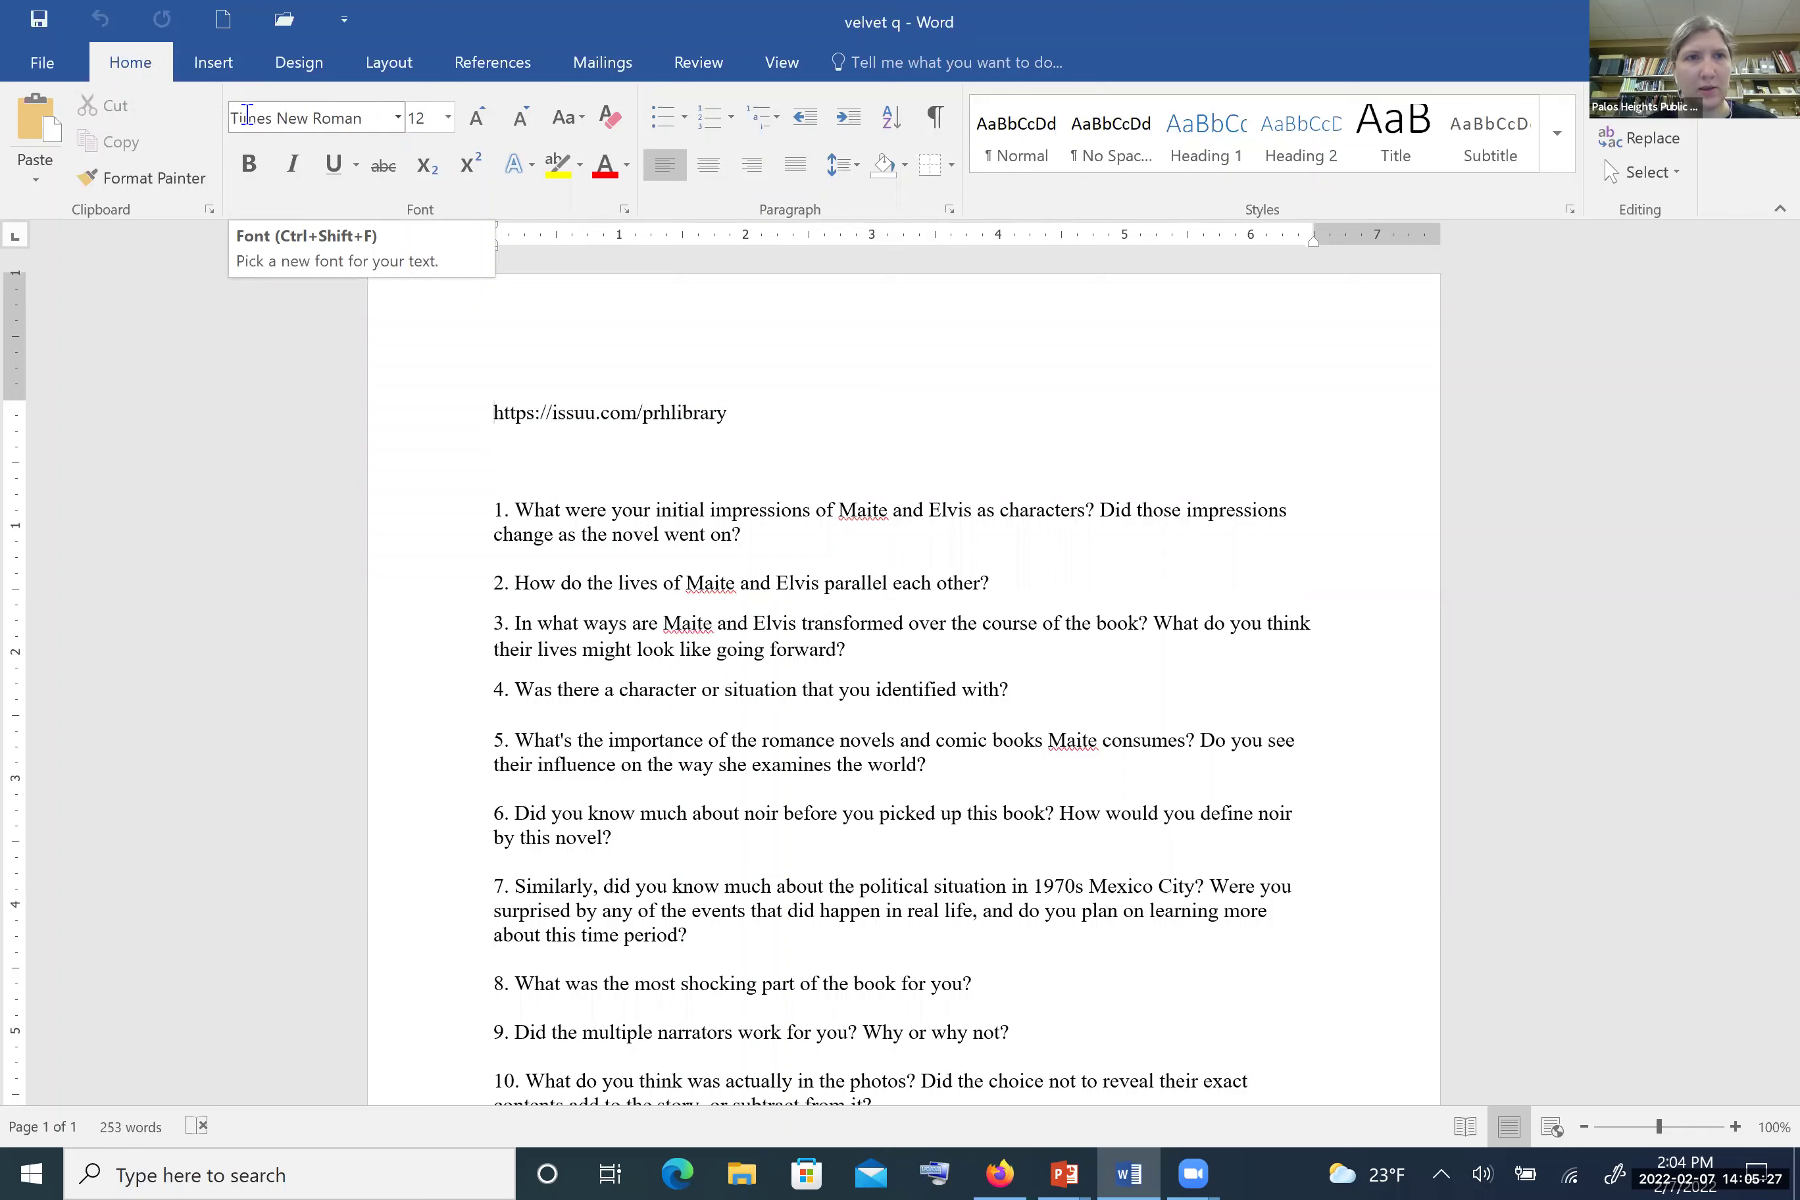
pyautogui.click(398, 121)
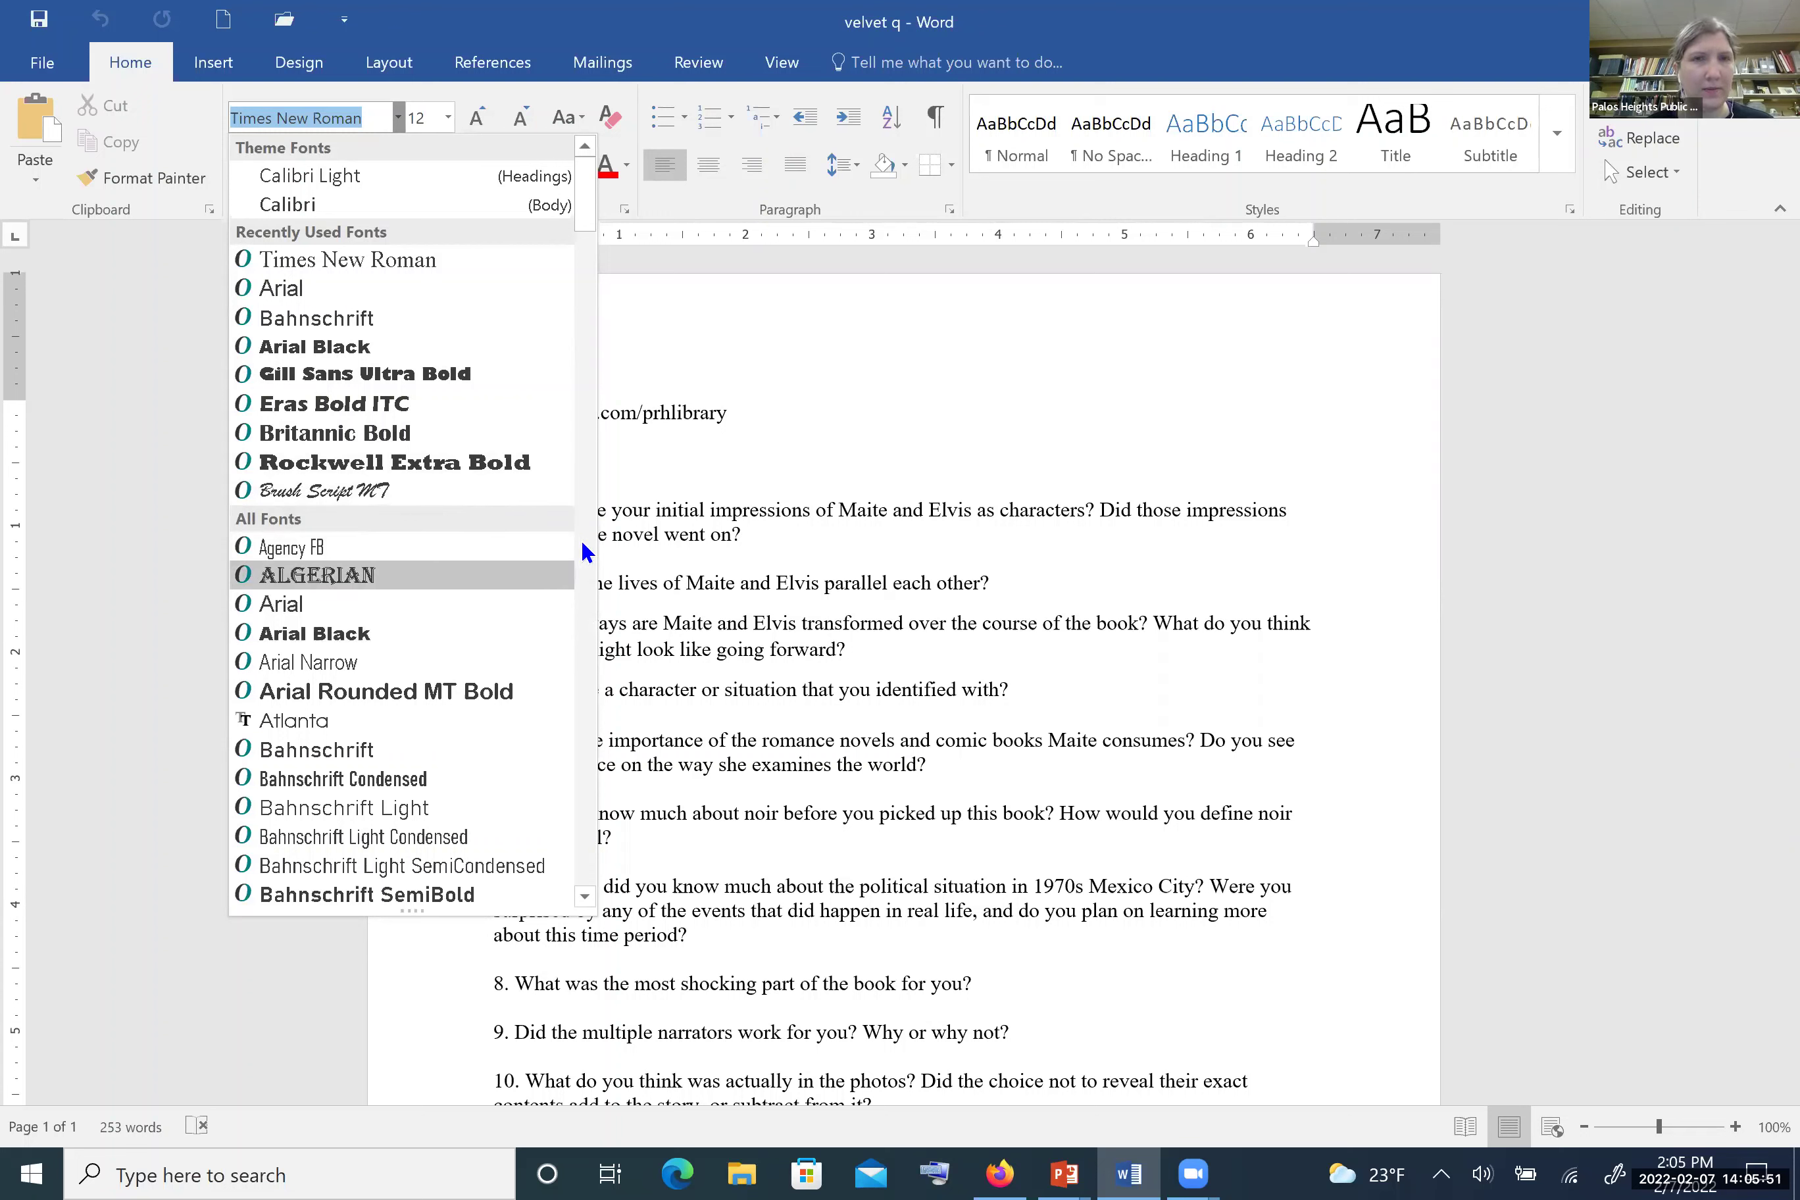
pyautogui.click(621, 337)
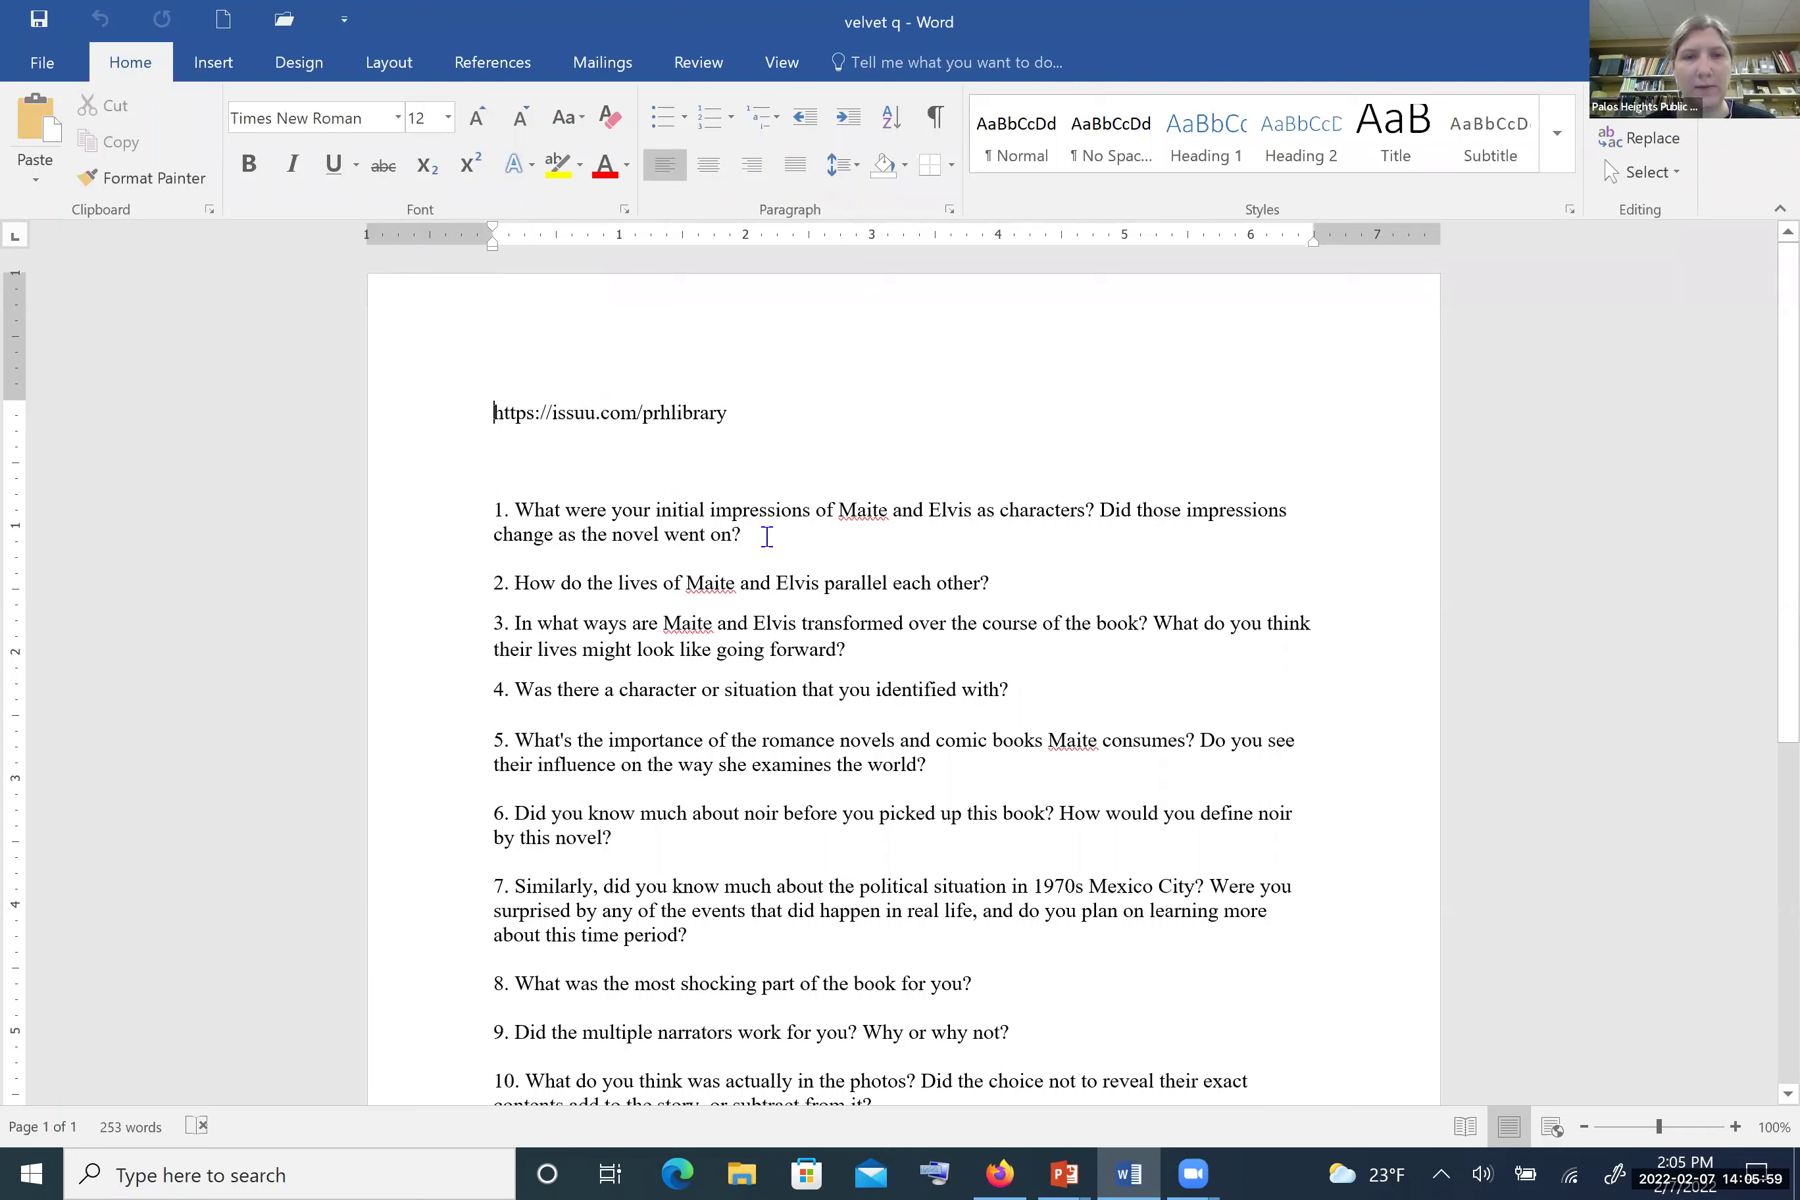
# Step: Select the full text of question 1 and change its font to Arial
pyautogui.moveTo(736, 534); pyautogui.dragTo(488, 507)
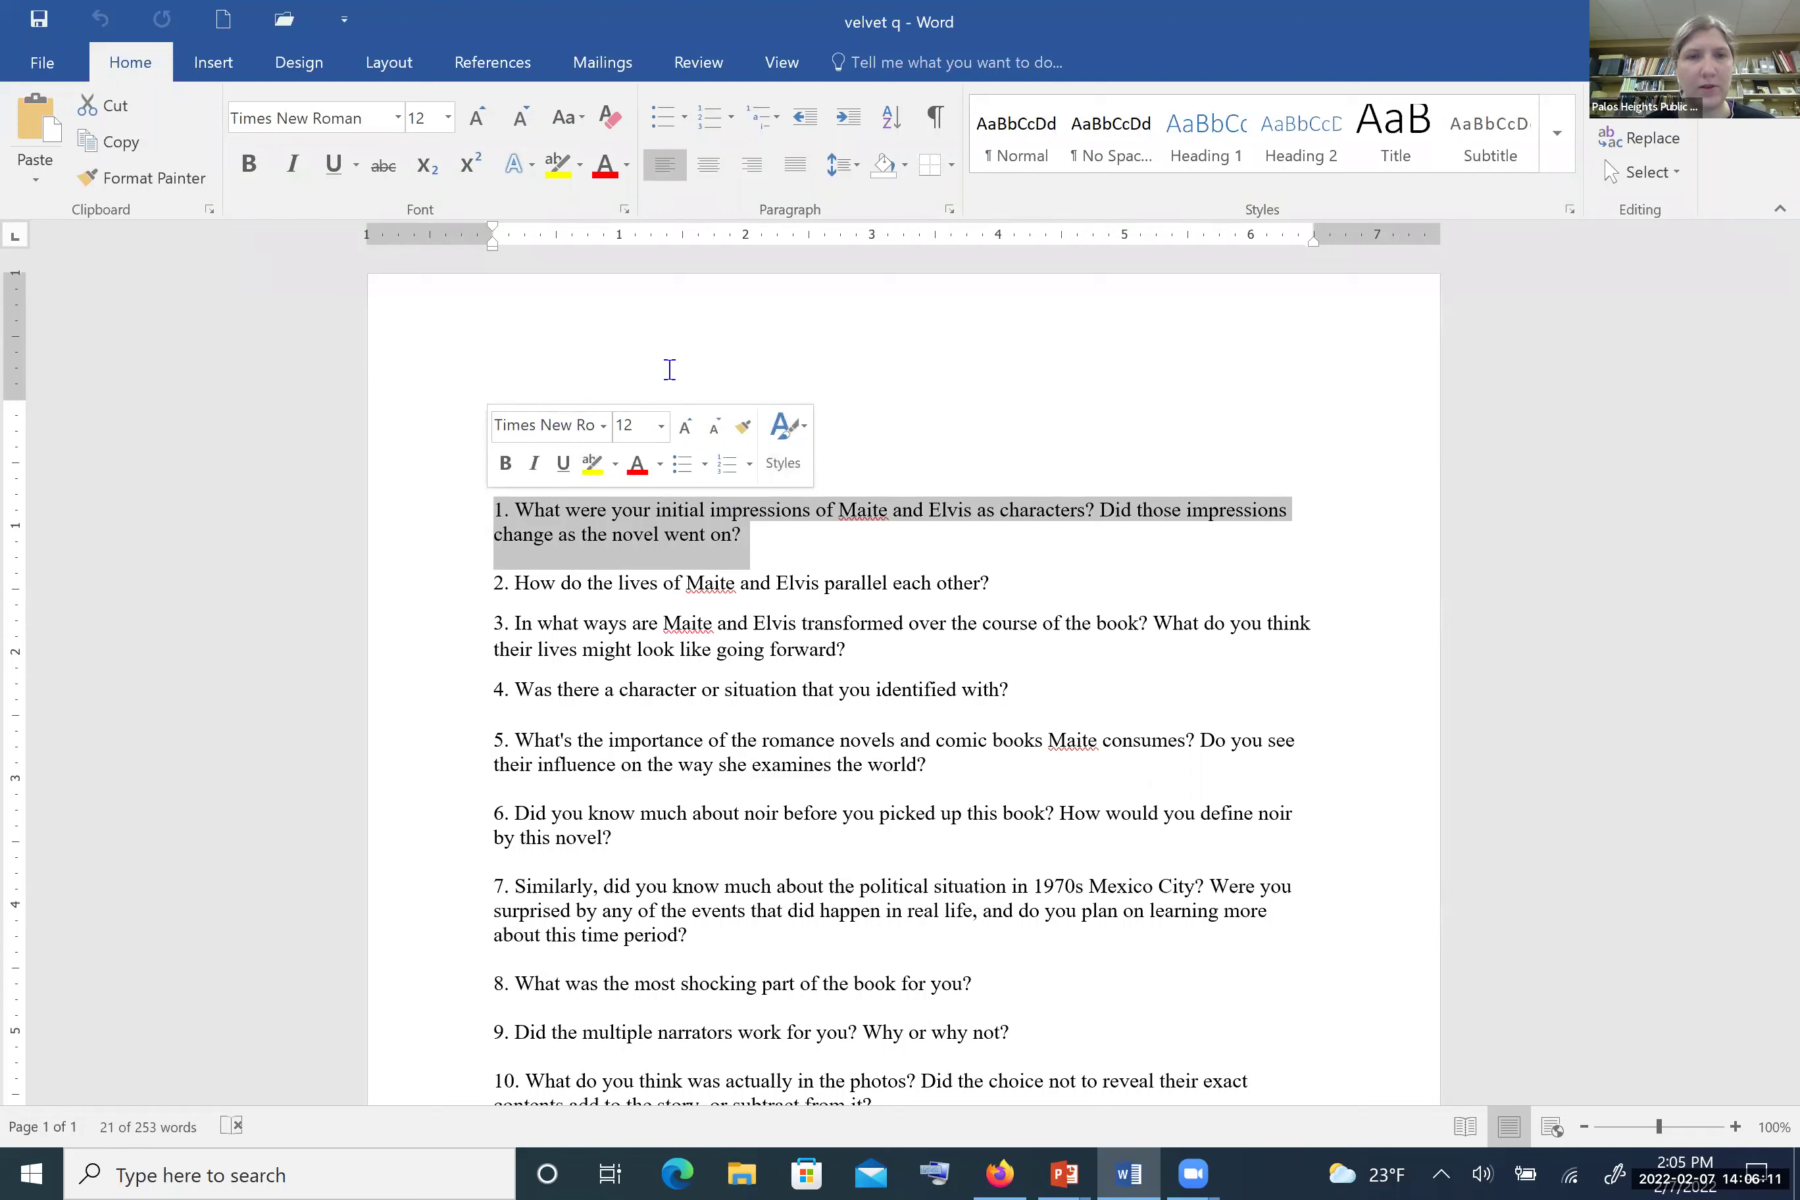
pyautogui.click(398, 117)
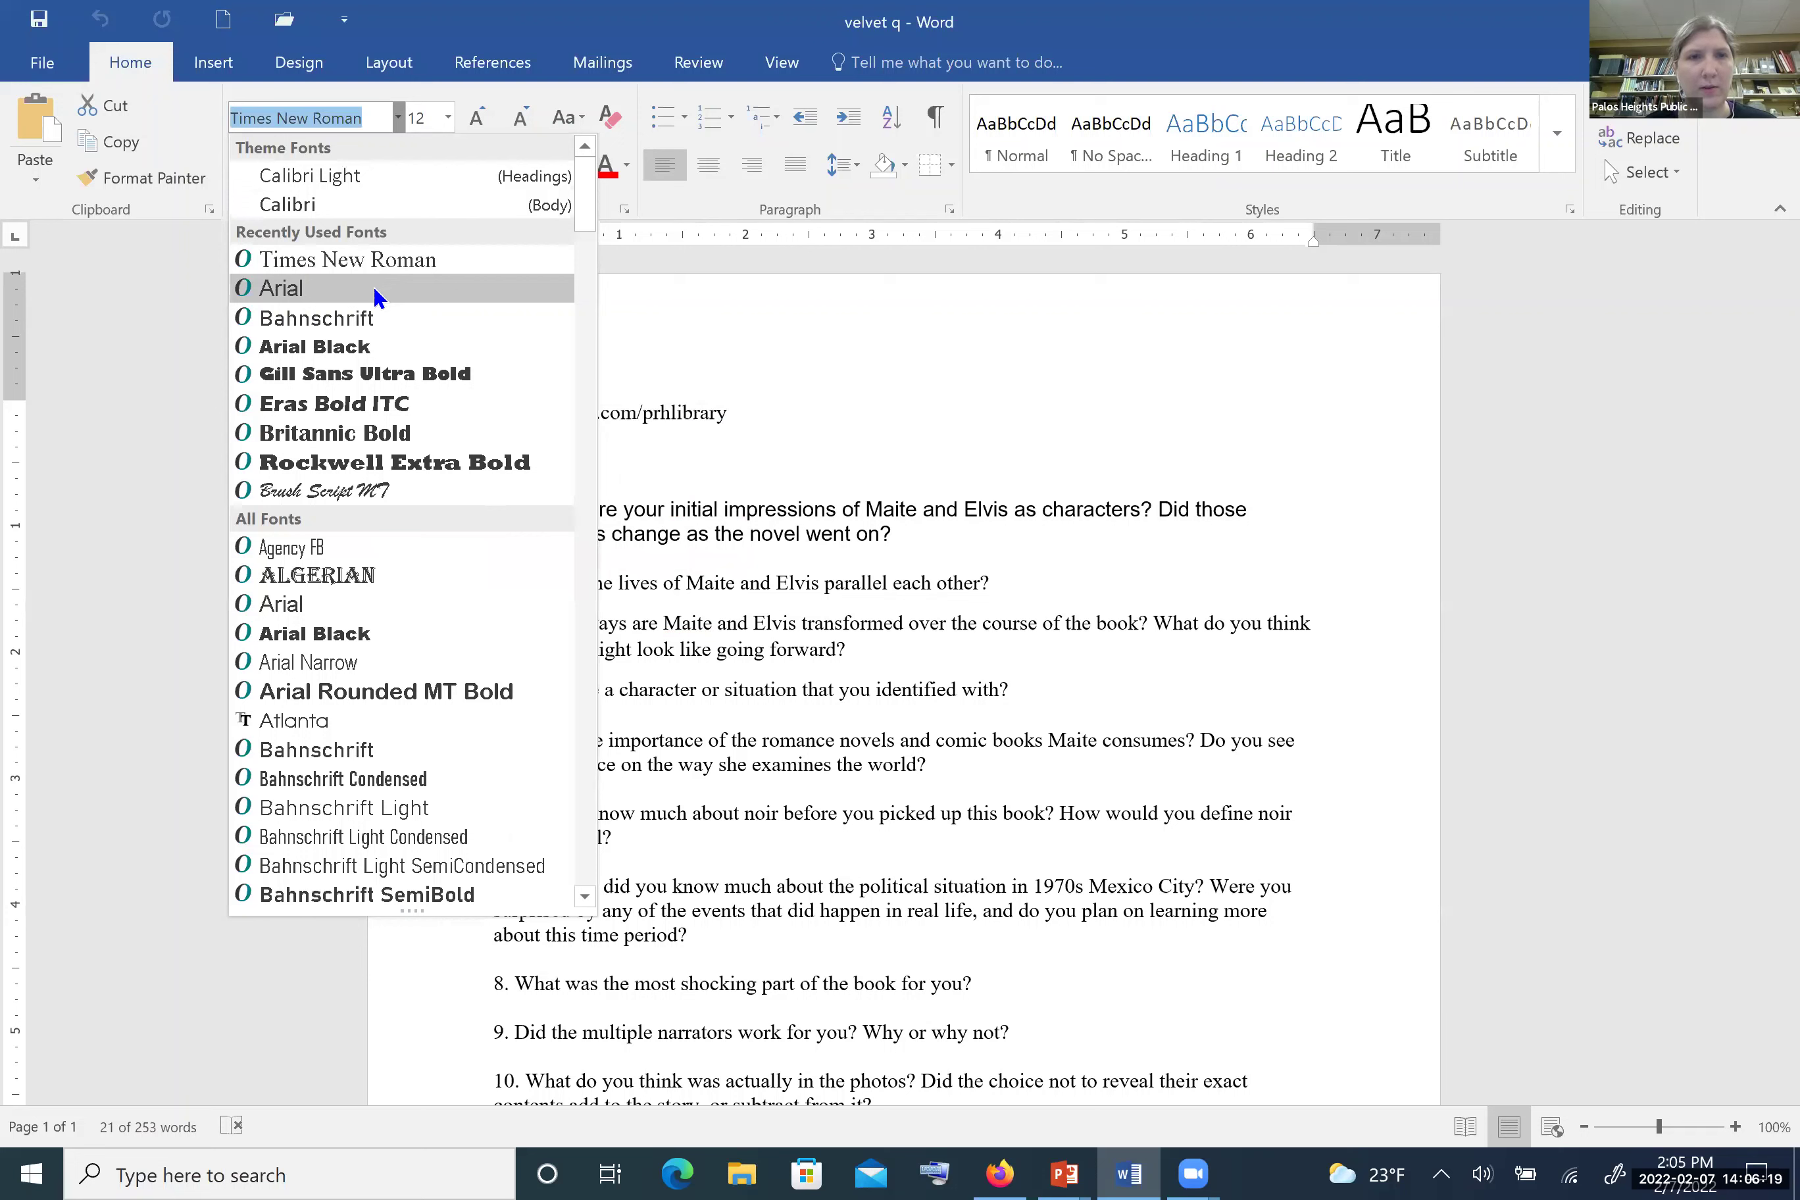
pyautogui.click(372, 287)
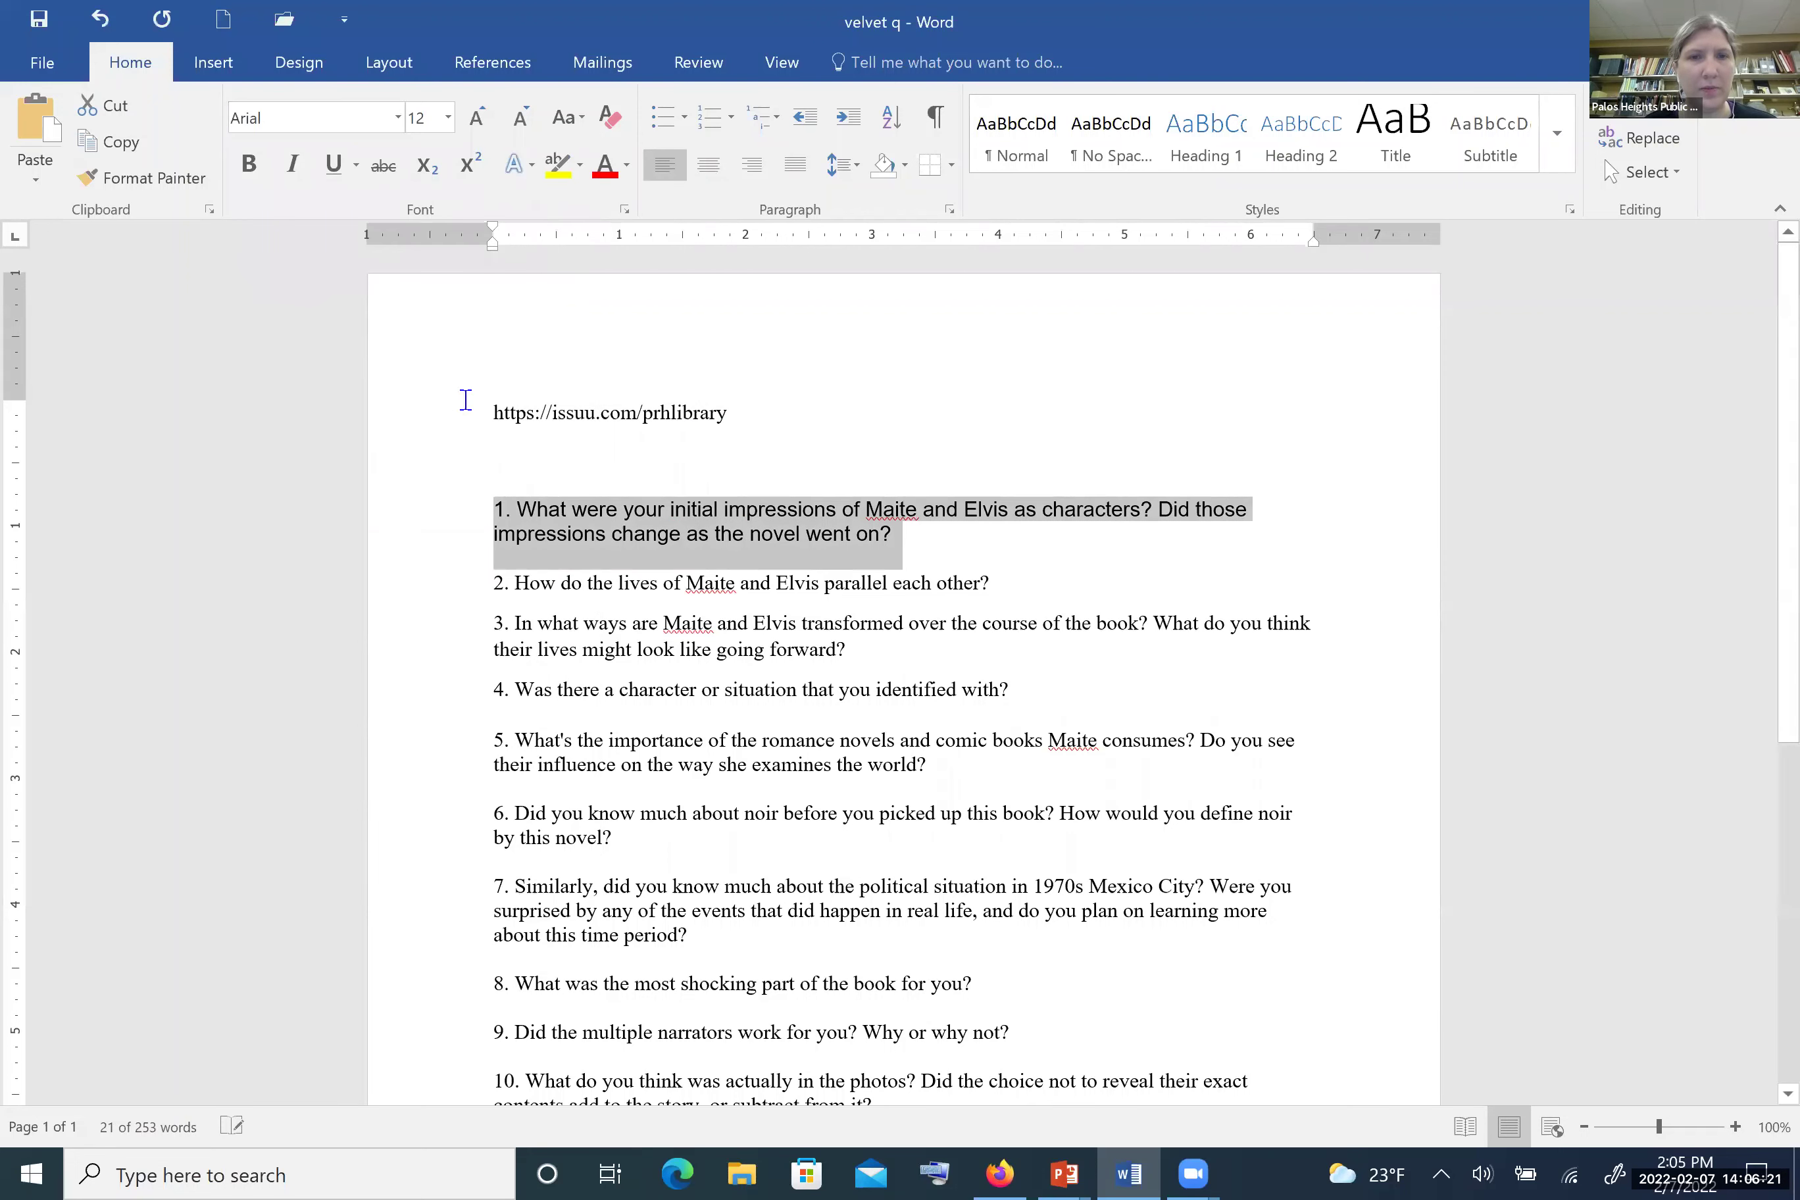
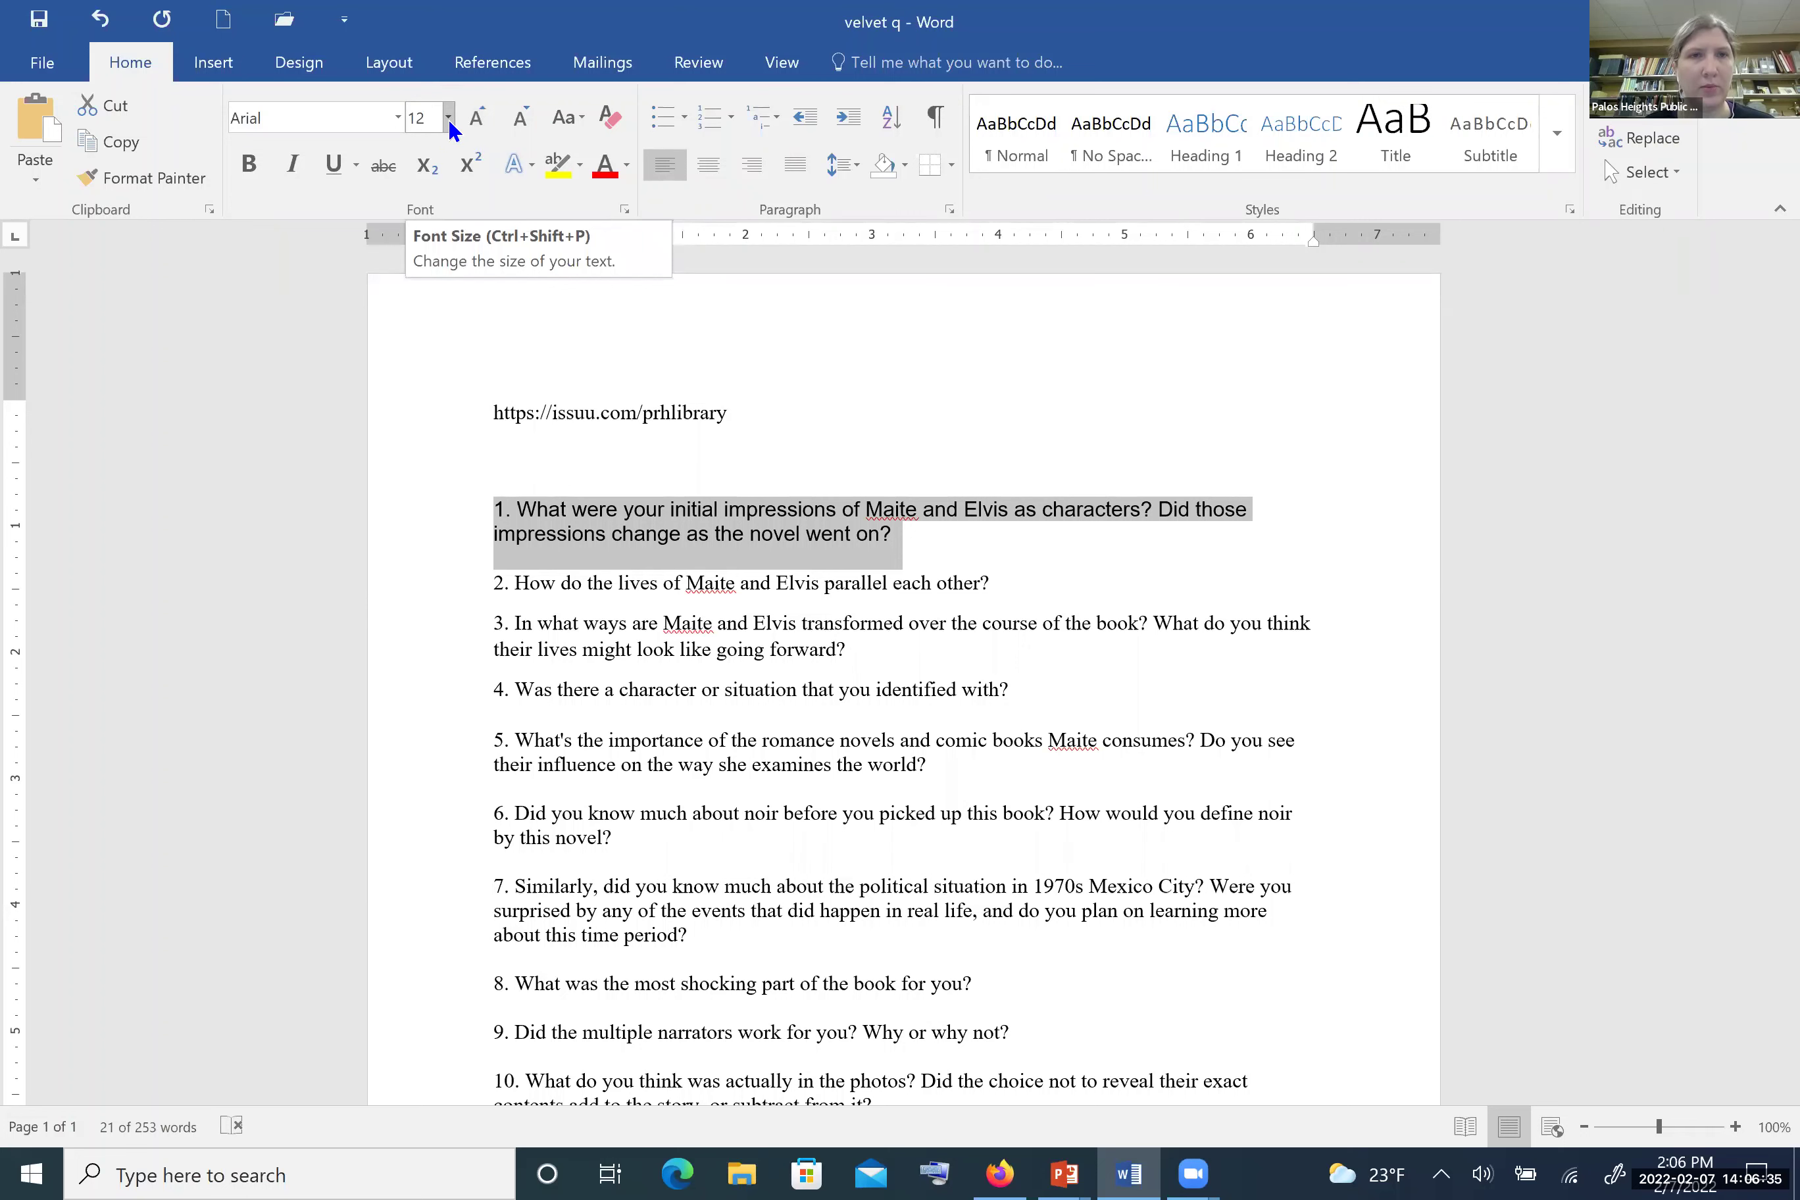
# Step: Set the font size of question 1 to 14, and increase it further to 20
pyautogui.click(448, 119)
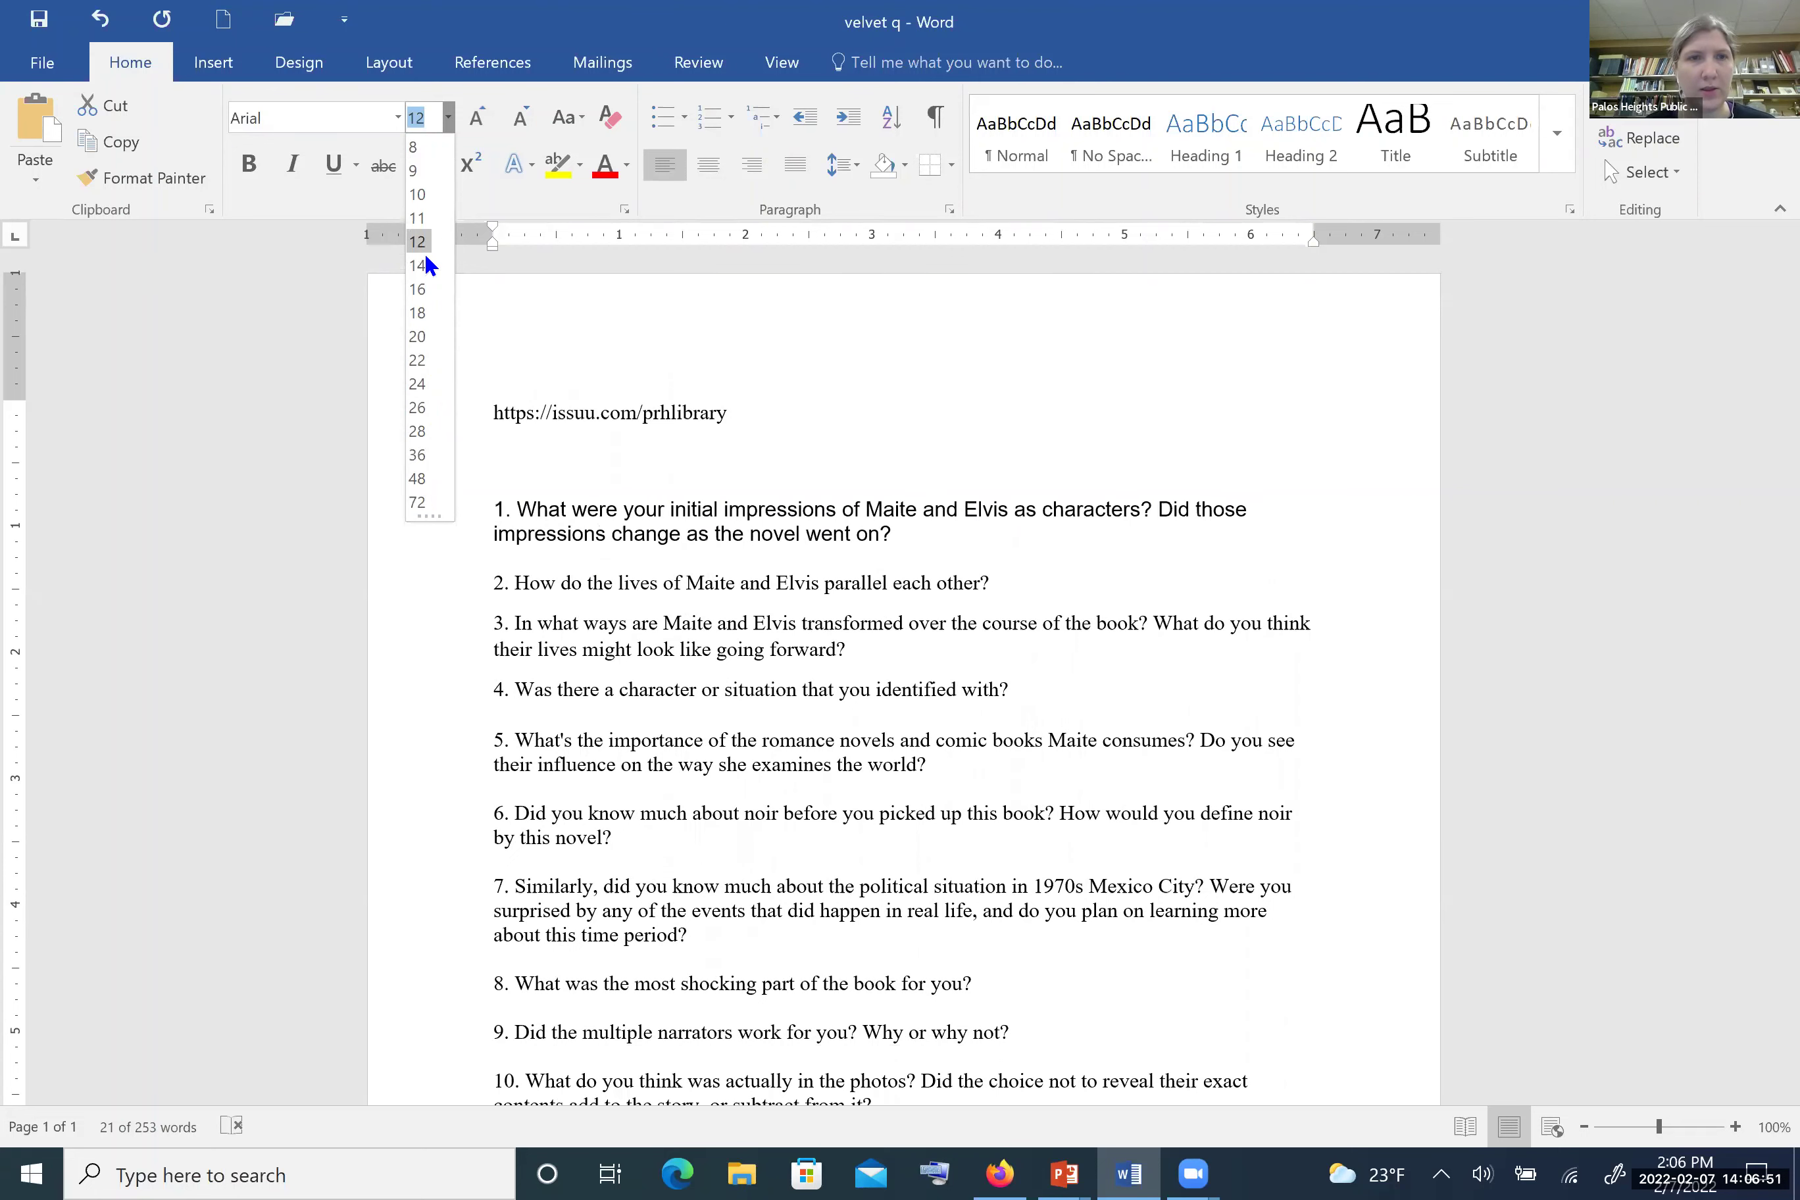
pyautogui.click(425, 267)
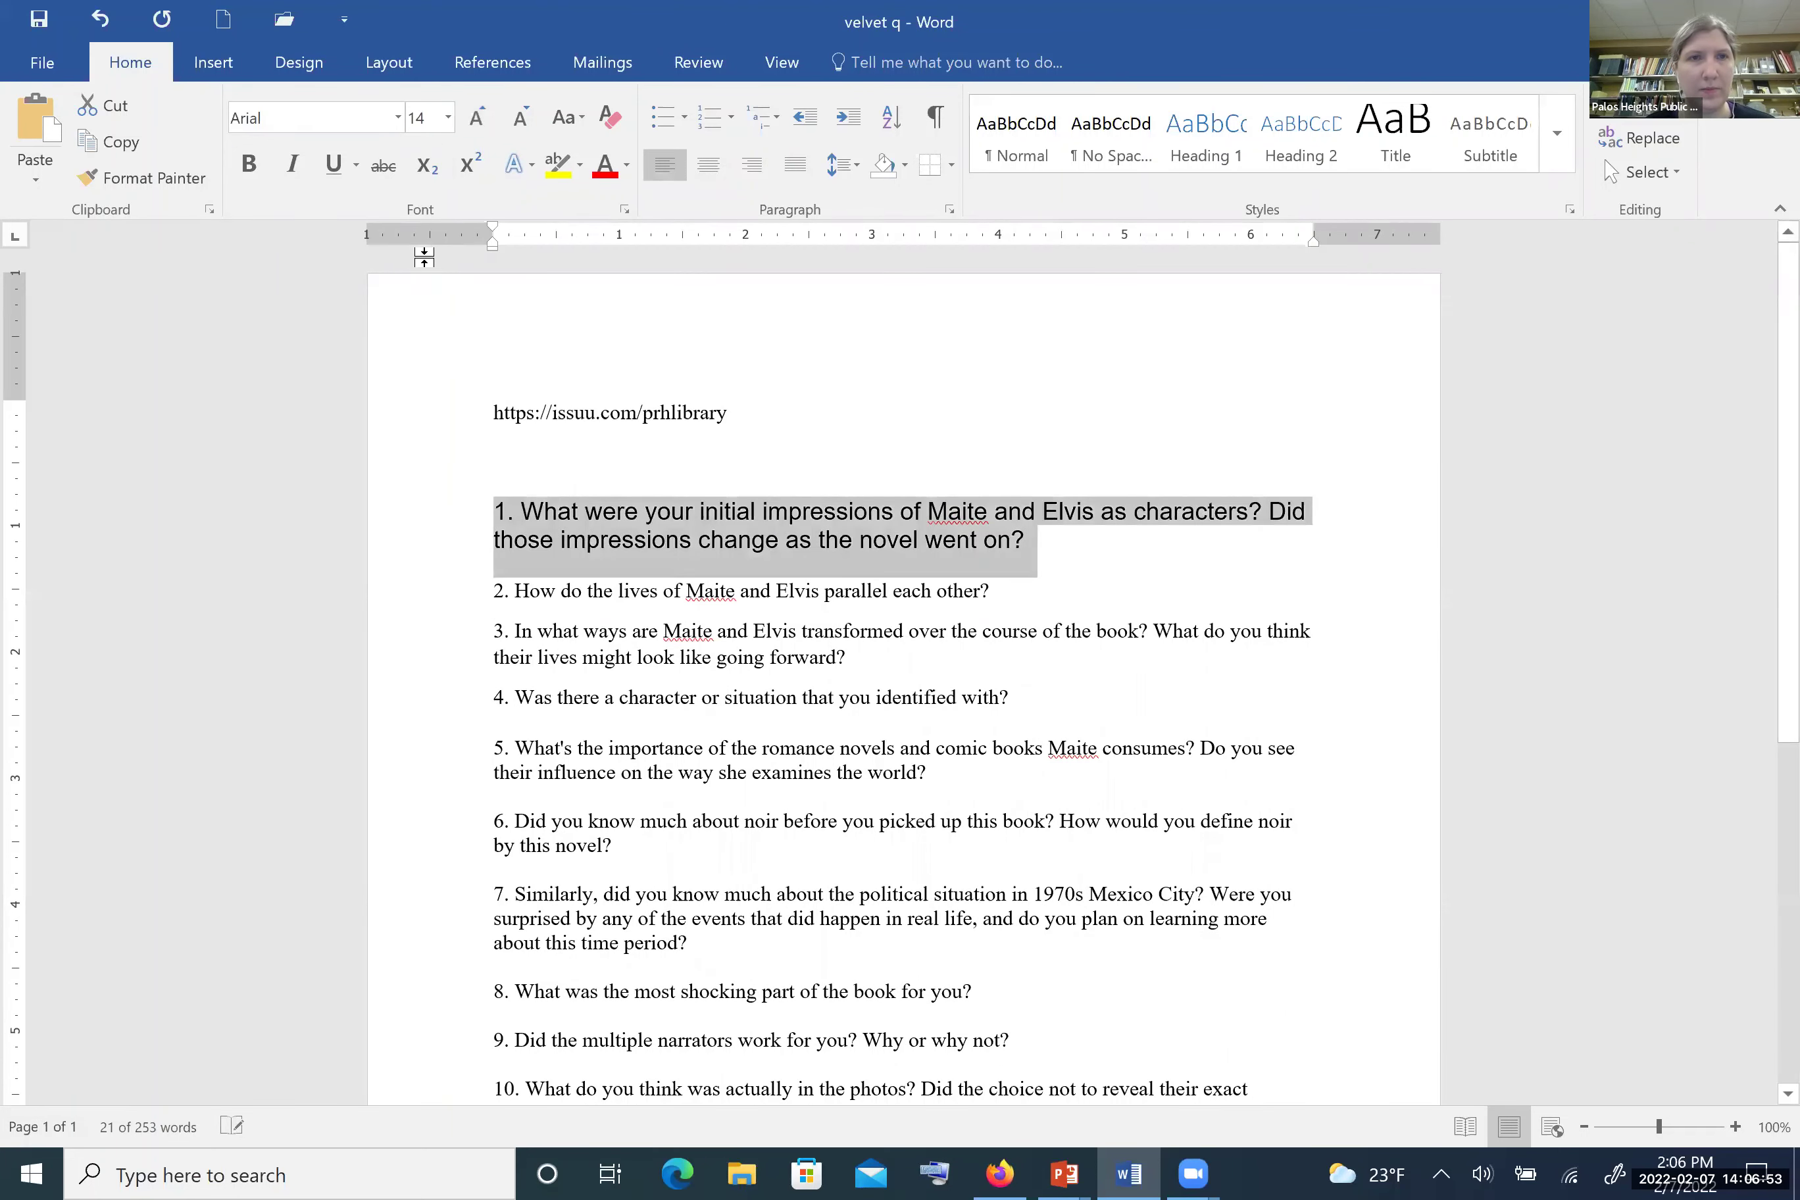
pyautogui.click(436, 120)
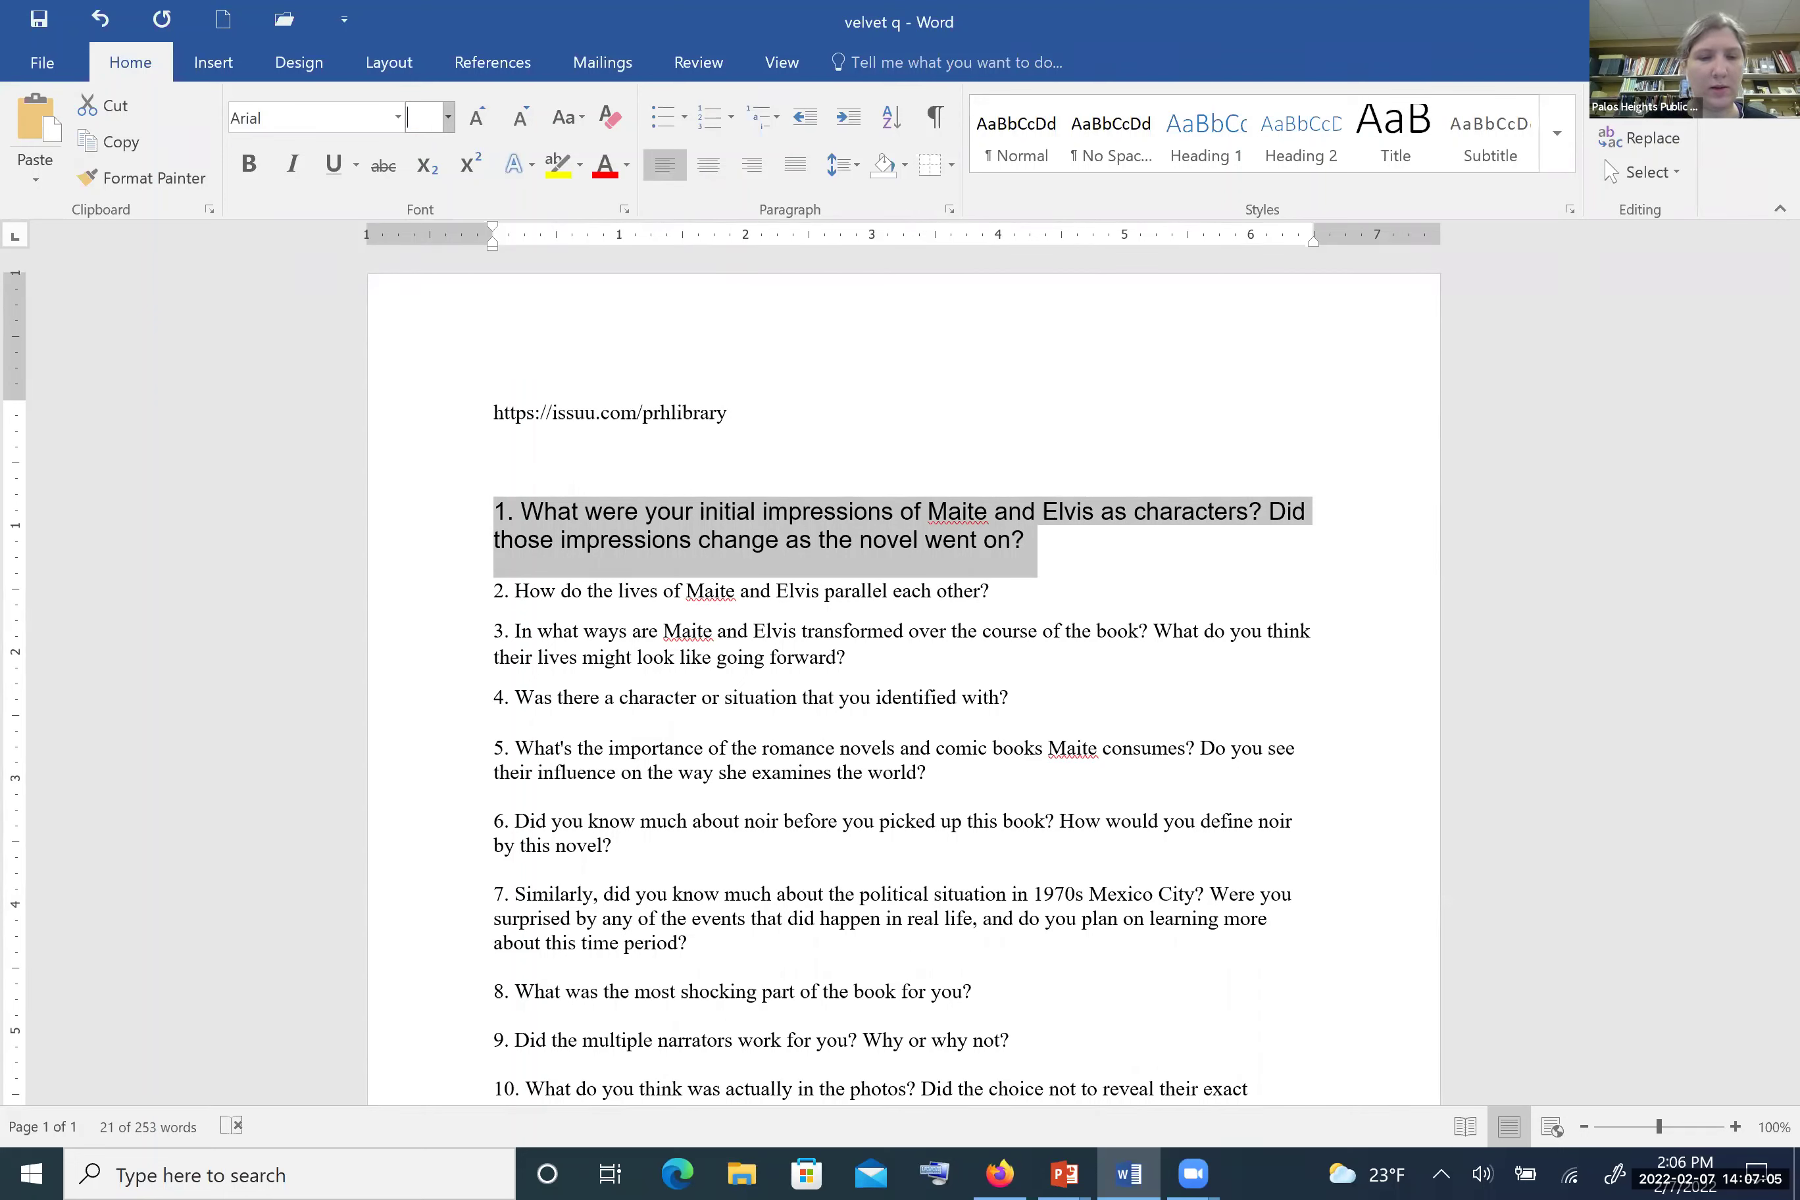
pyautogui.write('20')
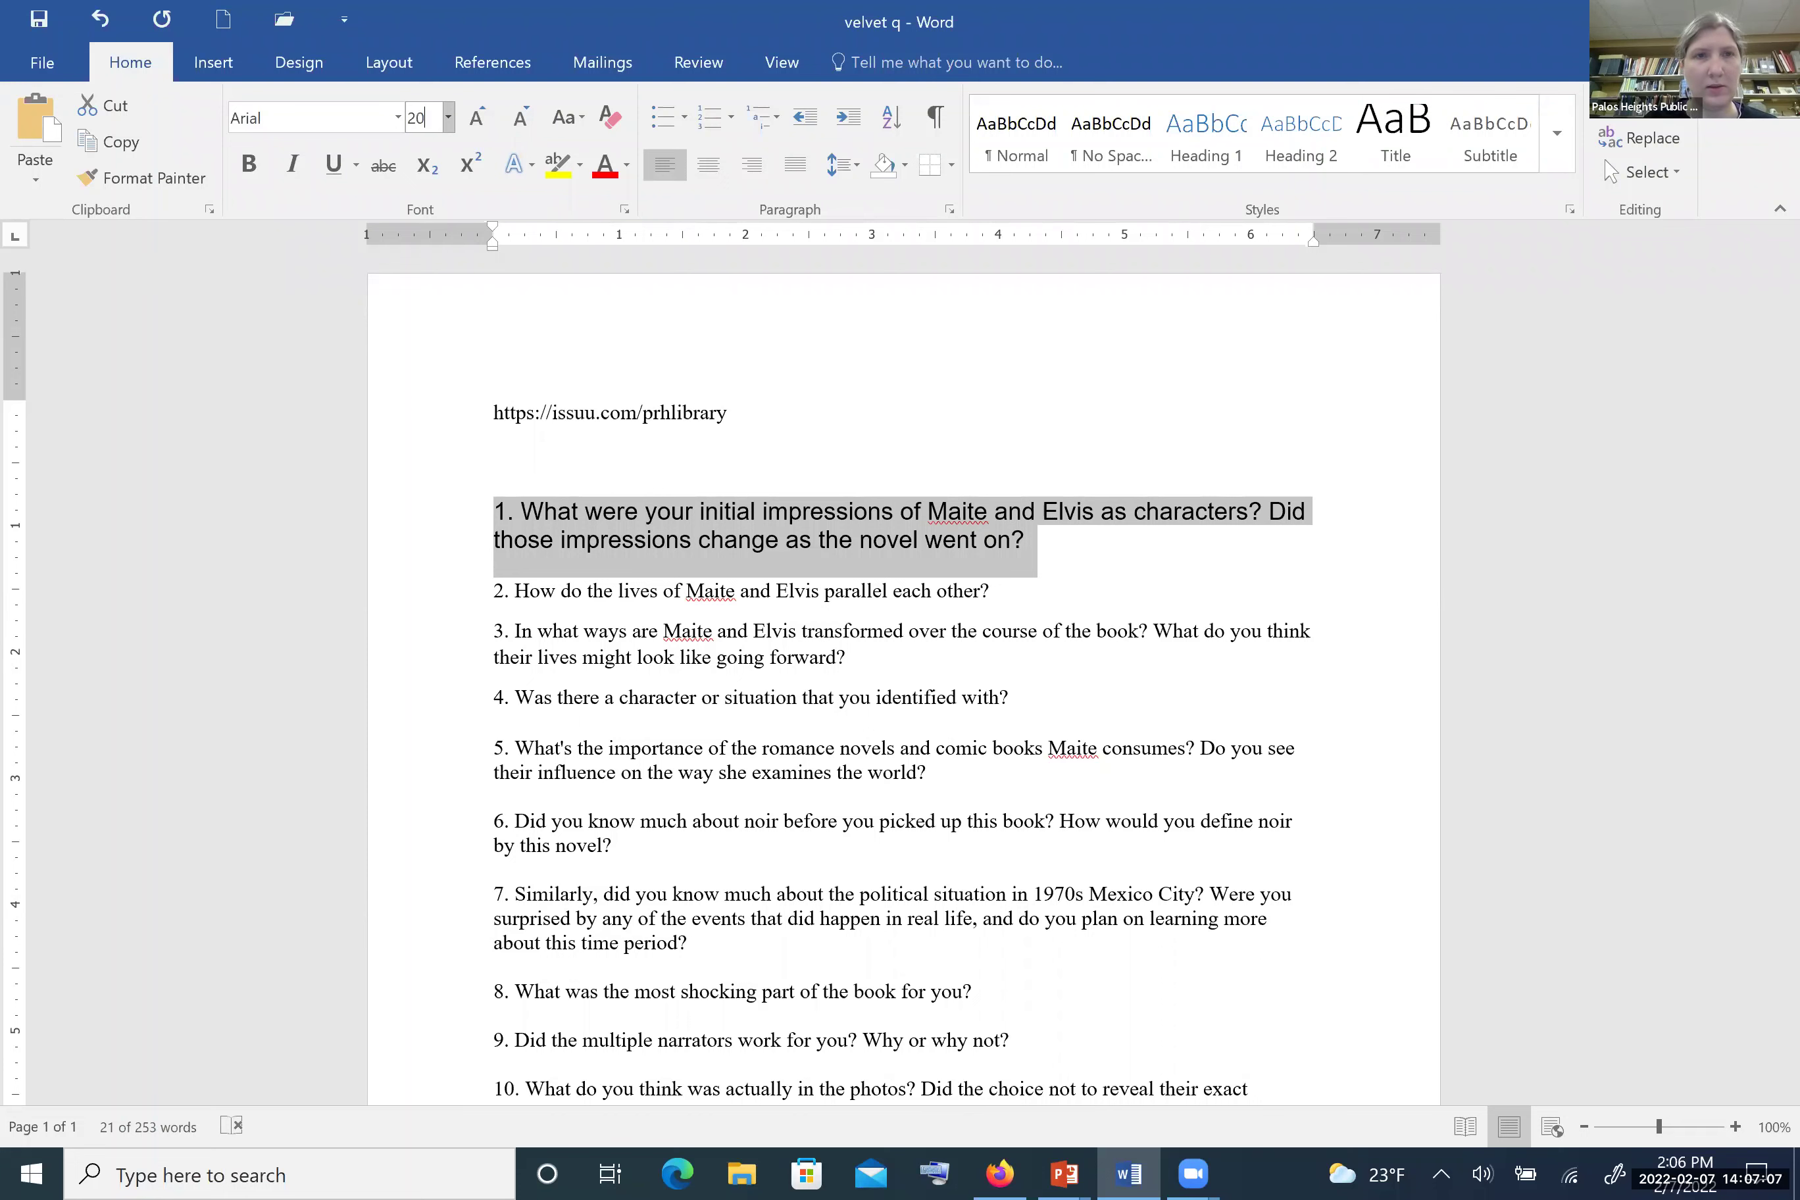
pyautogui.press('Return')
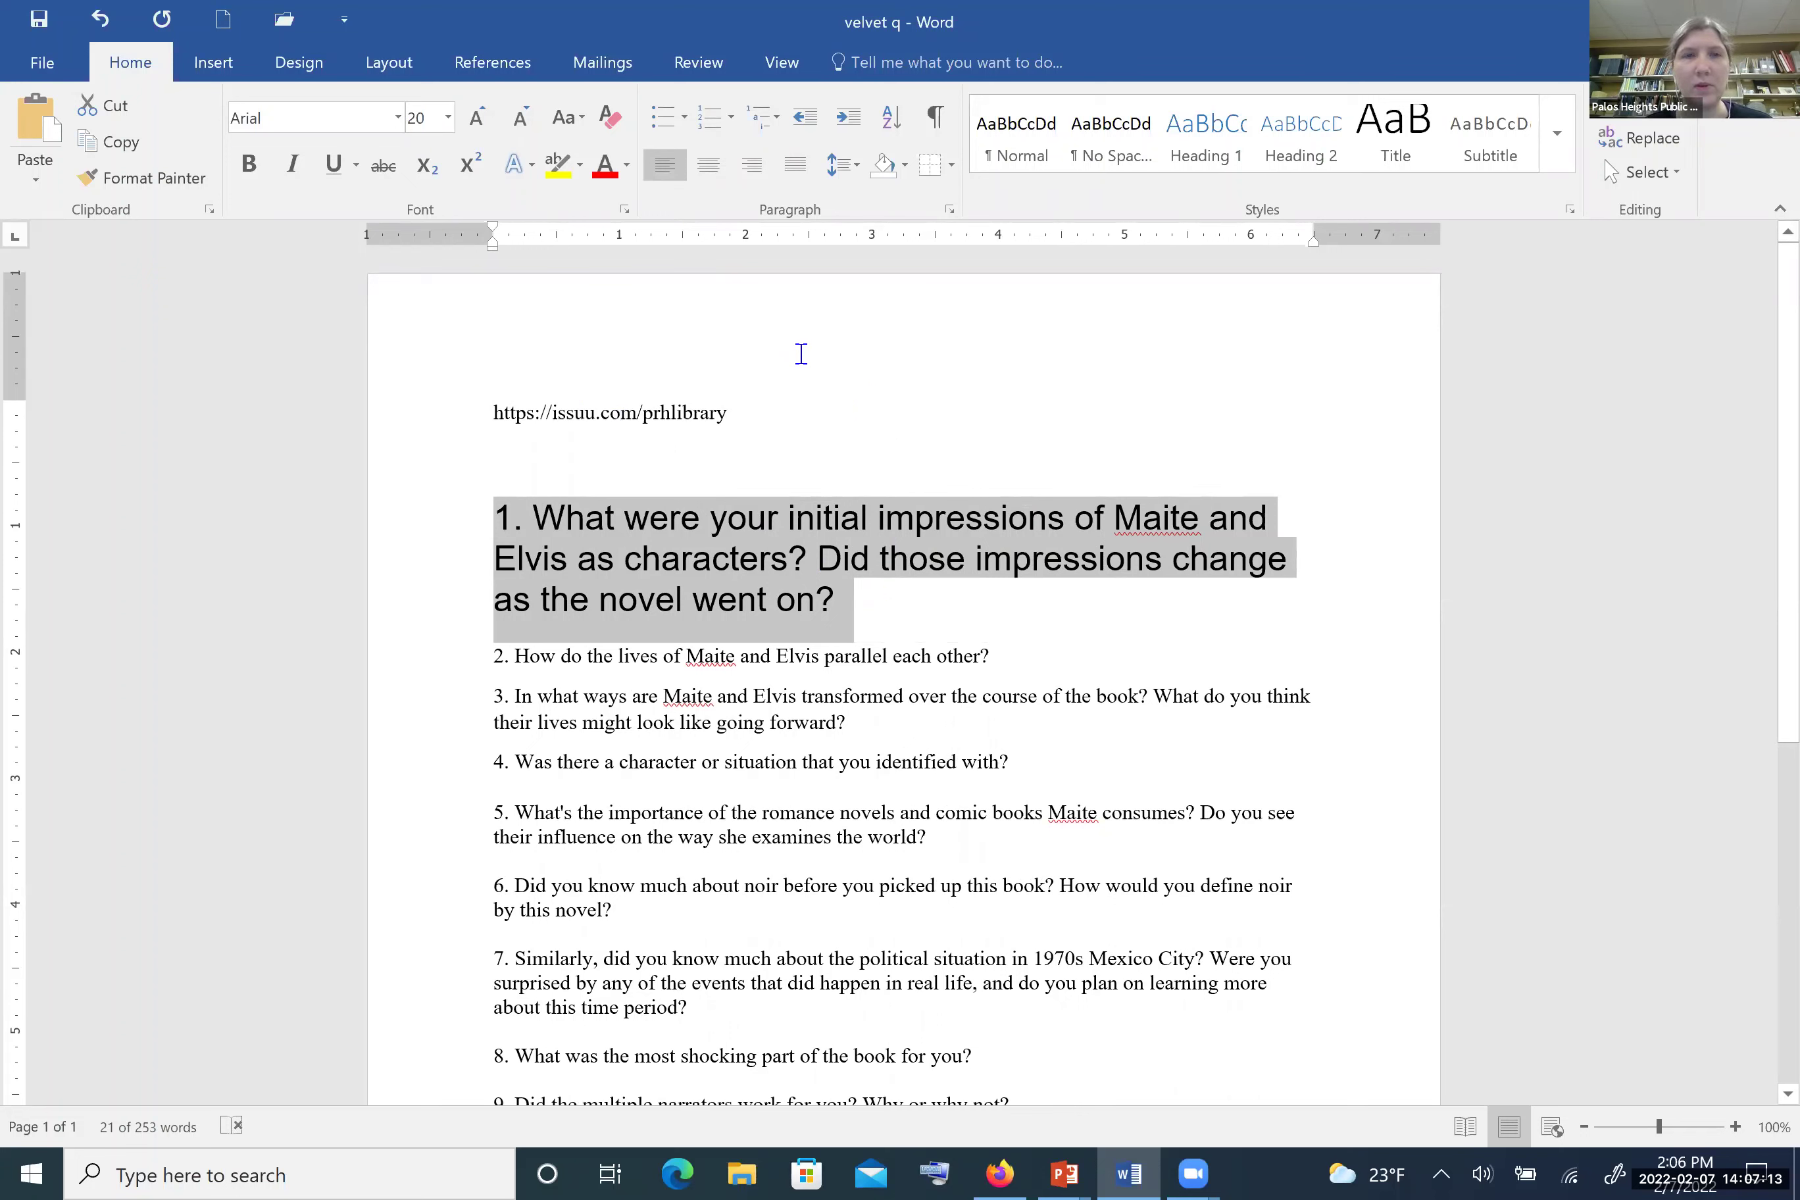
# Step: Change the letter case of question 1 in turn to UPPERCASE, Capitalize Each Word and tOGGLE cASE
pyautogui.click(569, 124)
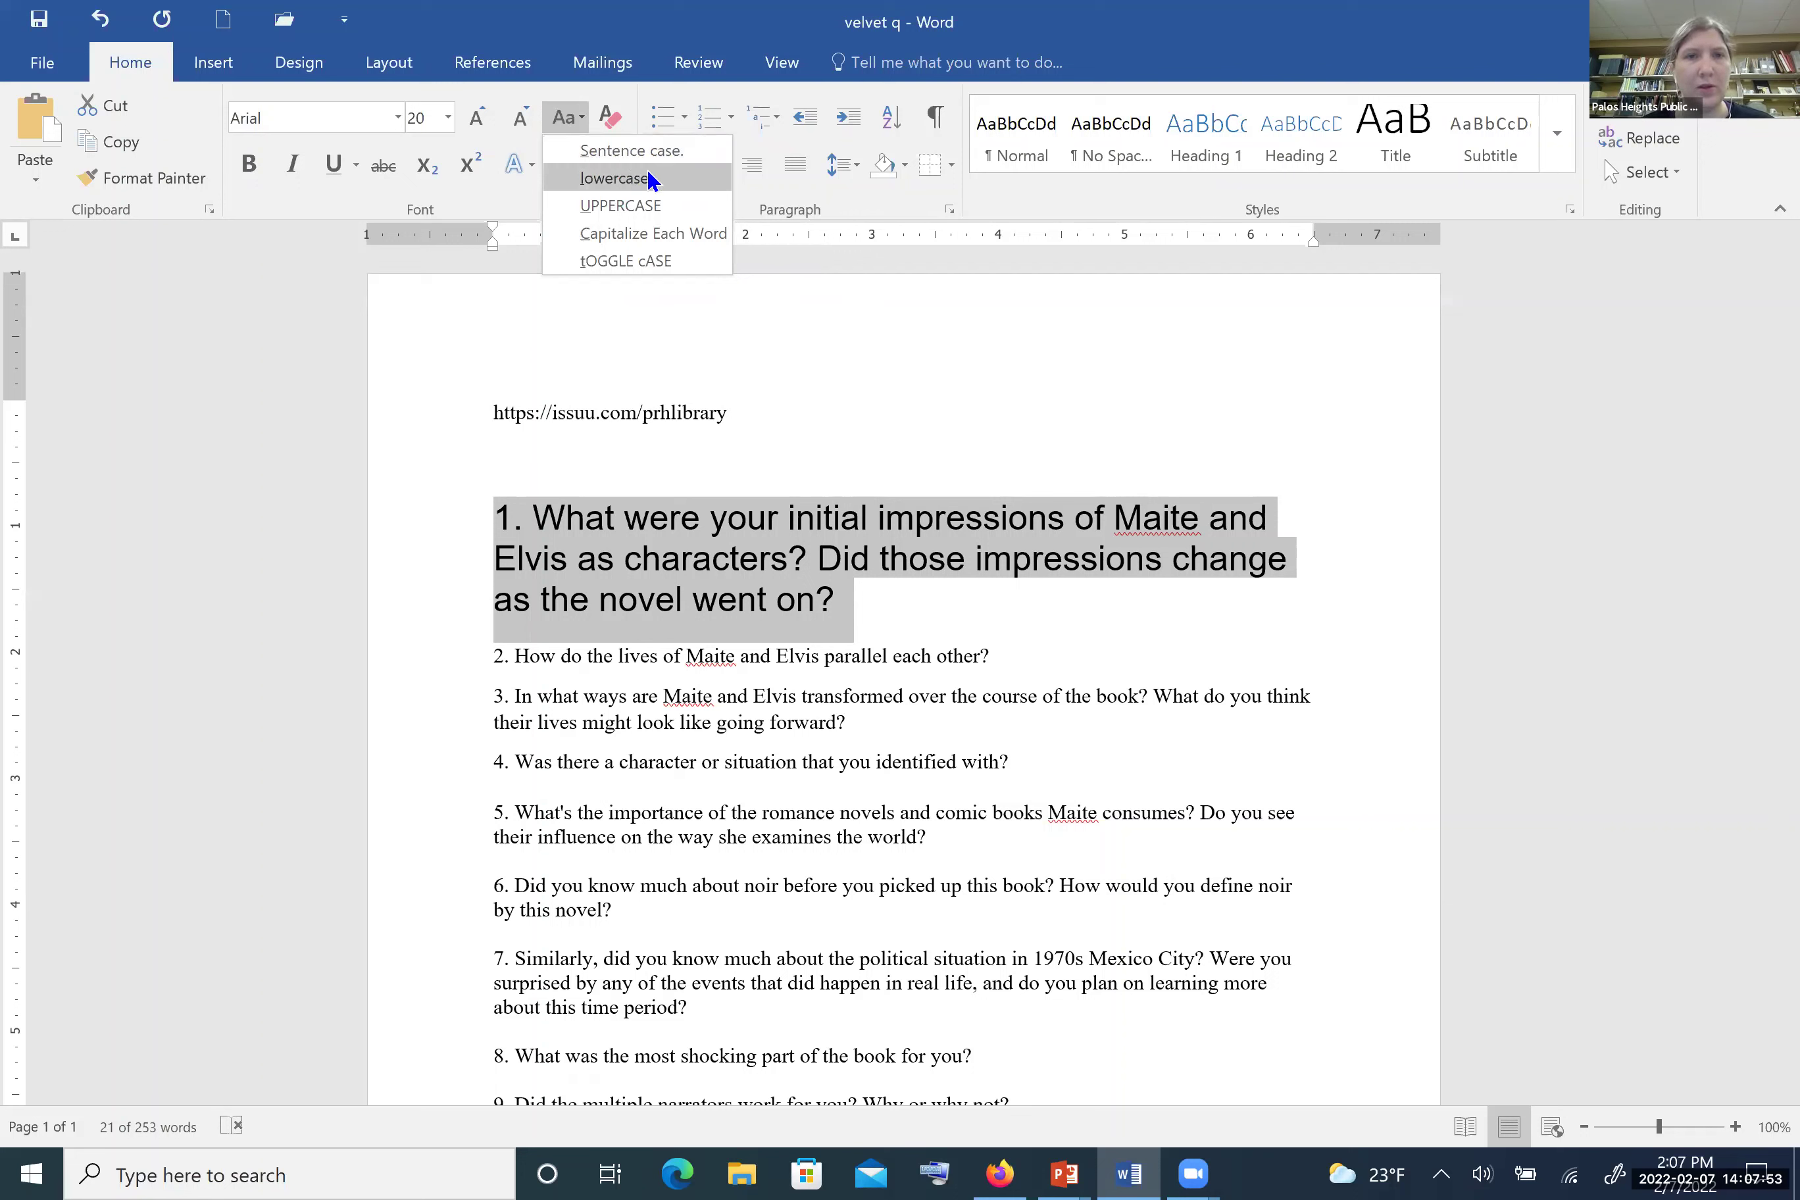
pyautogui.click(660, 208)
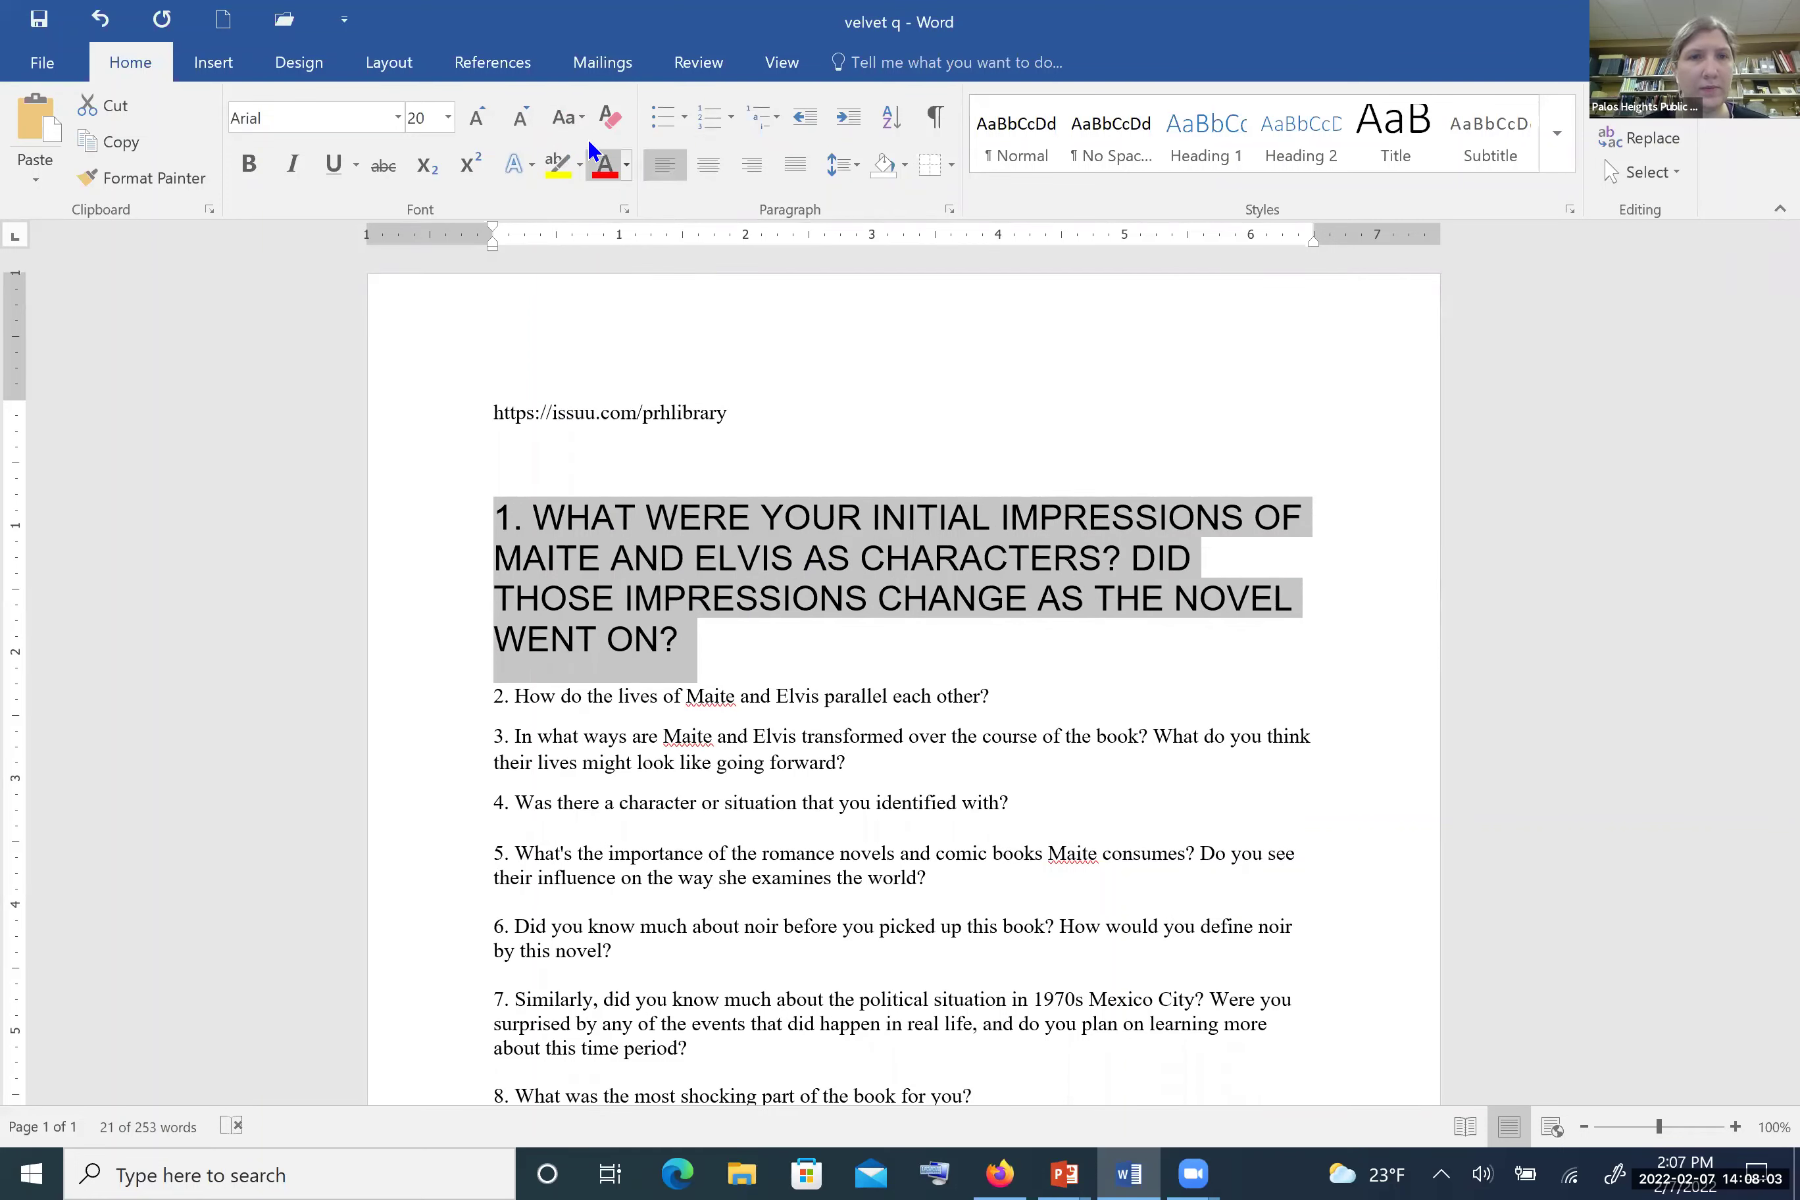
pyautogui.click(580, 119)
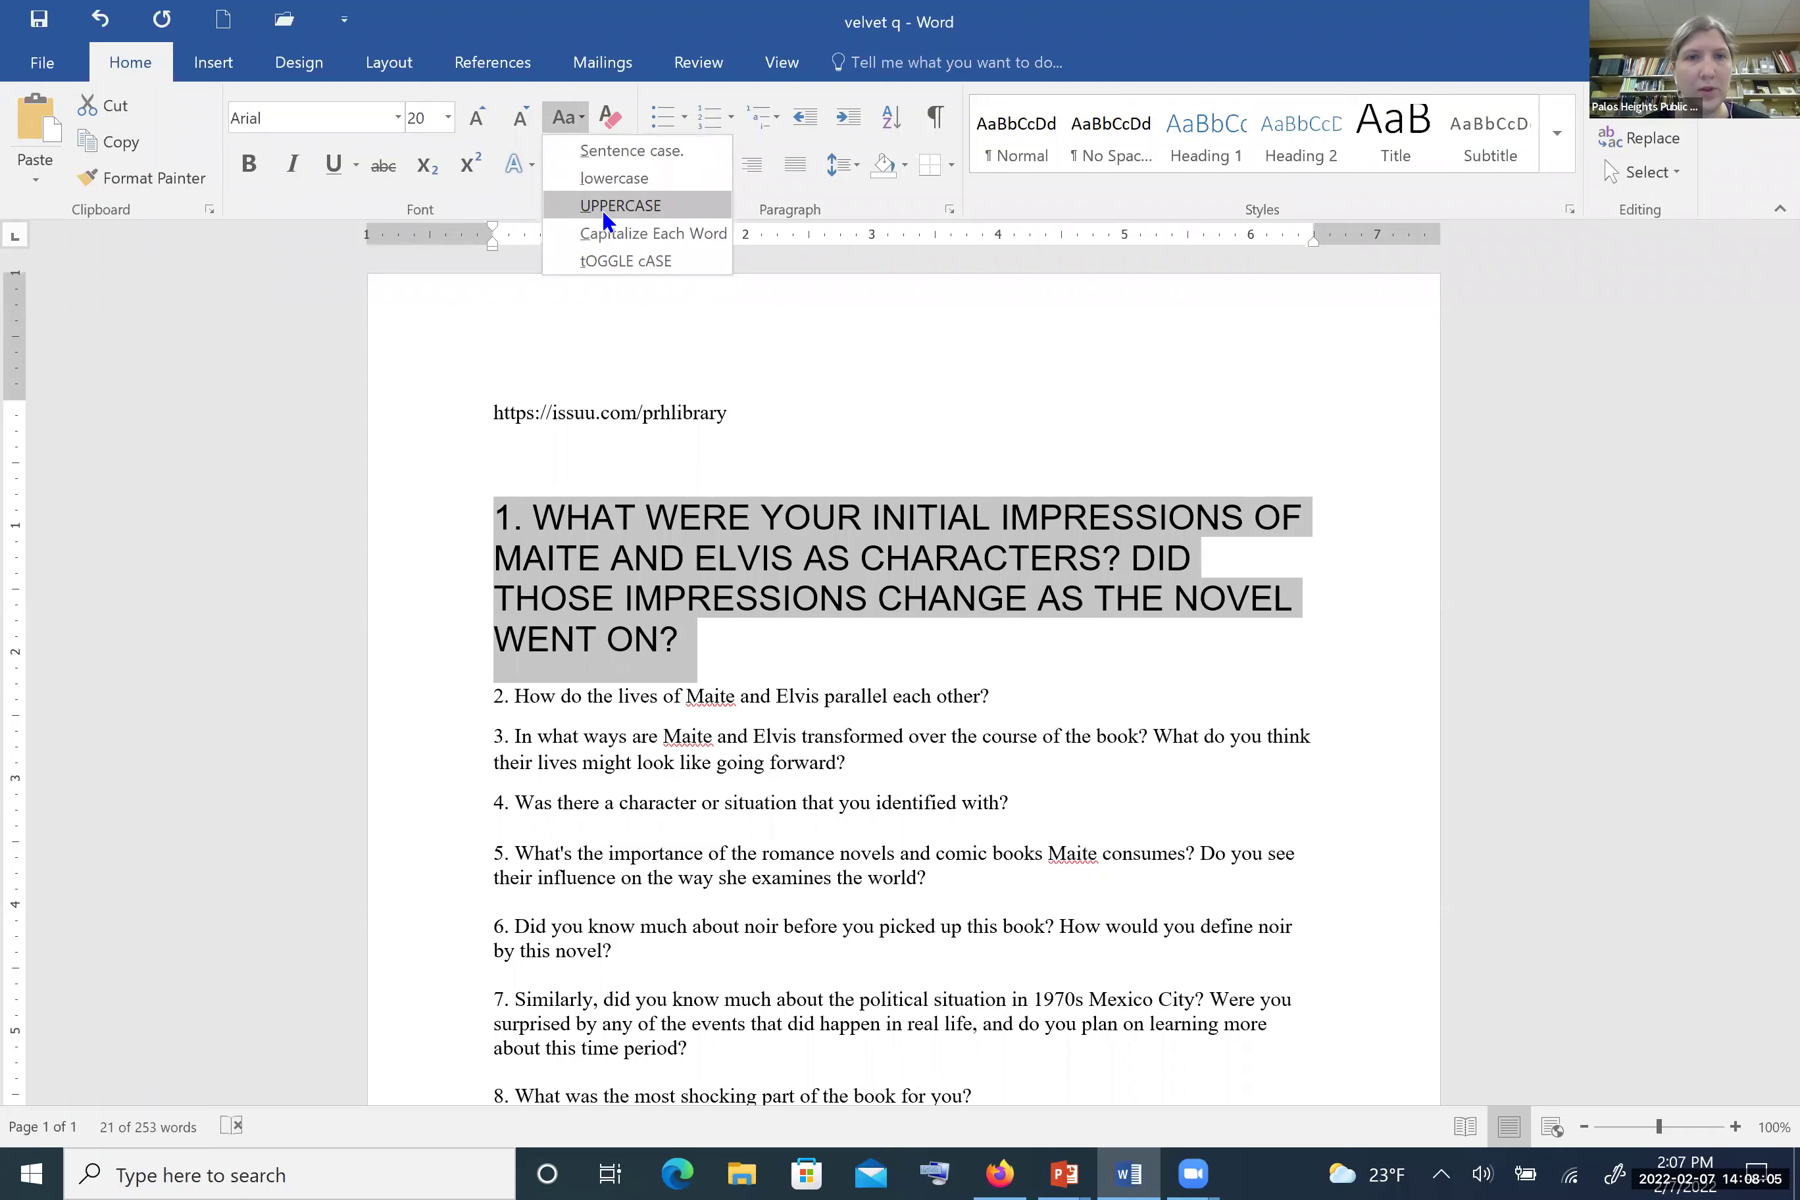
pyautogui.click(644, 233)
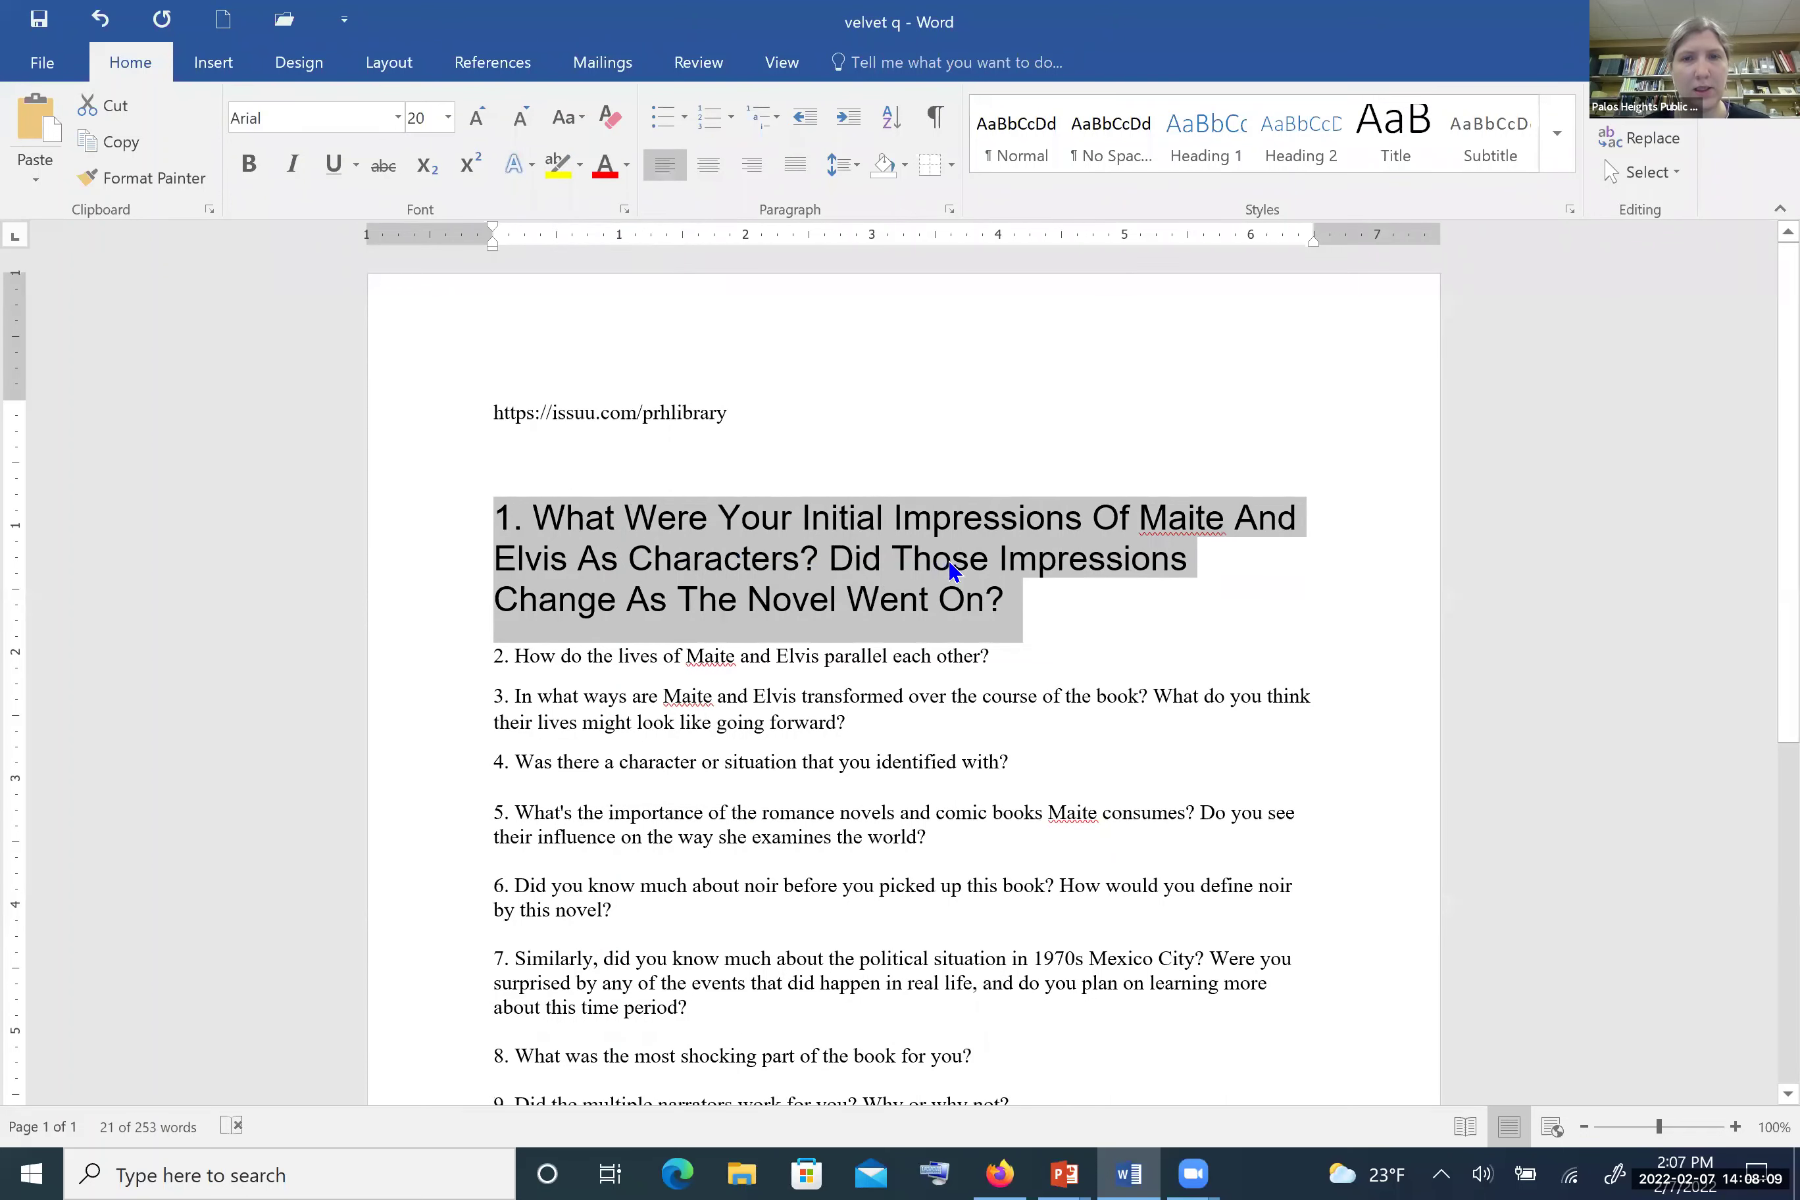
pyautogui.click(583, 131)
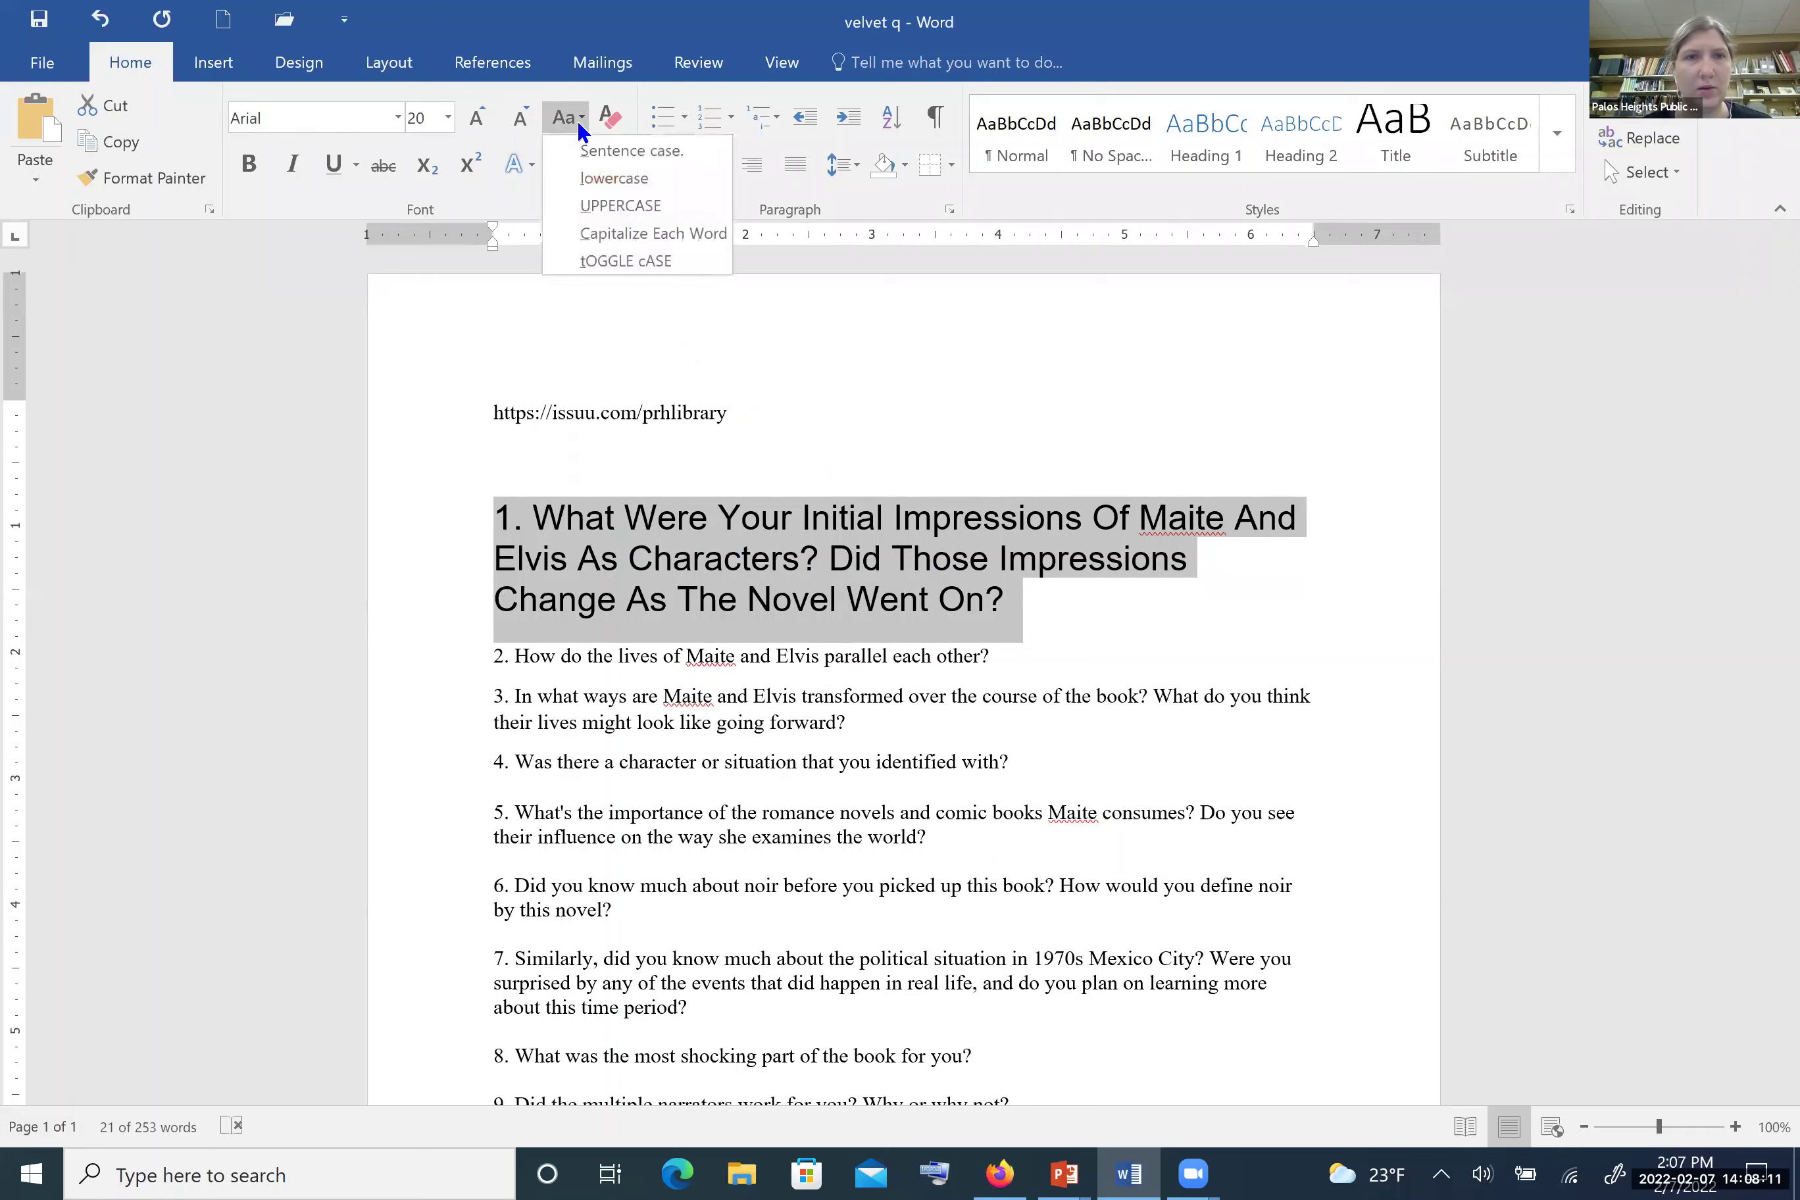
pyautogui.click(637, 262)
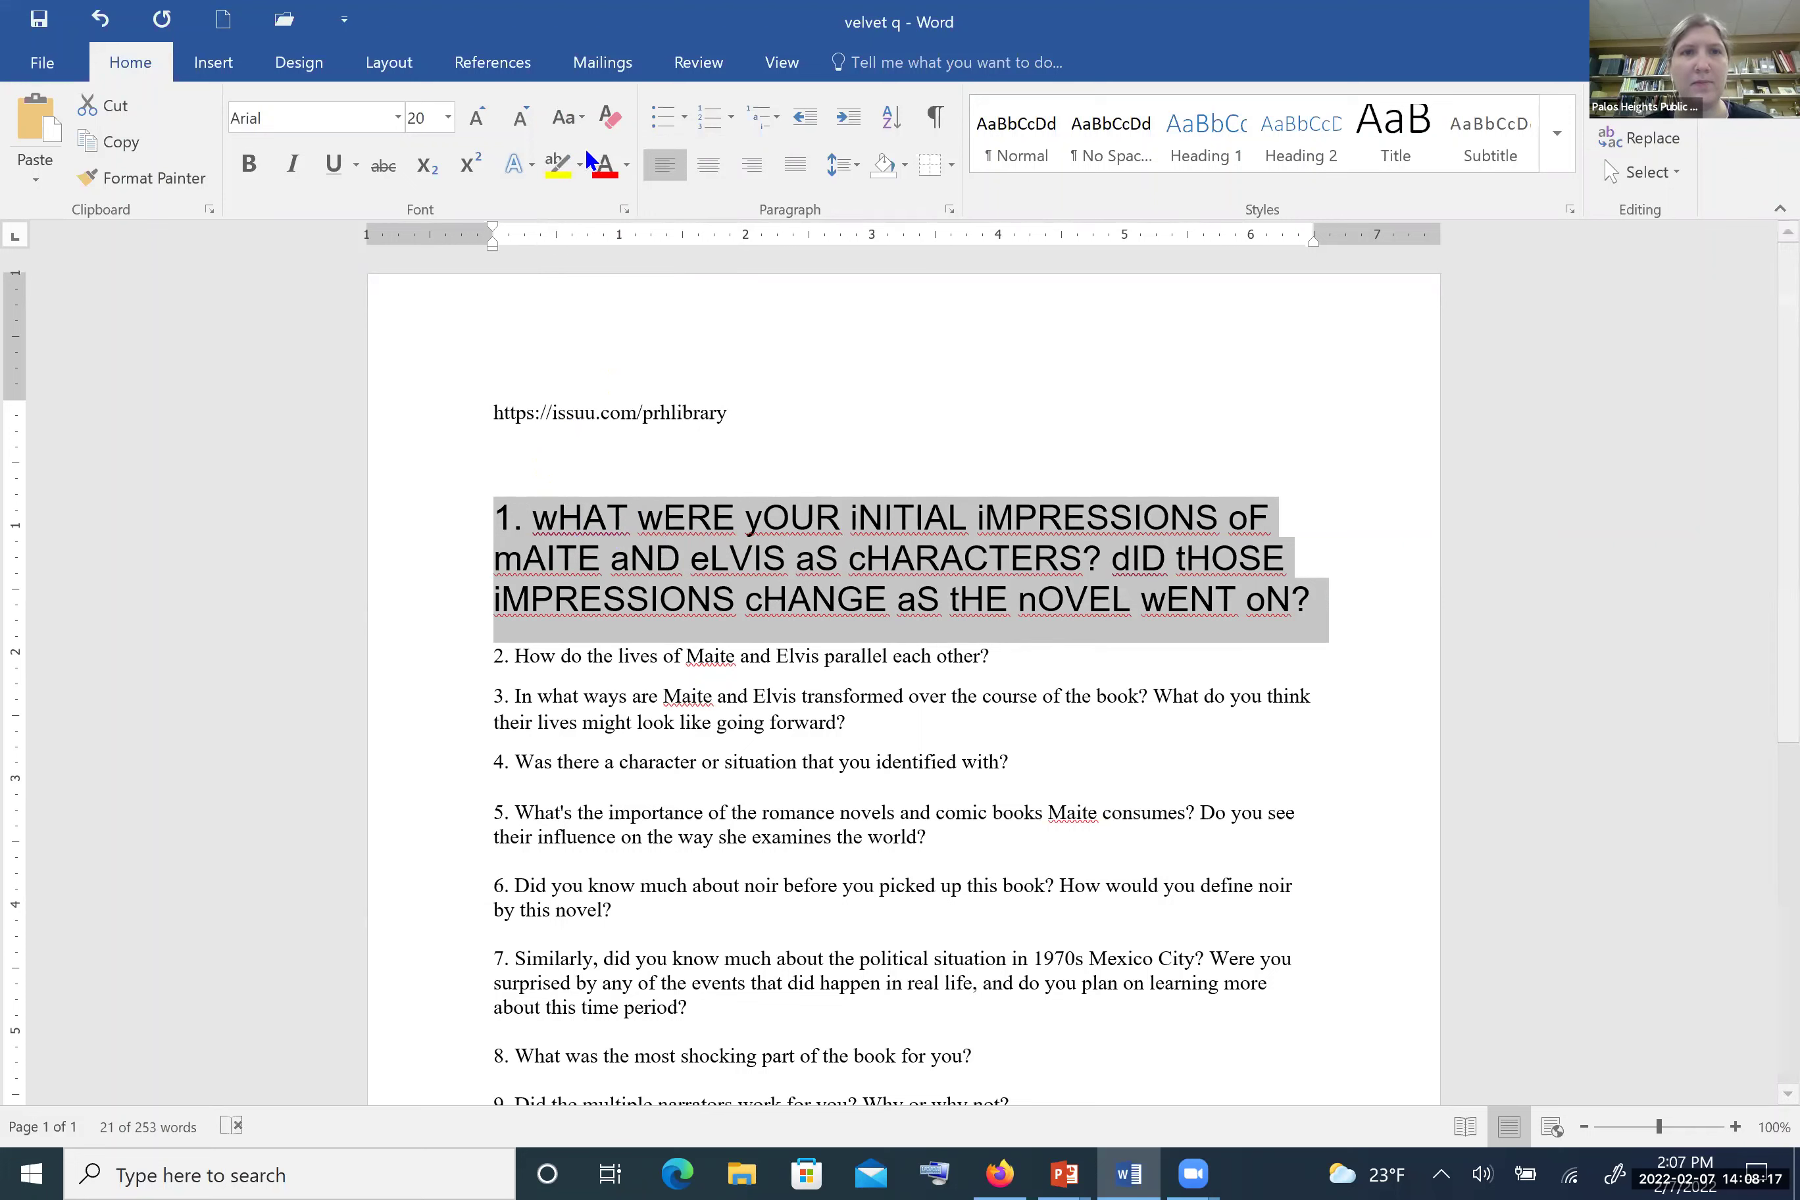
# Step: Convert question 1 to sentence case and clear all of its formatting
pyautogui.click(578, 115)
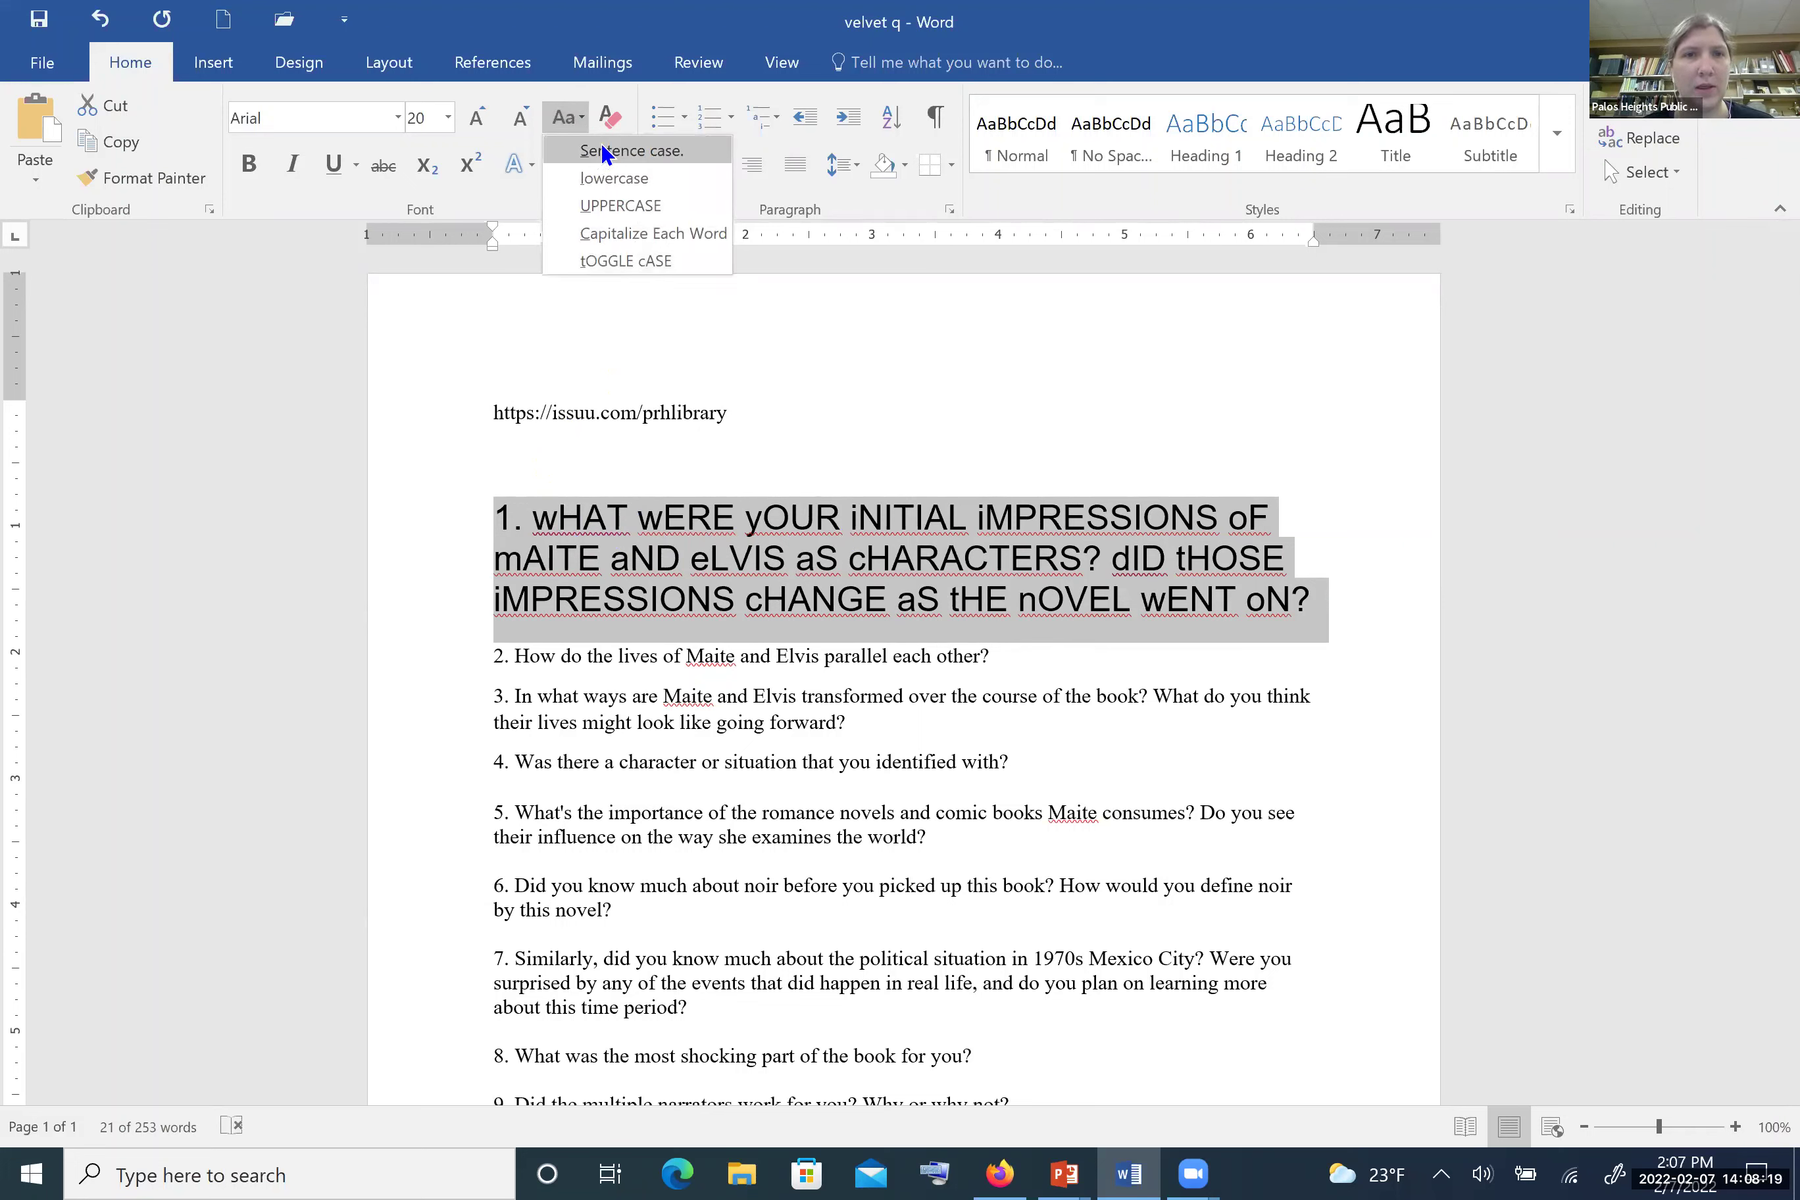
pyautogui.click(651, 152)
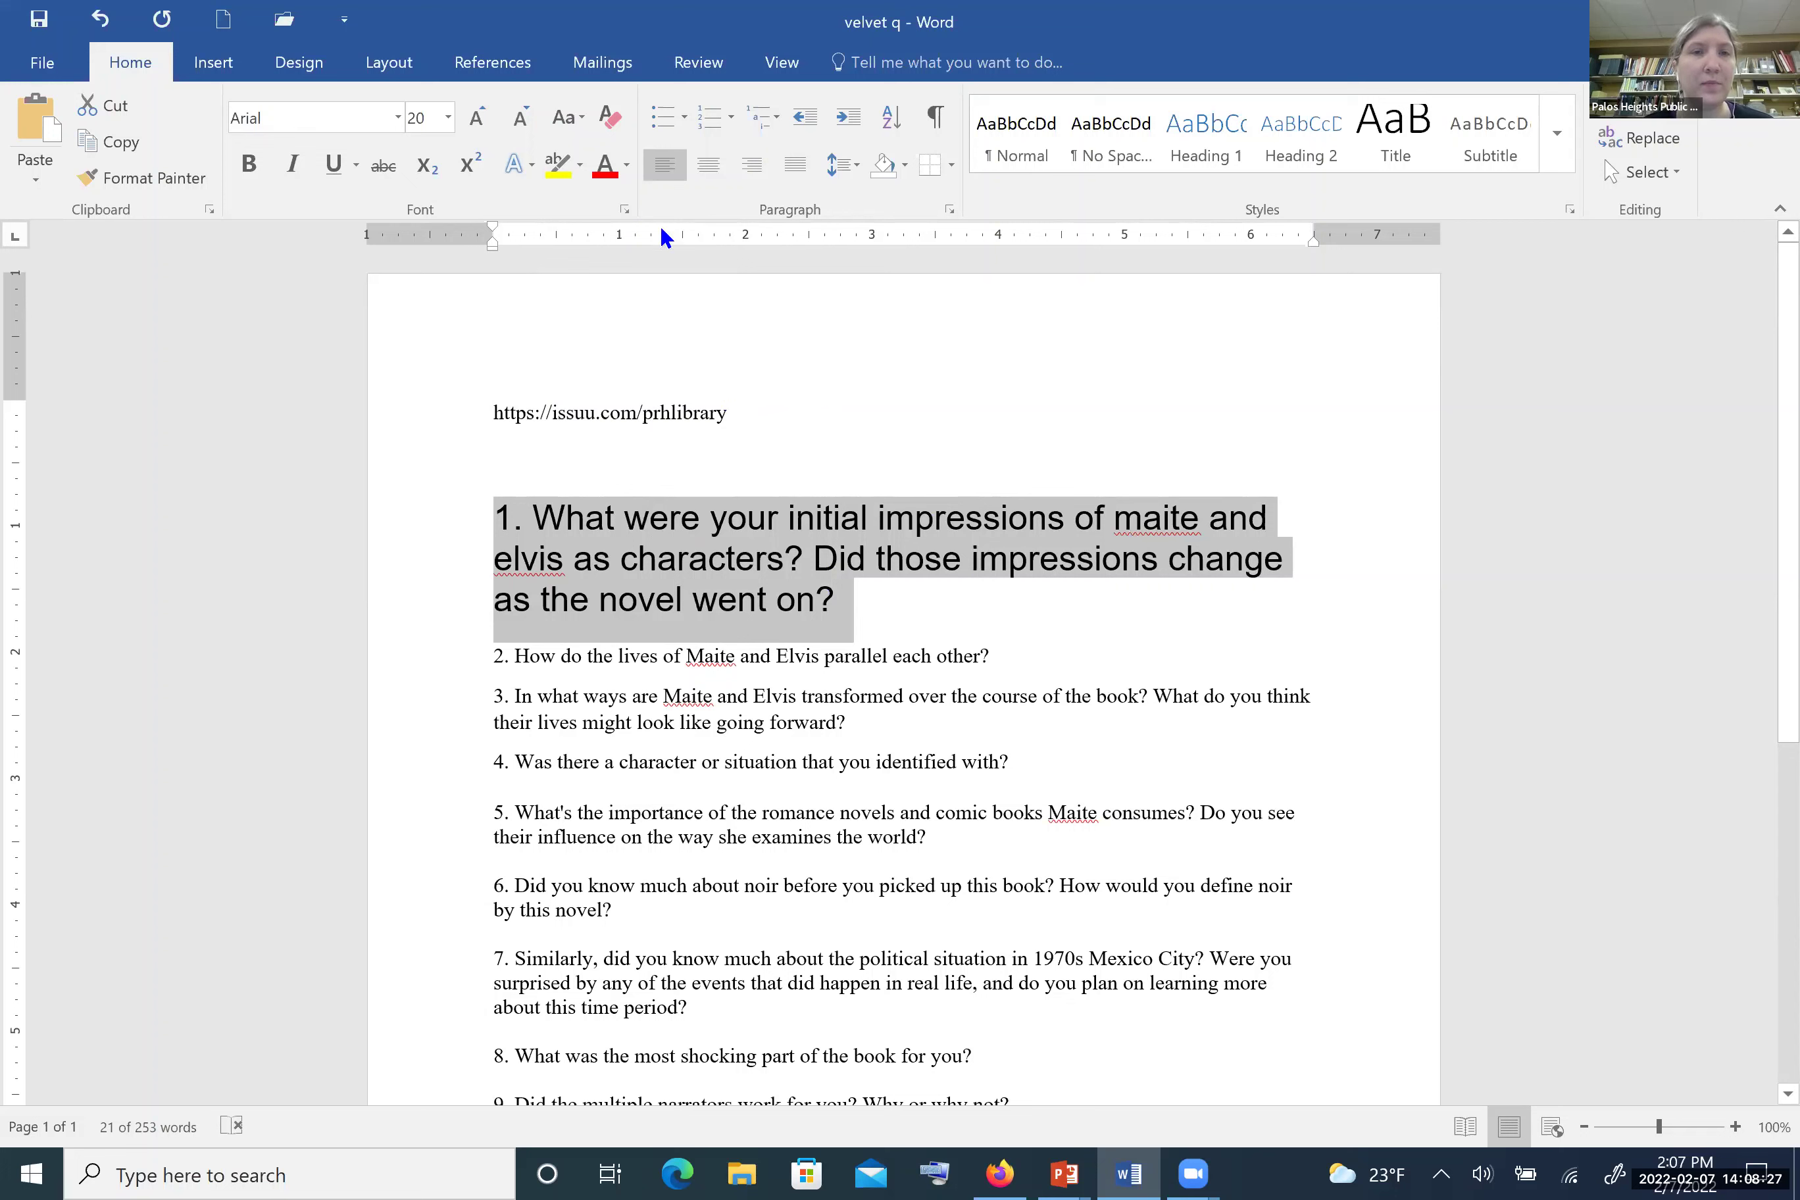
pyautogui.click(620, 130)
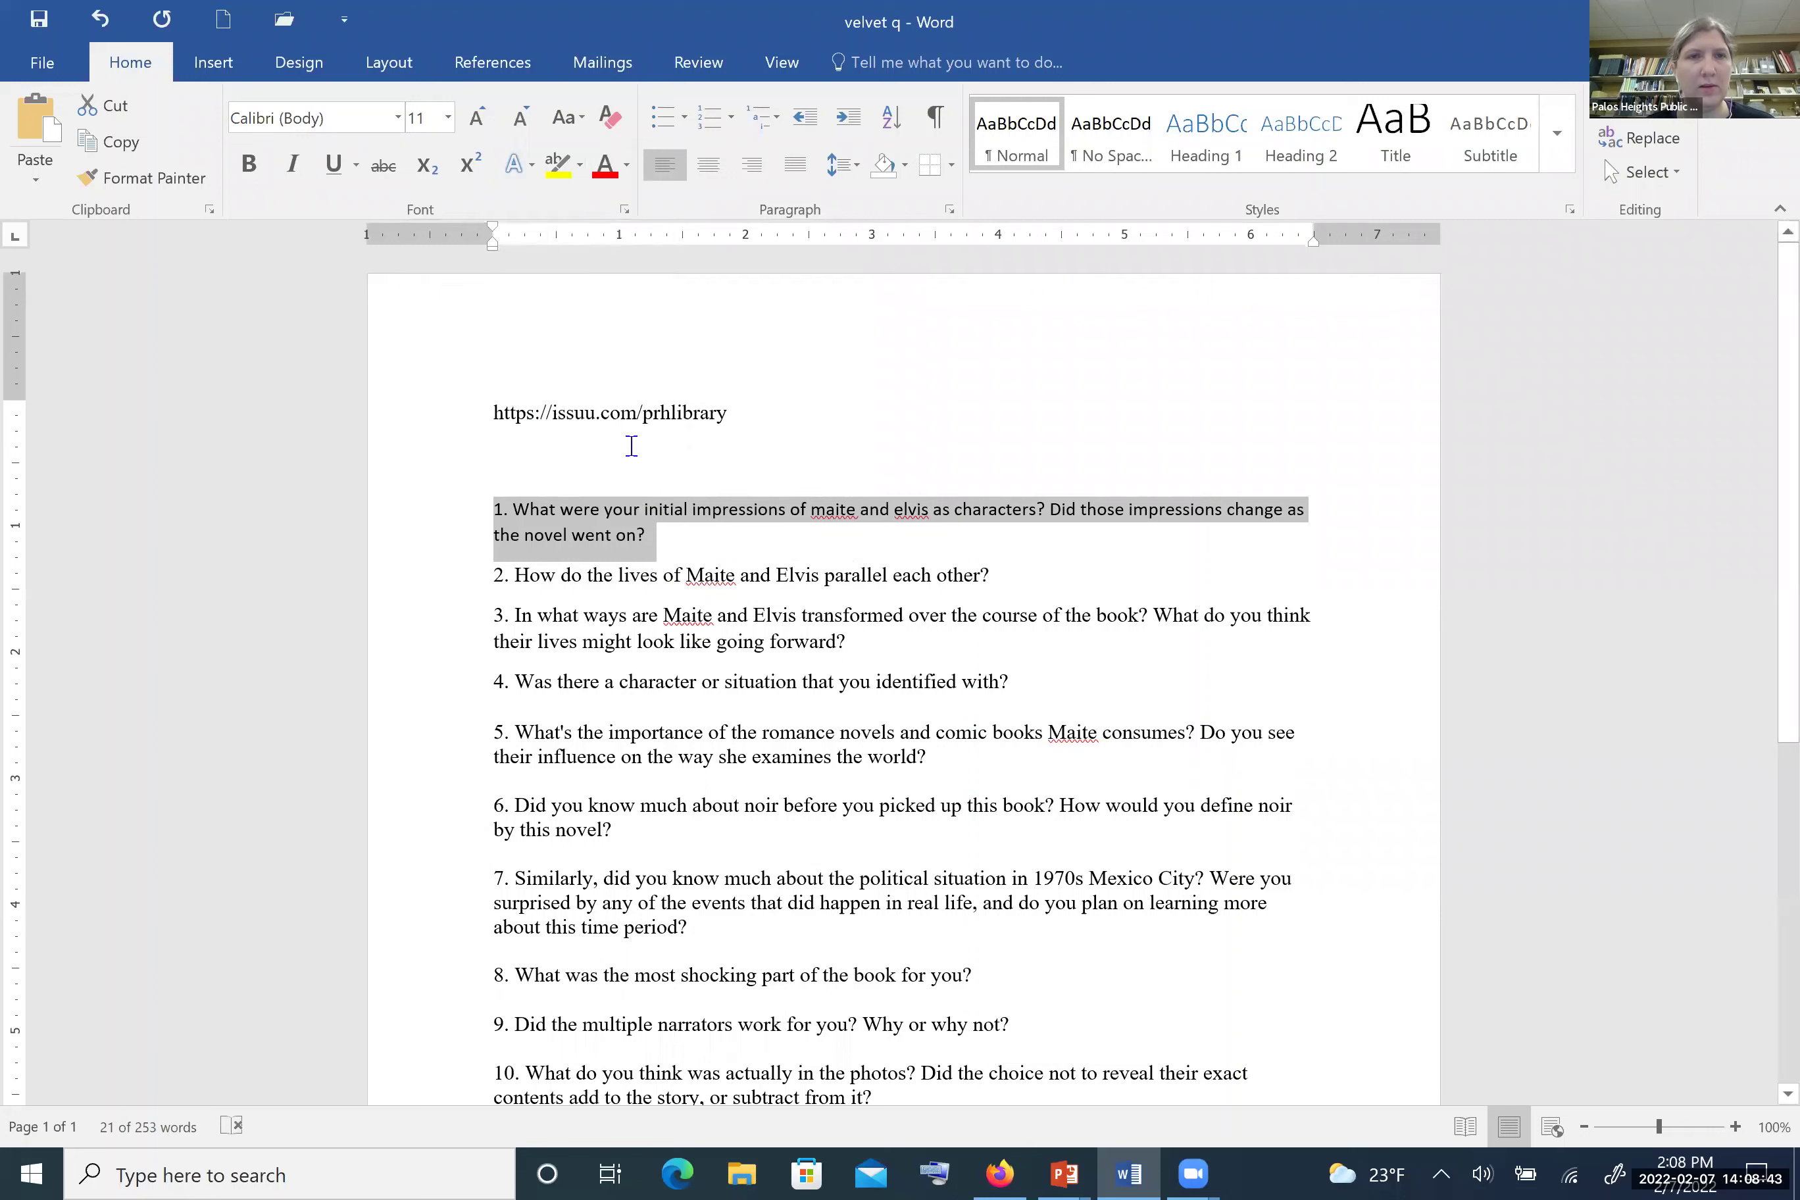
# Step: Make question 1 bold, italic and underlined
pyautogui.click(248, 166)
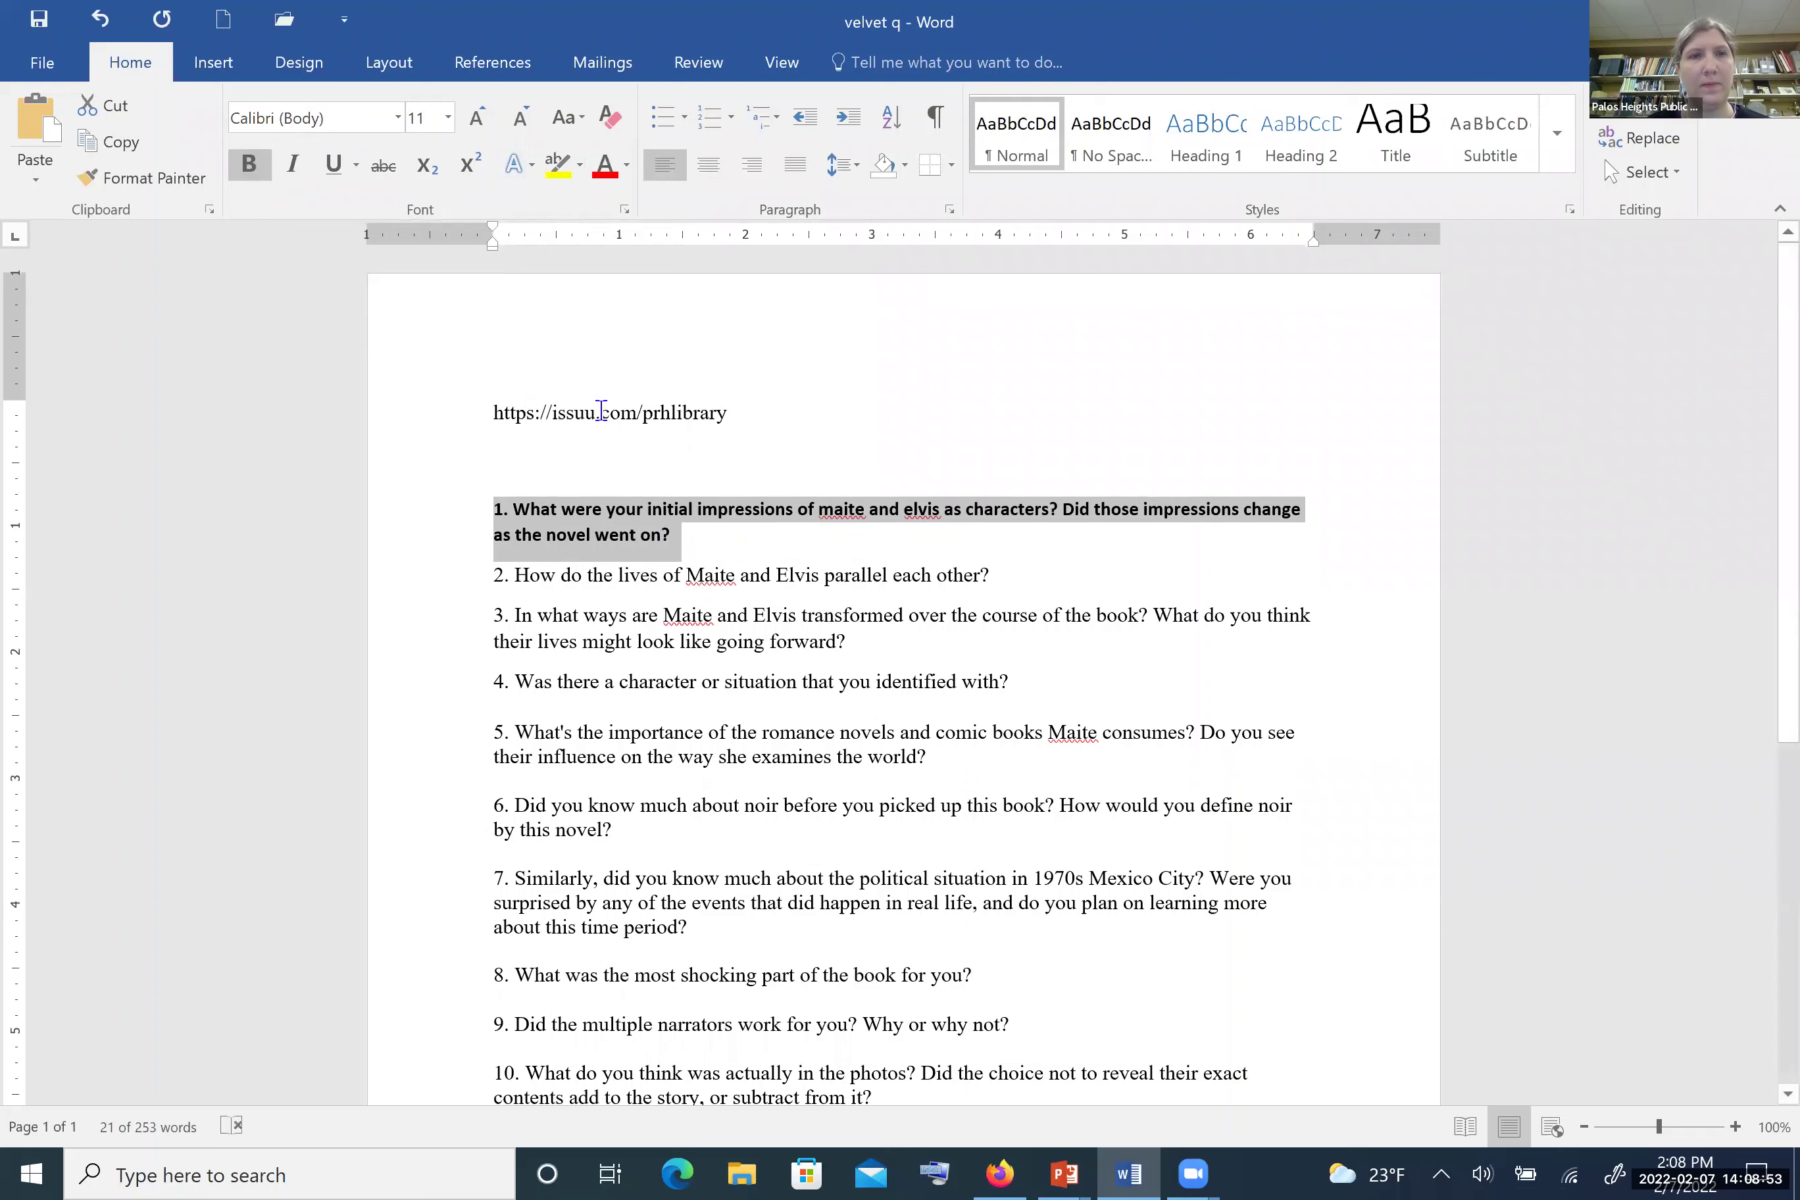
pyautogui.click(293, 165)
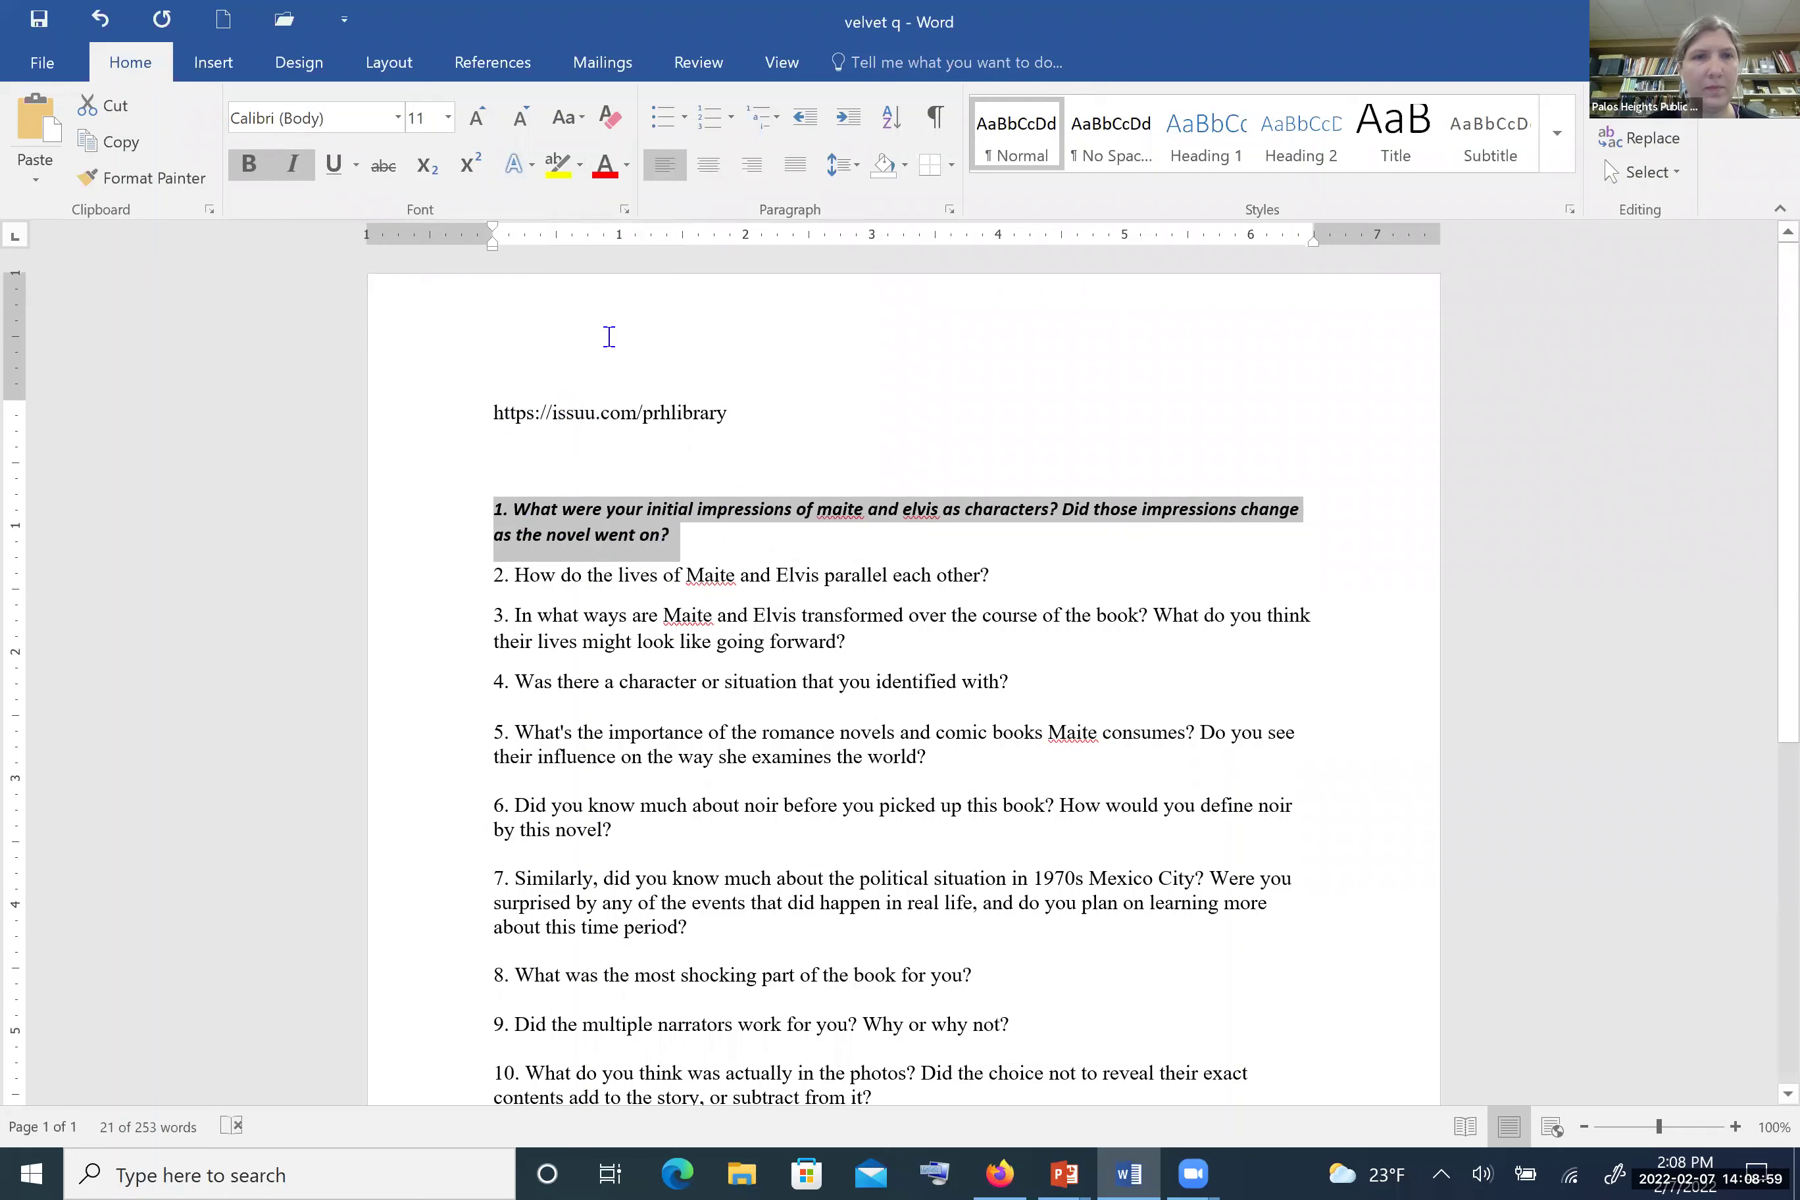
pyautogui.click(332, 164)
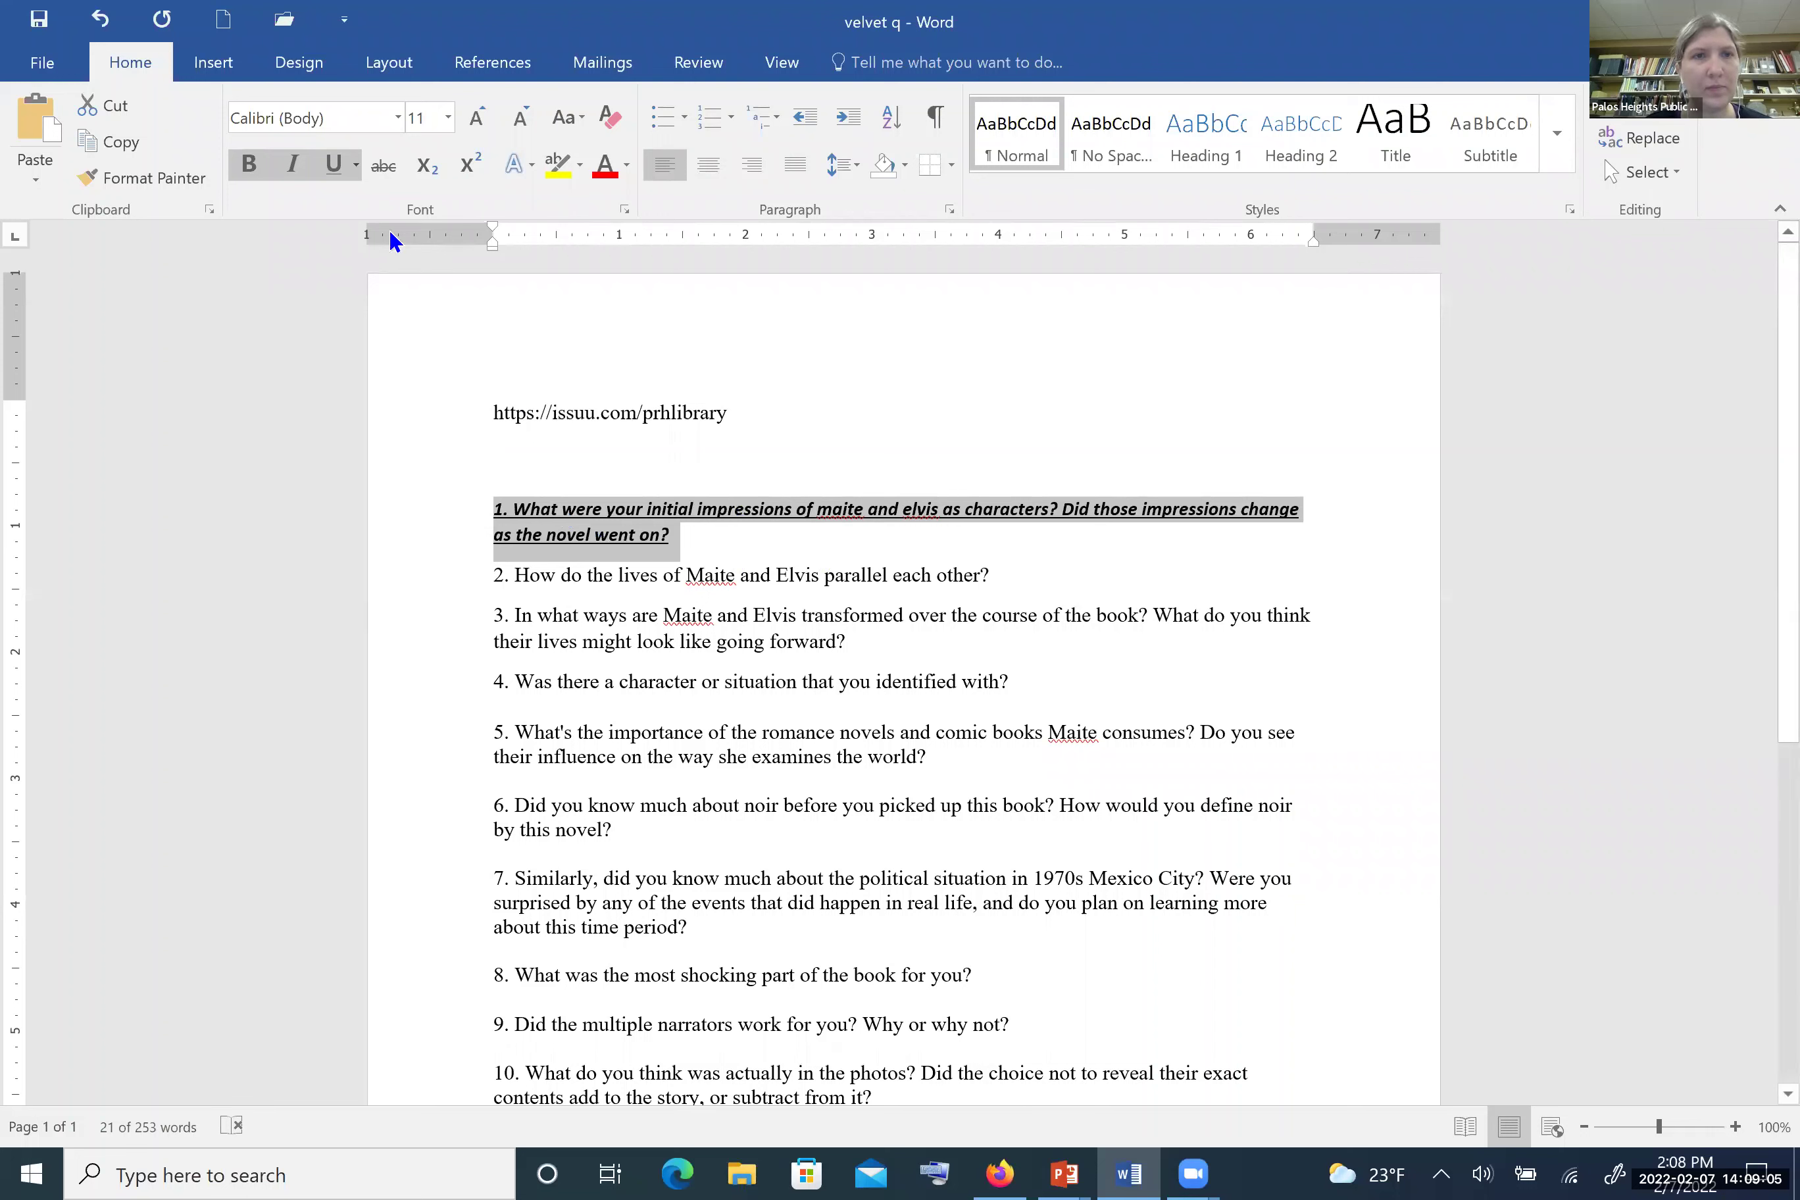
# Step: Apply strikethrough to question 1 and remove it again, and preview the text effects without applying one
pyautogui.click(392, 167)
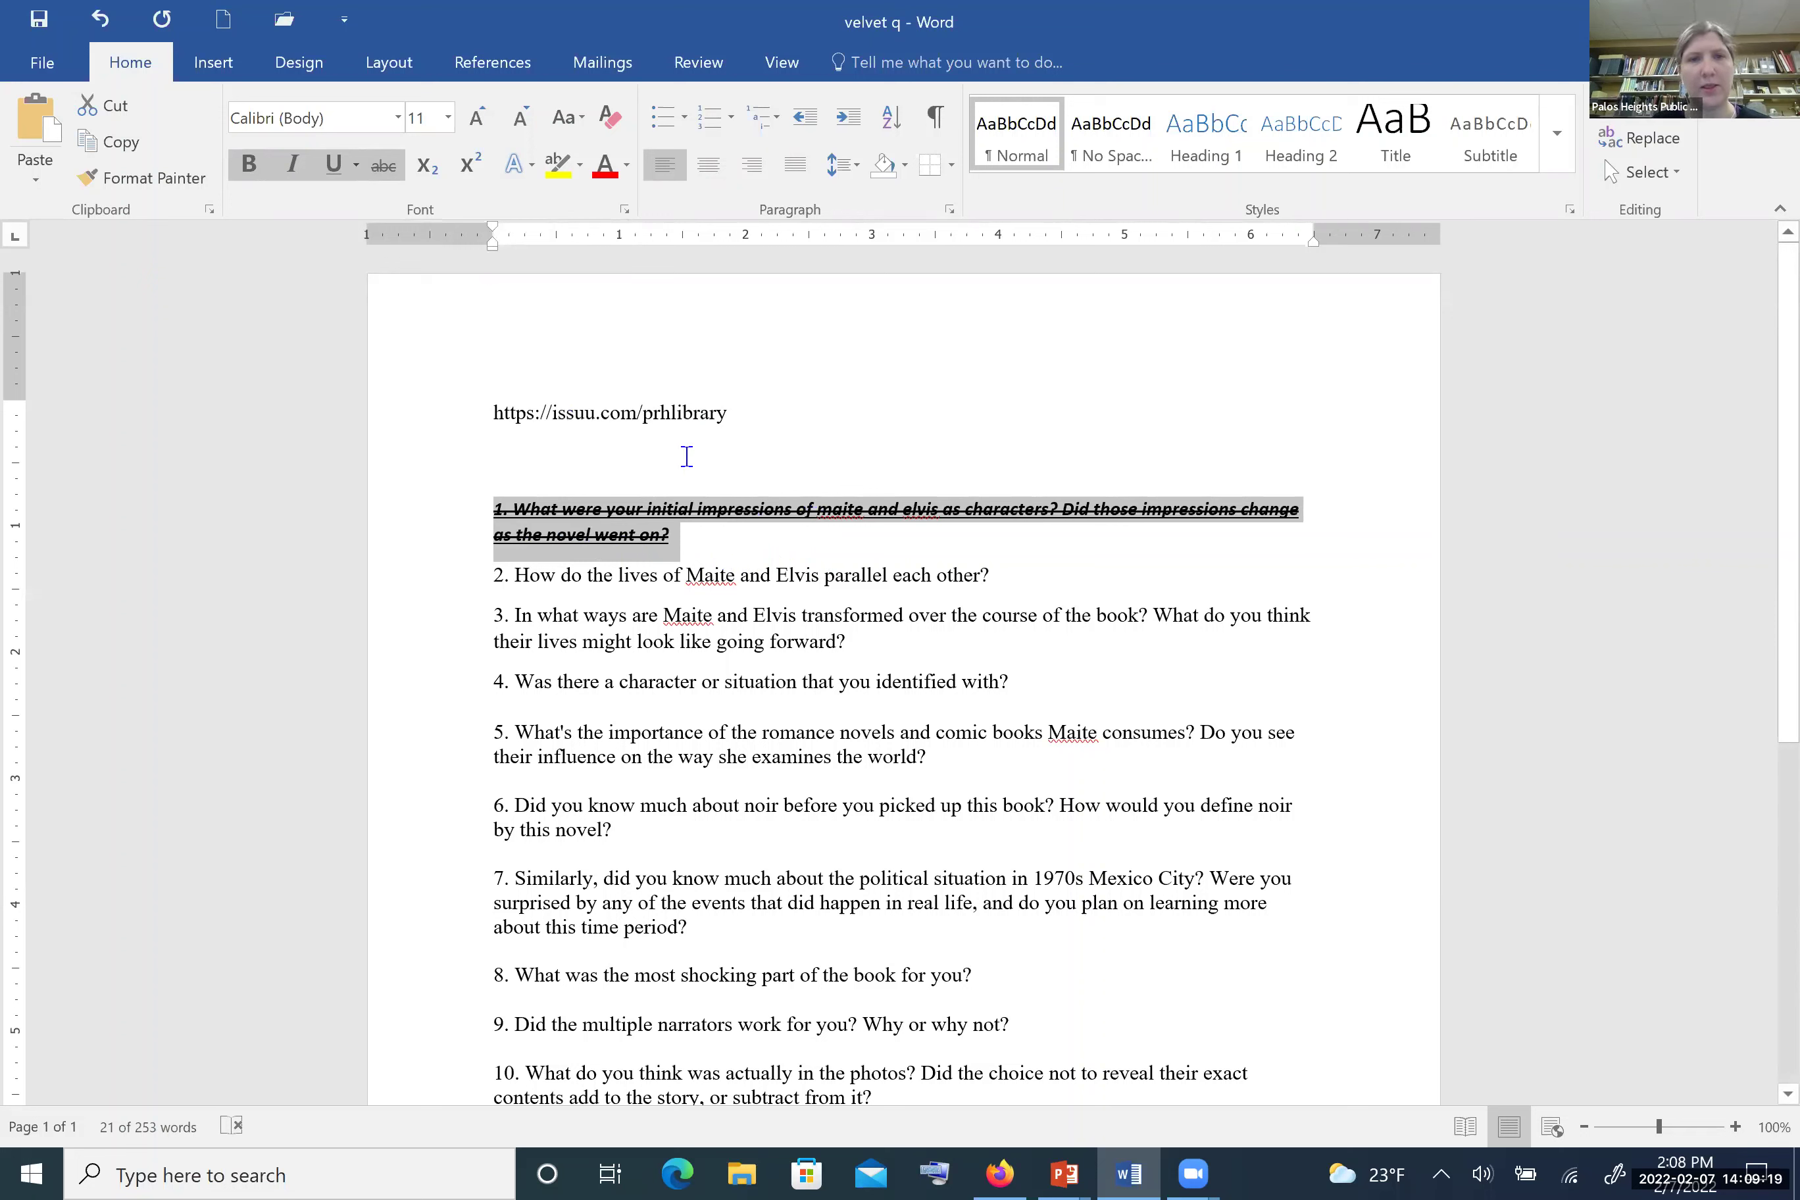
pyautogui.click(383, 170)
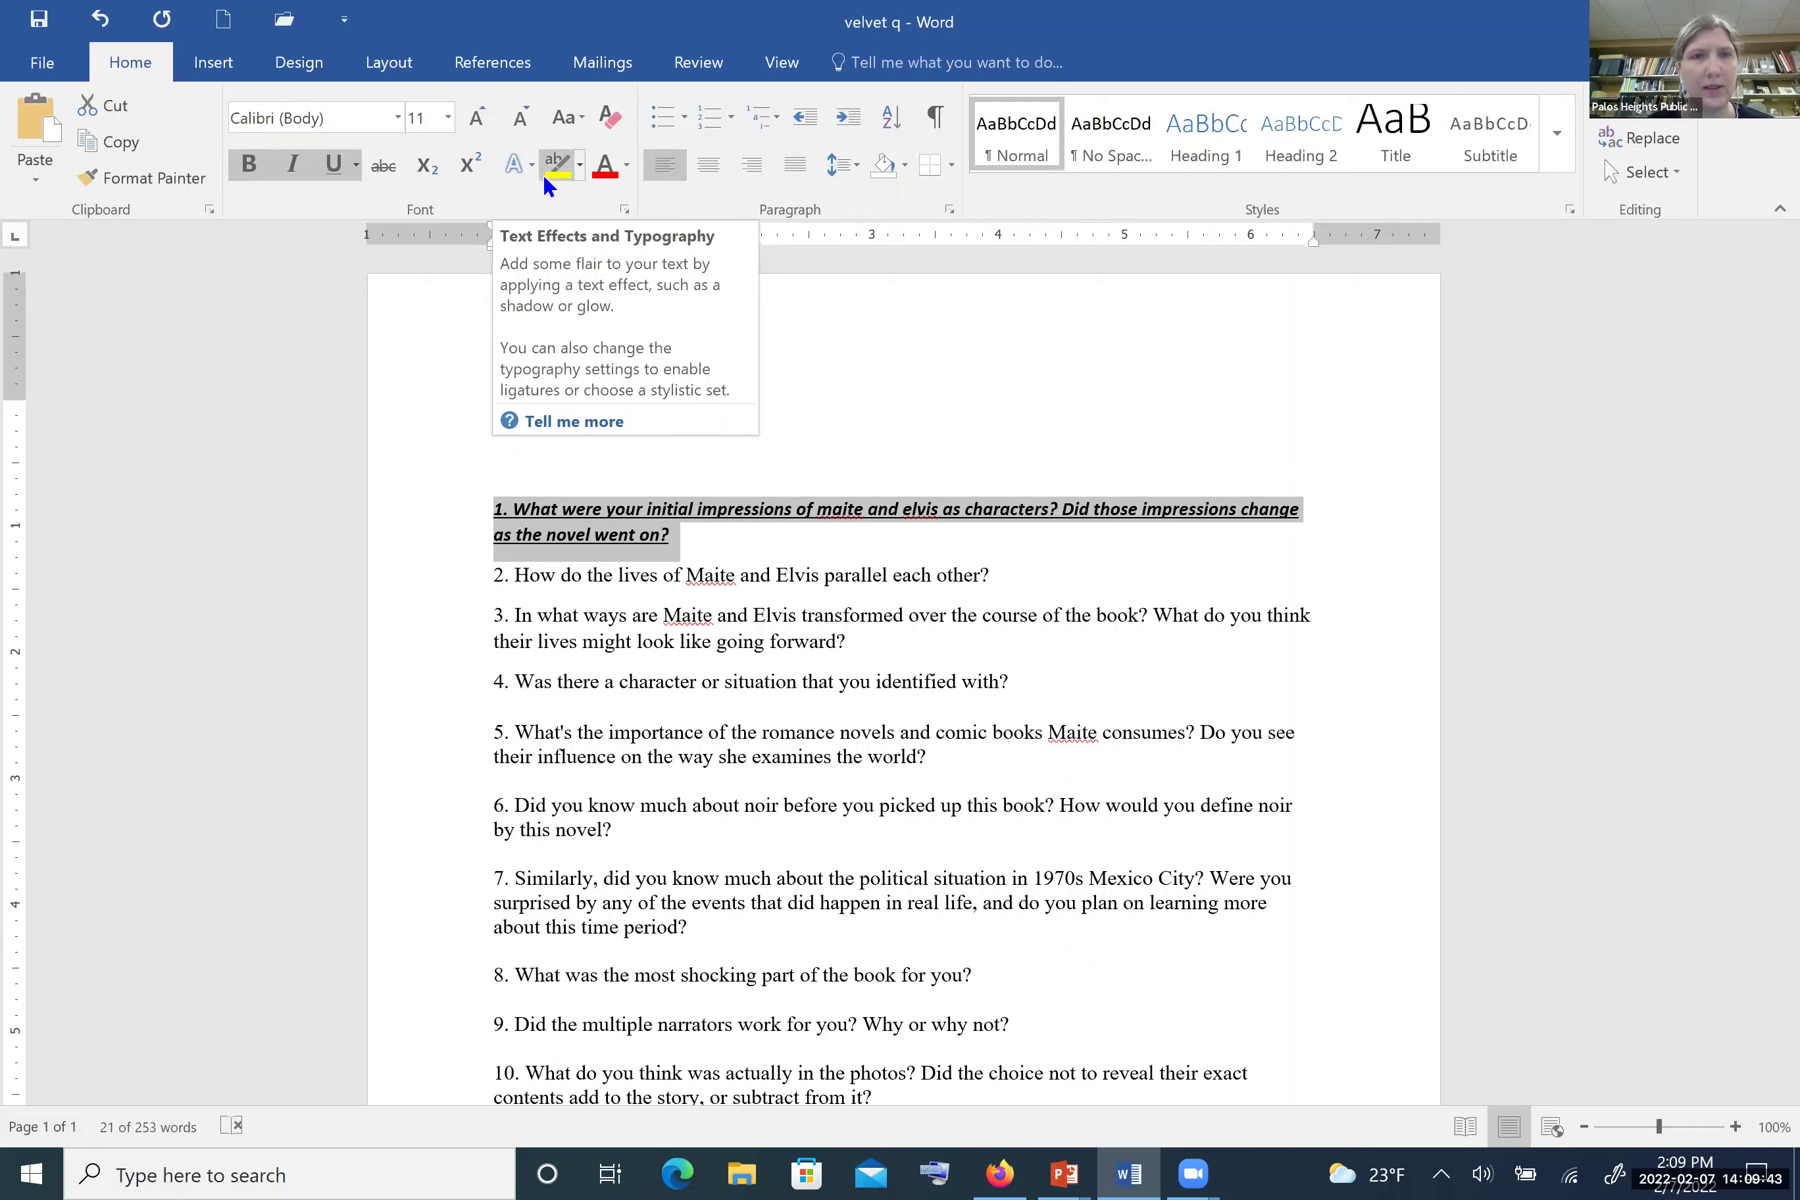
pyautogui.click(516, 164)
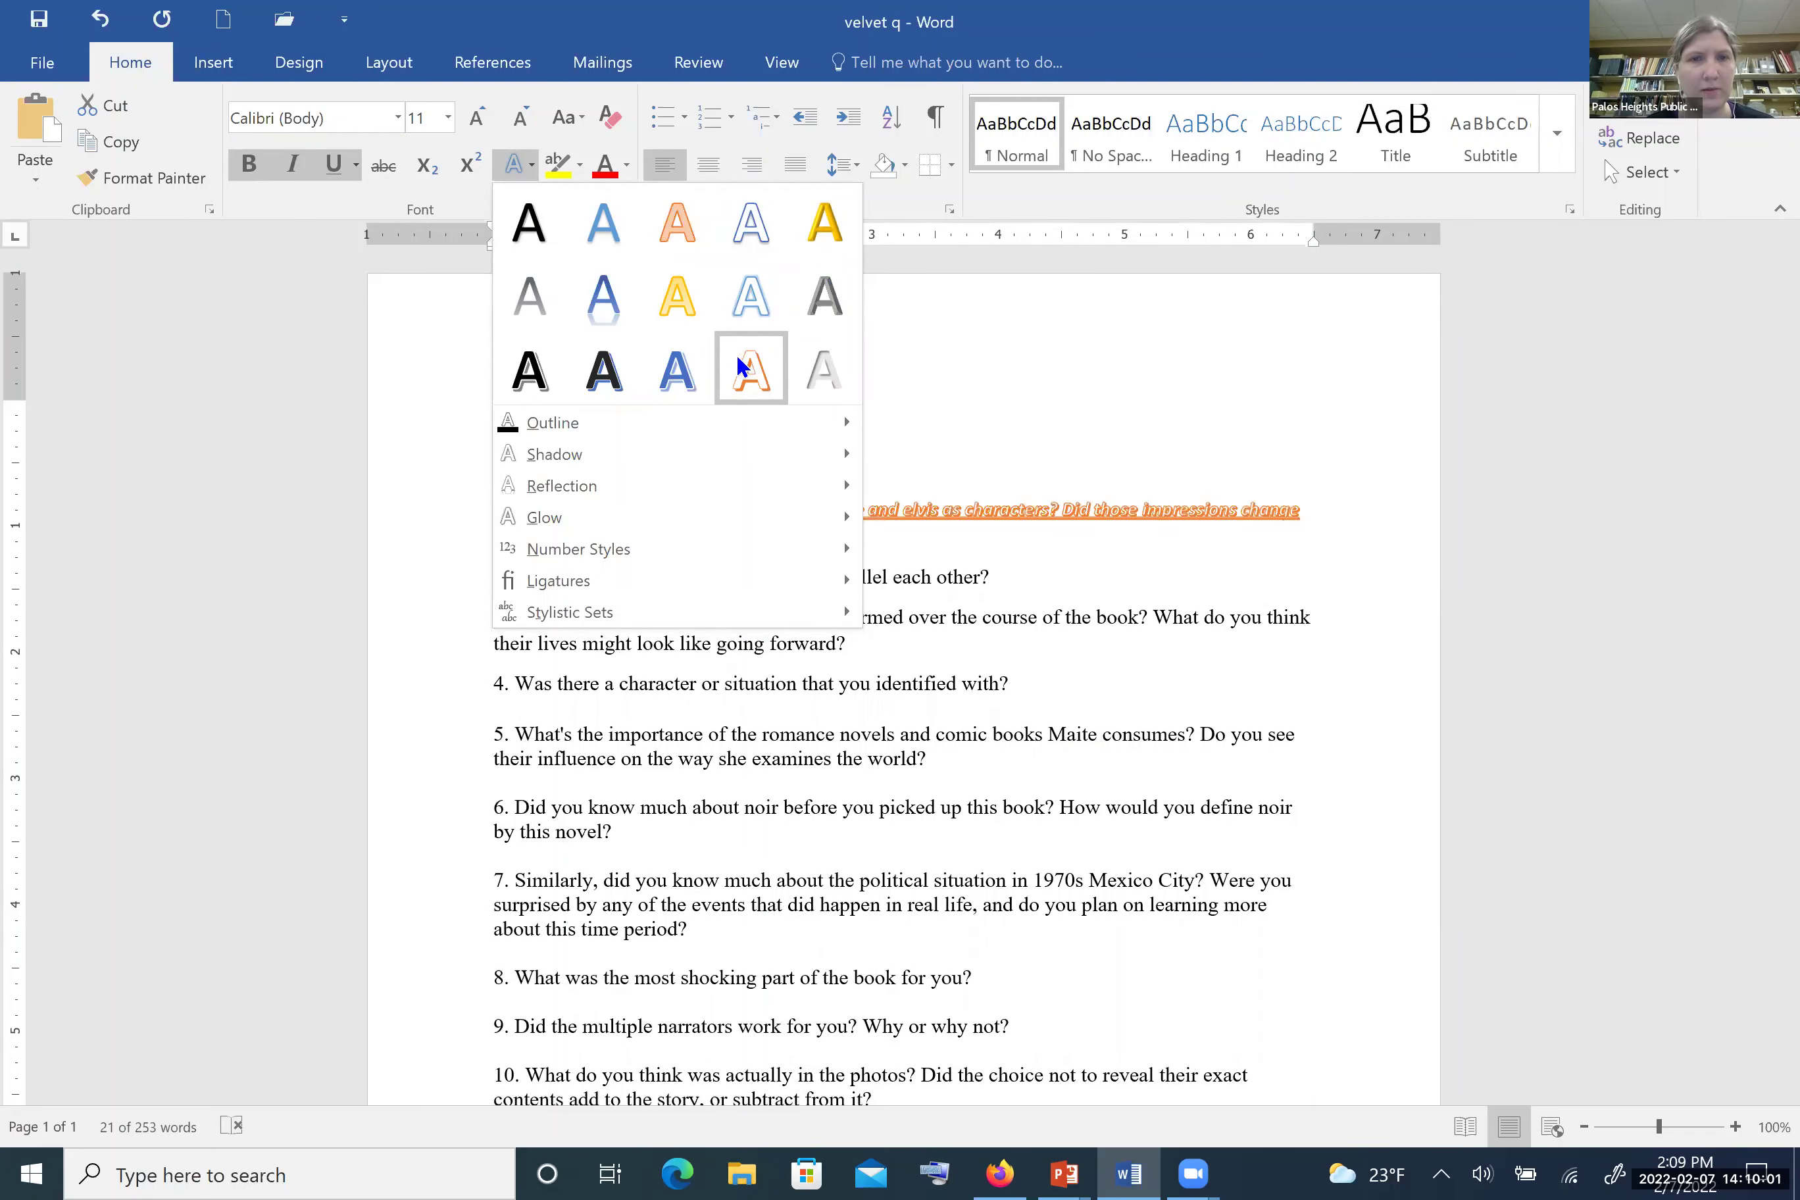
pyautogui.click(877, 333)
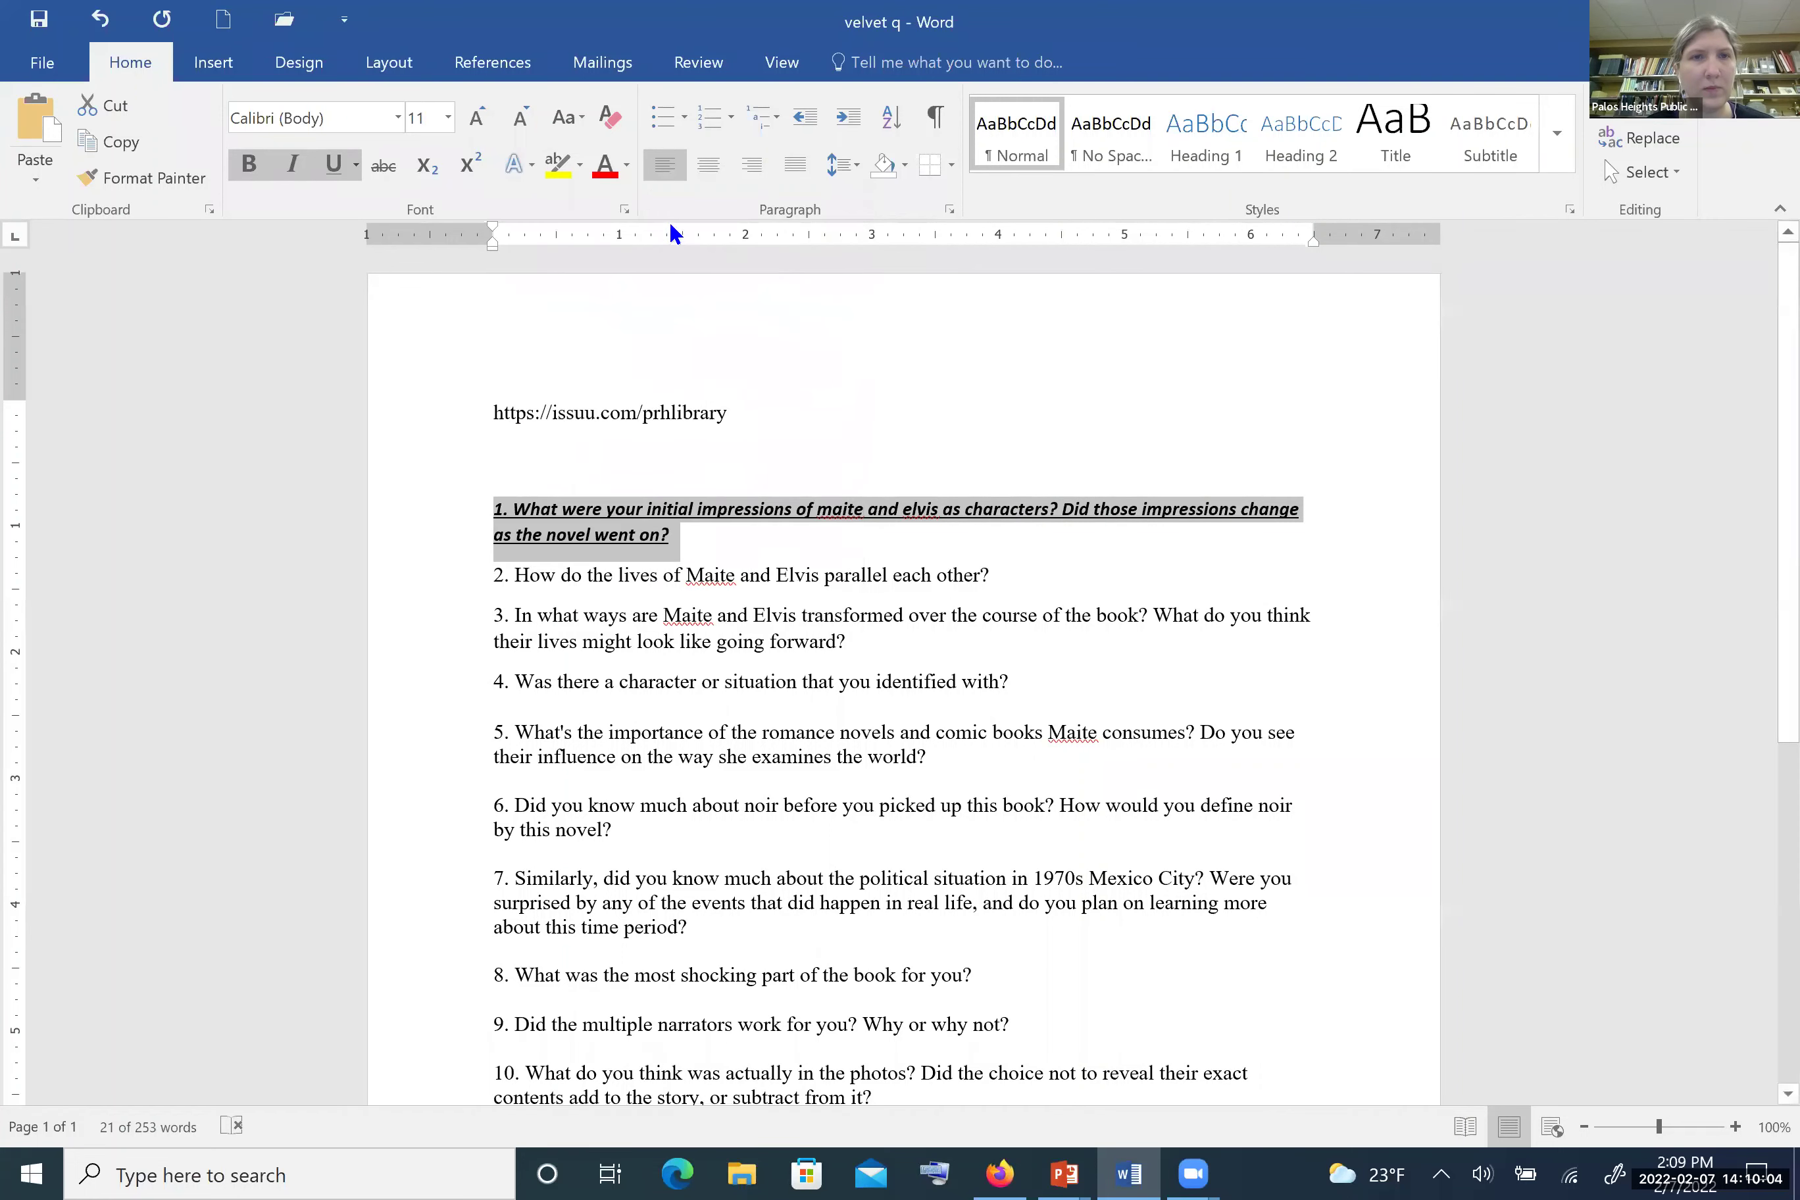
# Step: Highlight question 1 in yellow, and remove the highlight by setting it to No Color
pyautogui.click(561, 167)
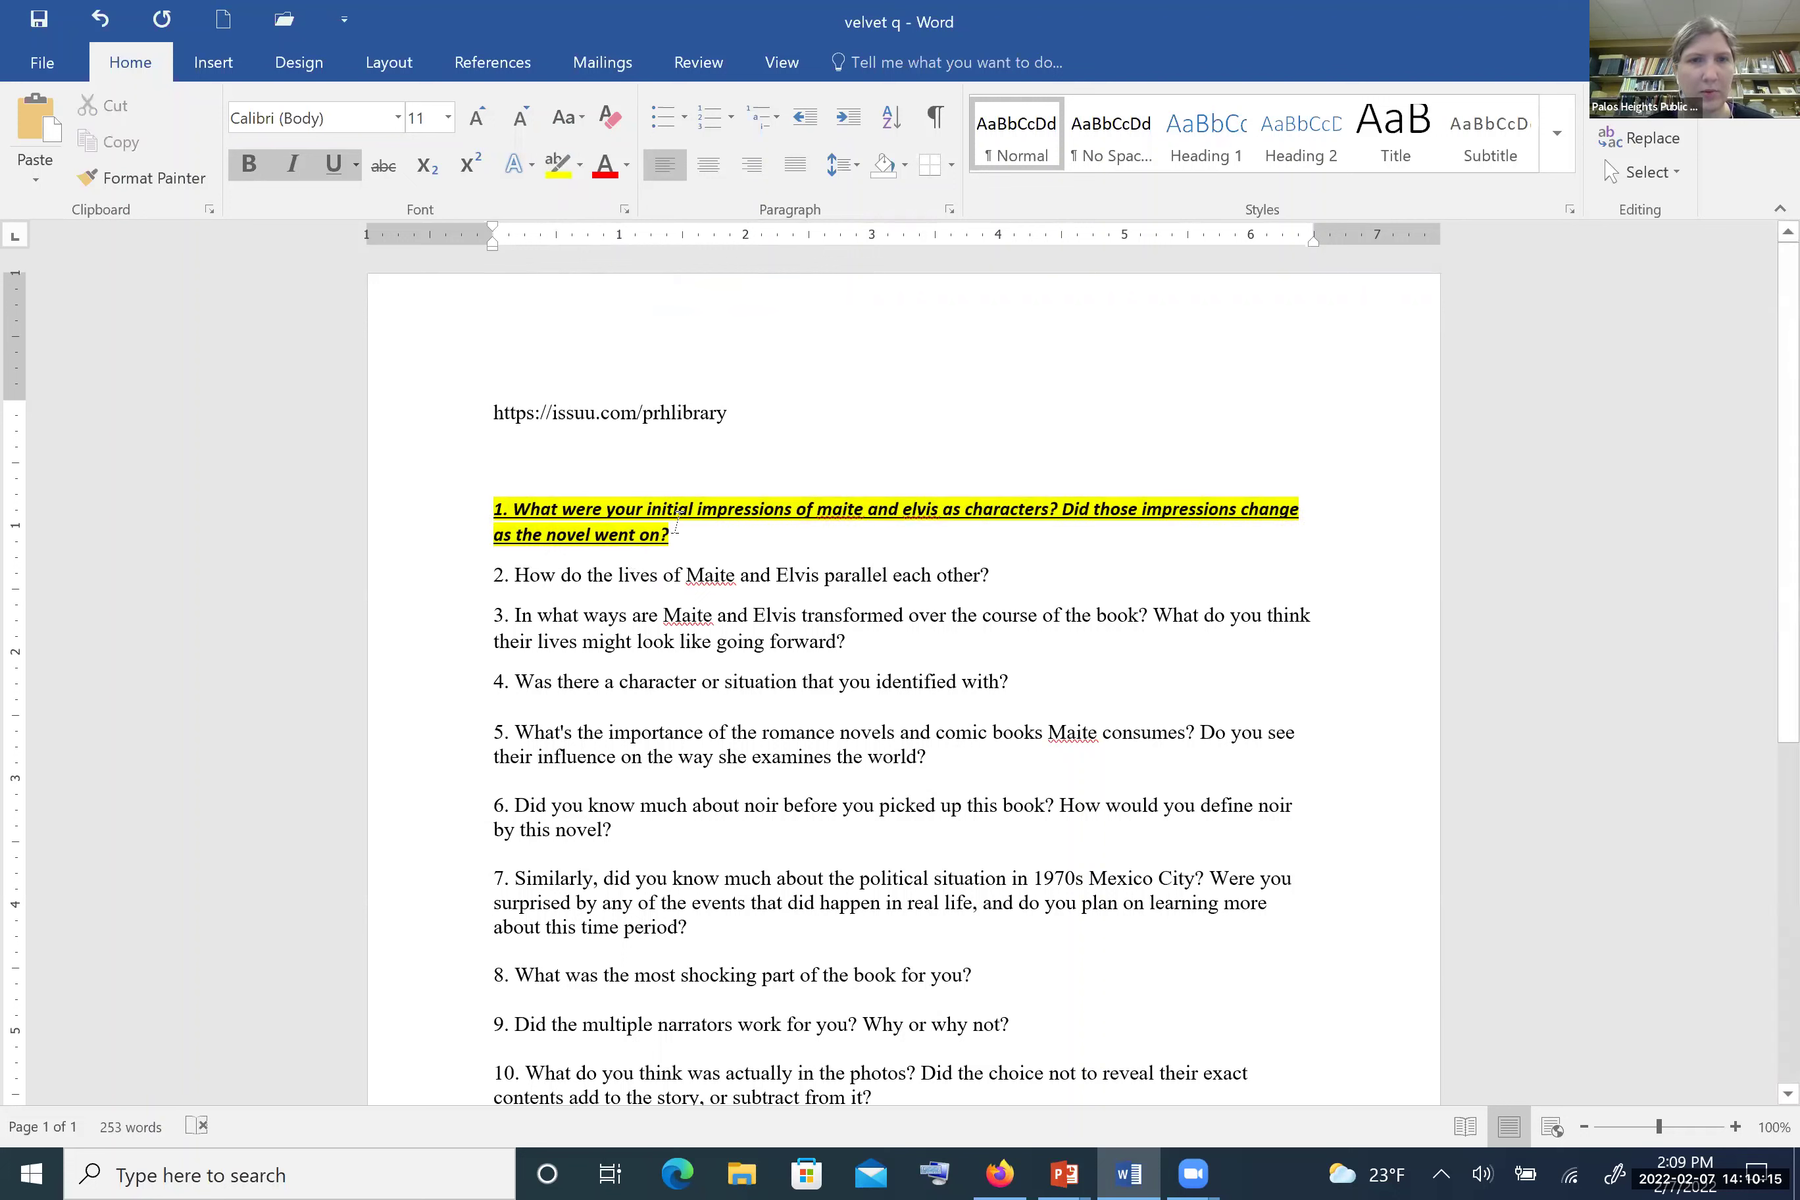
pyautogui.moveTo(677, 540); pyautogui.dragTo(499, 520)
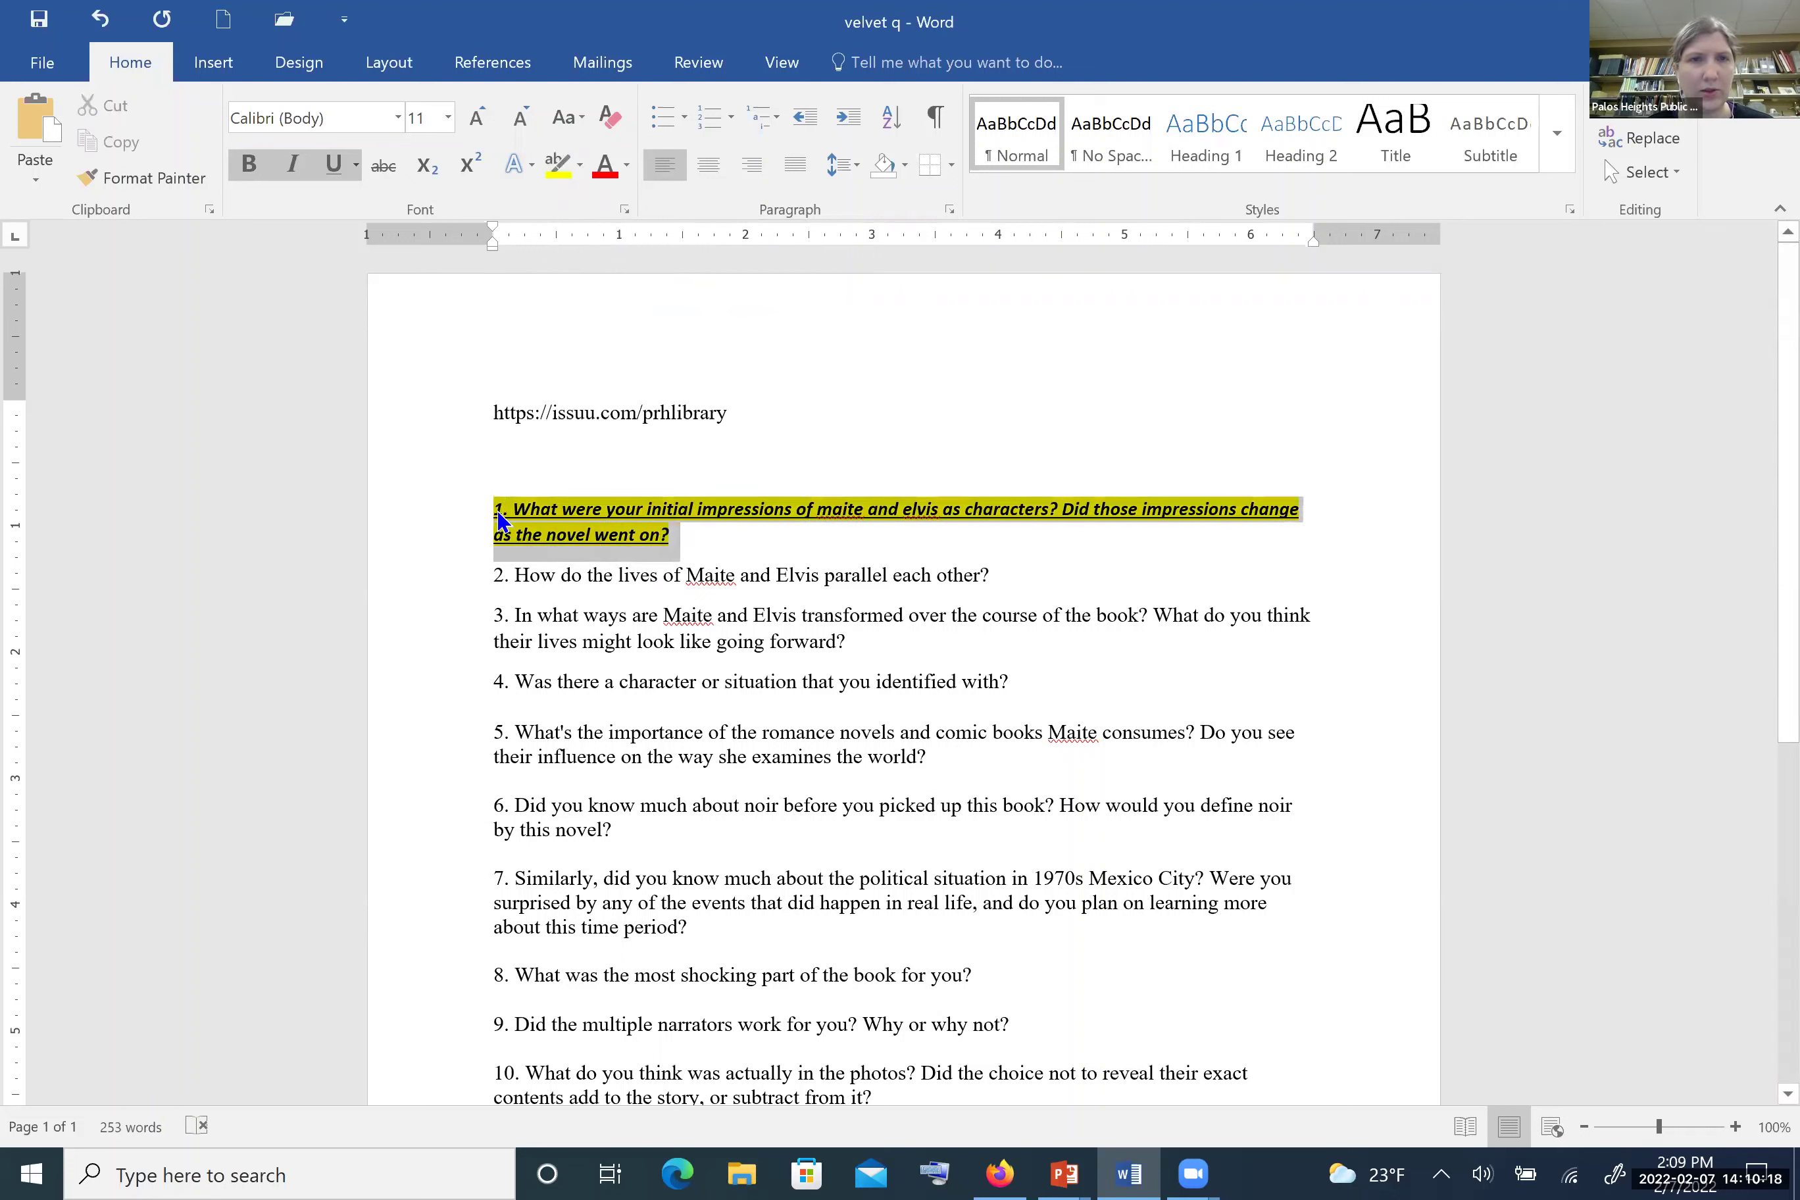
pyautogui.click(581, 163)
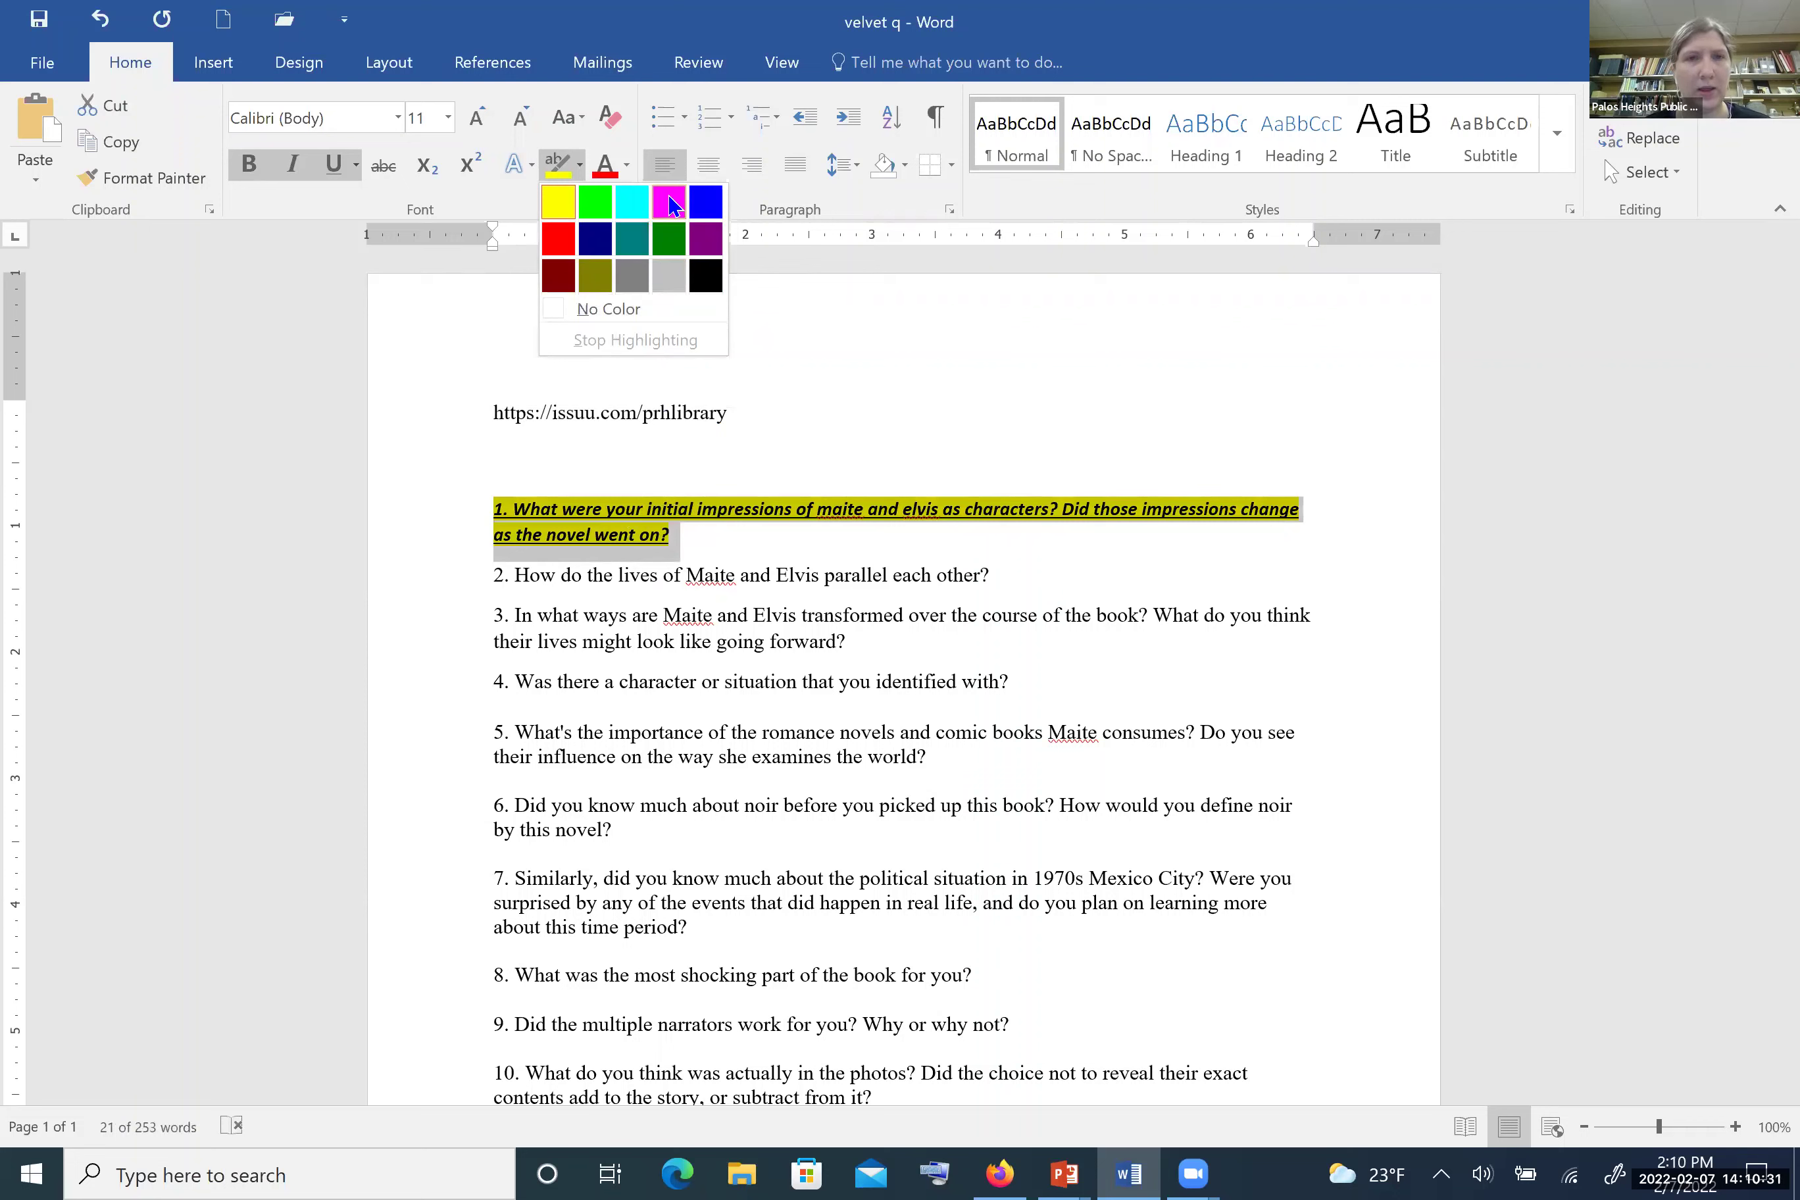
pyautogui.click(559, 304)
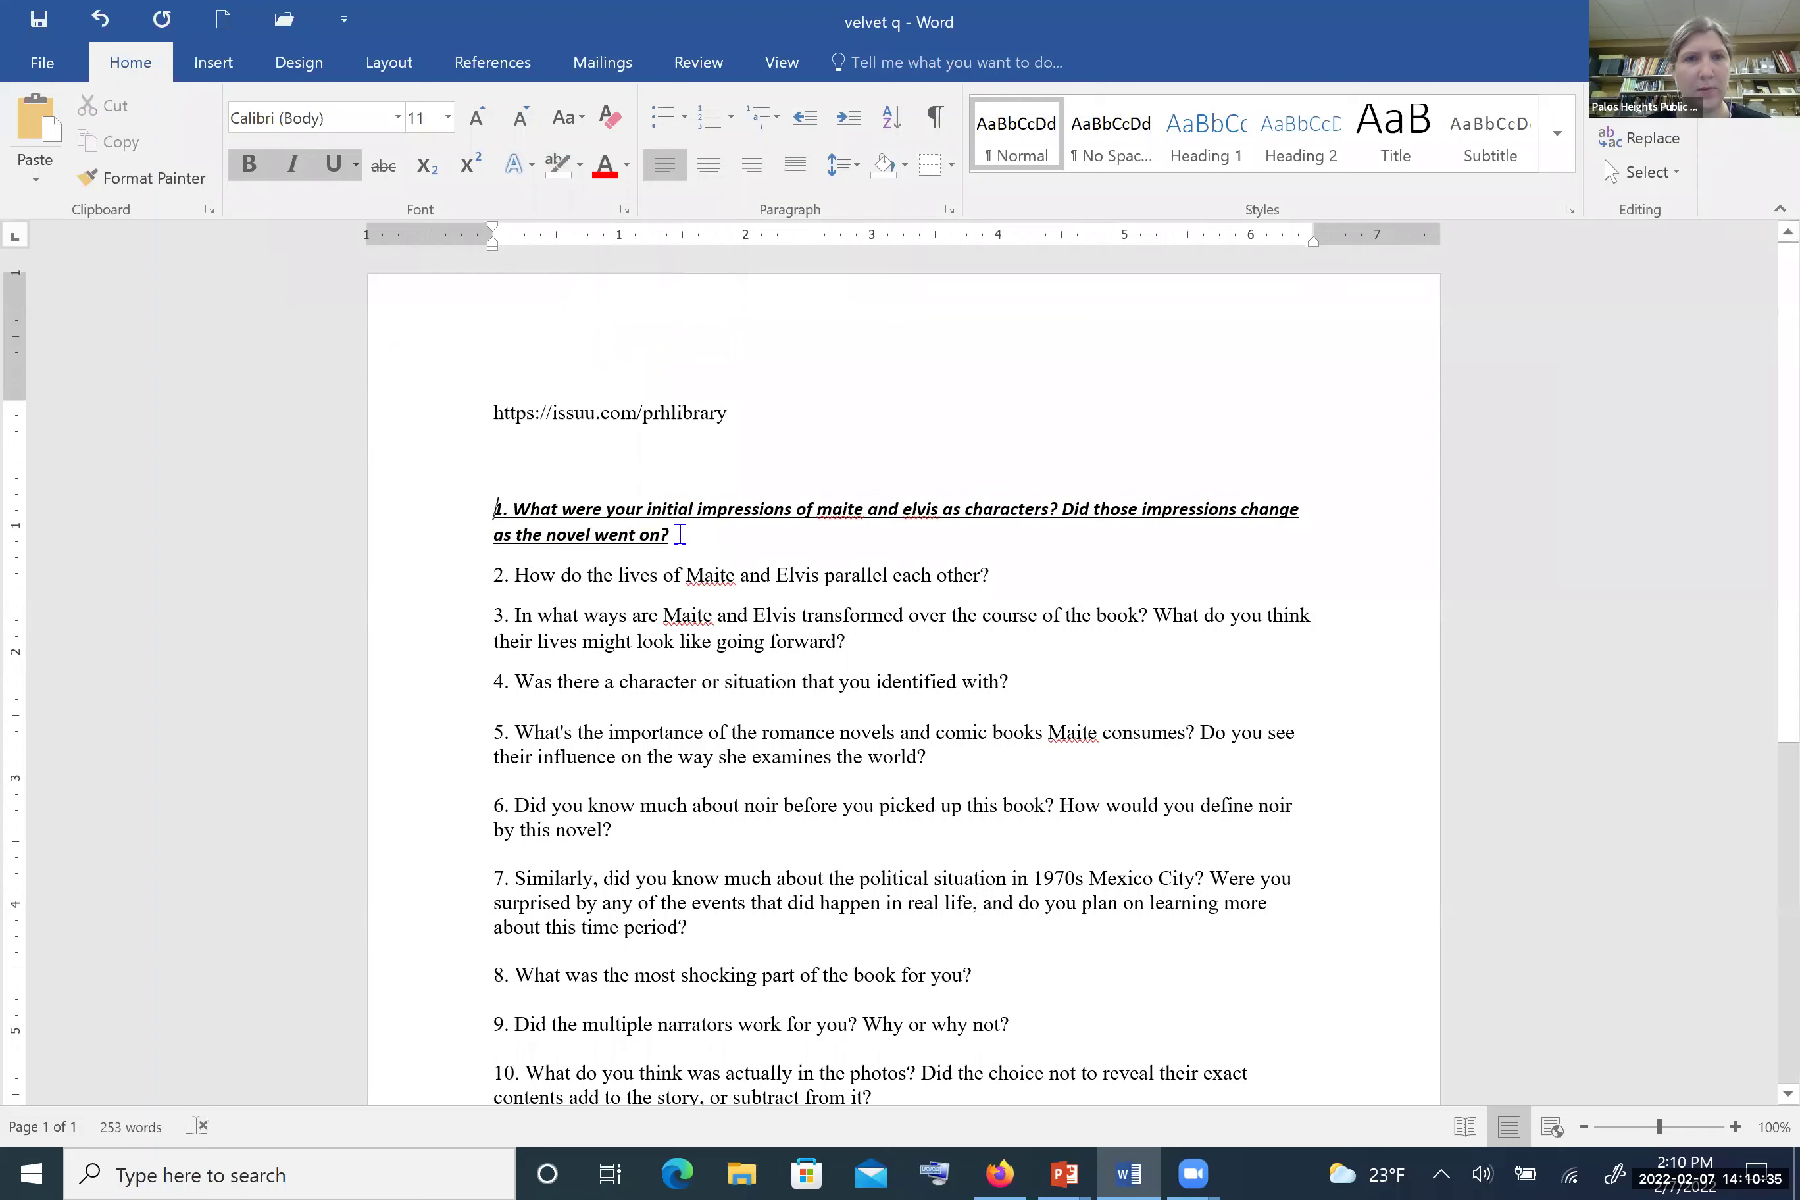
# Step: Select question 1 and set its font color to the lightest gold theme shade
pyautogui.moveTo(669, 533); pyautogui.dragTo(495, 509)
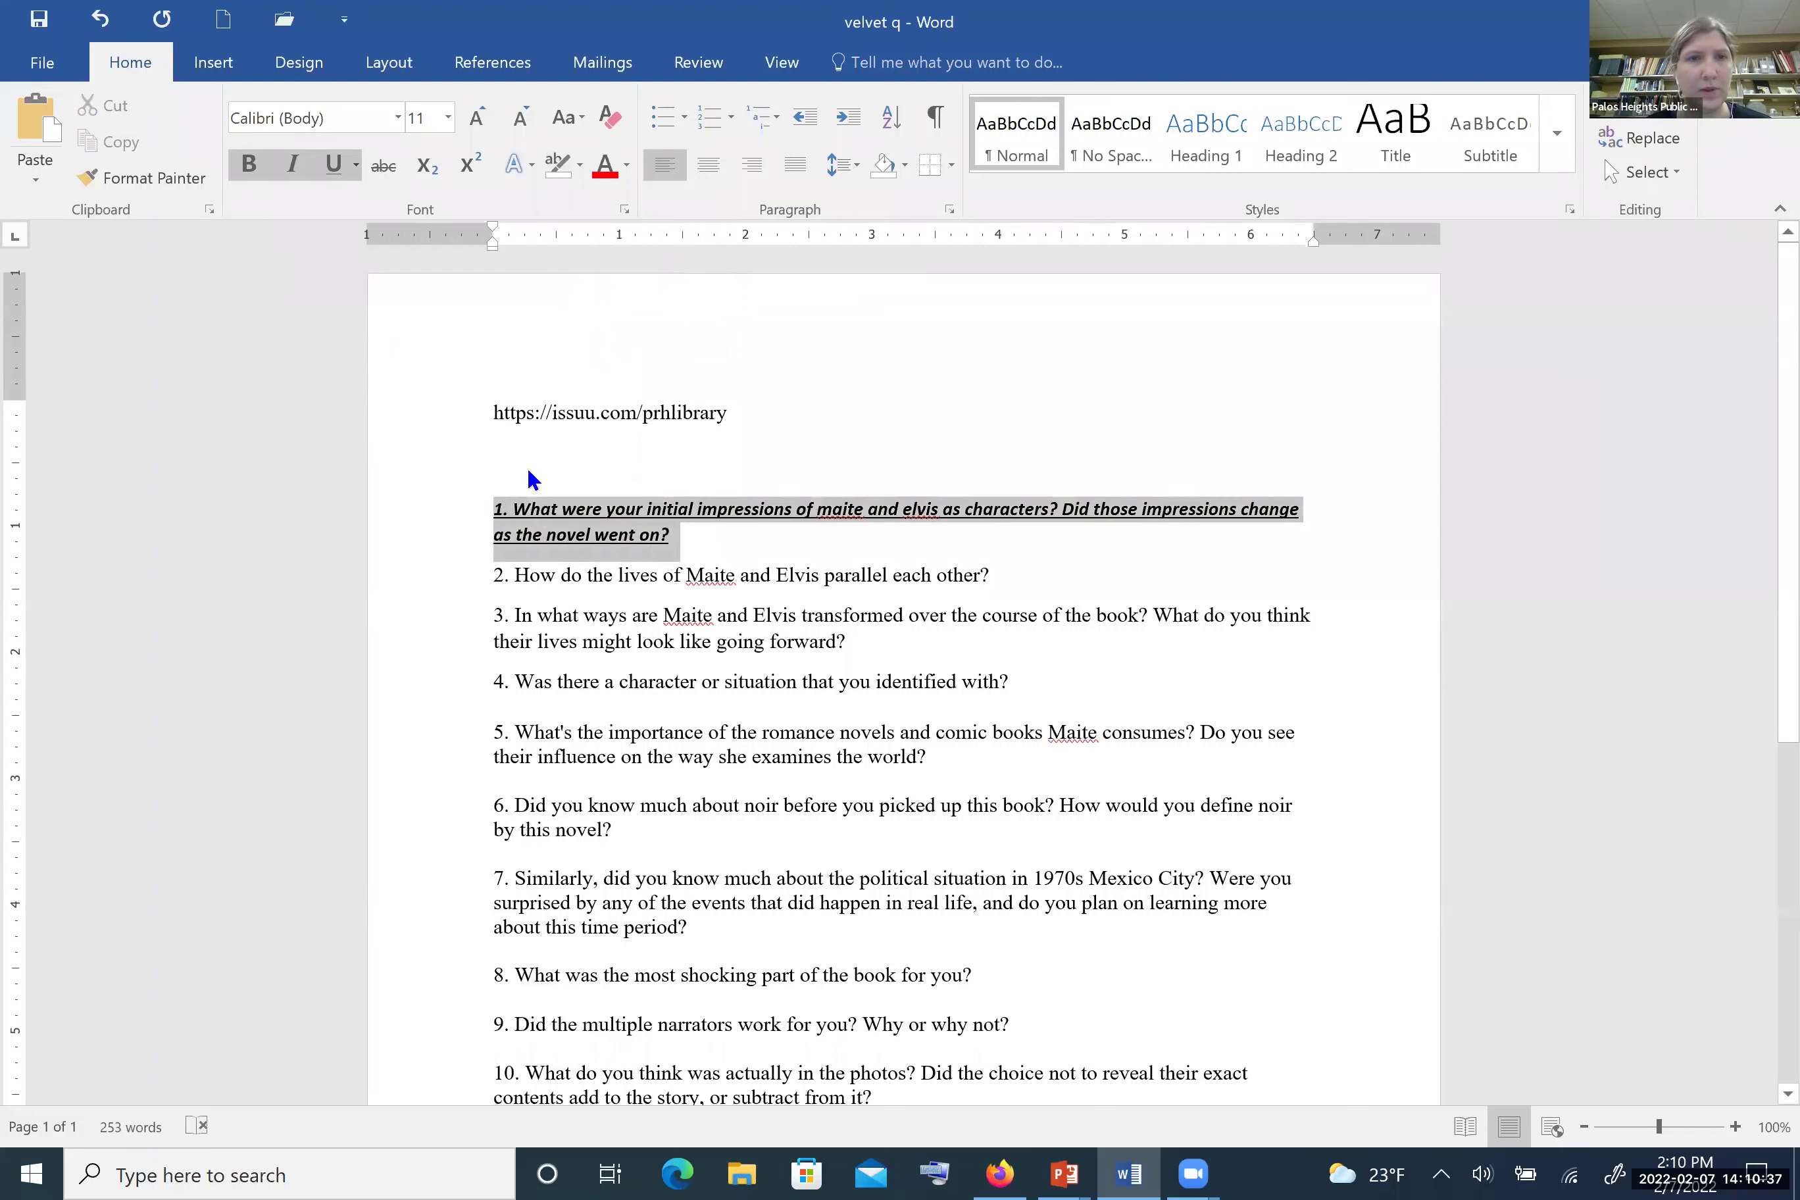
pyautogui.click(625, 165)
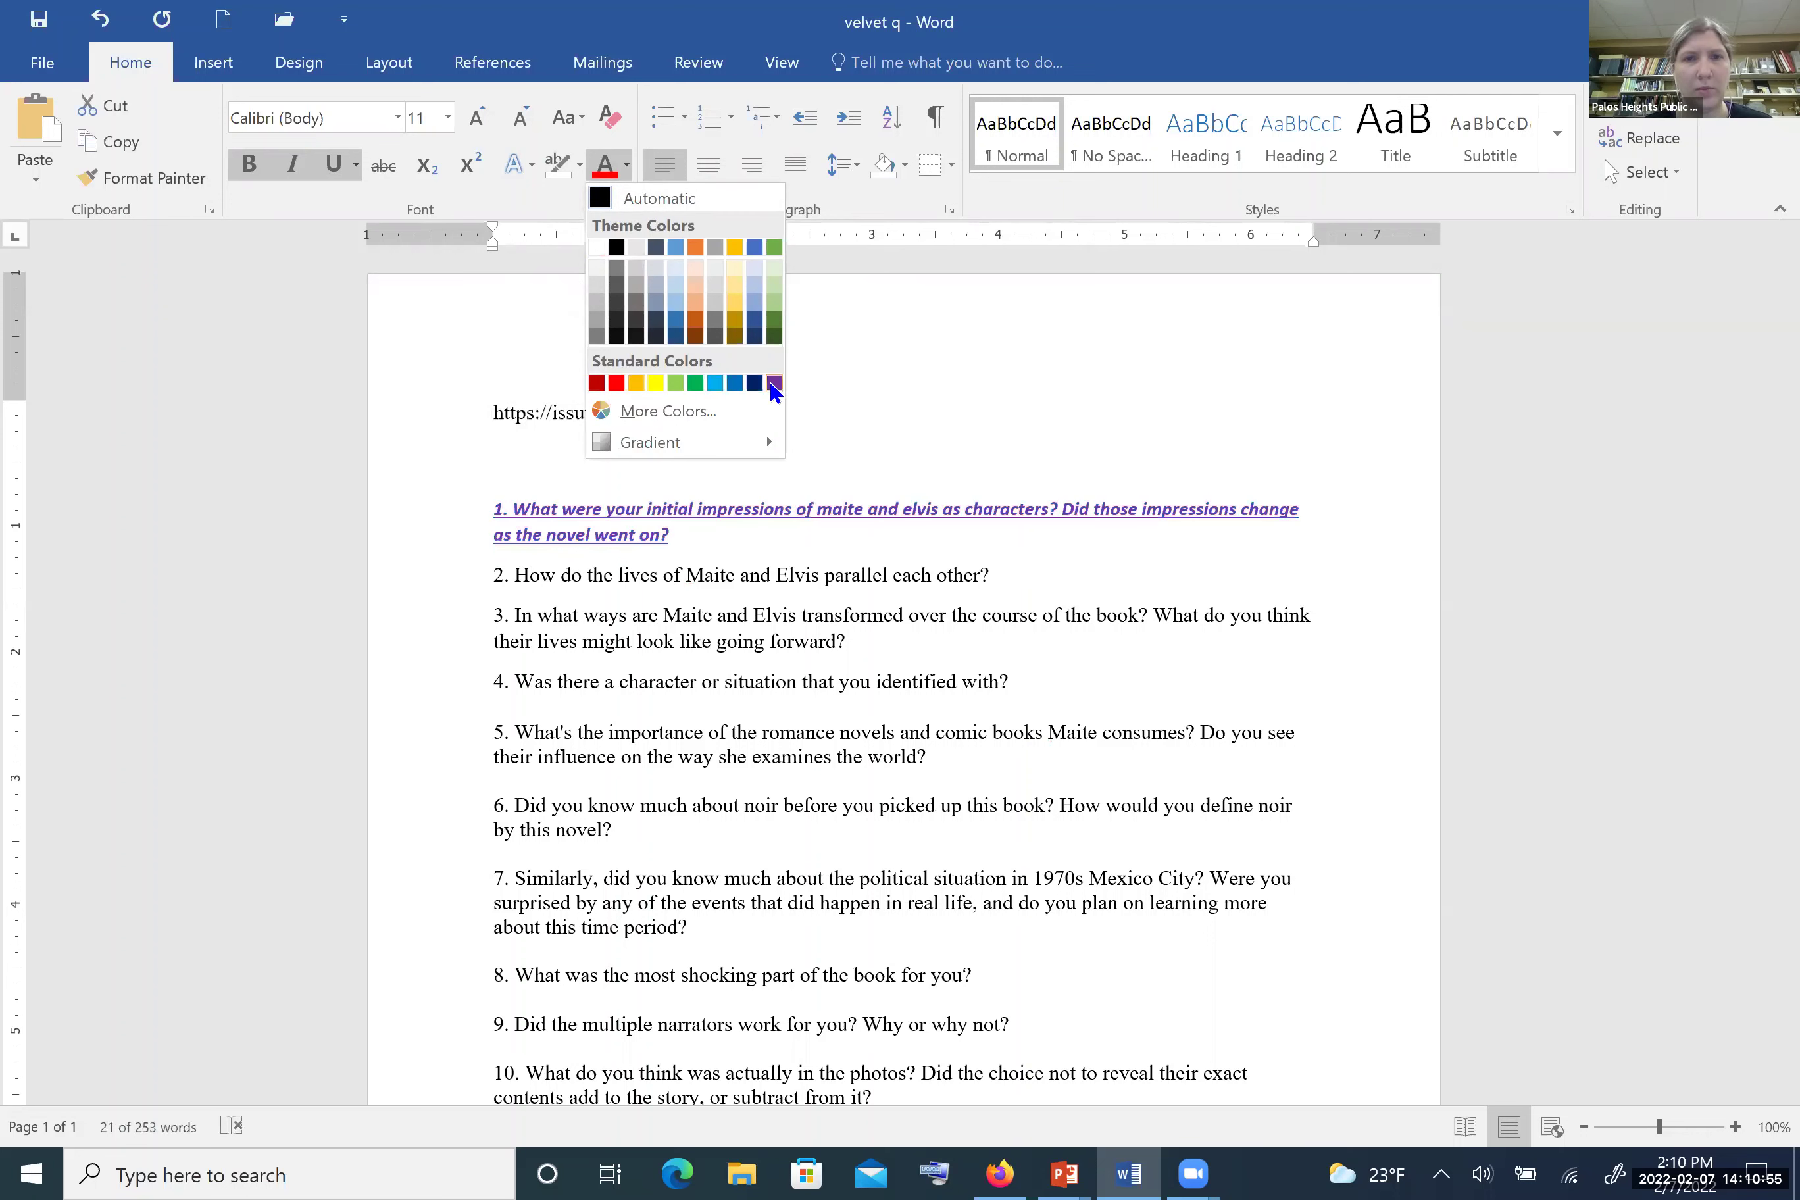
pyautogui.click(735, 263)
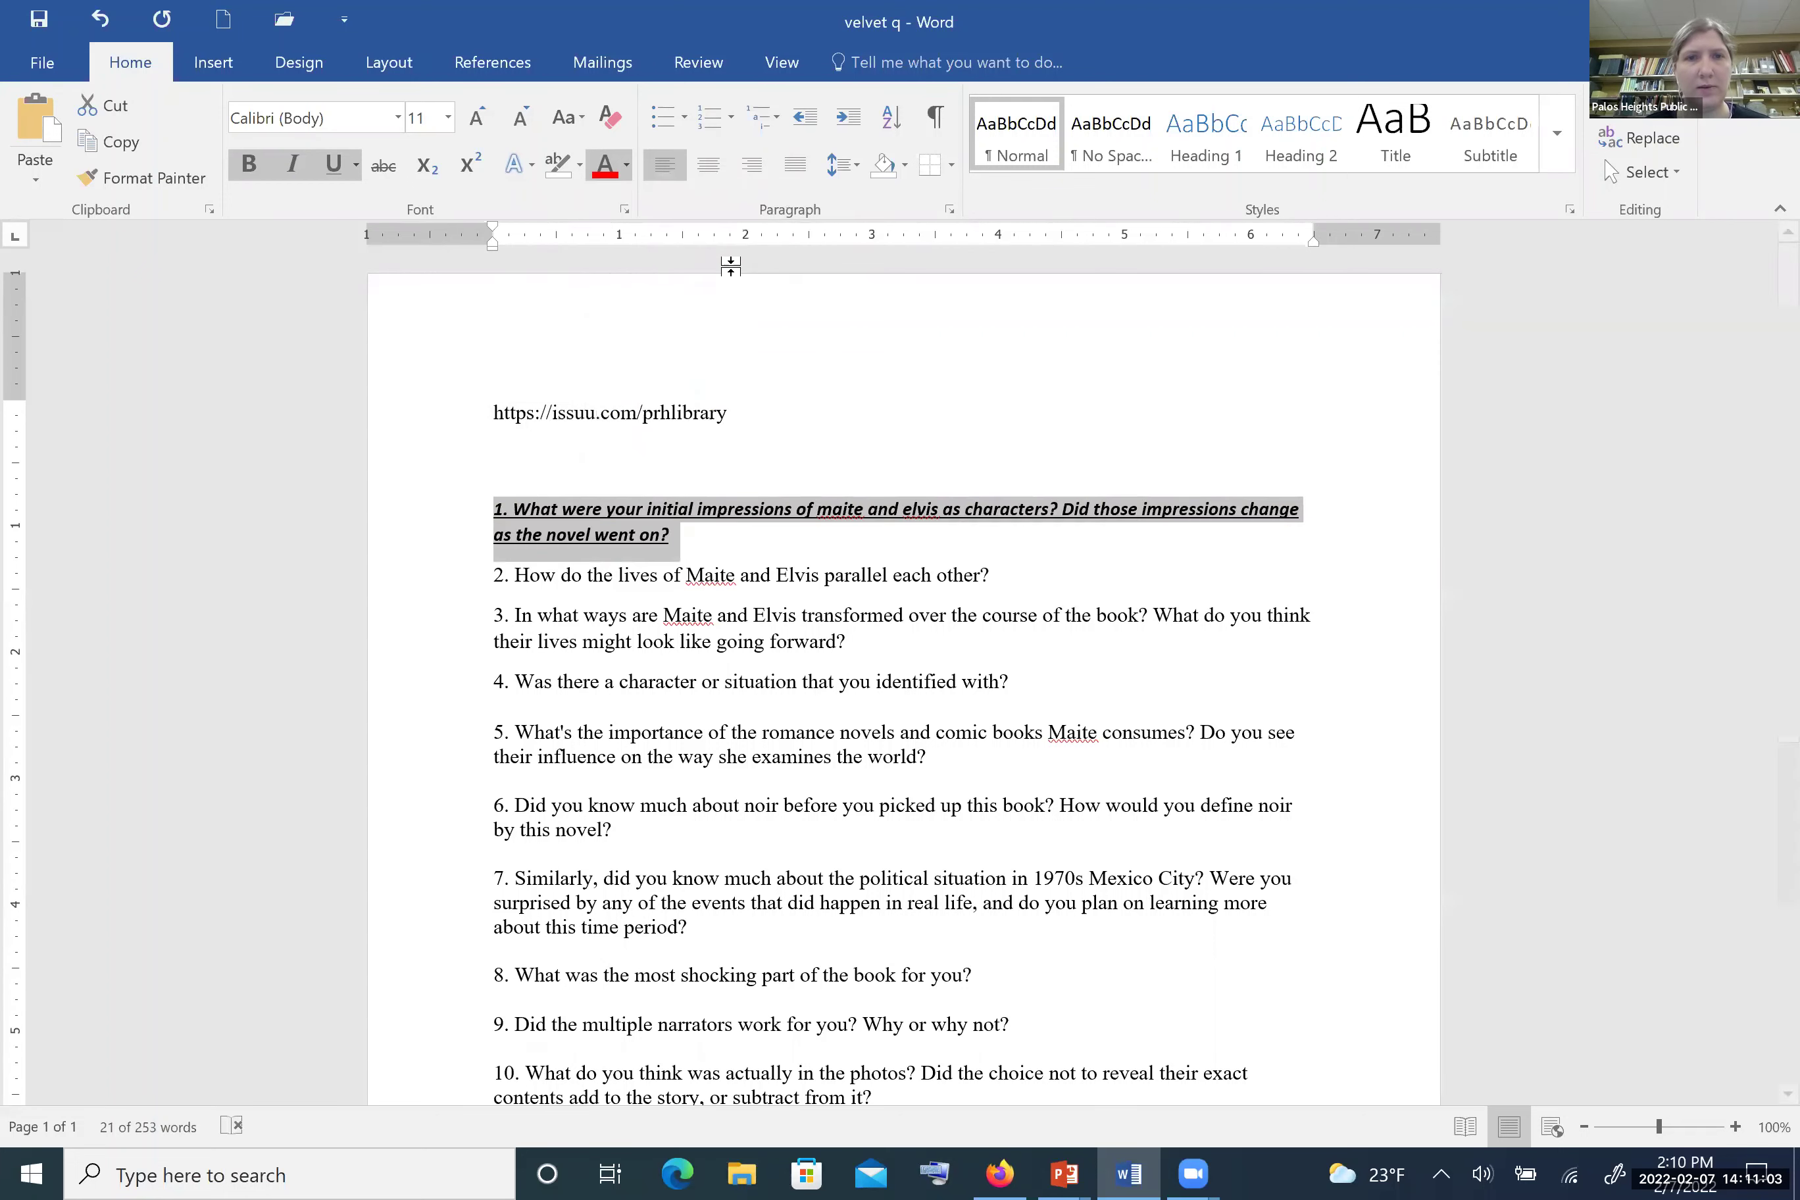
# Step: Give question 1 a custom orange-red font color with RGB 252, 81, 4
pyautogui.click(707, 527)
pyautogui.moveTo(671, 535); pyautogui.dragTo(503, 512)
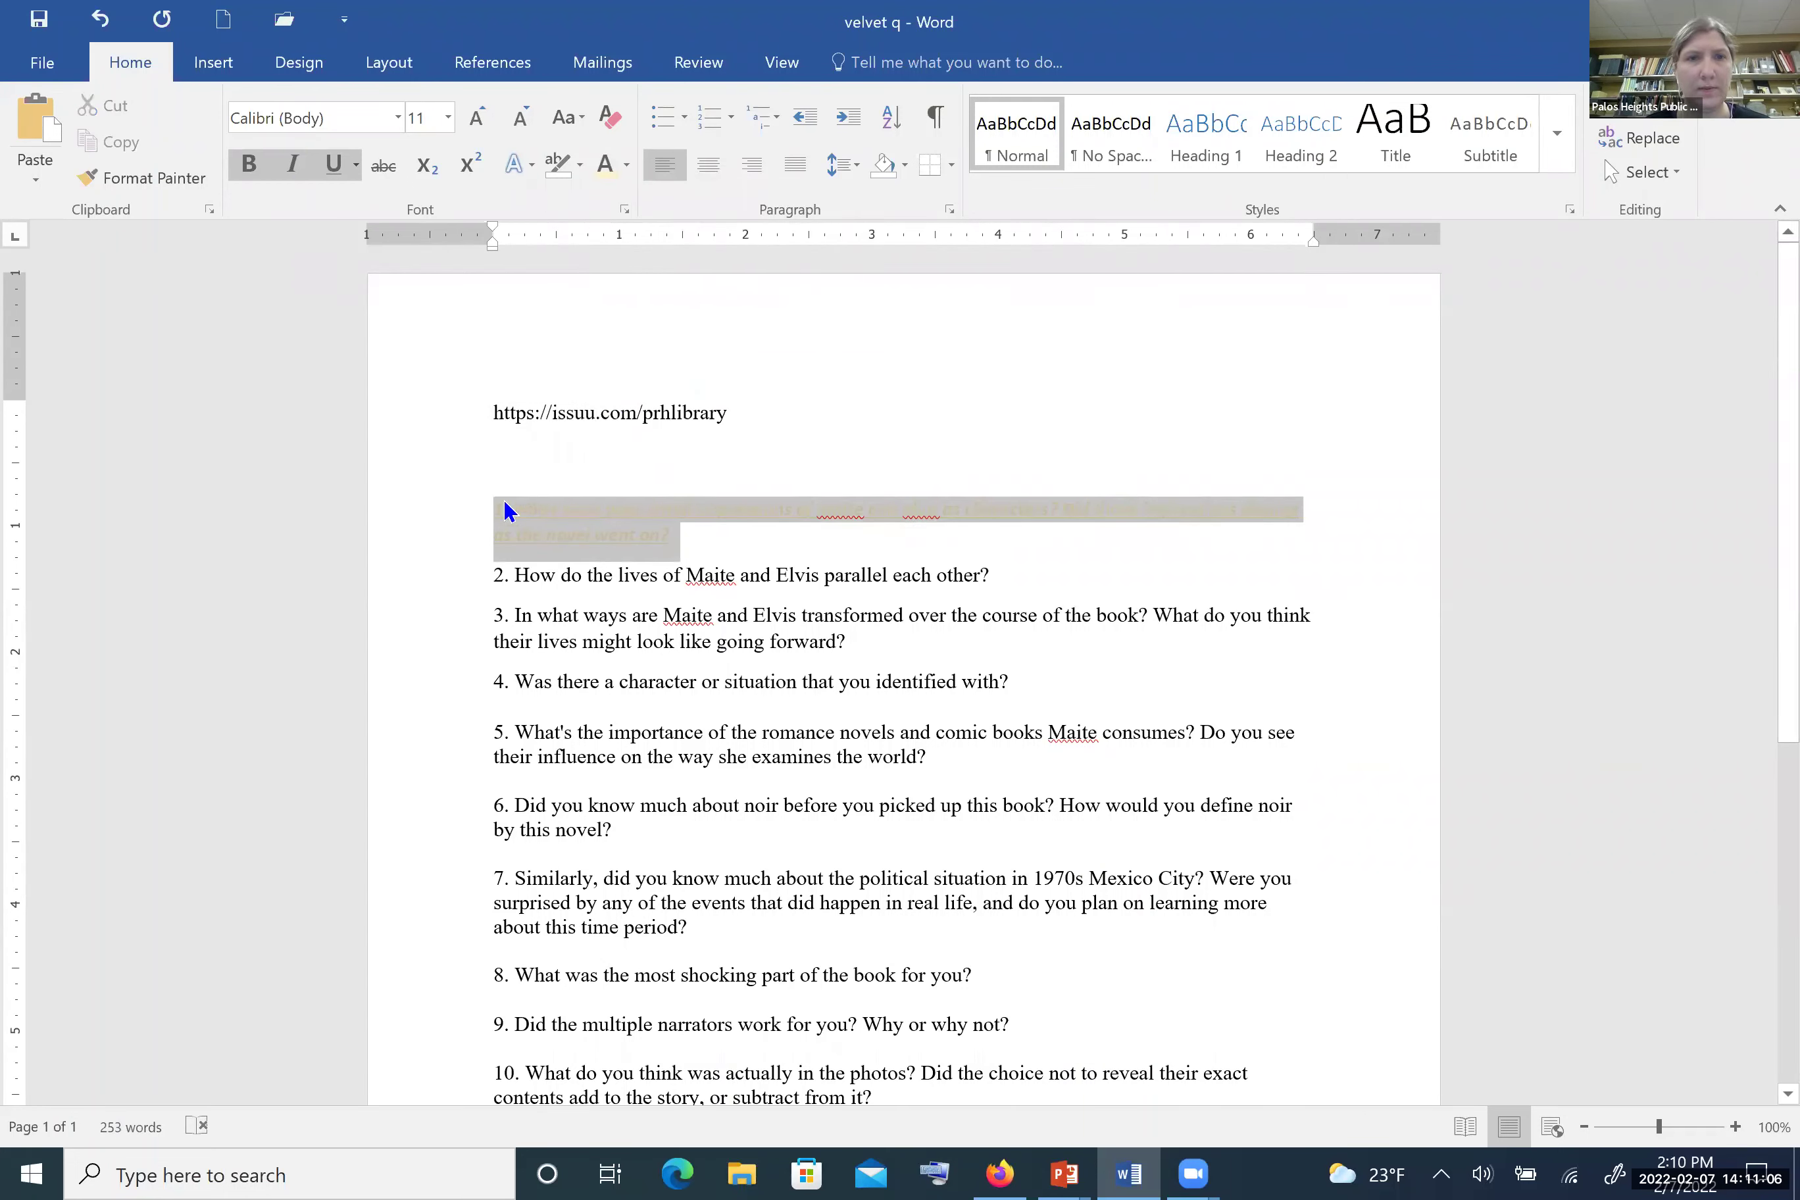
pyautogui.click(626, 164)
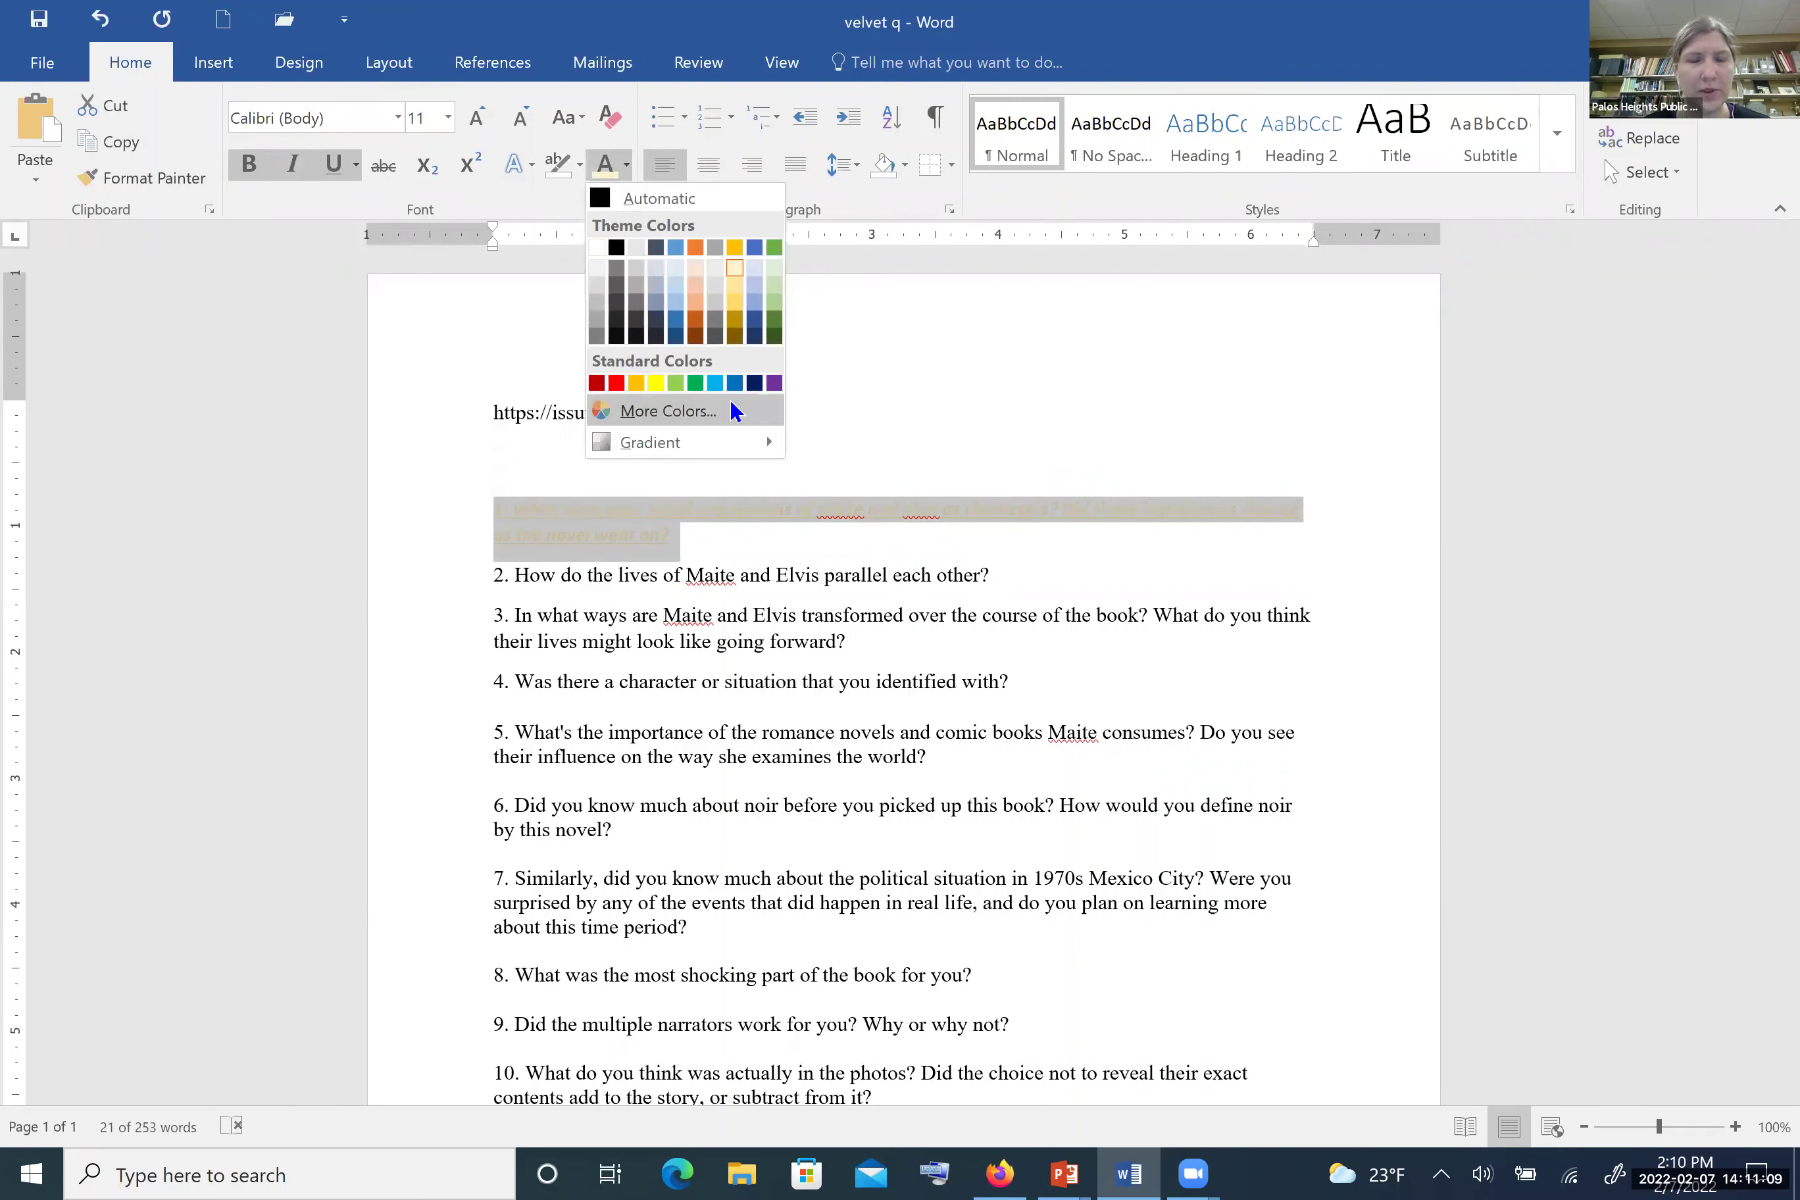
pyautogui.click(694, 408)
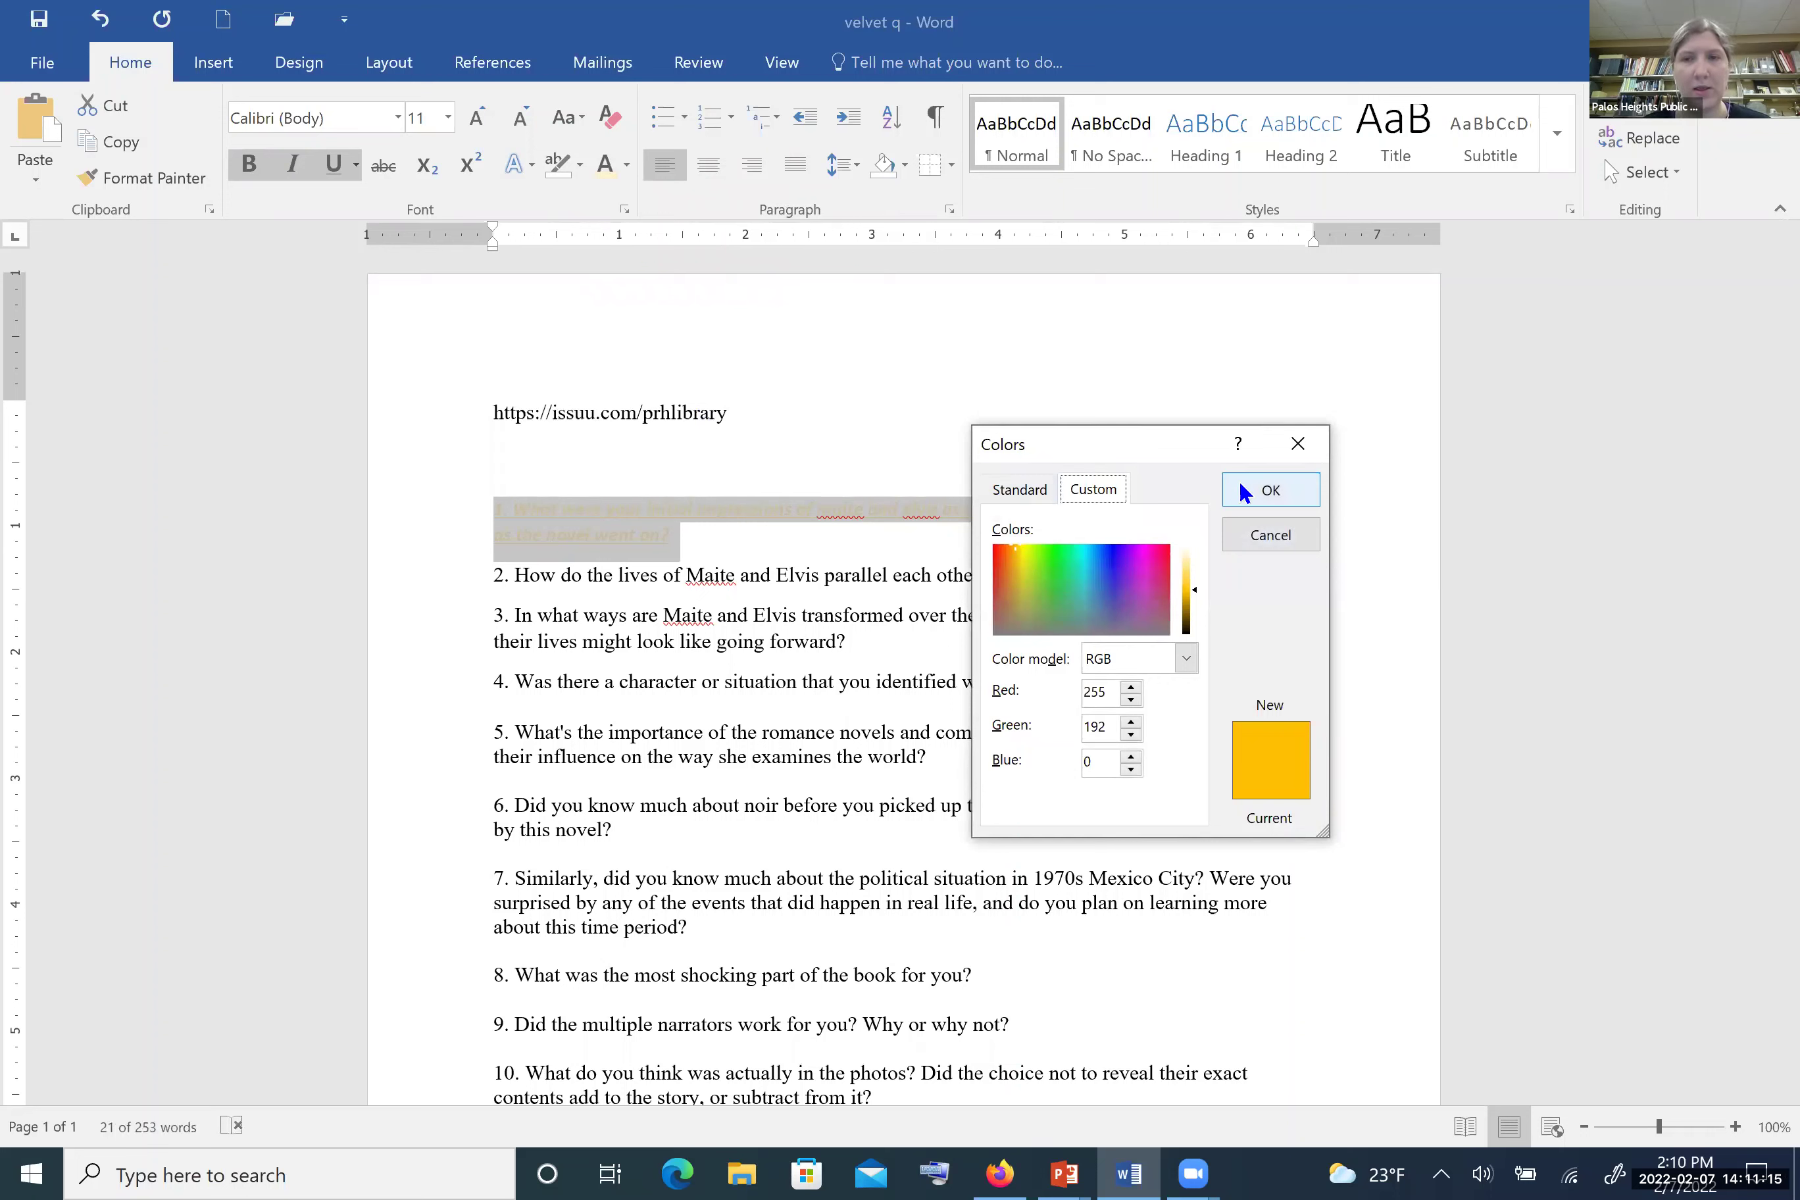
pyautogui.click(1001, 546)
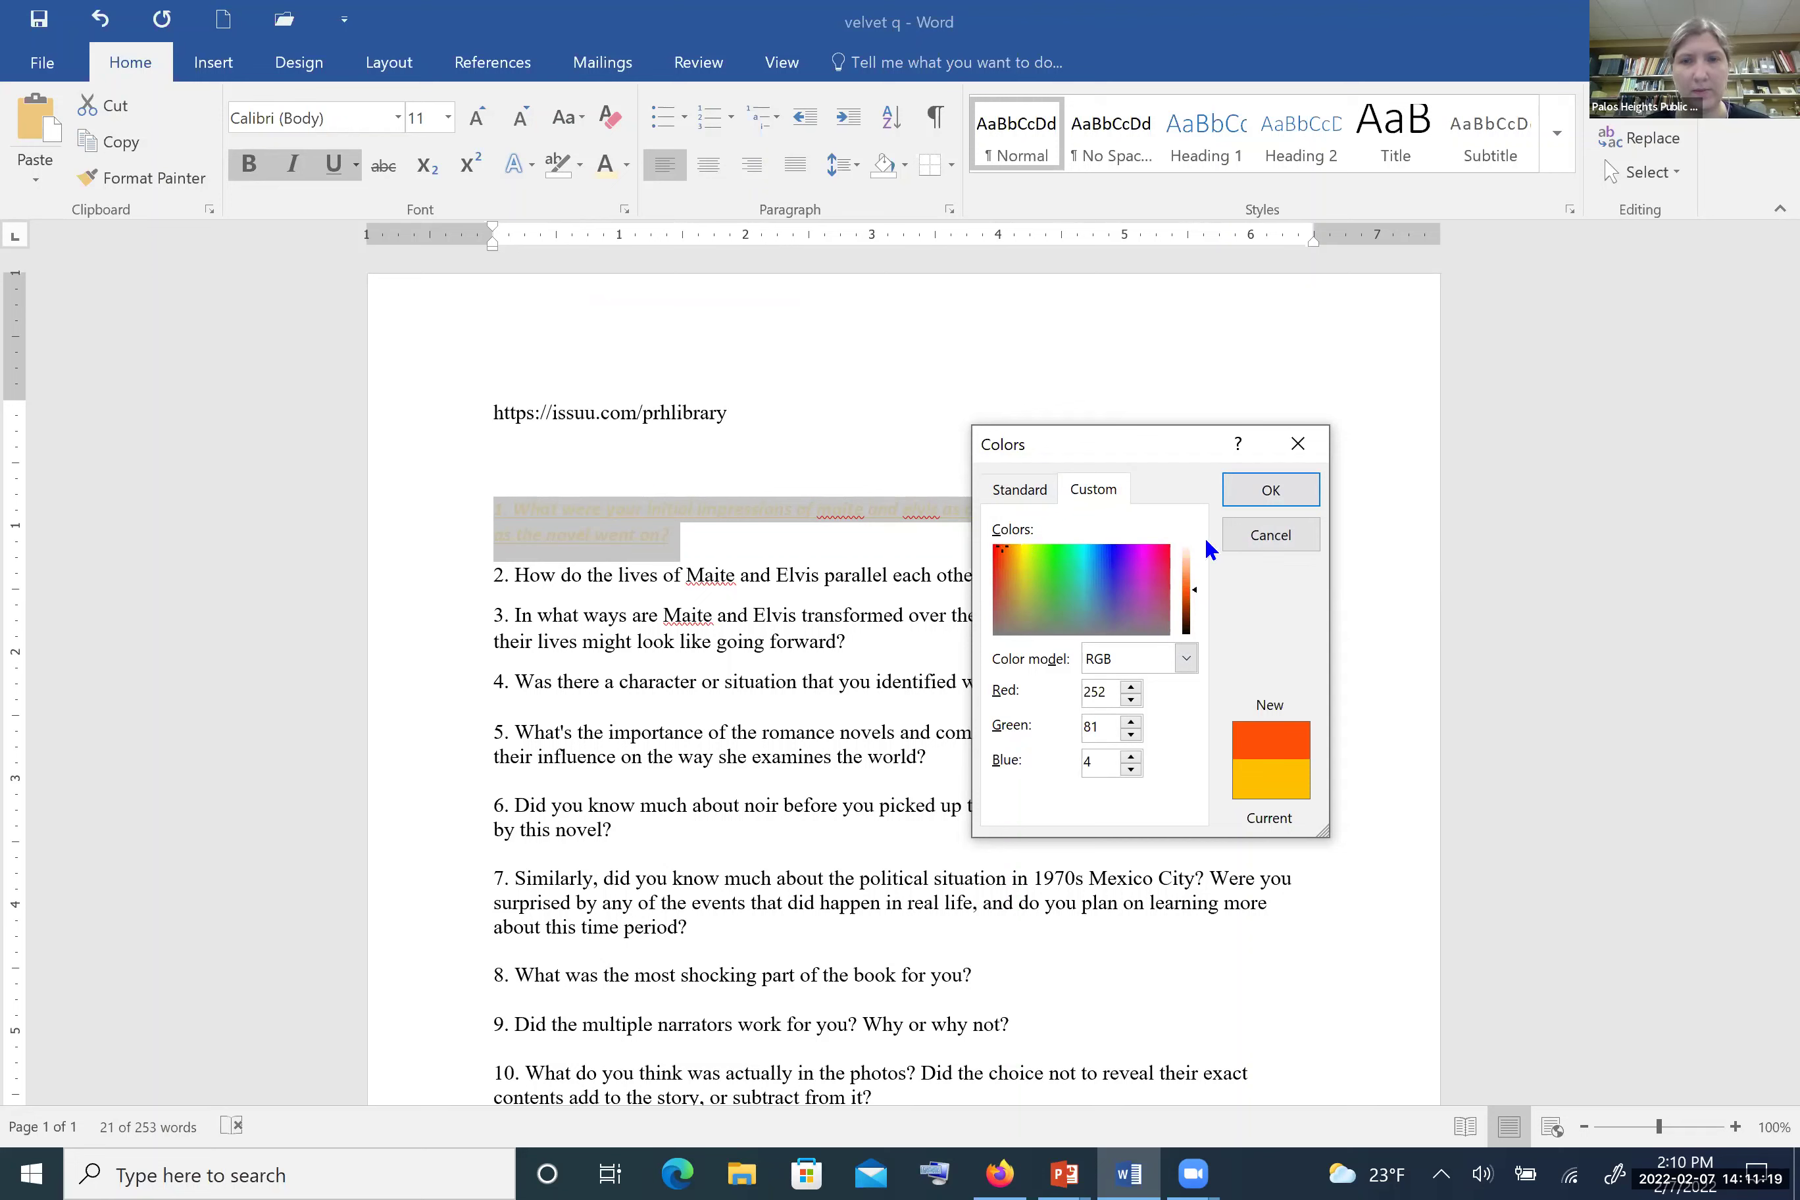
pyautogui.click(1257, 490)
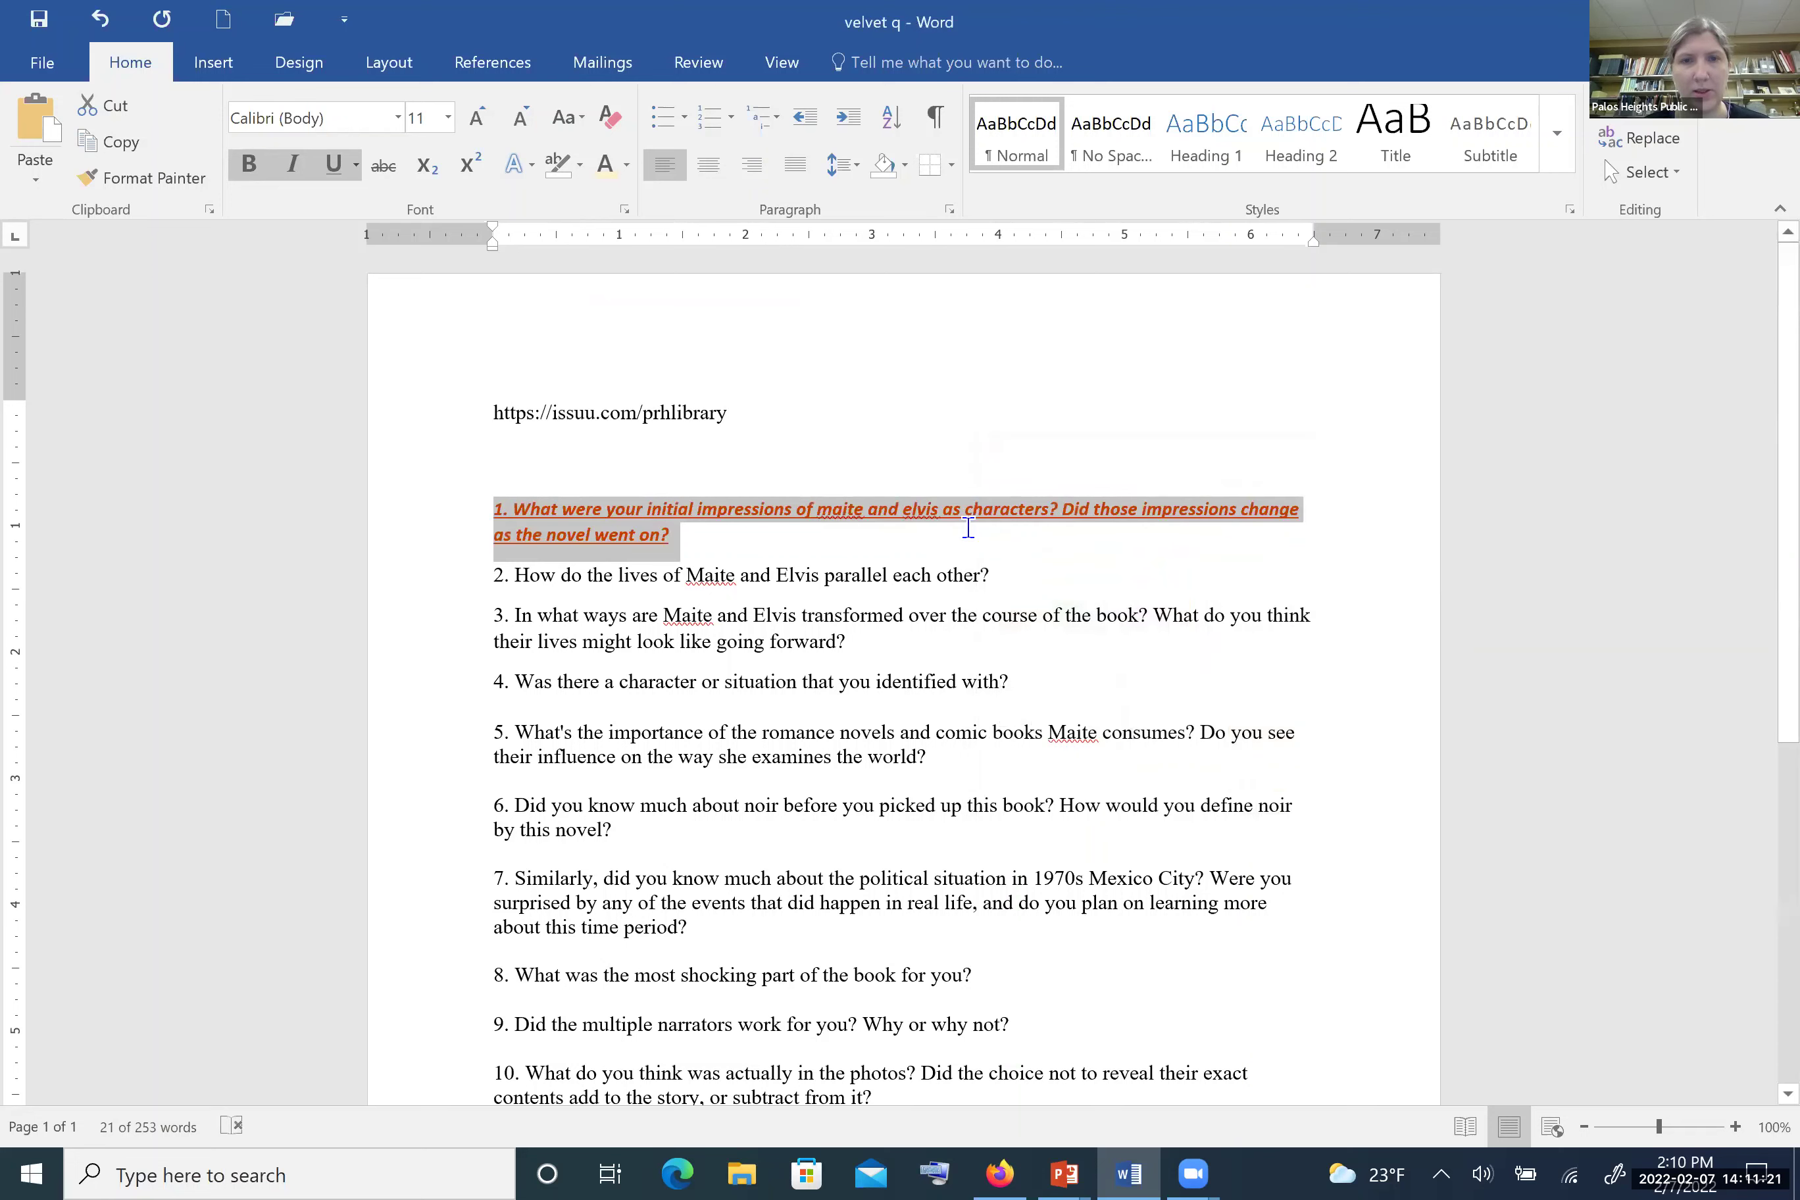
pyautogui.click(967, 527)
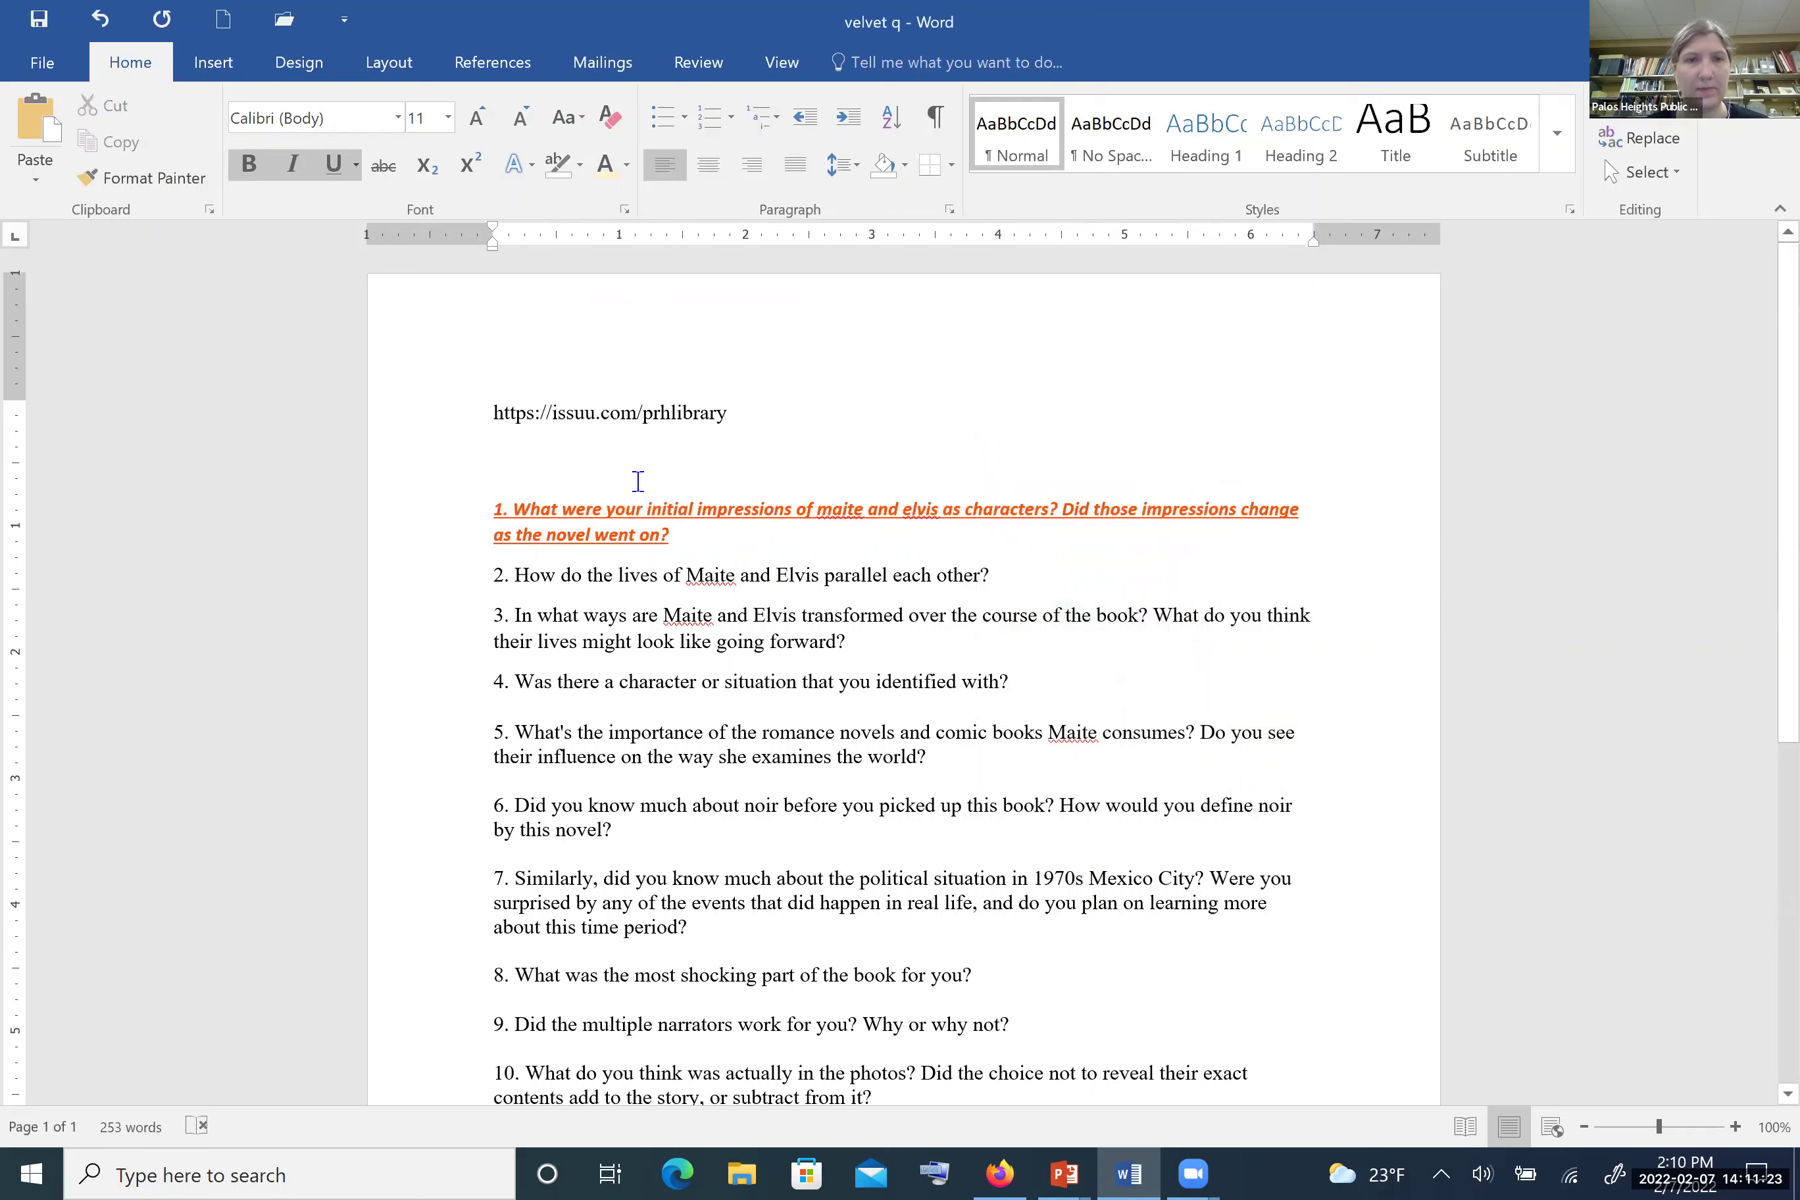
# Step: Select all of question 1 and reset its font color to Automatic
pyautogui.moveTo(696, 512); pyautogui.dragTo(491, 515)
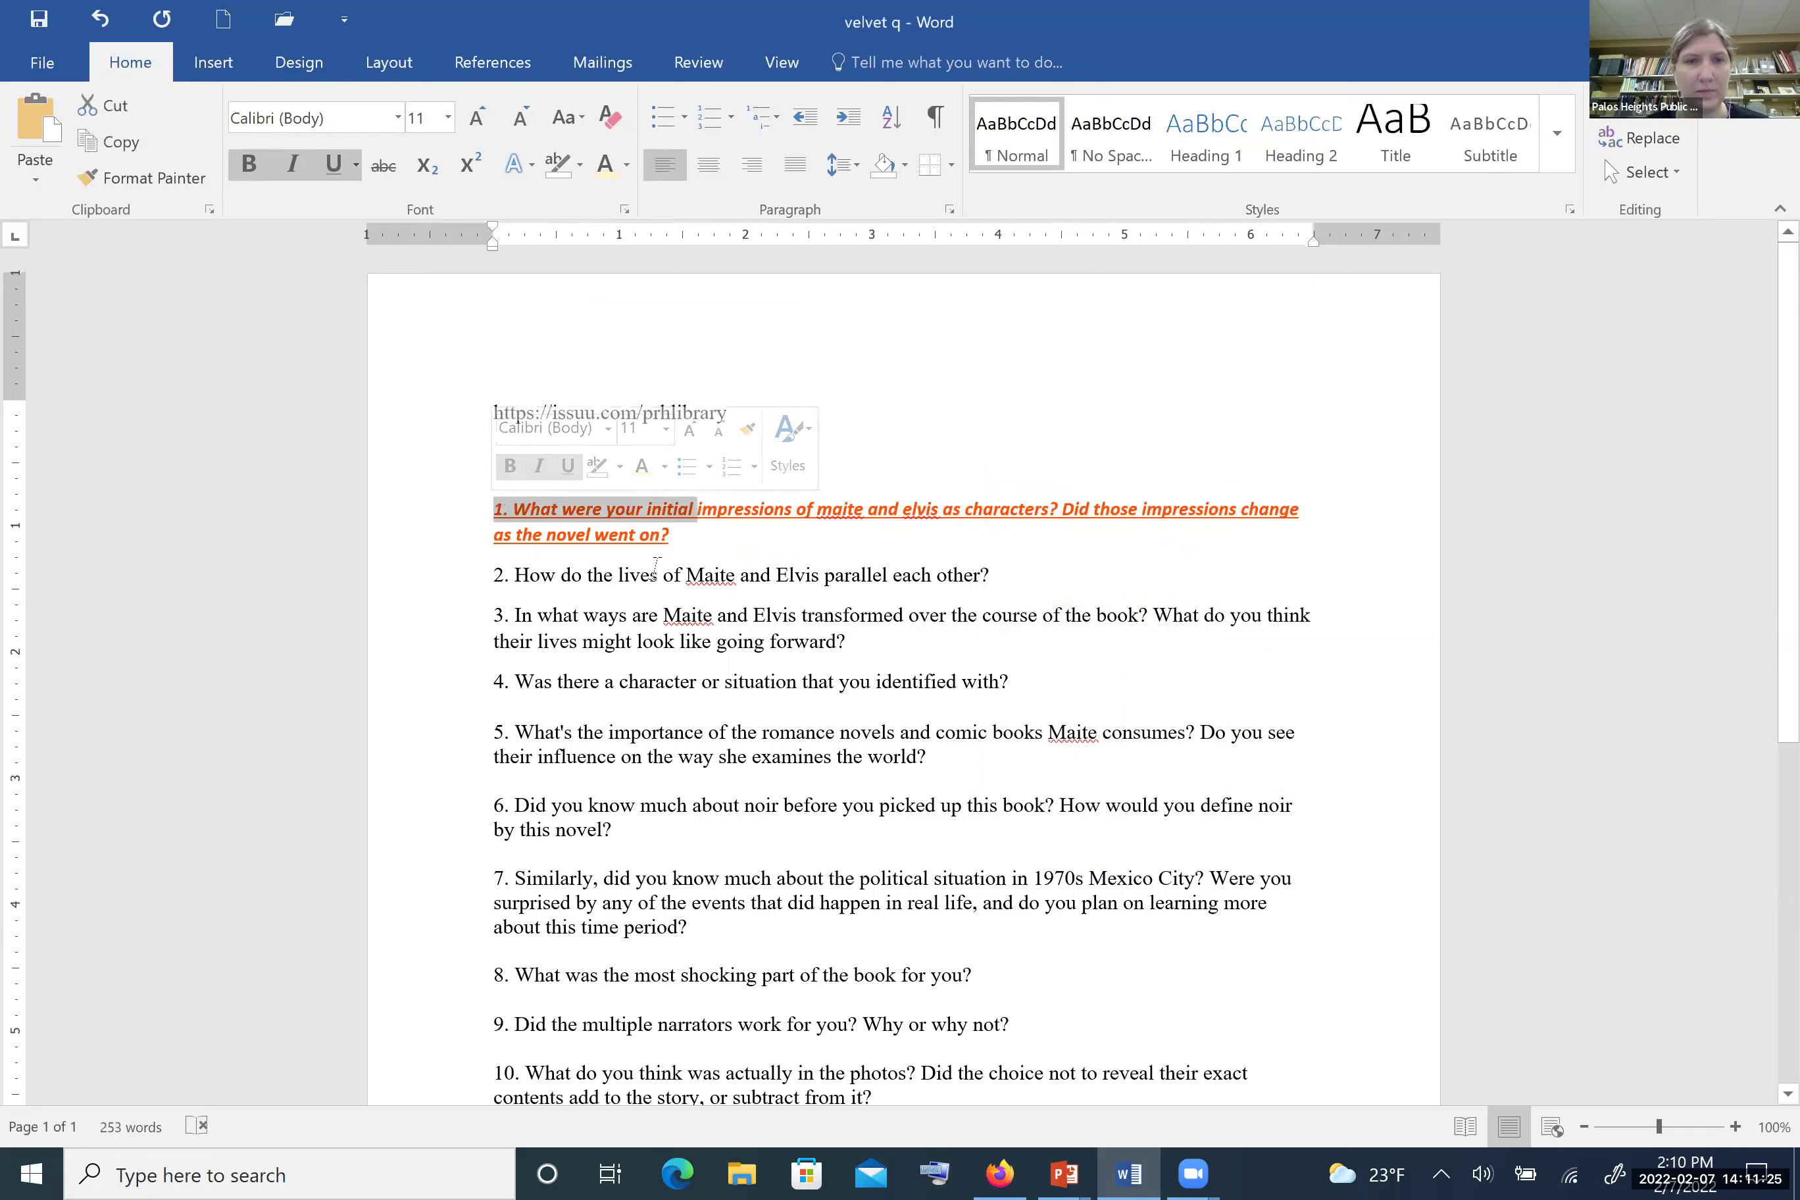
pyautogui.moveTo(678, 542); pyautogui.dragTo(493, 507)
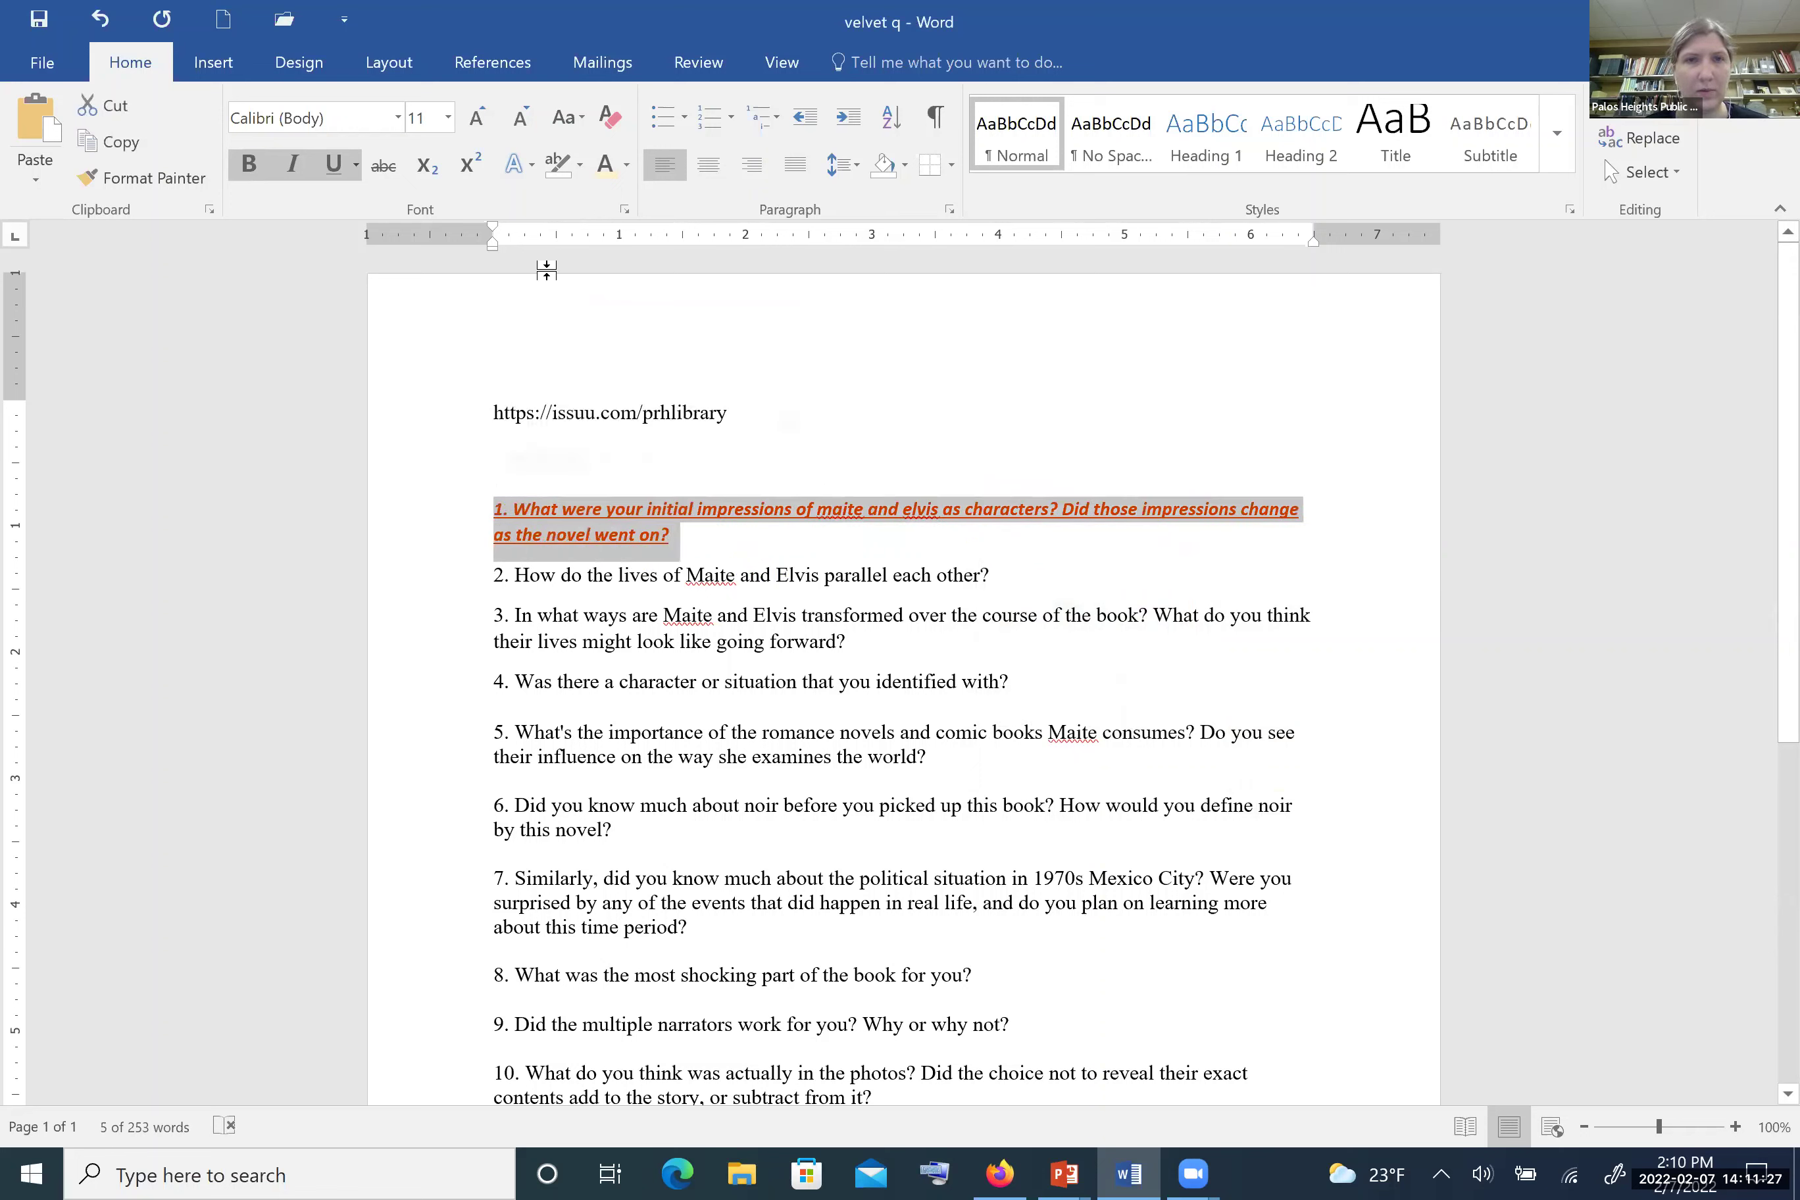
pyautogui.click(625, 162)
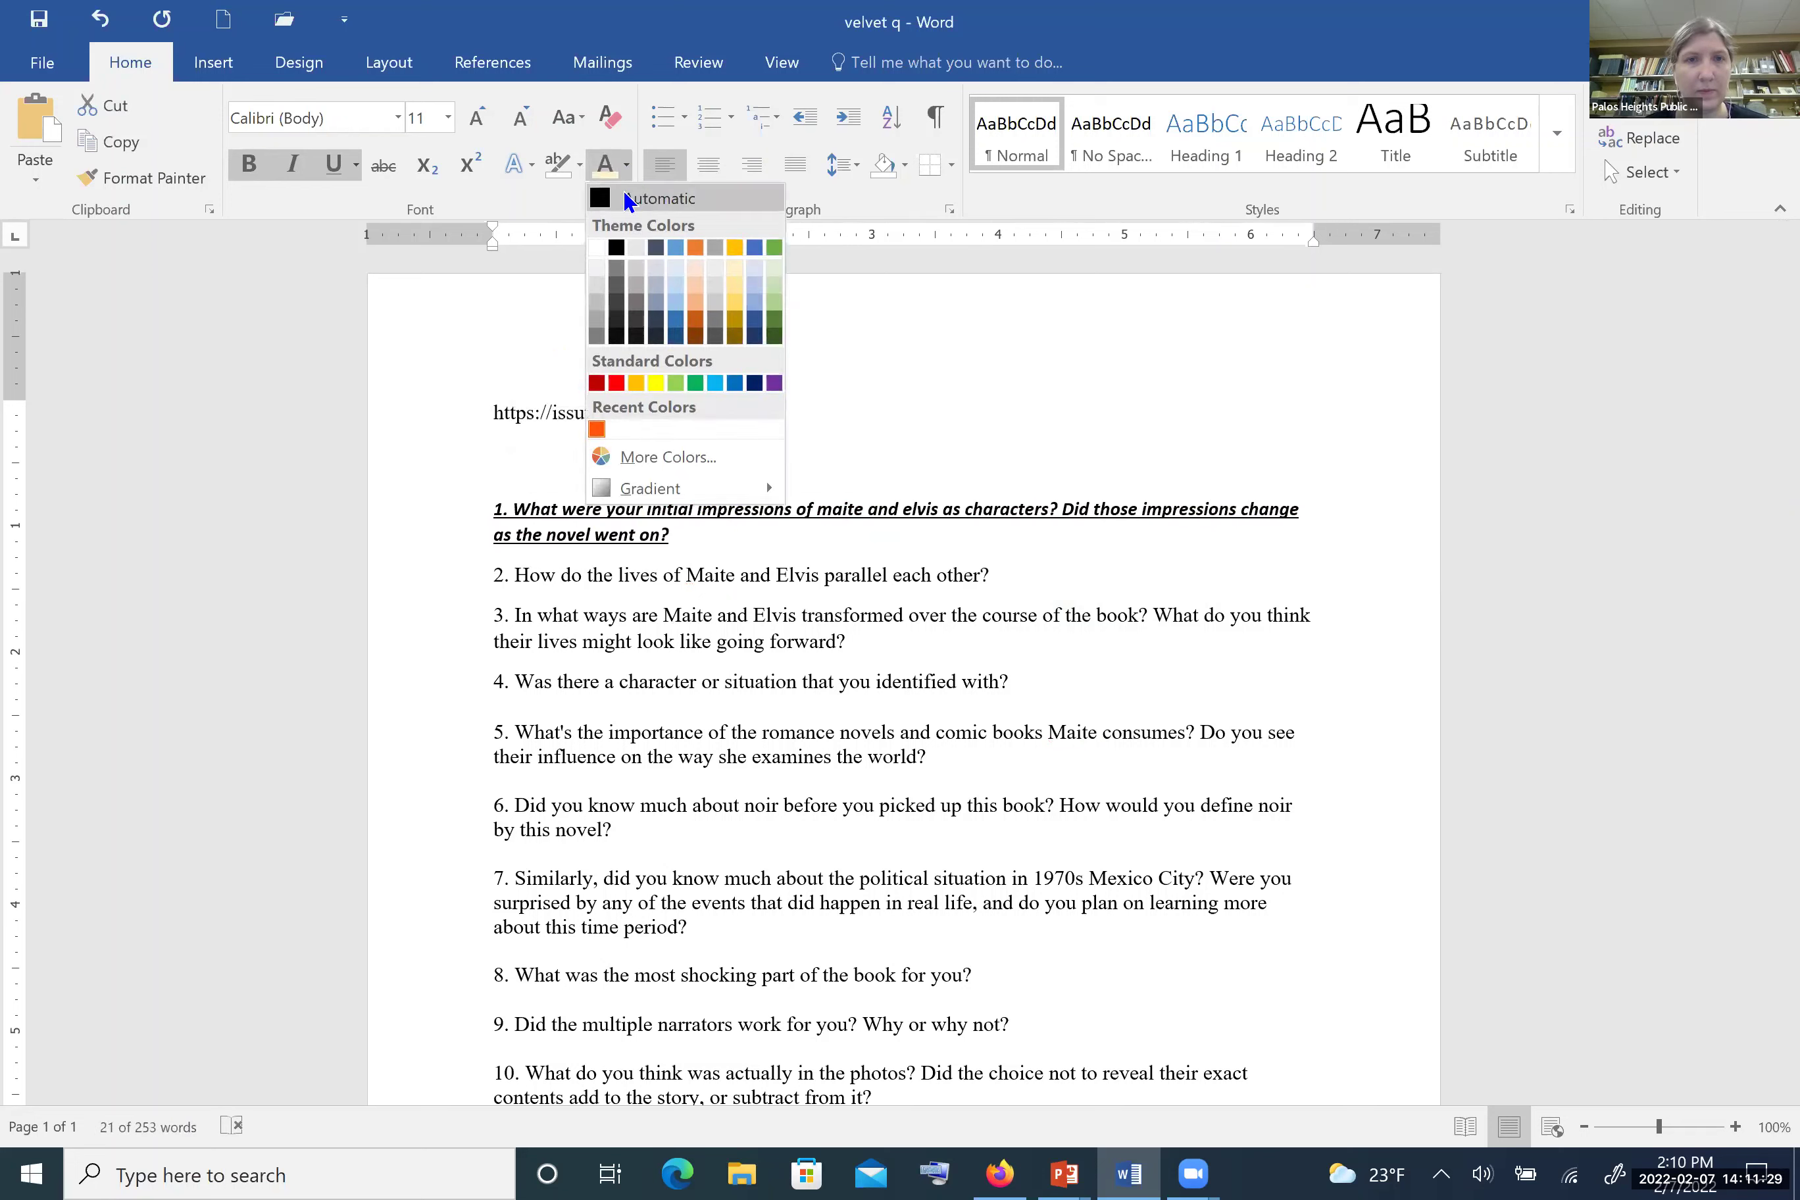
pyautogui.click(628, 198)
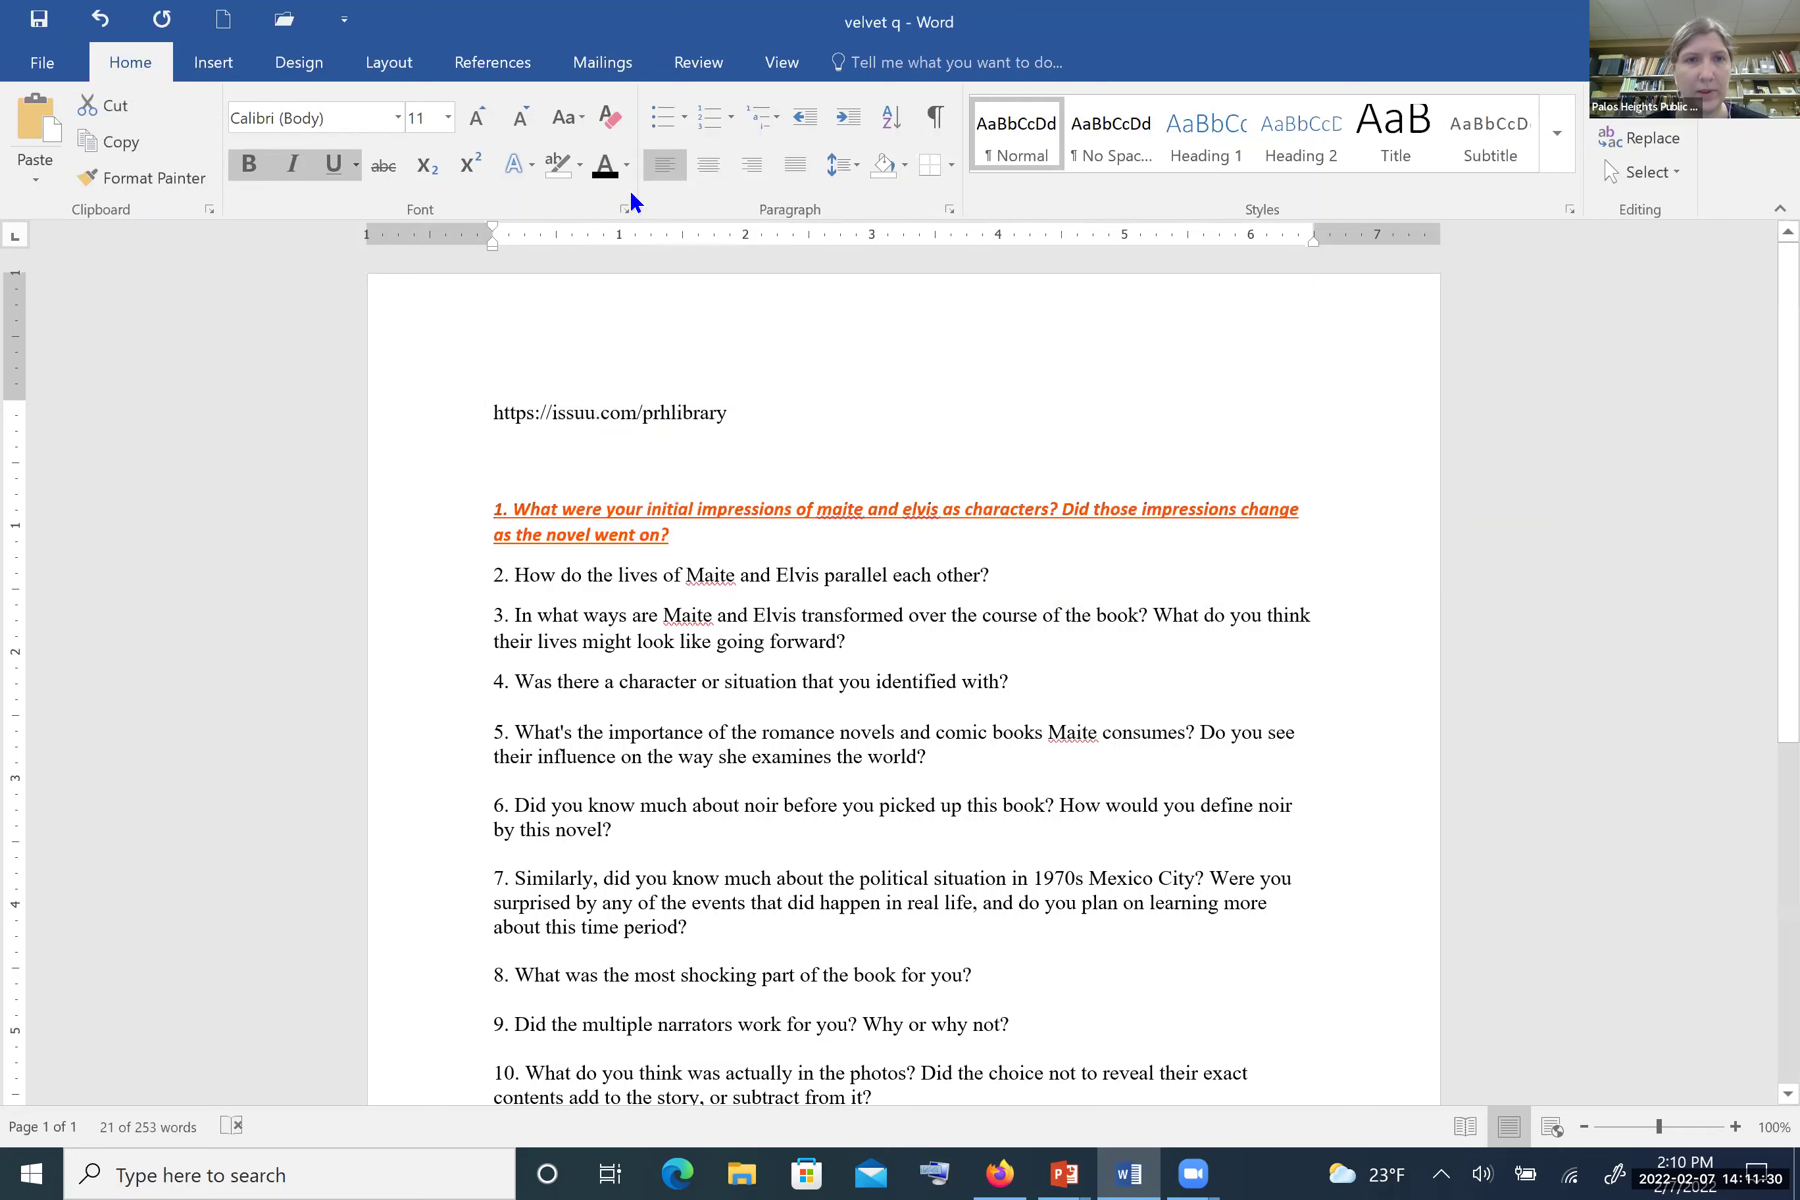
pyautogui.click(783, 531)
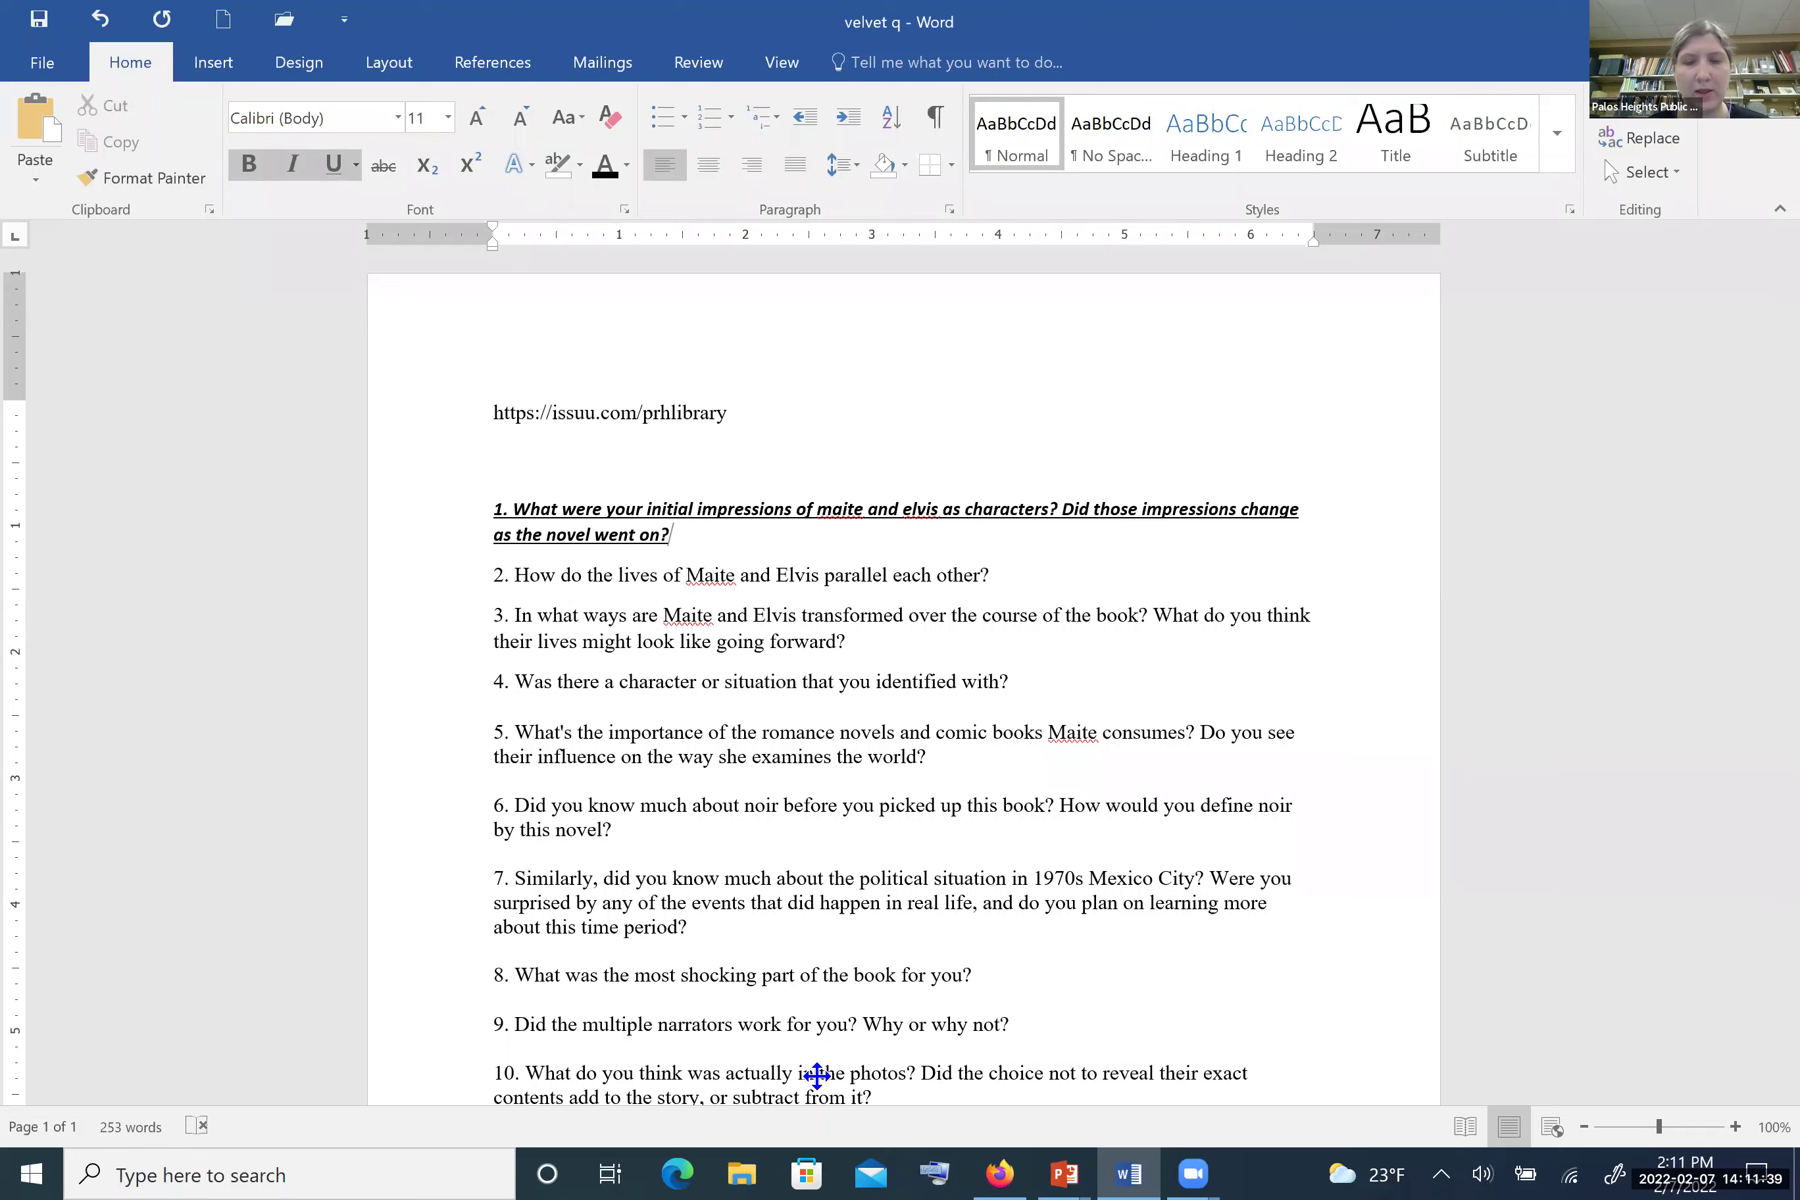
# Step: Switch to the Microsoft Word Intermediate presentation in PowerPoint, show its Formatting Documents – Paragraph Tab slide full screen, and return to the Word document
pyautogui.click(1078, 1162)
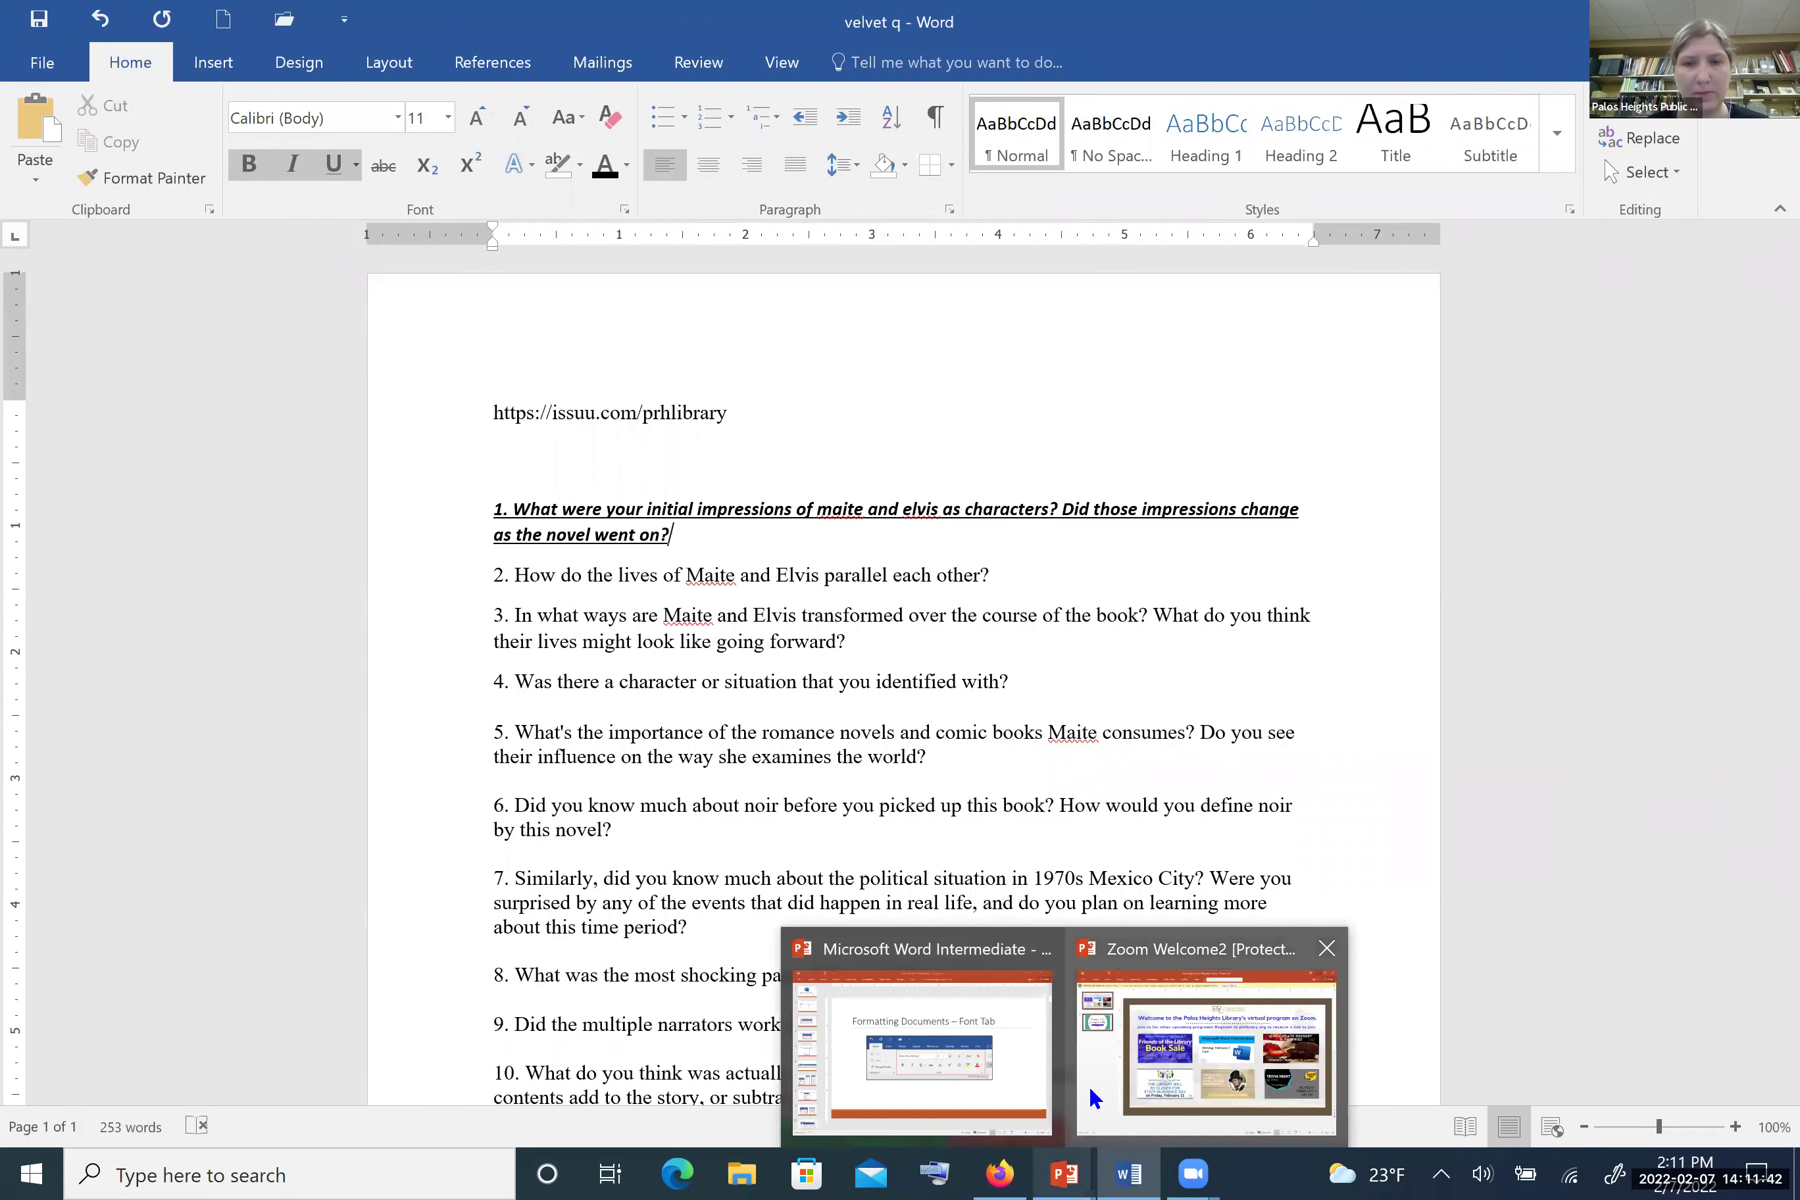
pyautogui.click(1014, 1084)
pyautogui.click(641, 63)
pyautogui.click(144, 147)
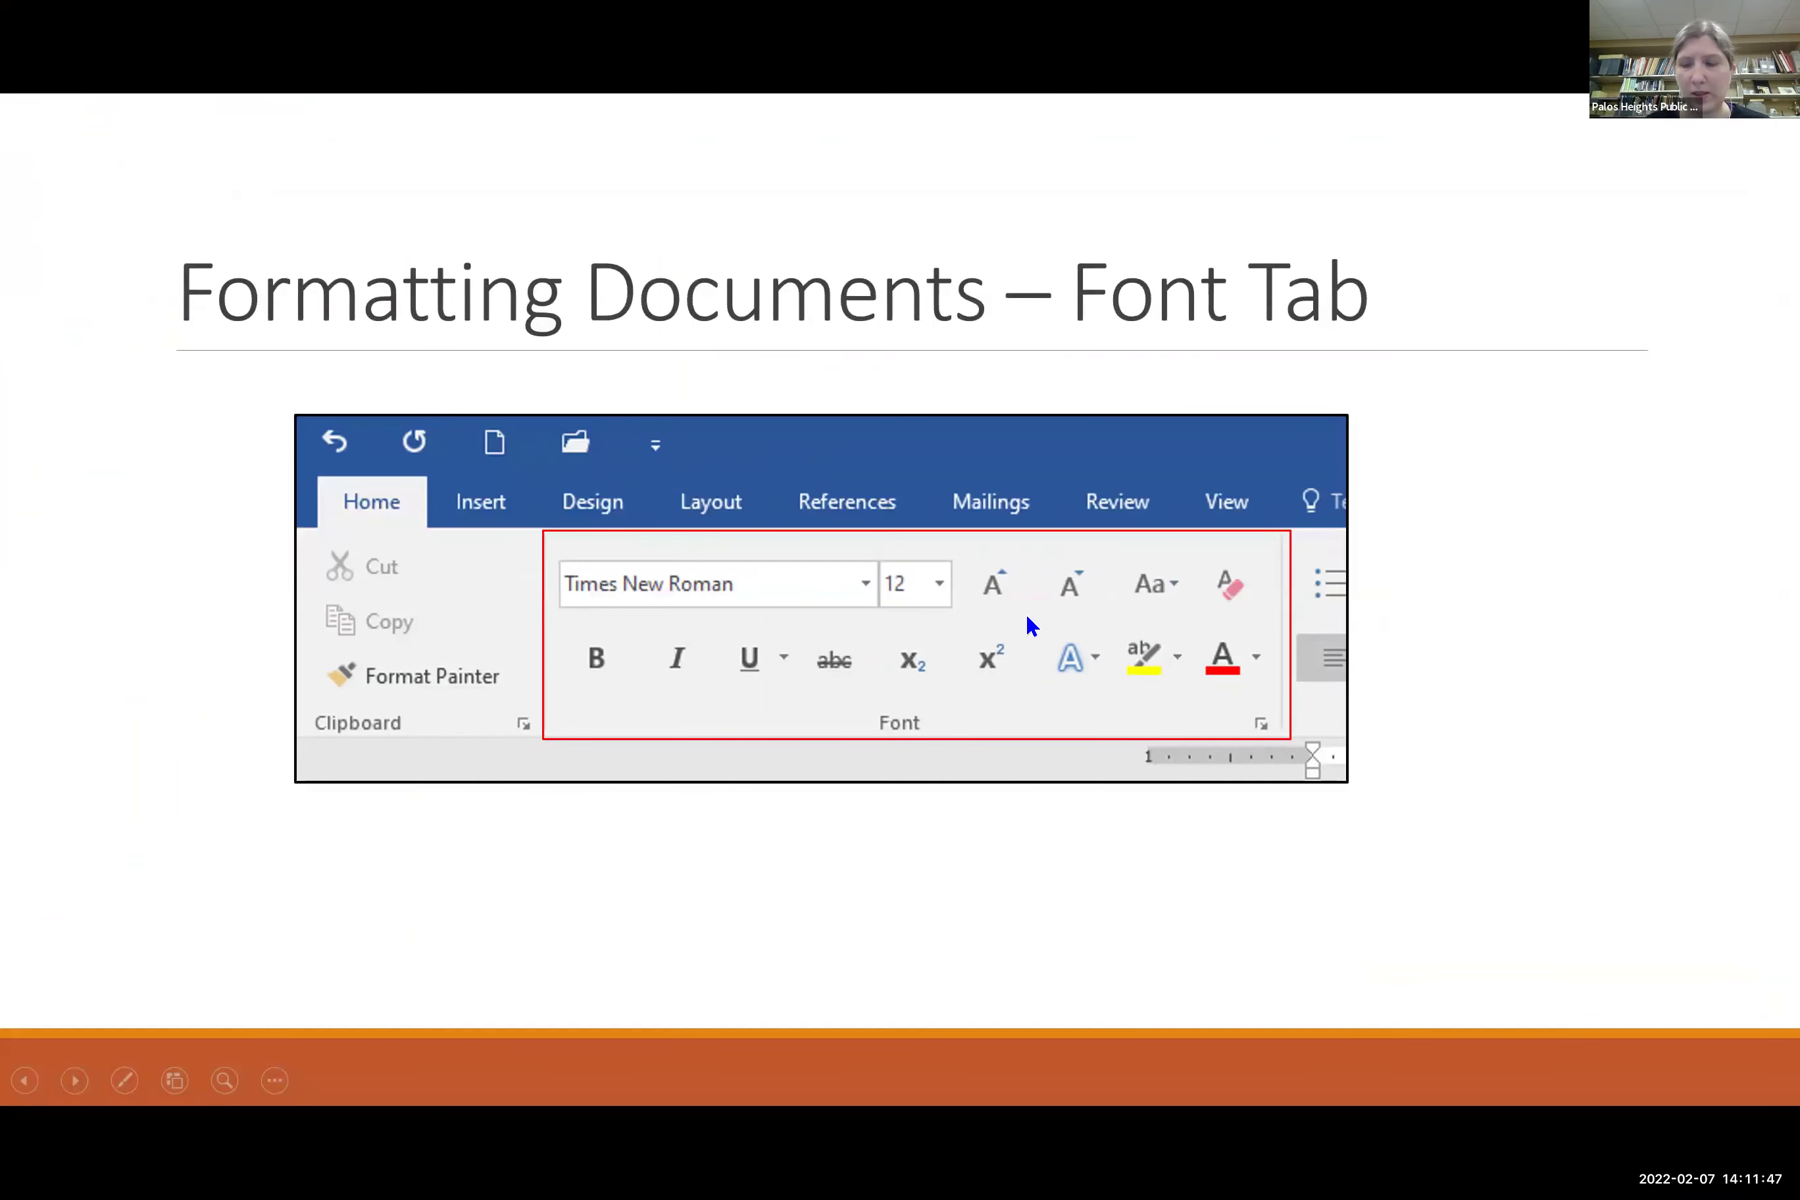
pyautogui.click(1027, 617)
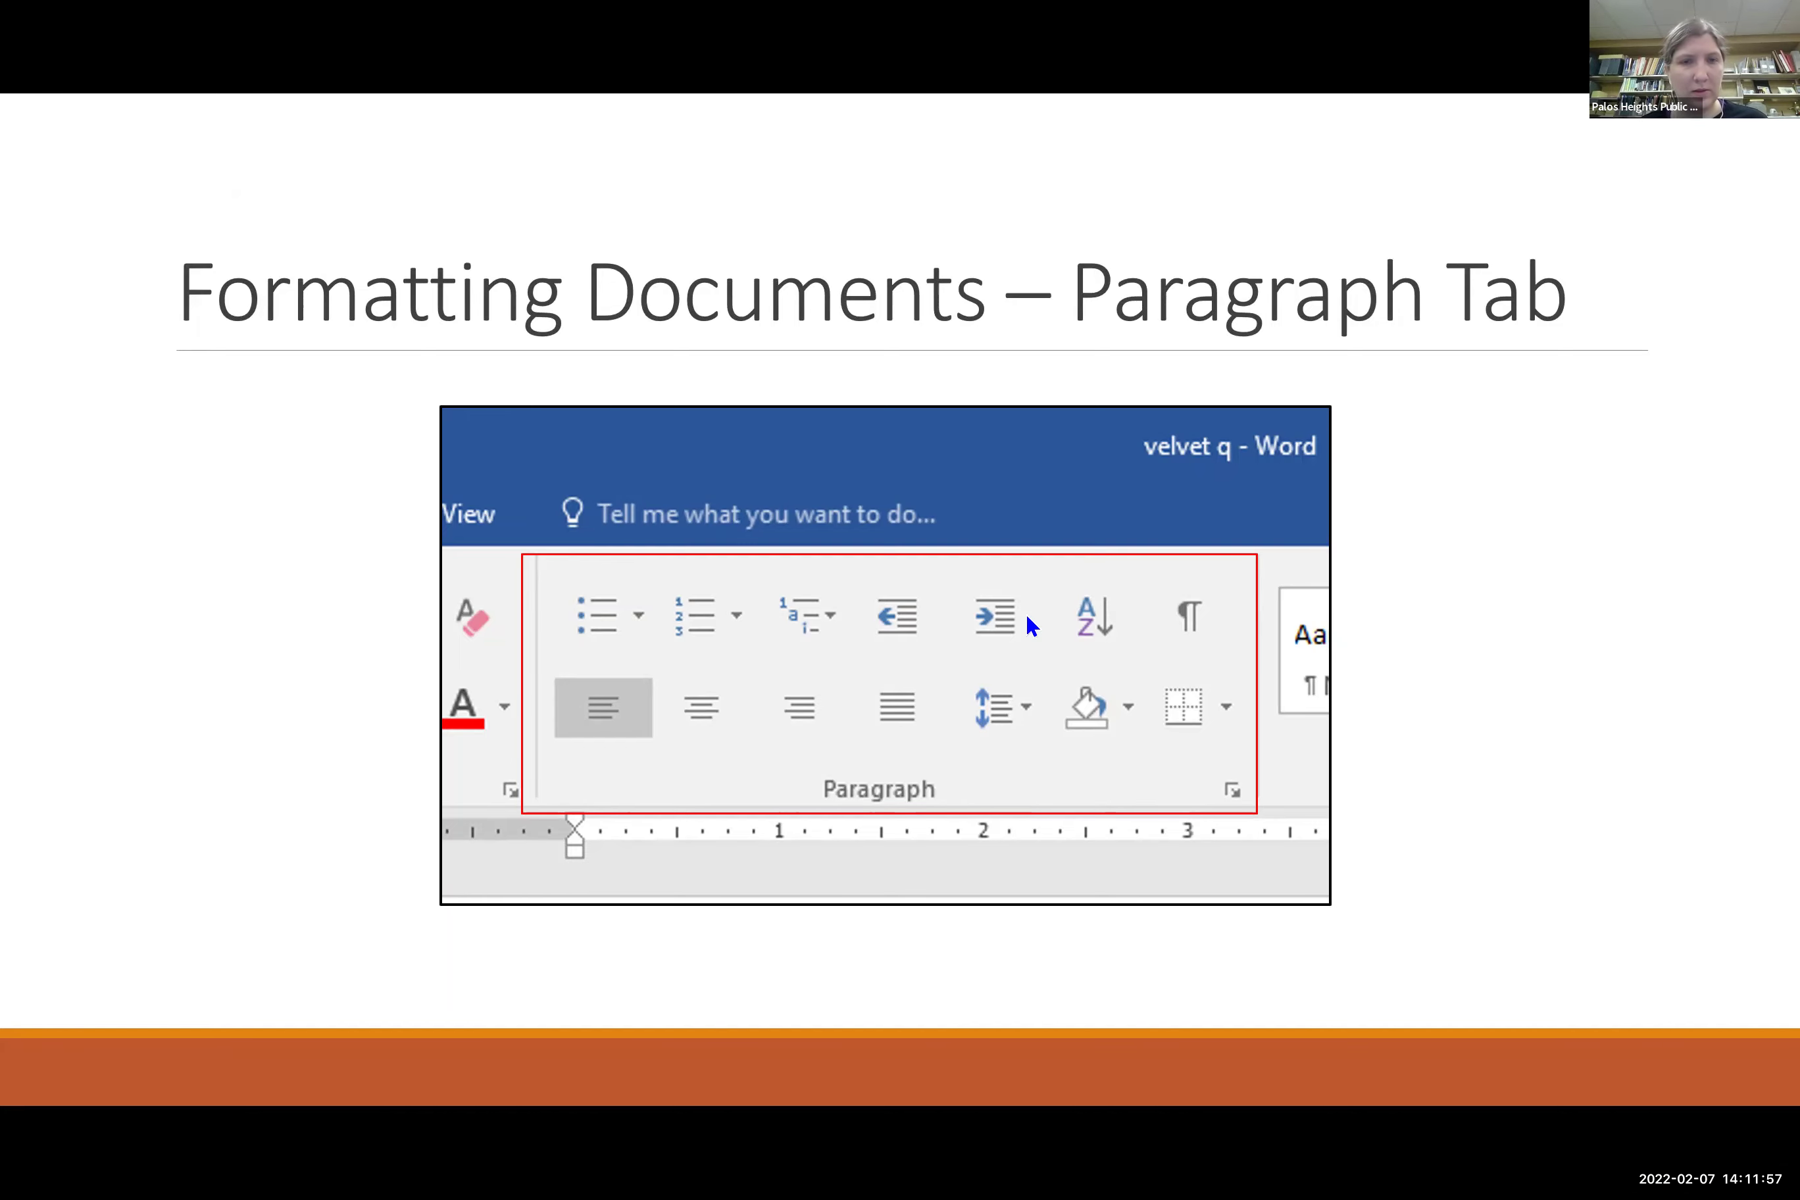
pyautogui.press('Escape')
pyautogui.click(1128, 1173)
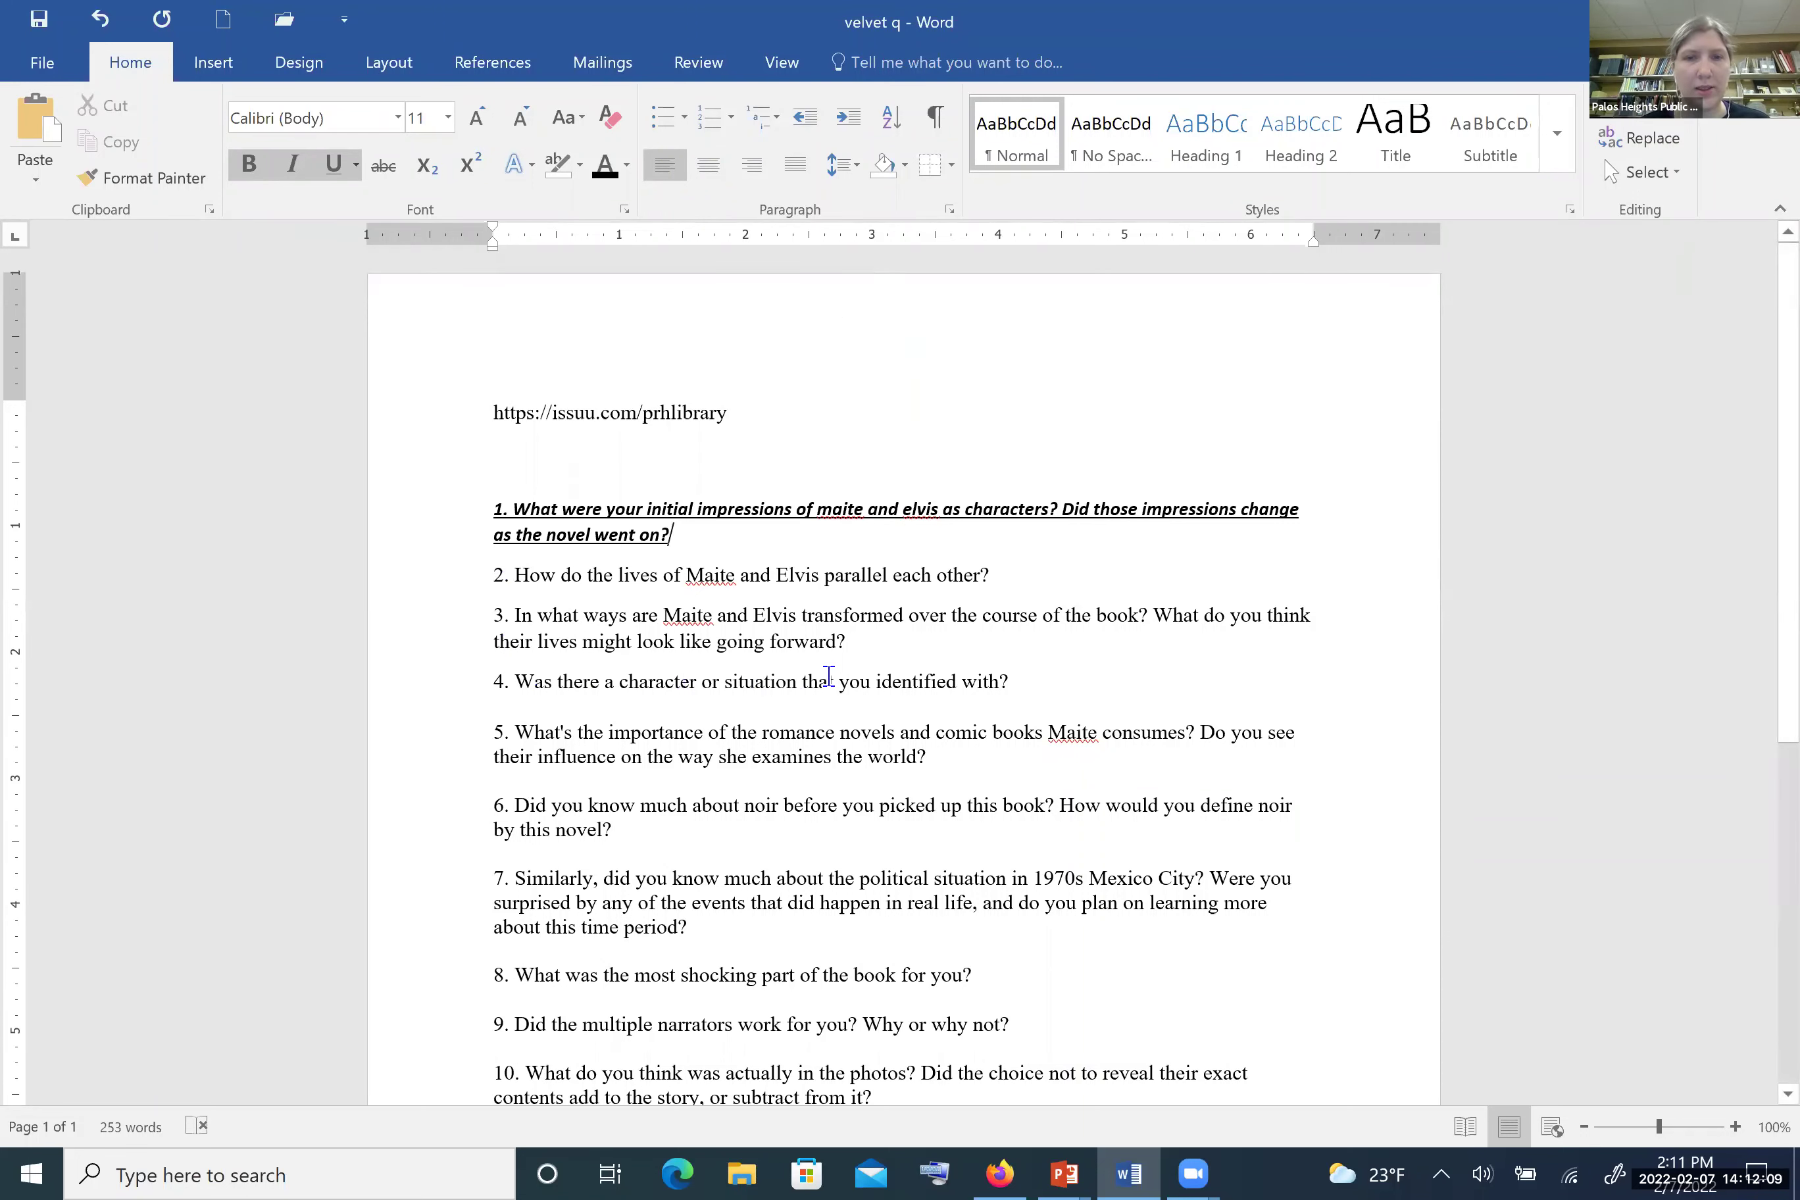
# Step: Select questions 1 to 4 and define a new bullet for them using the heart from the Symbol font, character code 169
pyautogui.moveTo(1027, 690); pyautogui.dragTo(494, 525)
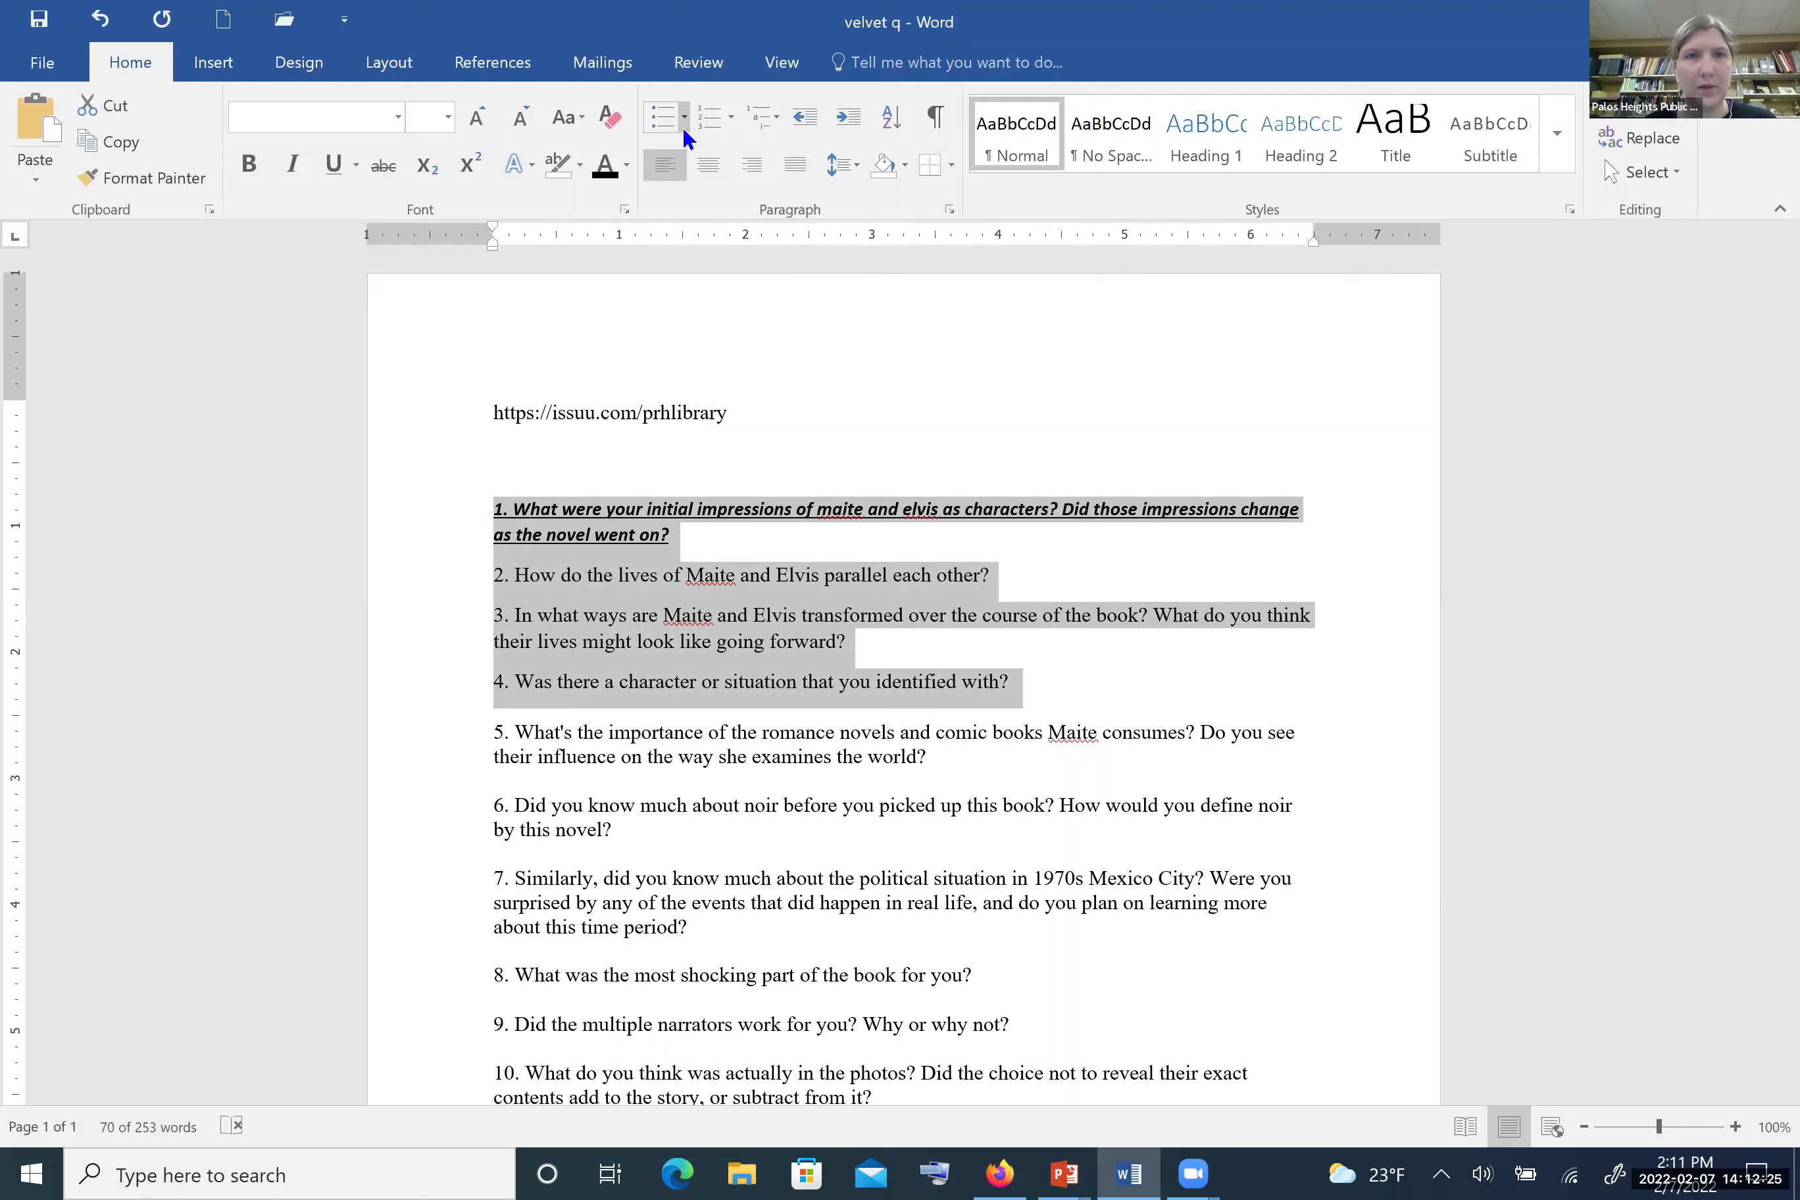
pyautogui.click(685, 118)
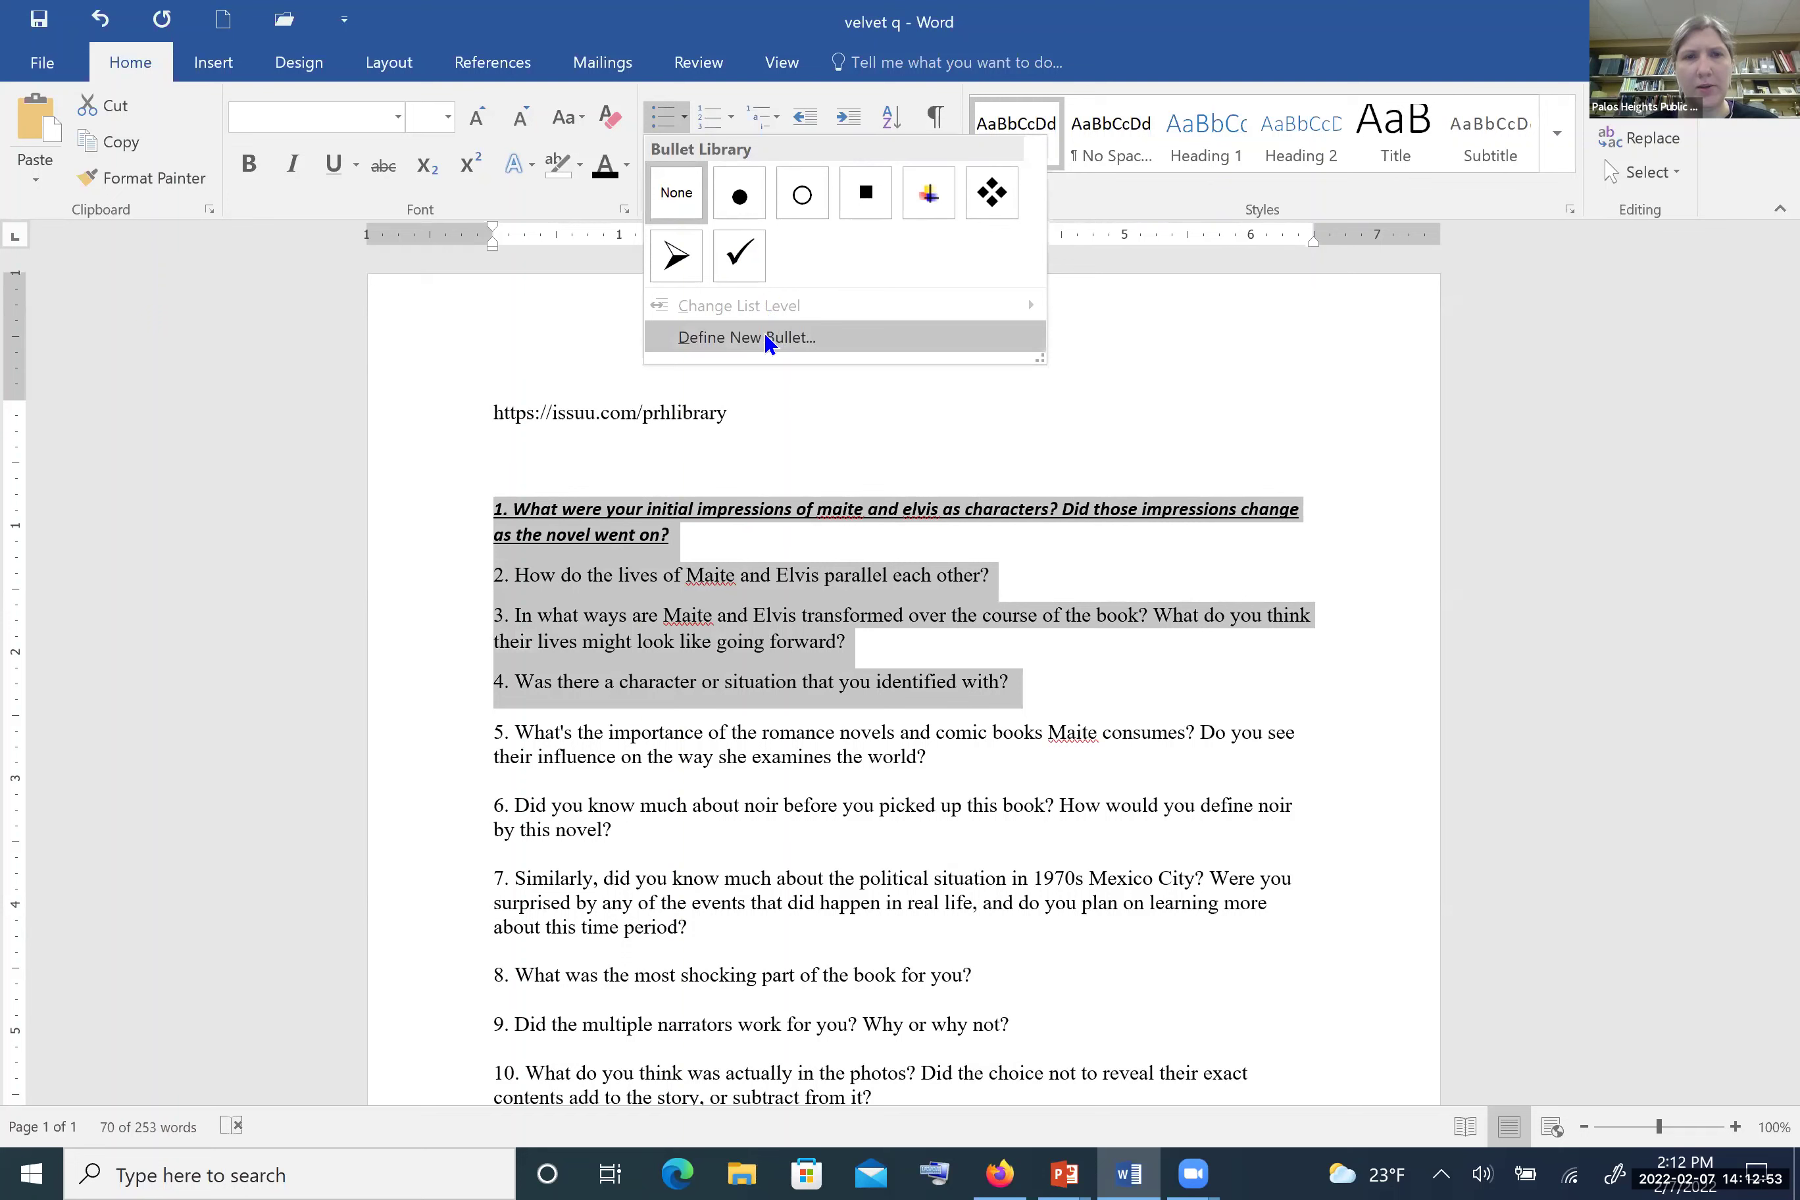
pyautogui.click(764, 331)
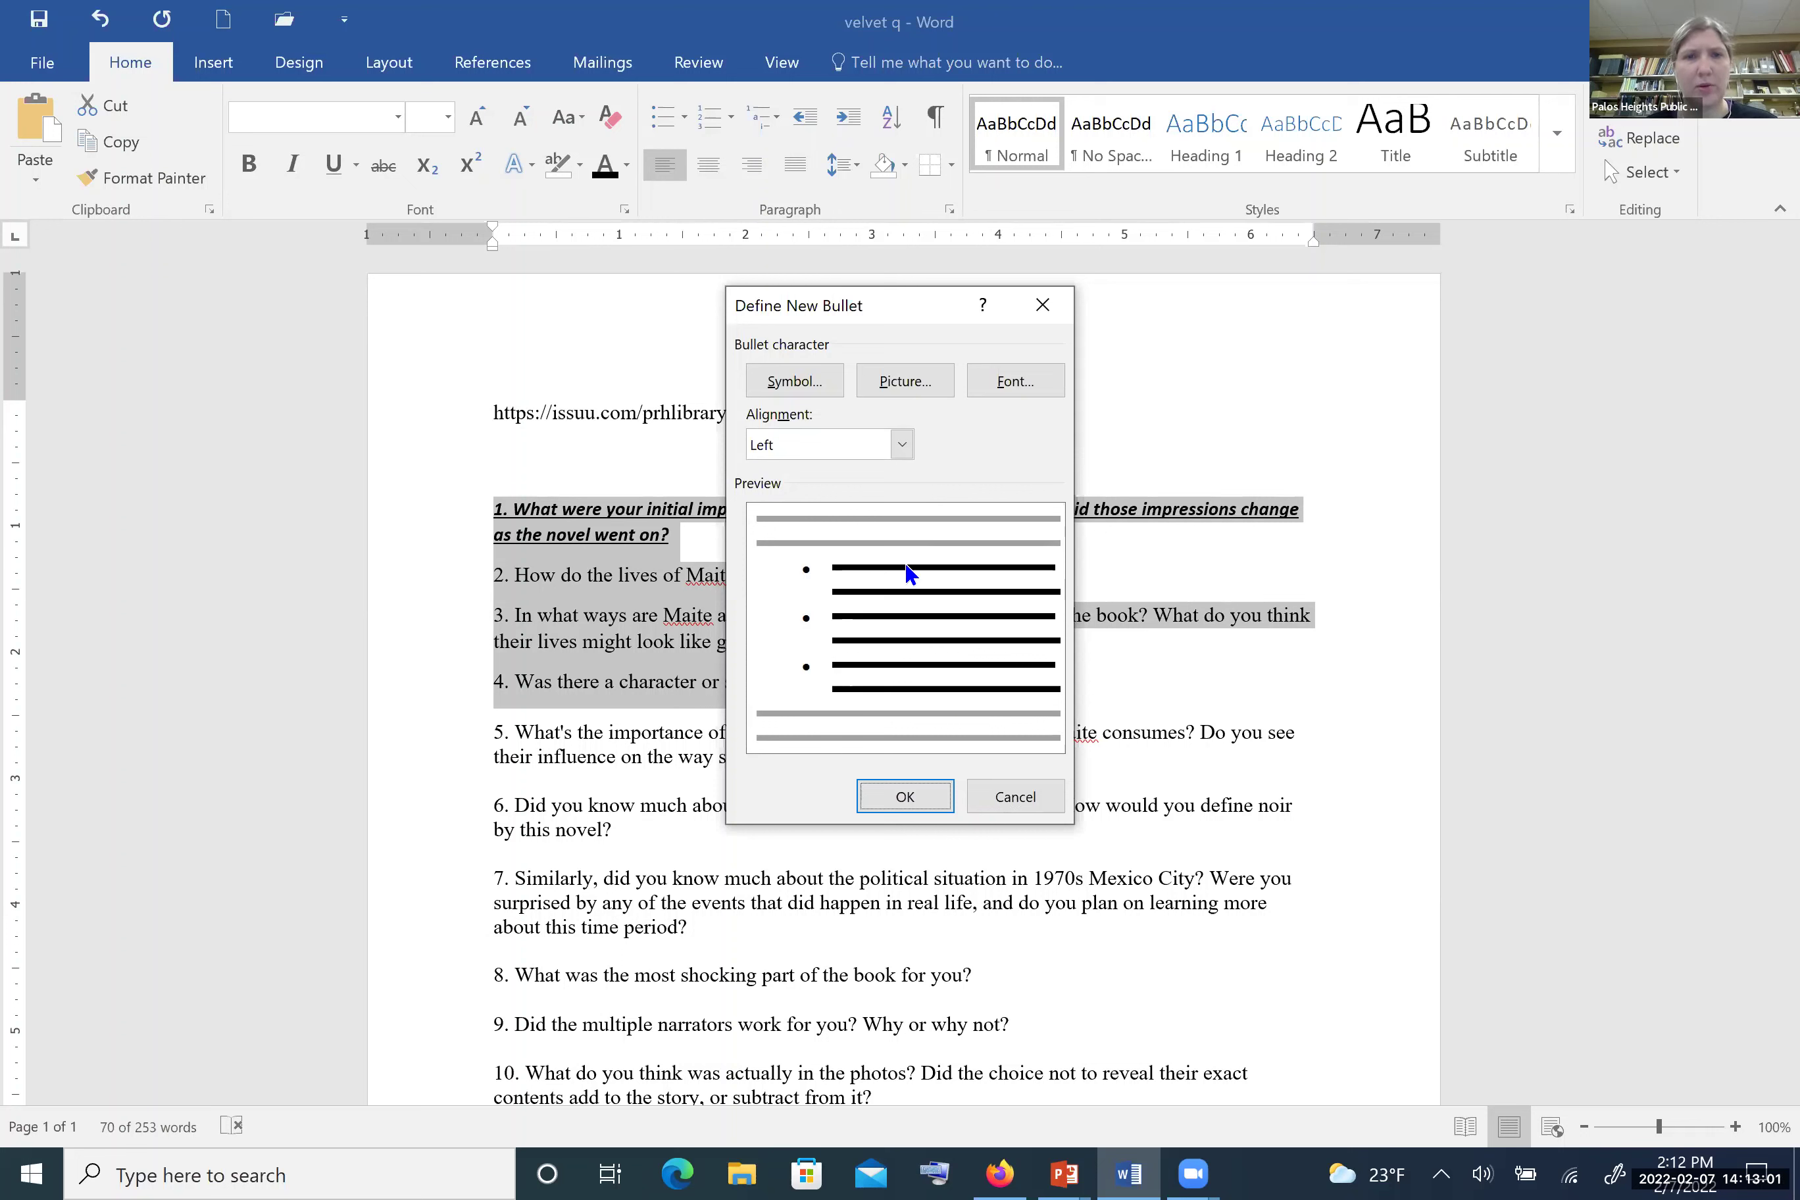
pyautogui.click(891, 380)
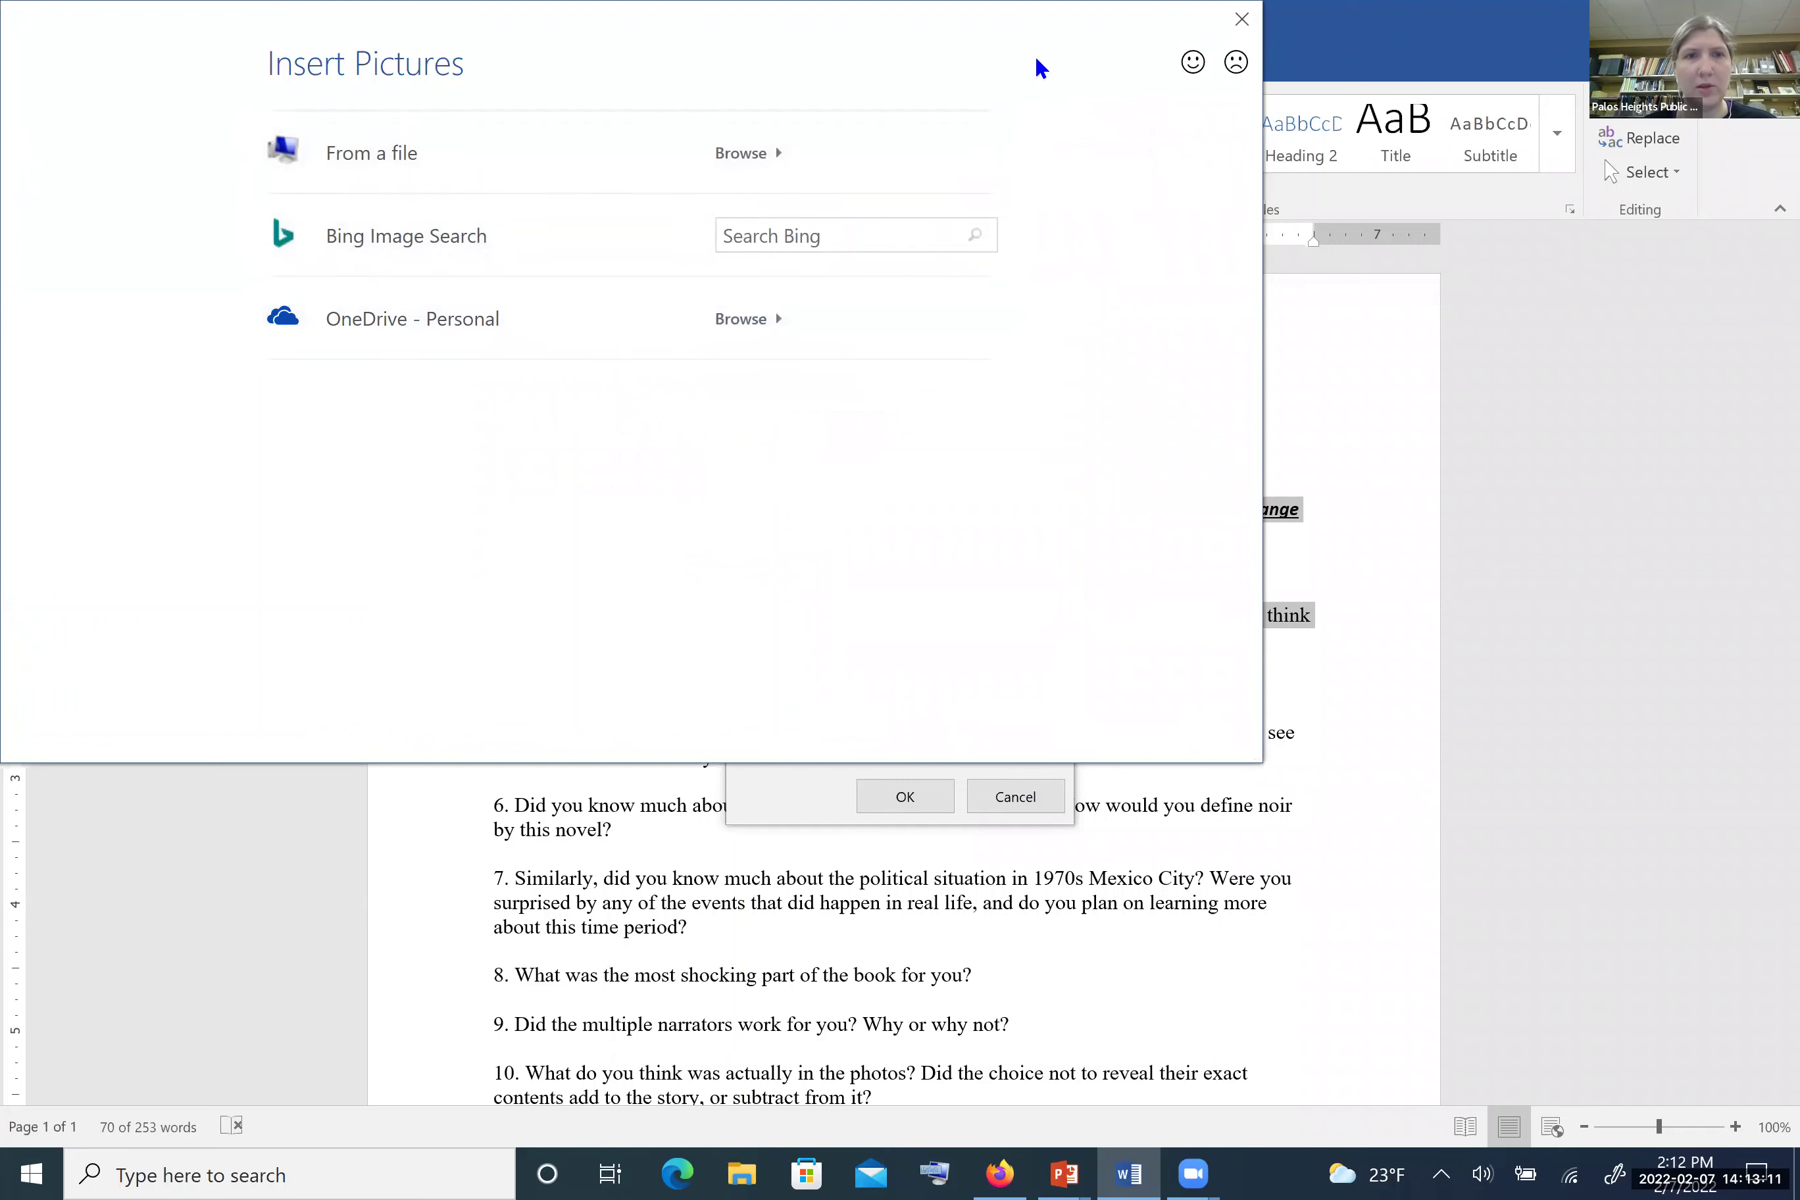
pyautogui.click(1242, 19)
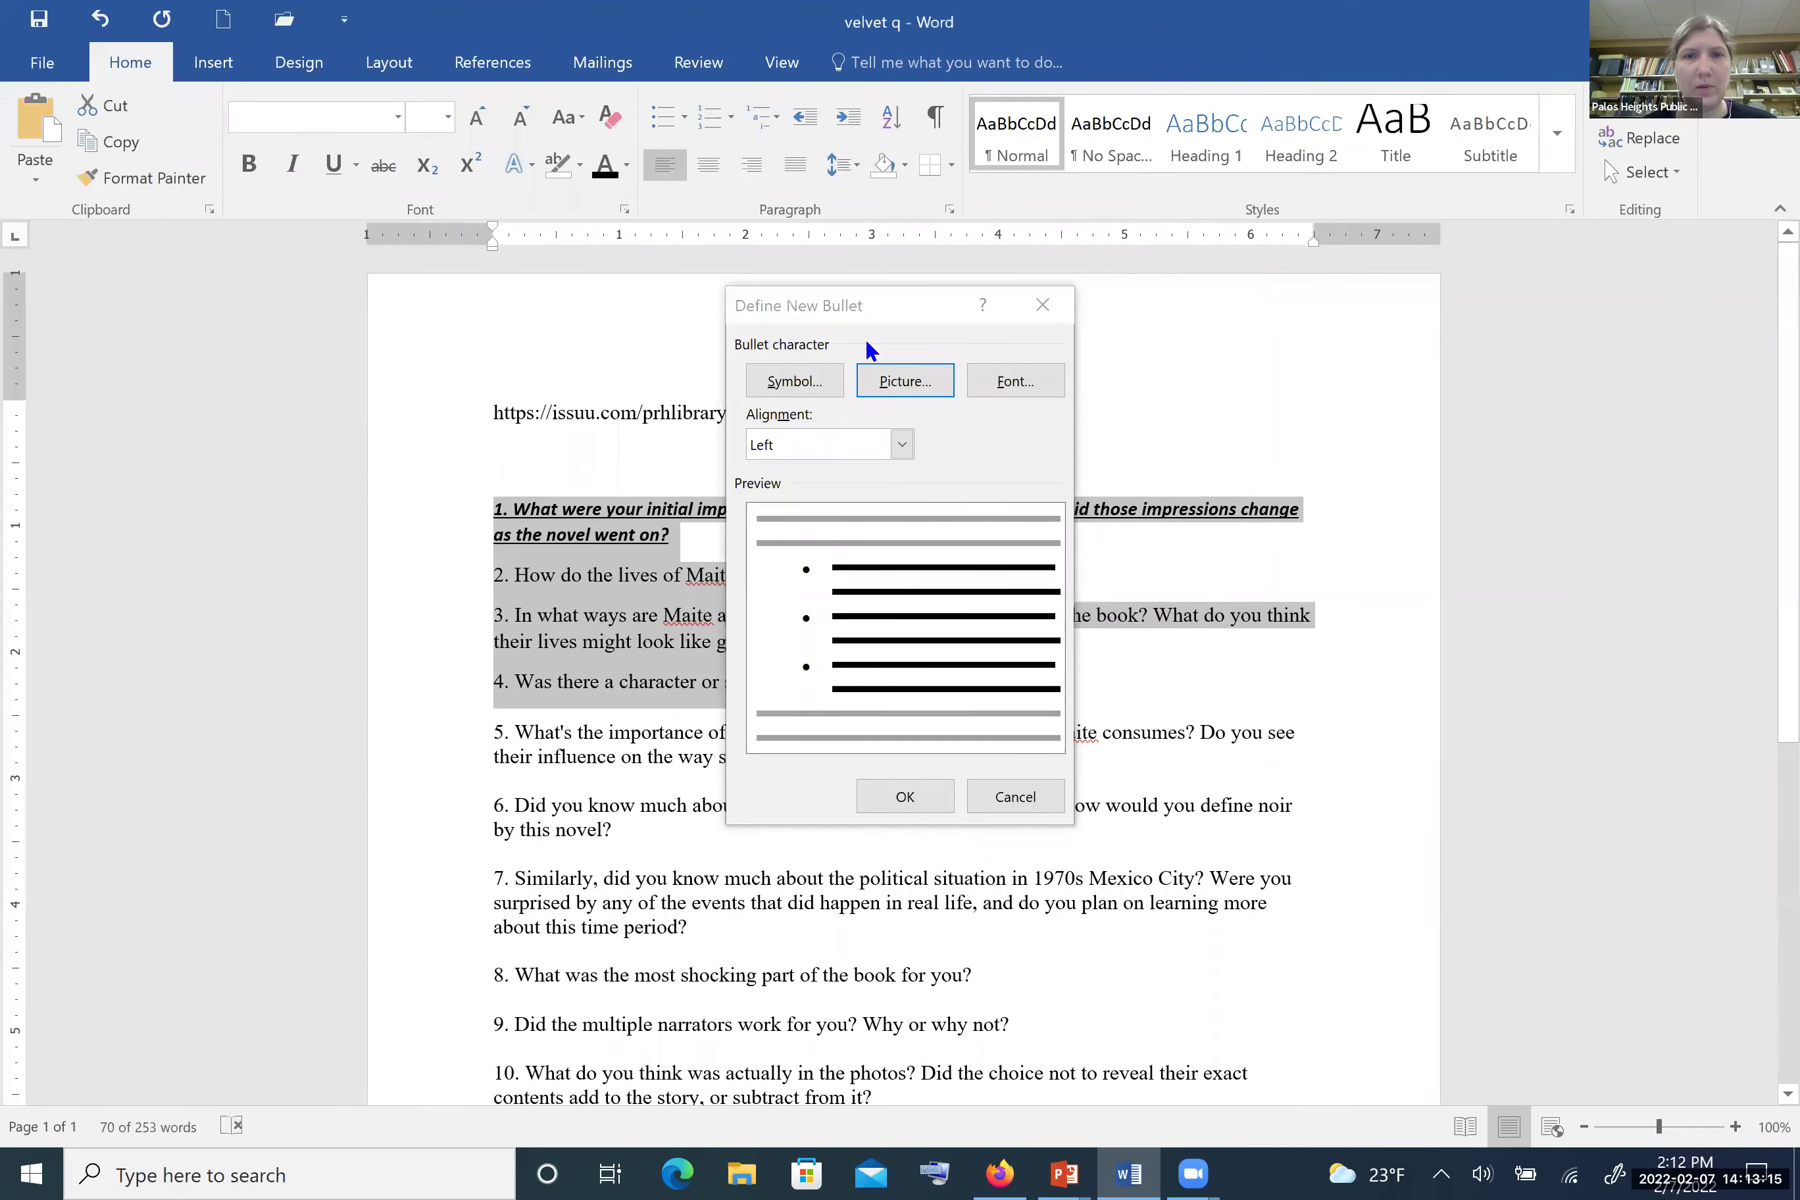
pyautogui.click(816, 373)
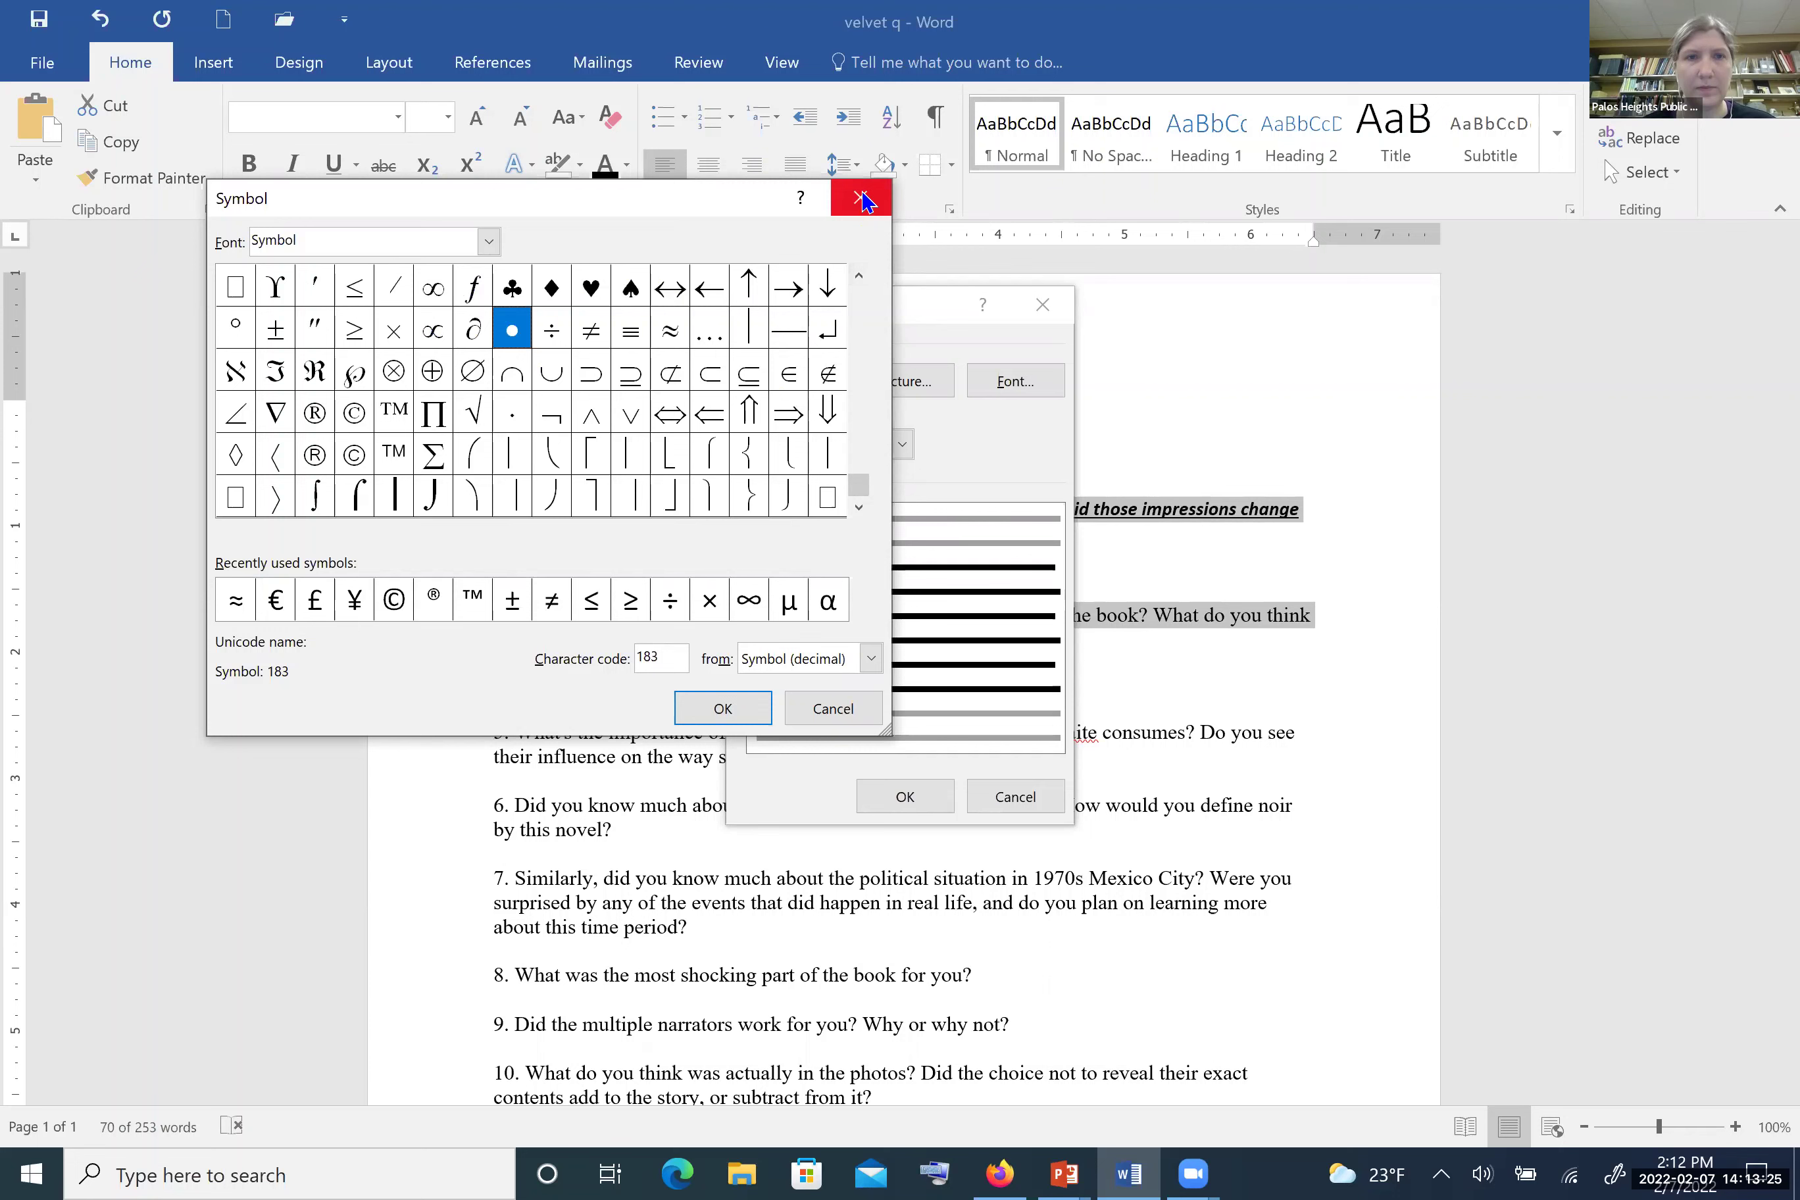
pyautogui.click(595, 290)
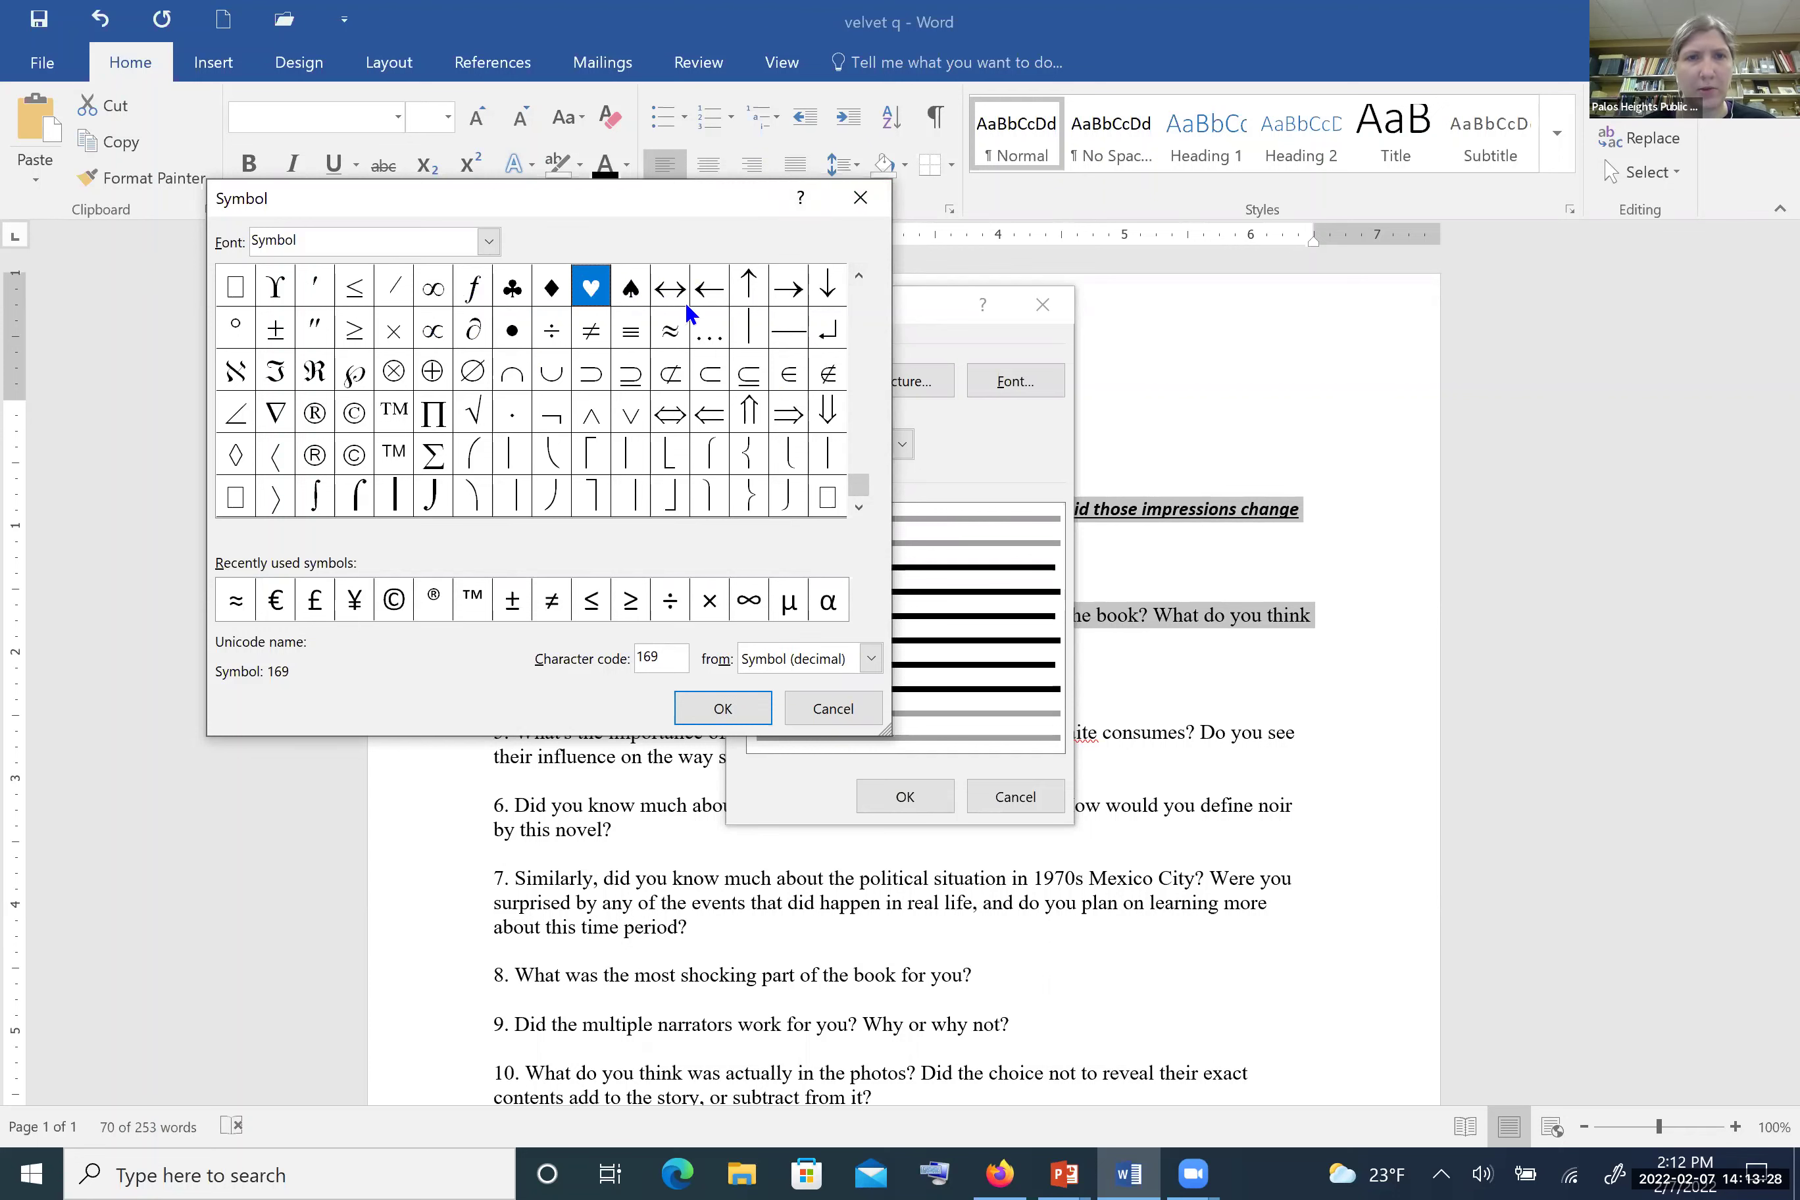
pyautogui.click(725, 707)
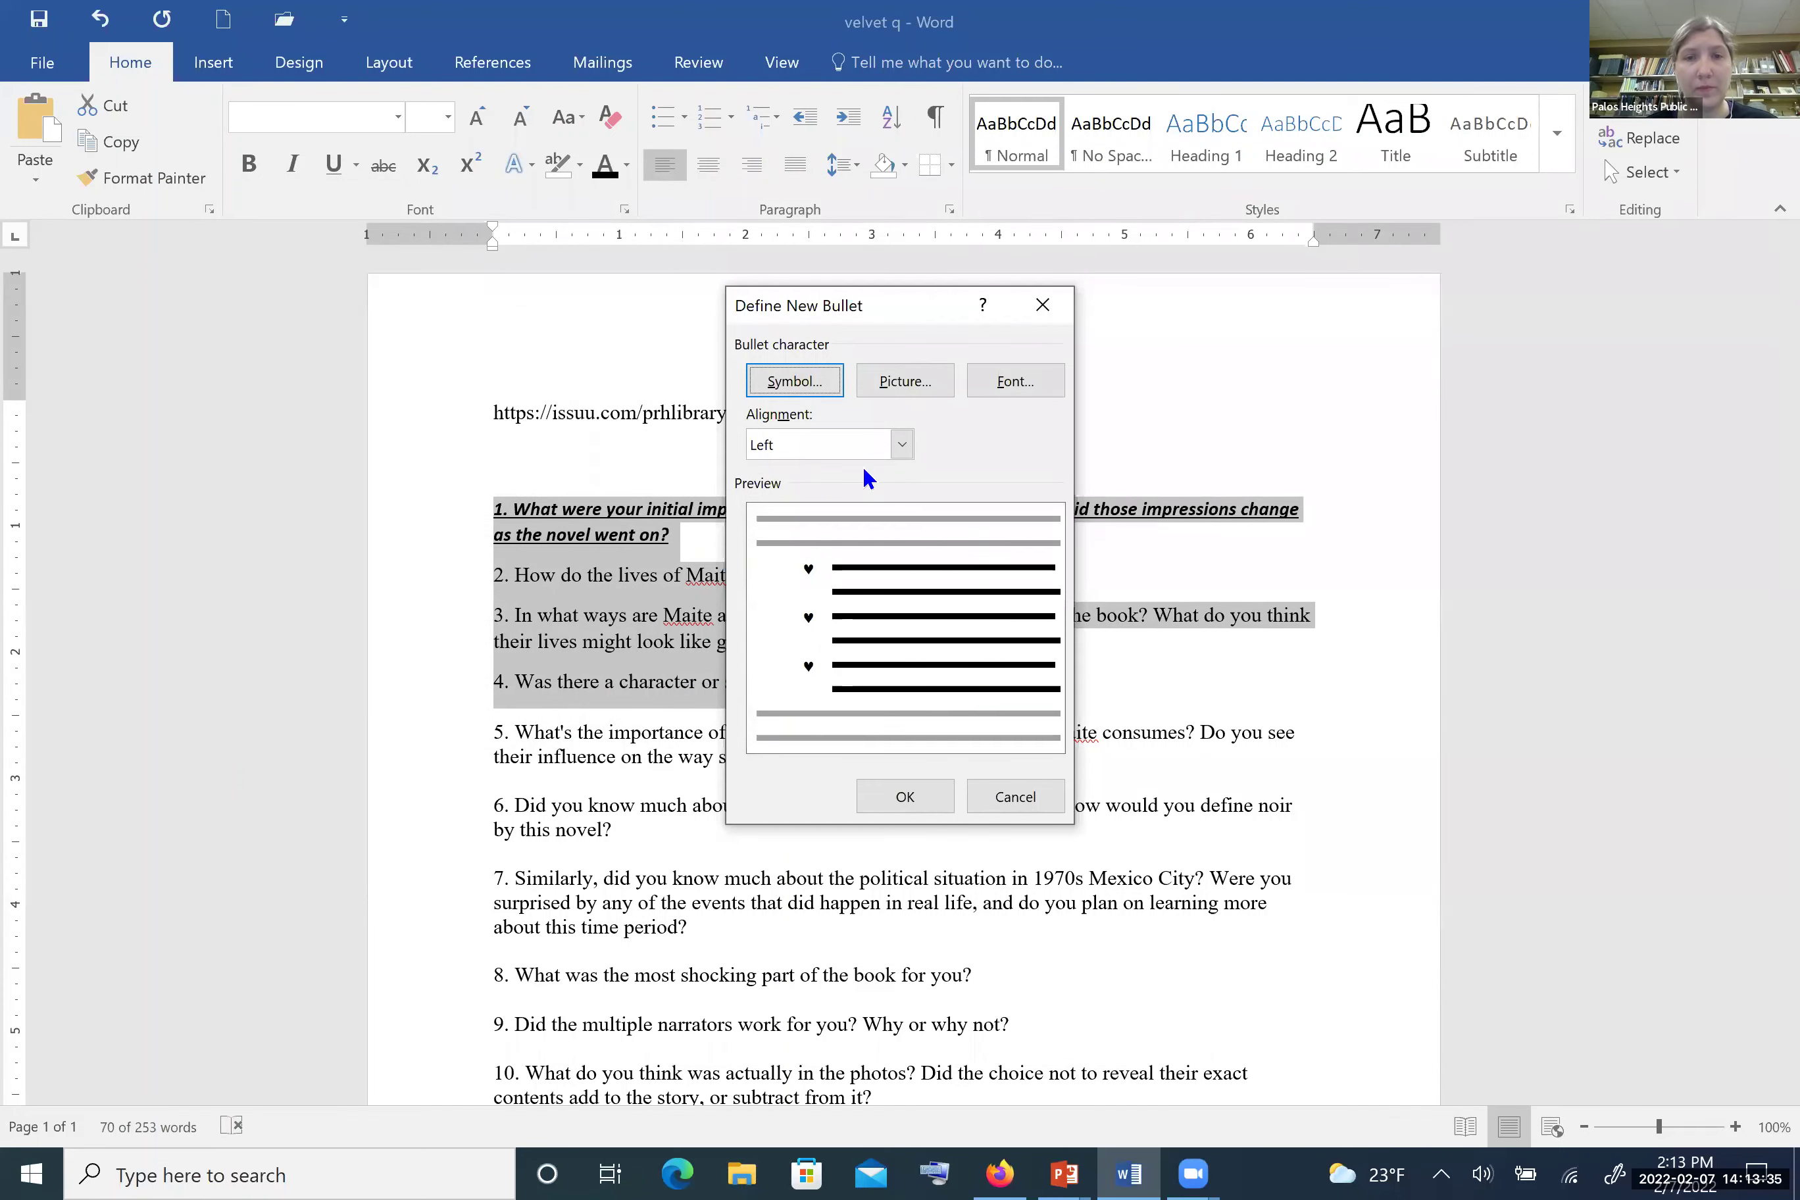
# Step: Try the Centered bullet alignment, set it to Right, and apply the heart bullets to questions 1 to 4
pyautogui.click(901, 446)
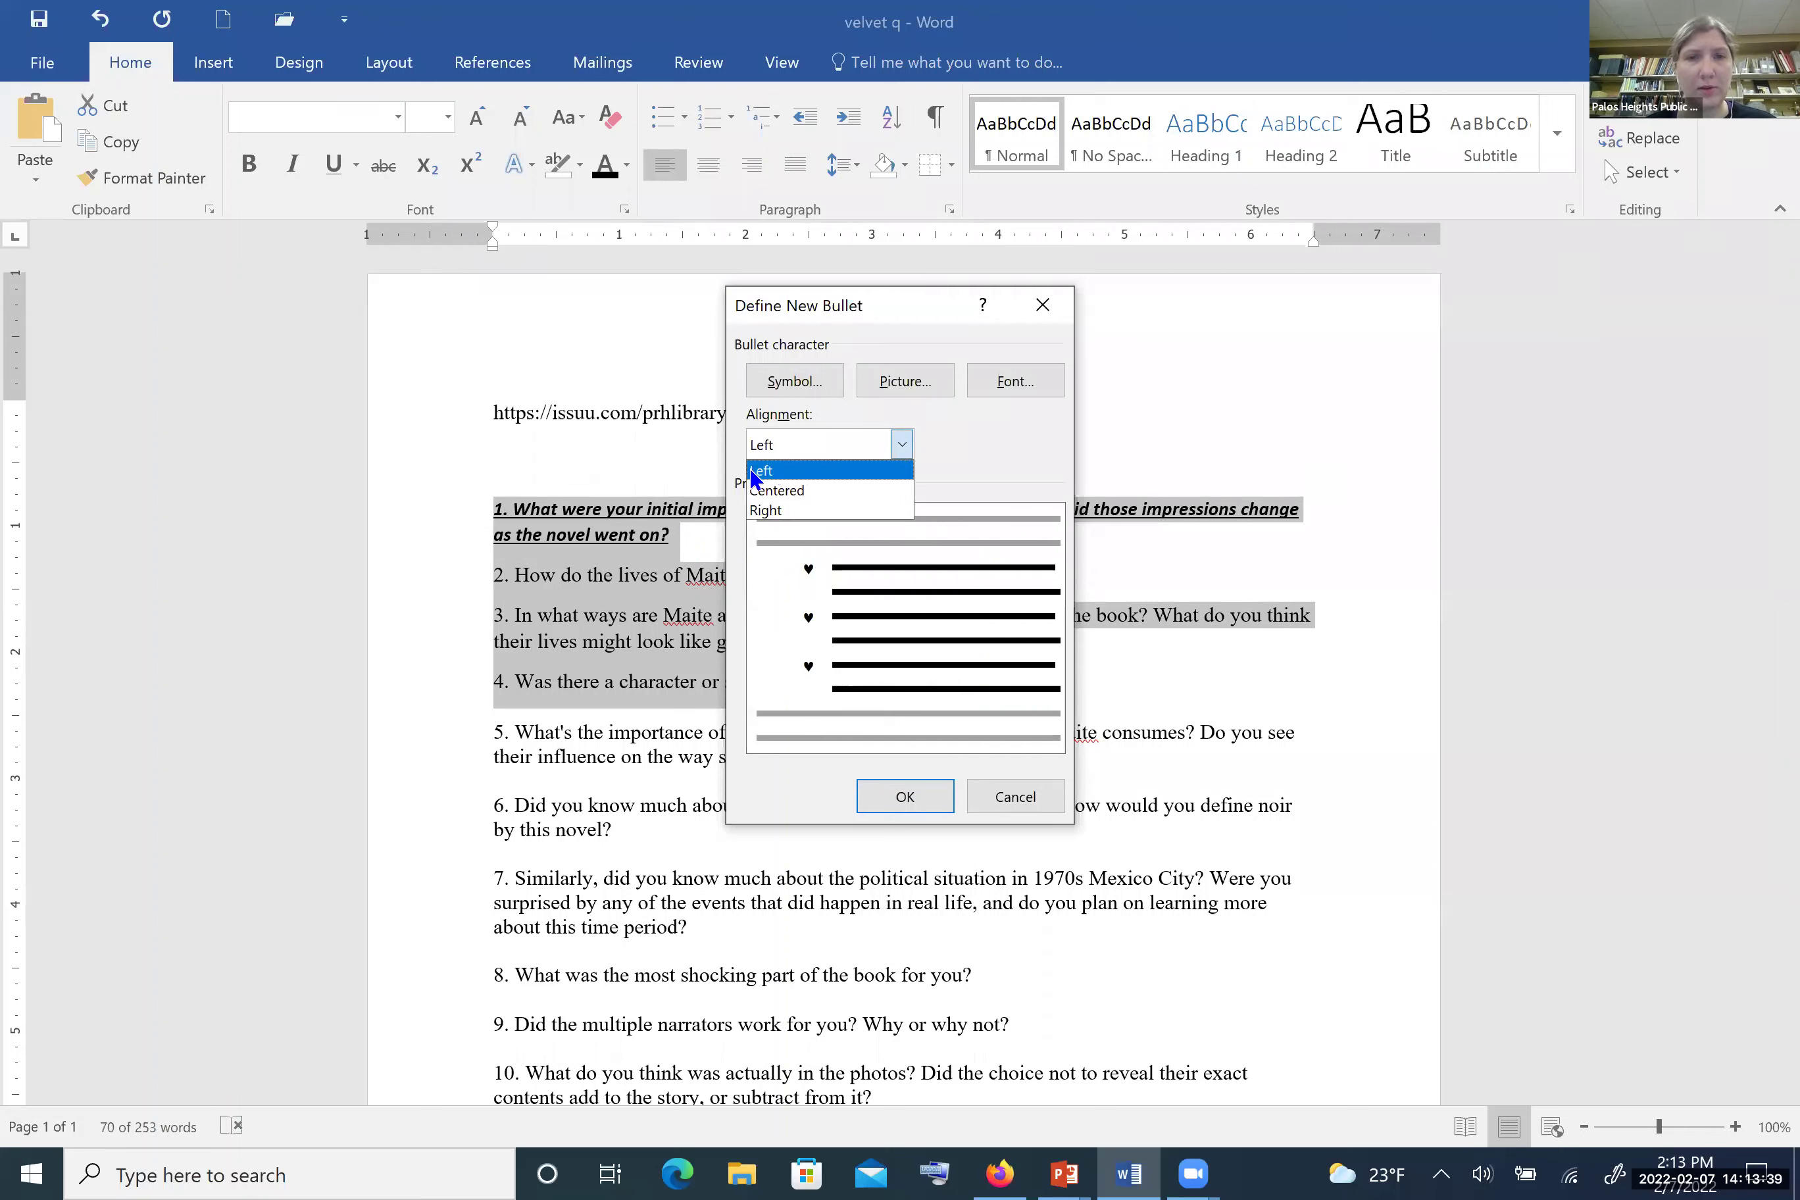
pyautogui.click(817, 500)
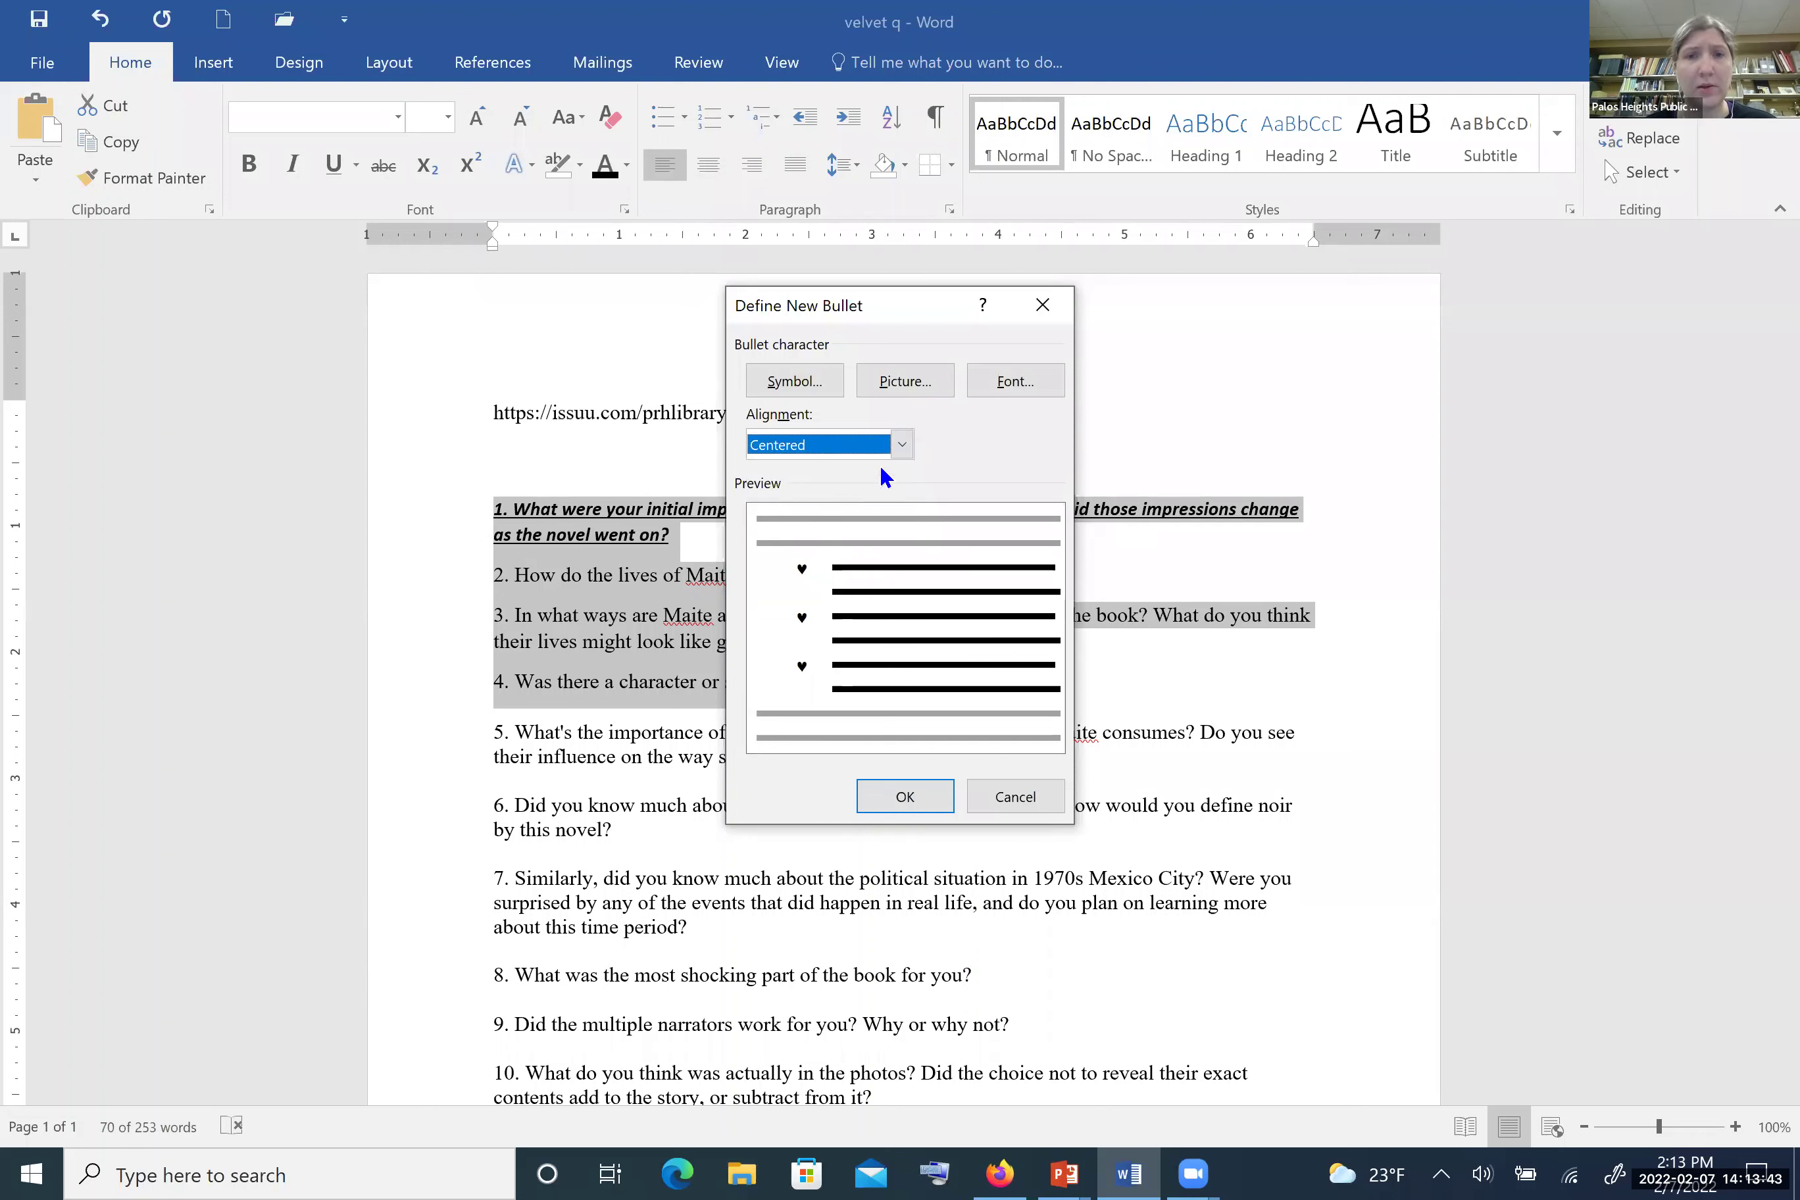
pyautogui.click(900, 447)
pyautogui.click(809, 503)
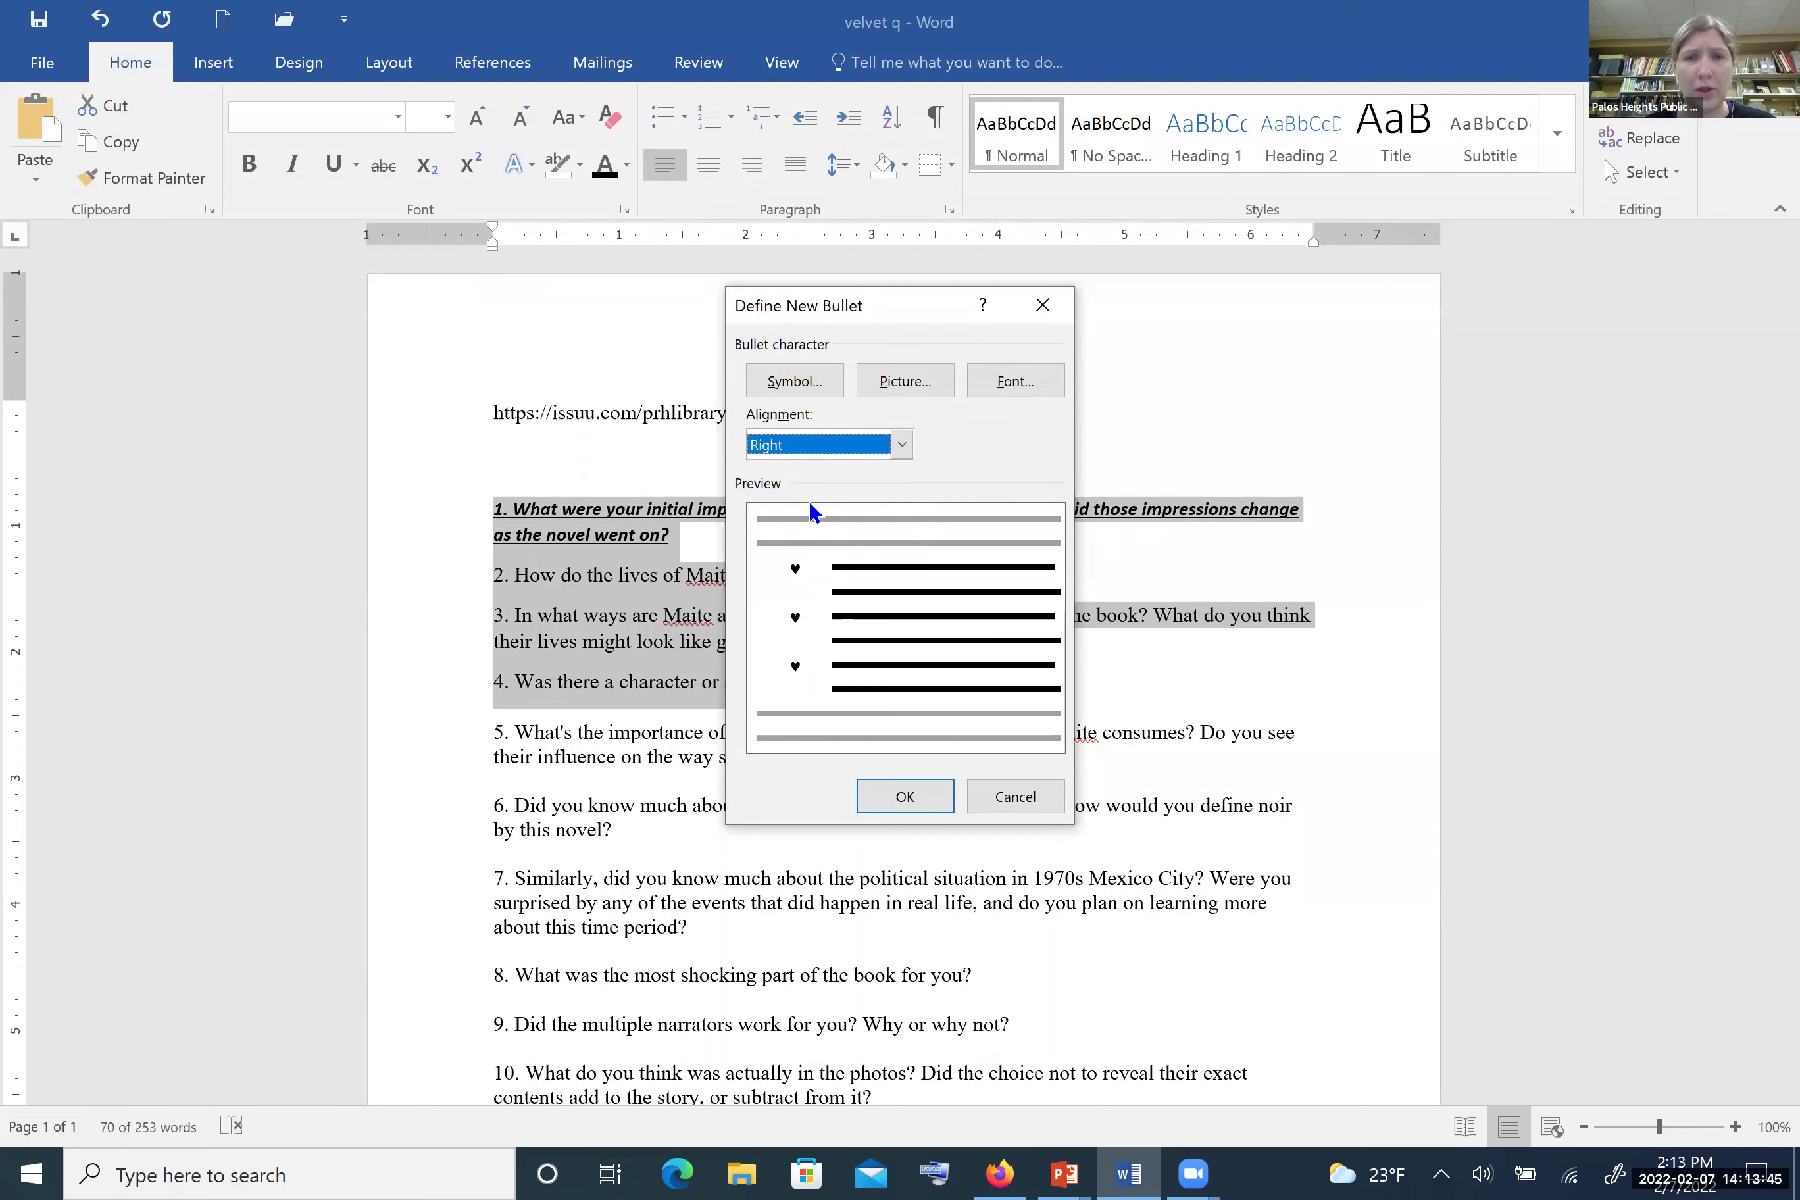
pyautogui.click(899, 793)
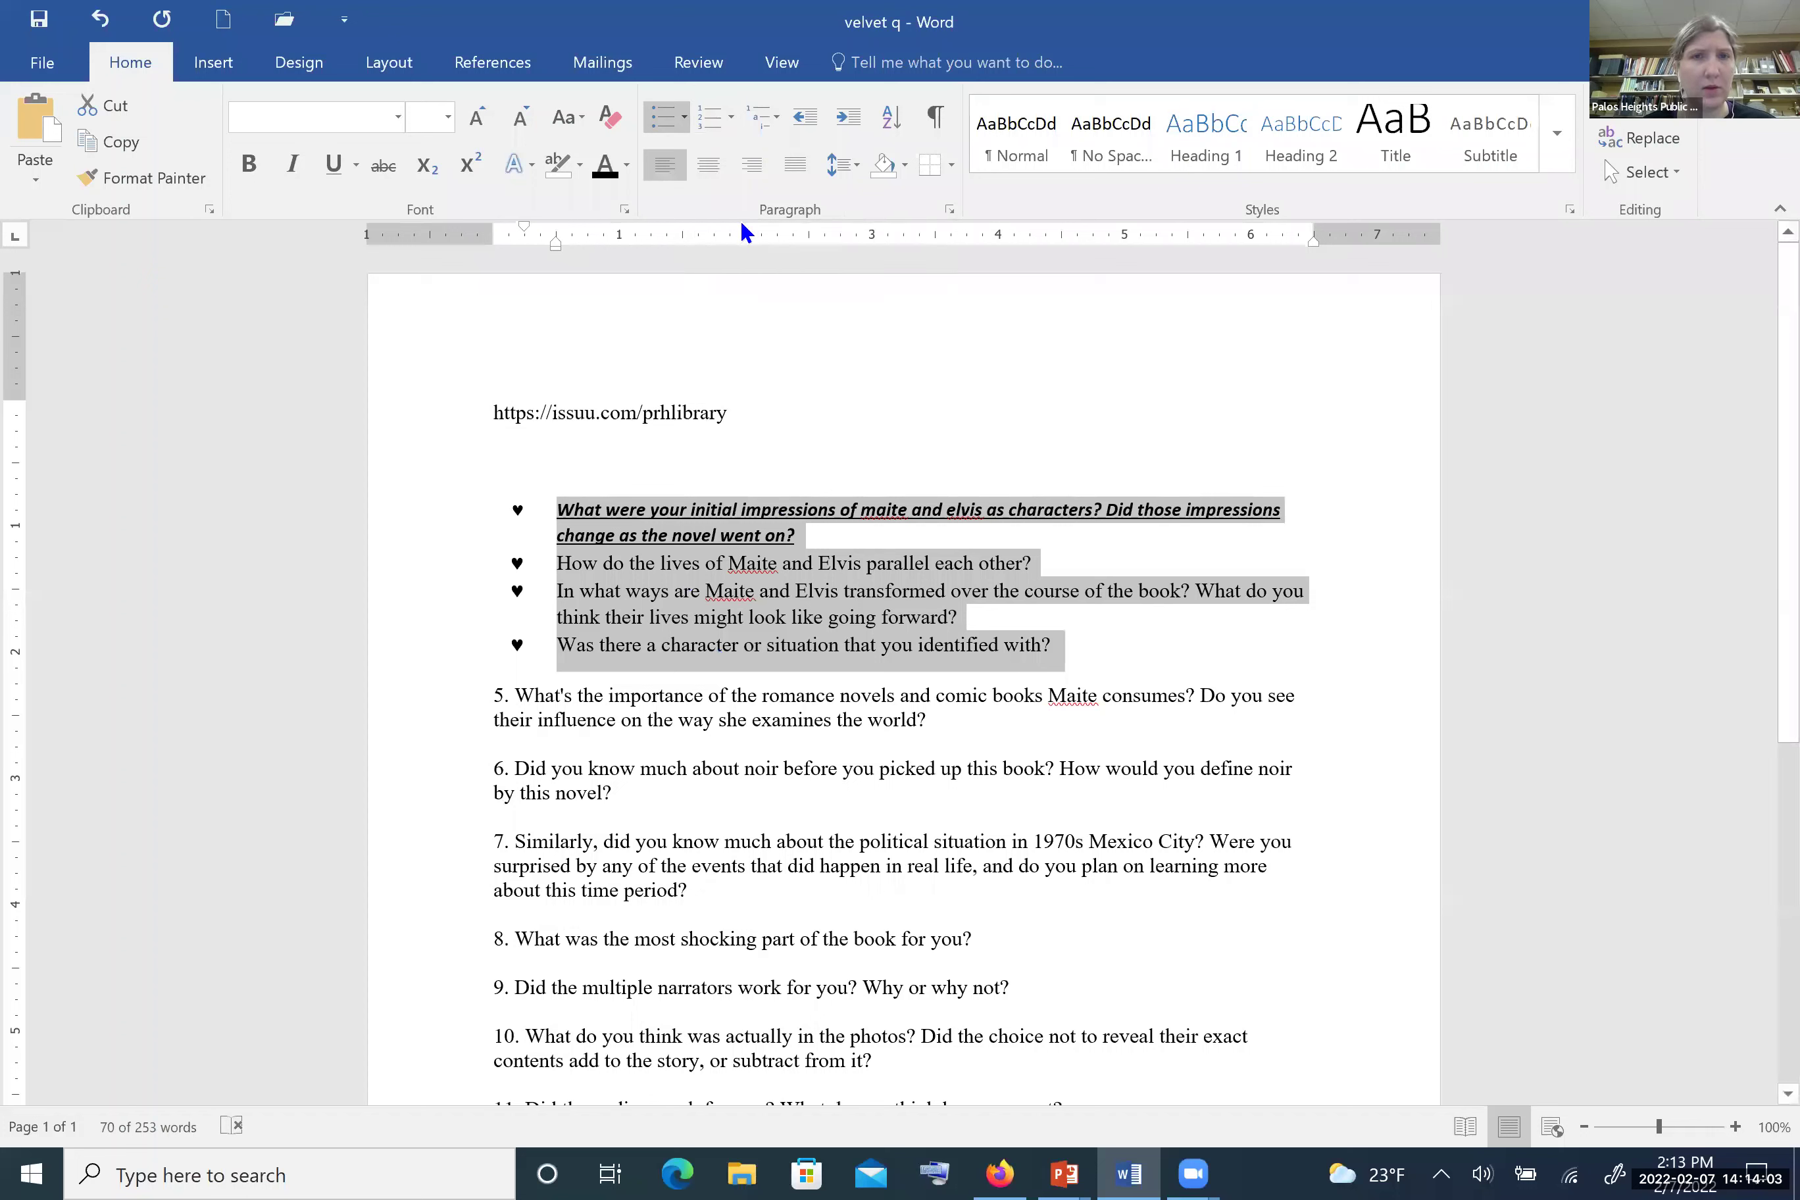
# Step: Turn questions 1 to 4 into a numbered list with the 1, 2, 3 number style, format "1." and Left alignment
pyautogui.click(729, 115)
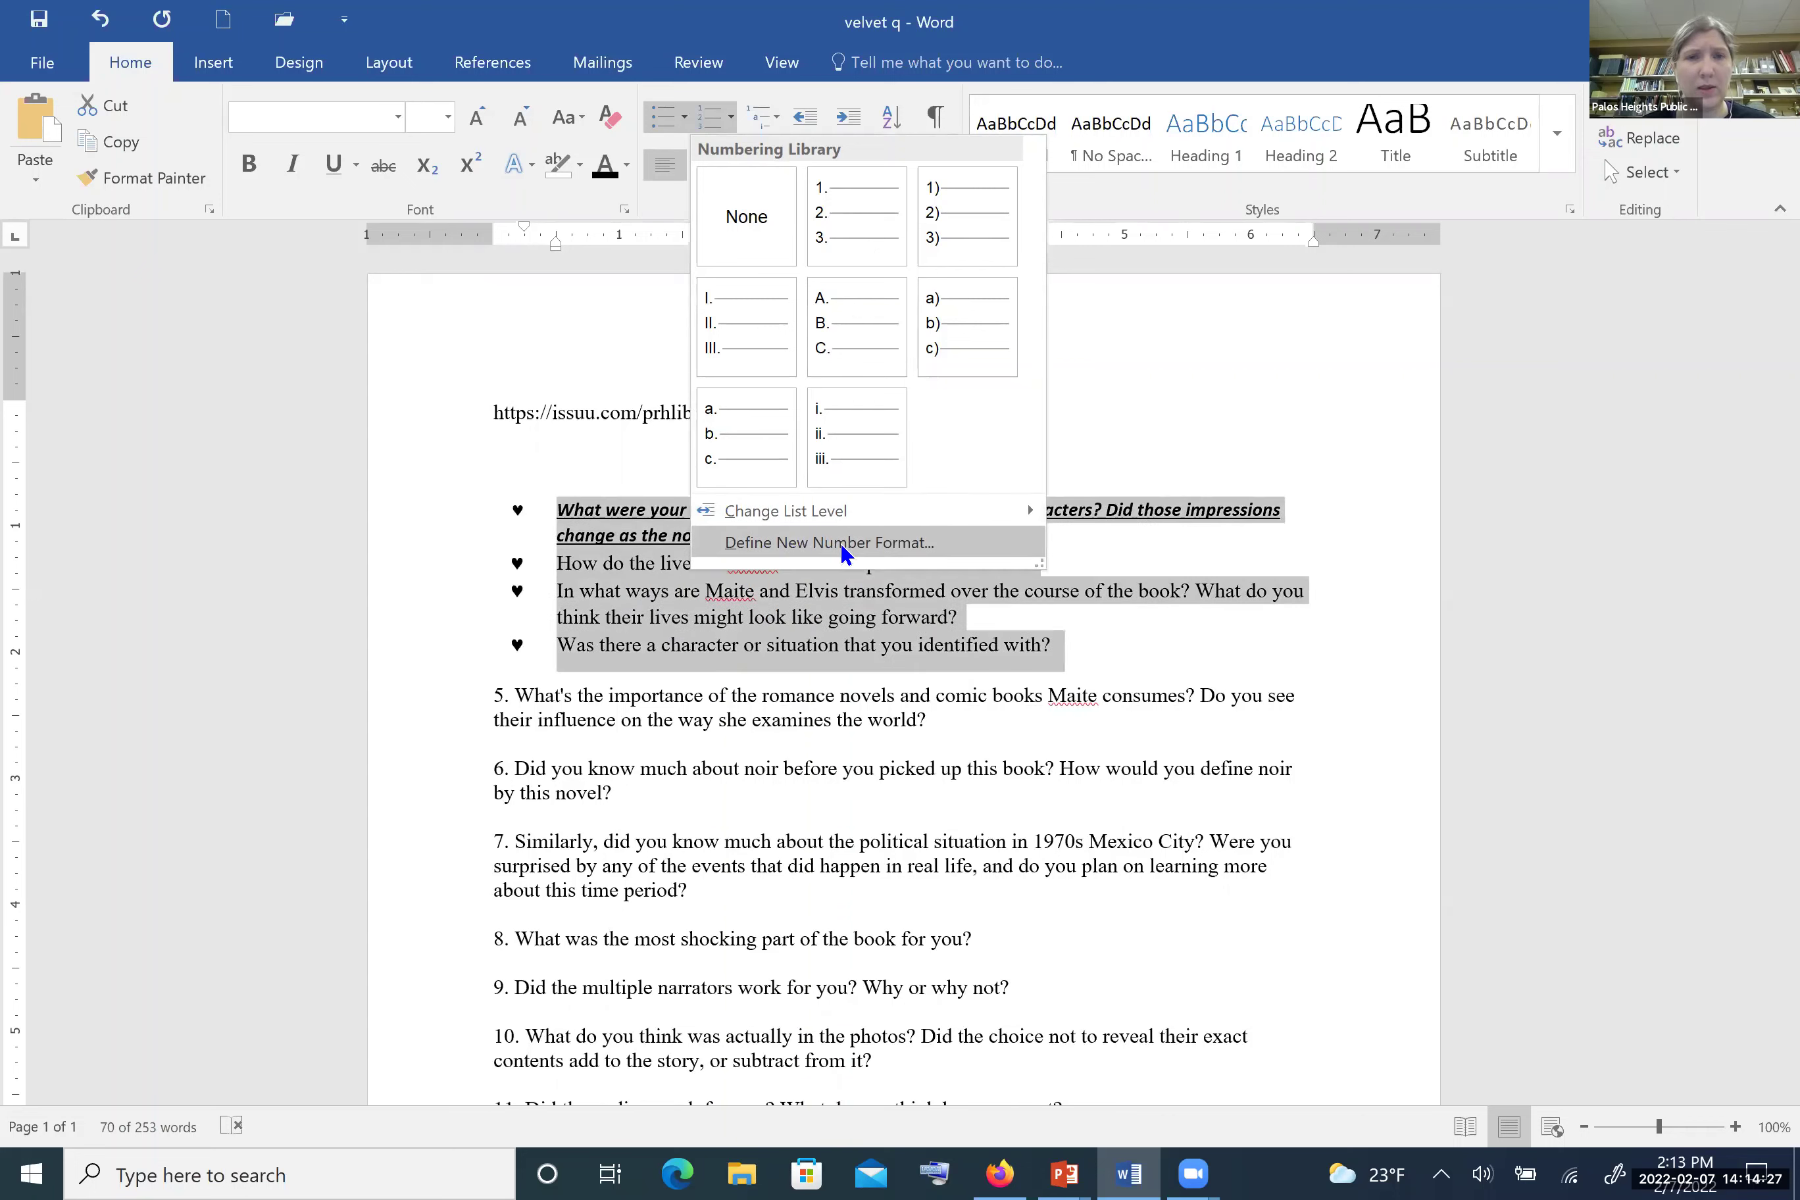
pyautogui.click(931, 541)
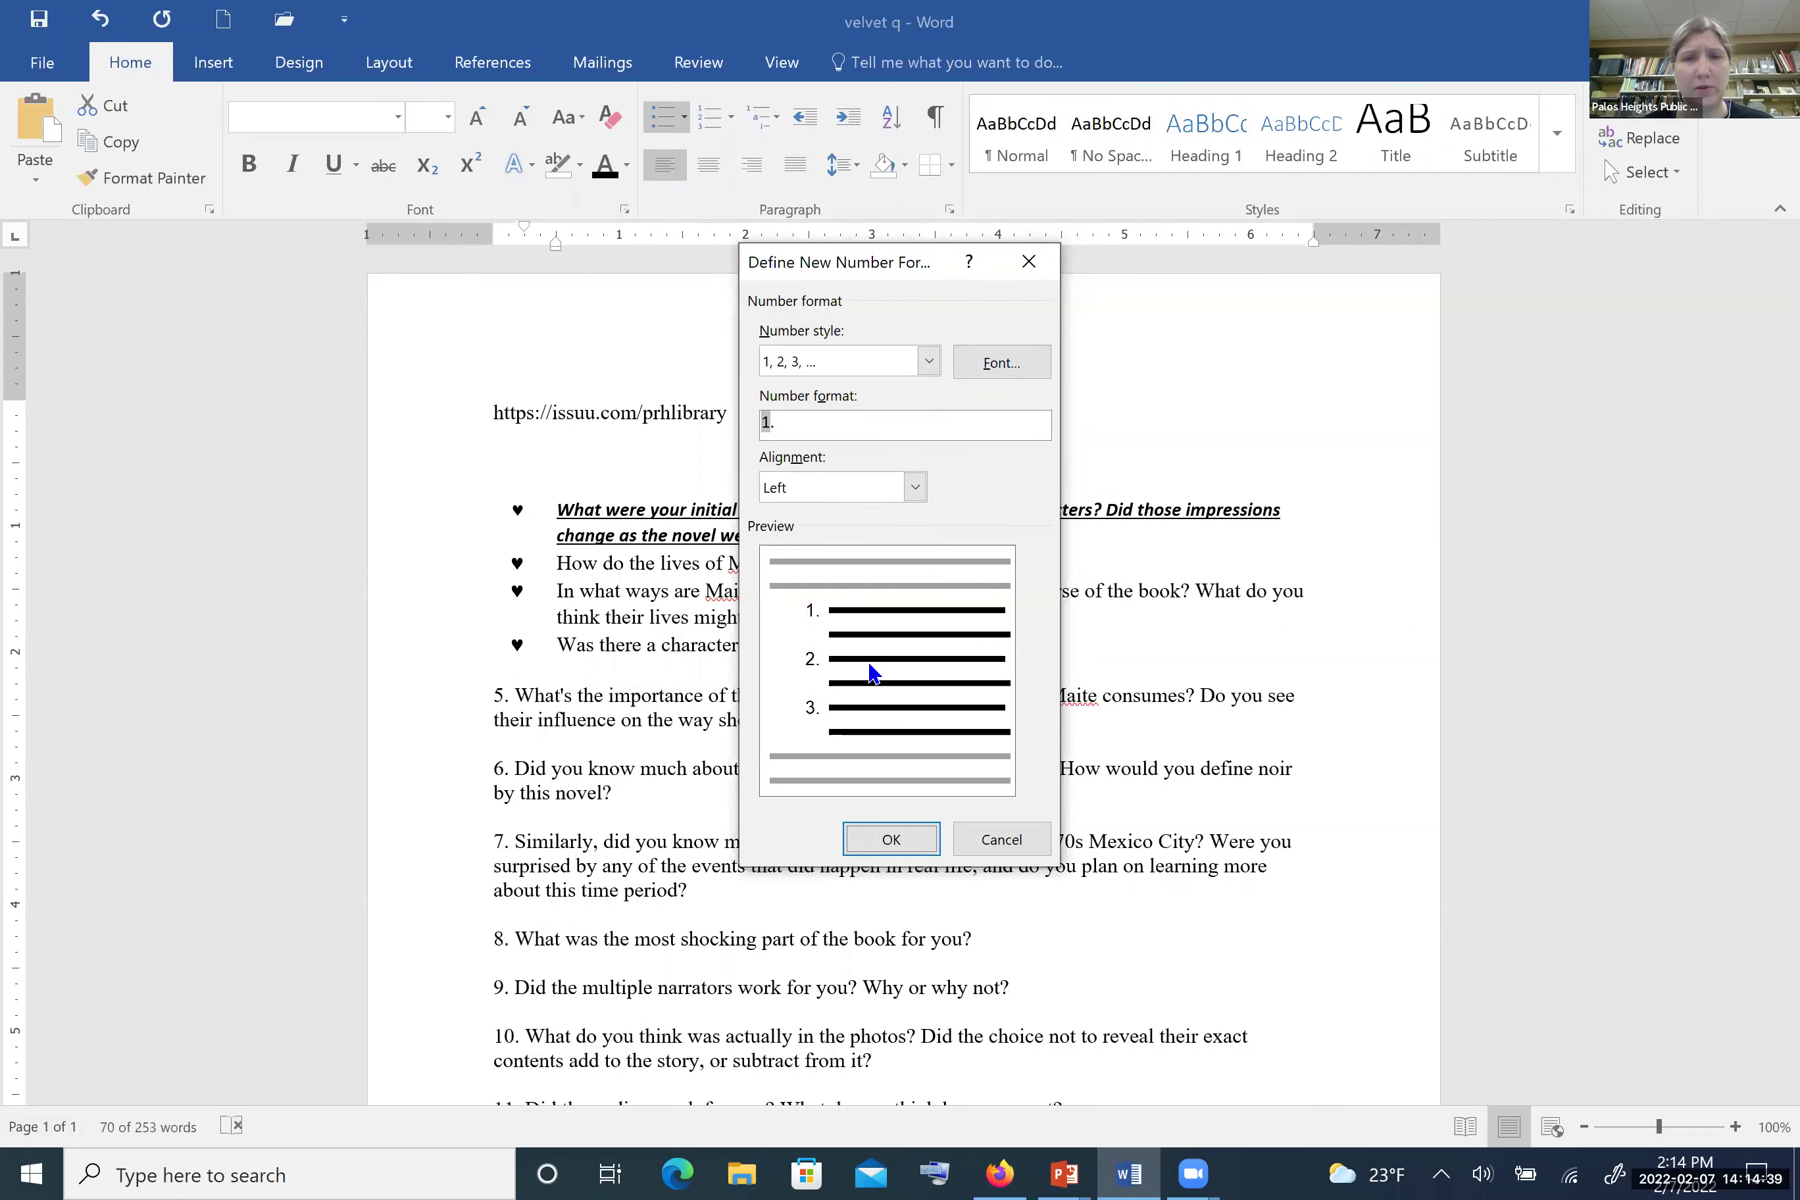
pyautogui.click(892, 838)
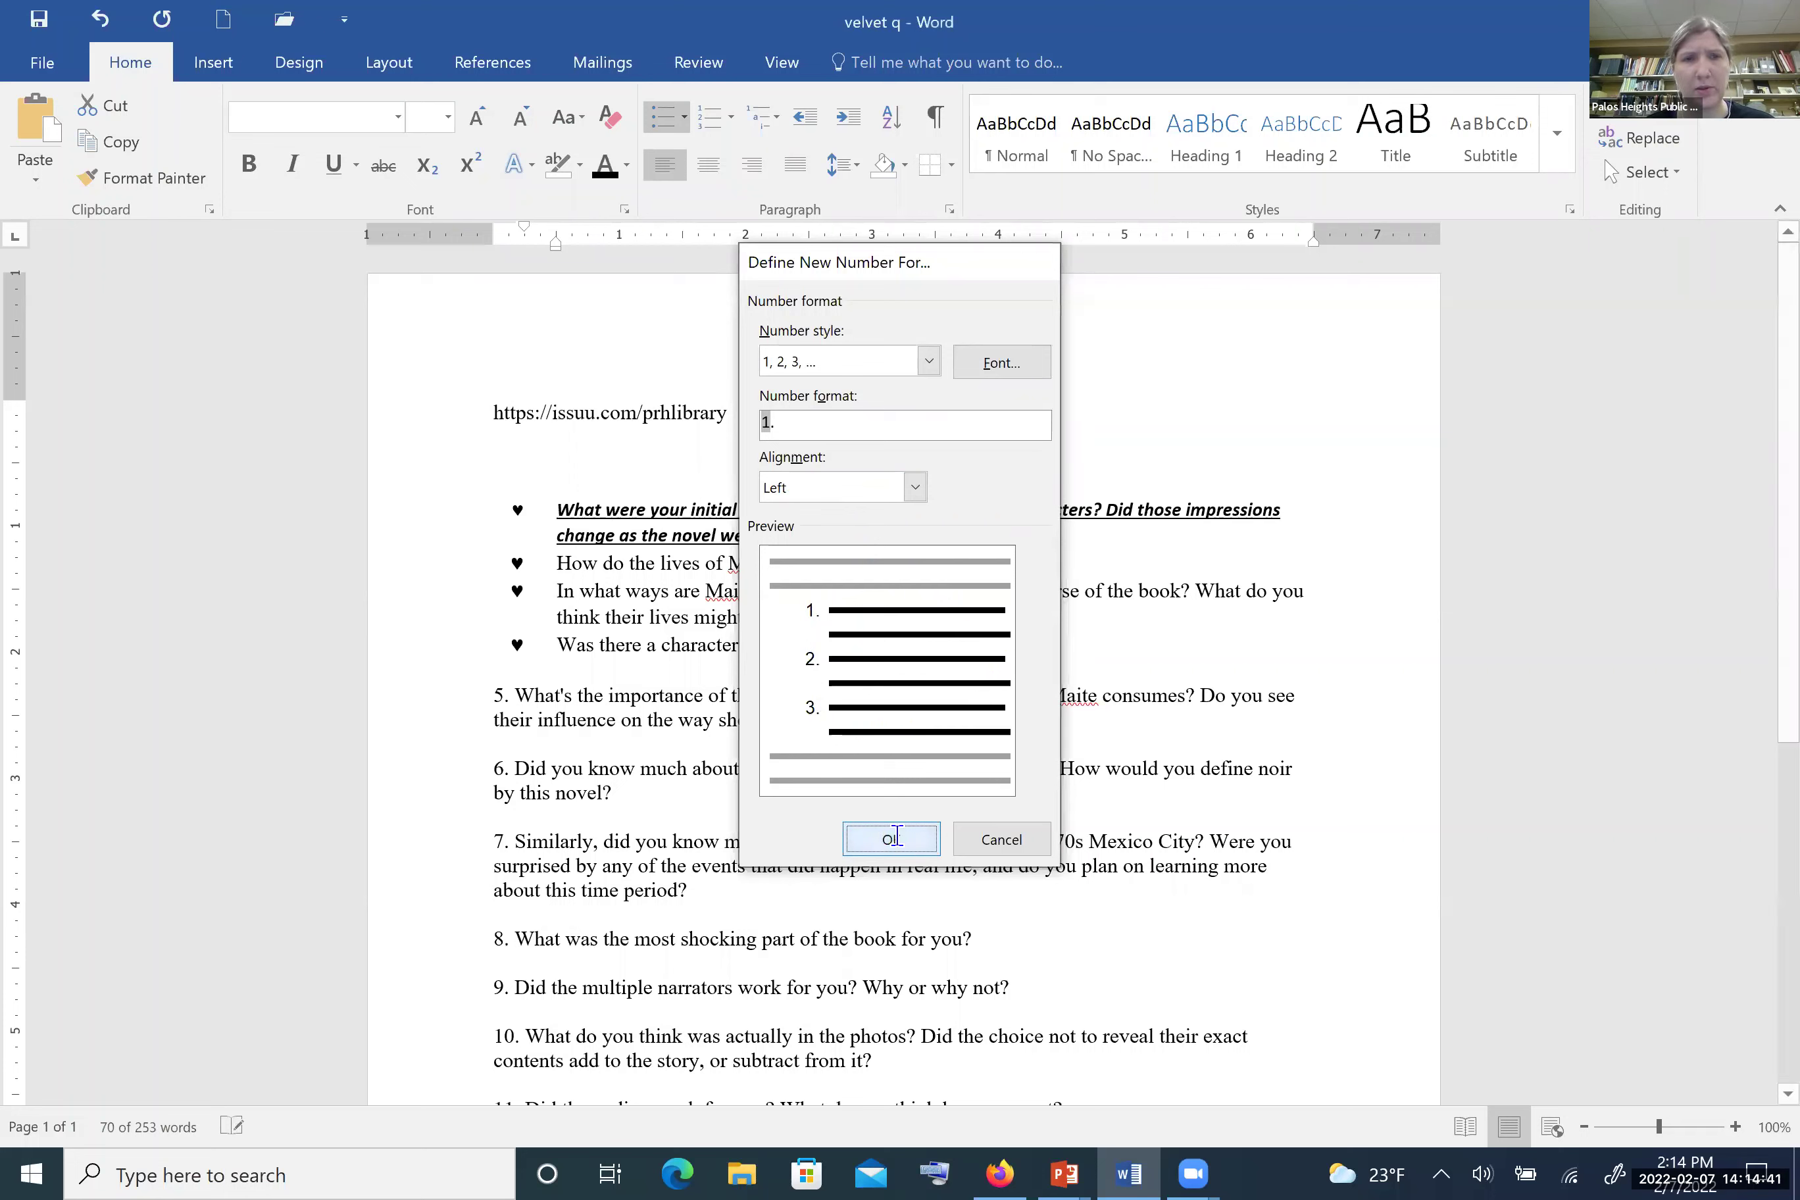
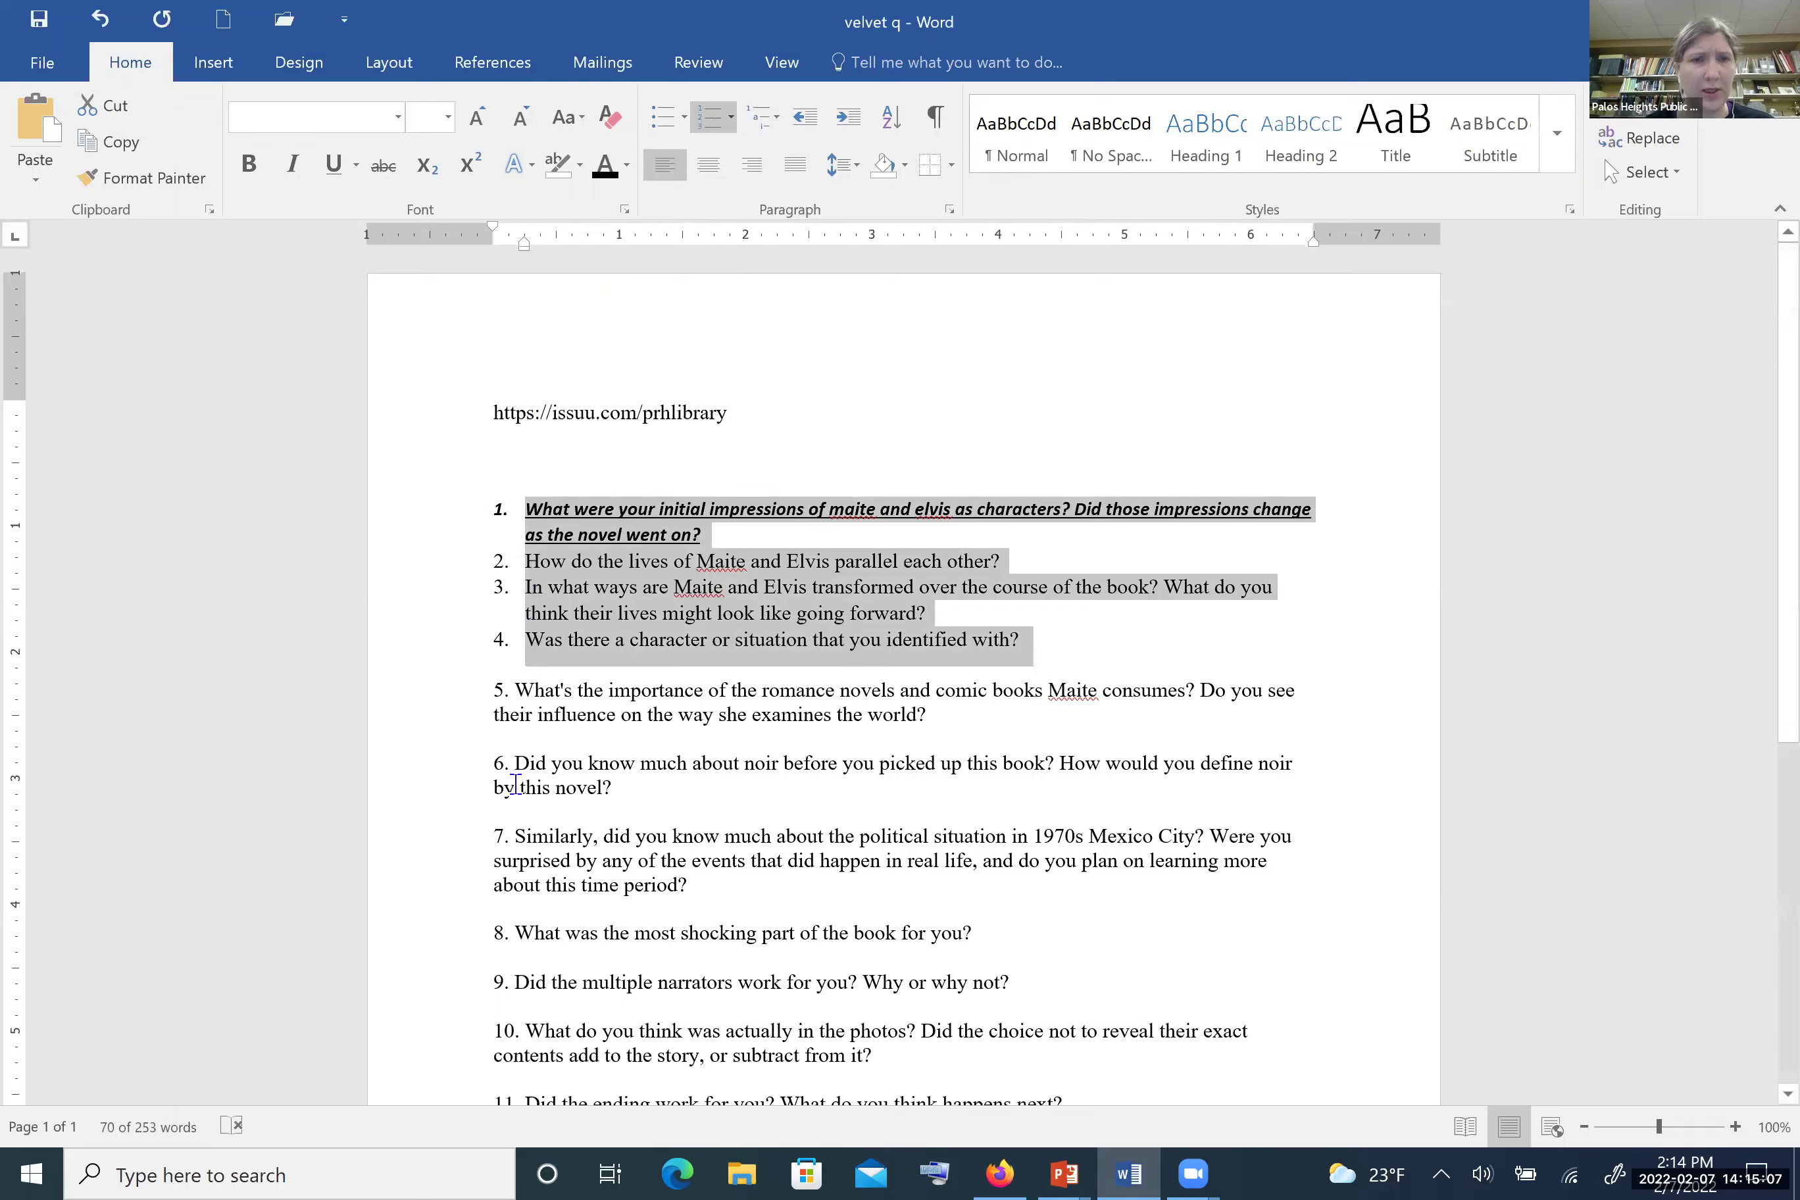
# Step: Examine the multilevel list styles available for the selected questions 1 to 4
pyautogui.click(788, 1030)
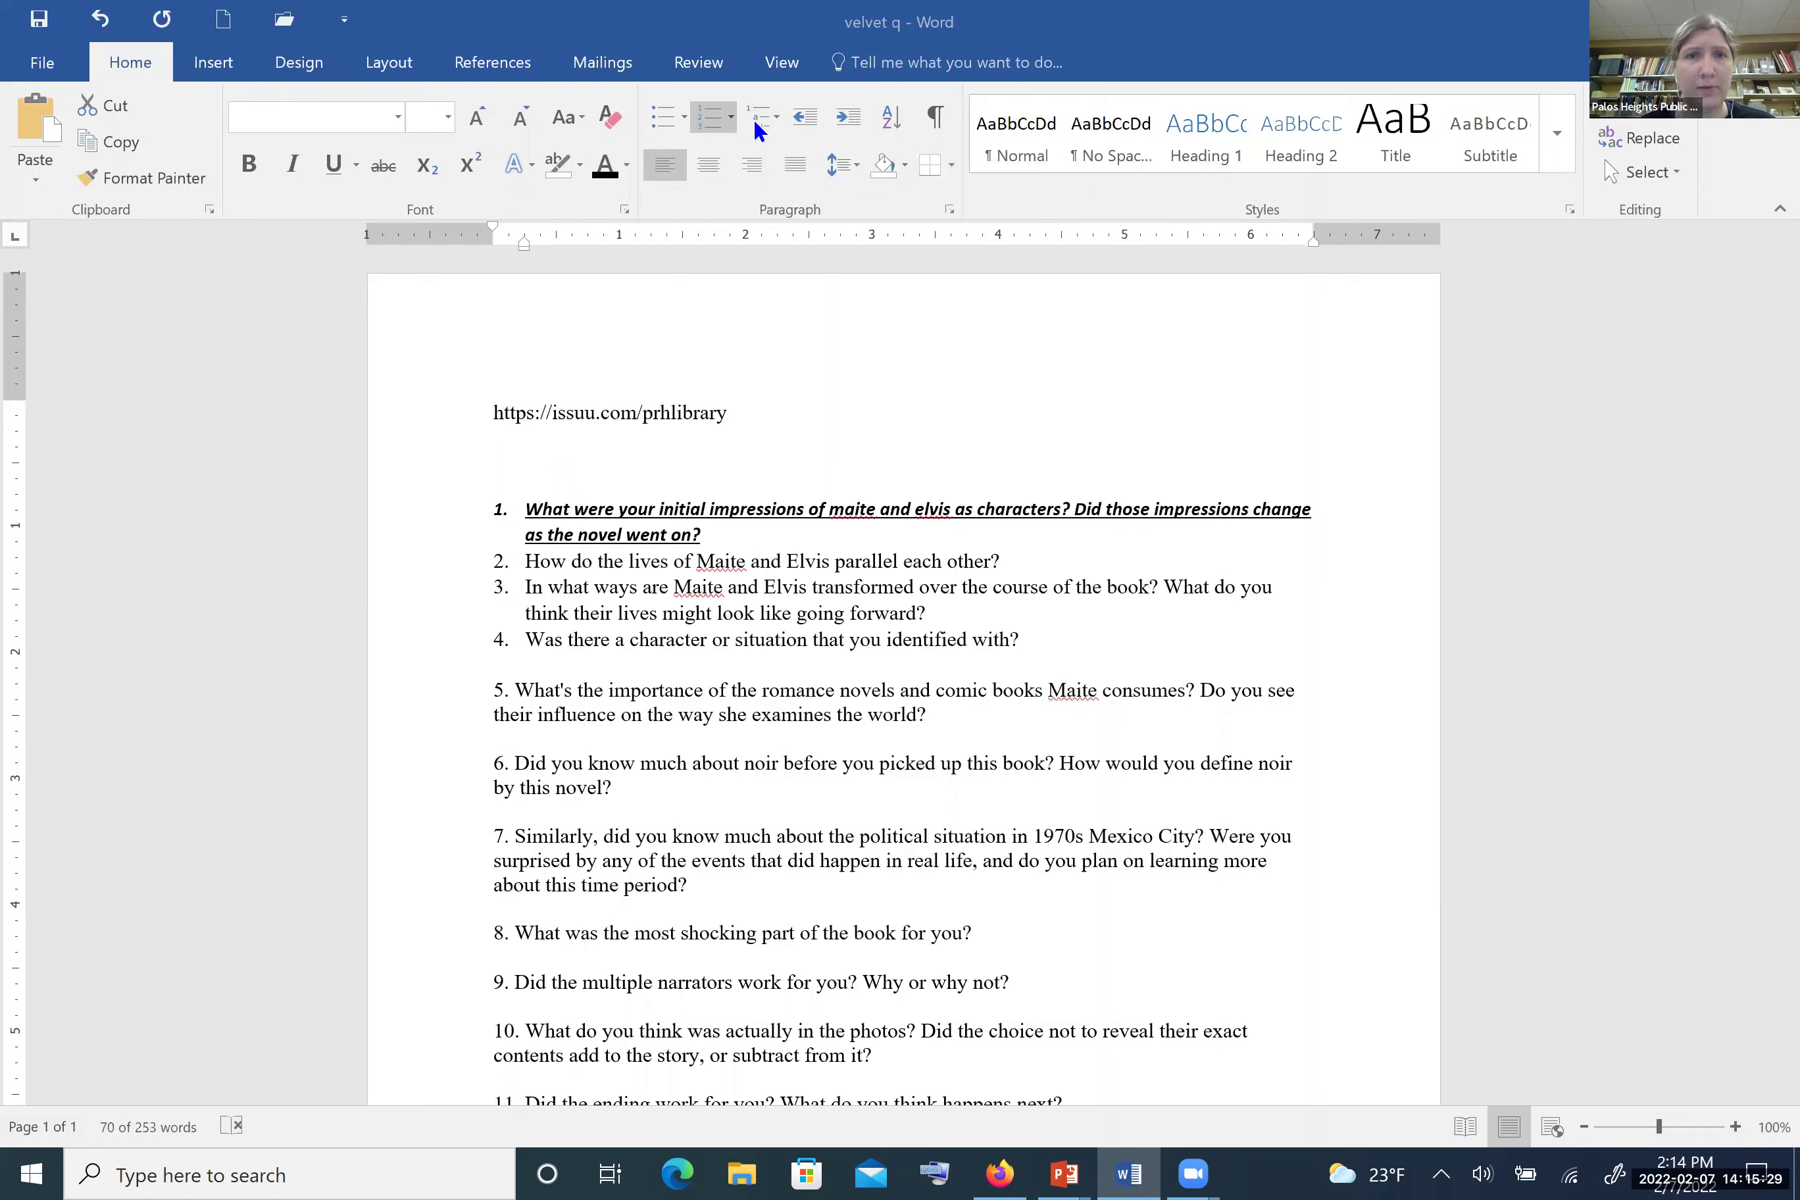
pyautogui.hotkey('alt', 'Tab')
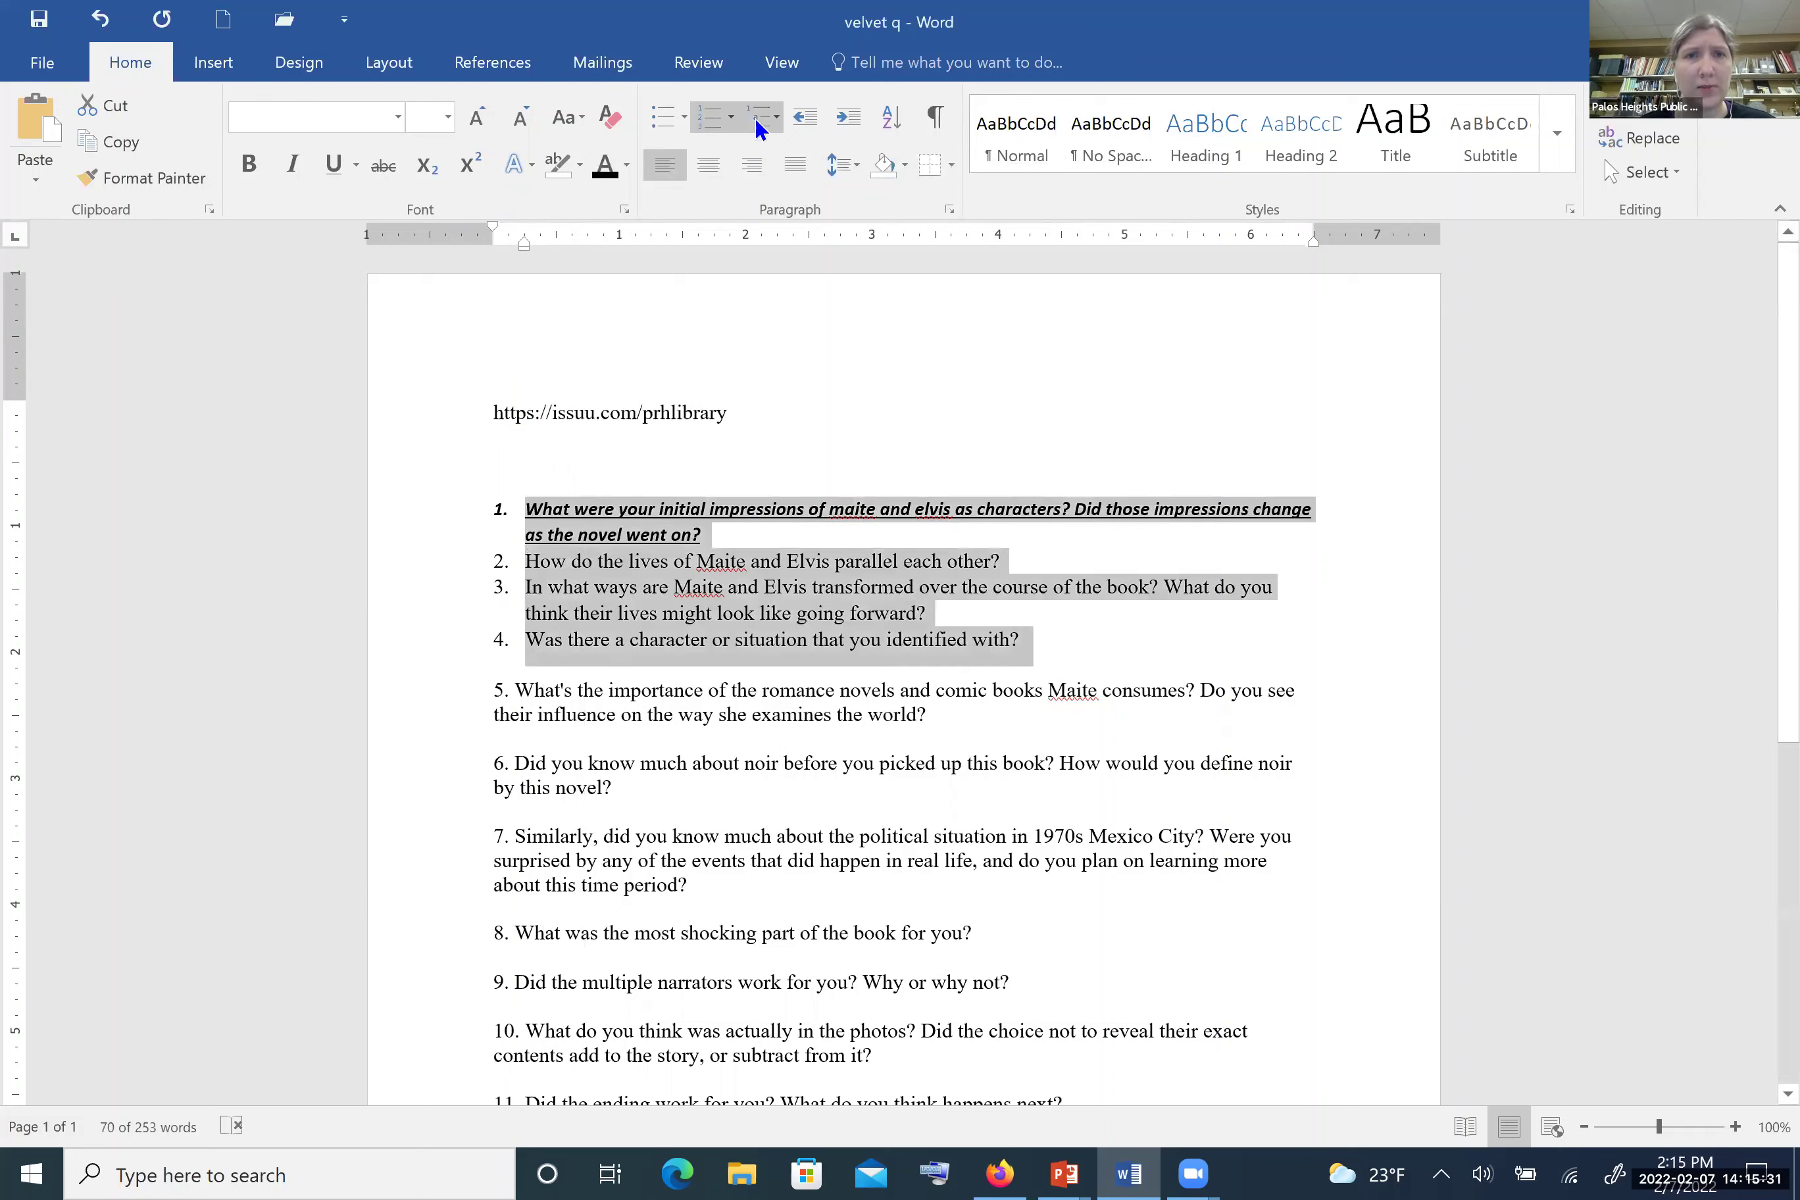
pyautogui.click(774, 118)
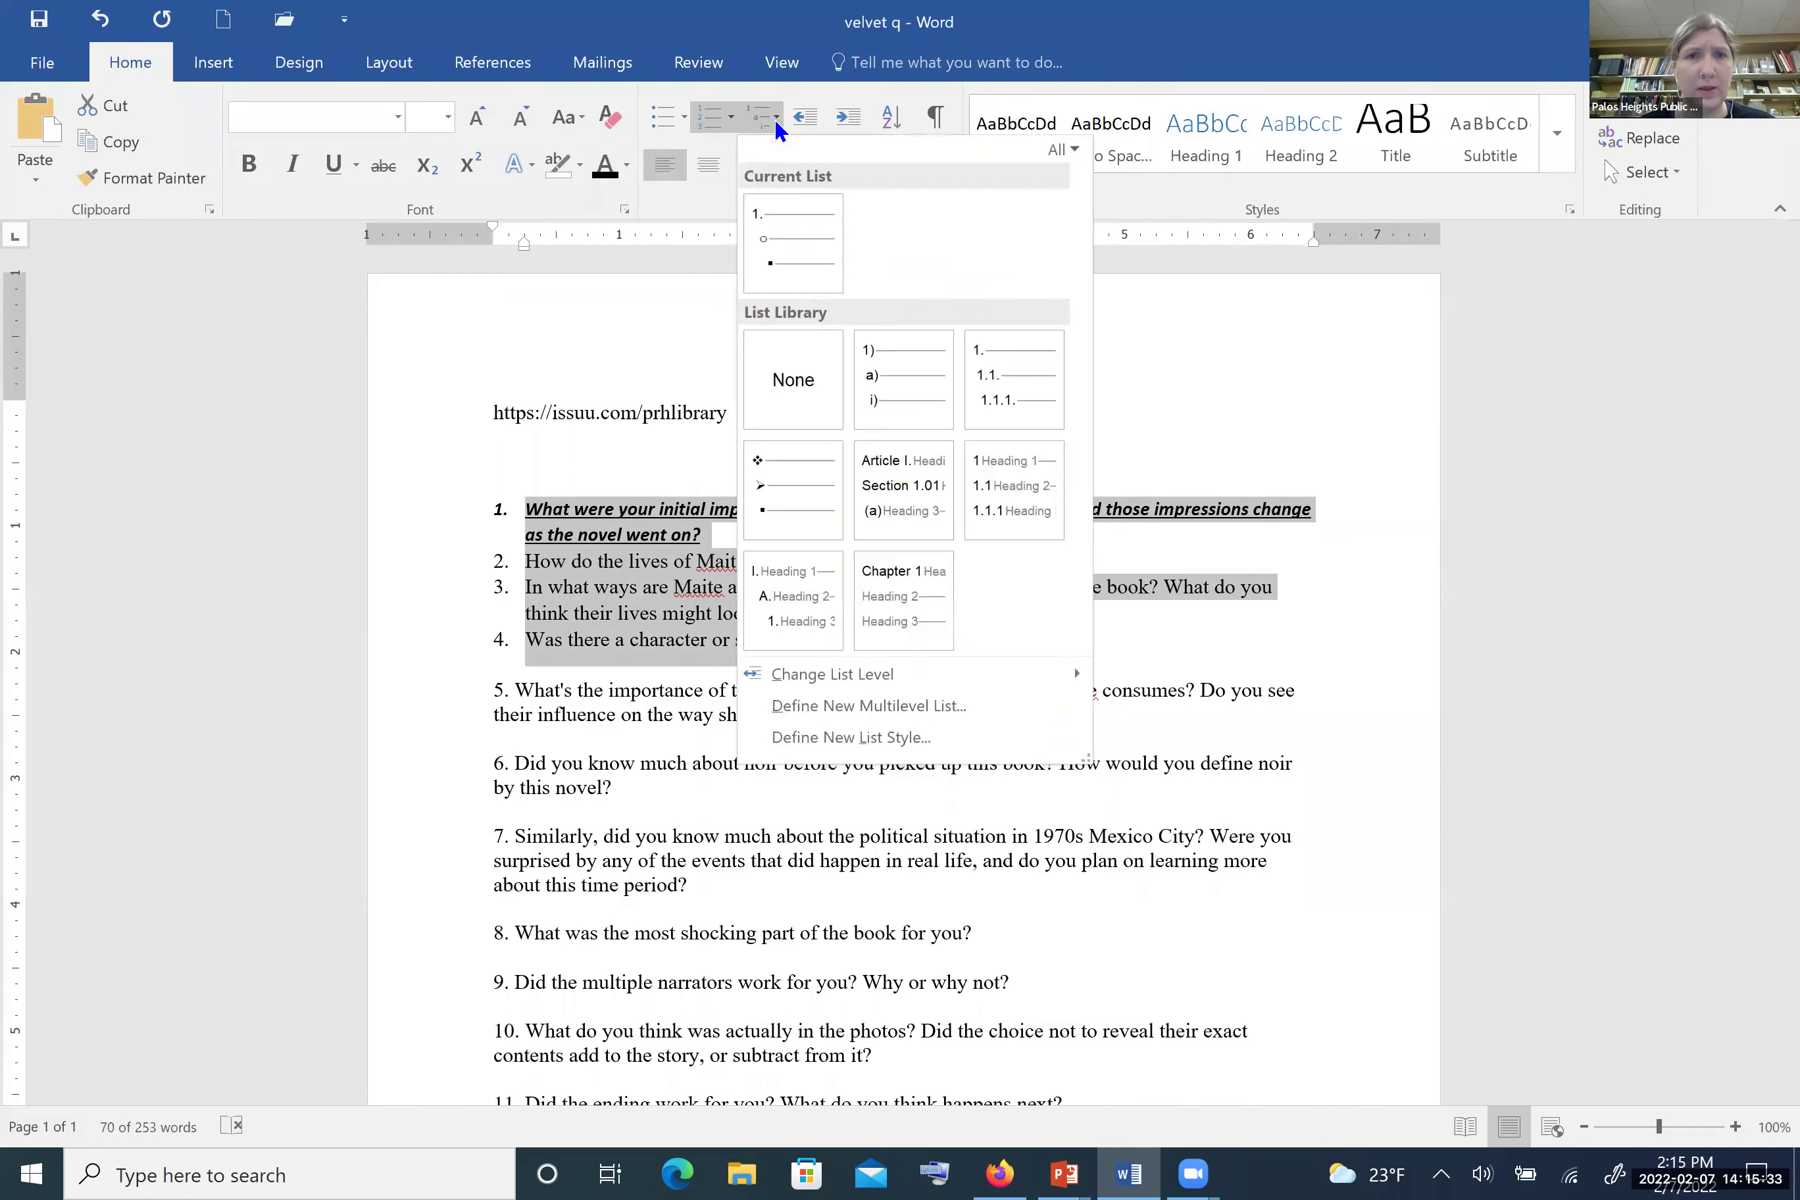
pyautogui.moveTo(795, 213)
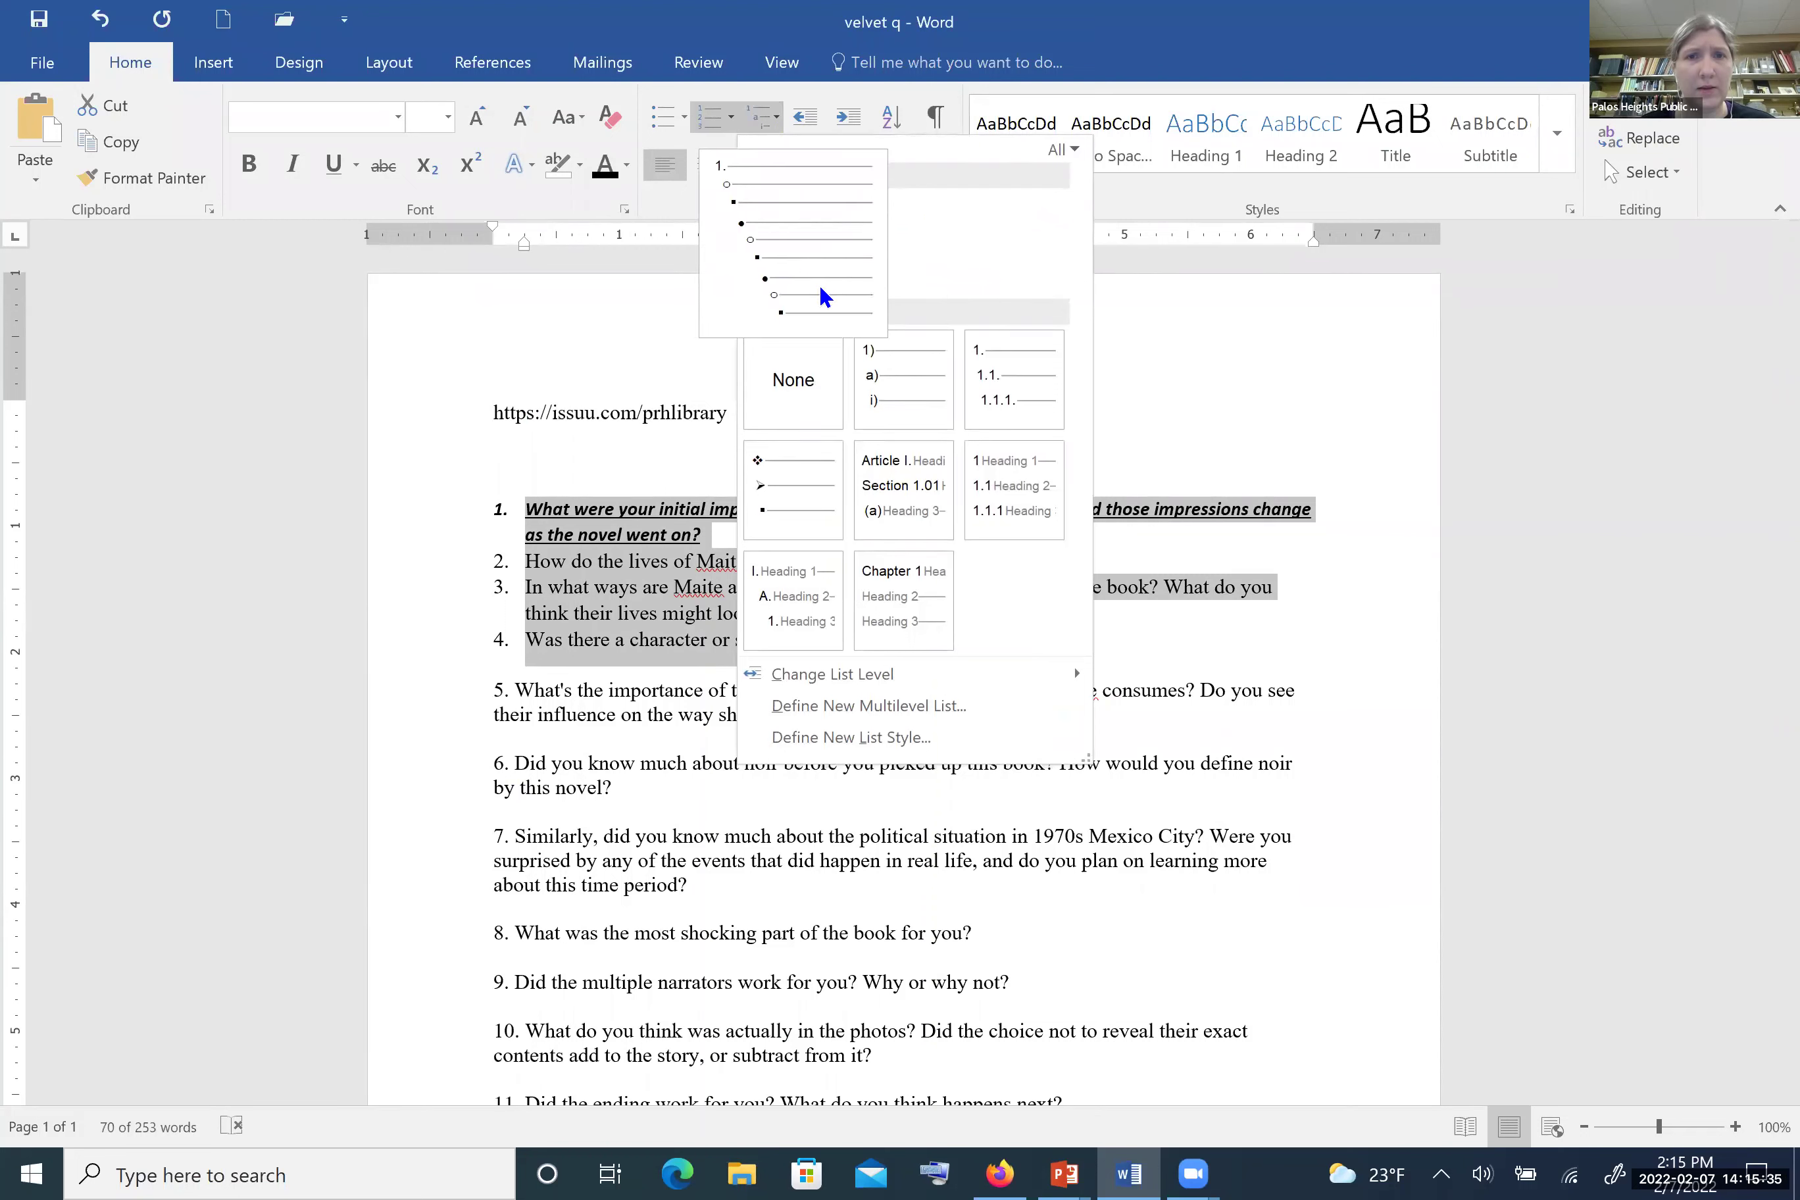
pyautogui.moveTo(879, 364)
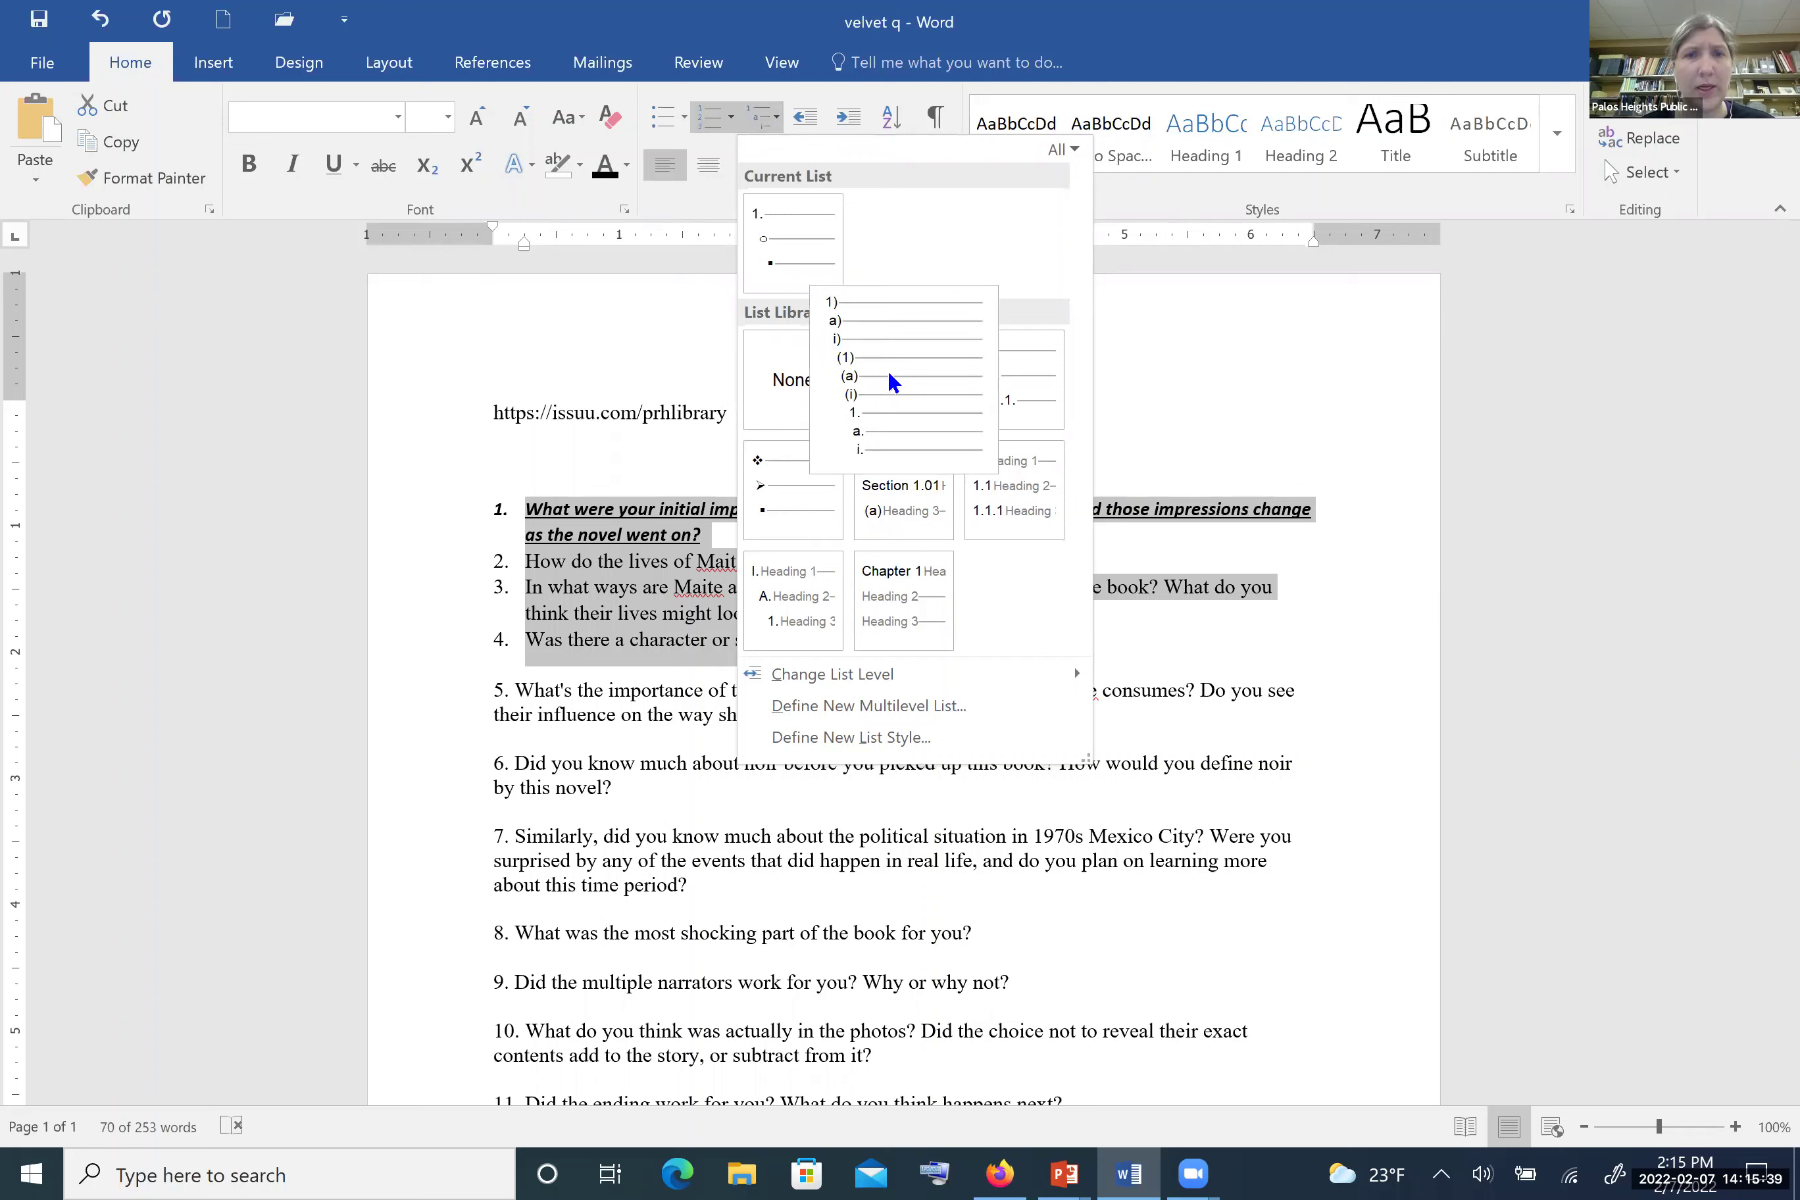
pyautogui.moveTo(928, 457)
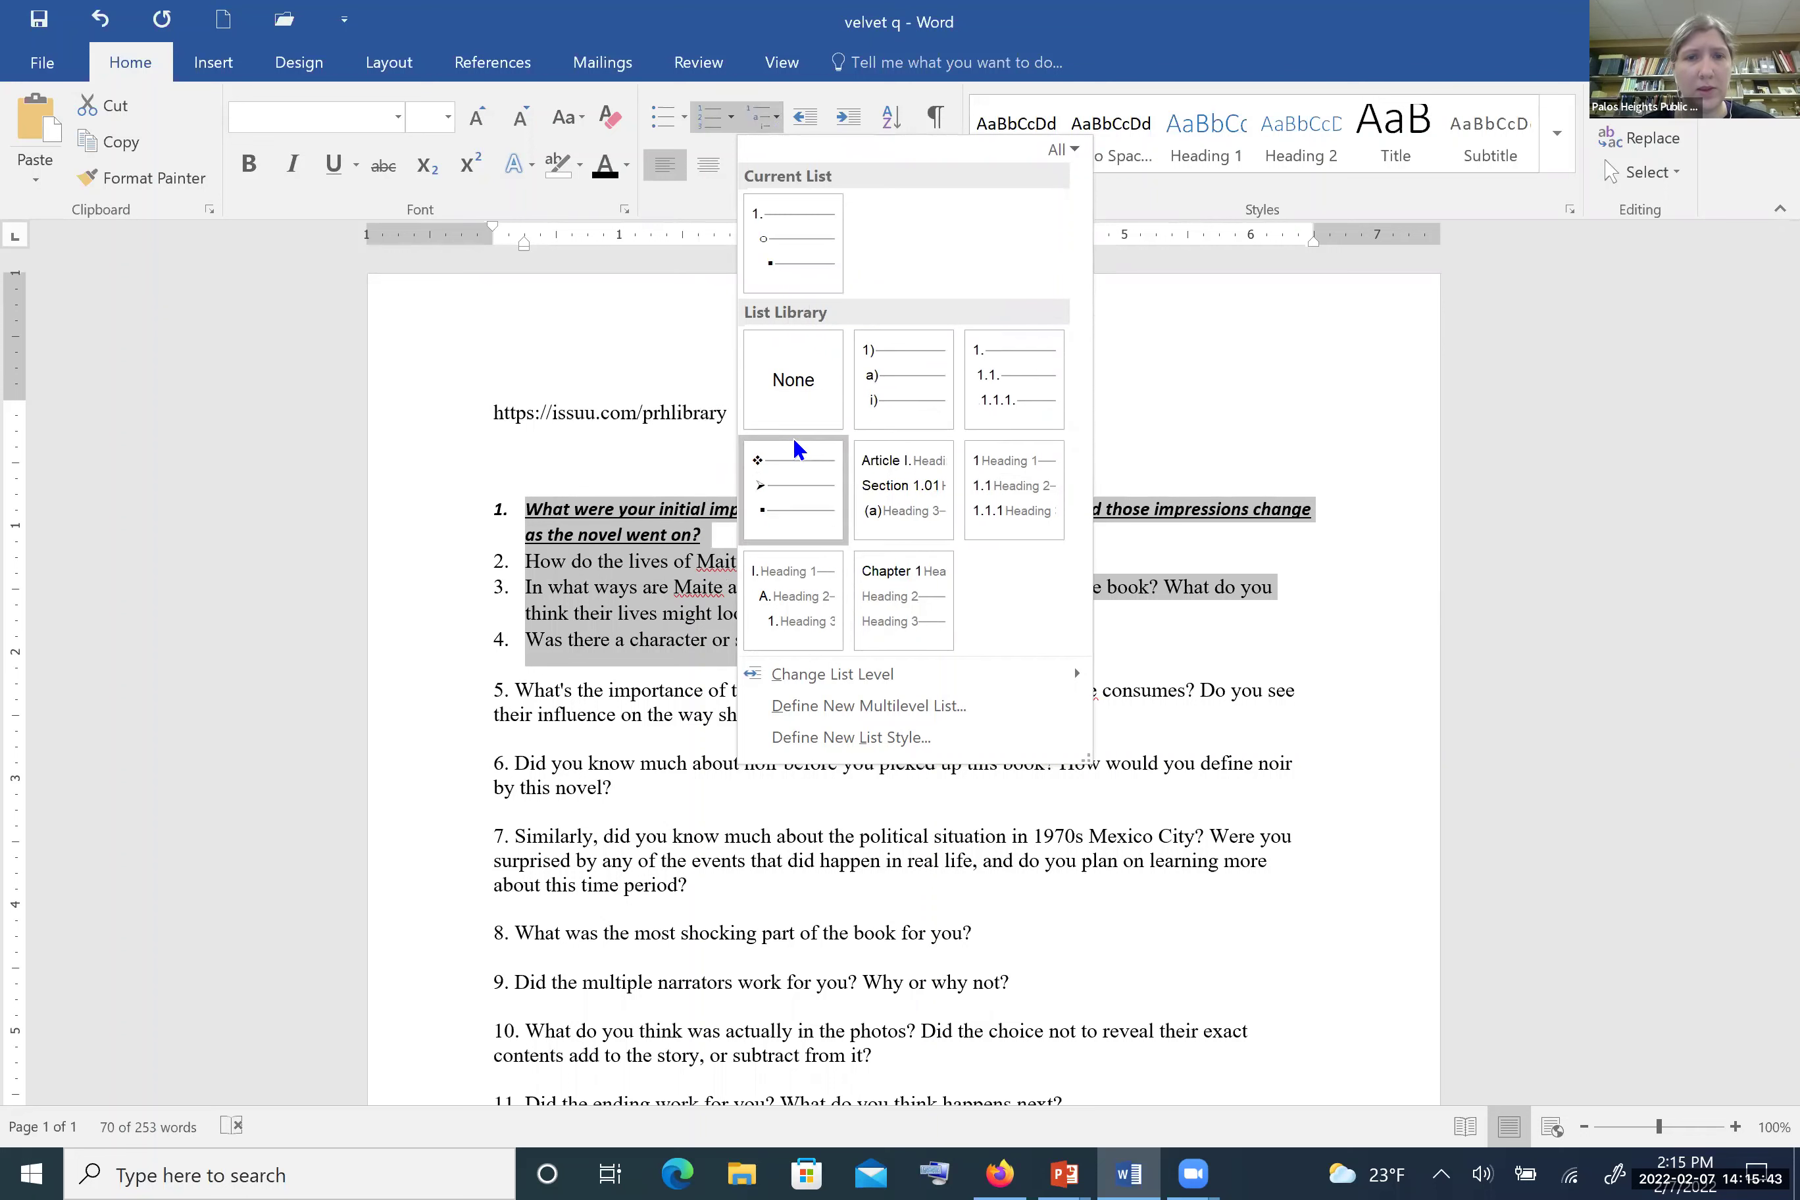
pyautogui.moveTo(993, 469)
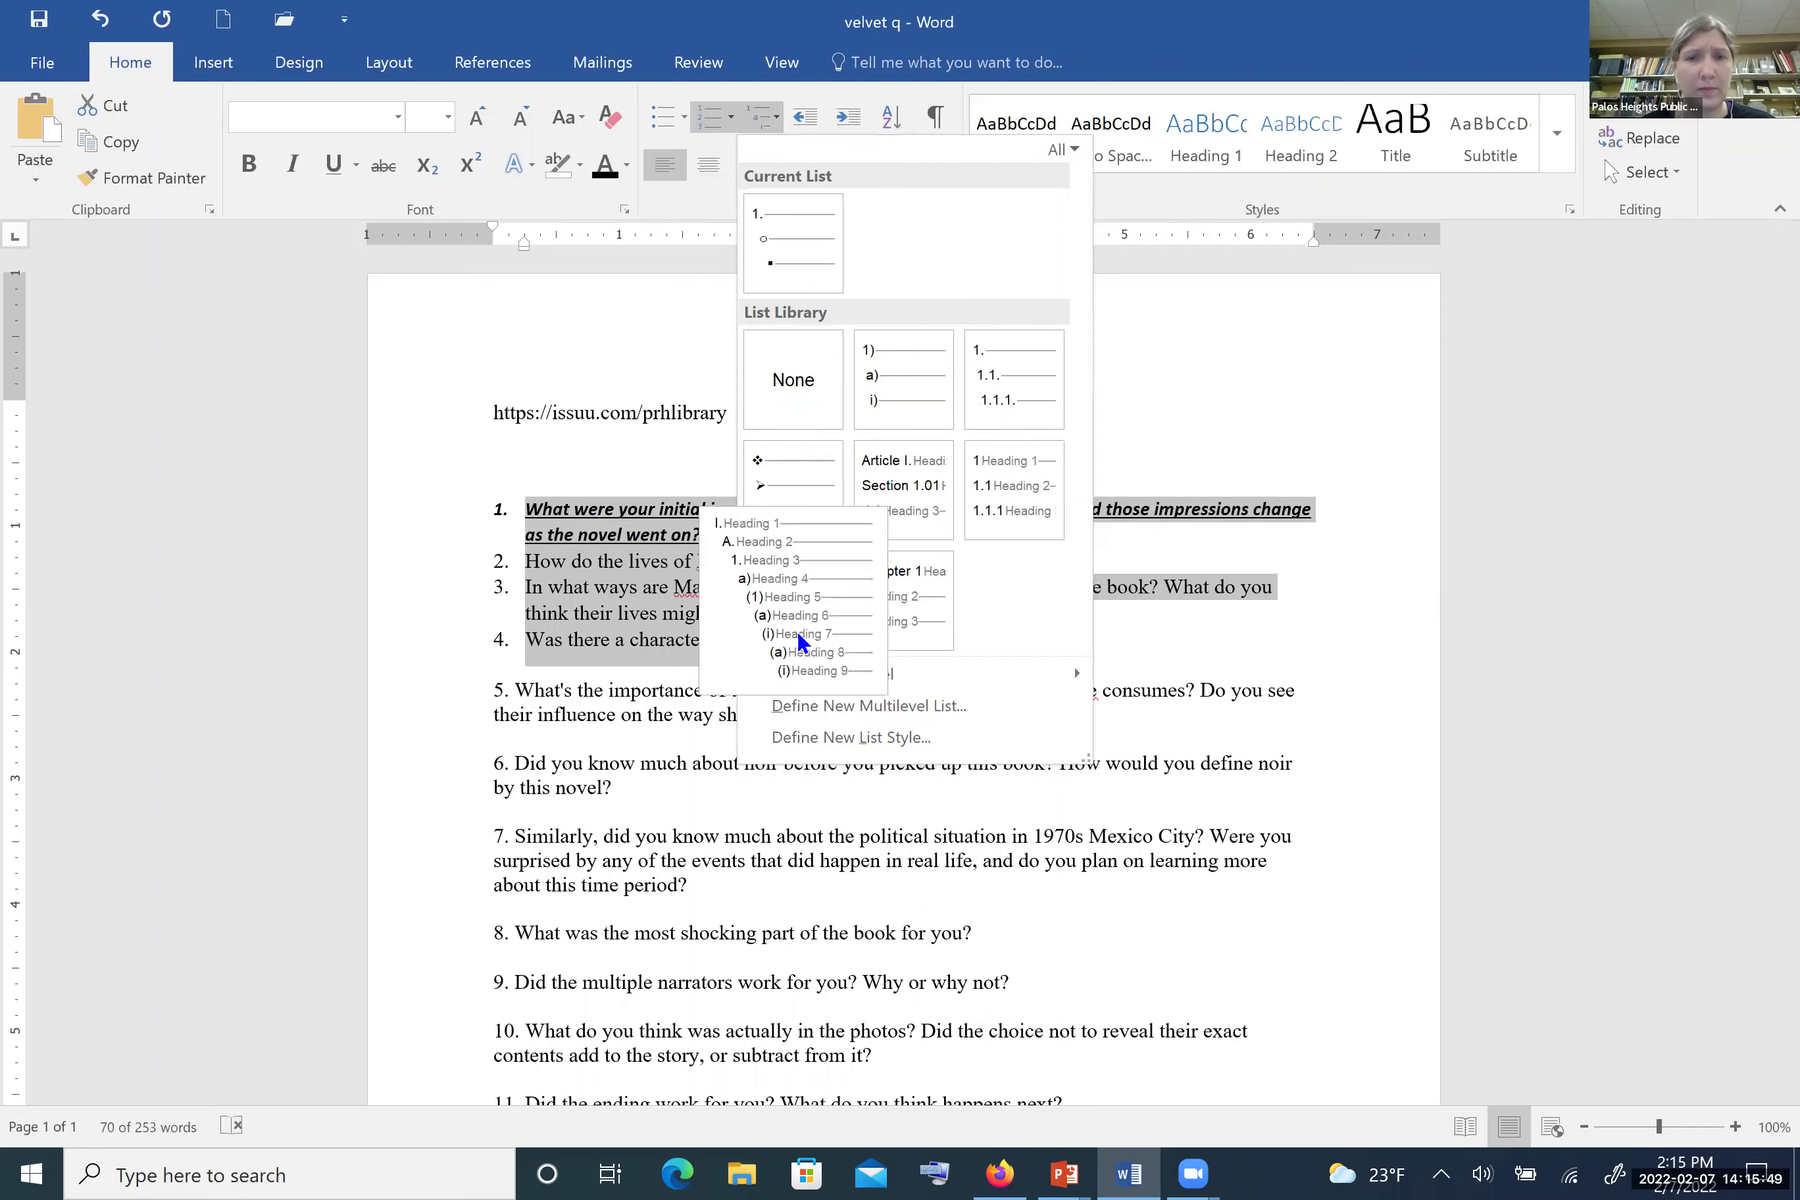
# Step: Review the number styles for level 1 in the Define New Multilevel List settings and leave without applying anything
pyautogui.click(883, 705)
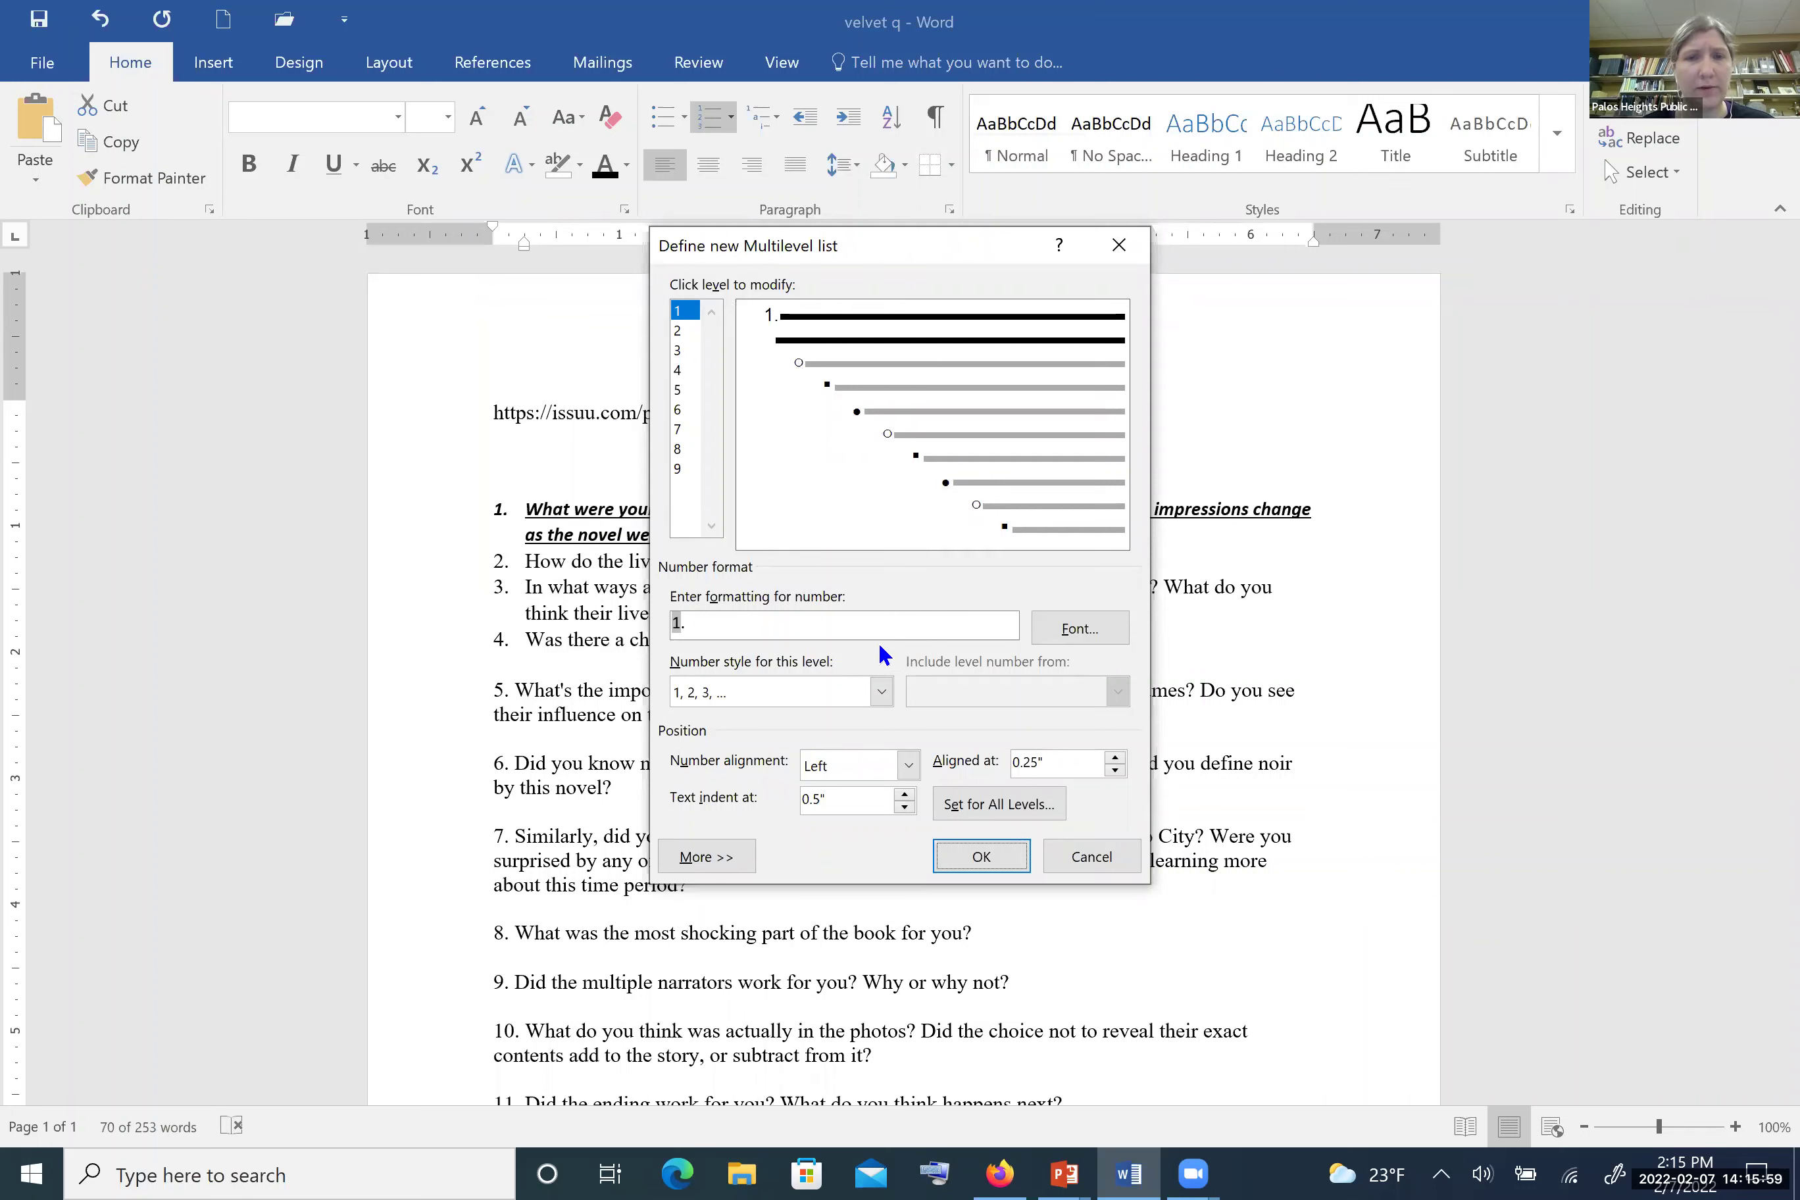
pyautogui.click(873, 695)
pyautogui.moveTo(877, 736); pyautogui.dragTo(856, 779)
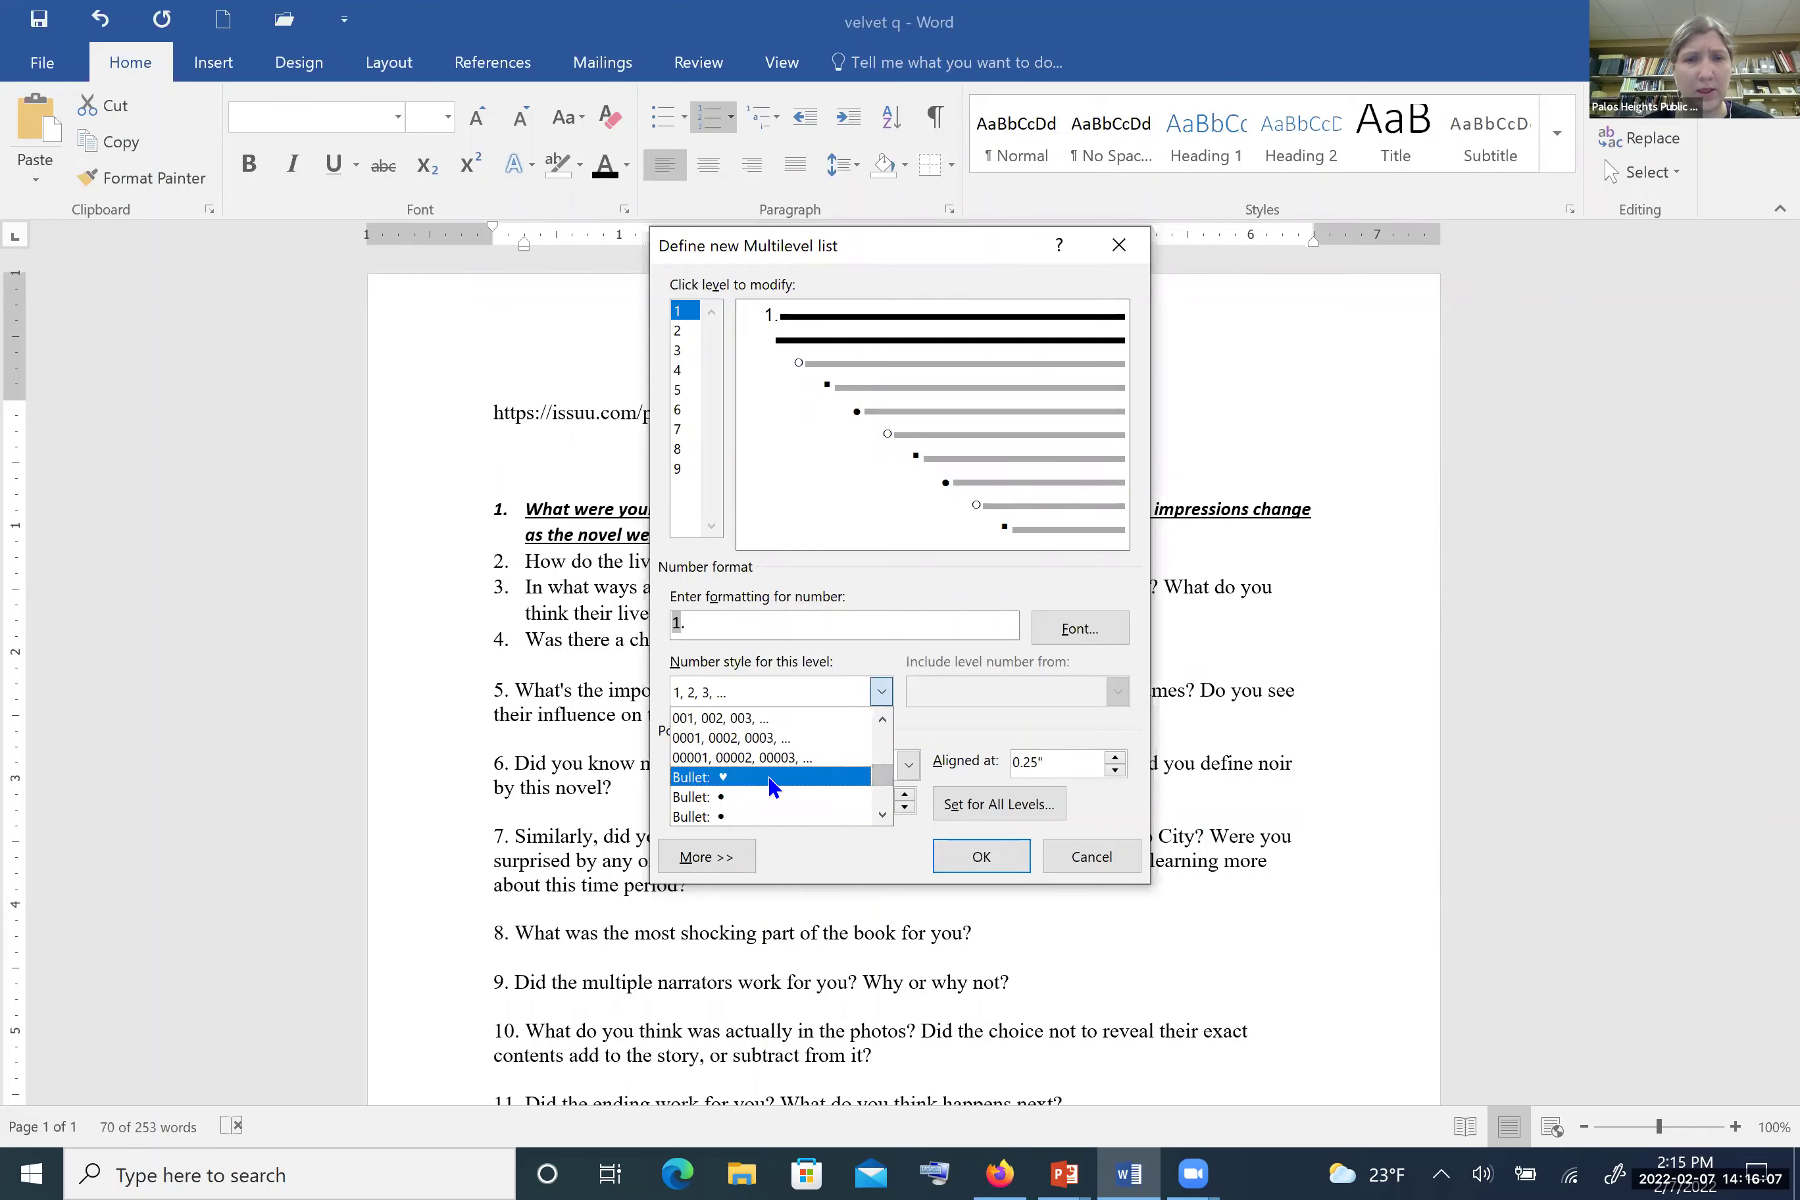
pyautogui.click(883, 689)
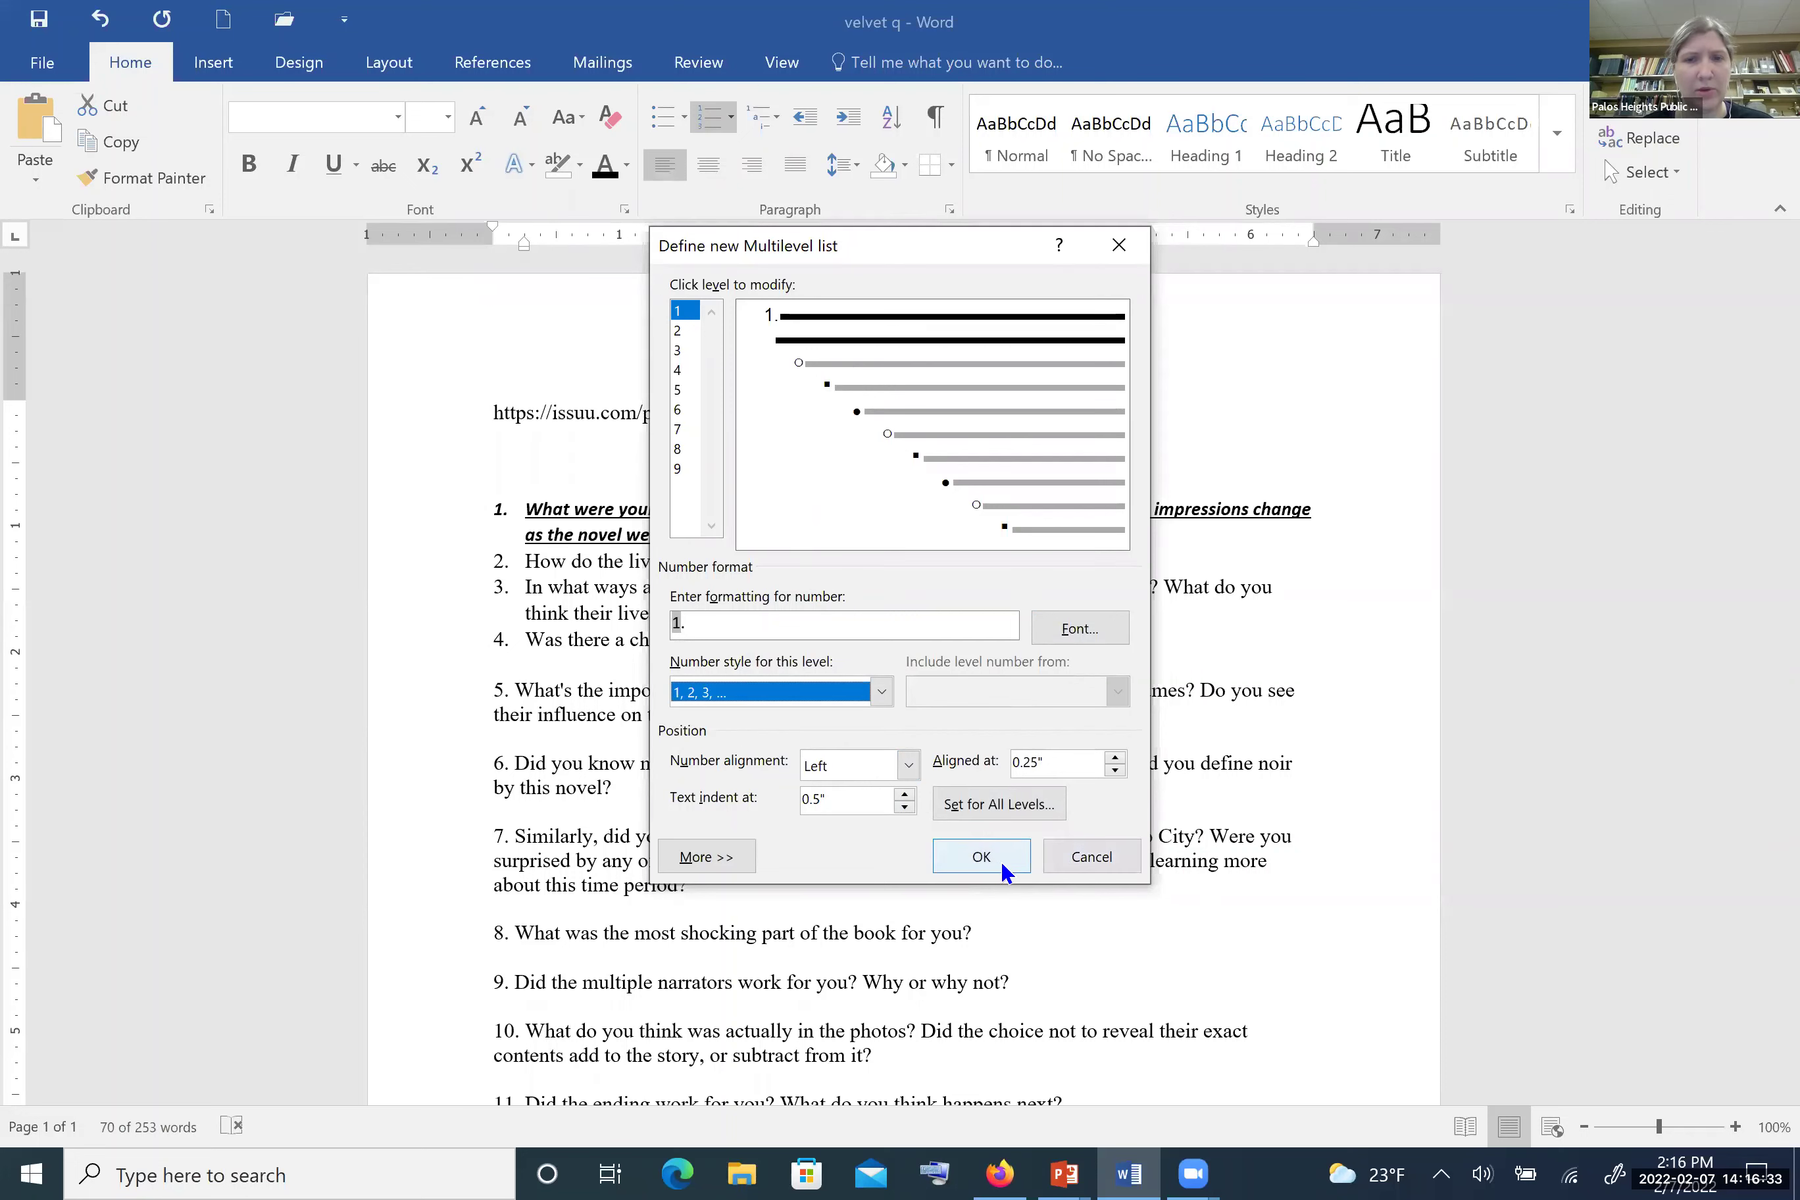
pyautogui.click(1073, 856)
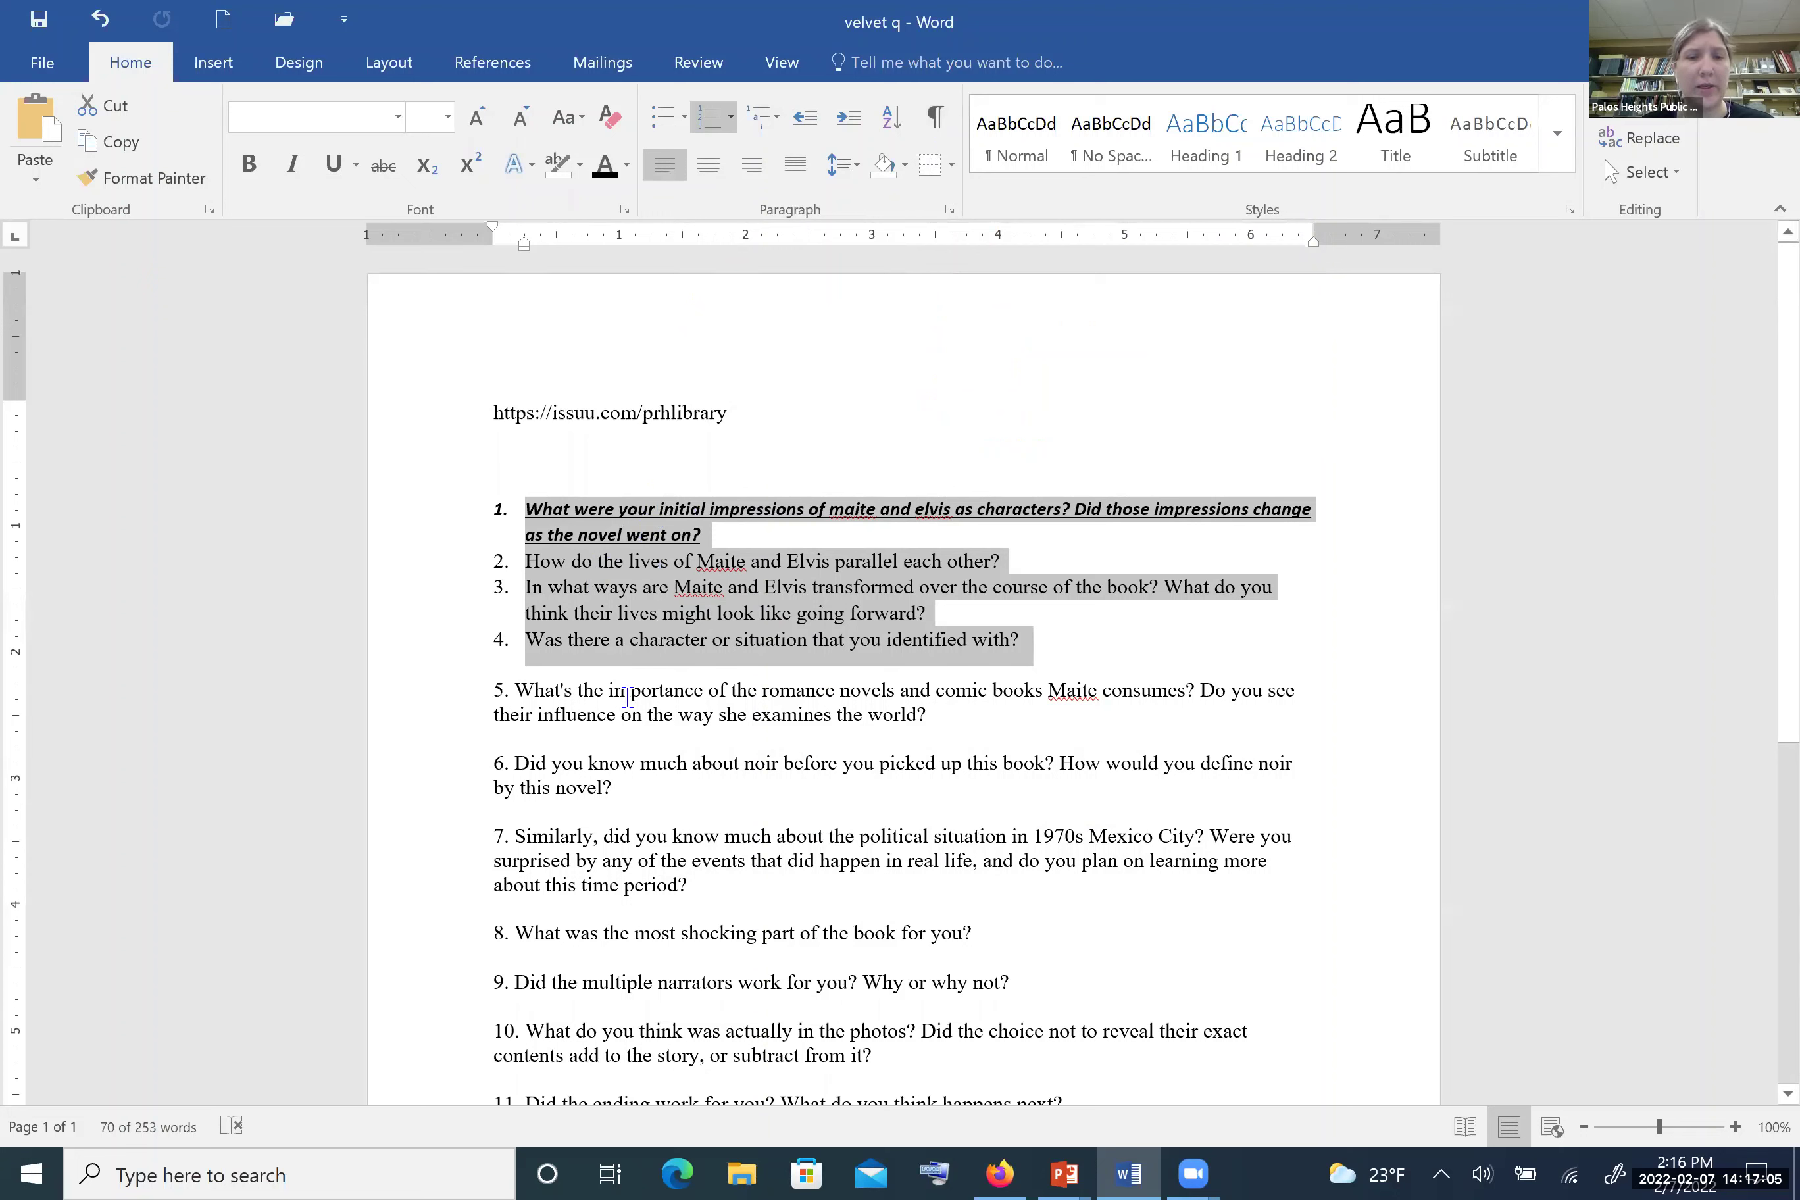
# Step: Show the formatting marks, look through the whole document with them on, and hide them again
pyautogui.click(928, 129)
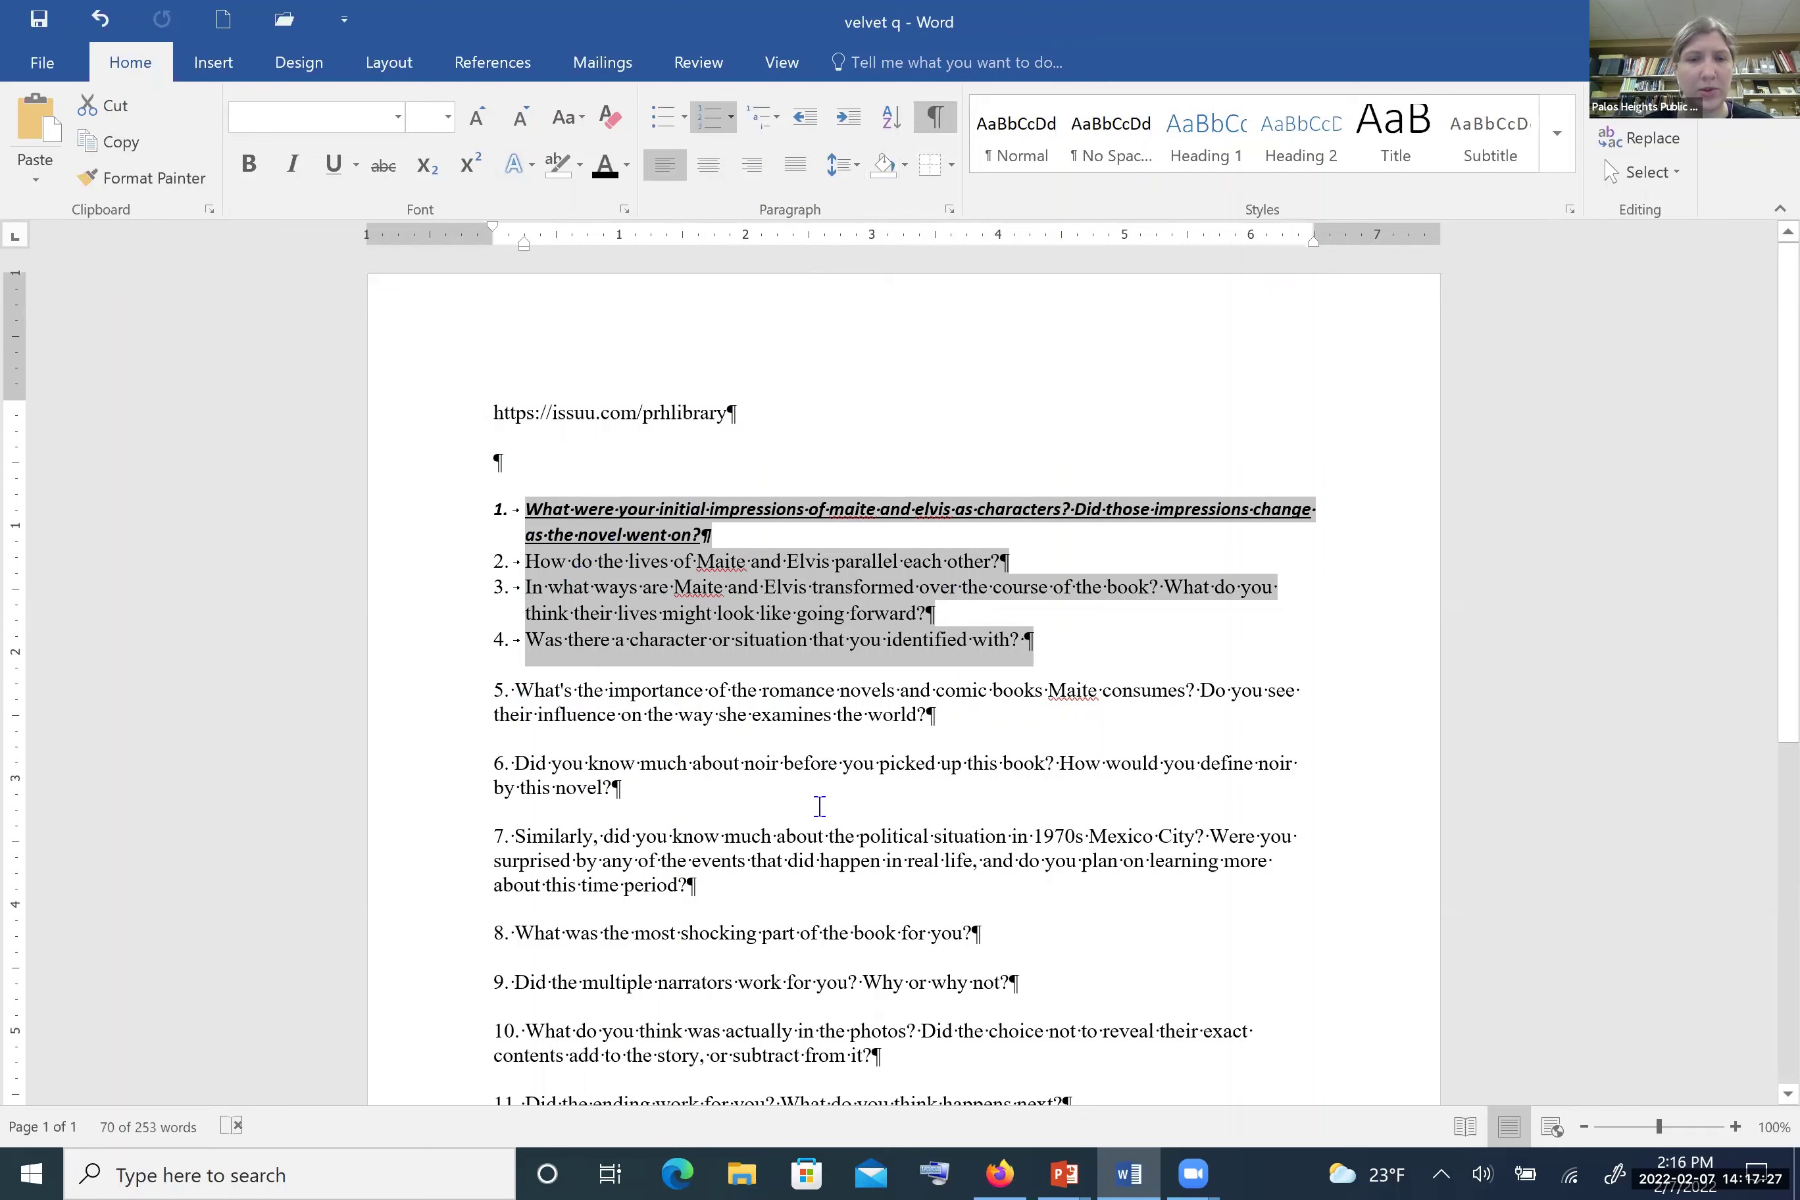
pyautogui.scroll(-1, 866, 859)
pyautogui.scroll(-5, 867, 859)
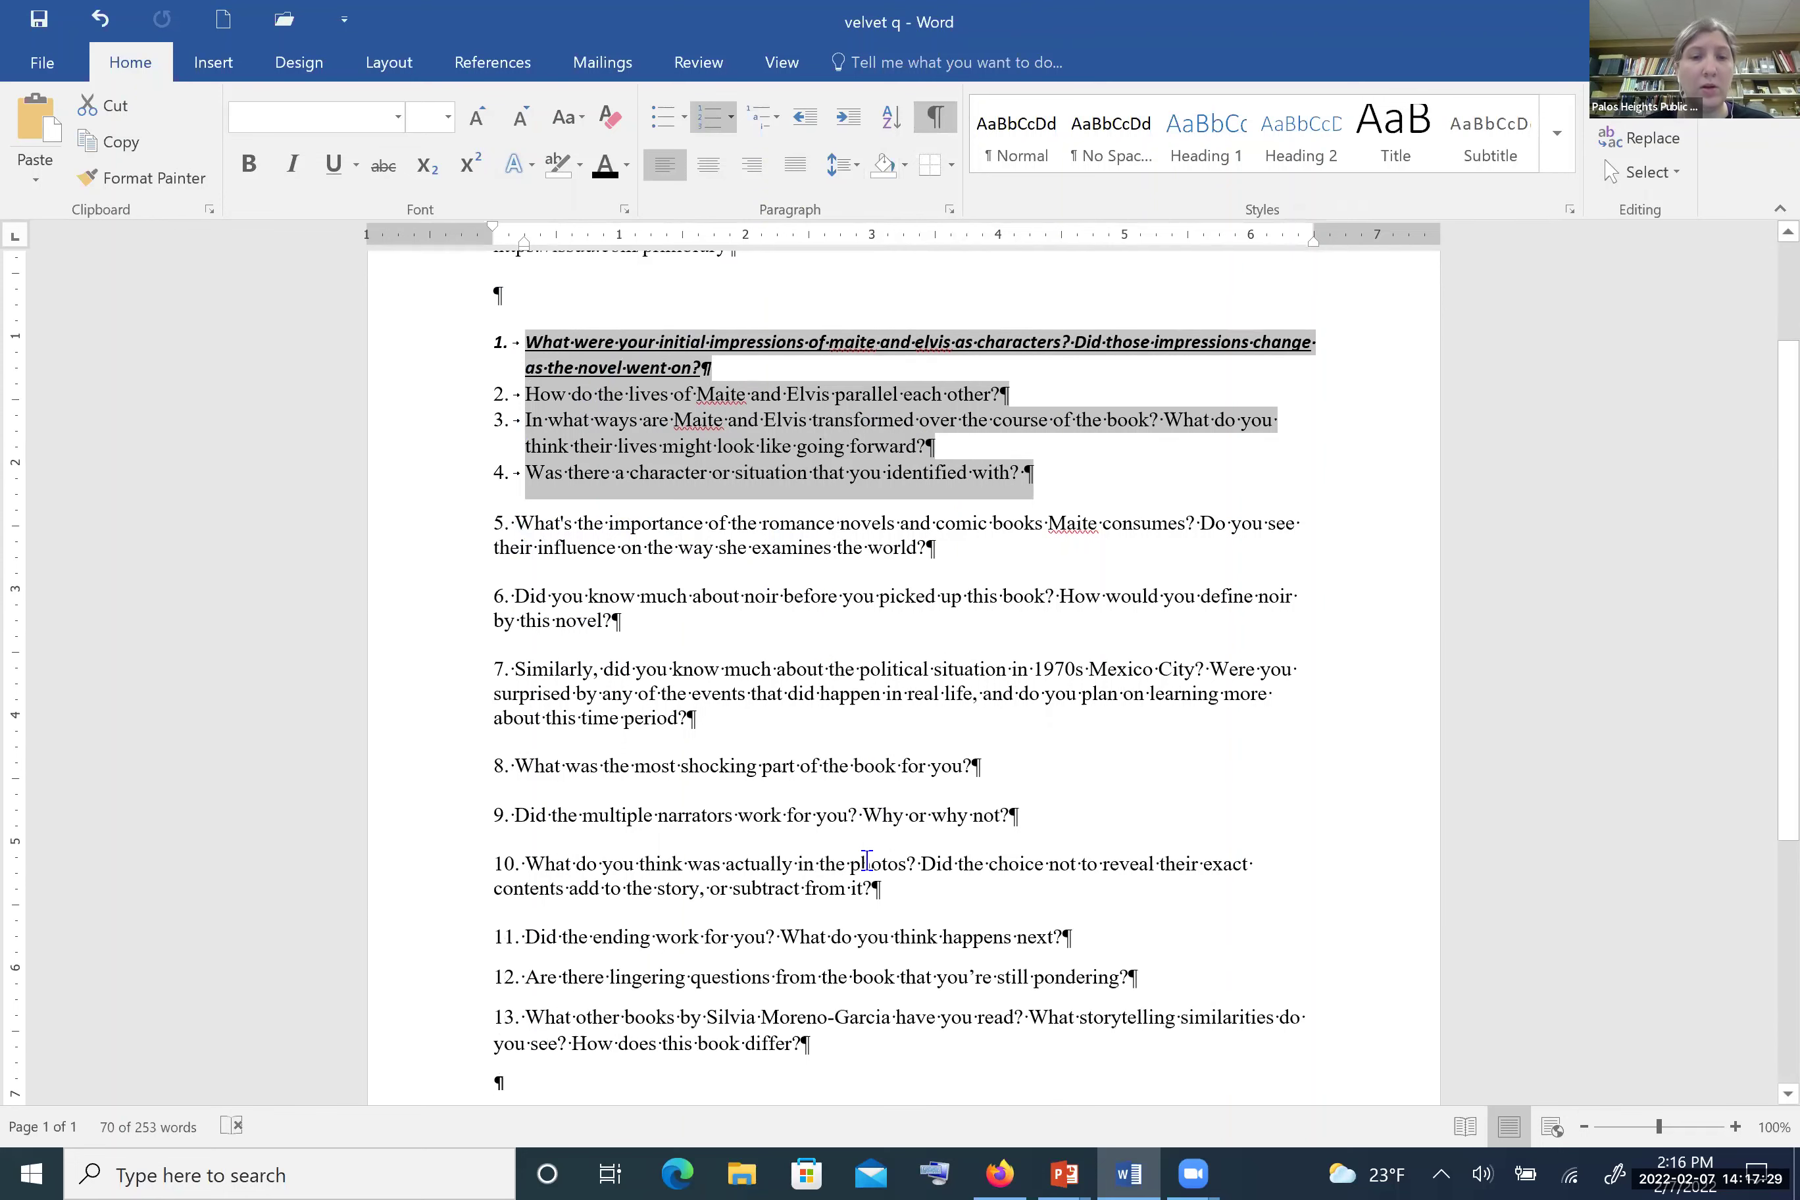
pyautogui.scroll(-2, 844, 838)
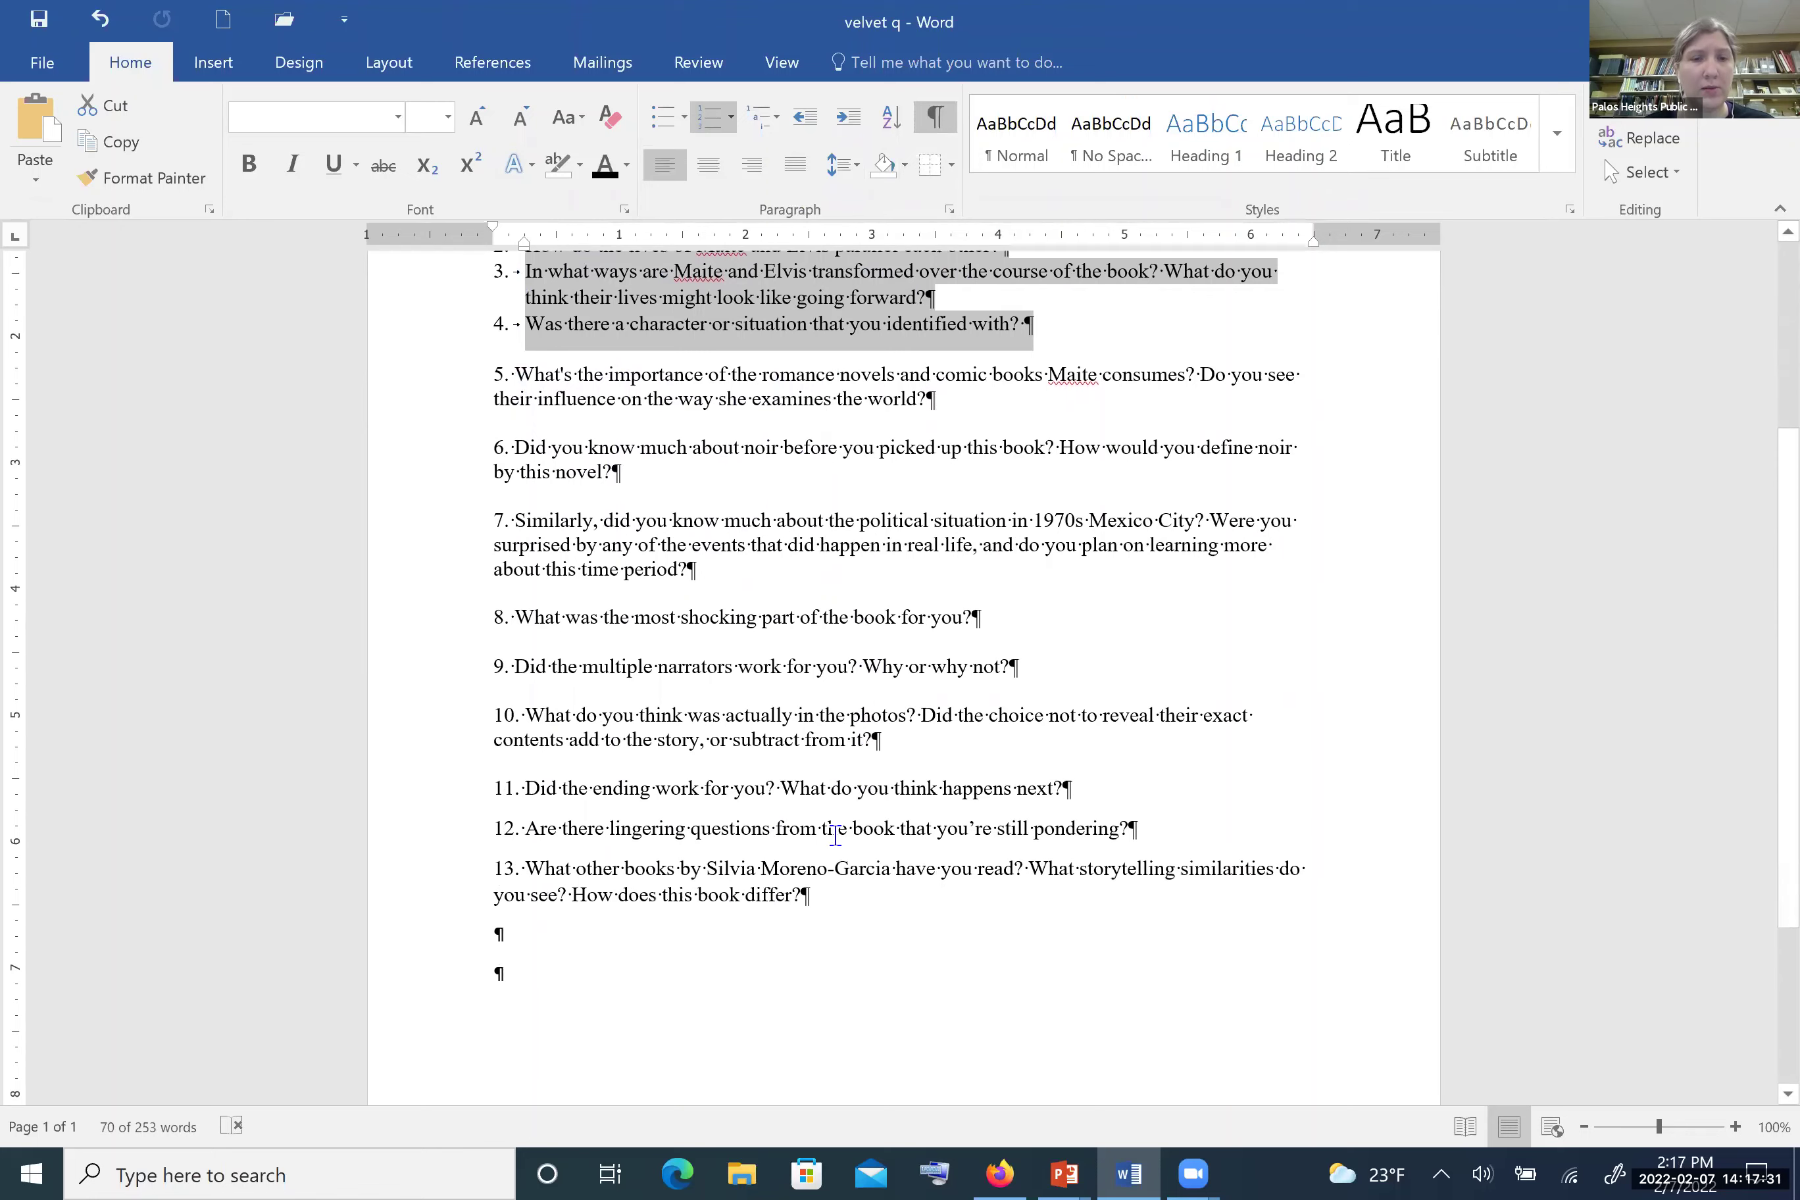
pyautogui.scroll(-1, 731, 837)
pyautogui.scroll(1, 731, 837)
pyautogui.scroll(8, 731, 836)
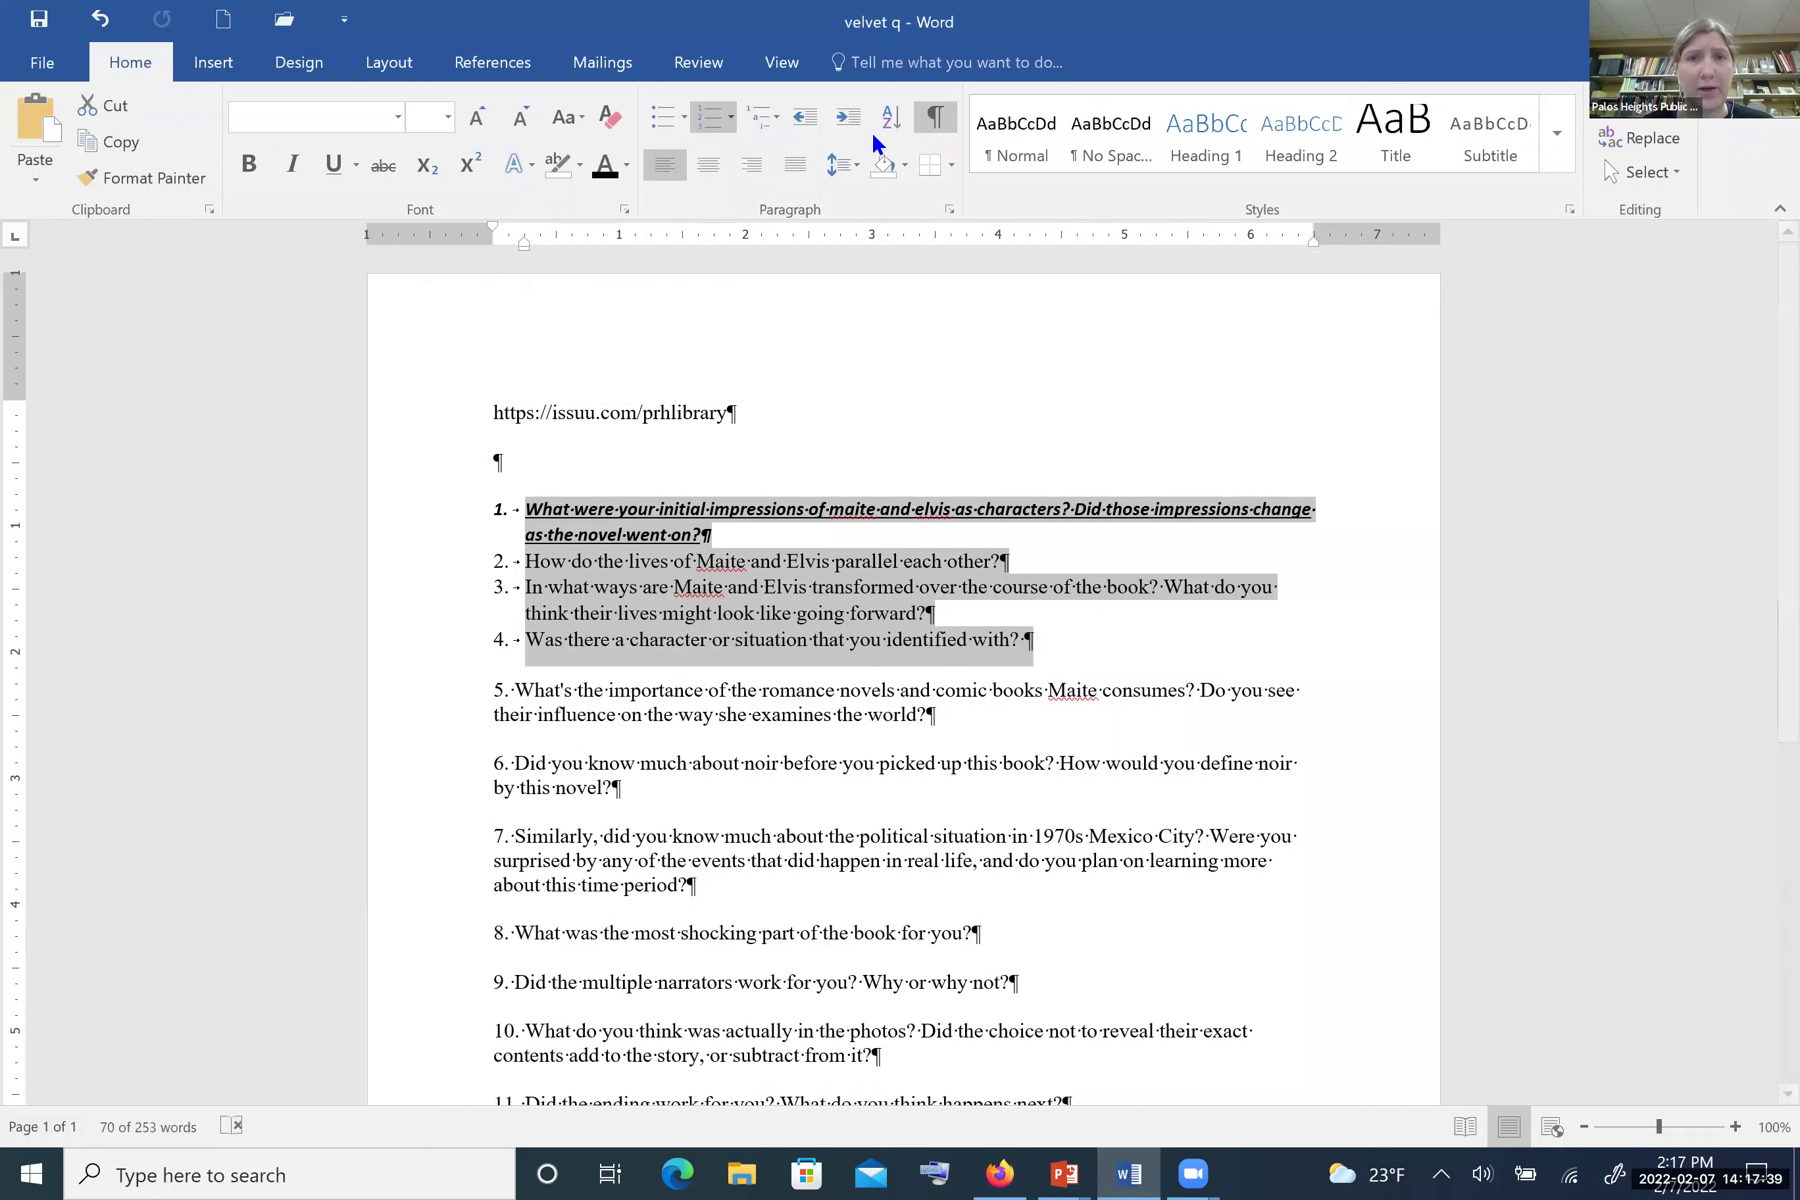
pyautogui.click(938, 118)
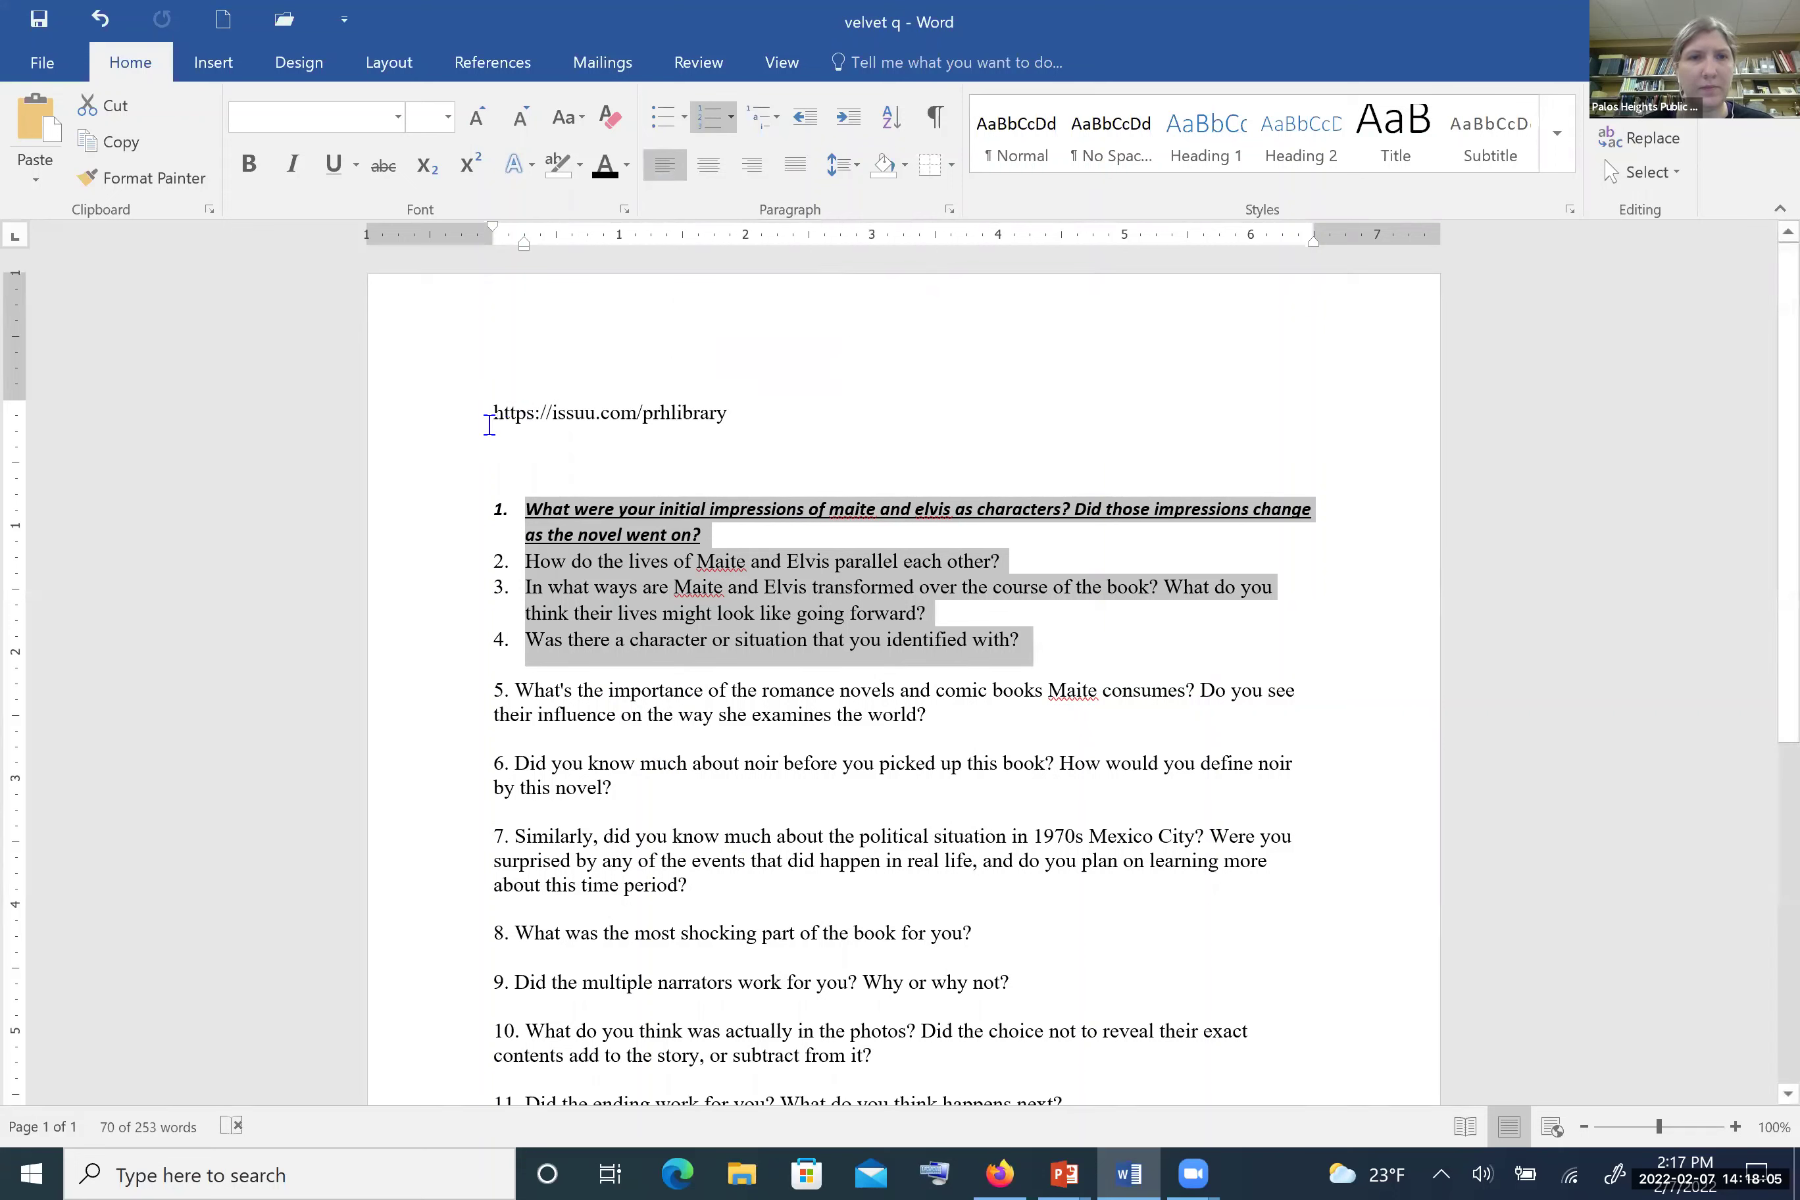
# Step: Enter the word "type" on the blank line above question 1, erase it, and center that empty line
pyautogui.click(499, 458)
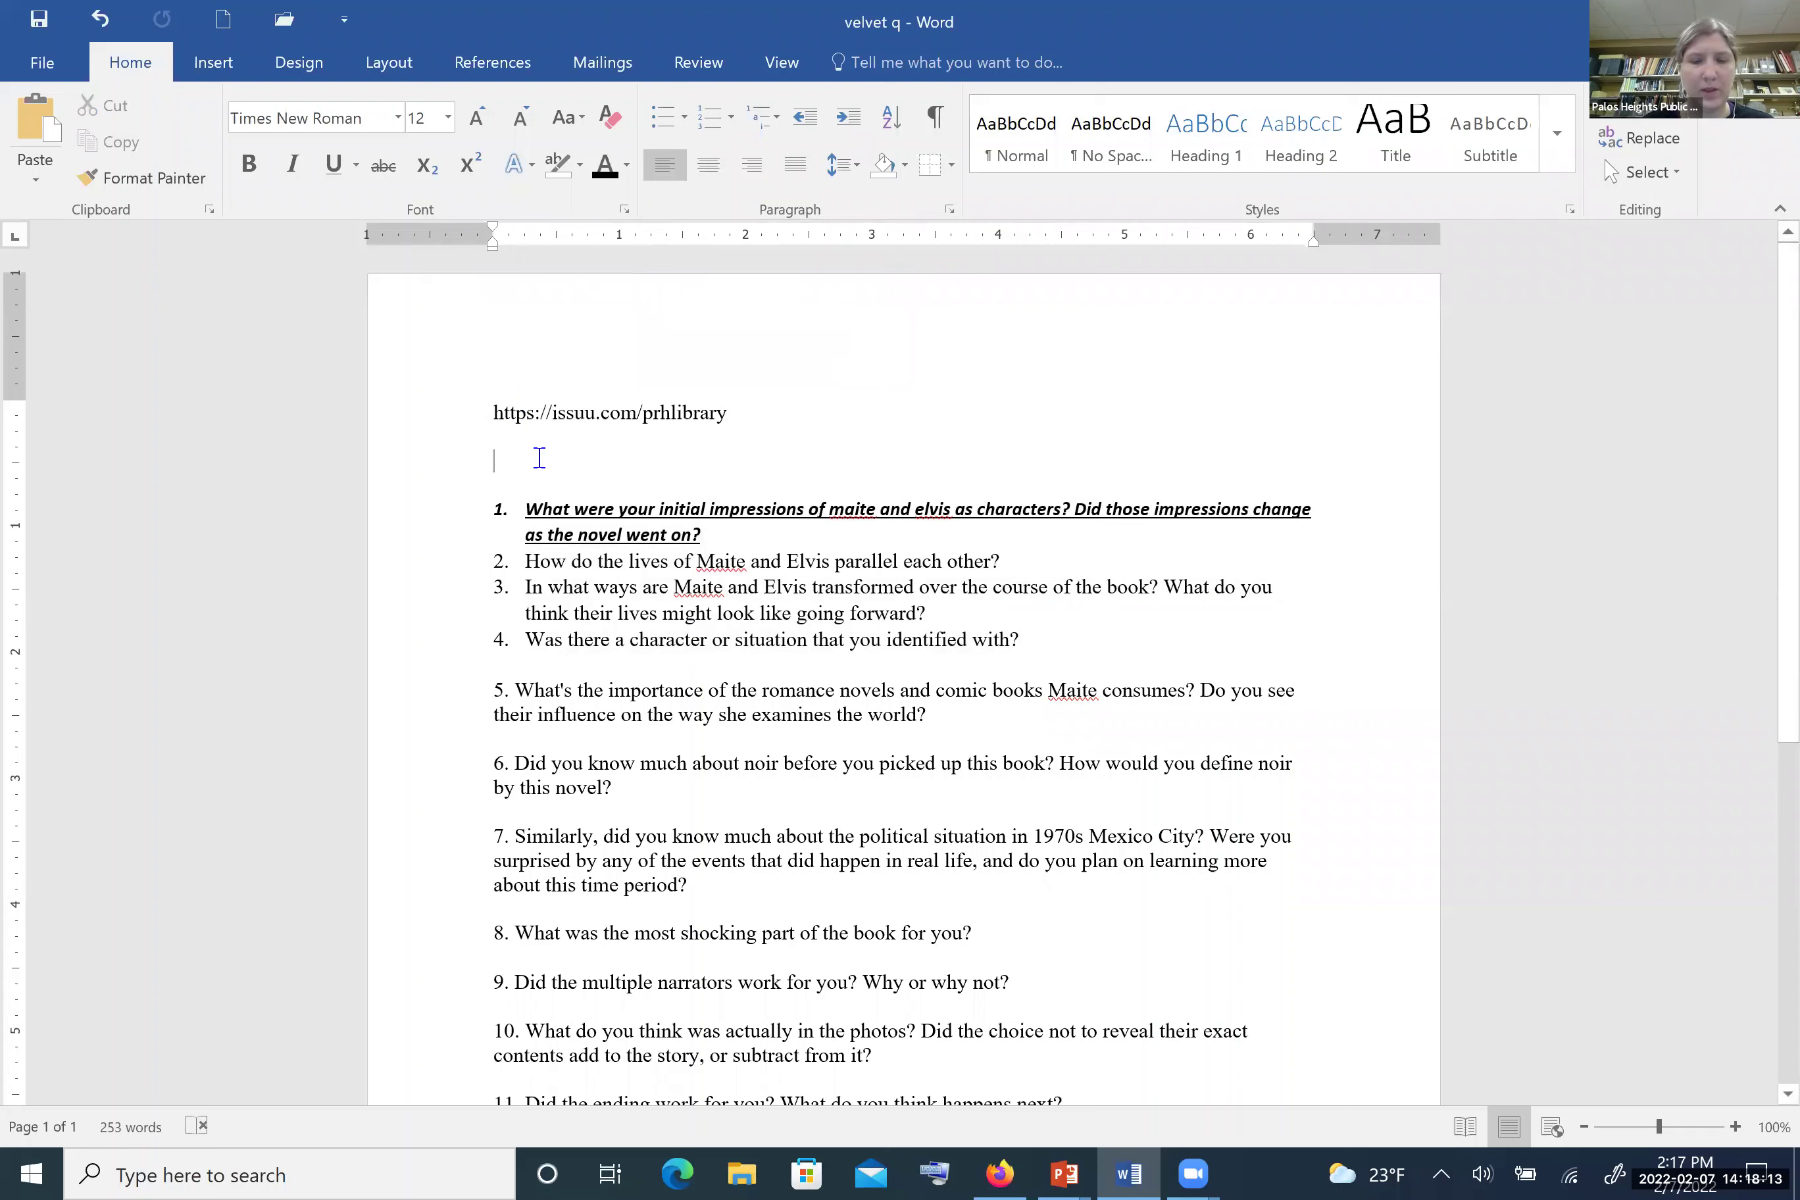
pyautogui.write('type')
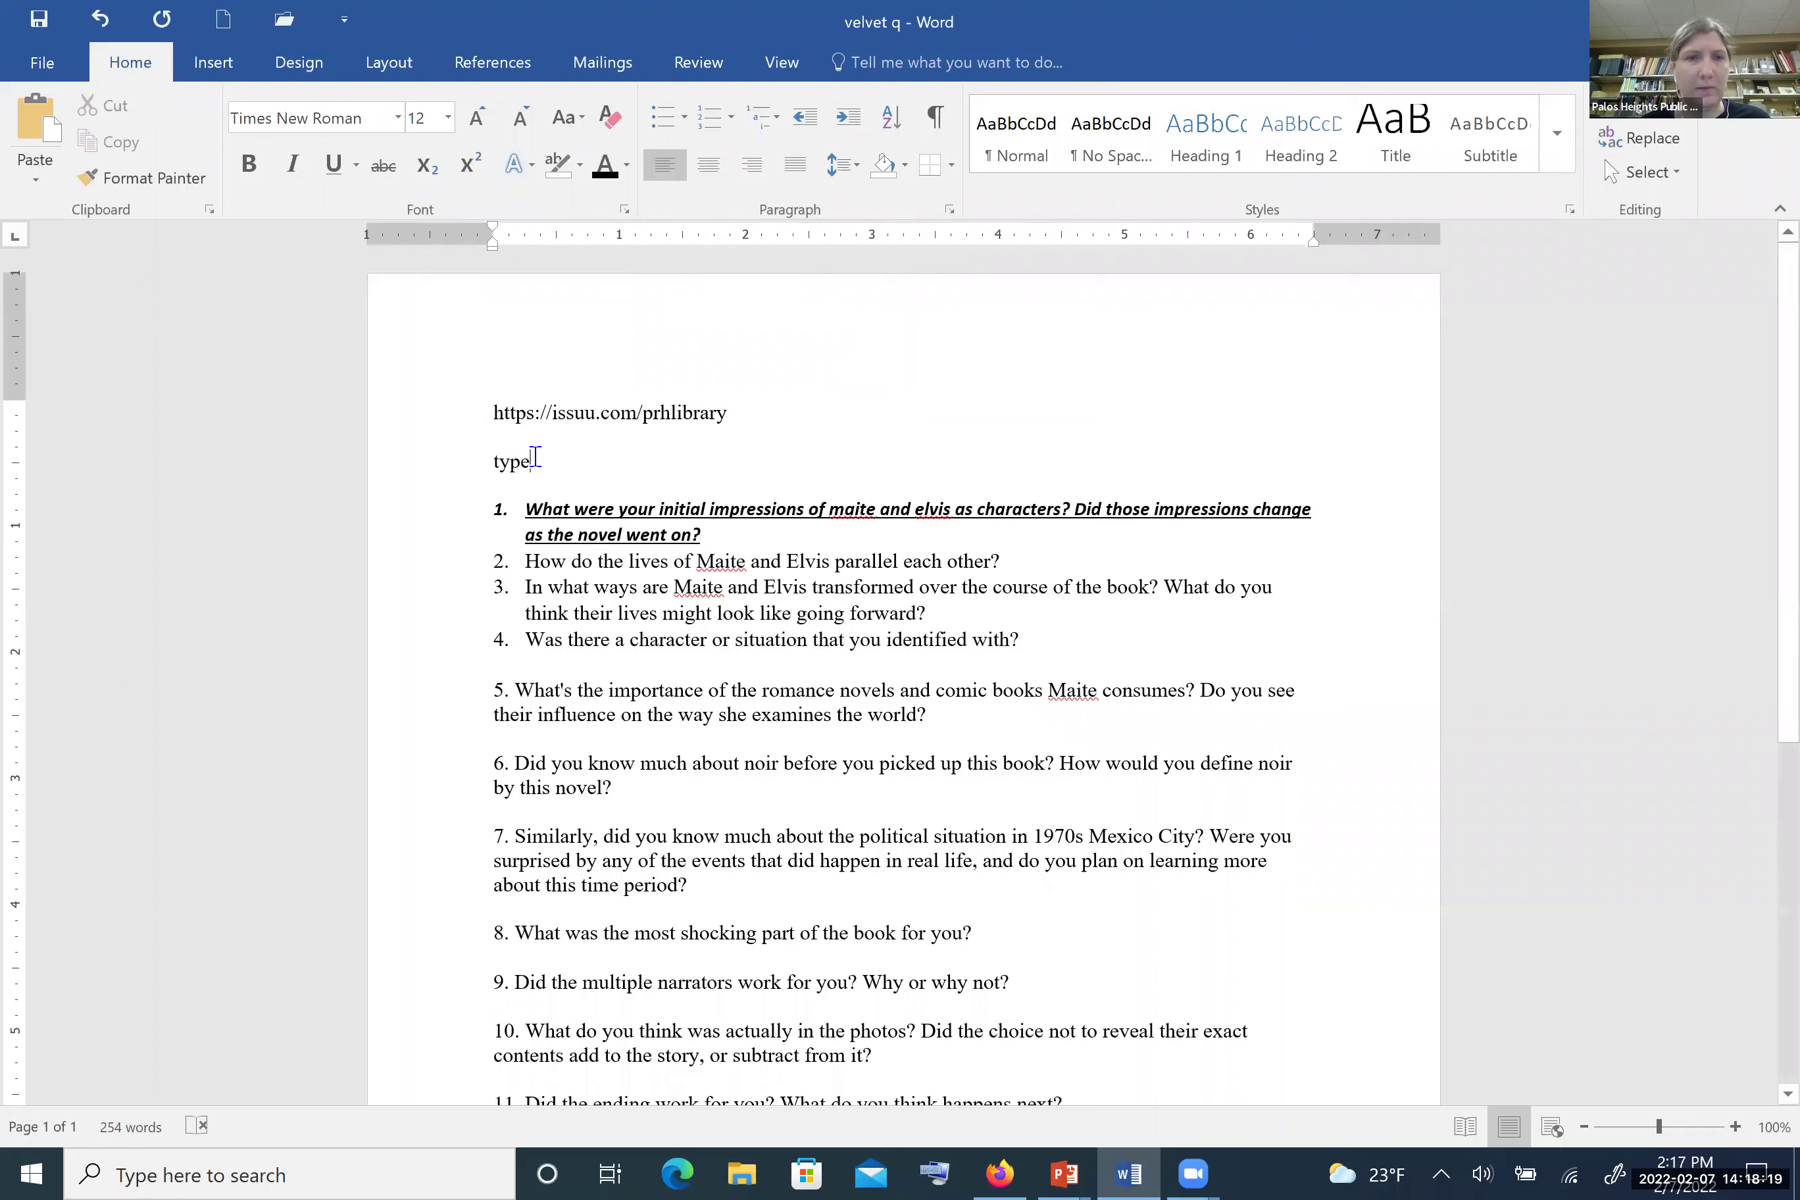
pyautogui.press('BackSpace')
pyautogui.press('BackSpace')
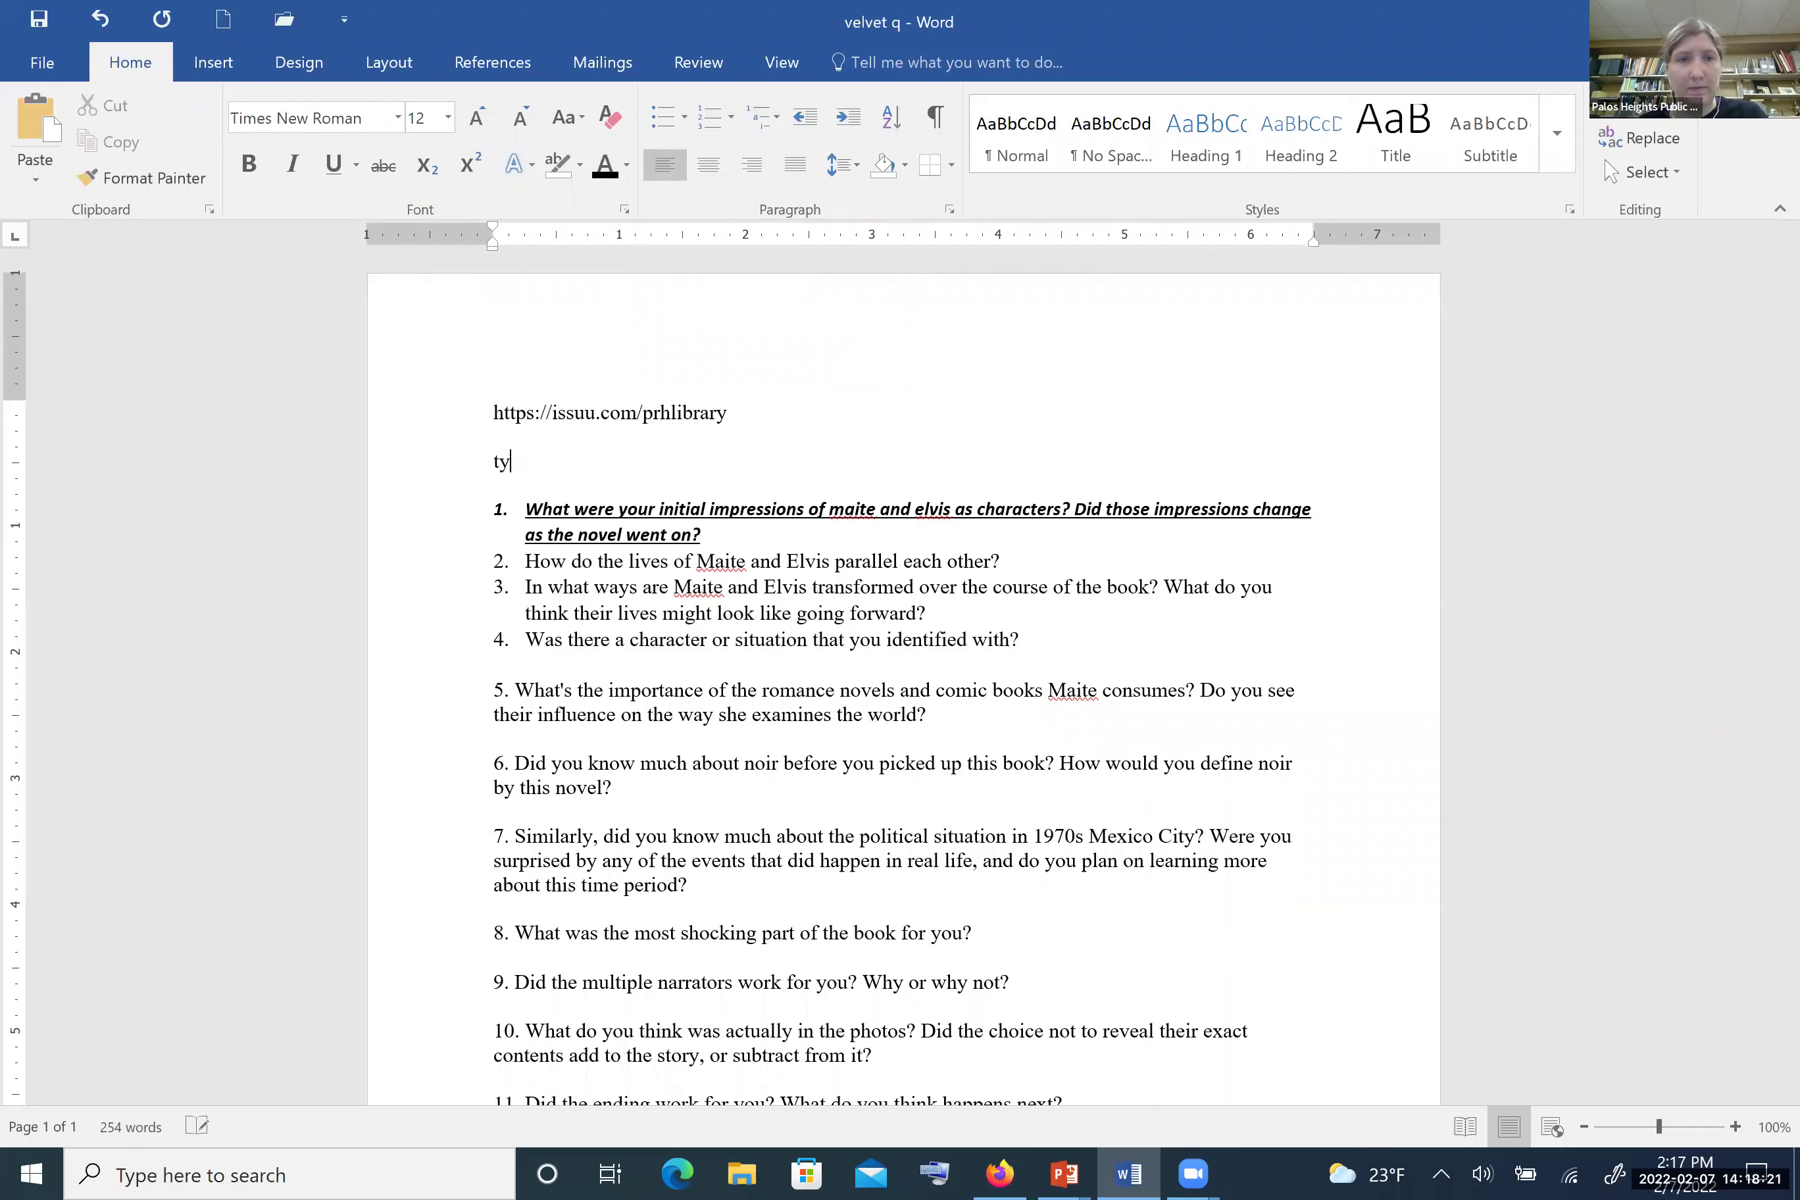
pyautogui.click(713, 166)
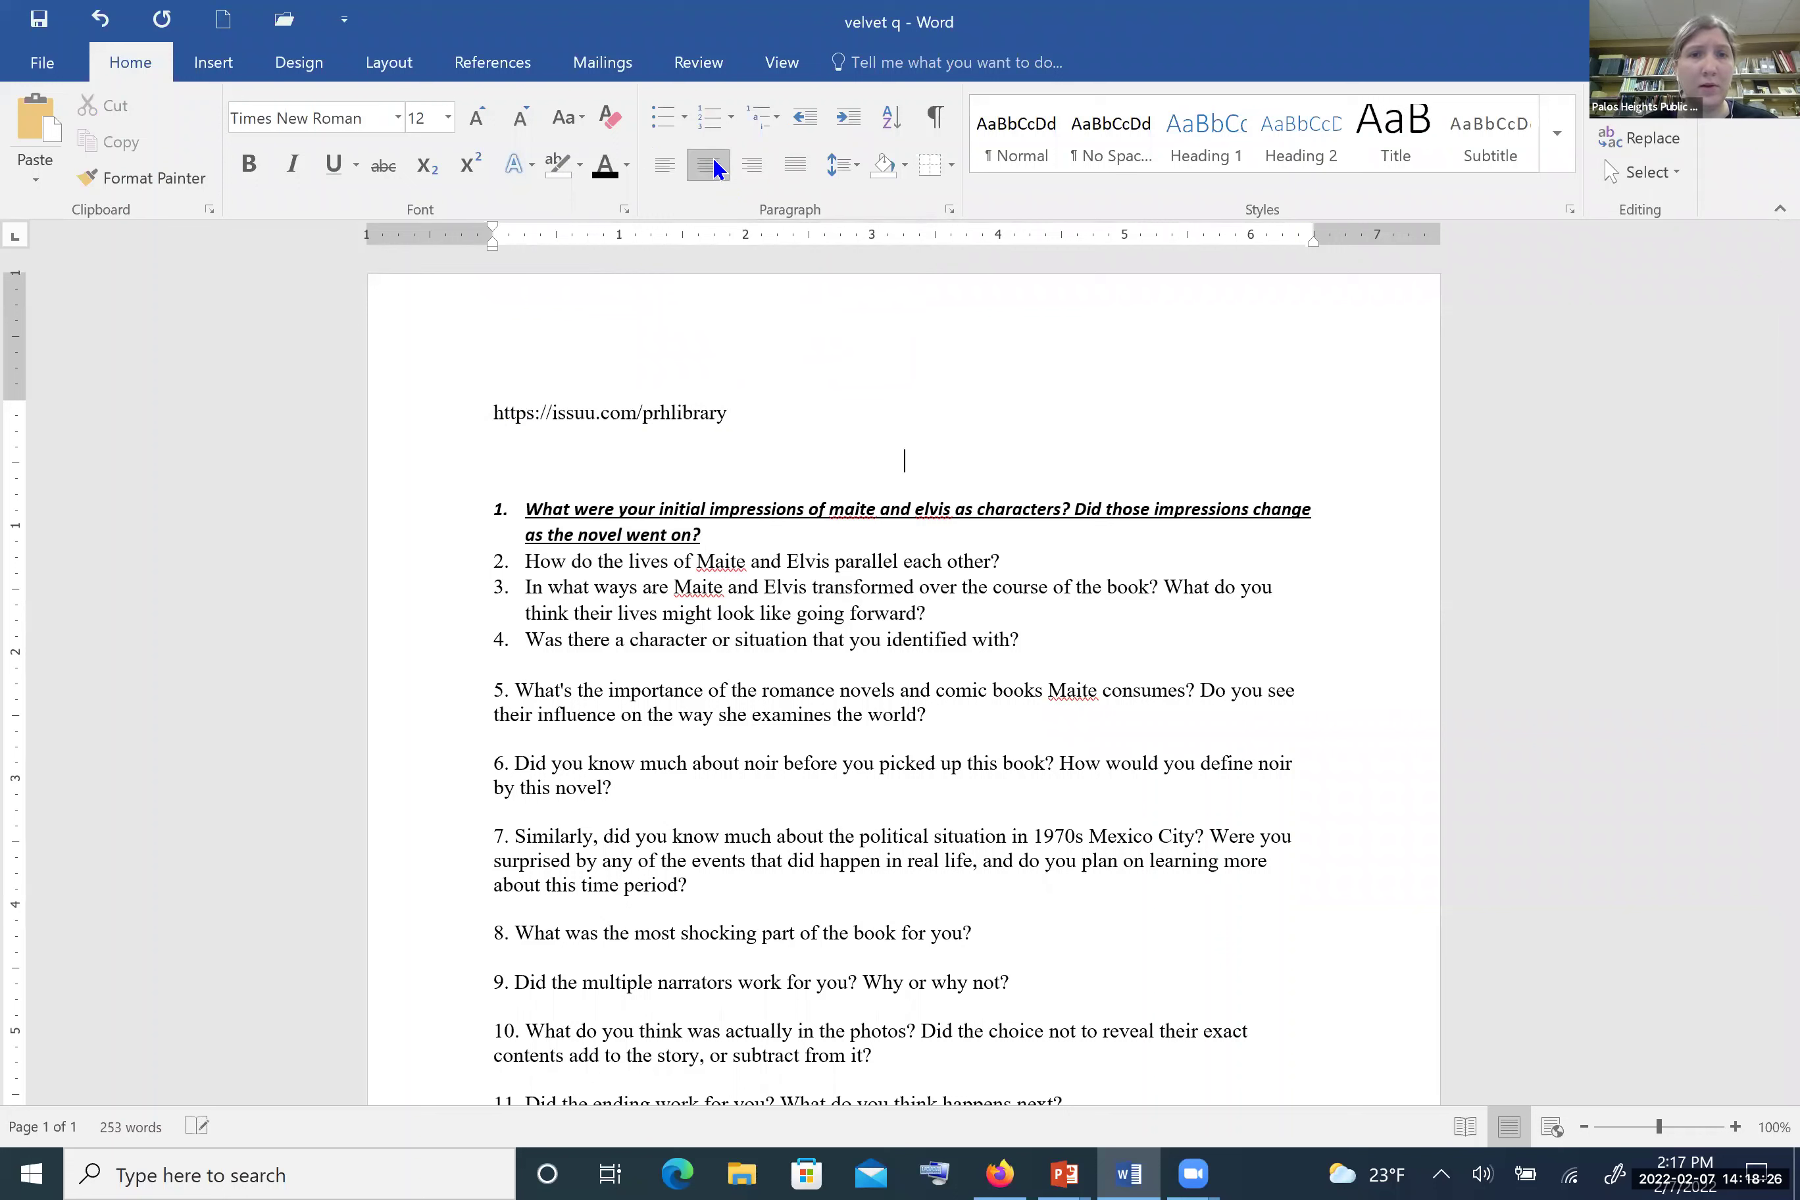
pyautogui.doubleClick(904, 460)
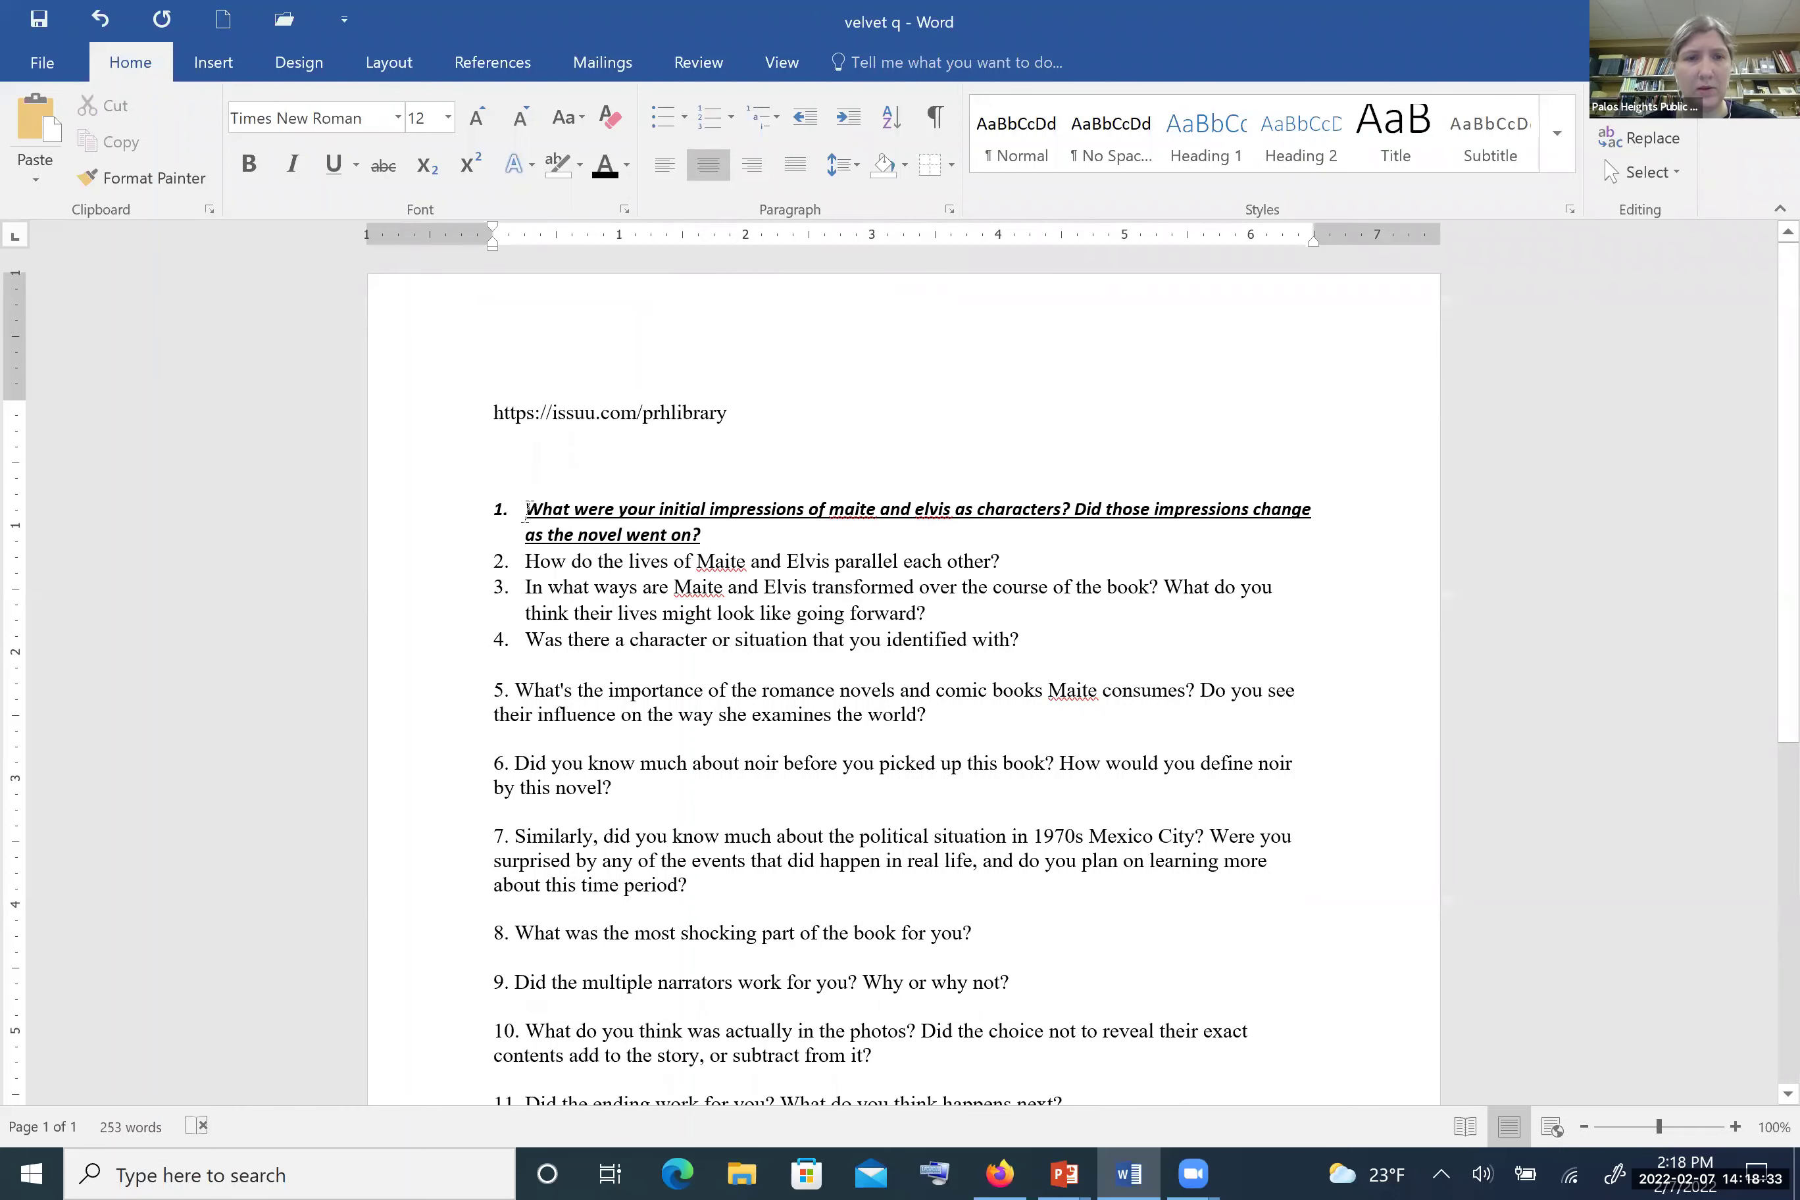
# Step: Try centered, right and justified alignment on questions 1 to 4 and return them to left alignment
pyautogui.moveTo(525, 508); pyautogui.dragTo(1023, 643)
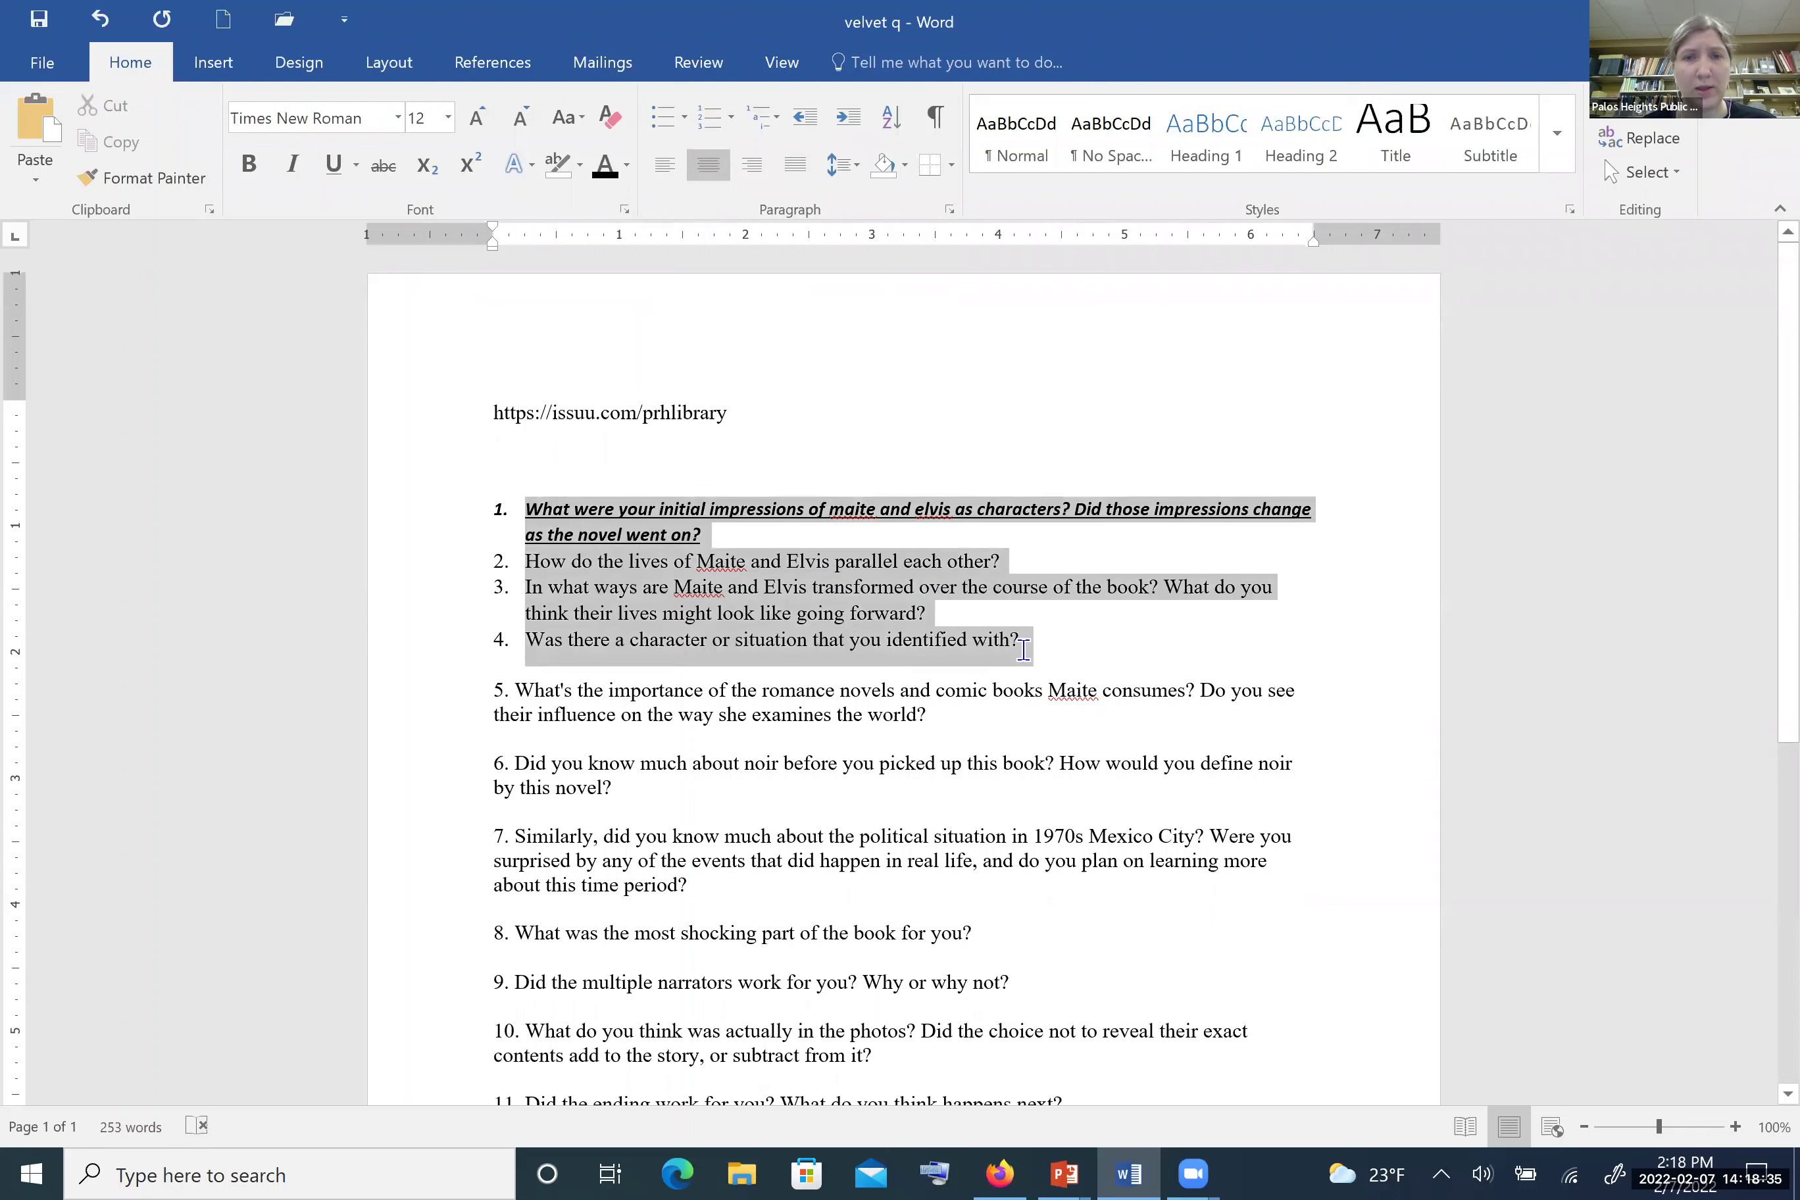
pyautogui.click(706, 166)
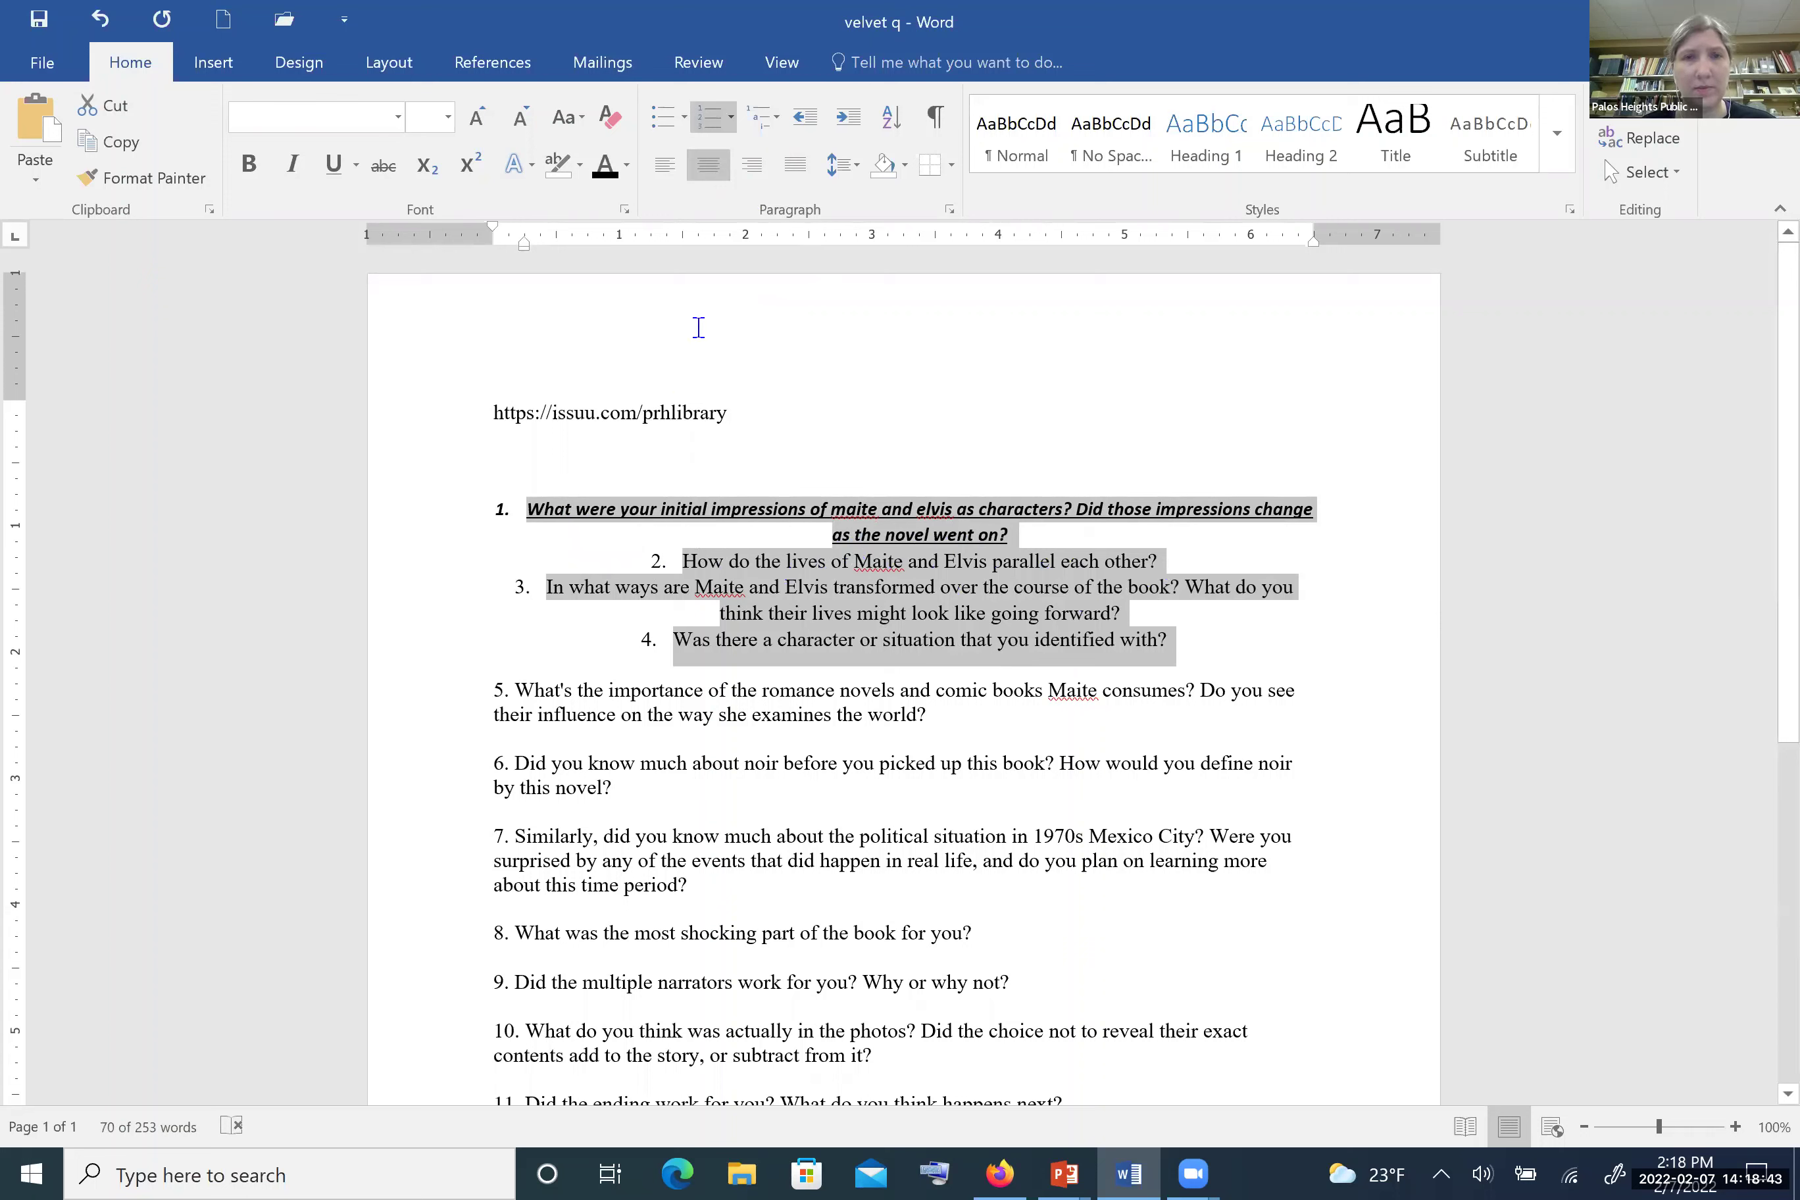
pyautogui.click(759, 165)
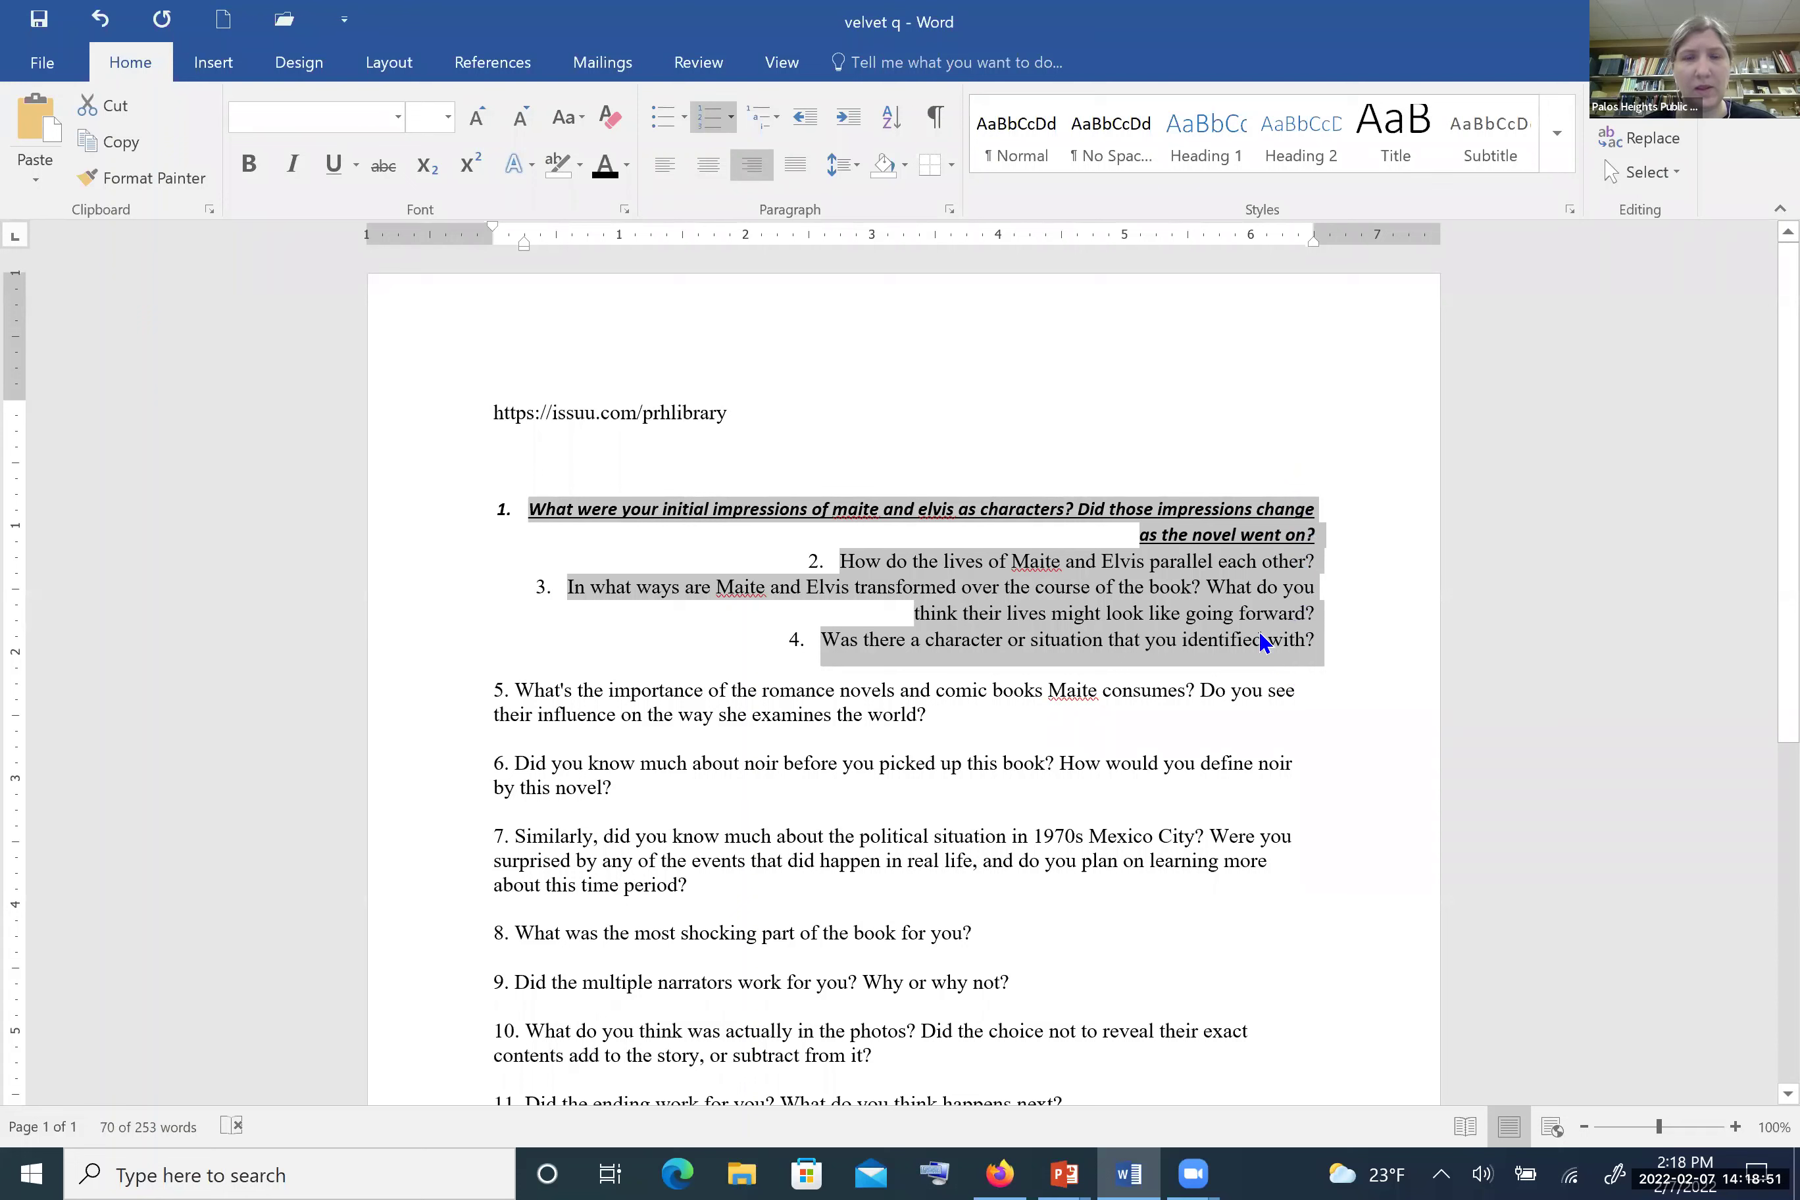
pyautogui.click(799, 172)
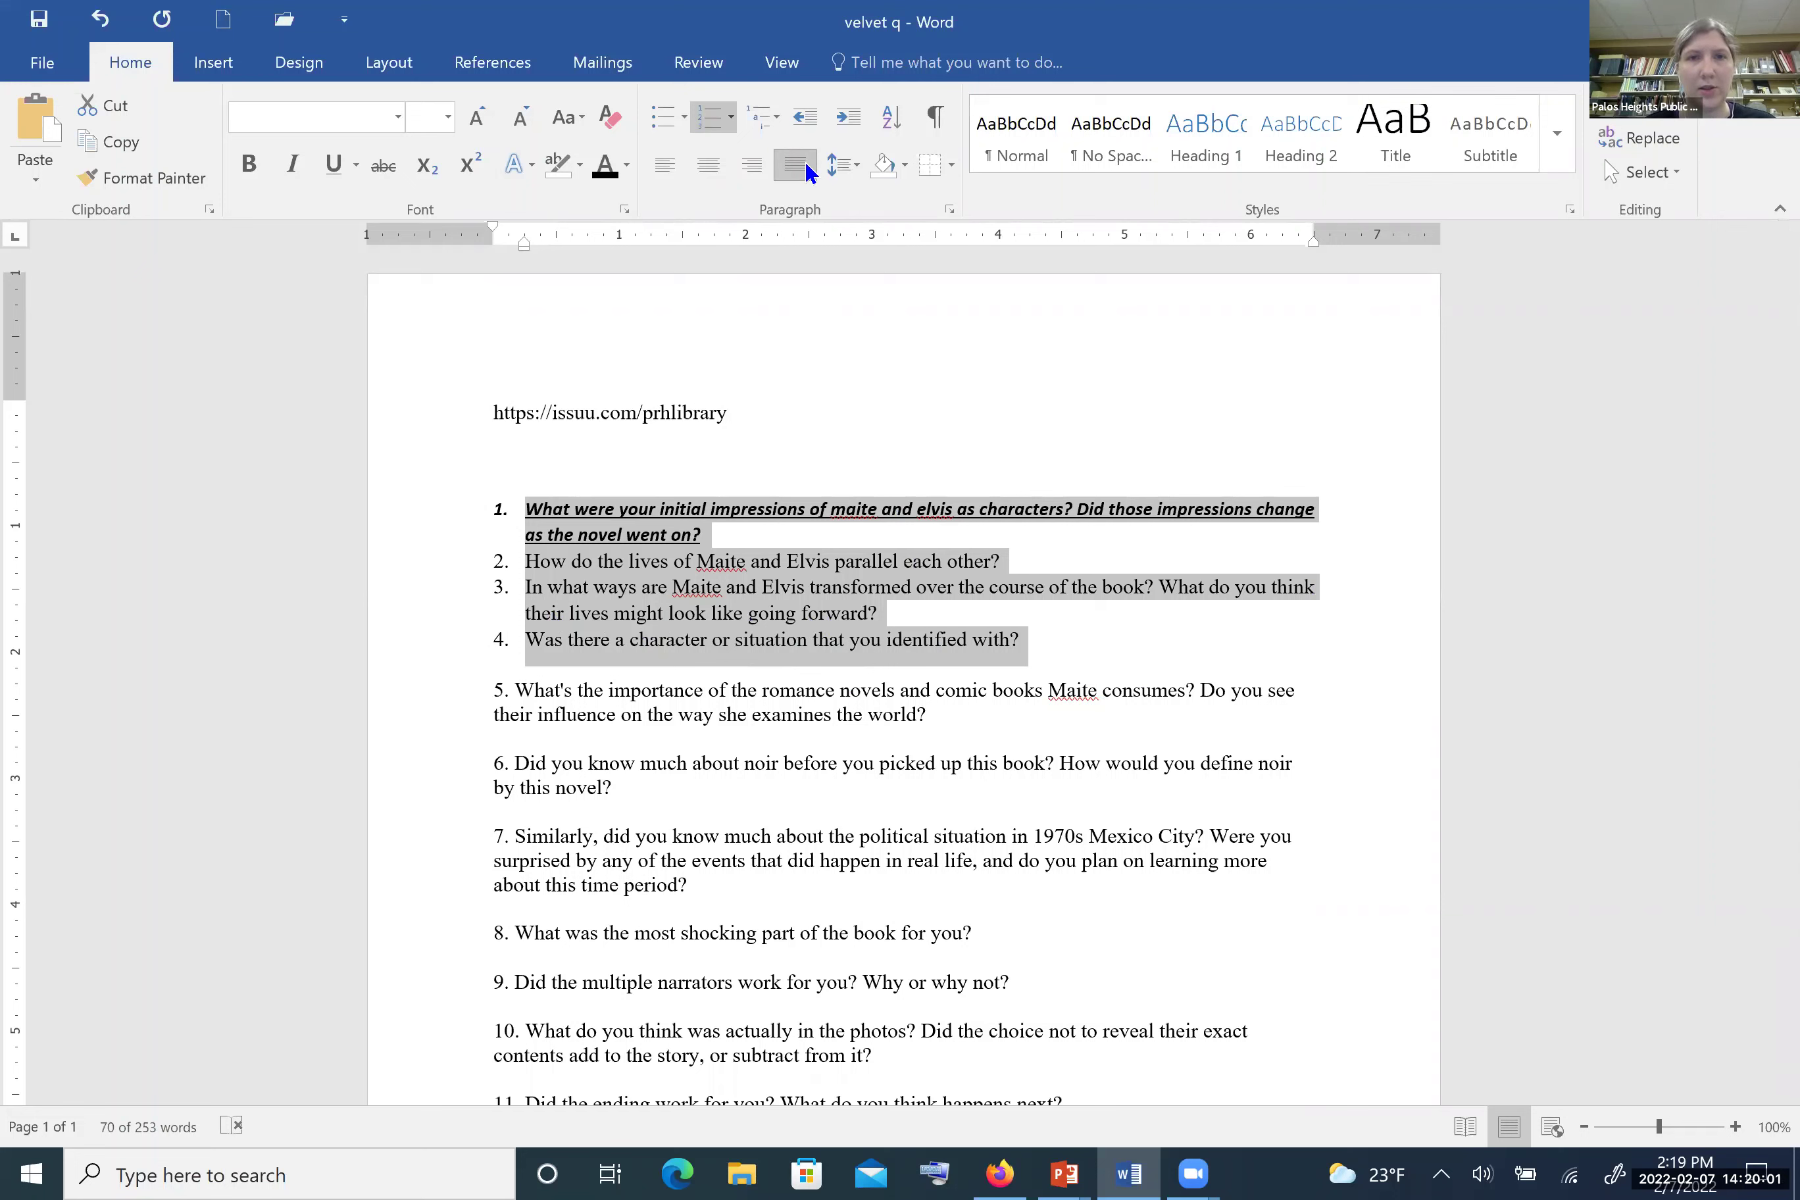
pyautogui.click(661, 164)
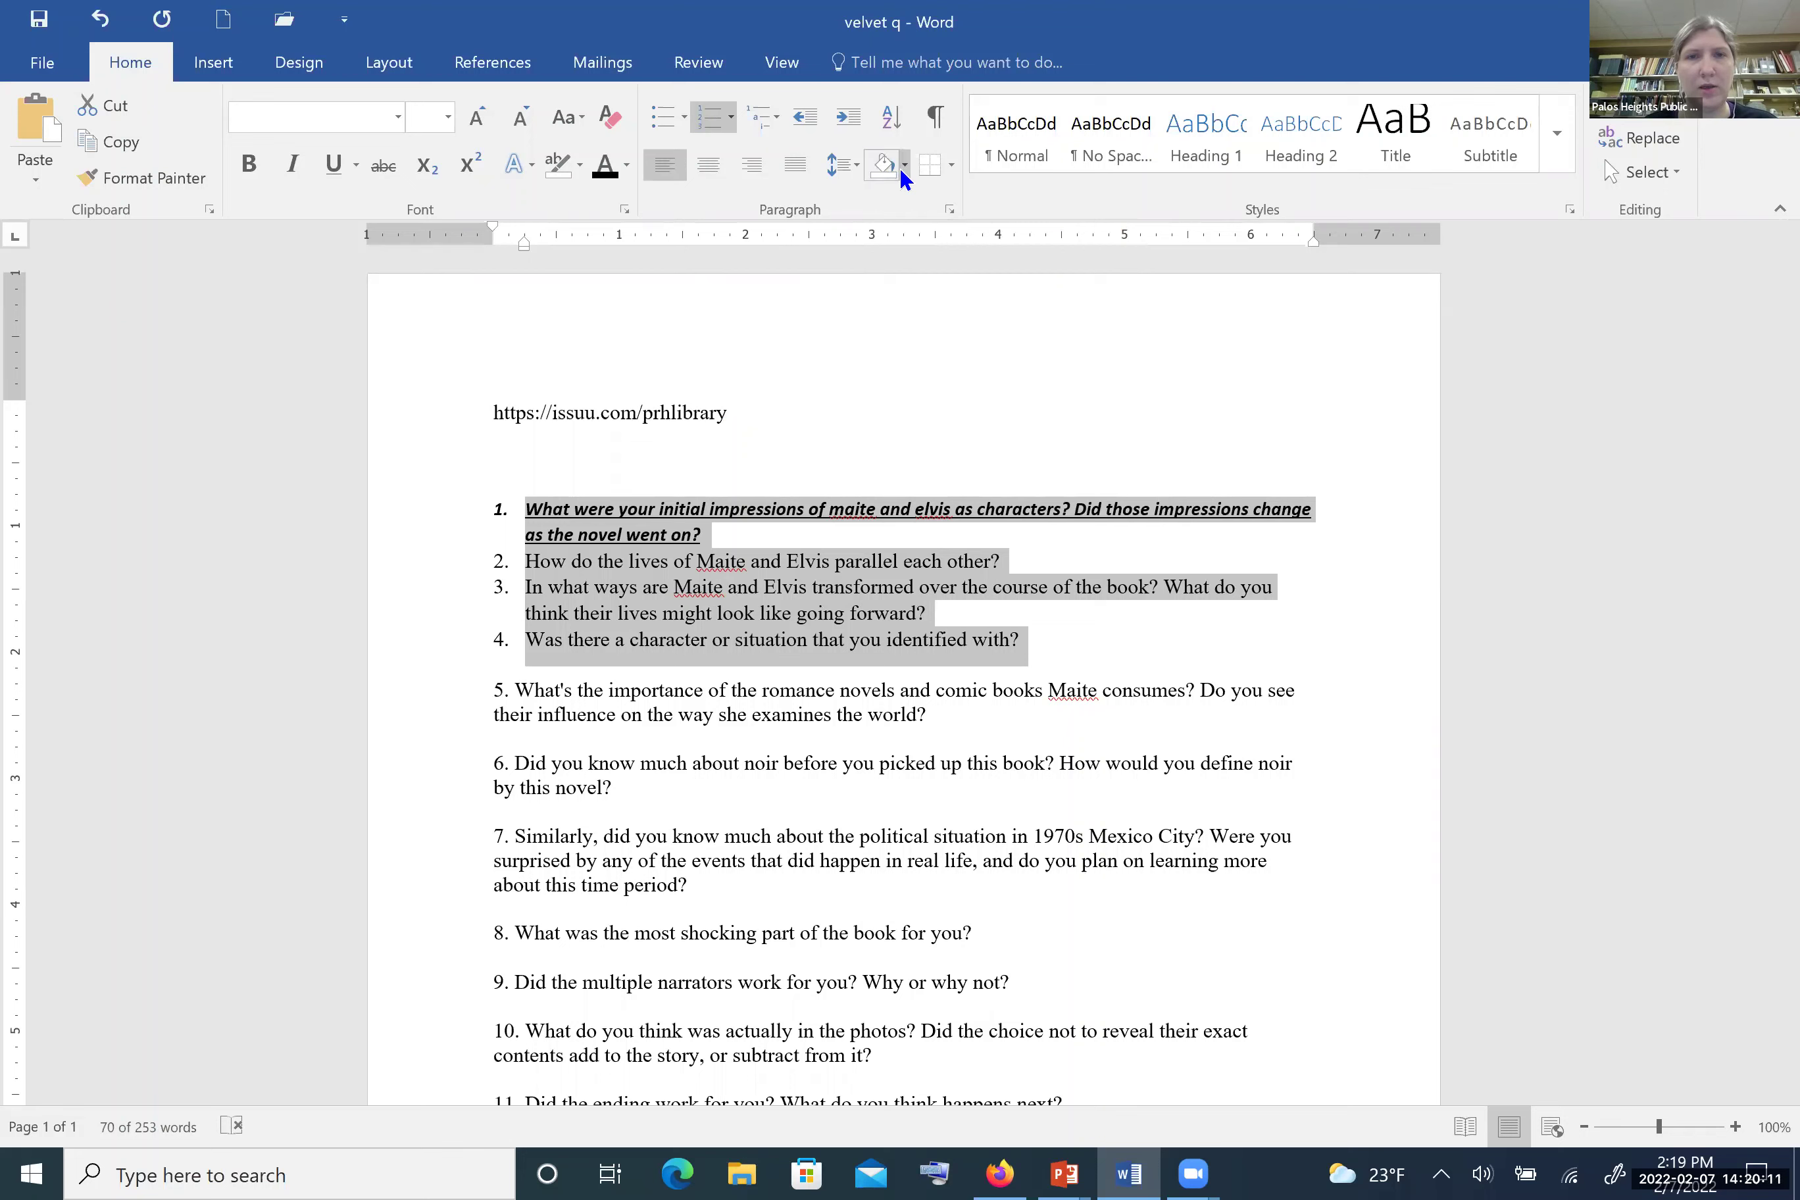
# Step: Try a bottom border and All Borders on questions 1 to 4, and remove the lines with No Border
pyautogui.click(903, 166)
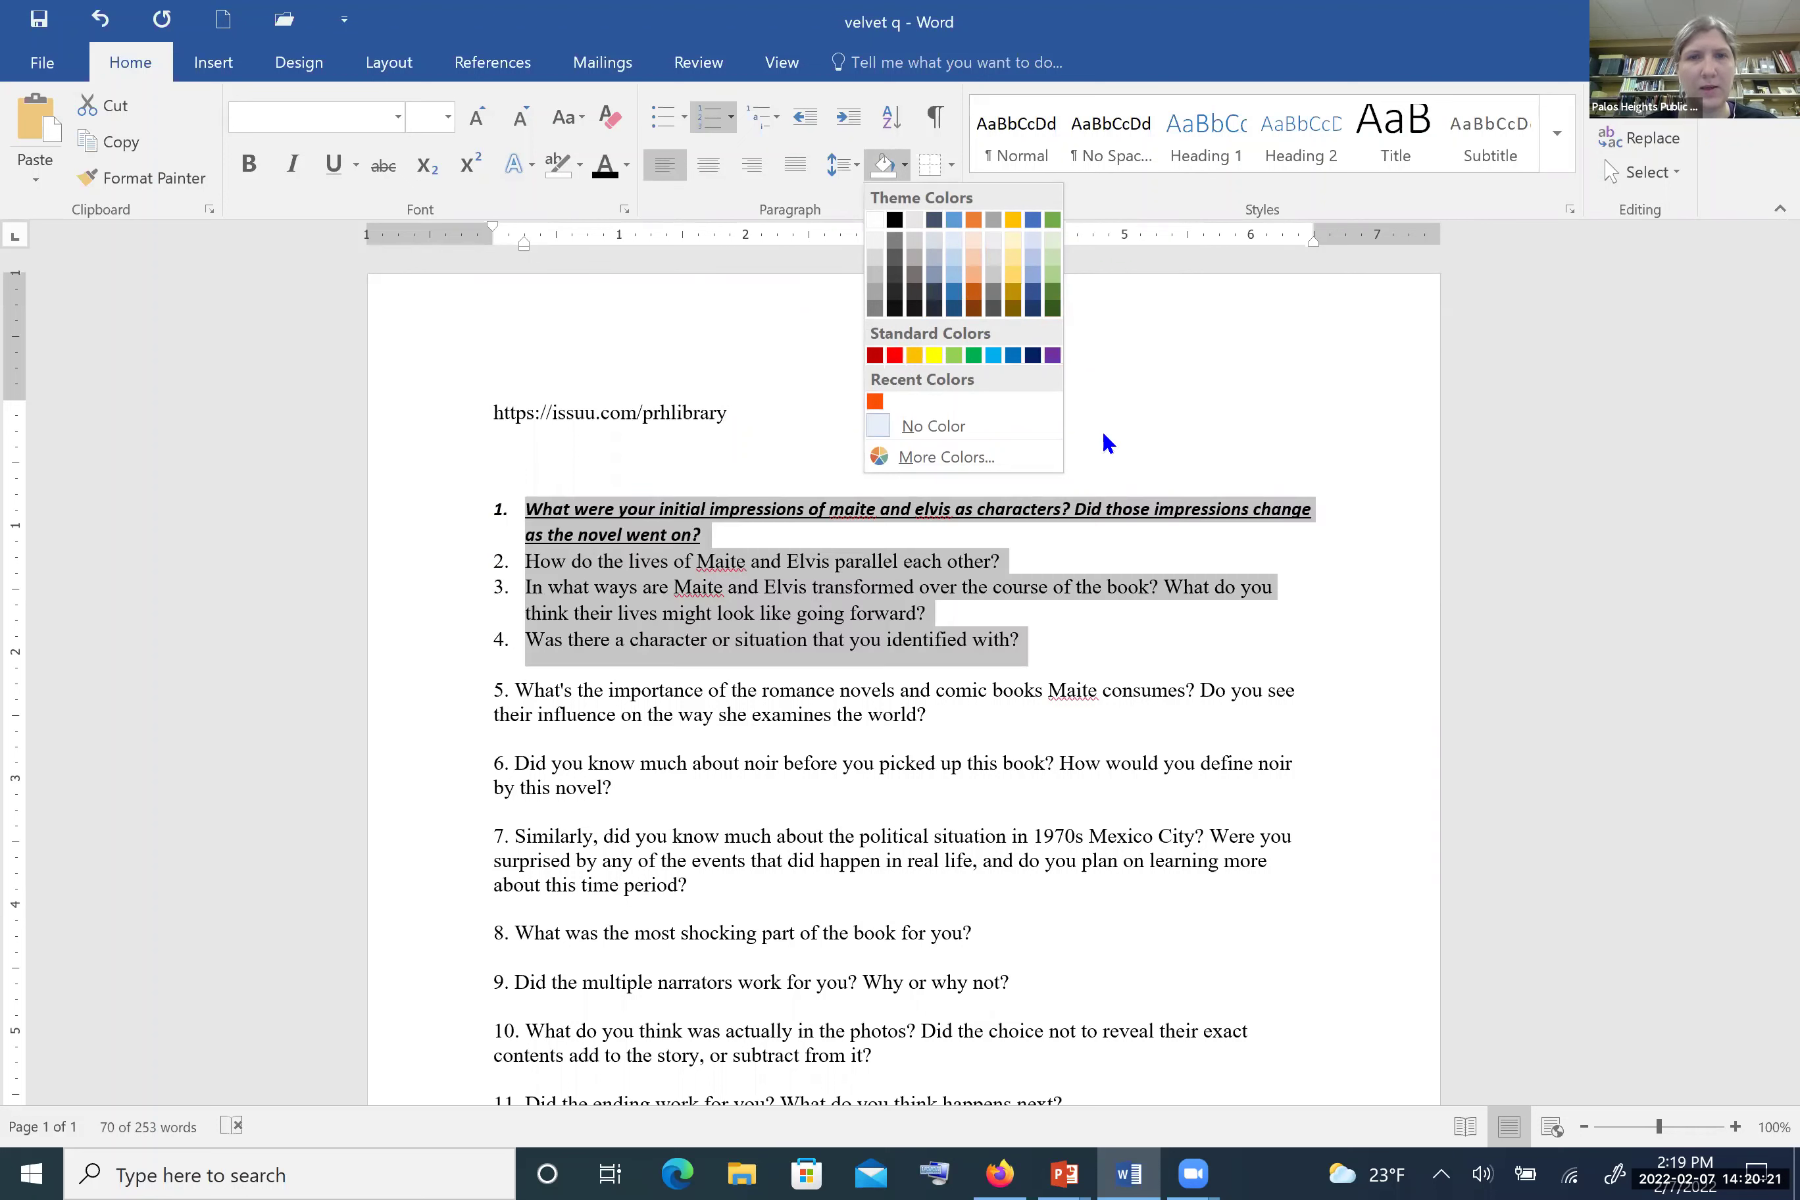
pyautogui.click(933, 162)
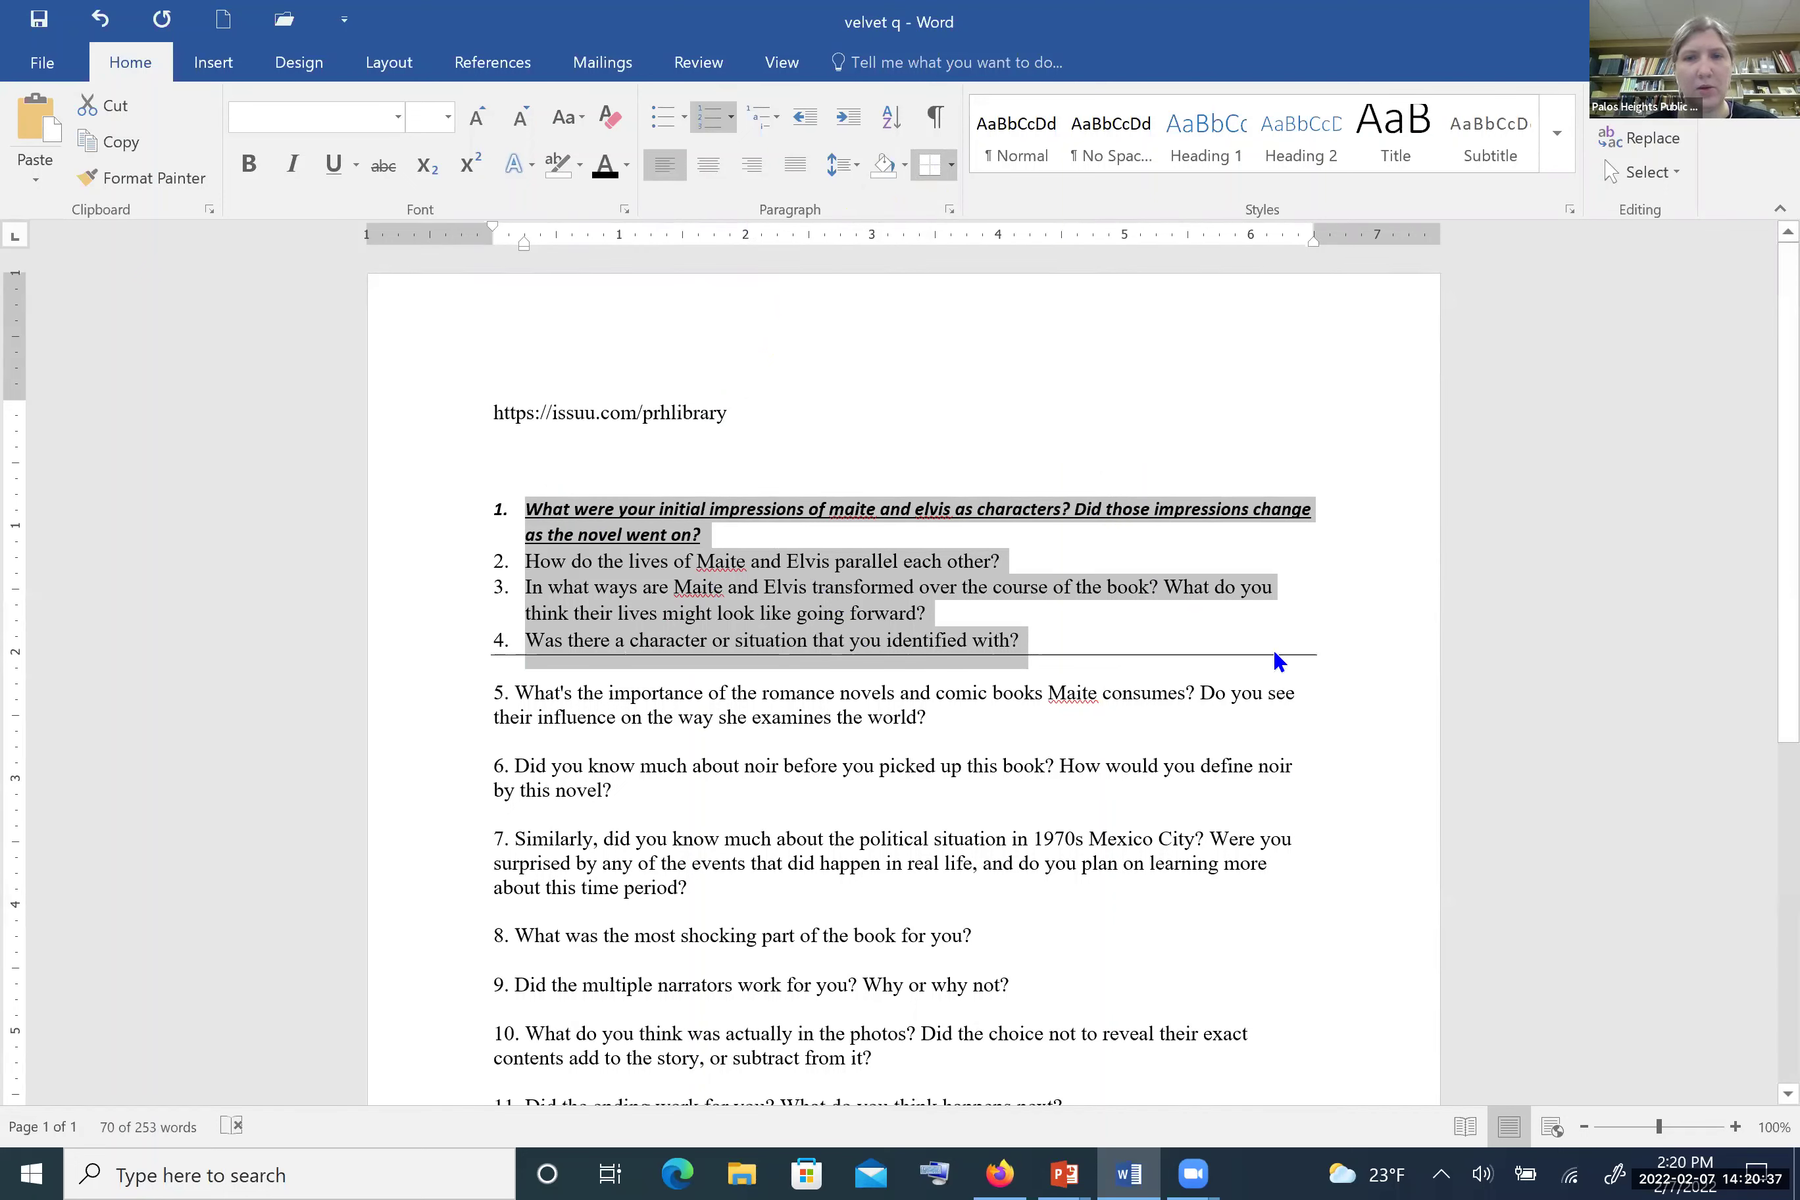
pyautogui.click(952, 166)
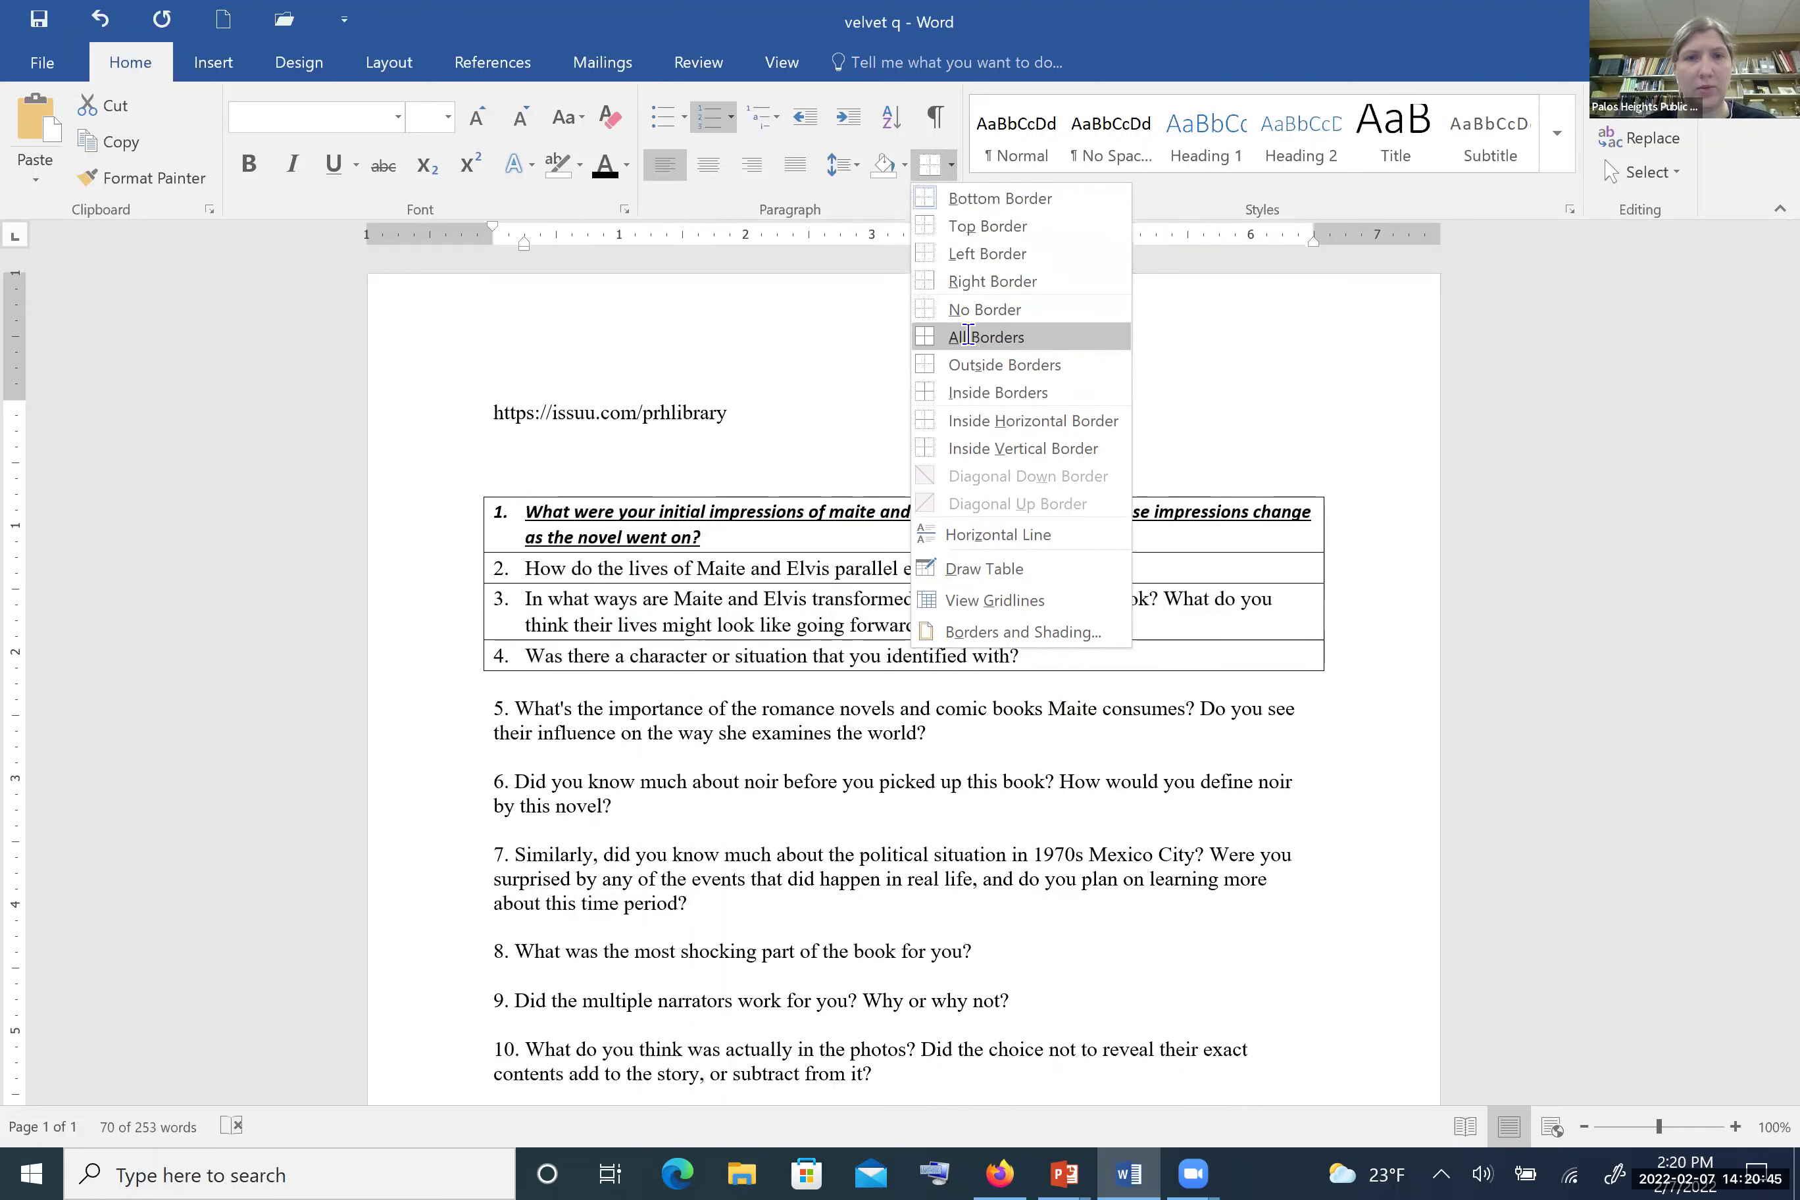
pyautogui.click(968, 337)
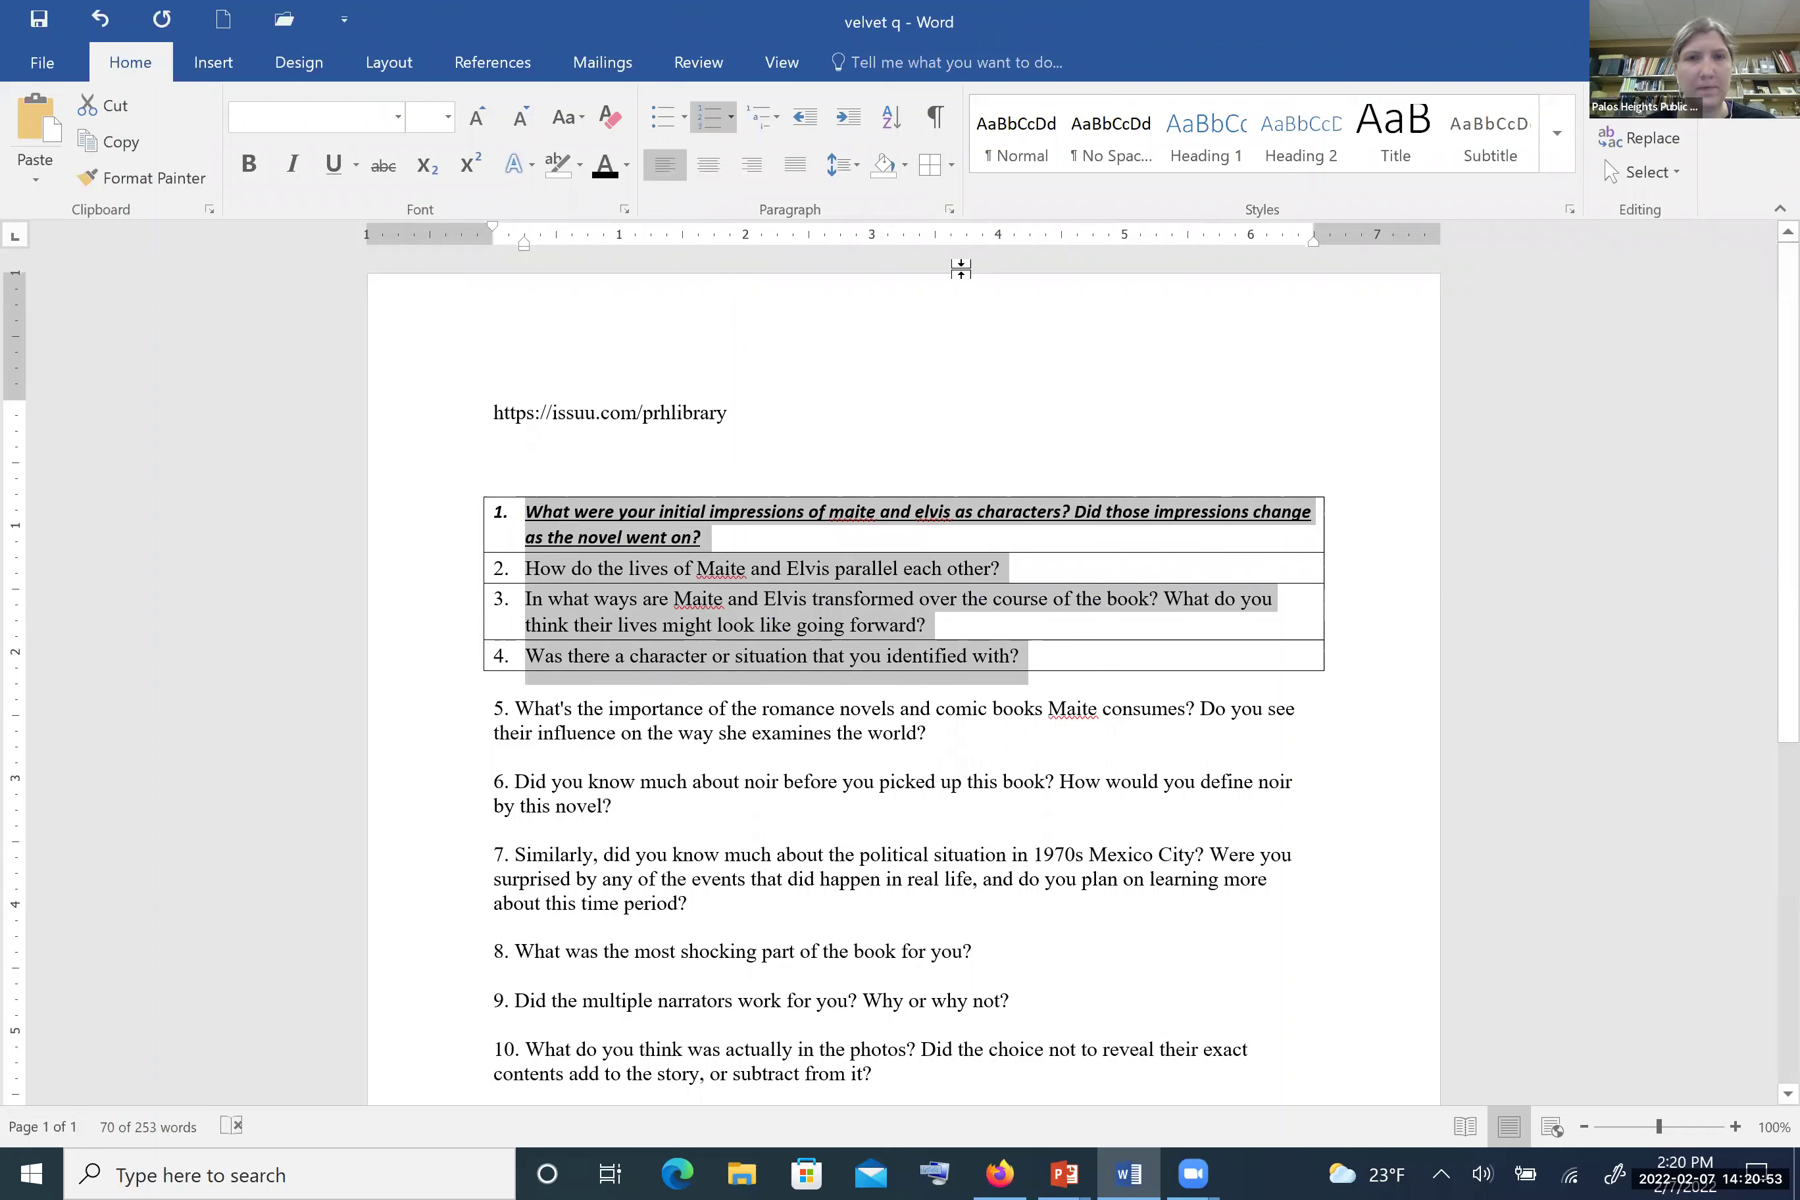
pyautogui.click(950, 164)
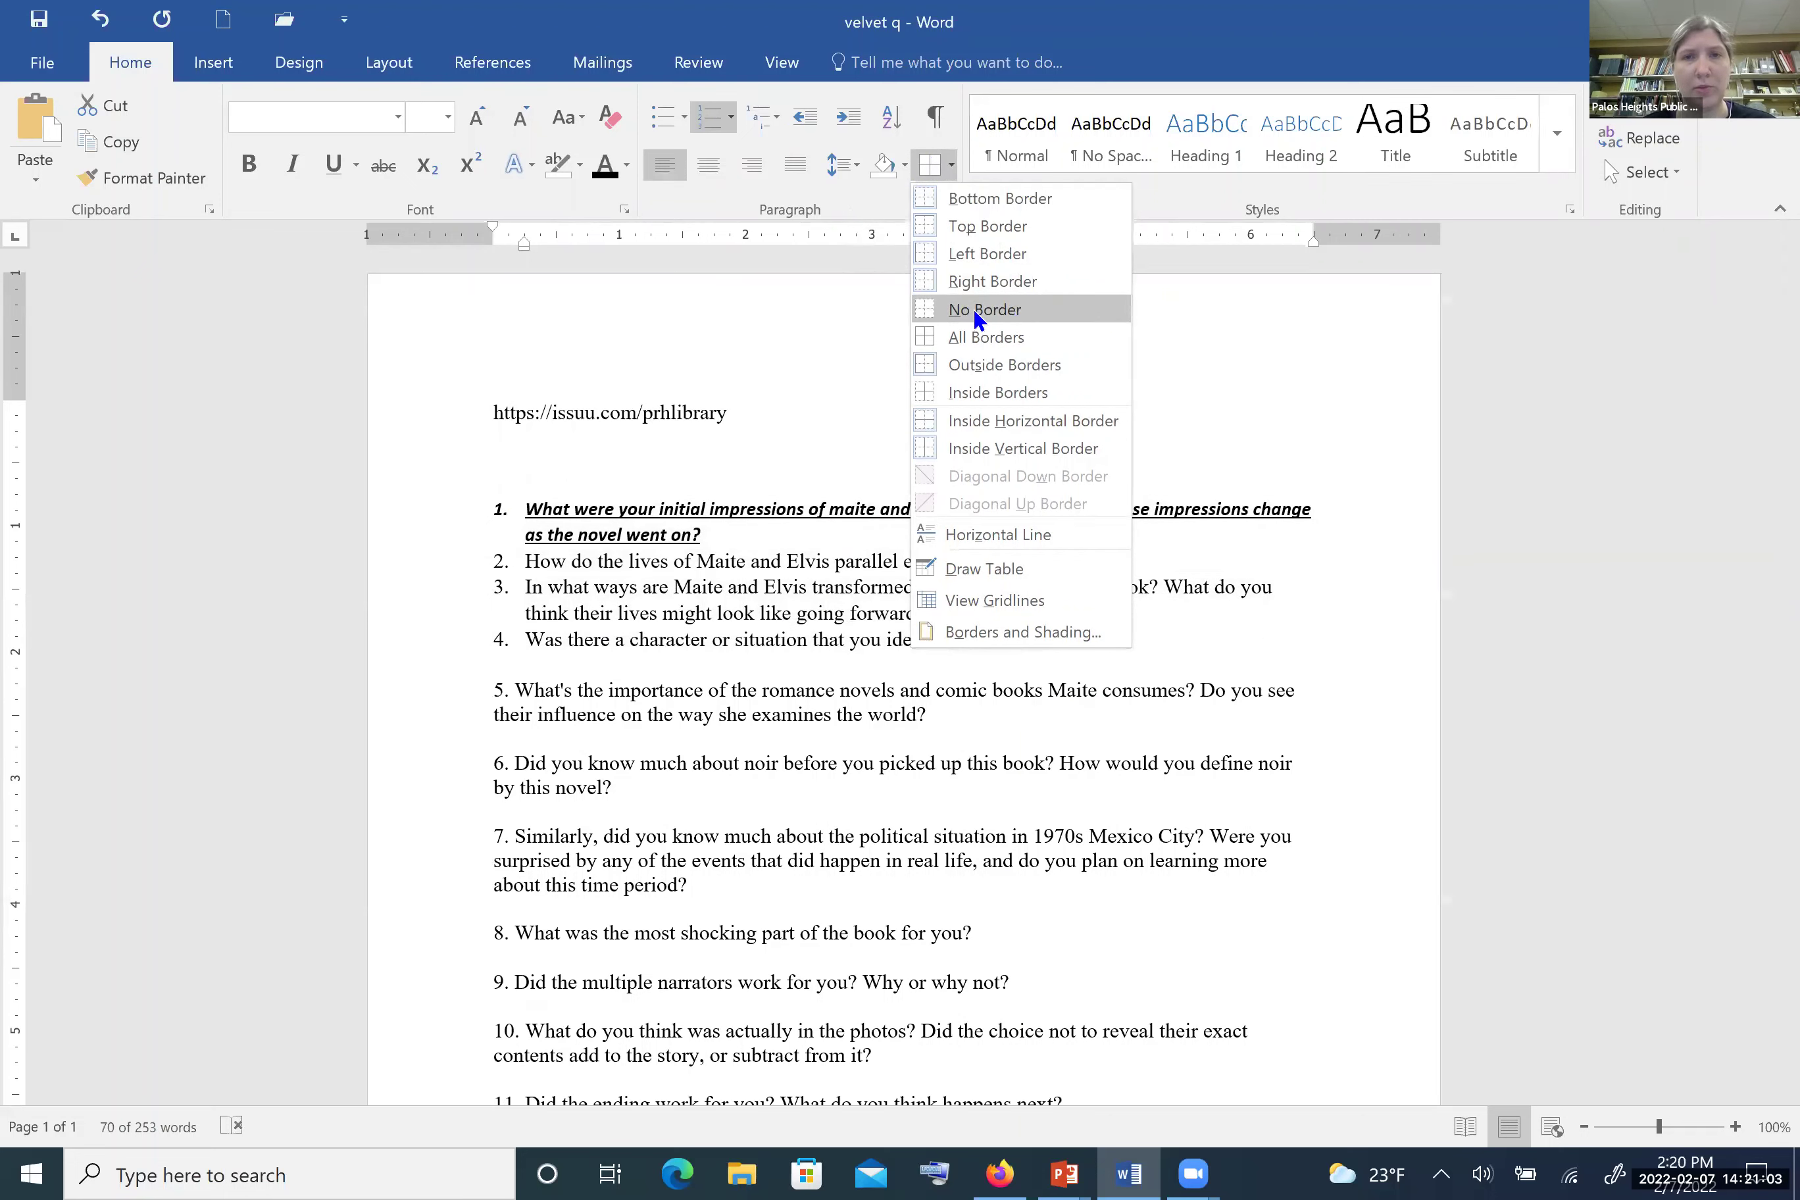
pyautogui.click(943, 309)
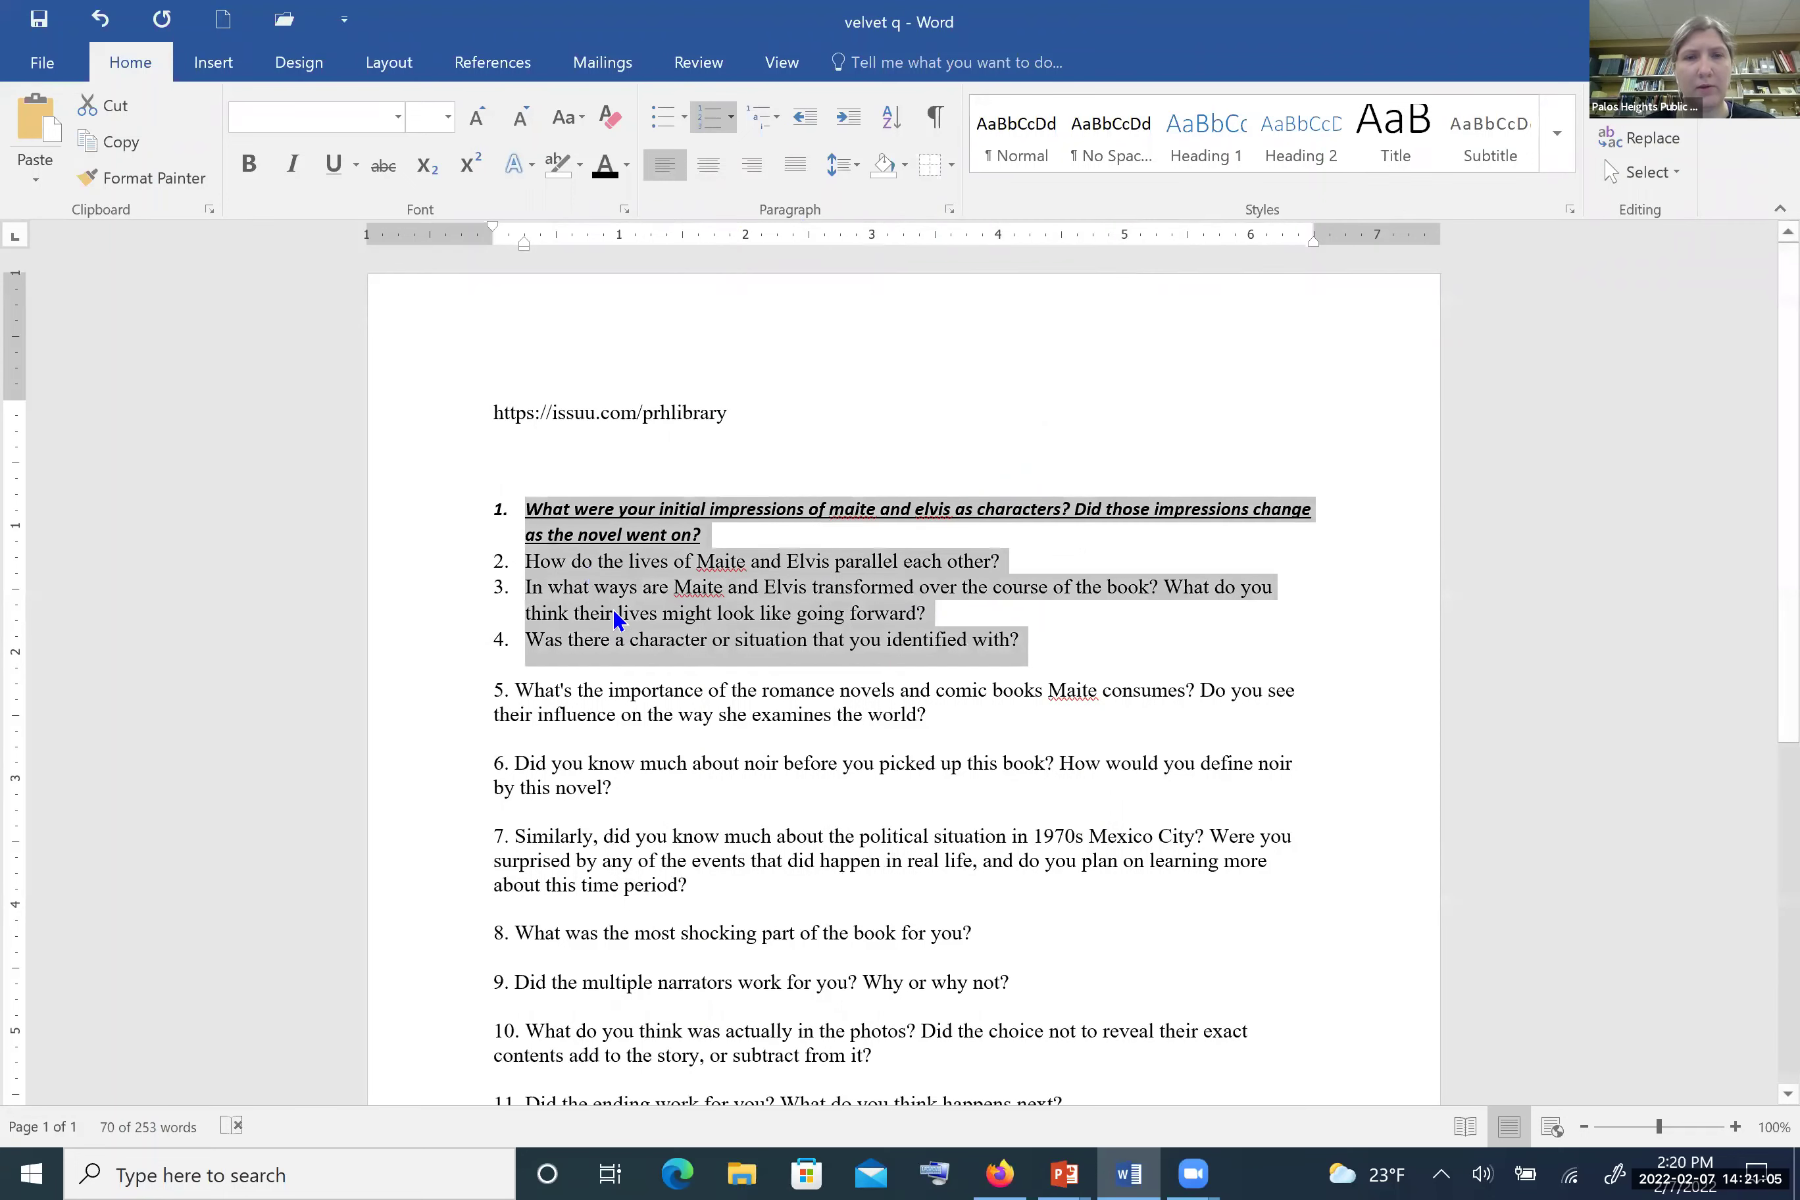
# Step: Open the page border settings in Borders and Shading and try a 3 pt multi-line style and a 3/4 pt thin style
pyautogui.click(952, 165)
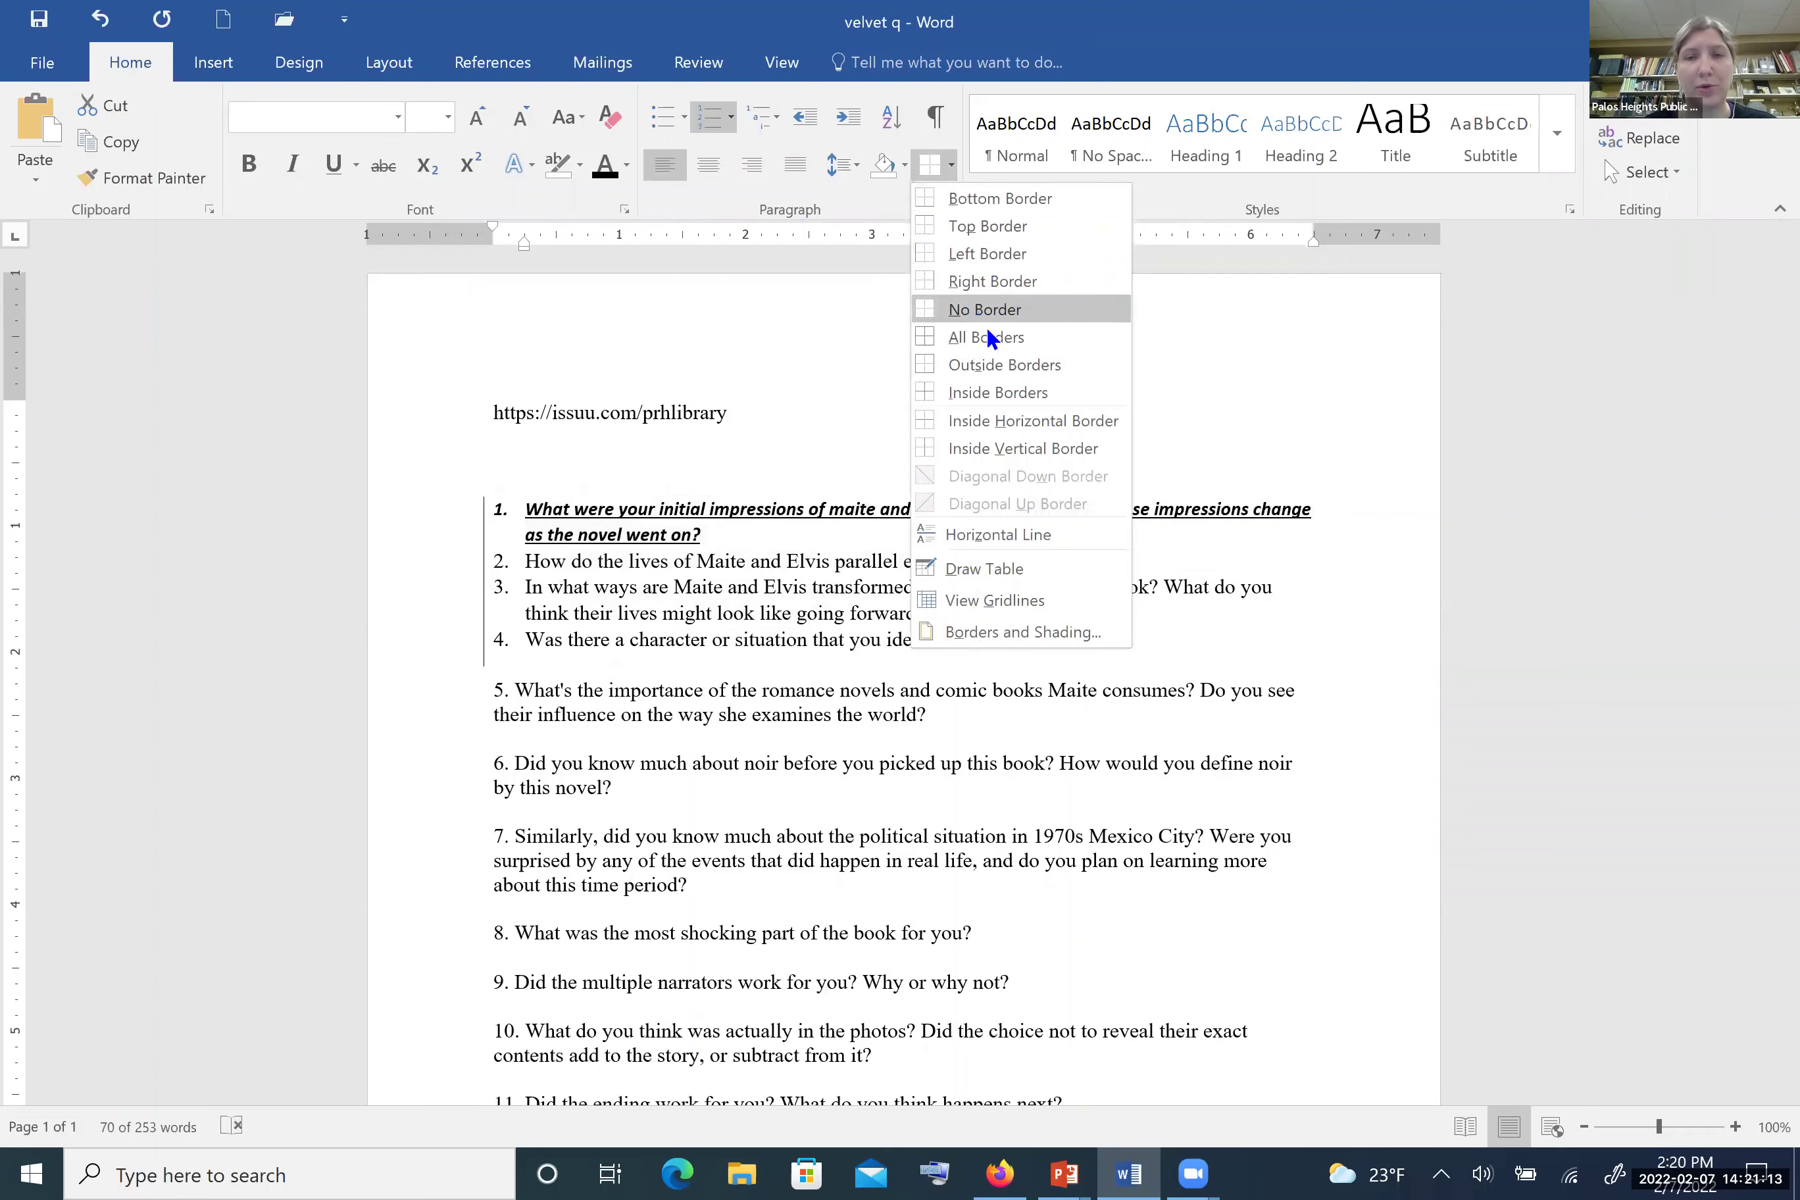
pyautogui.click(1009, 631)
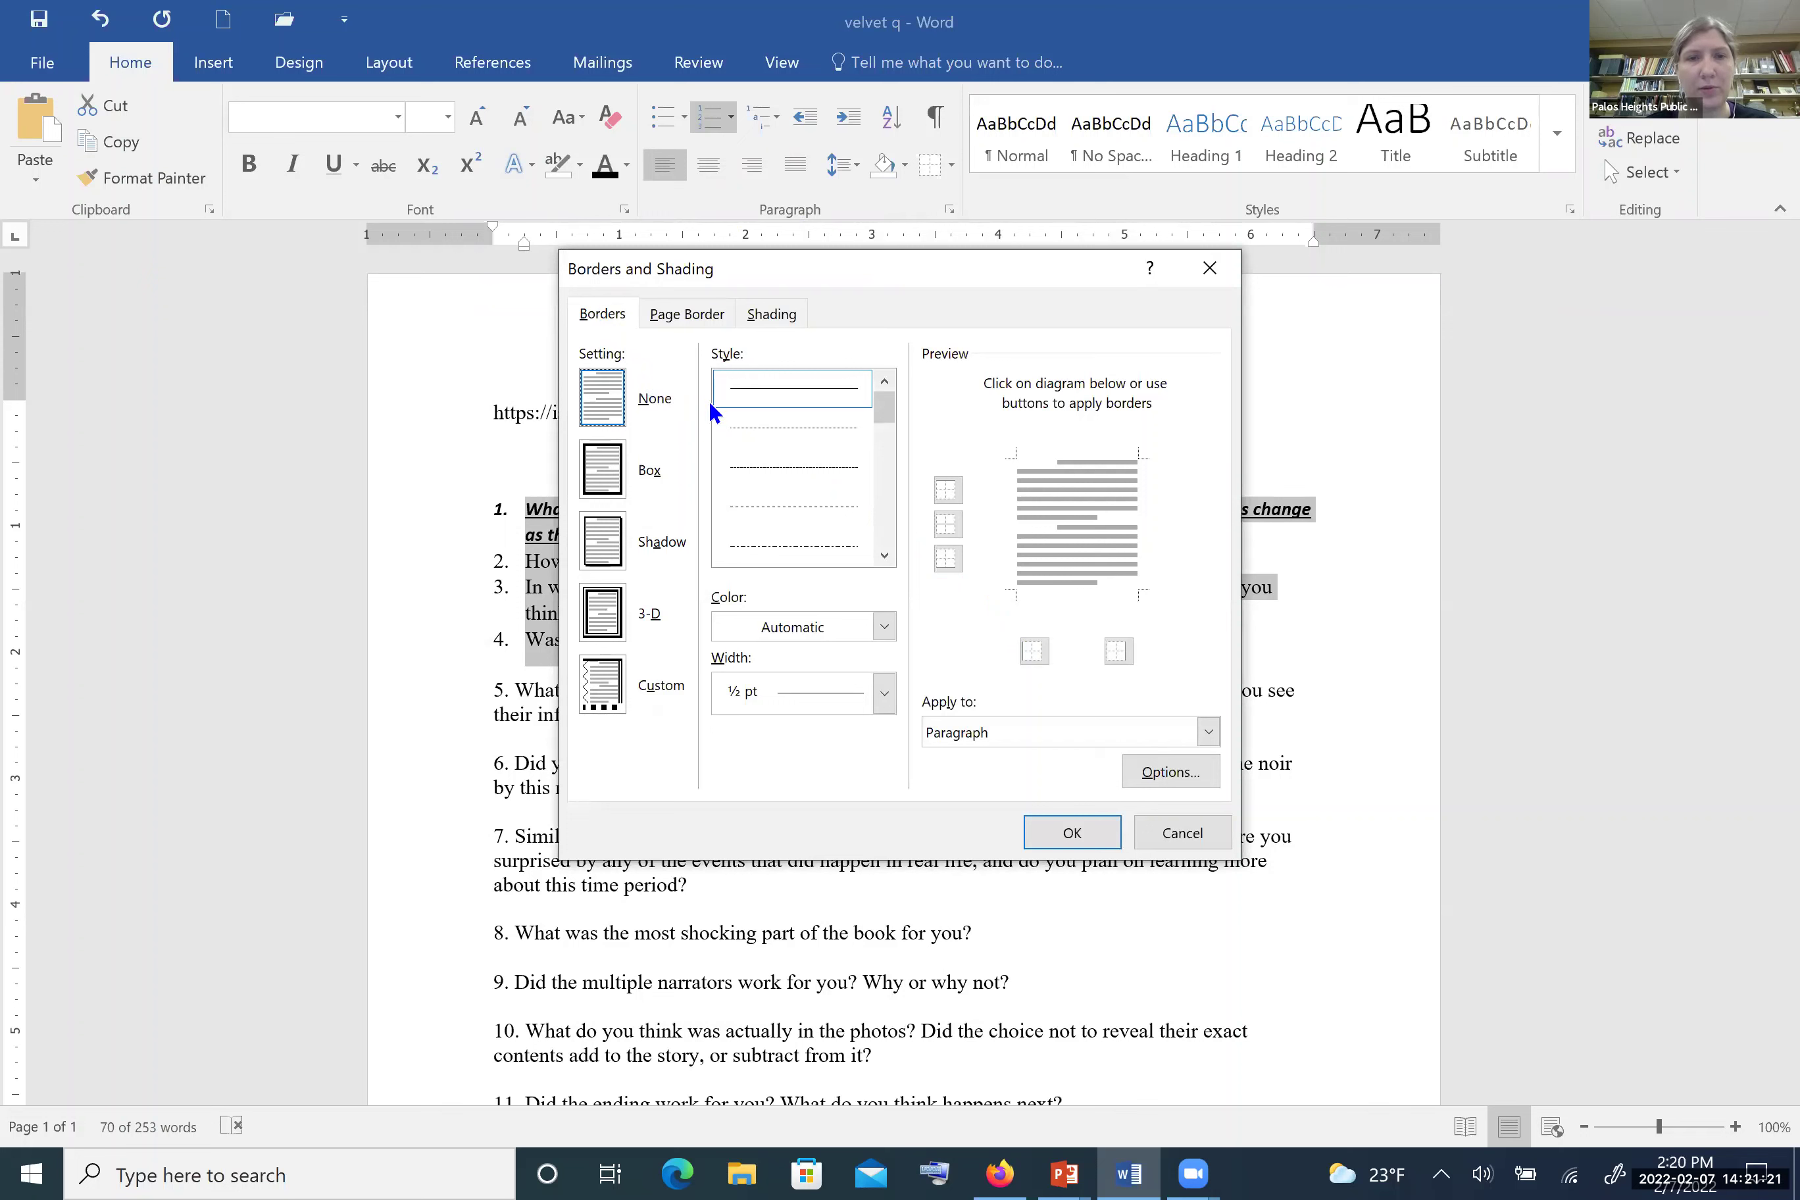
pyautogui.click(669, 324)
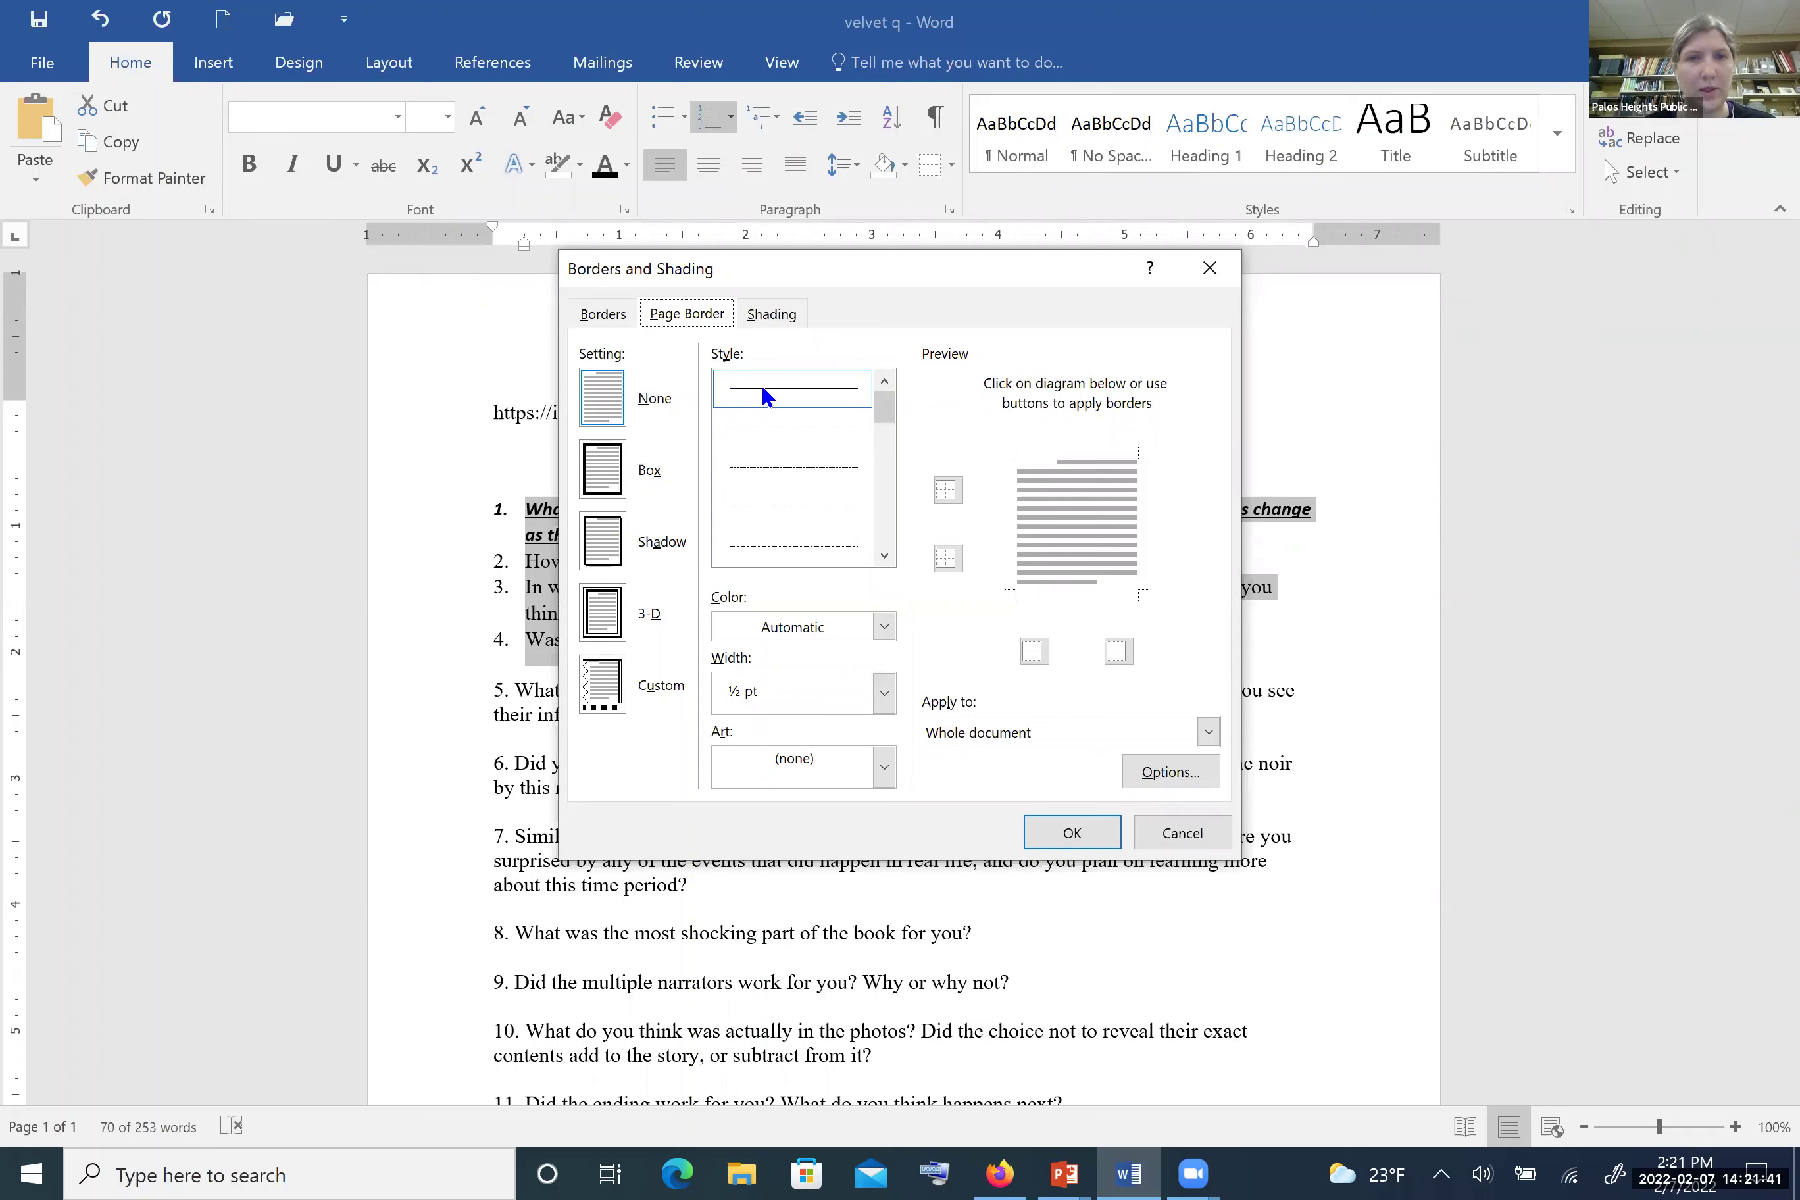
pyautogui.moveTo(885, 414); pyautogui.dragTo(887, 457)
pyautogui.click(777, 429)
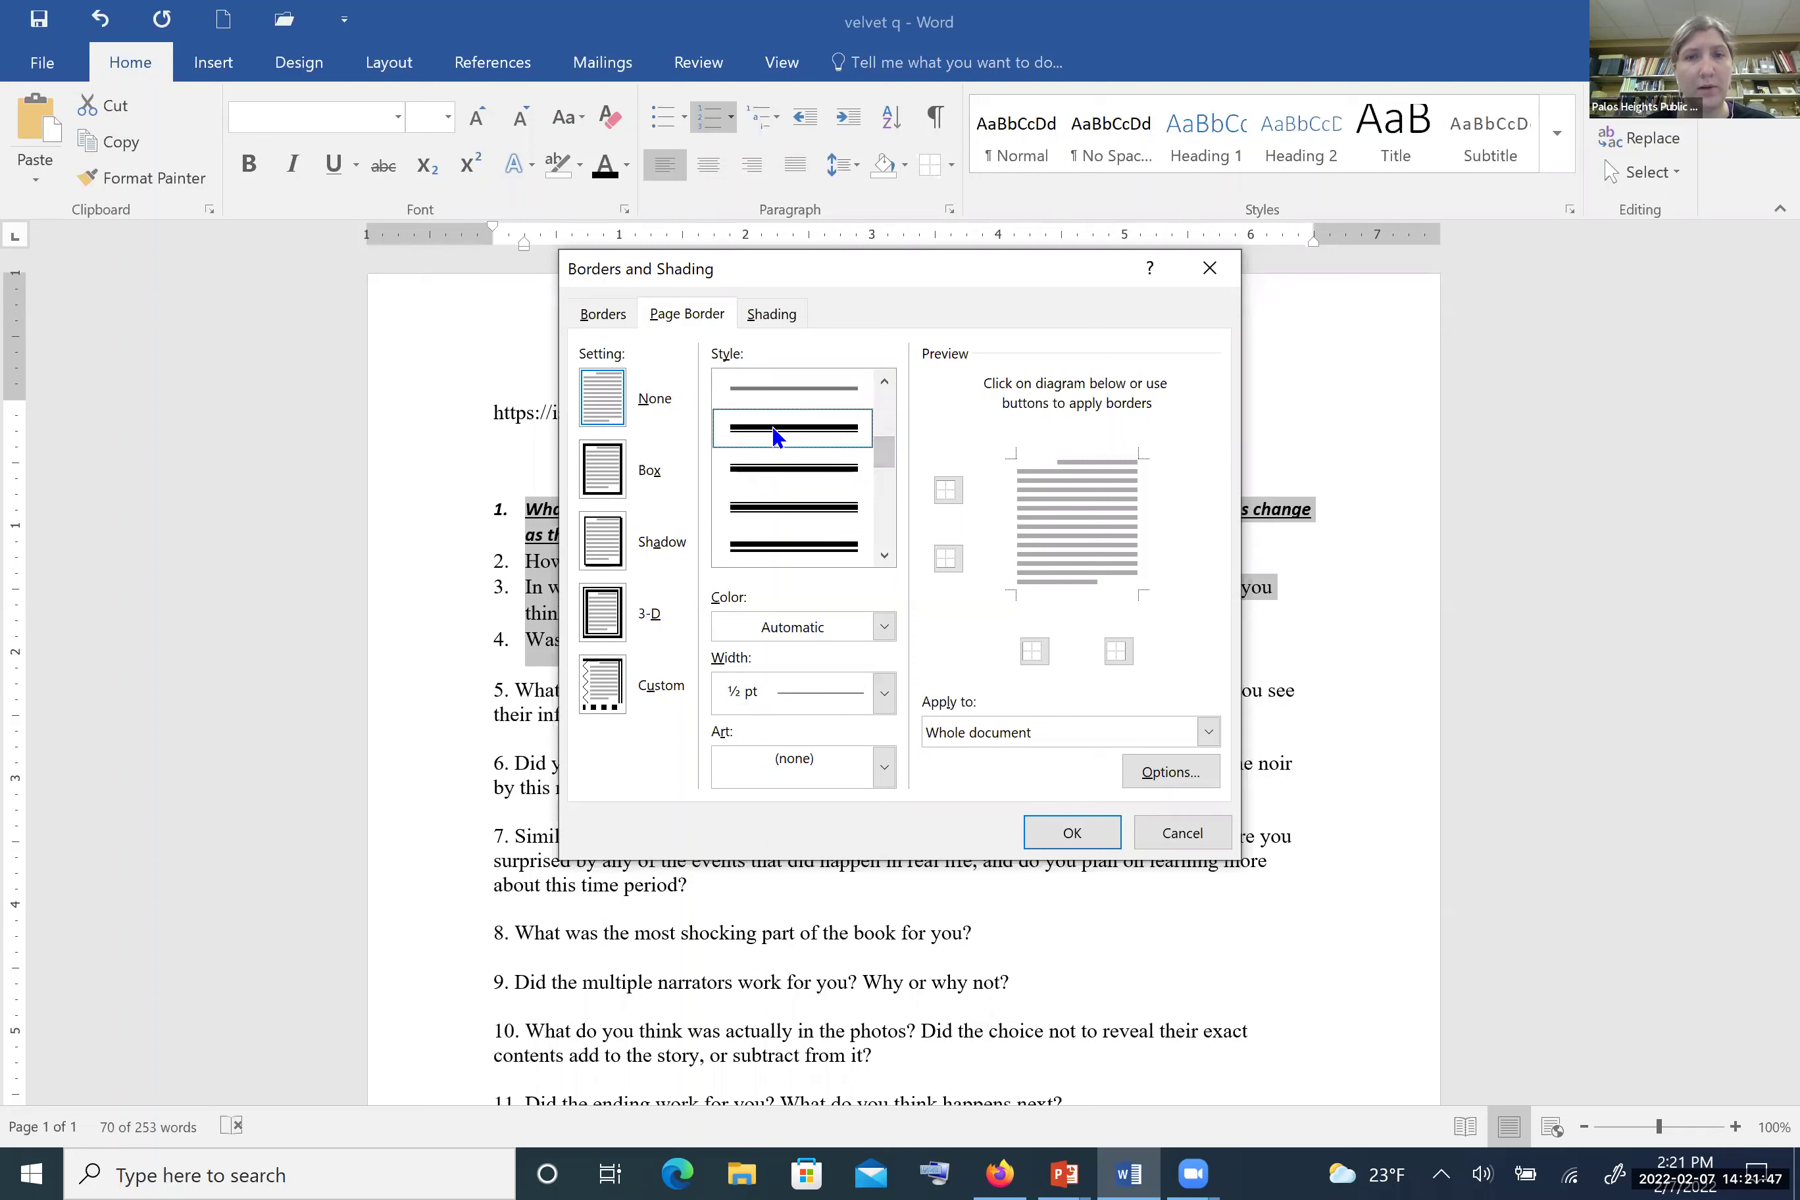
pyautogui.moveTo(886, 438); pyautogui.dragTo(874, 538)
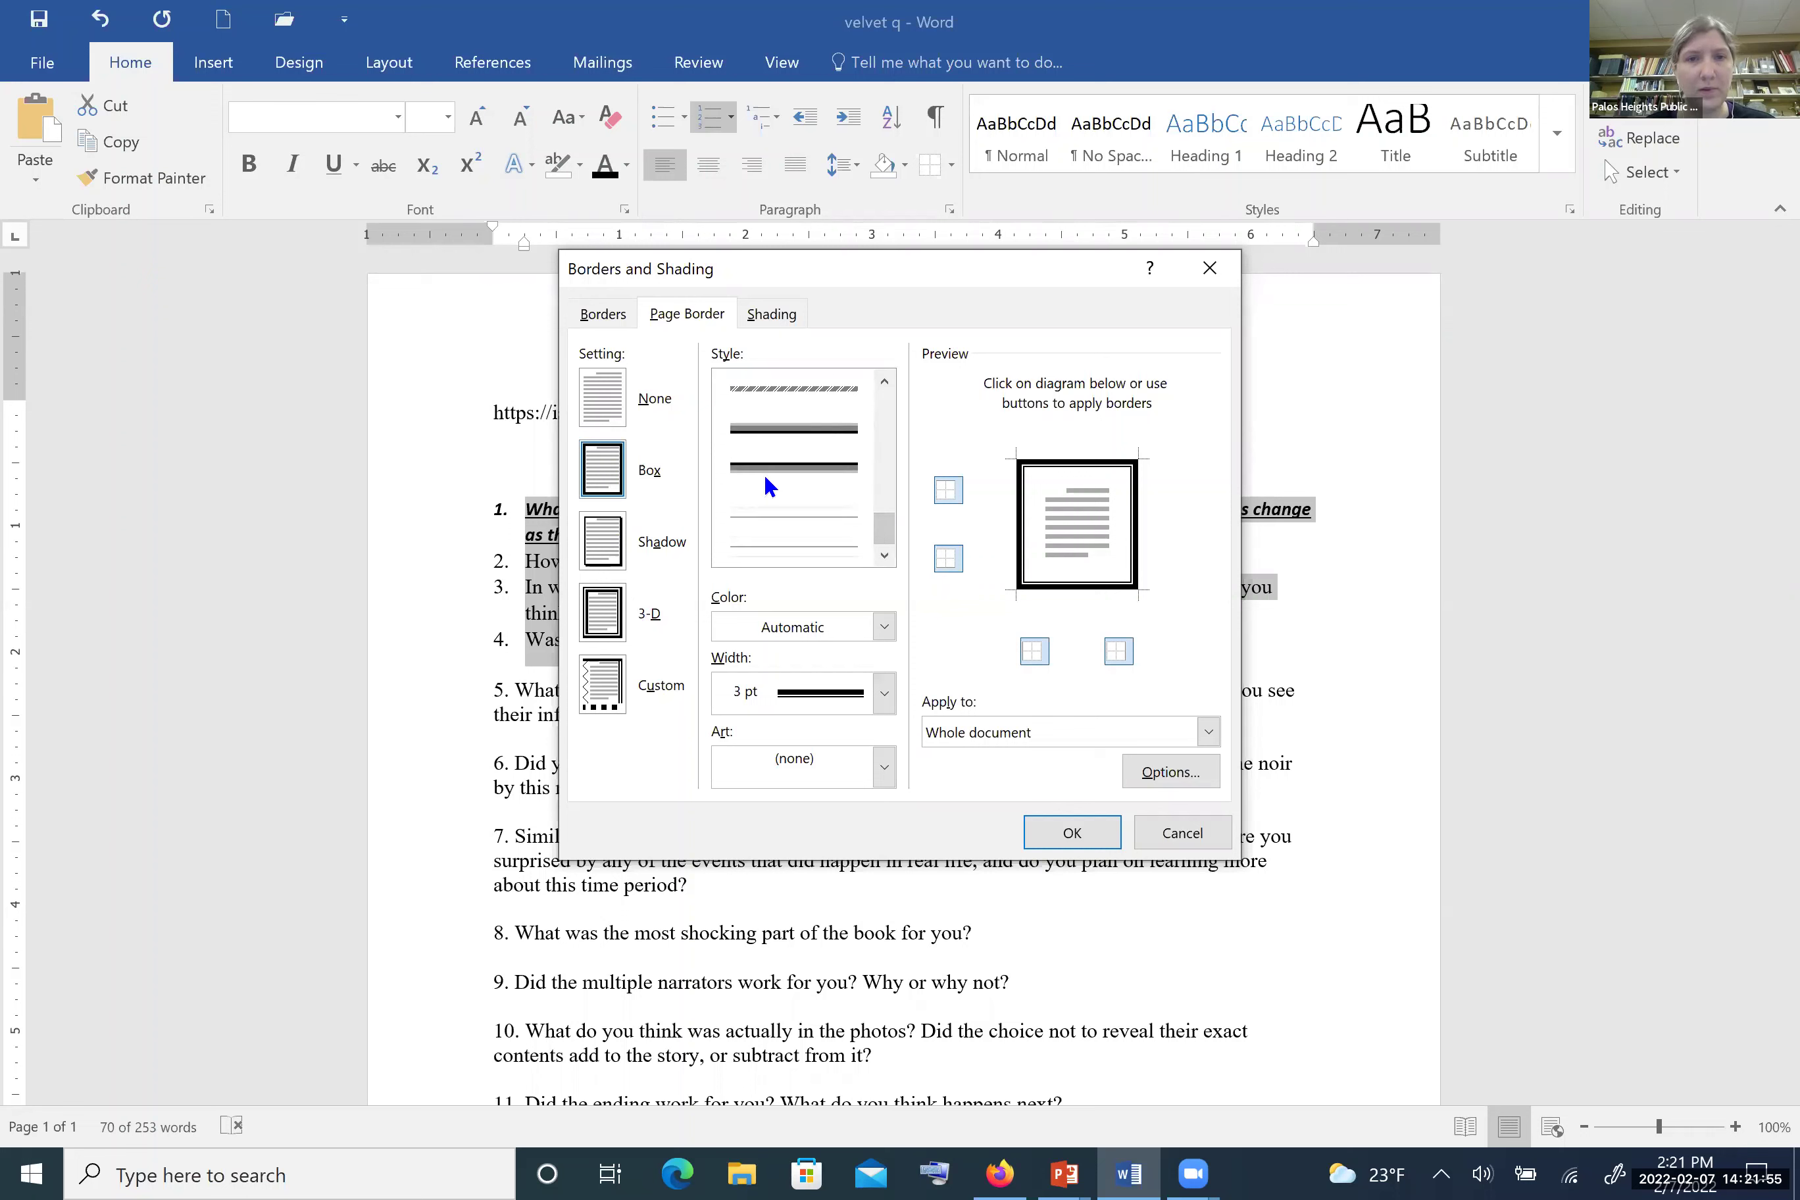
pyautogui.click(776, 513)
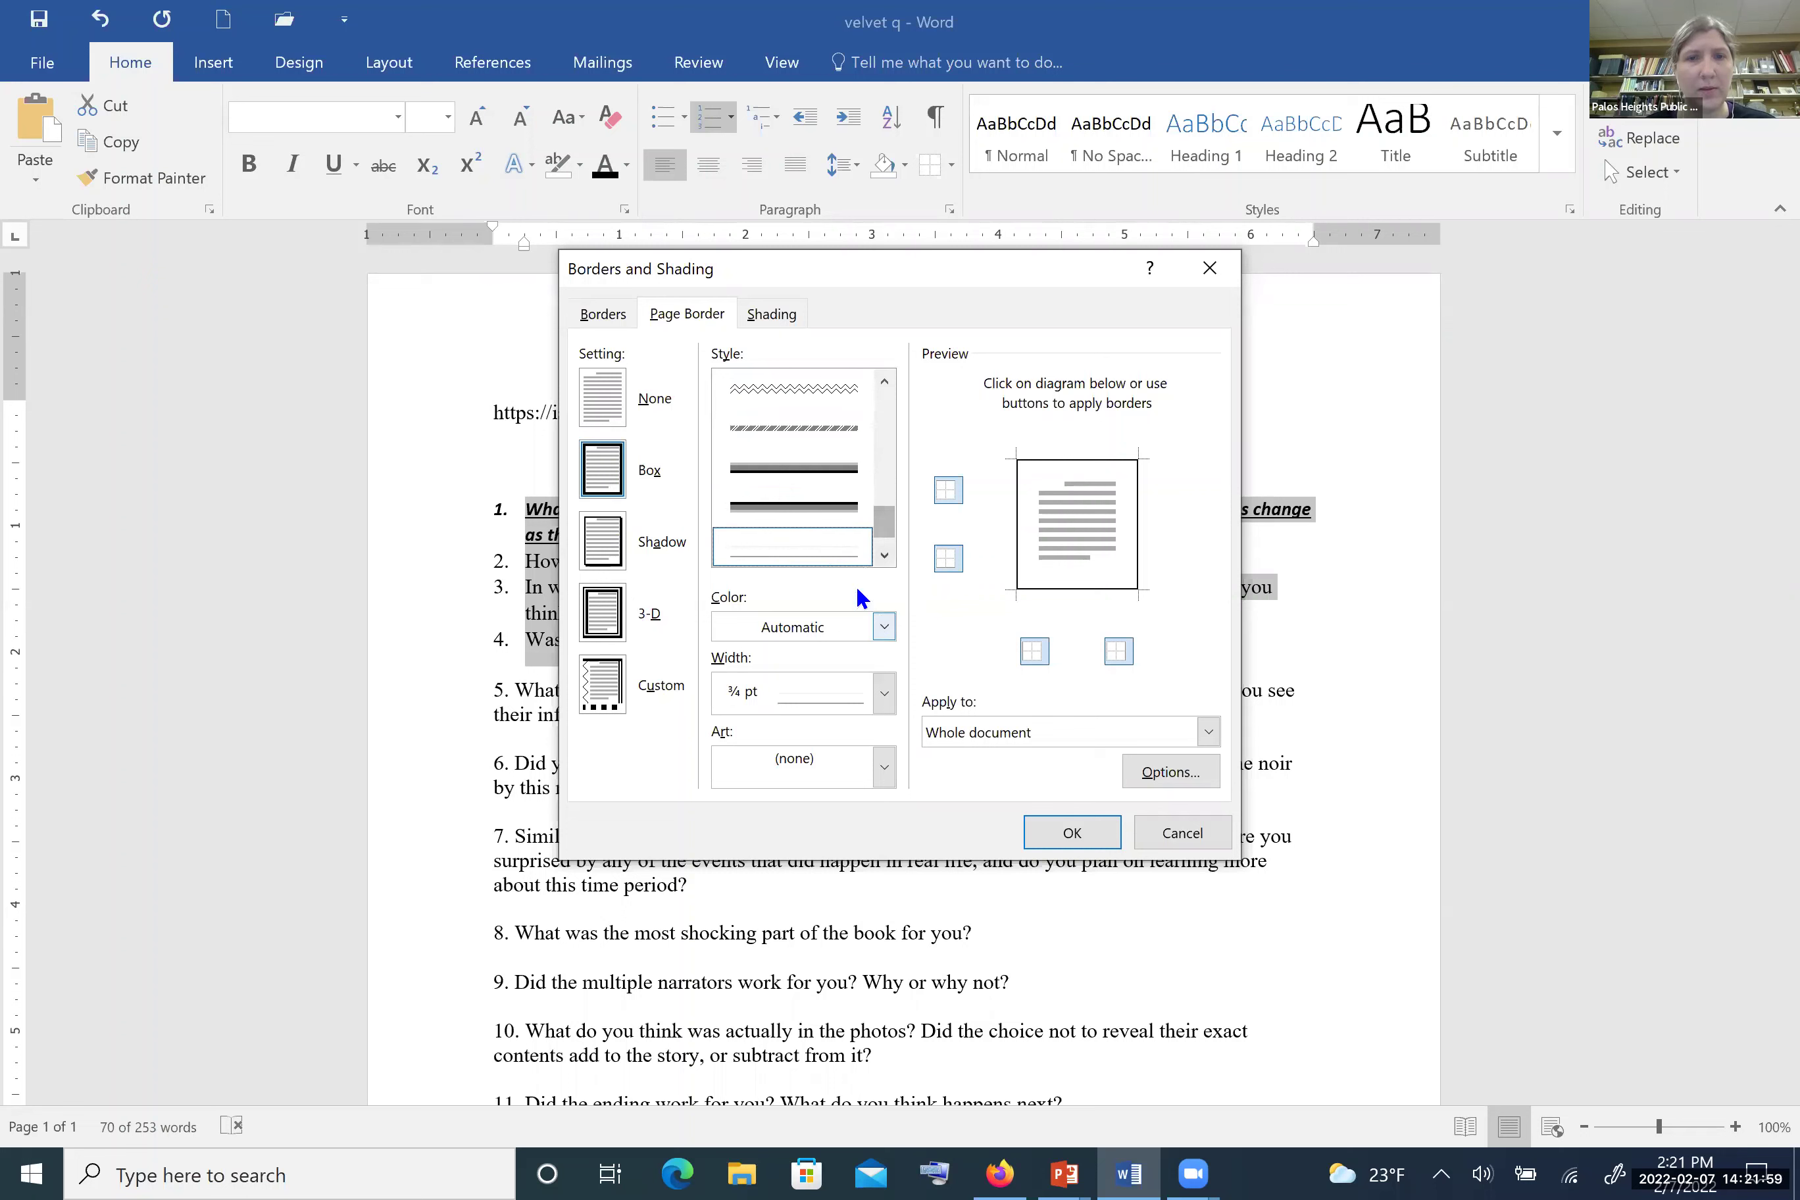
# Step: Look through the color and width choices available for the page border line without choosing any
pyautogui.click(875, 623)
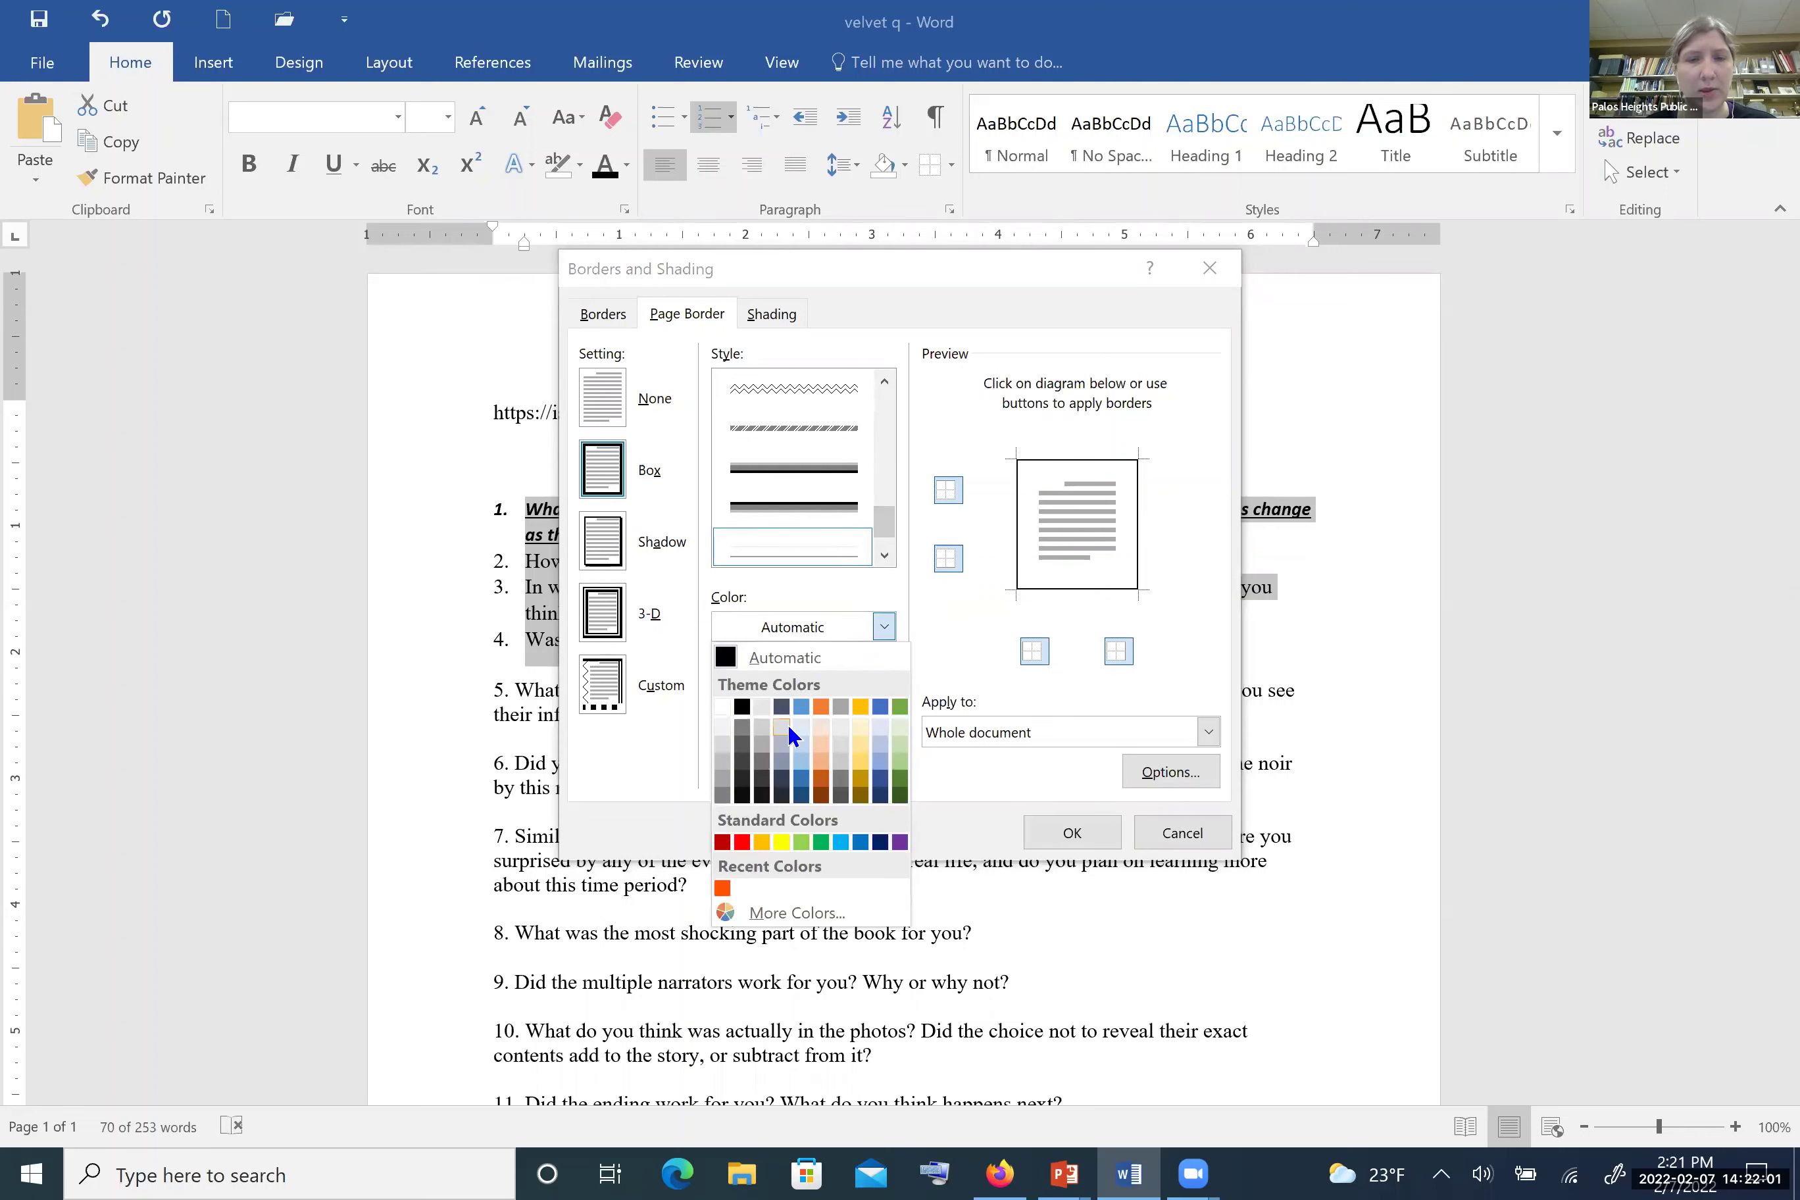
pyautogui.click(877, 622)
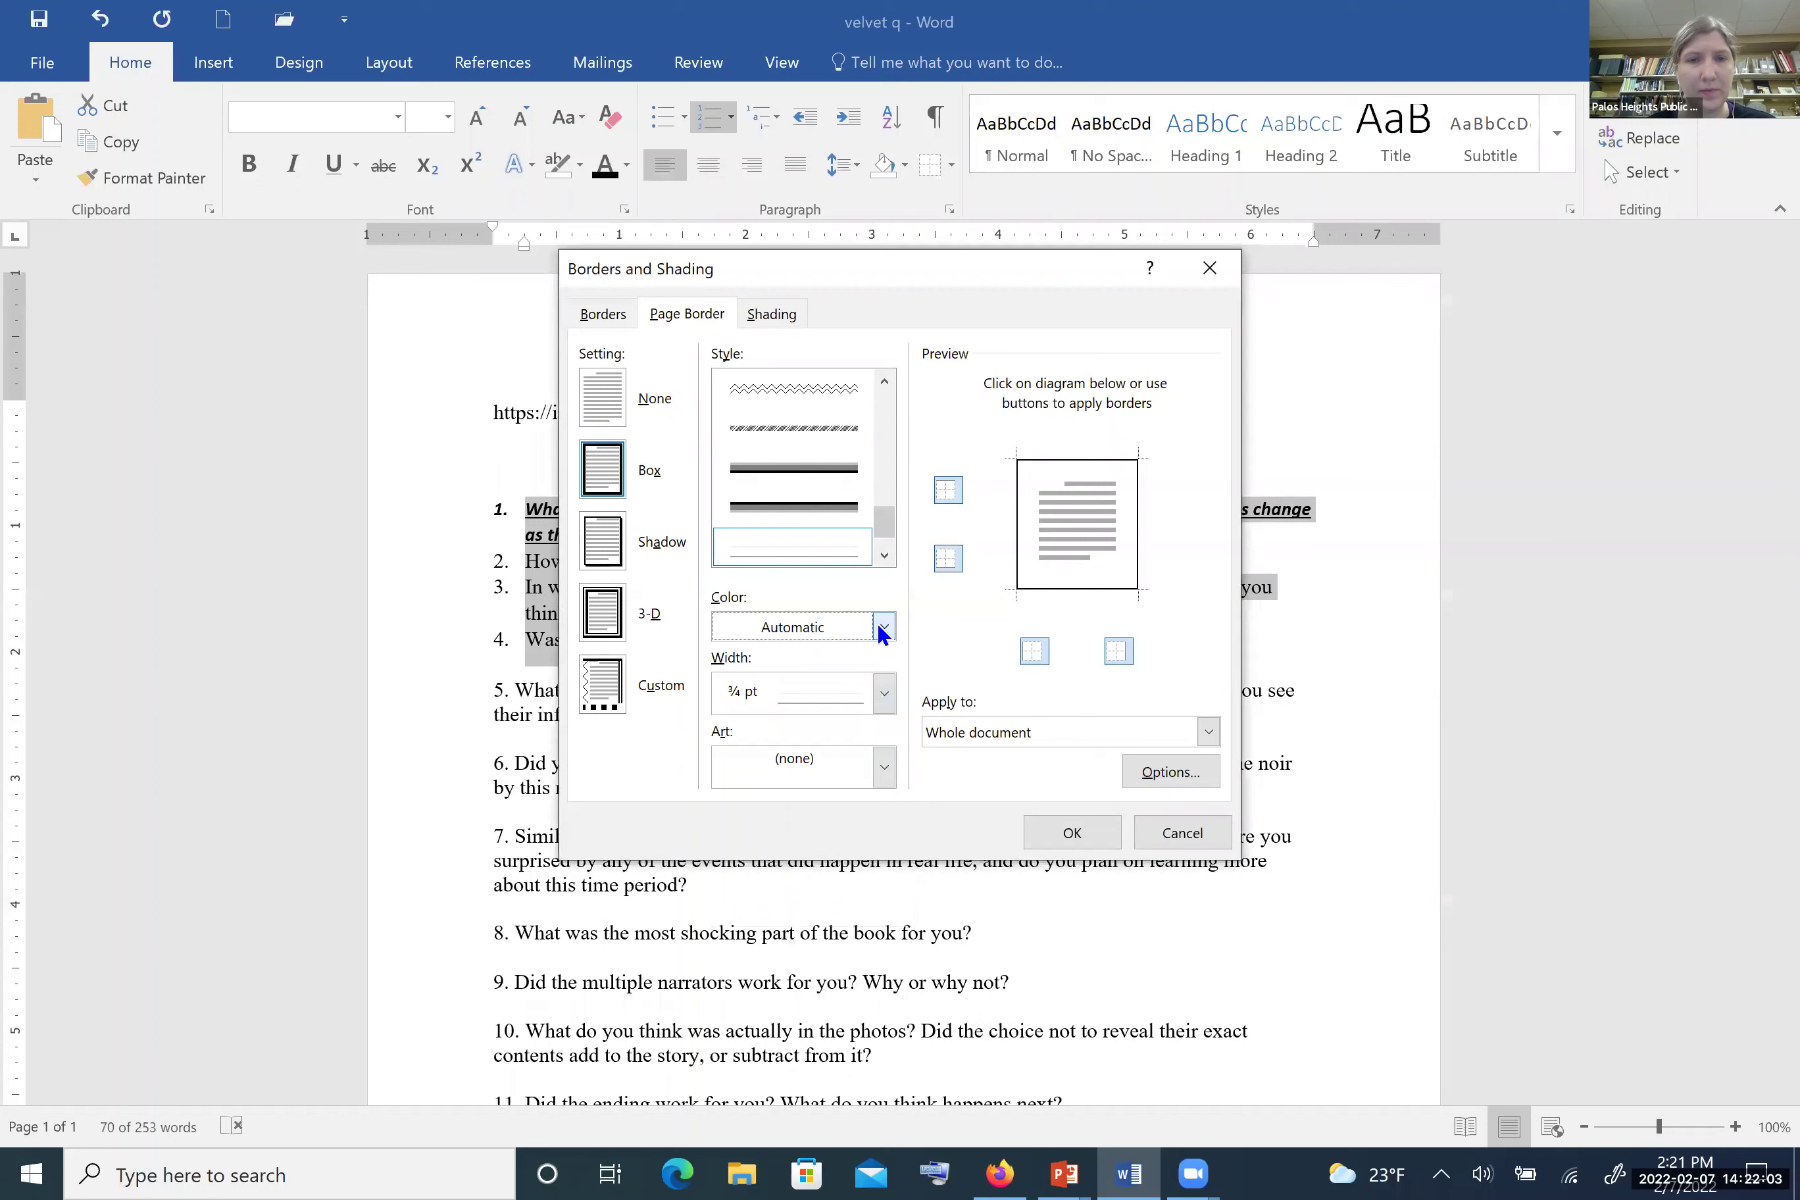
pyautogui.click(883, 695)
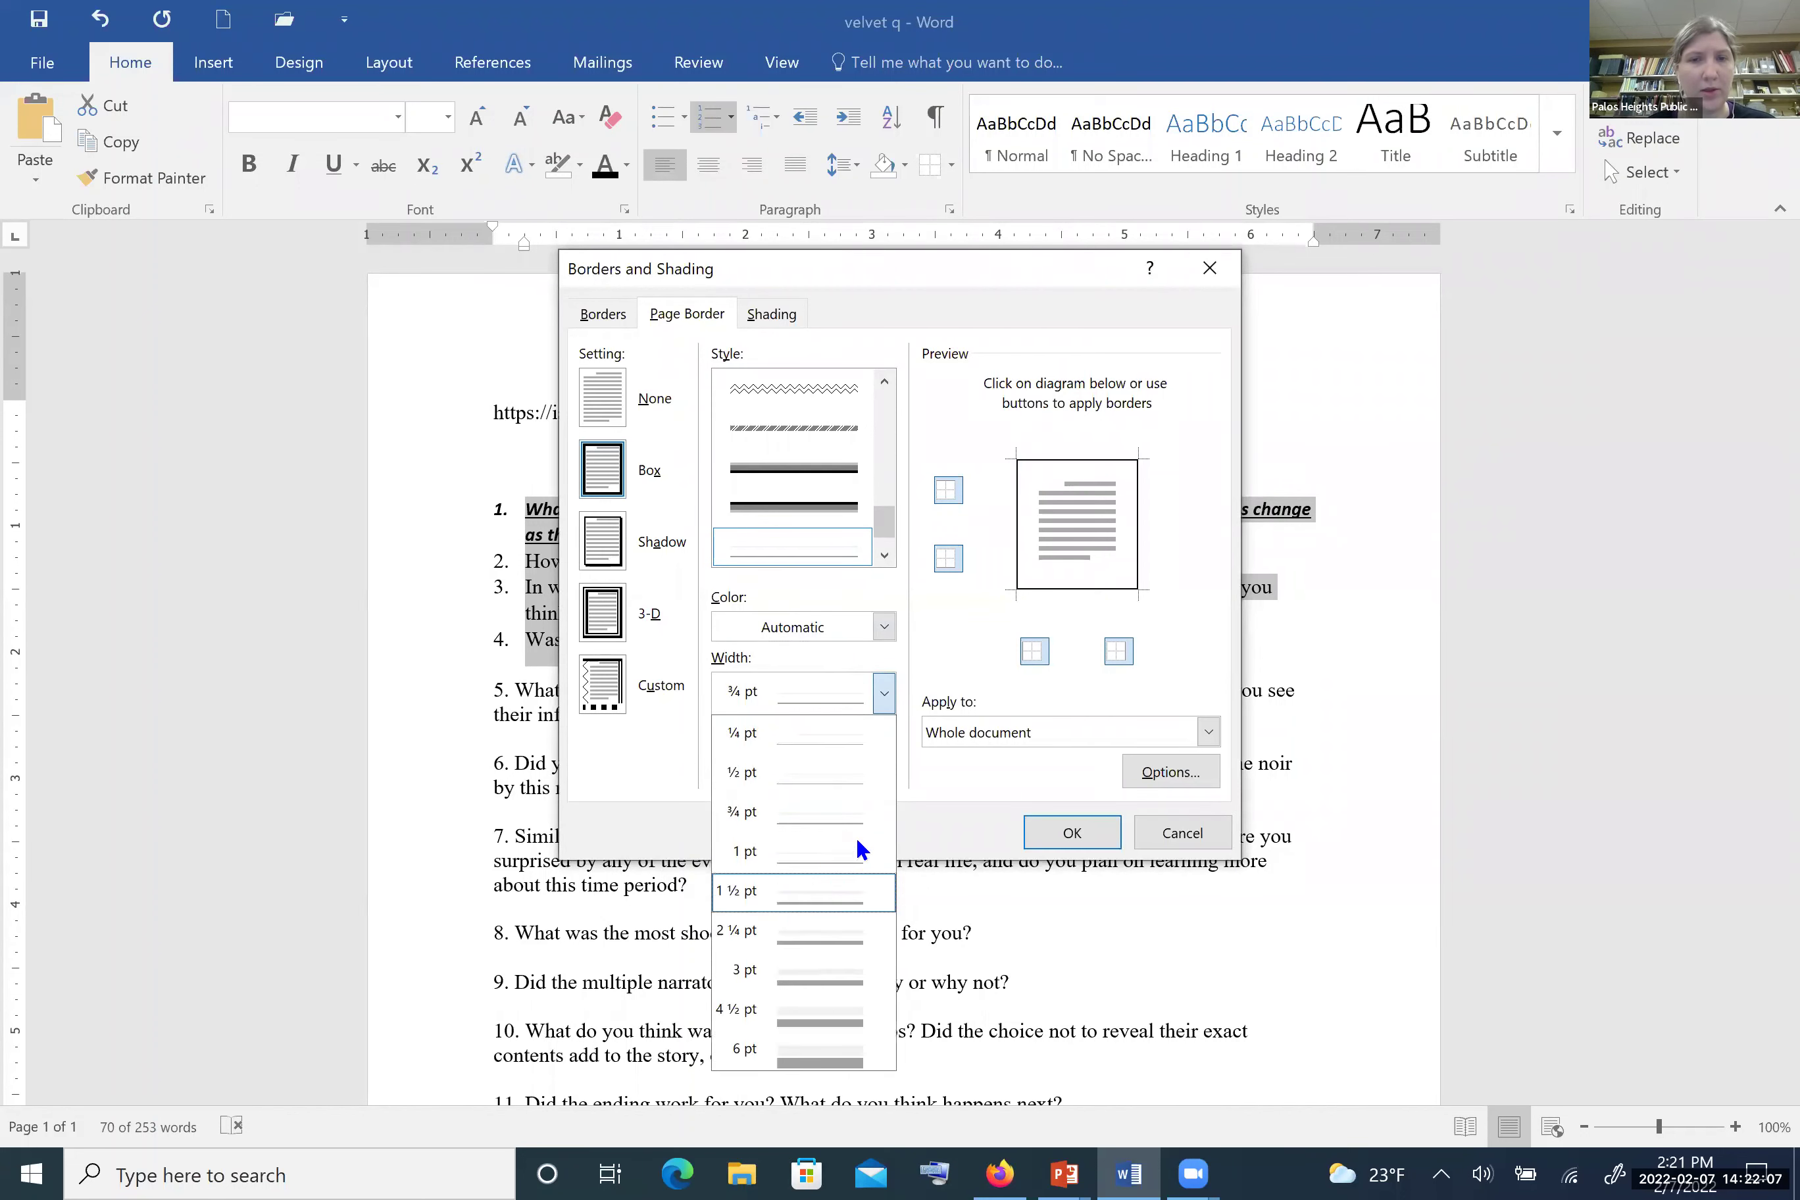
pyautogui.click(879, 696)
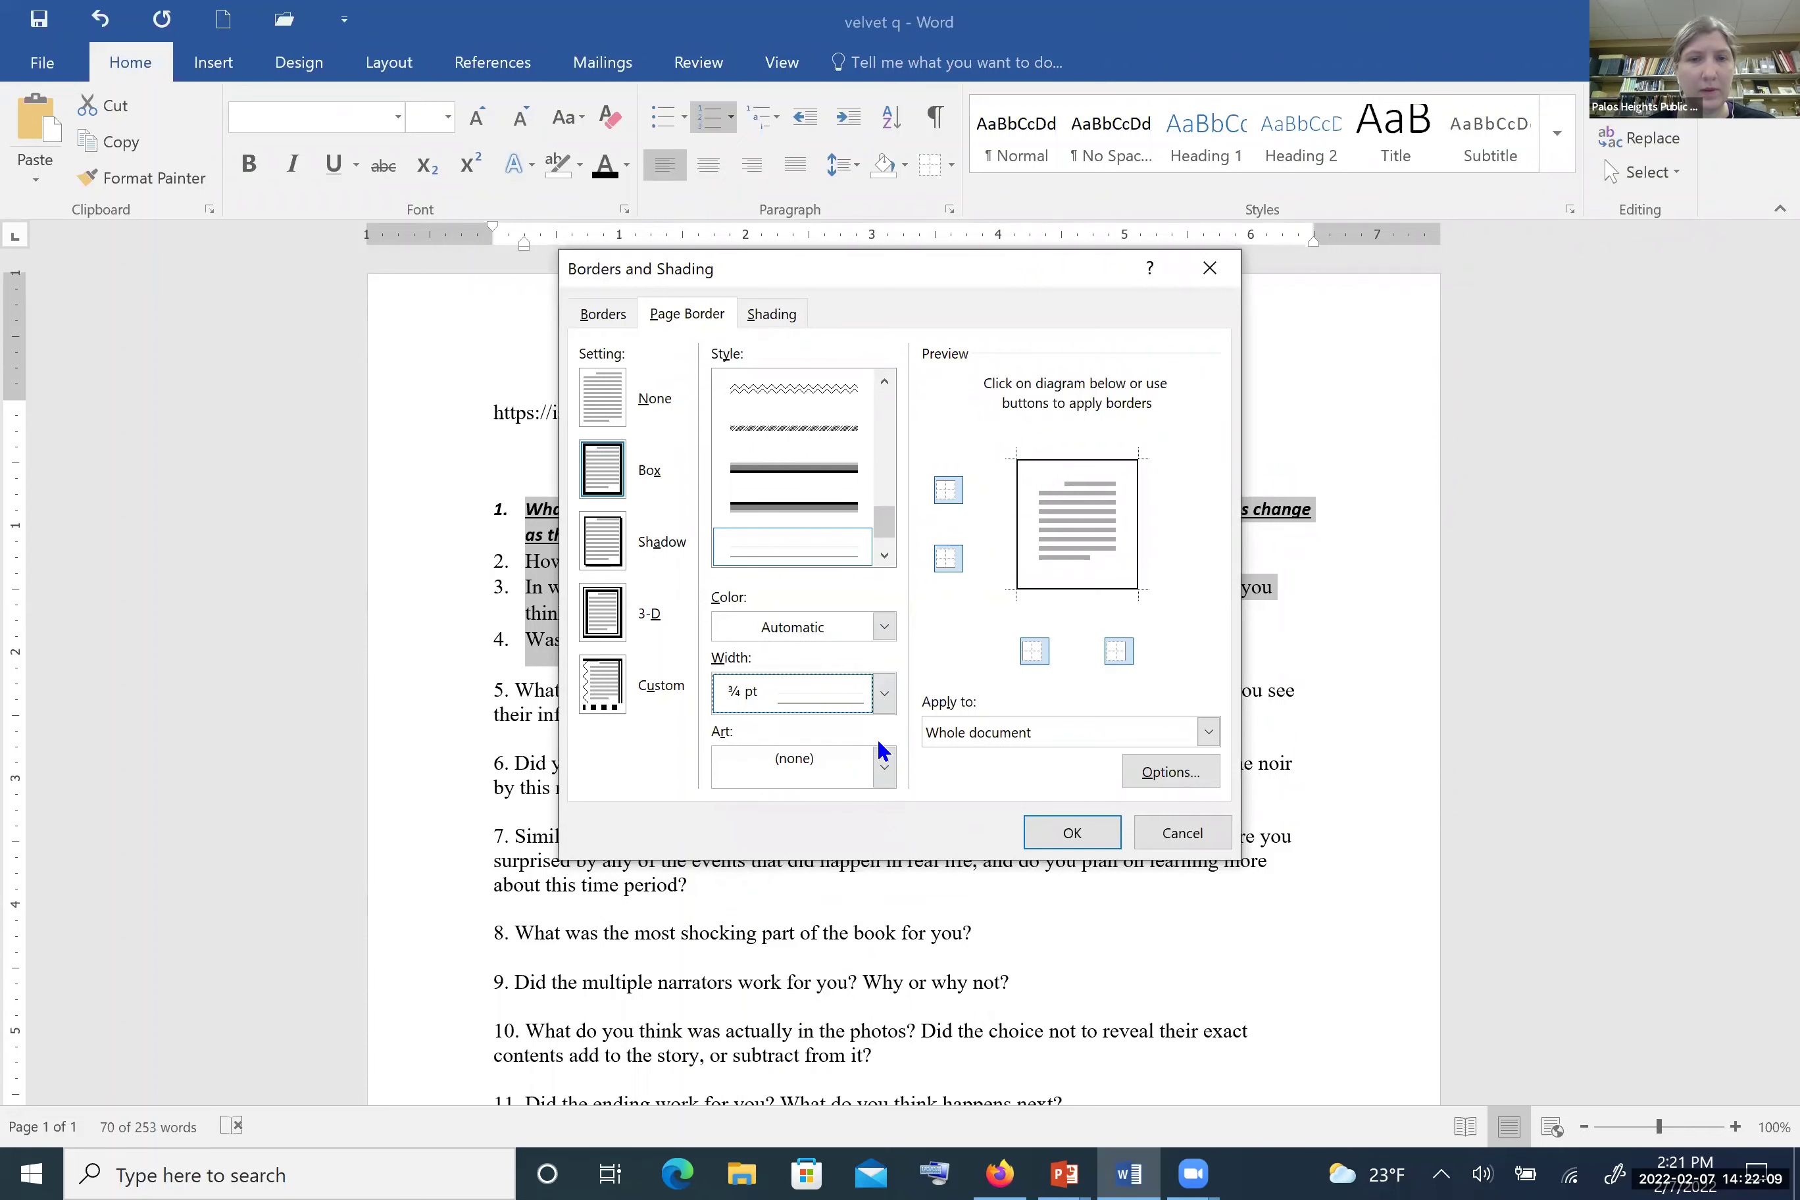
# Step: Choose the red hearts art for the page border
pyautogui.click(884, 766)
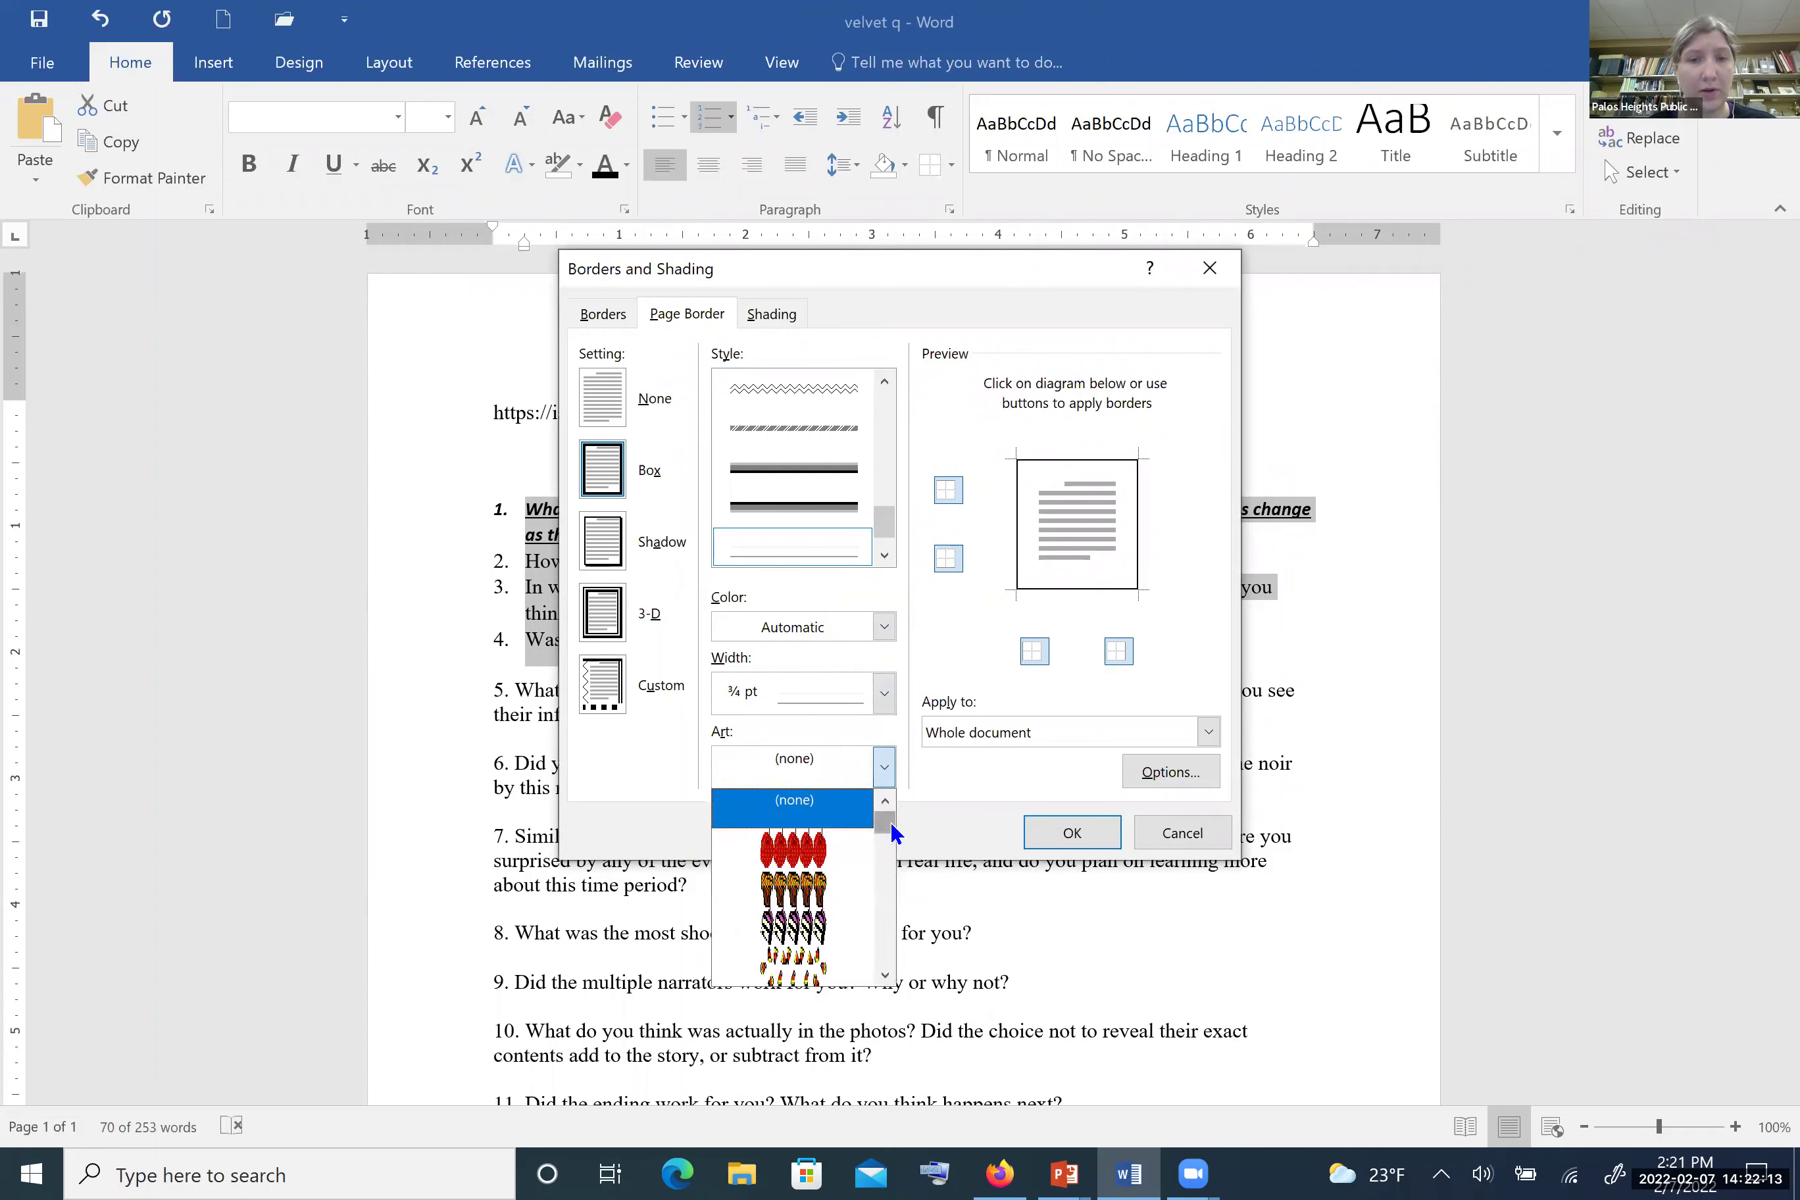
pyautogui.moveTo(890, 823); pyautogui.dragTo(889, 837)
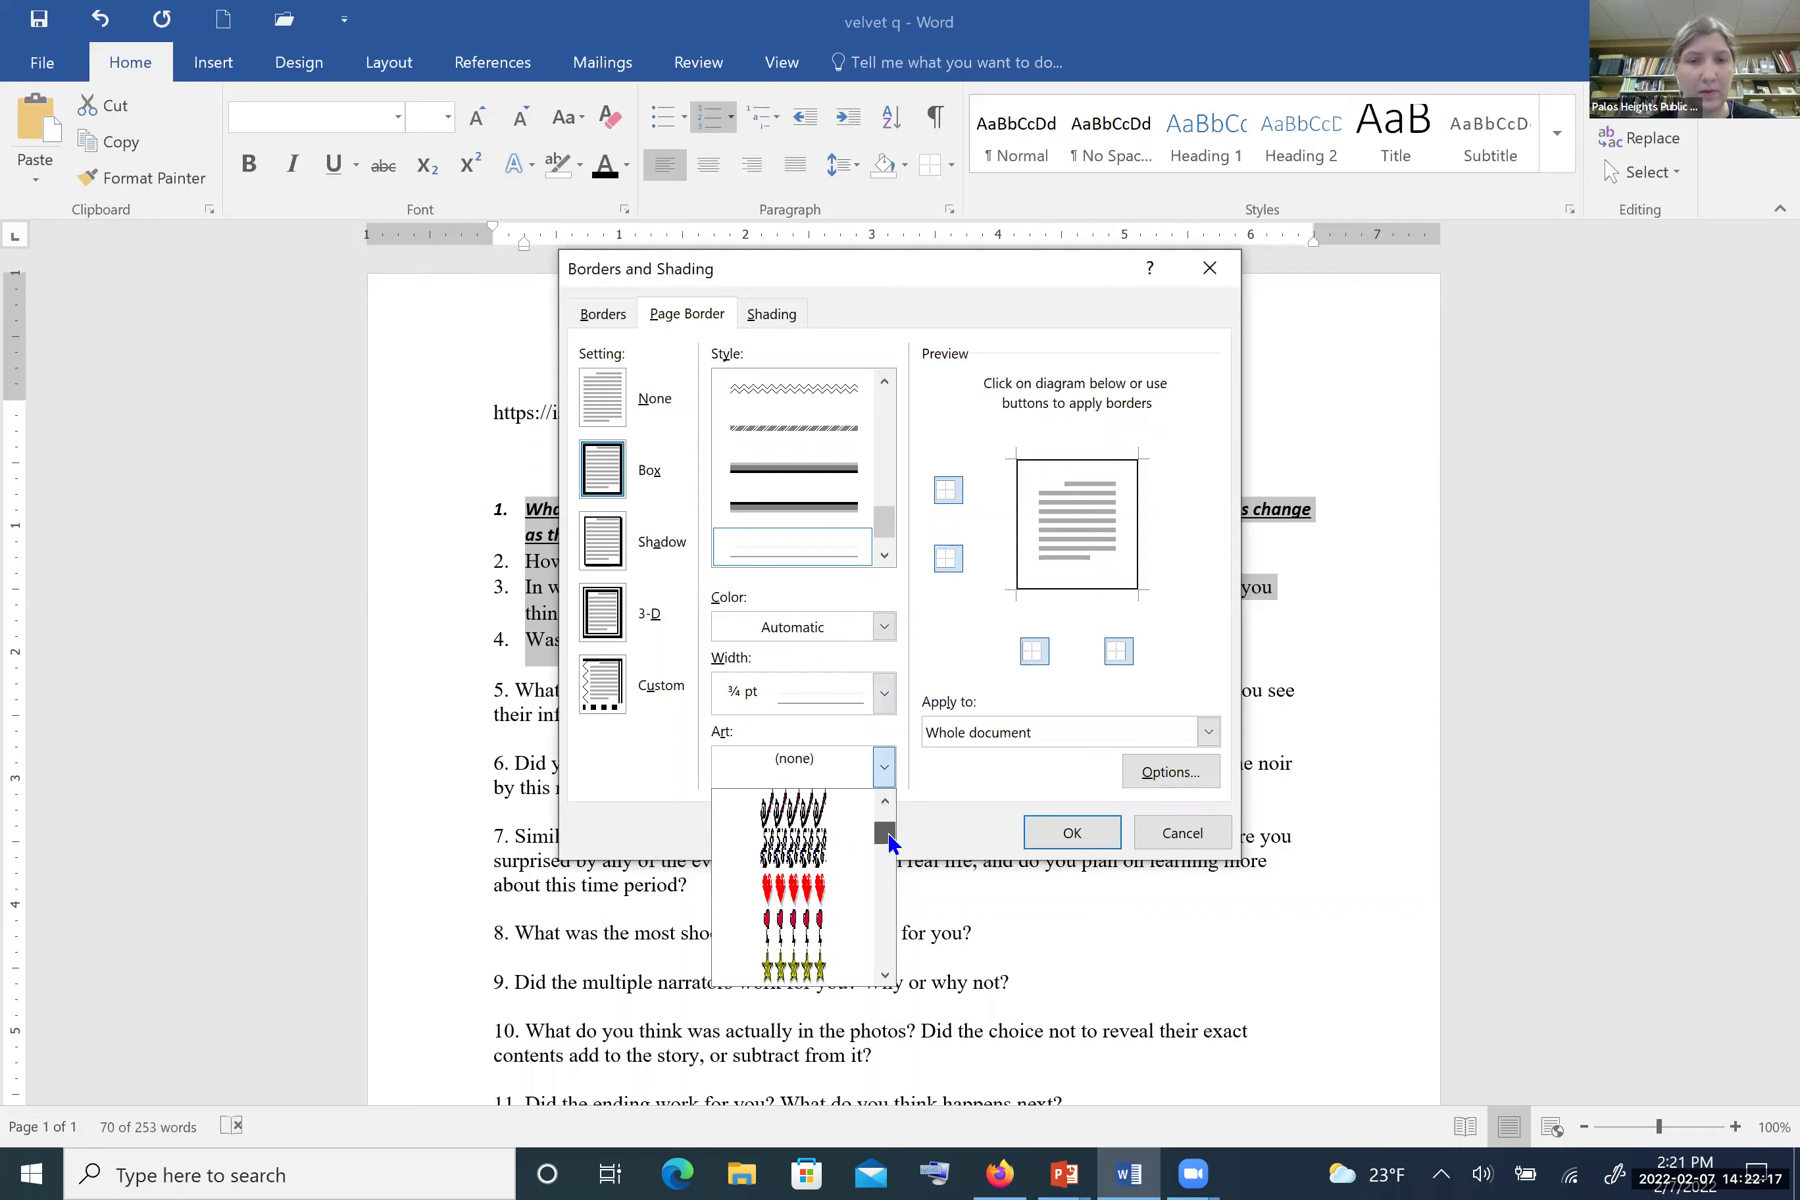
pyautogui.click(814, 884)
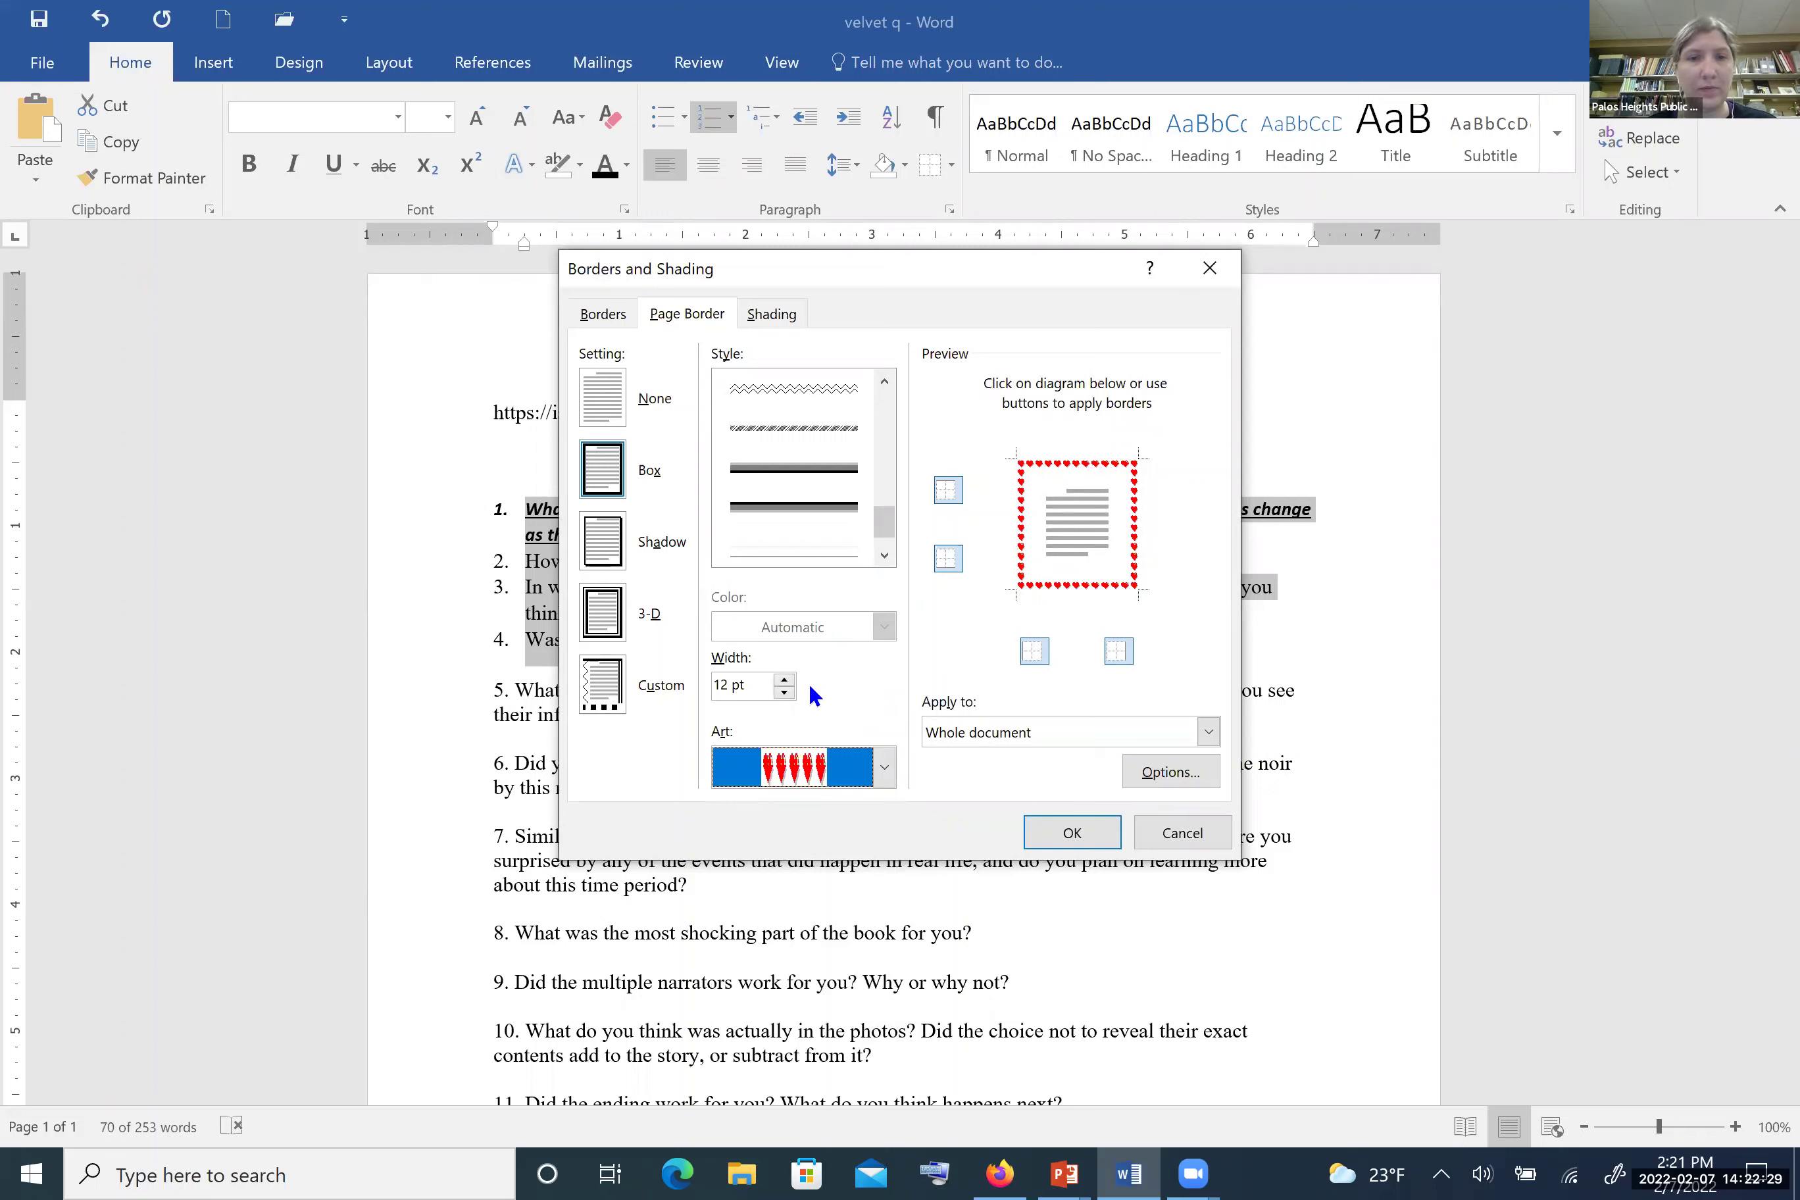
# Step: Try a 25 pt width for the heart page border and reduce it to 7 pt
pyautogui.click(786, 681)
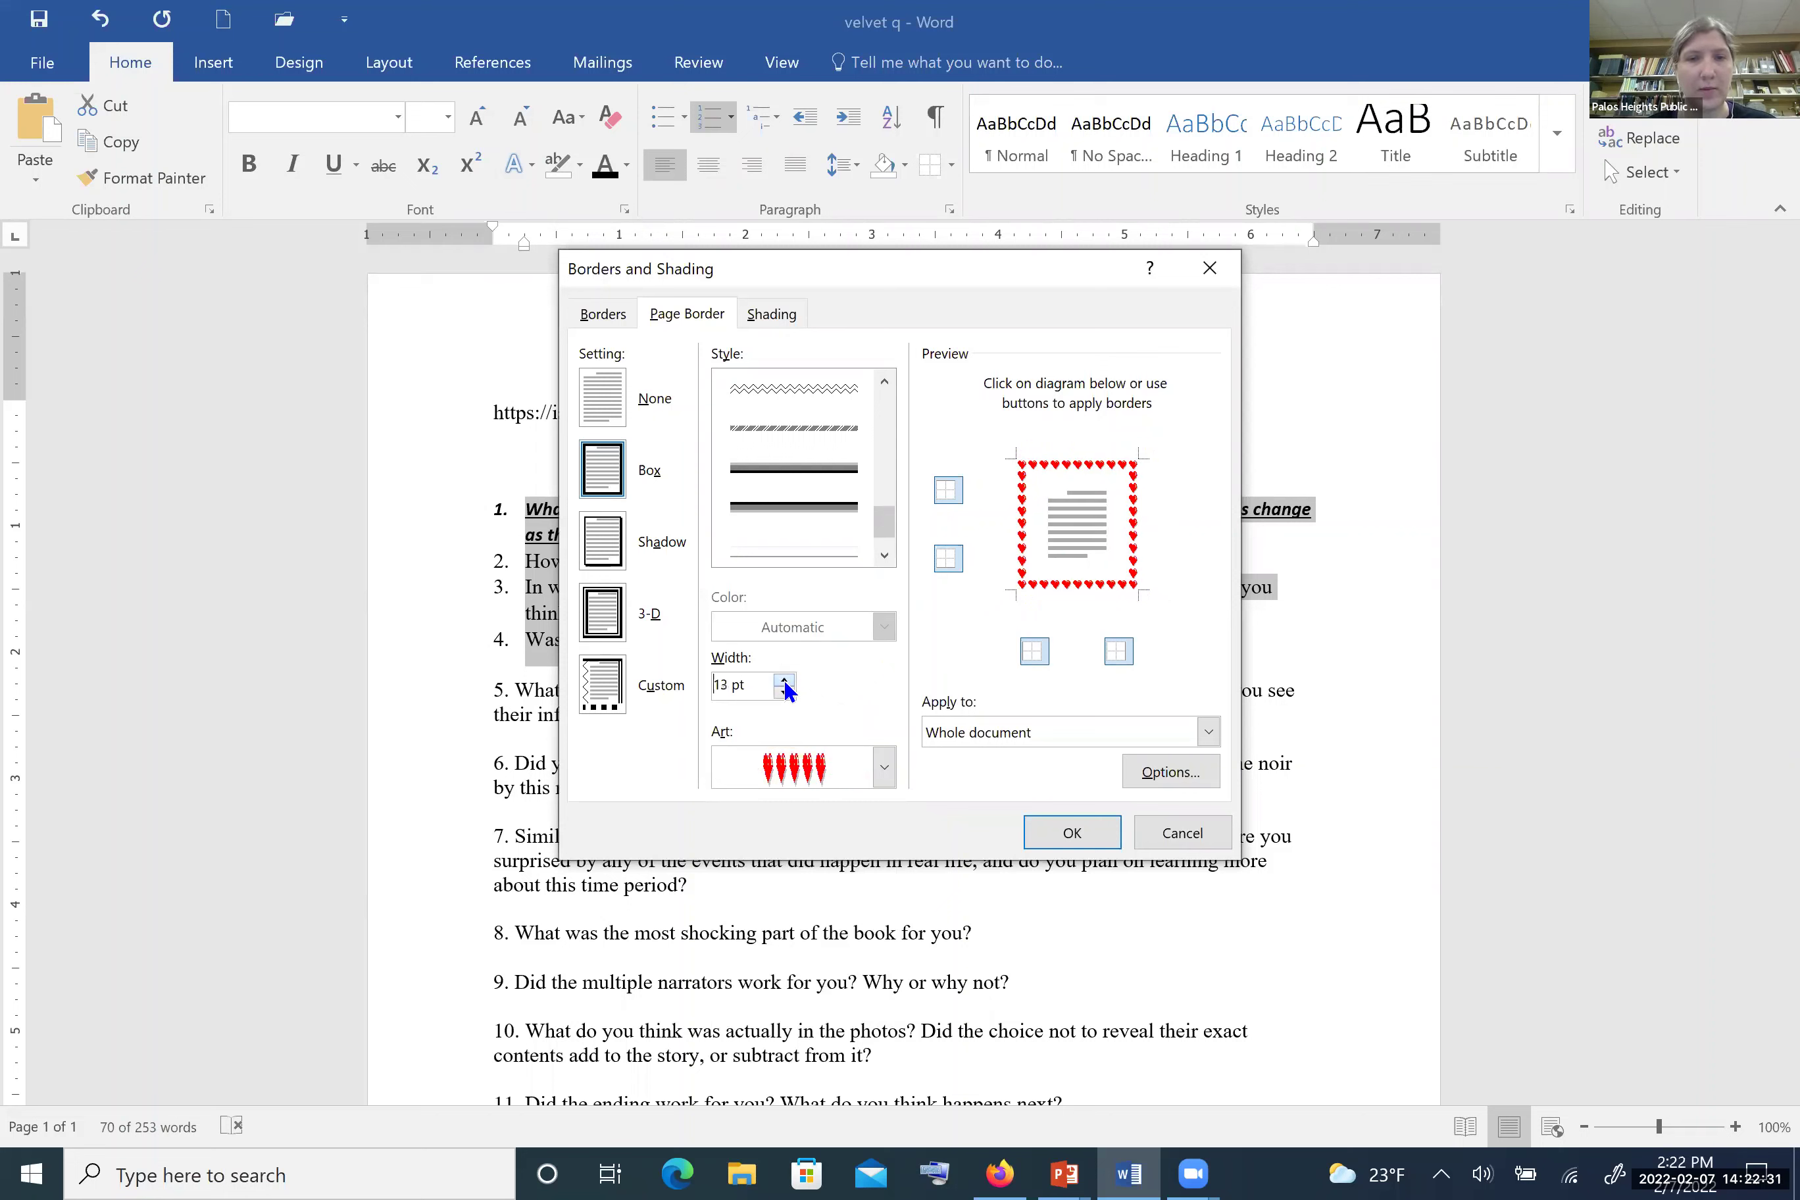
pyautogui.doubleClick(785, 682)
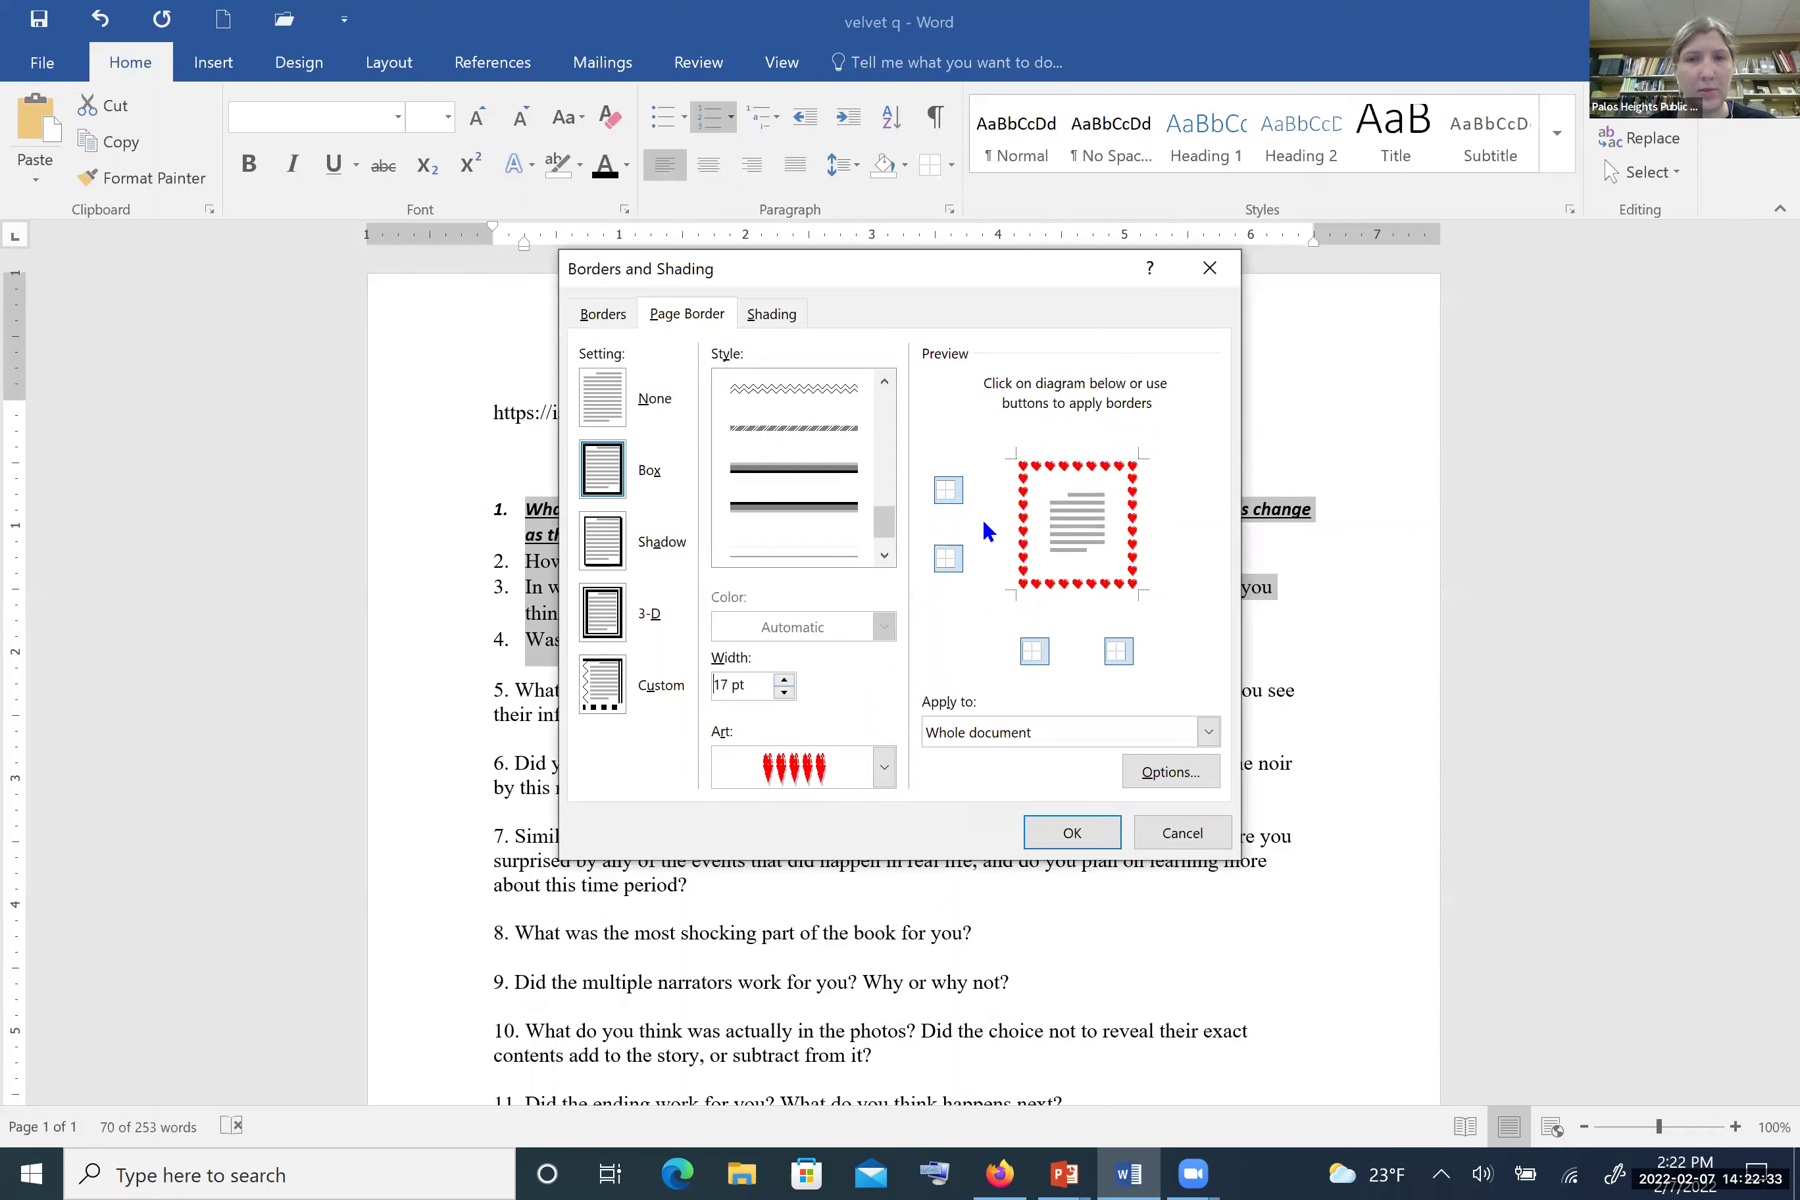
pyautogui.tripleClick(785, 679)
pyautogui.tripleClick(785, 681)
pyautogui.doubleClick(785, 682)
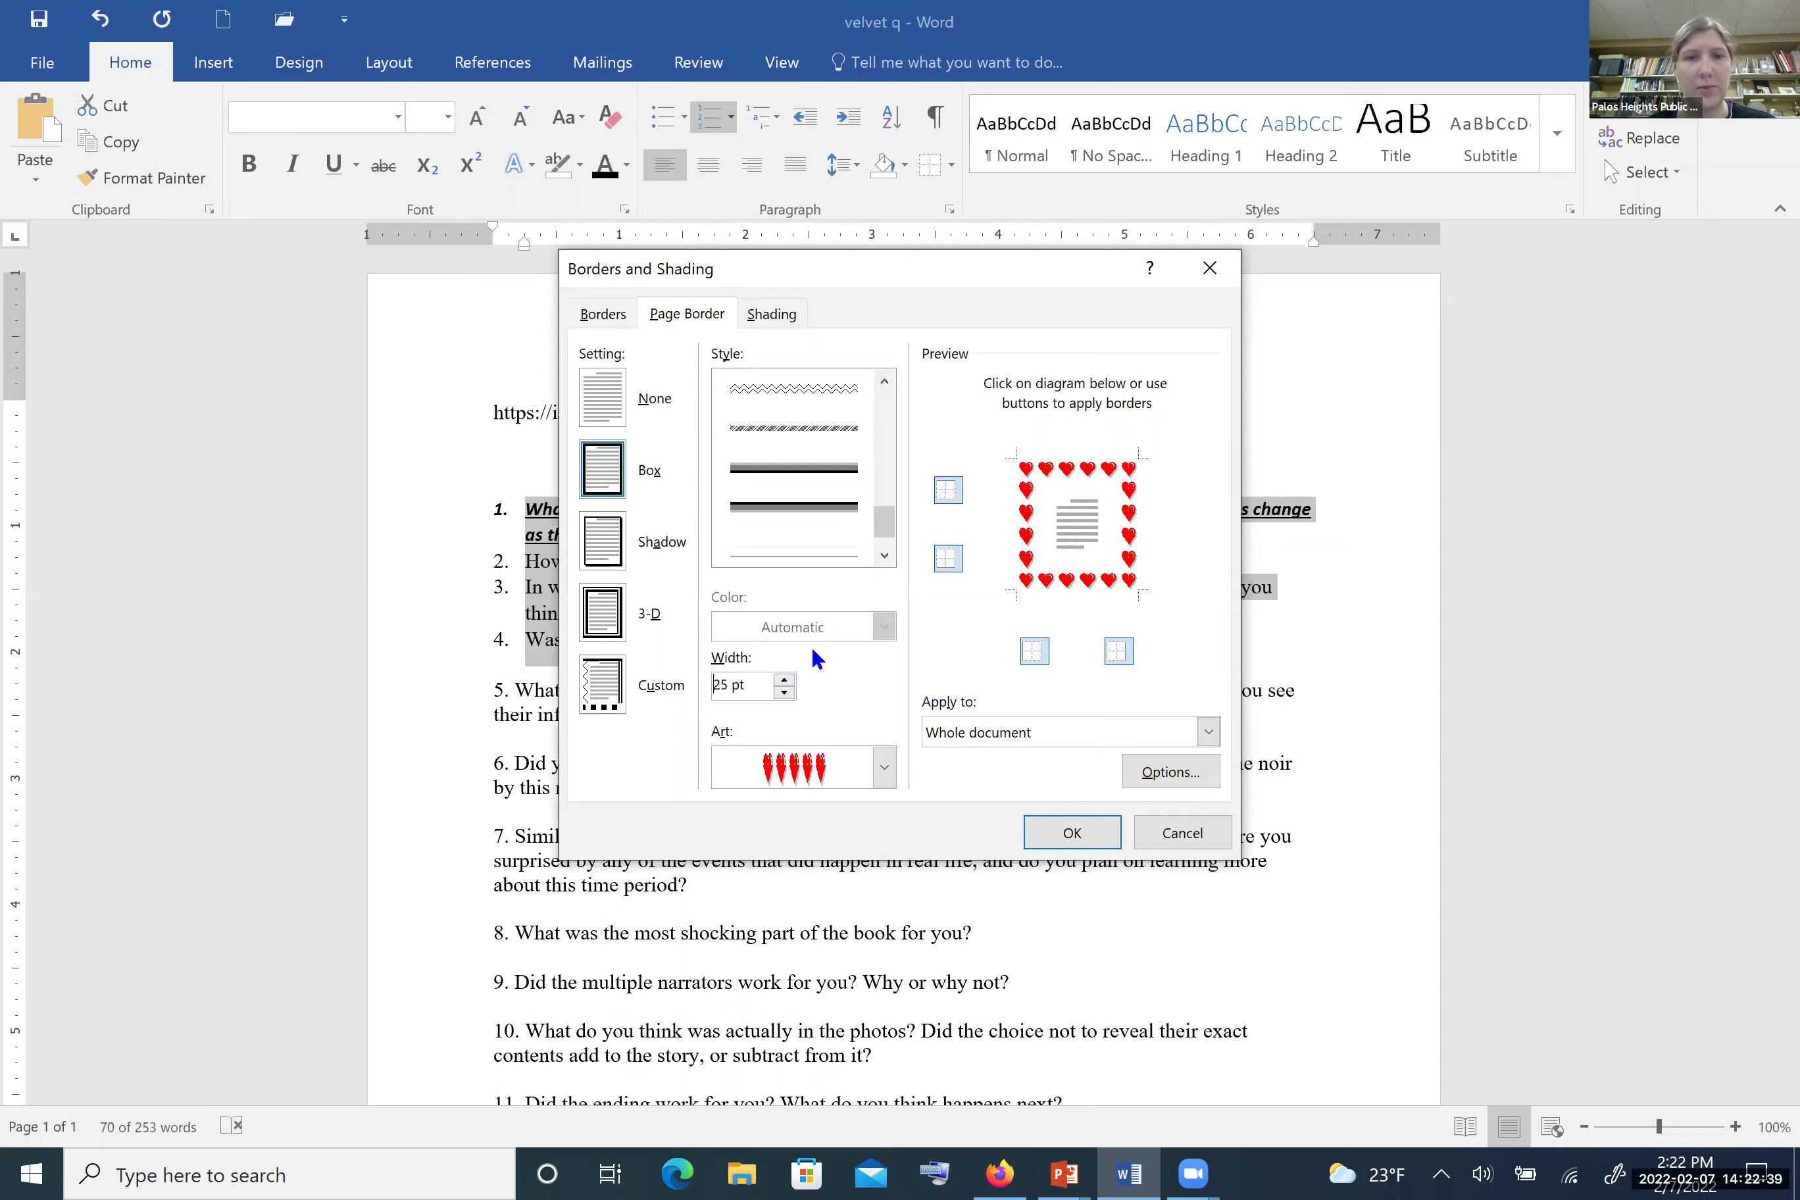
pyautogui.click(785, 692)
pyautogui.click(785, 692)
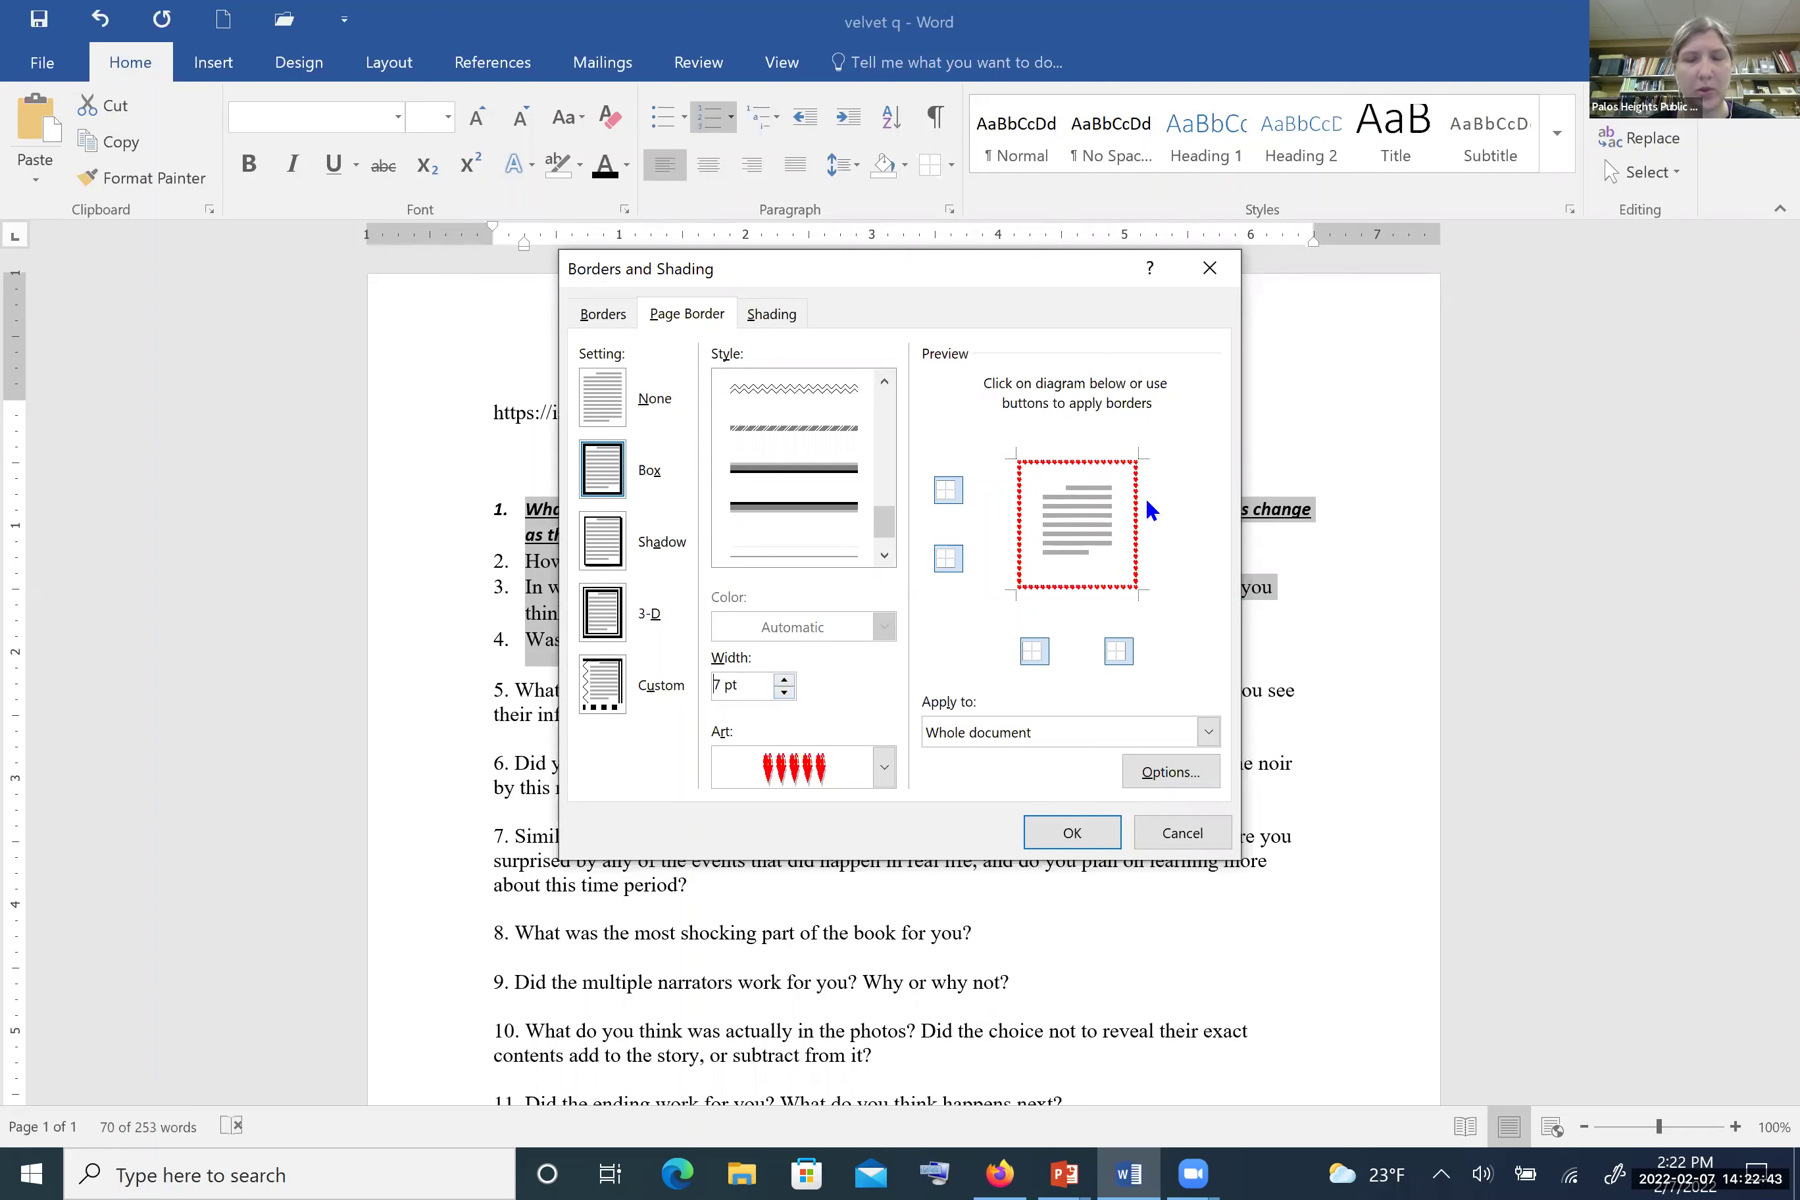
# Step: Apply the heart page border to the whole document
pyautogui.click(1207, 732)
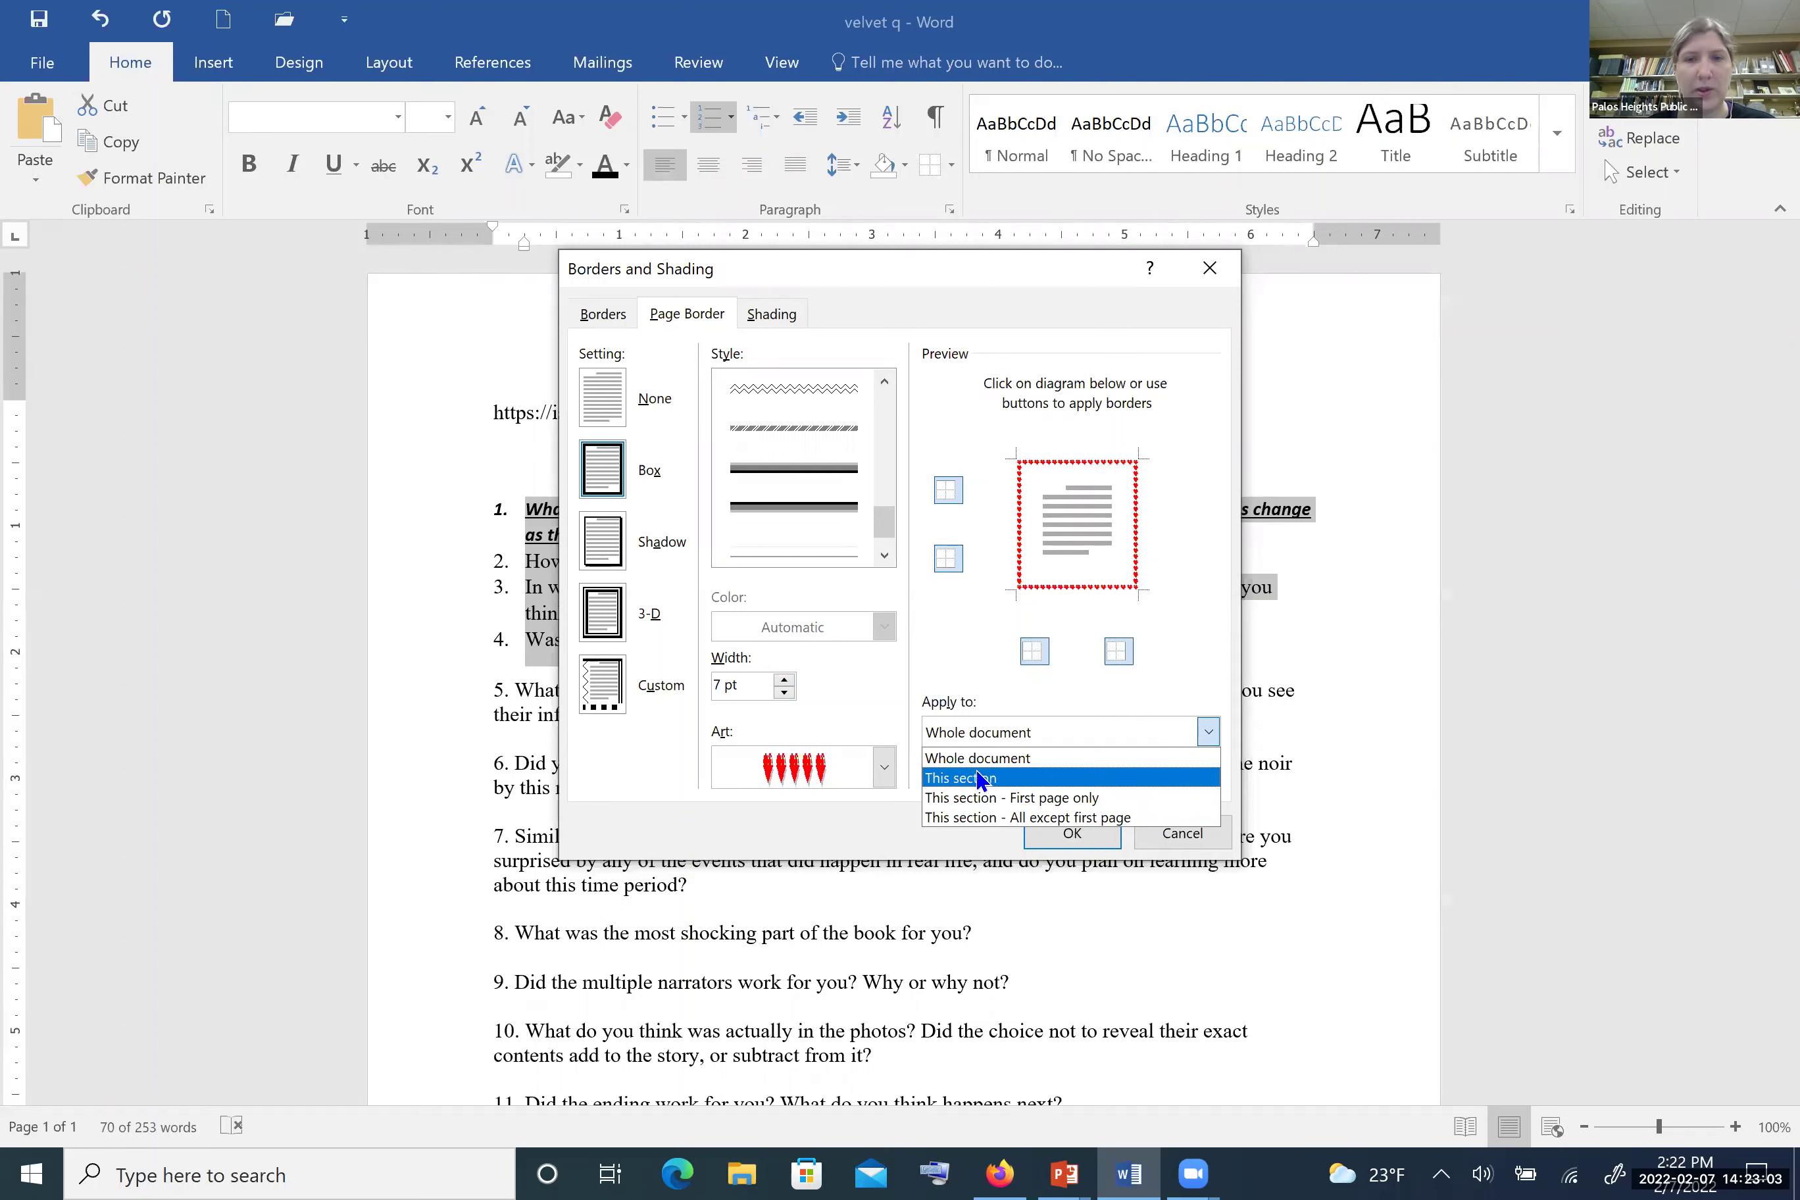
pyautogui.click(1135, 757)
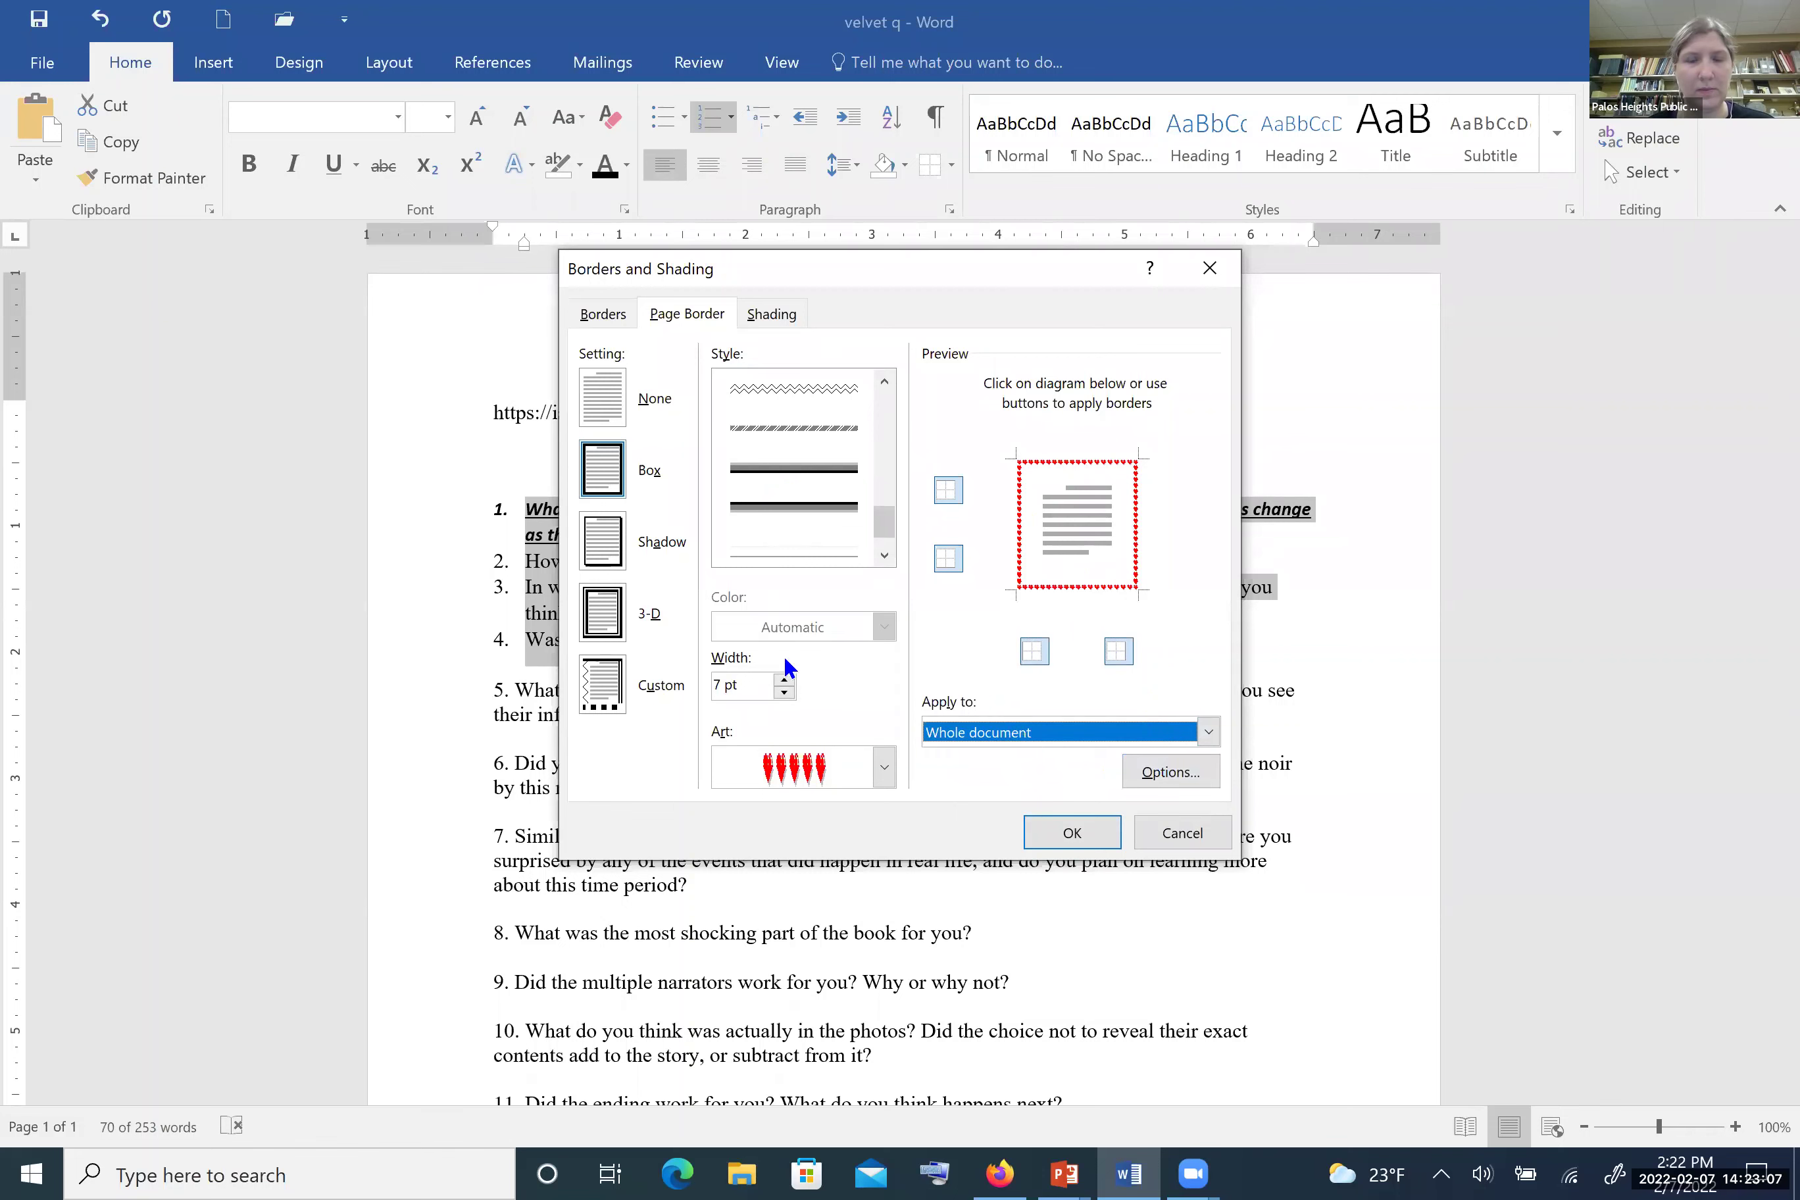
pyautogui.click(1075, 827)
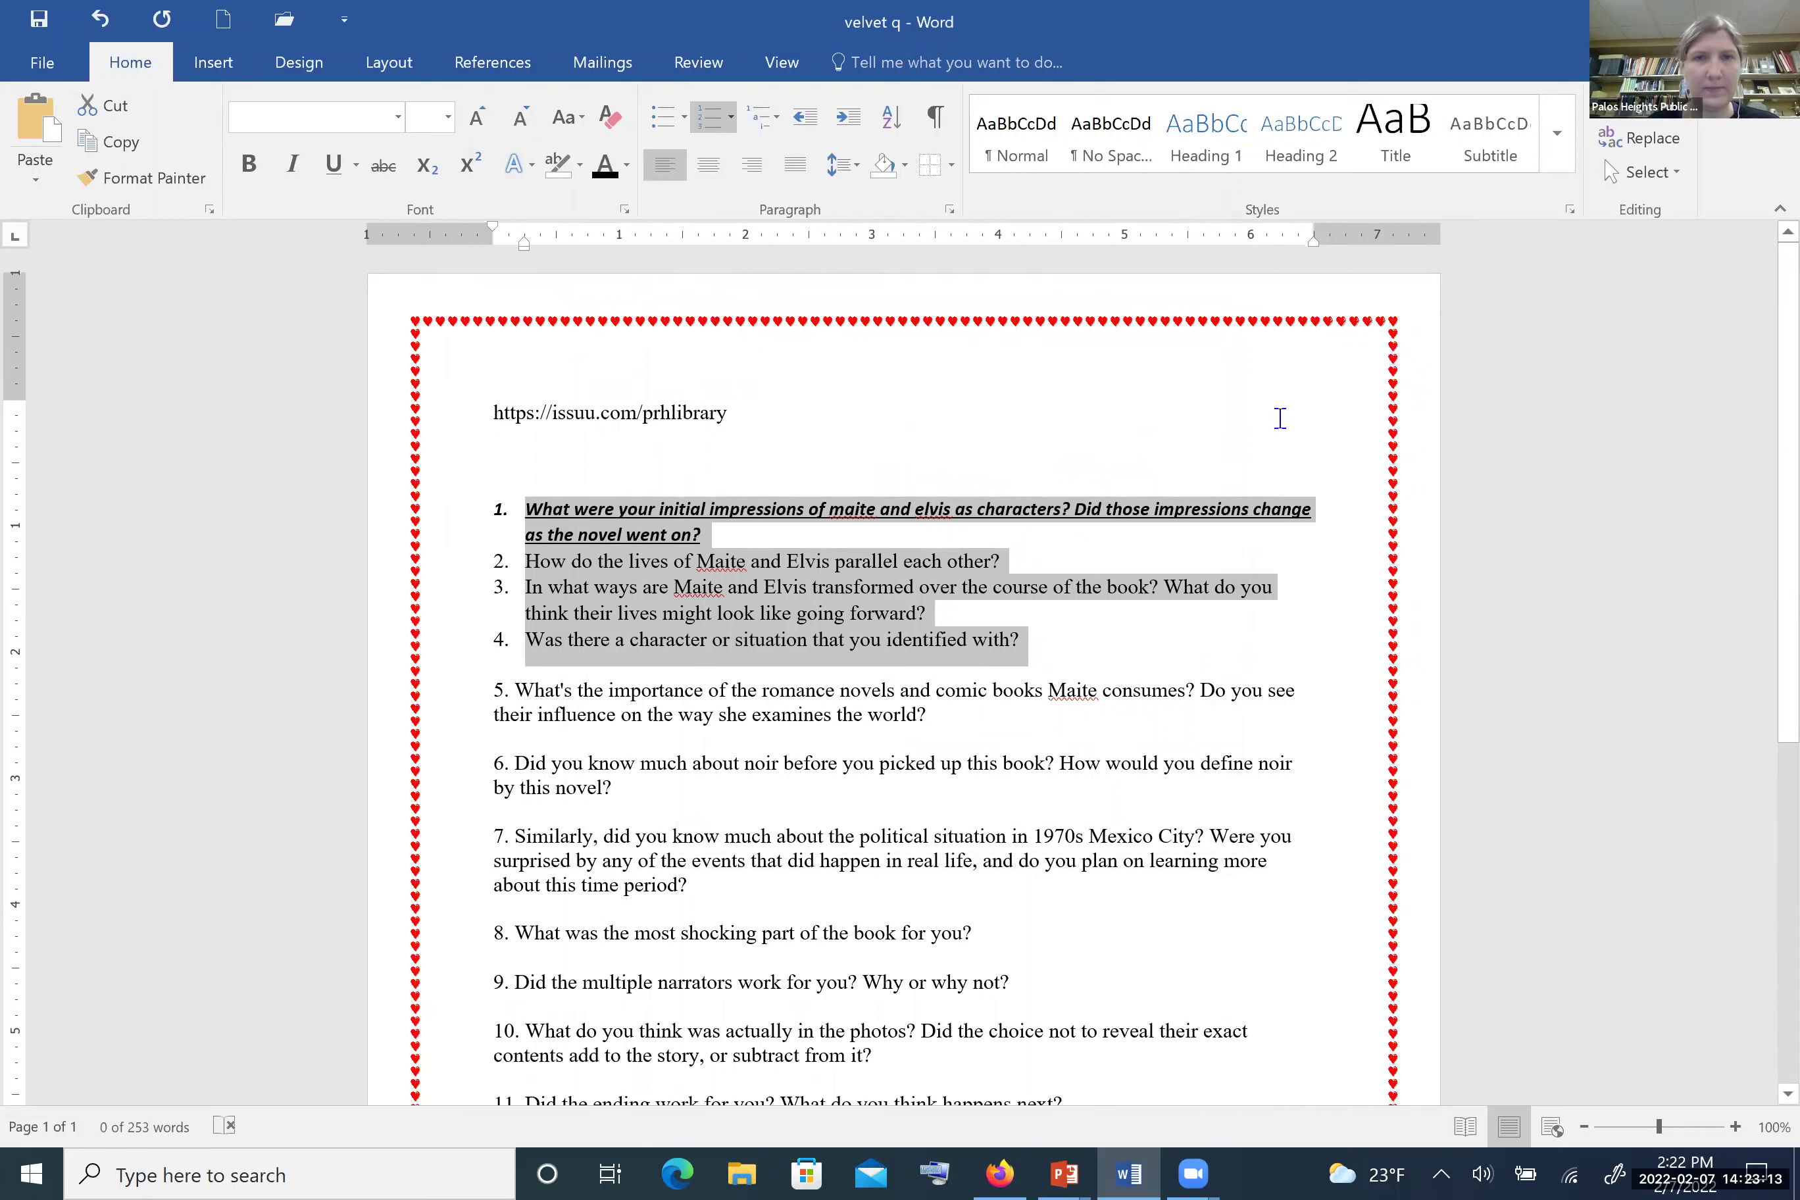
# Step: Switch to the Microsoft Word Intermediate presentation in PowerPoint, present slides 4 and 5 on paragraph tools and spacing, and return to Word
pyautogui.click(861, 1030)
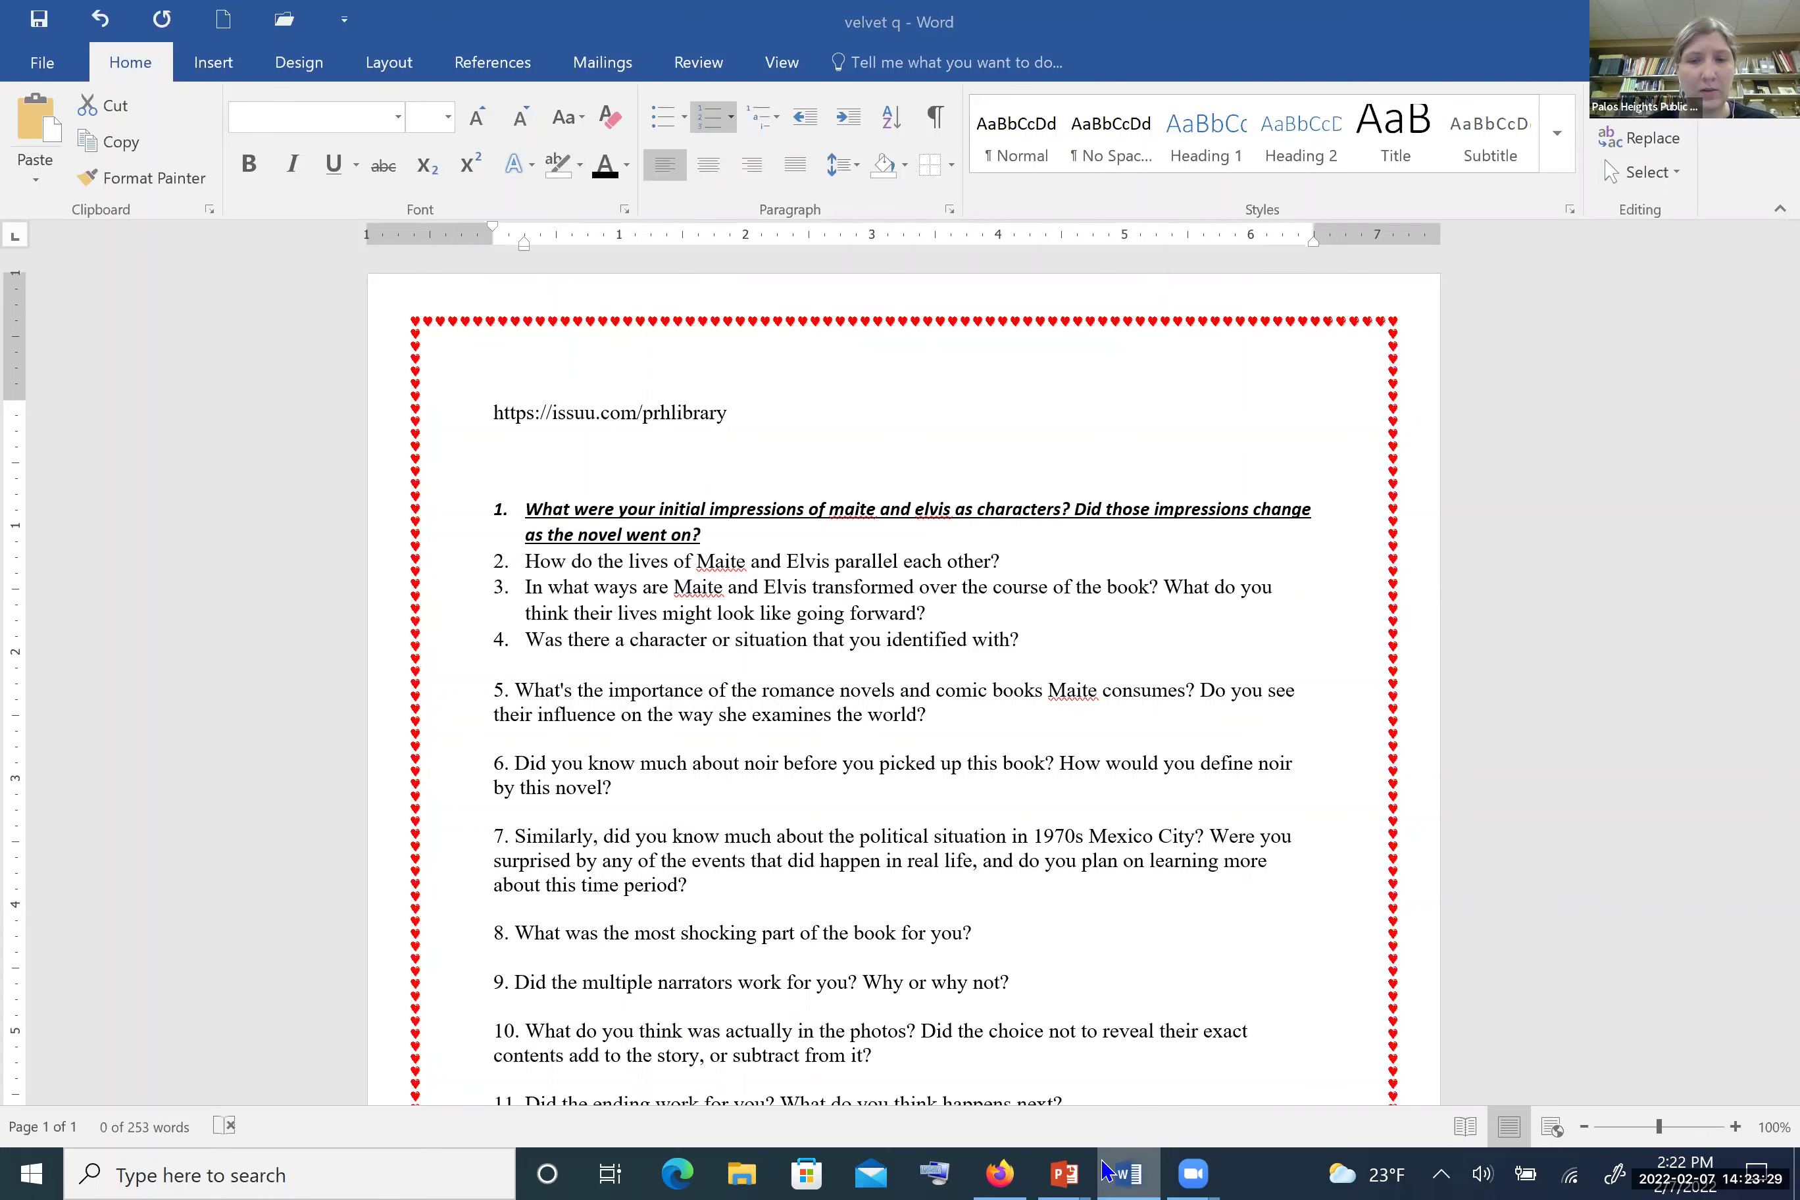
pyautogui.moveTo(1065, 1173)
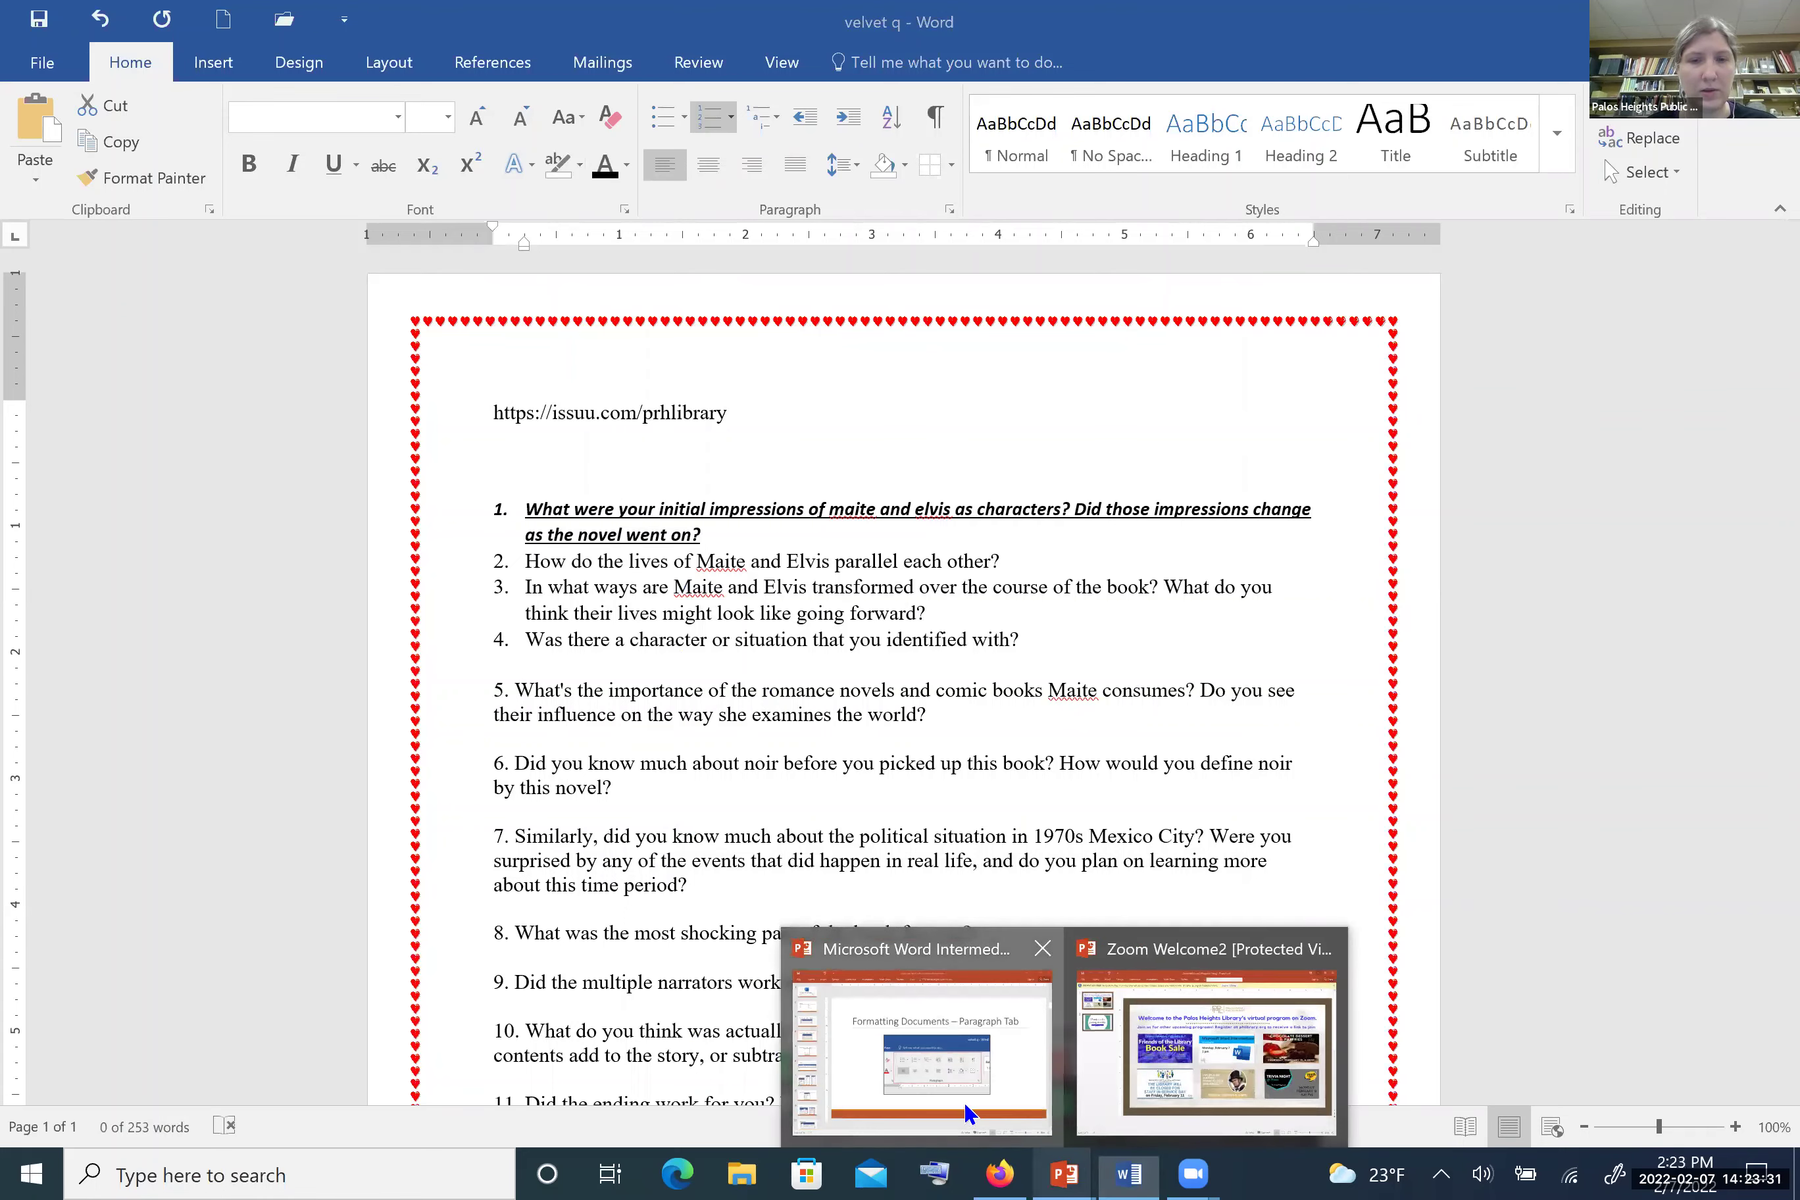
pyautogui.click(970, 1112)
pyautogui.click(641, 62)
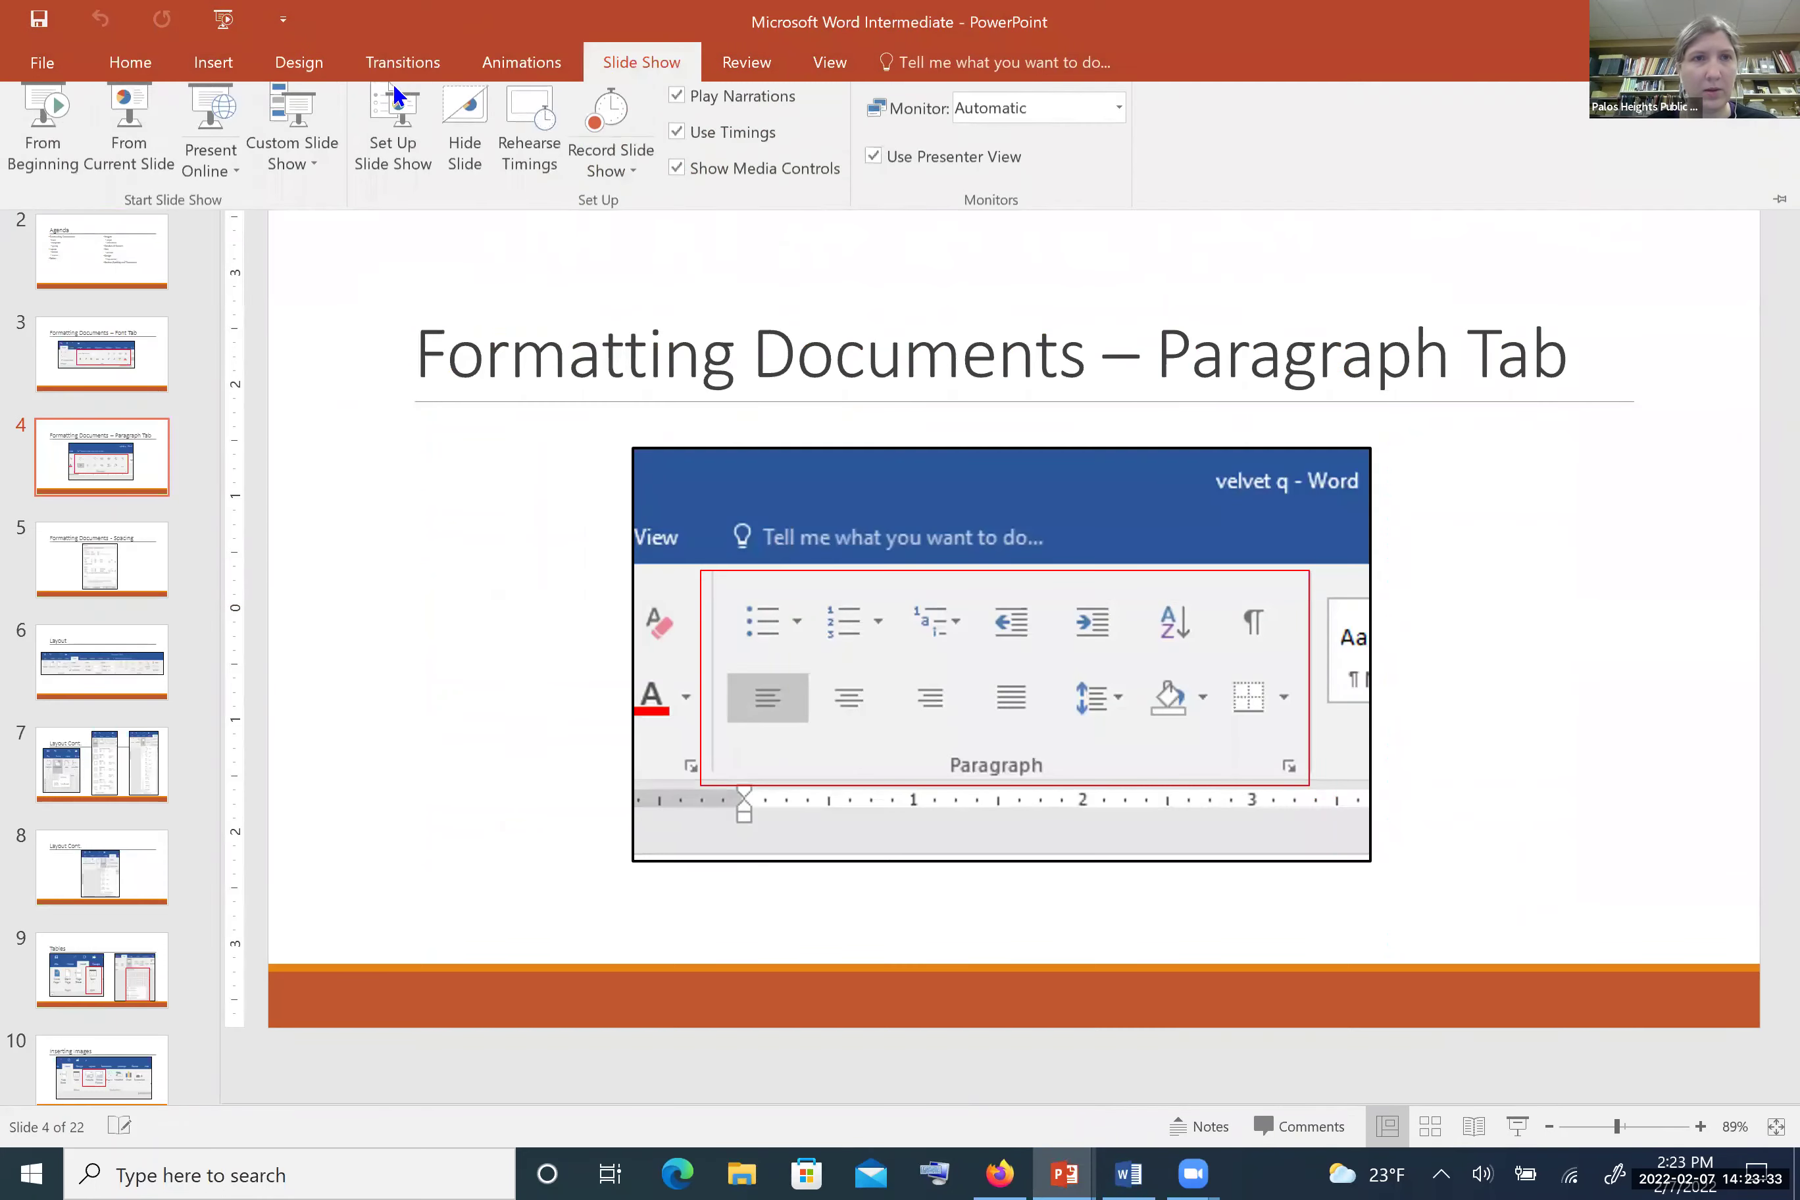
pyautogui.click(132, 127)
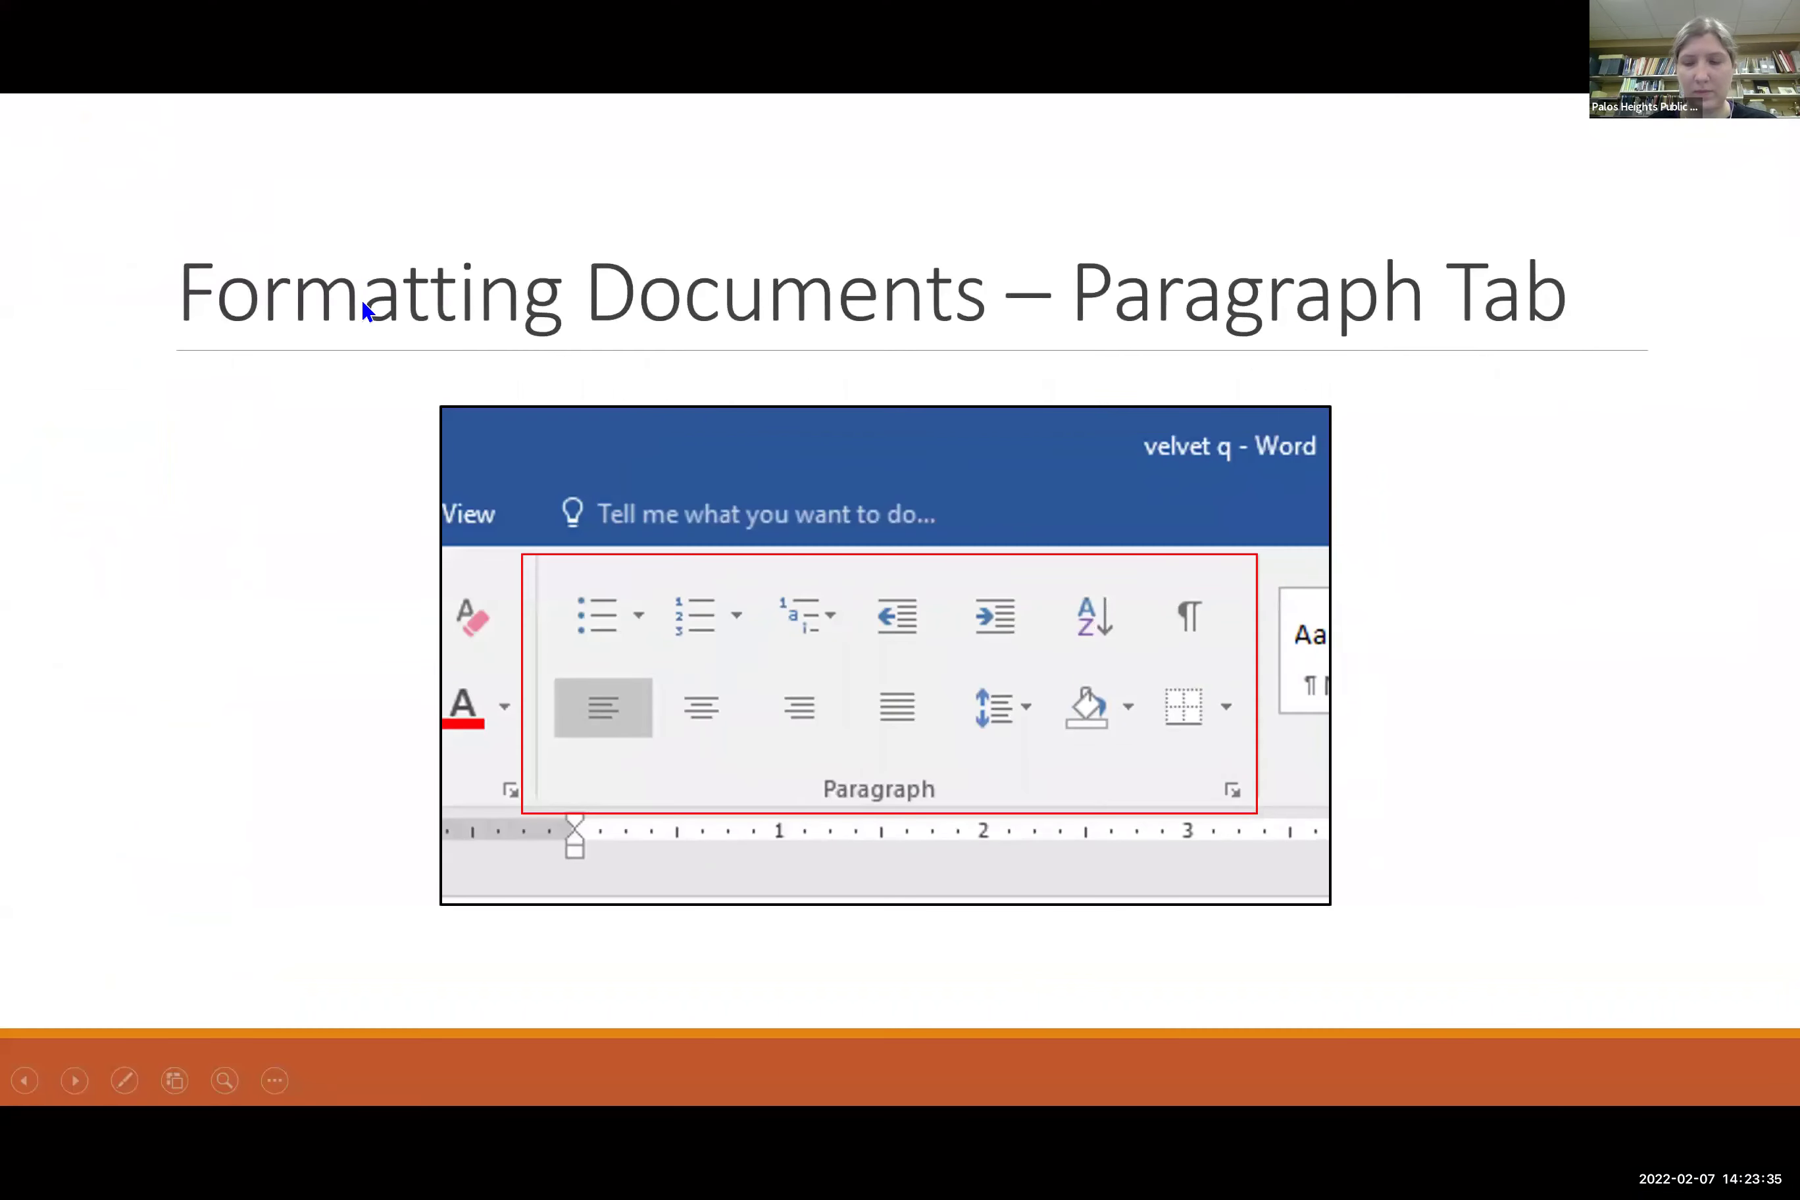
pyautogui.click(363, 303)
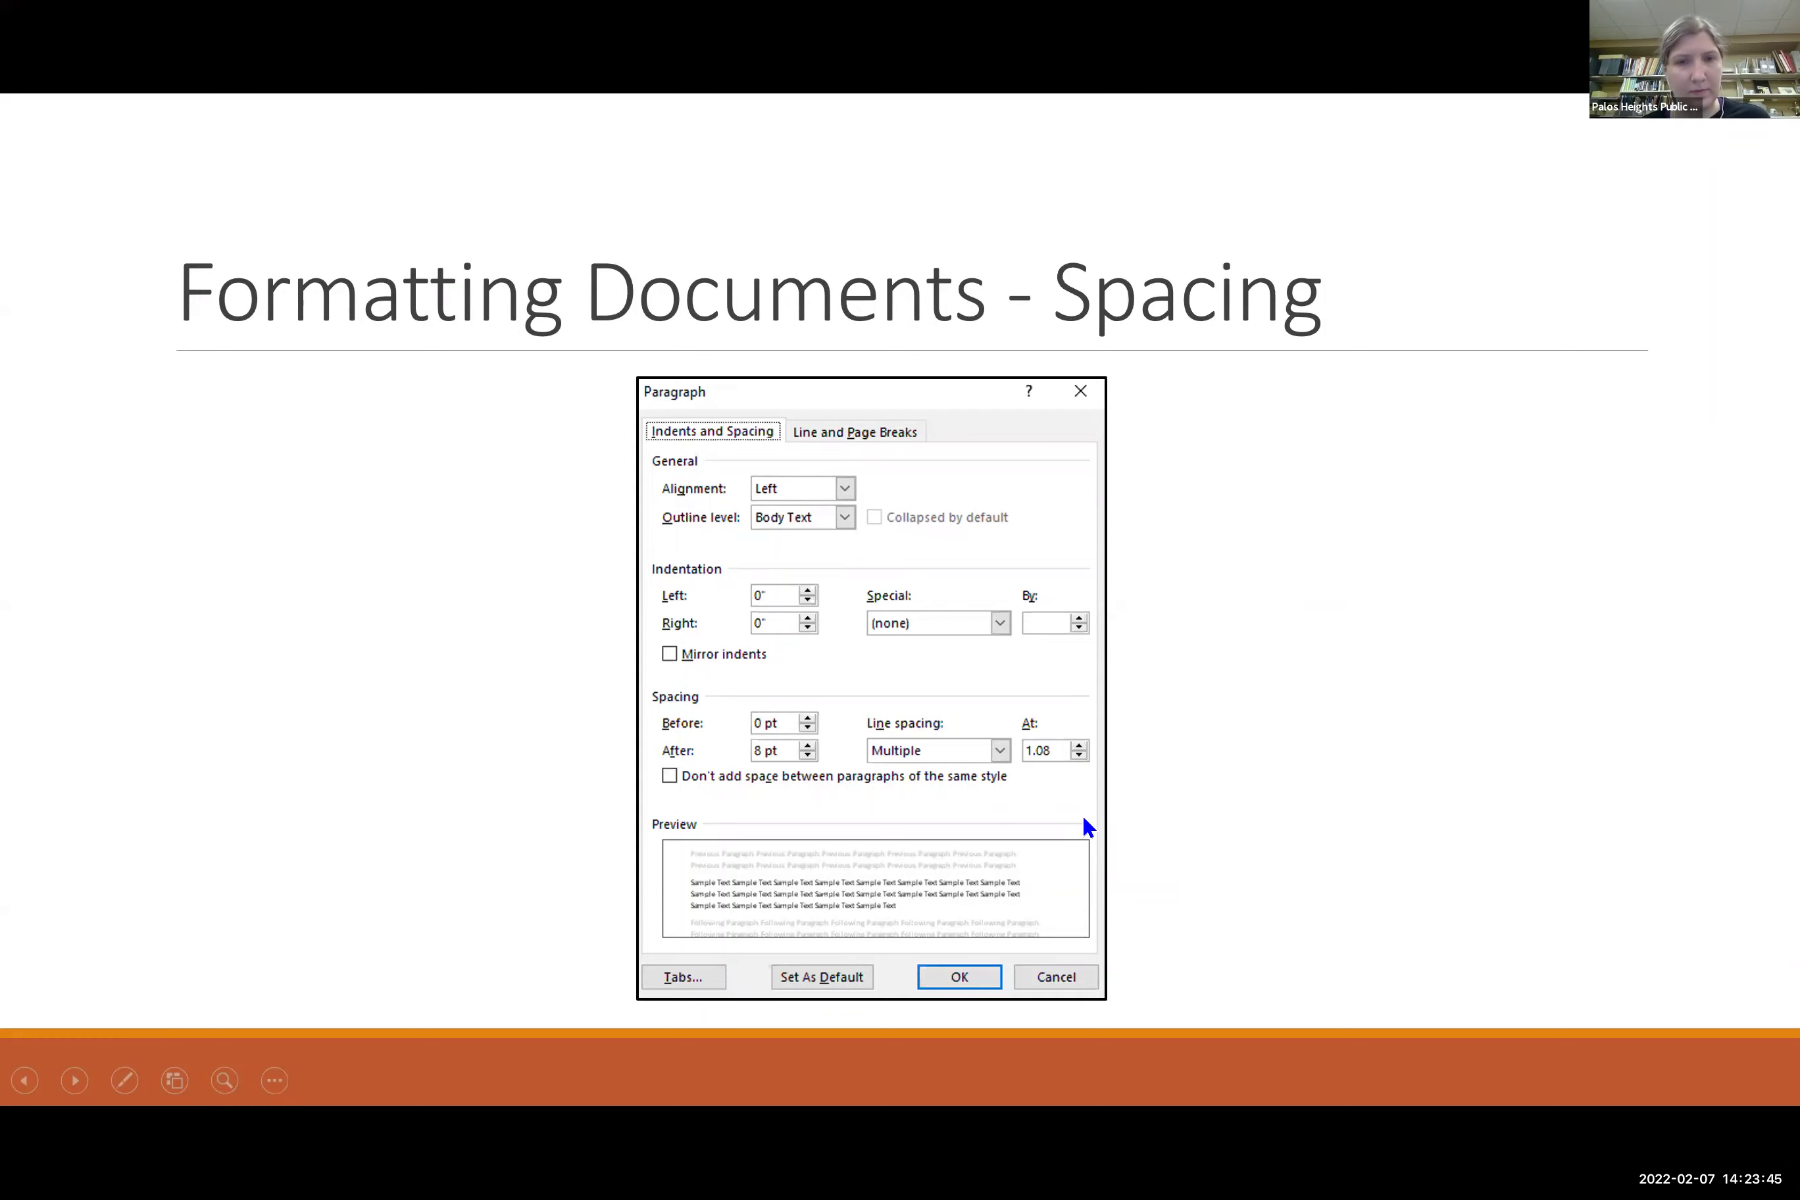
pyautogui.press('Escape')
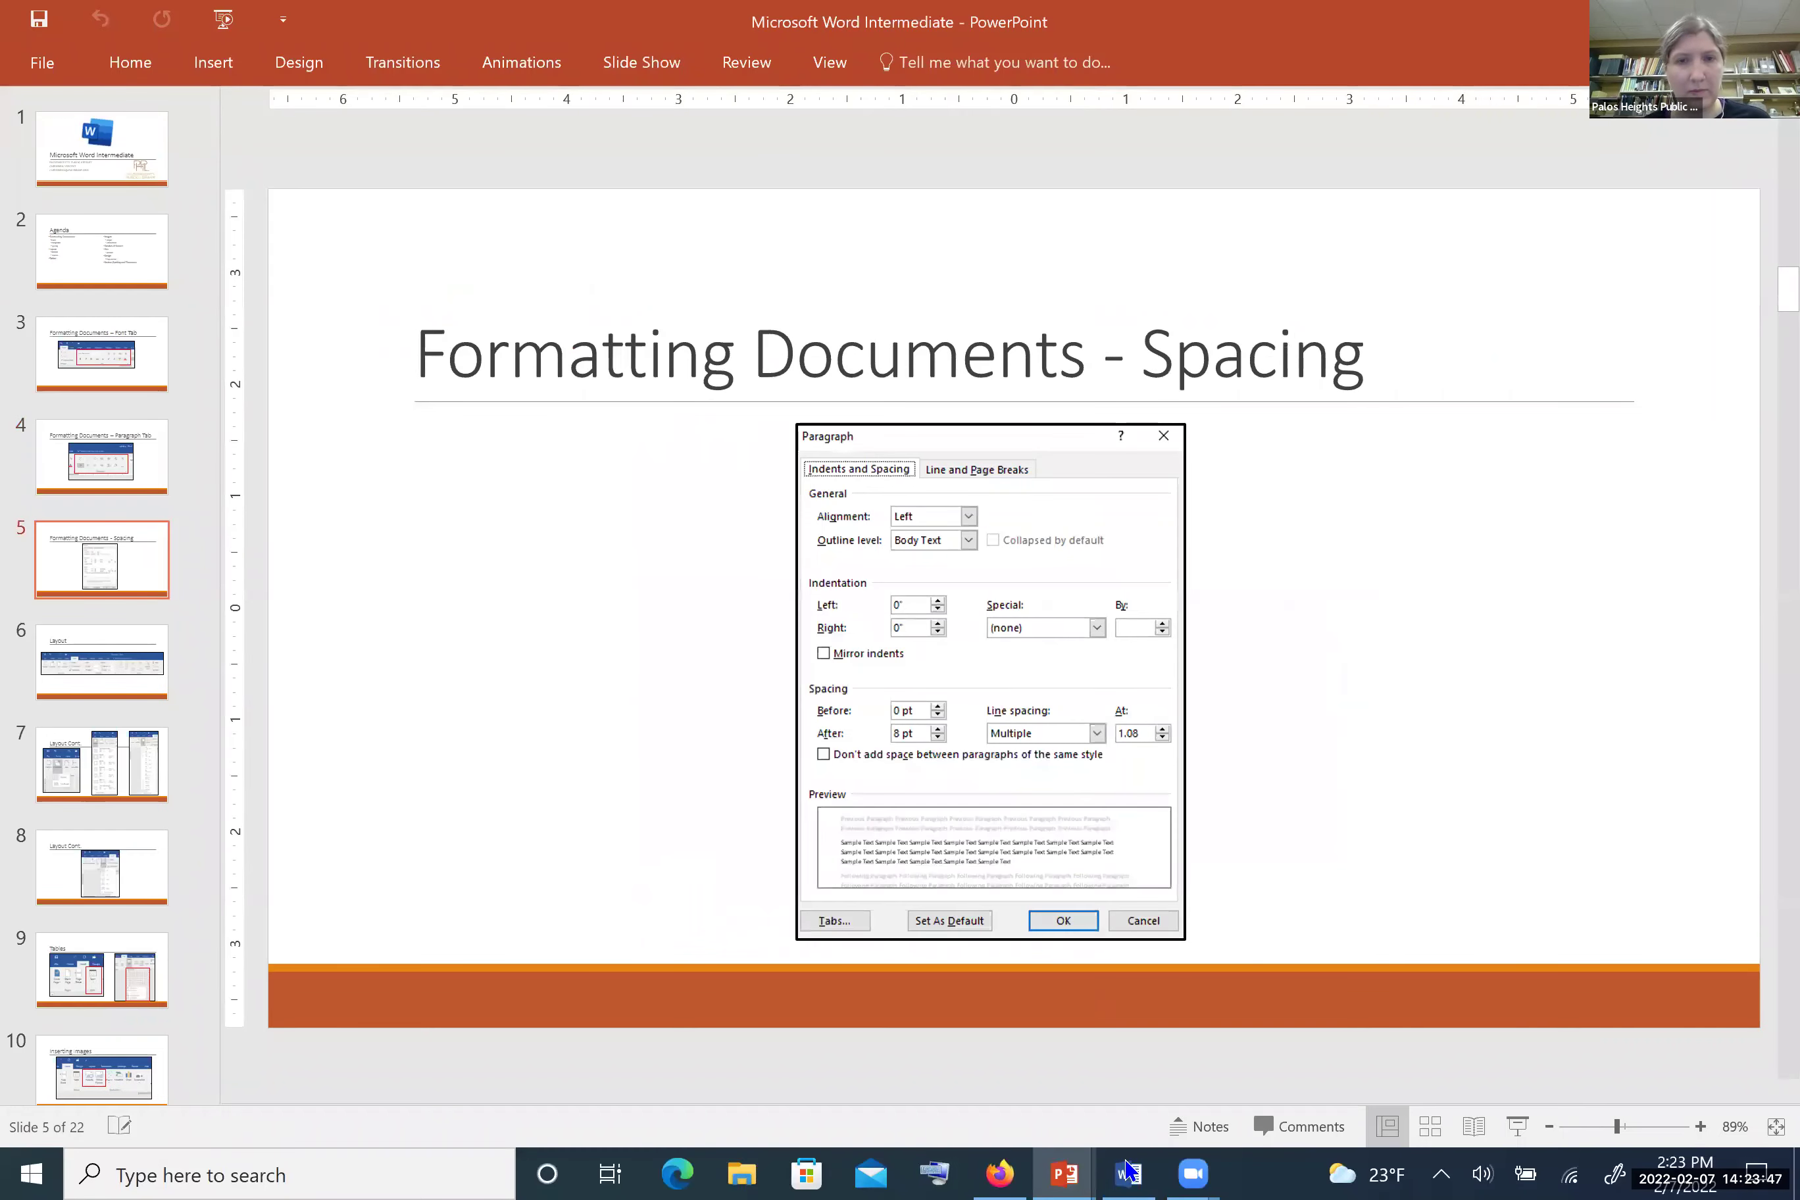
pyautogui.click(1131, 1169)
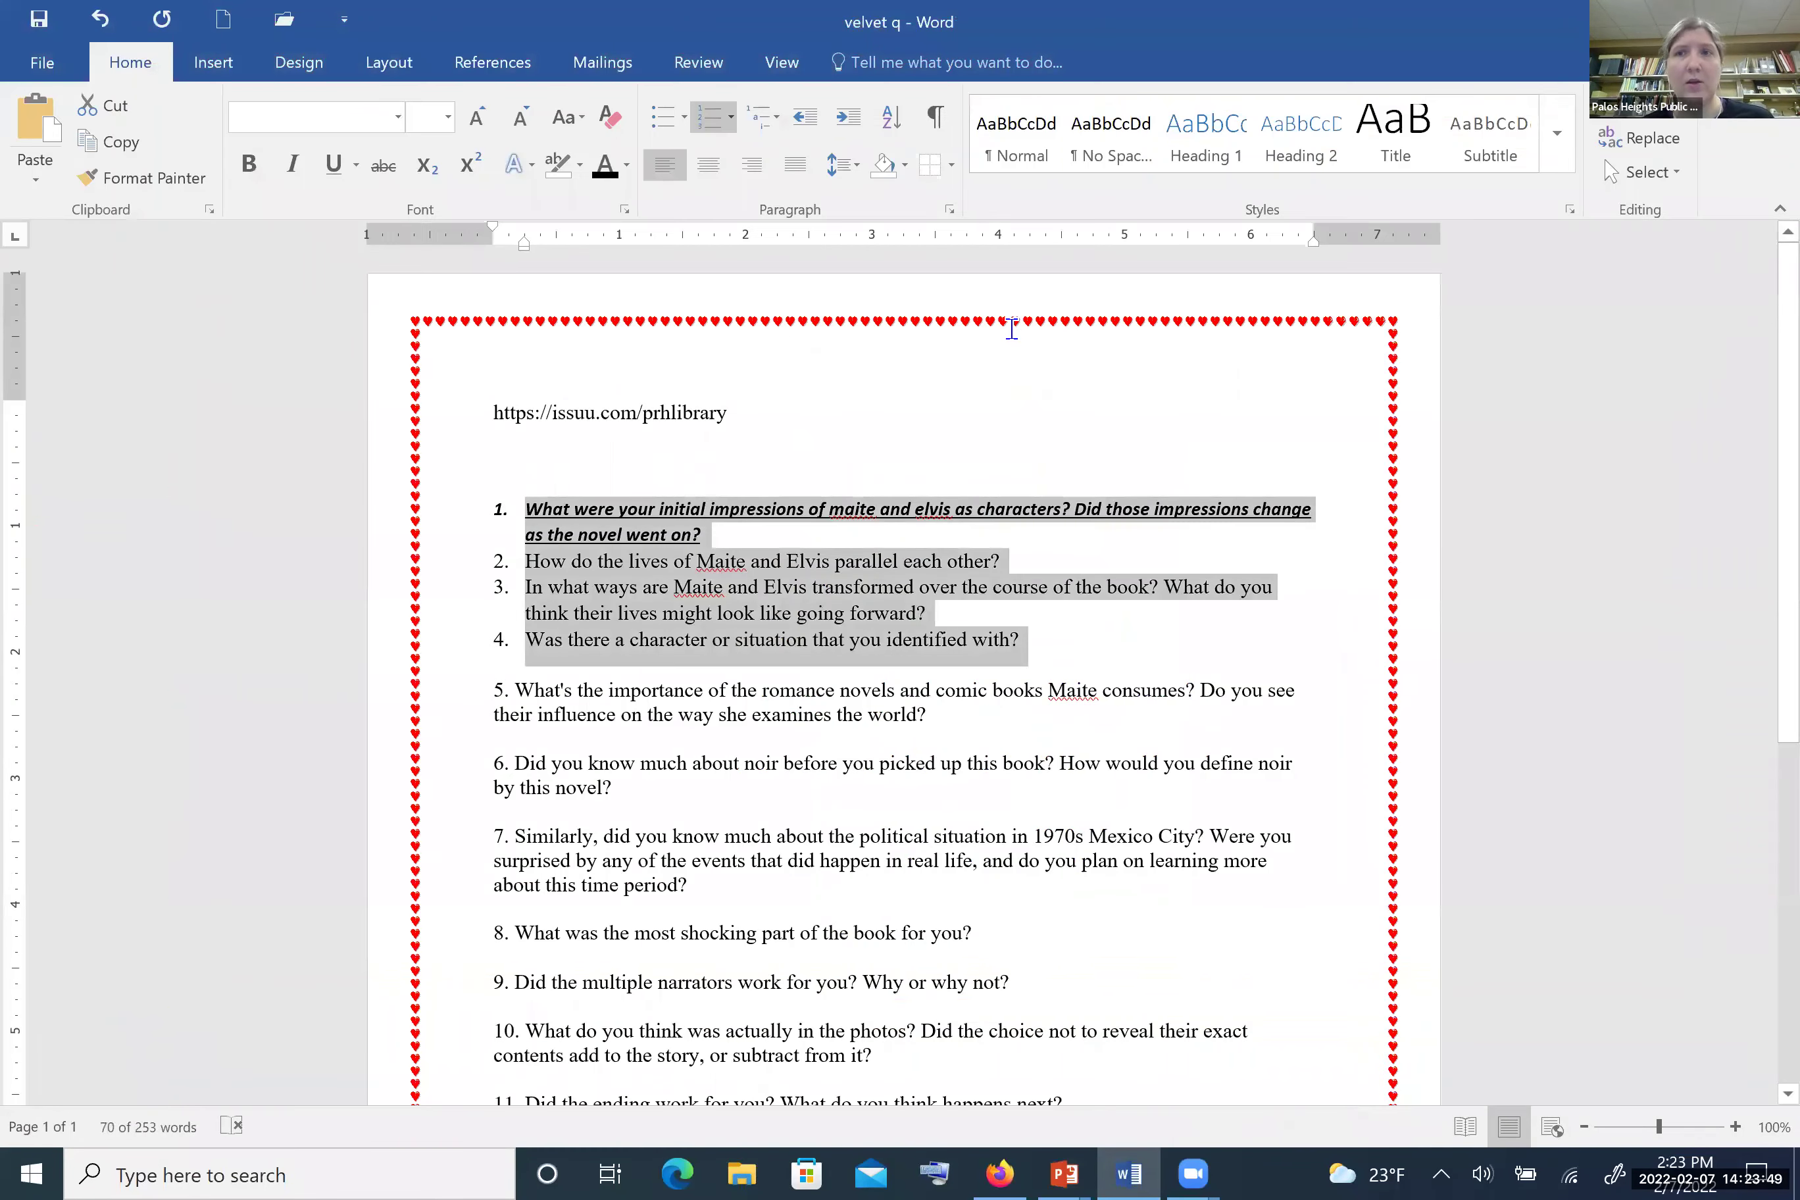
# Step: Set the left indentation of questions 1 to 4 to 0.5" in the paragraph settings
pyautogui.click(949, 206)
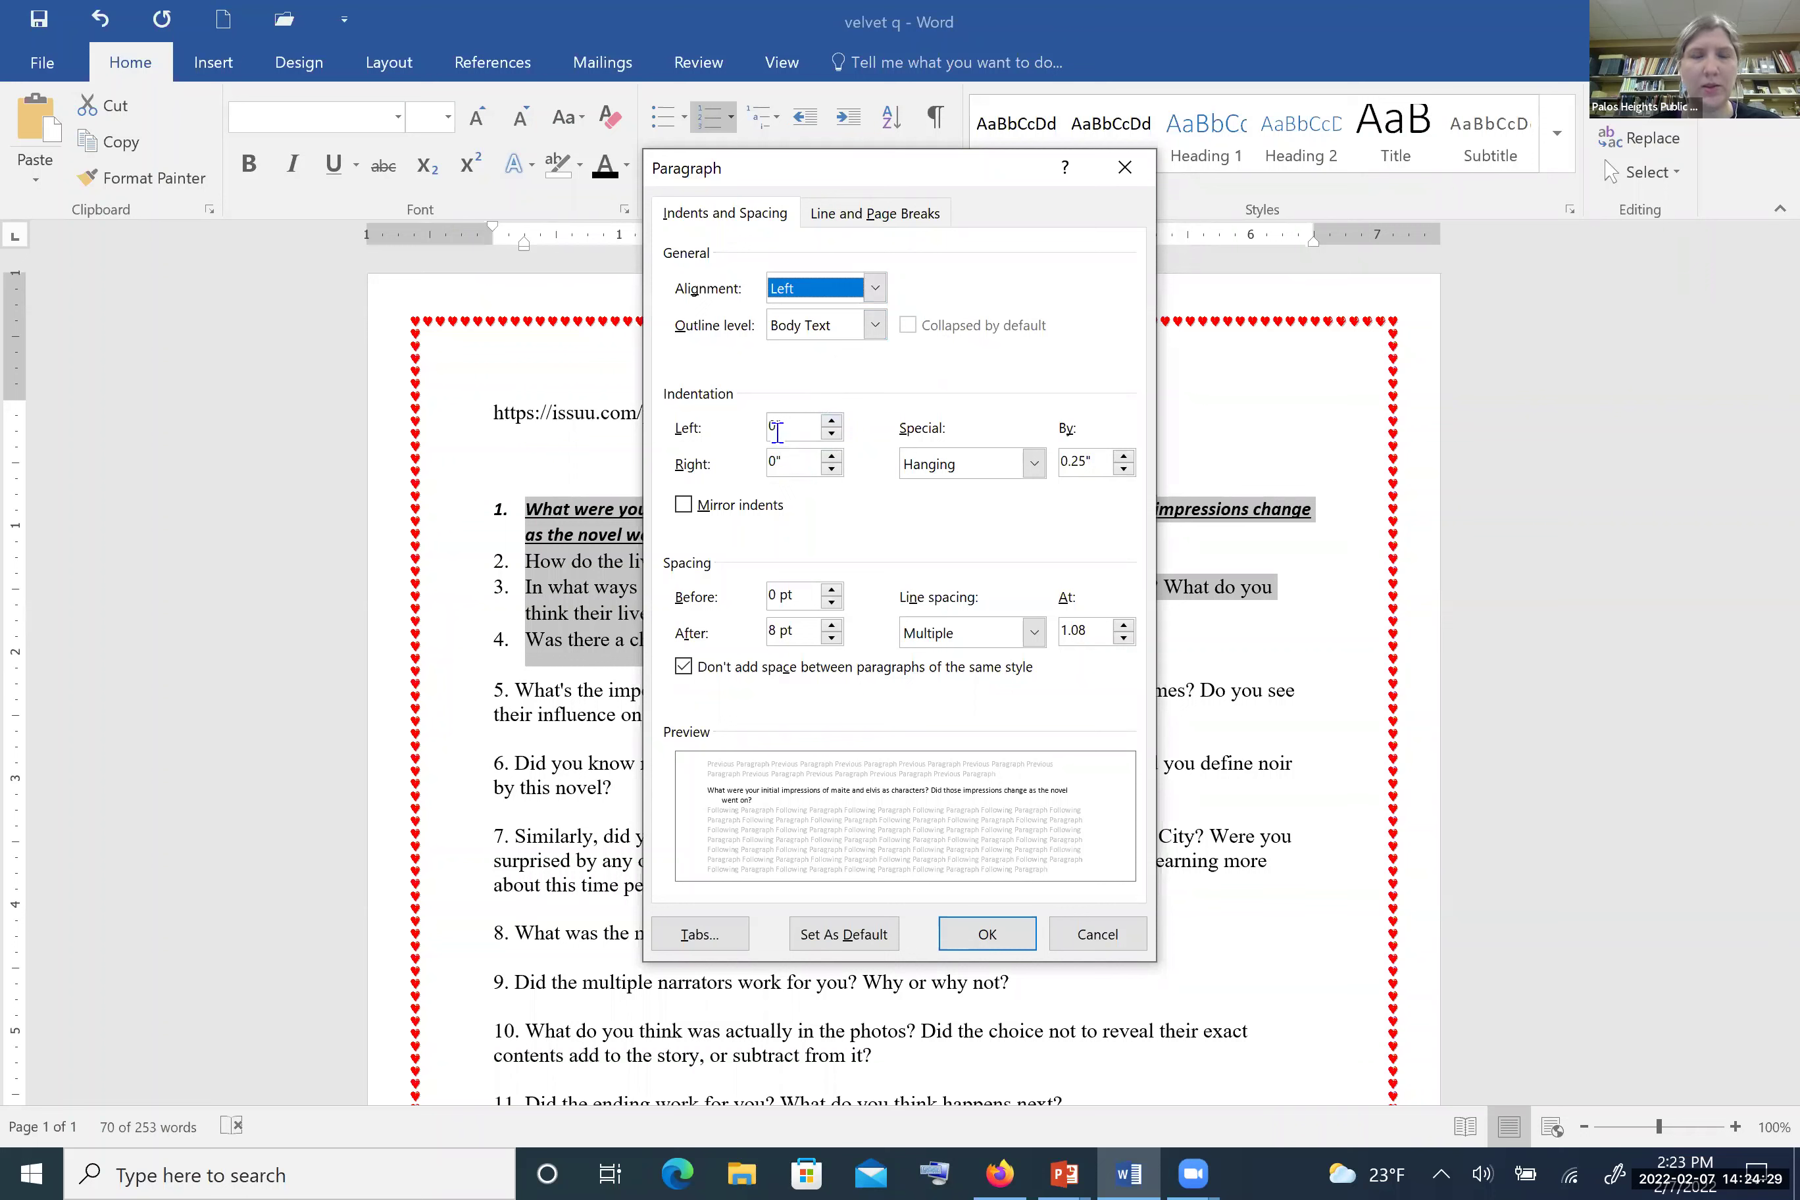
pyautogui.click(831, 423)
pyautogui.click(831, 423)
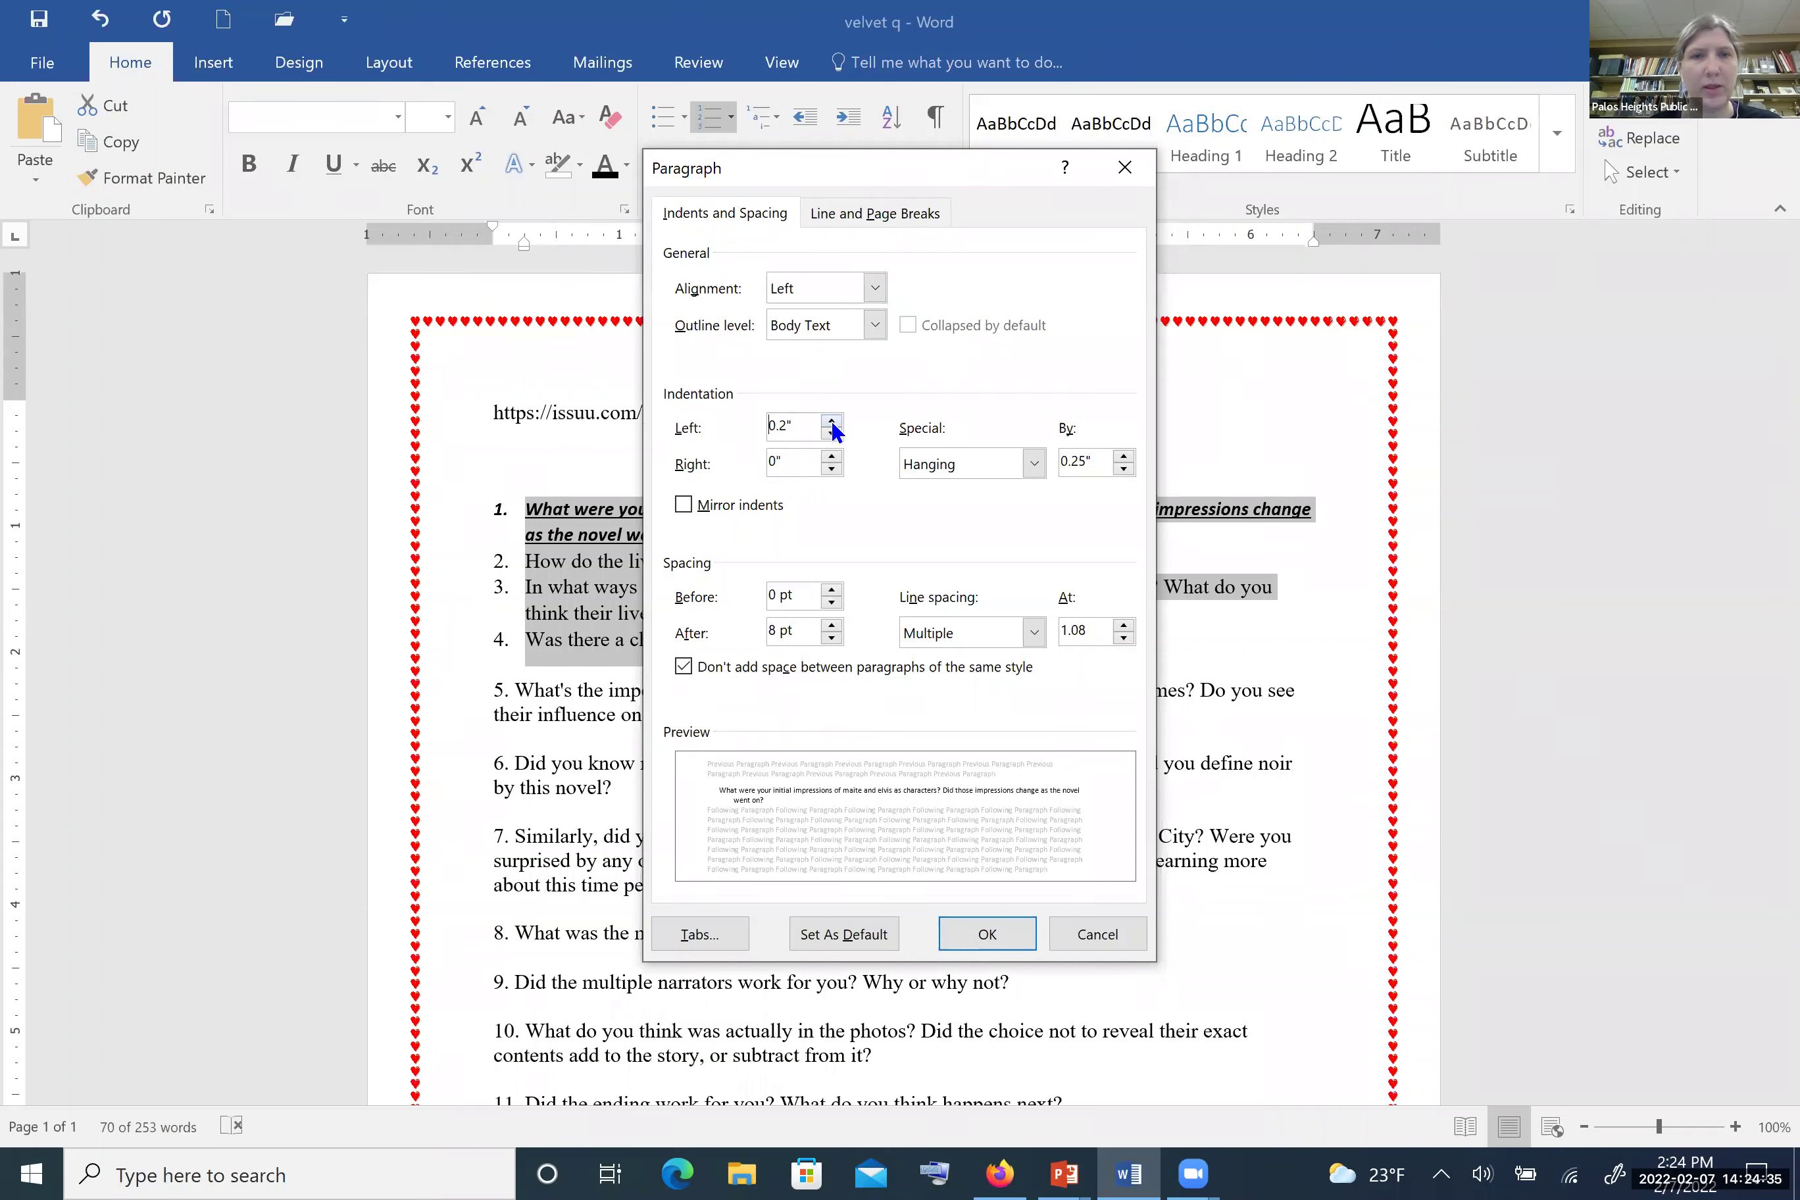
pyautogui.click(831, 423)
pyautogui.click(831, 423)
pyautogui.click(831, 423)
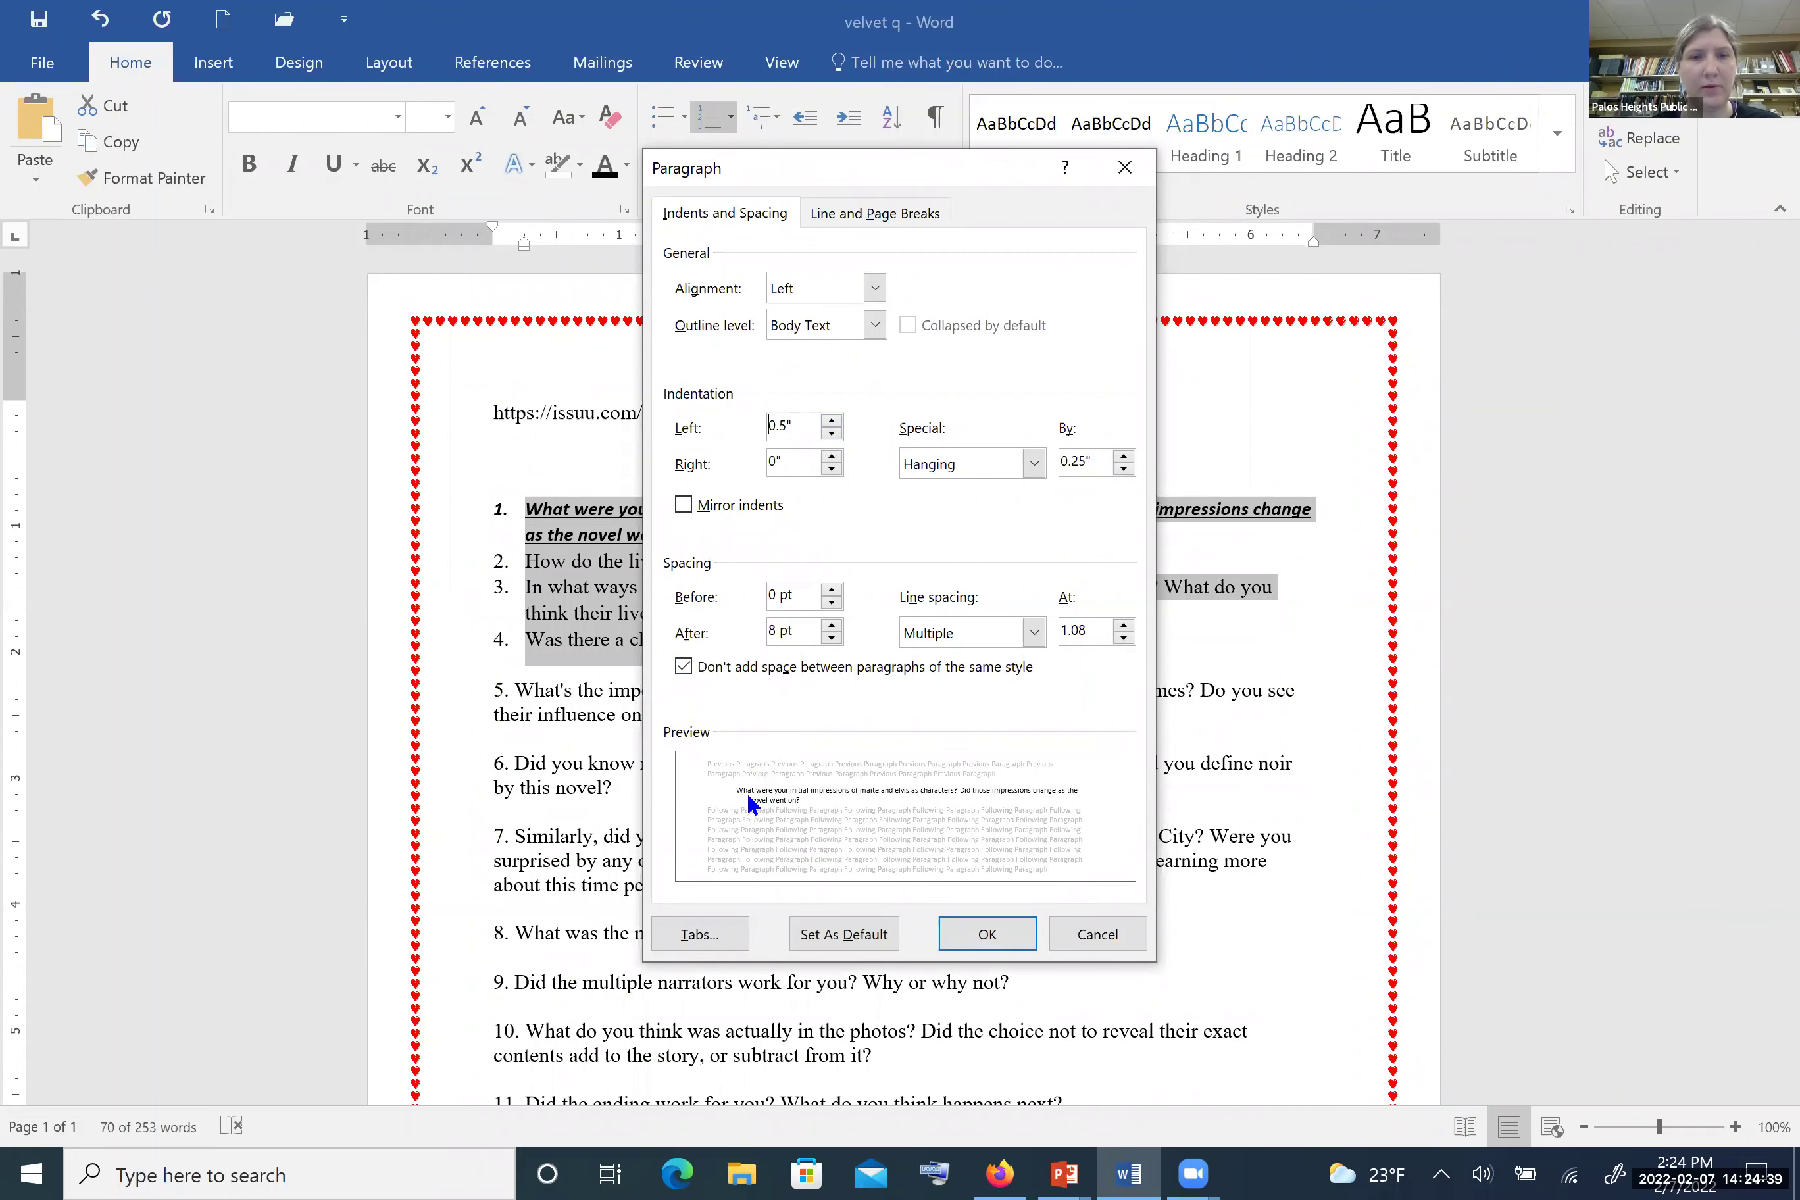
pyautogui.click(1000, 922)
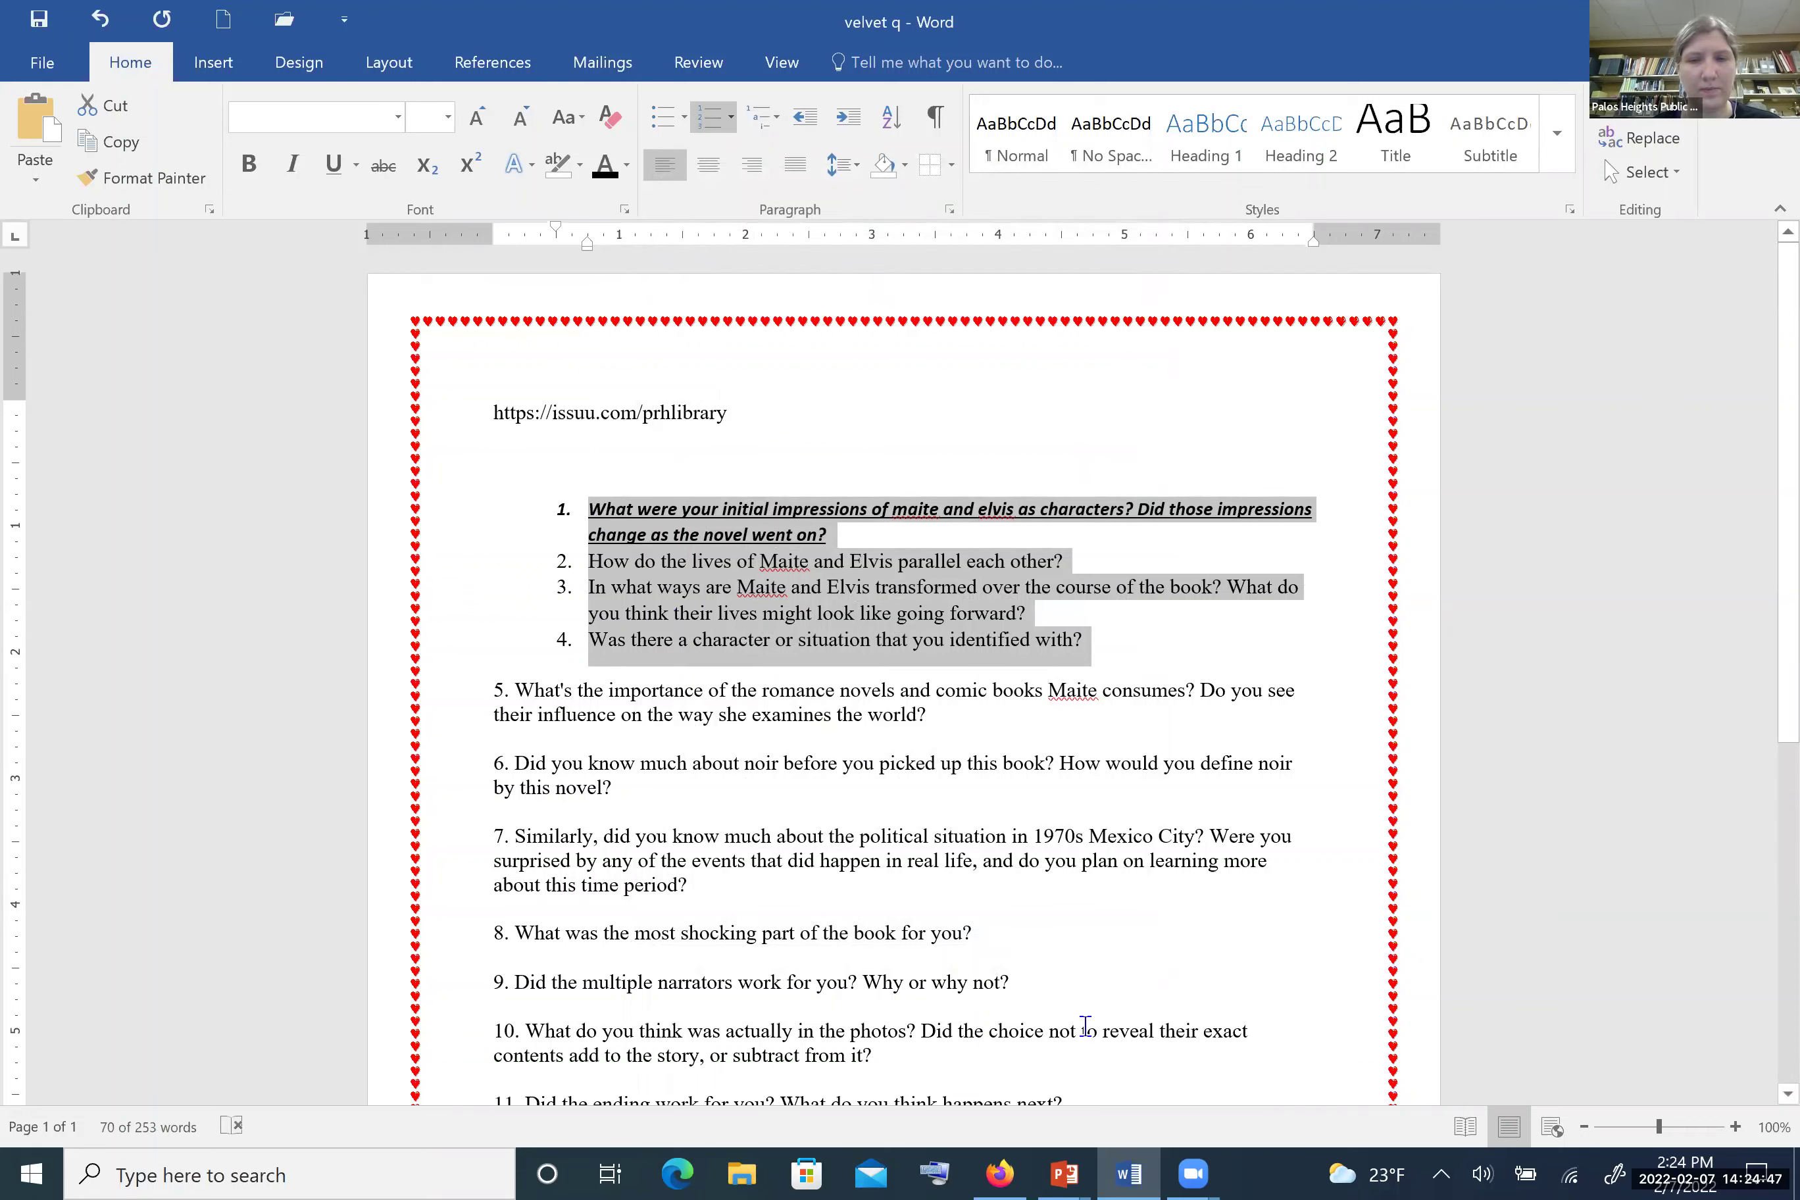
# Step: Set the left indentation of questions 1 to 4 to 0" and their line spacing to Single
pyautogui.click(952, 209)
pyautogui.click(831, 434)
pyautogui.click(831, 434)
pyautogui.click(831, 433)
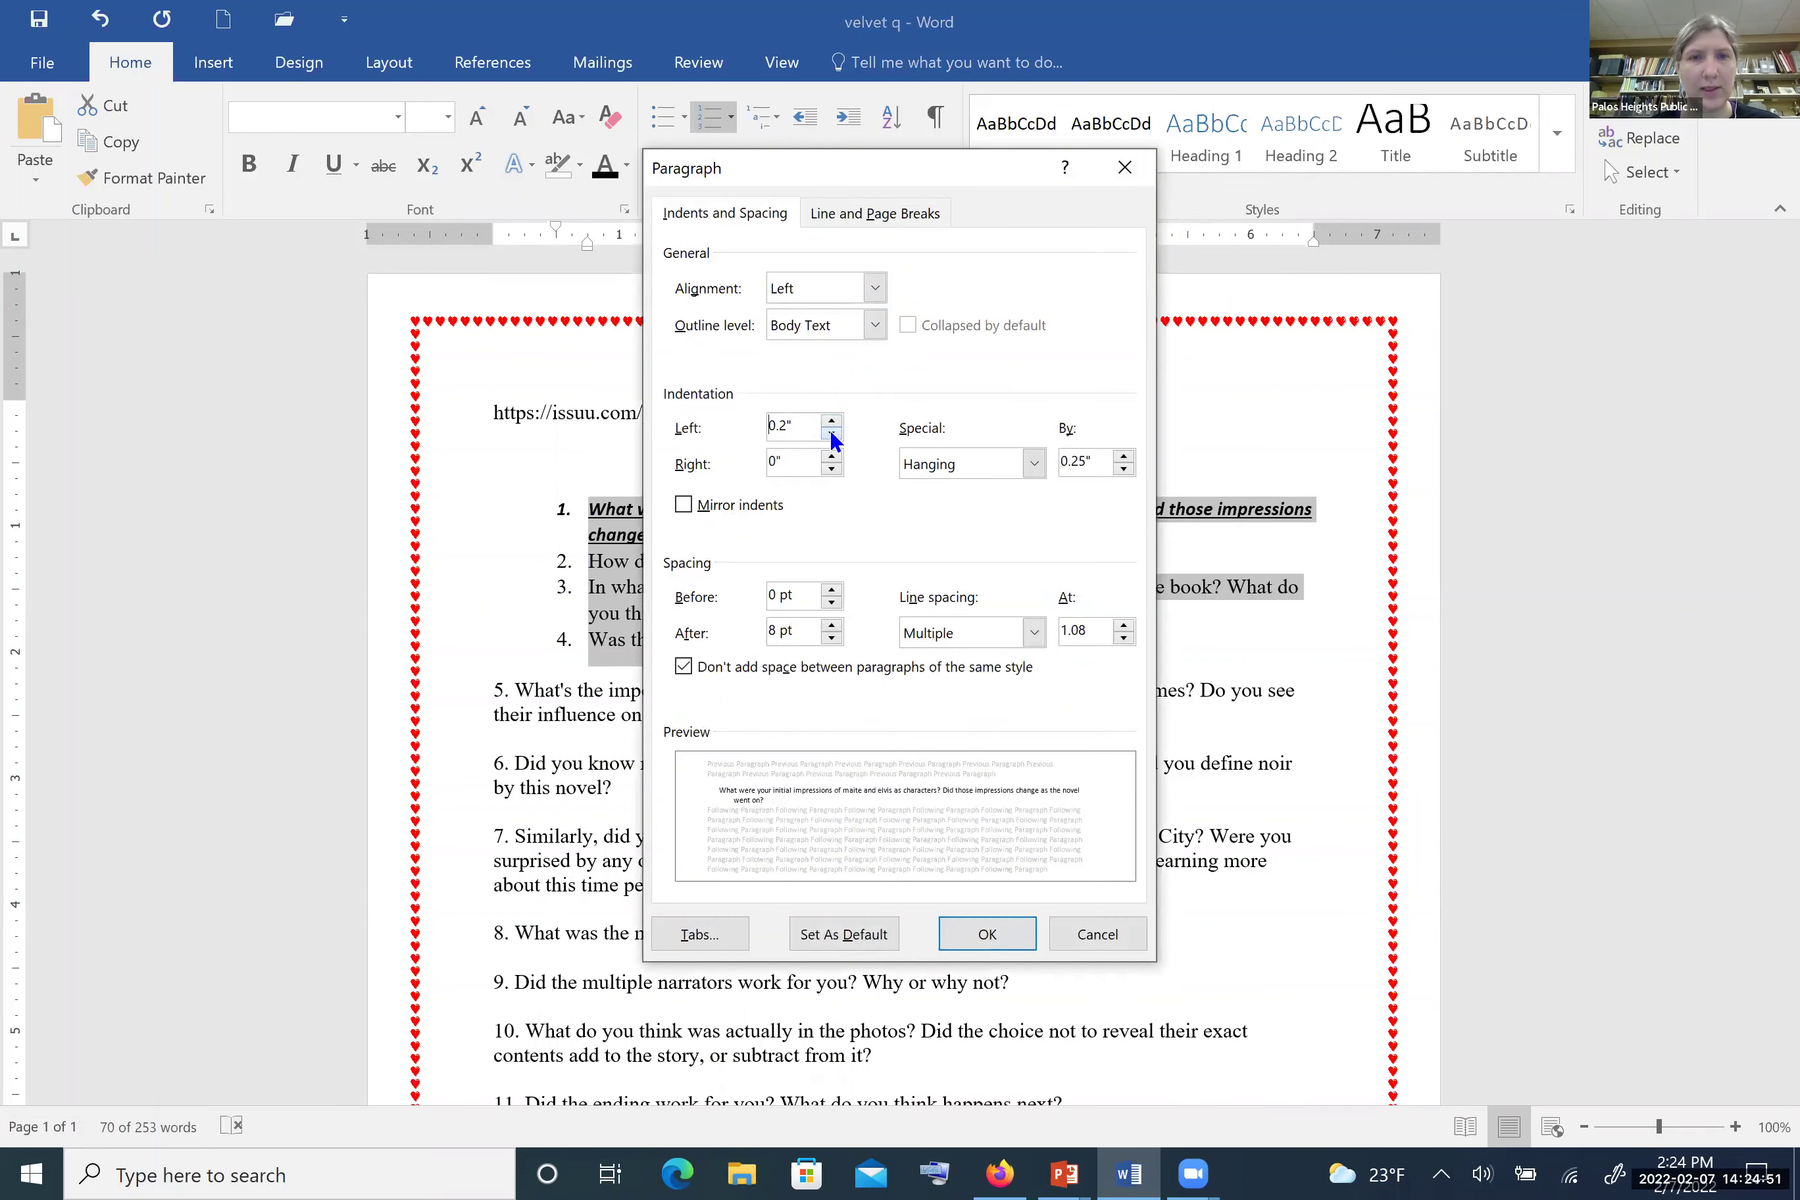
pyautogui.click(831, 434)
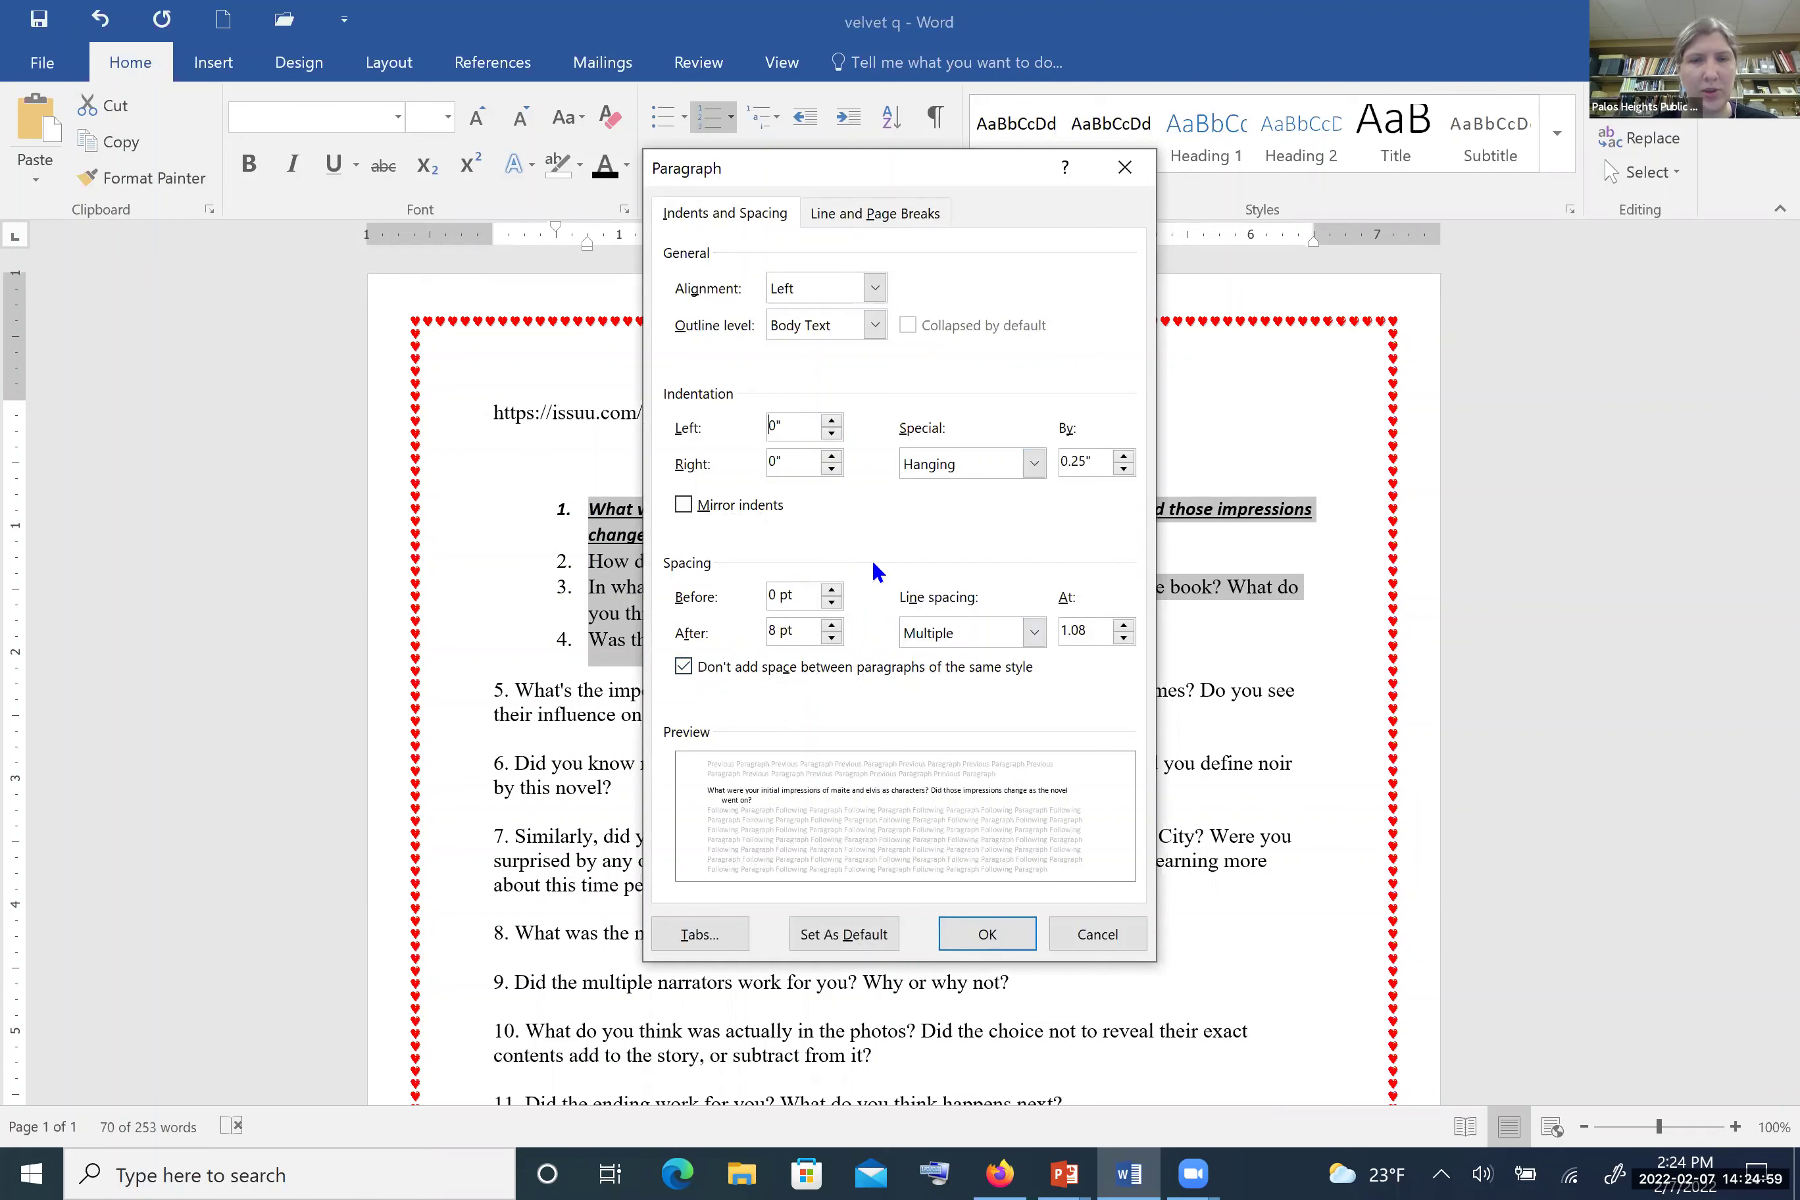
pyautogui.click(1033, 633)
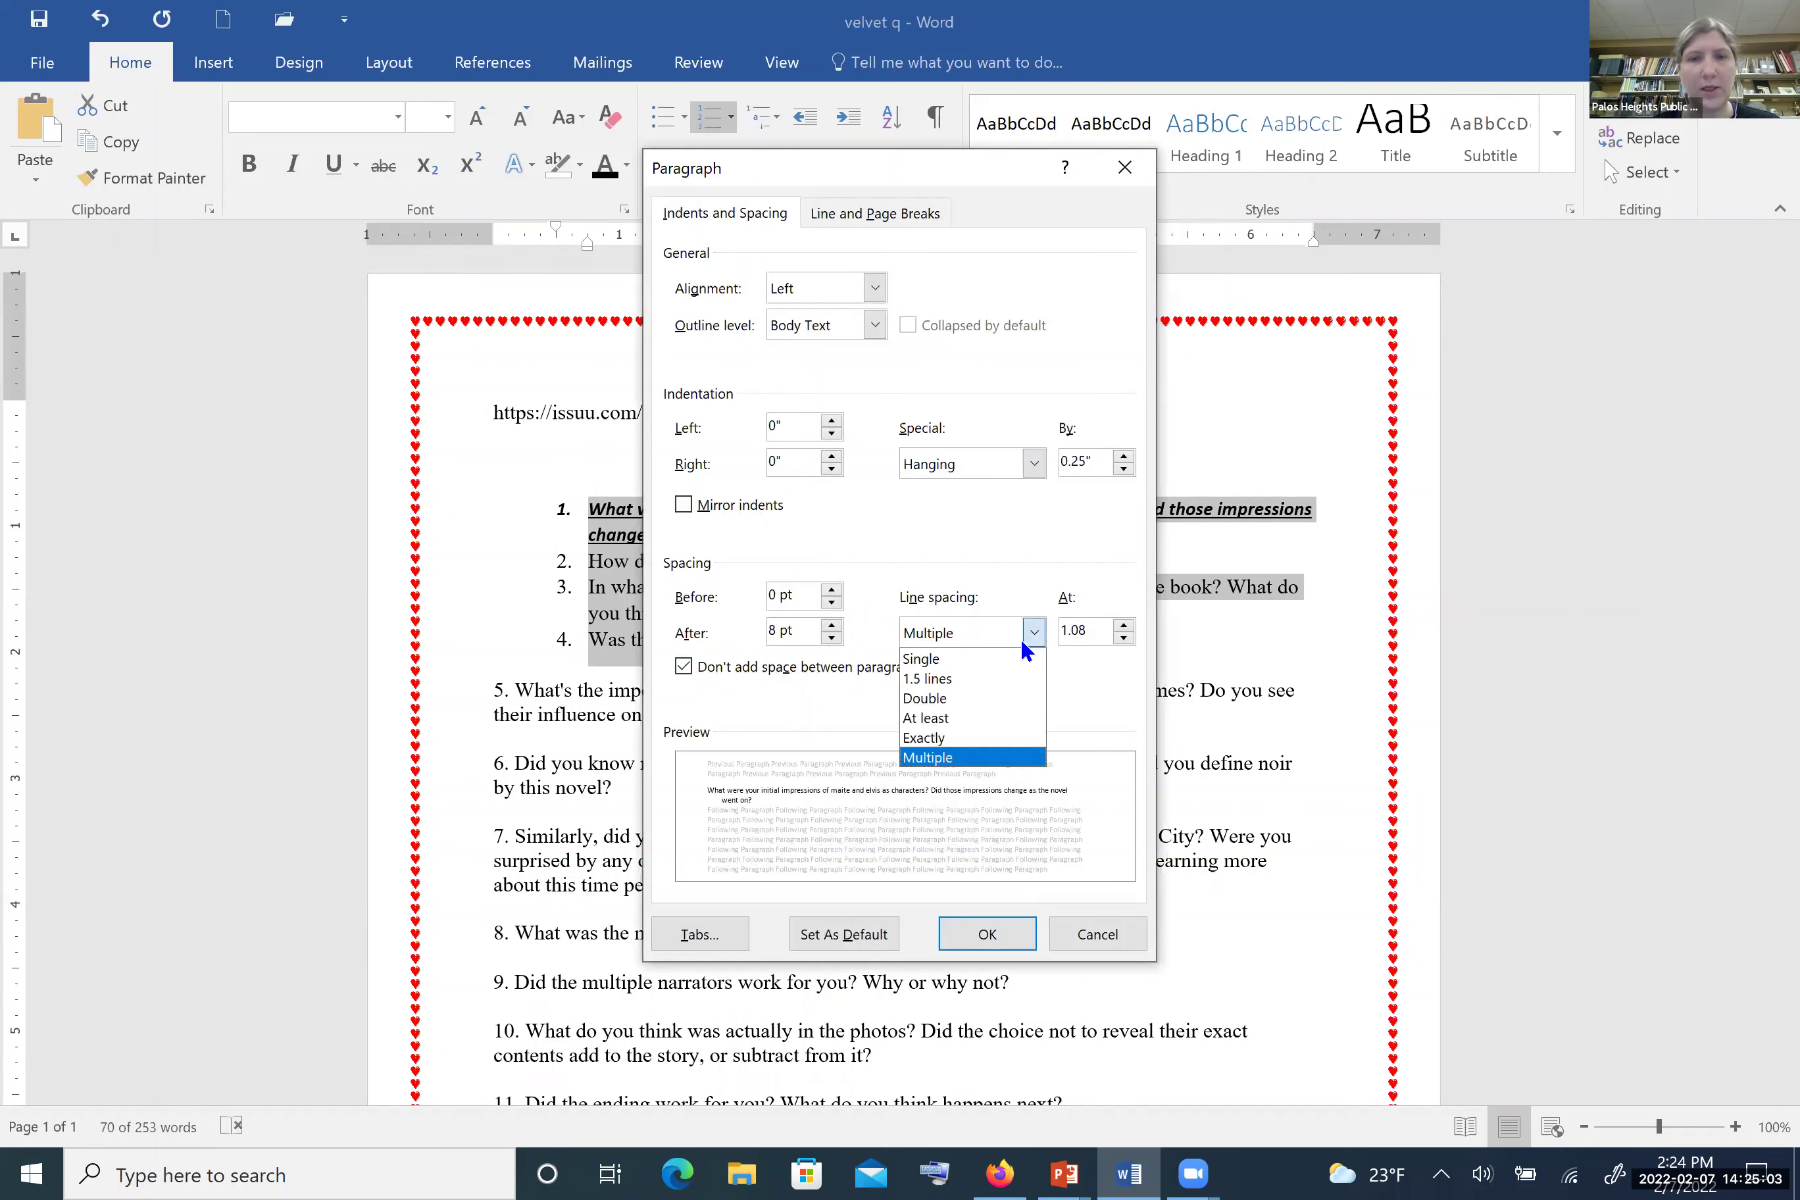
pyautogui.click(973, 660)
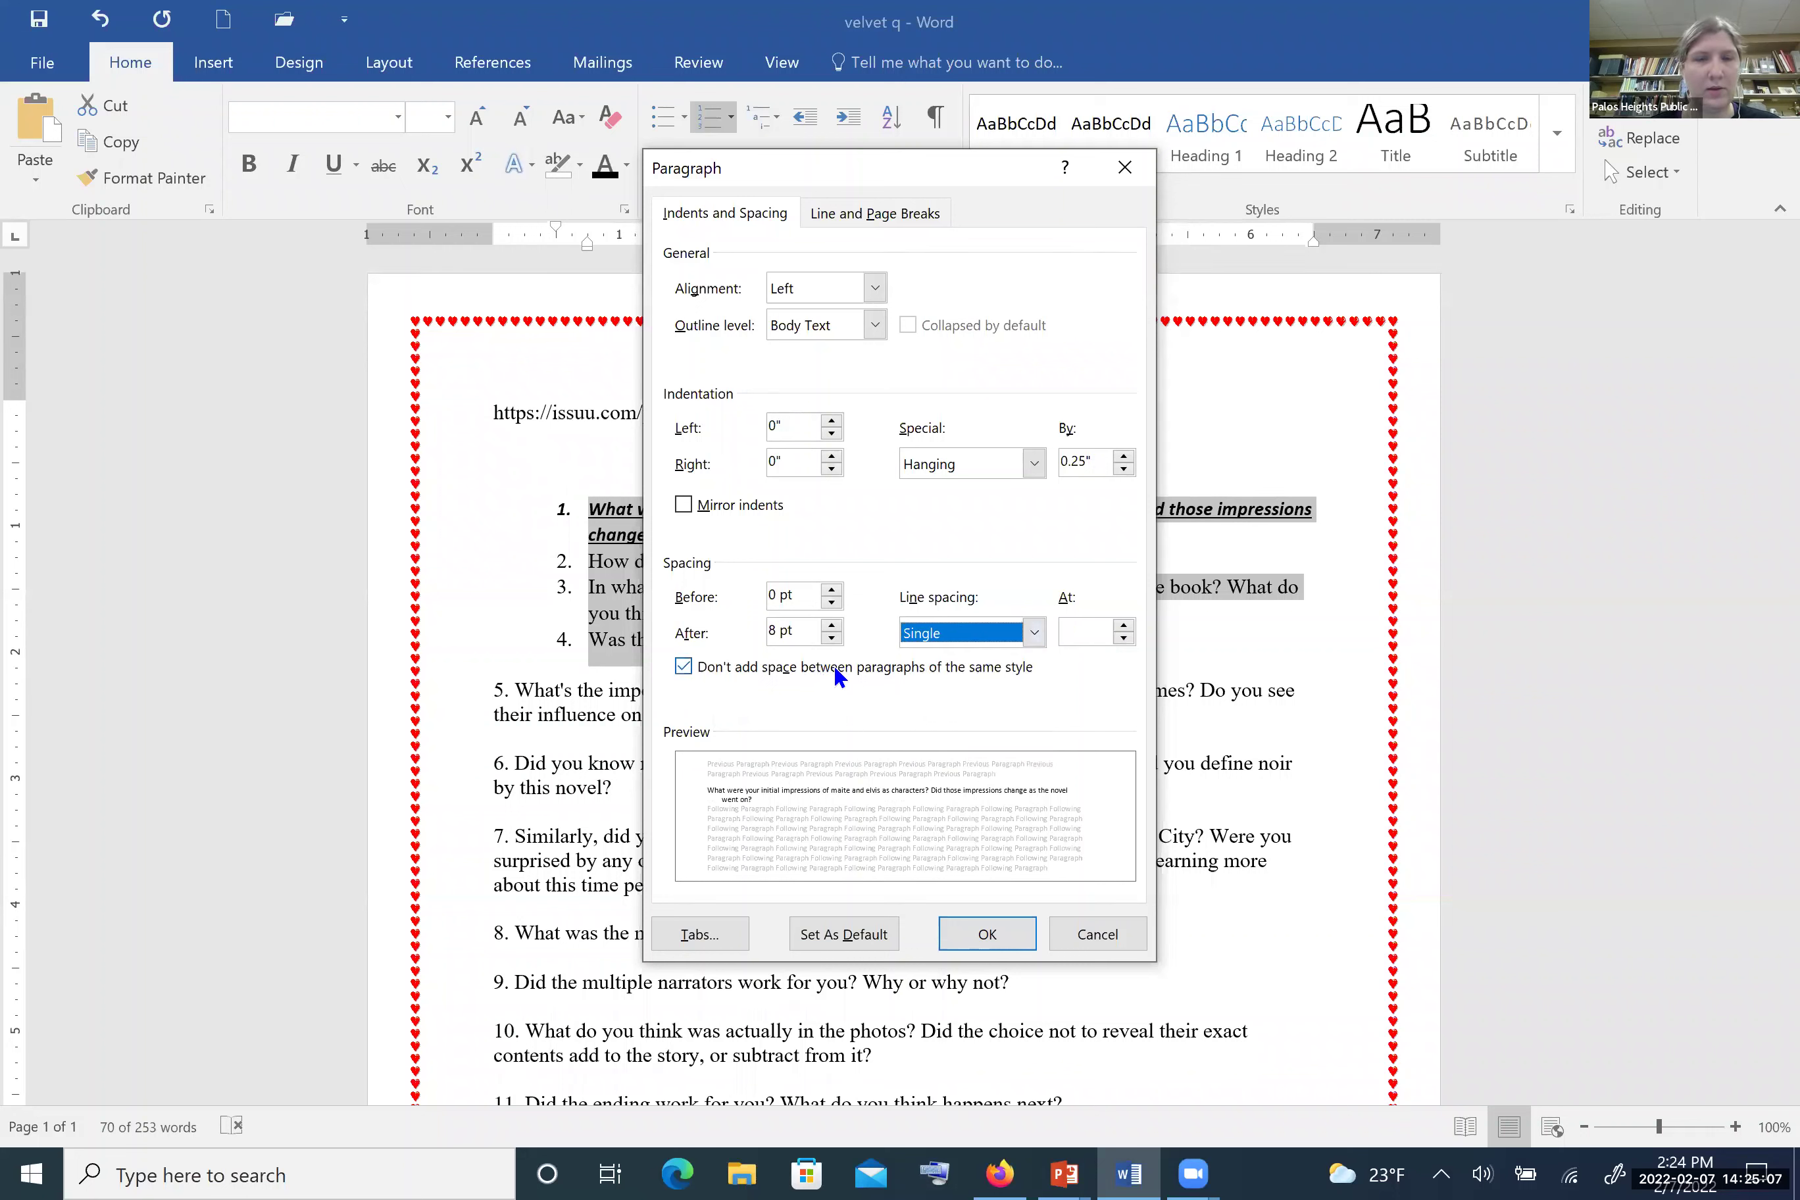
pyautogui.click(989, 934)
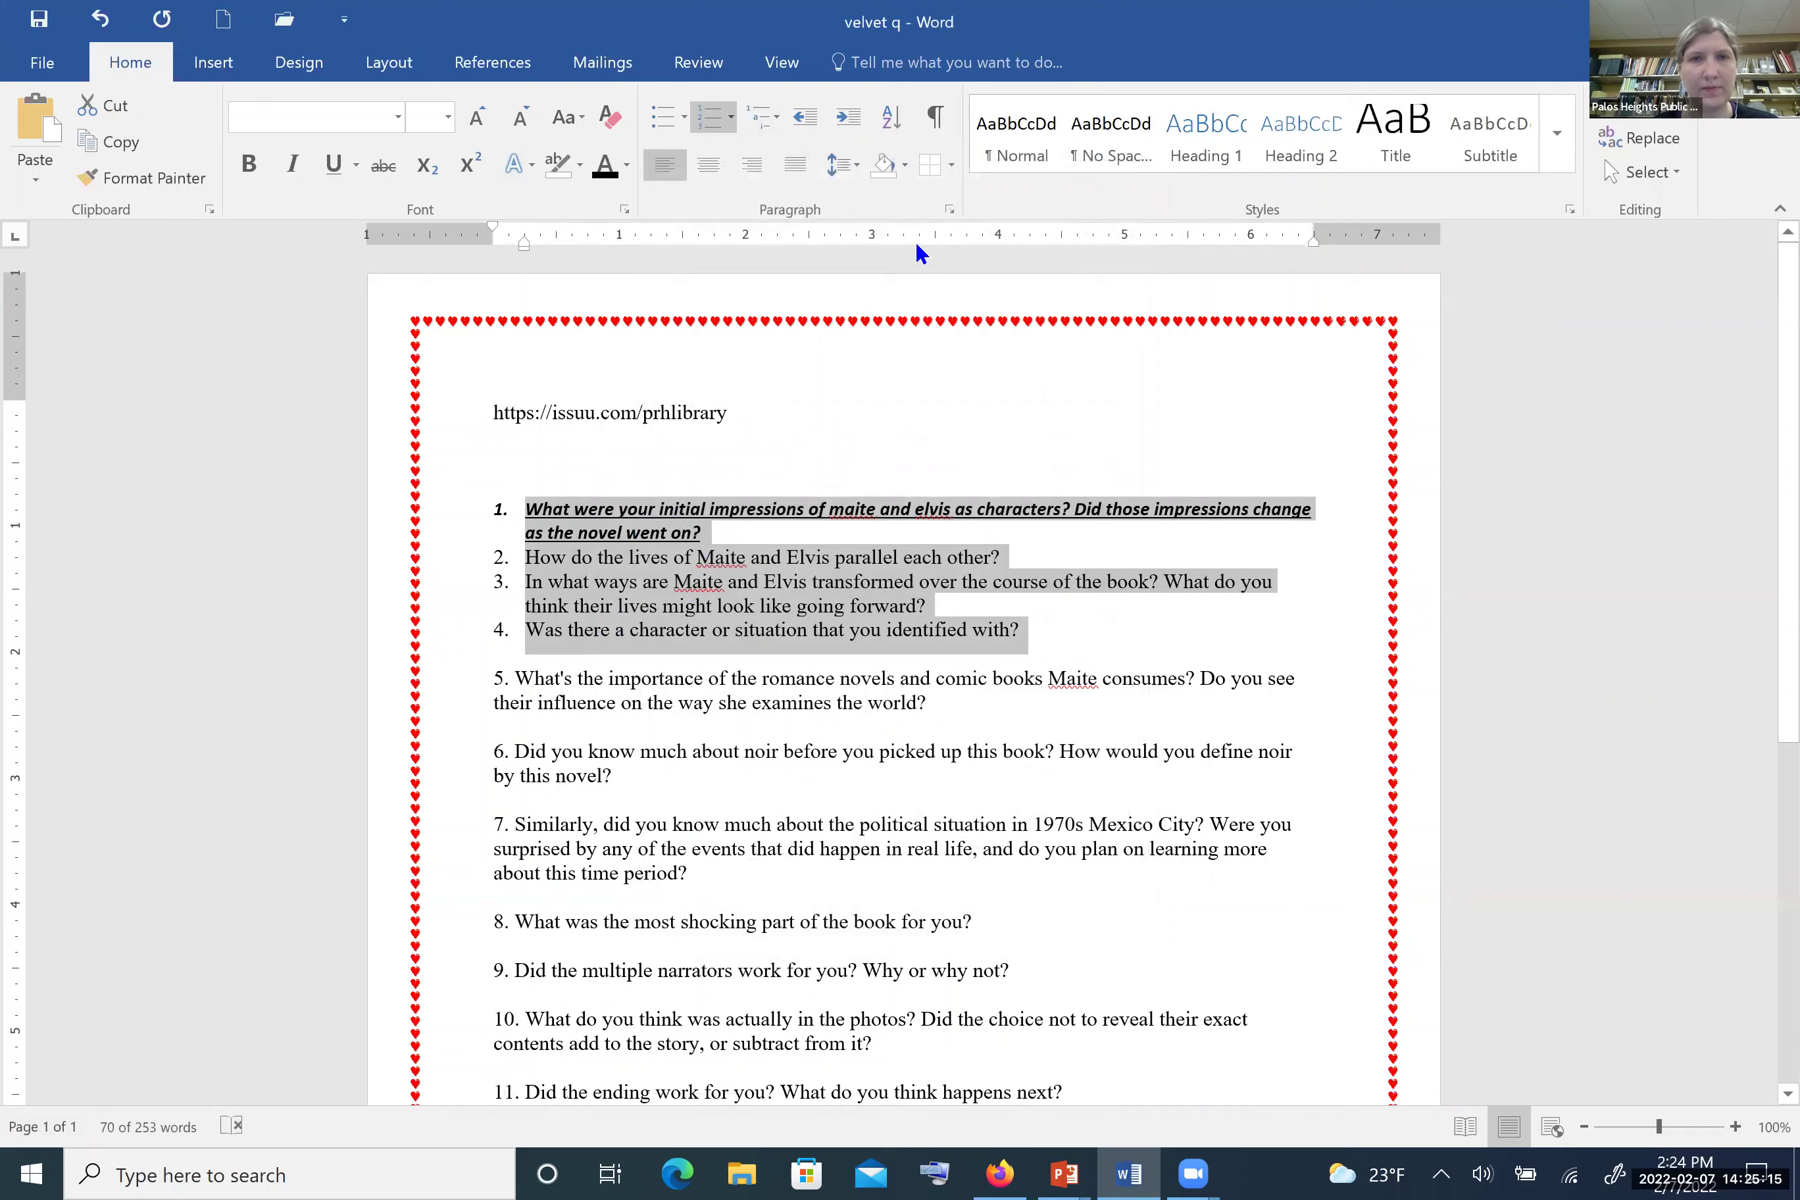
# Step: Set the line spacing of questions 1 to 4 to Double
pyautogui.click(948, 207)
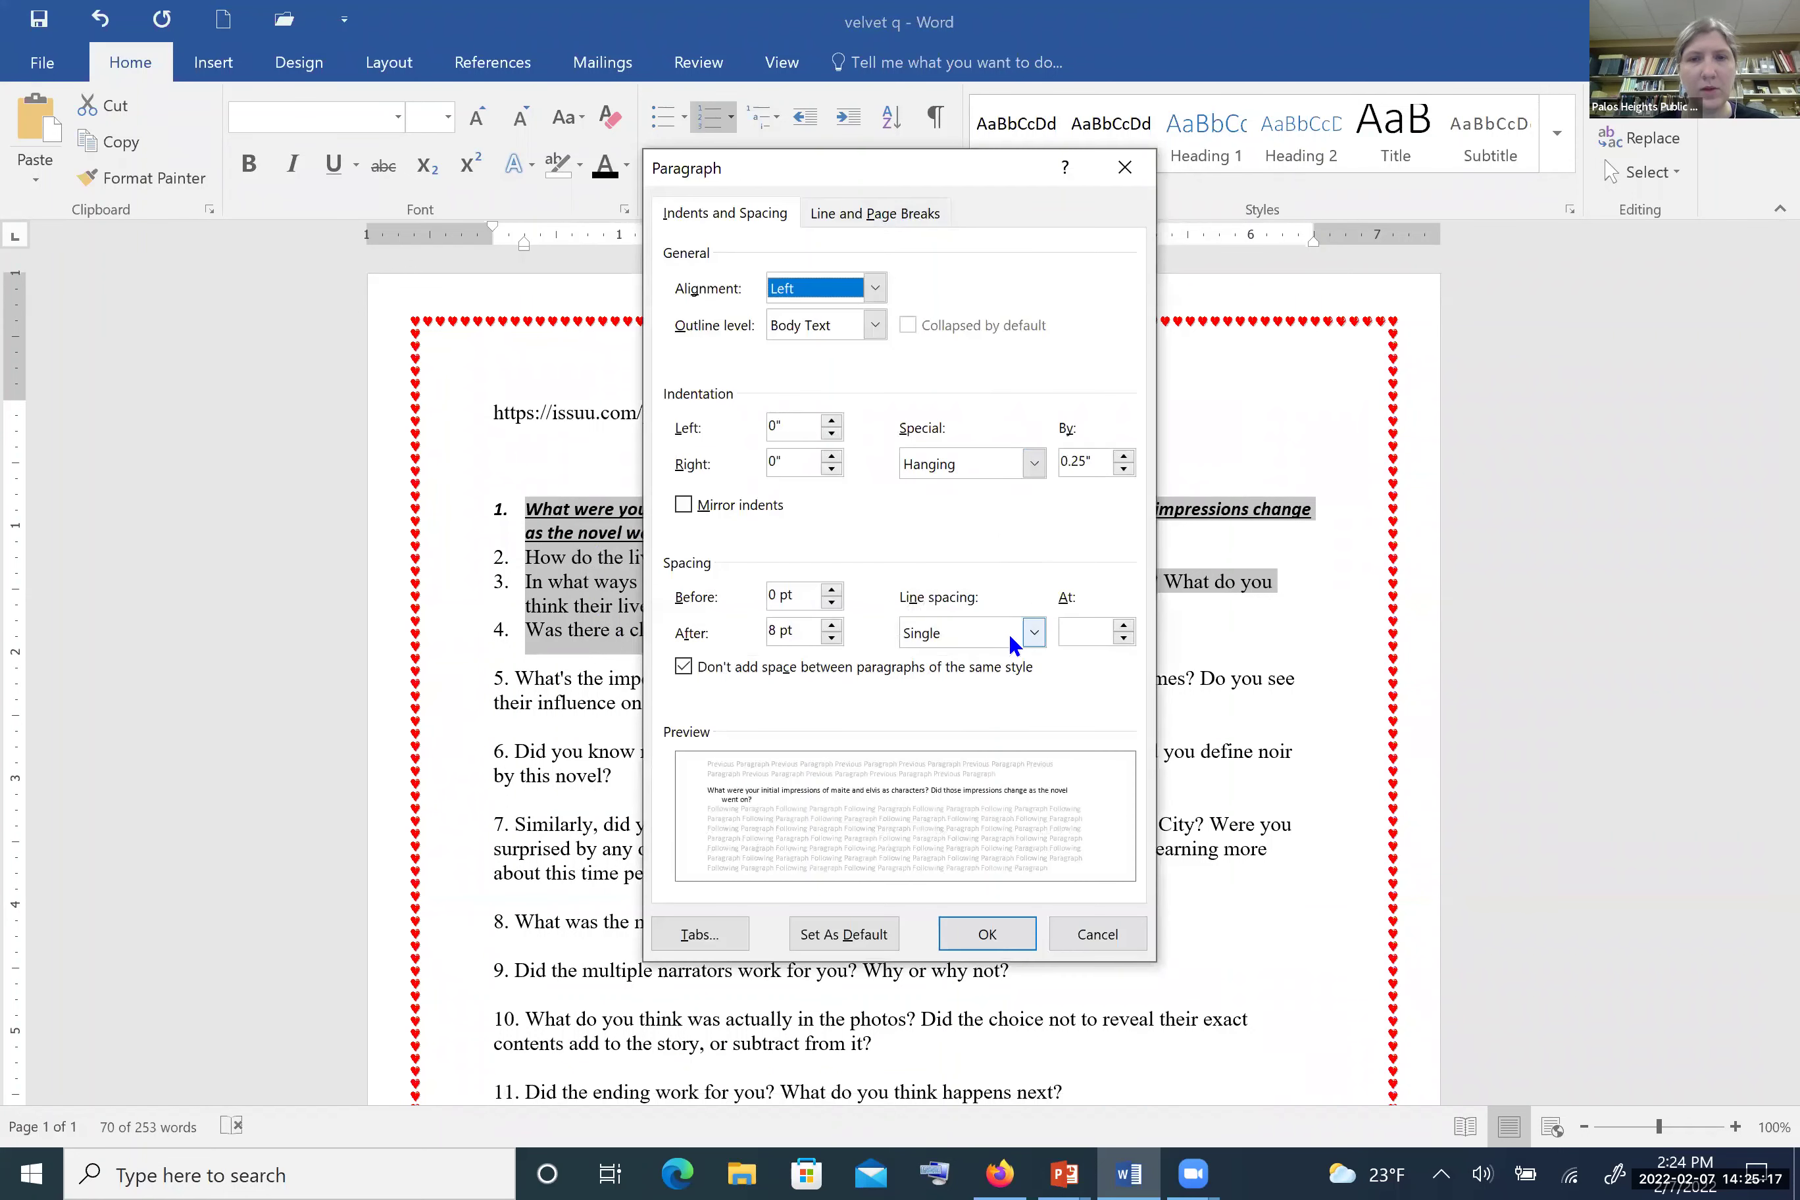
pyautogui.click(1034, 634)
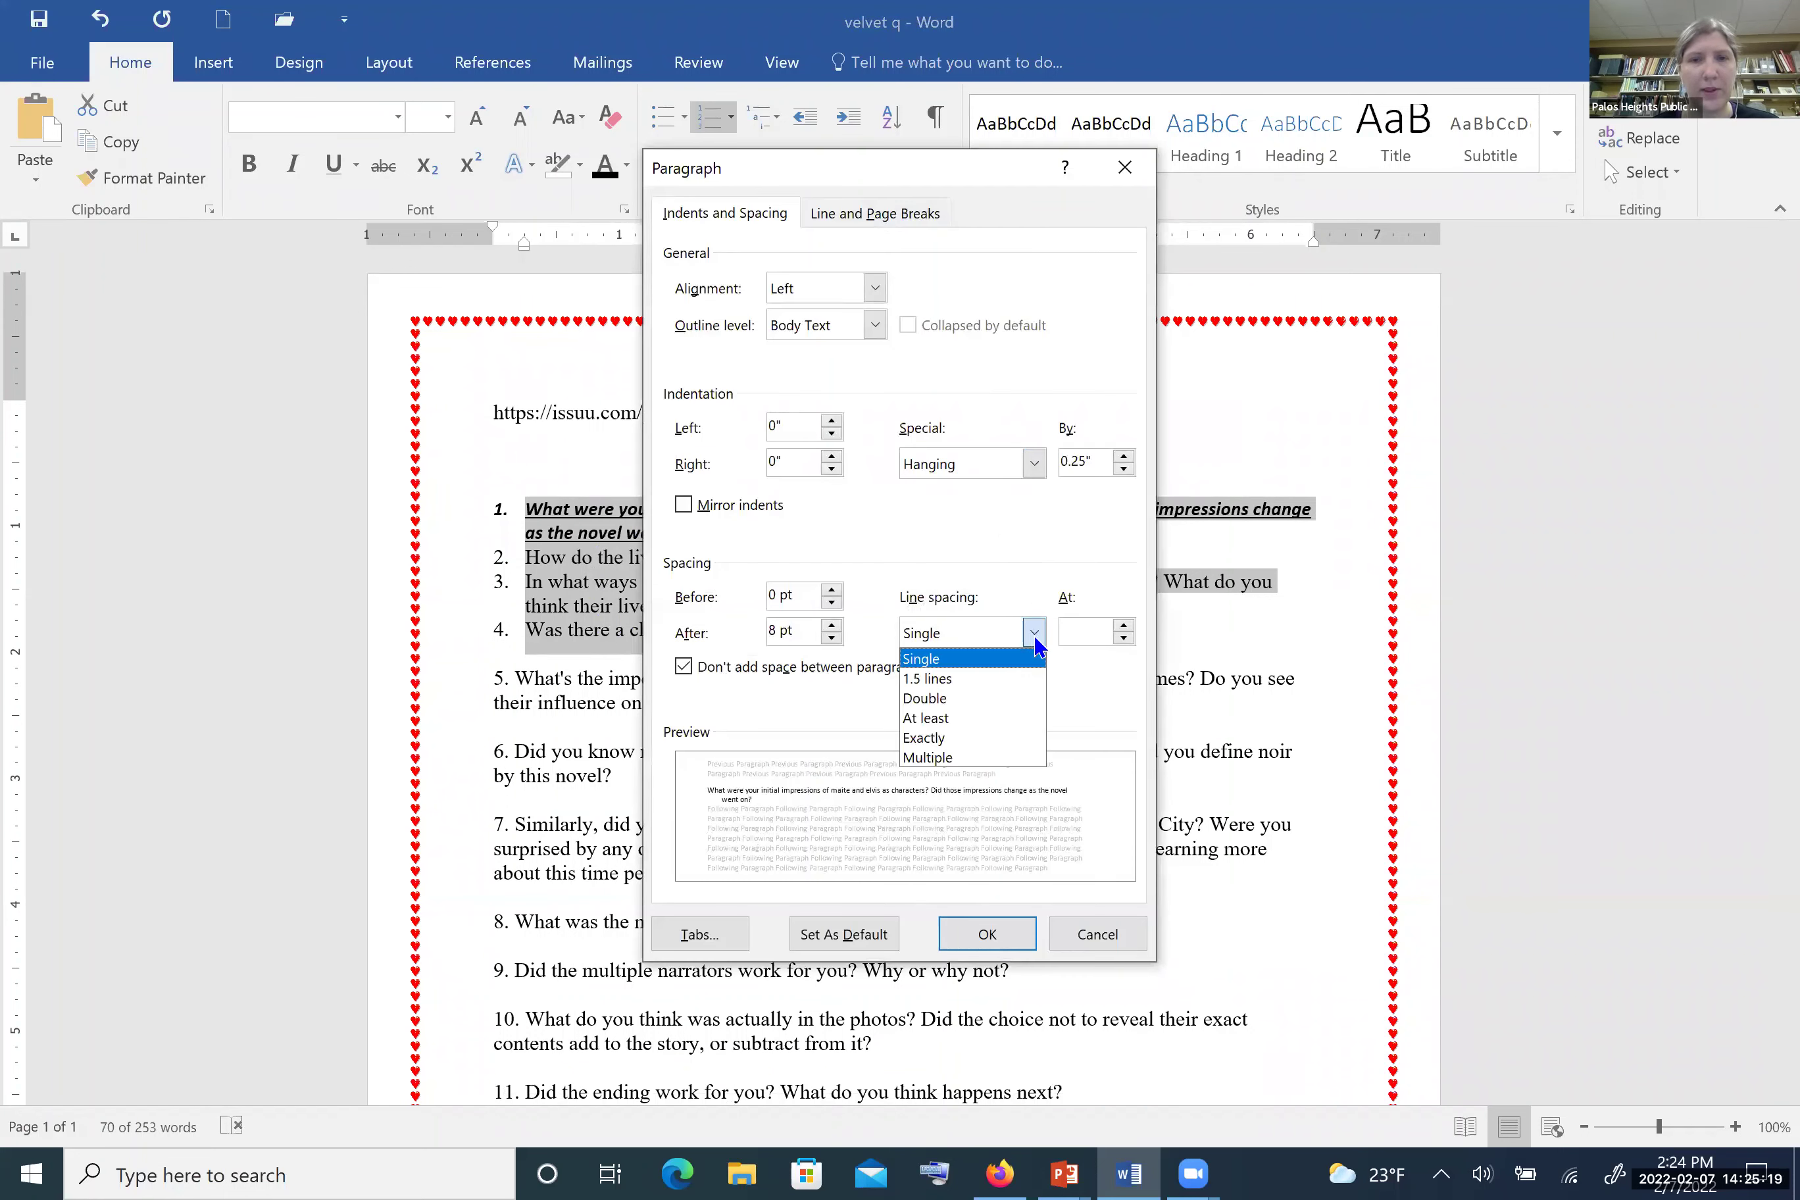
pyautogui.click(958, 698)
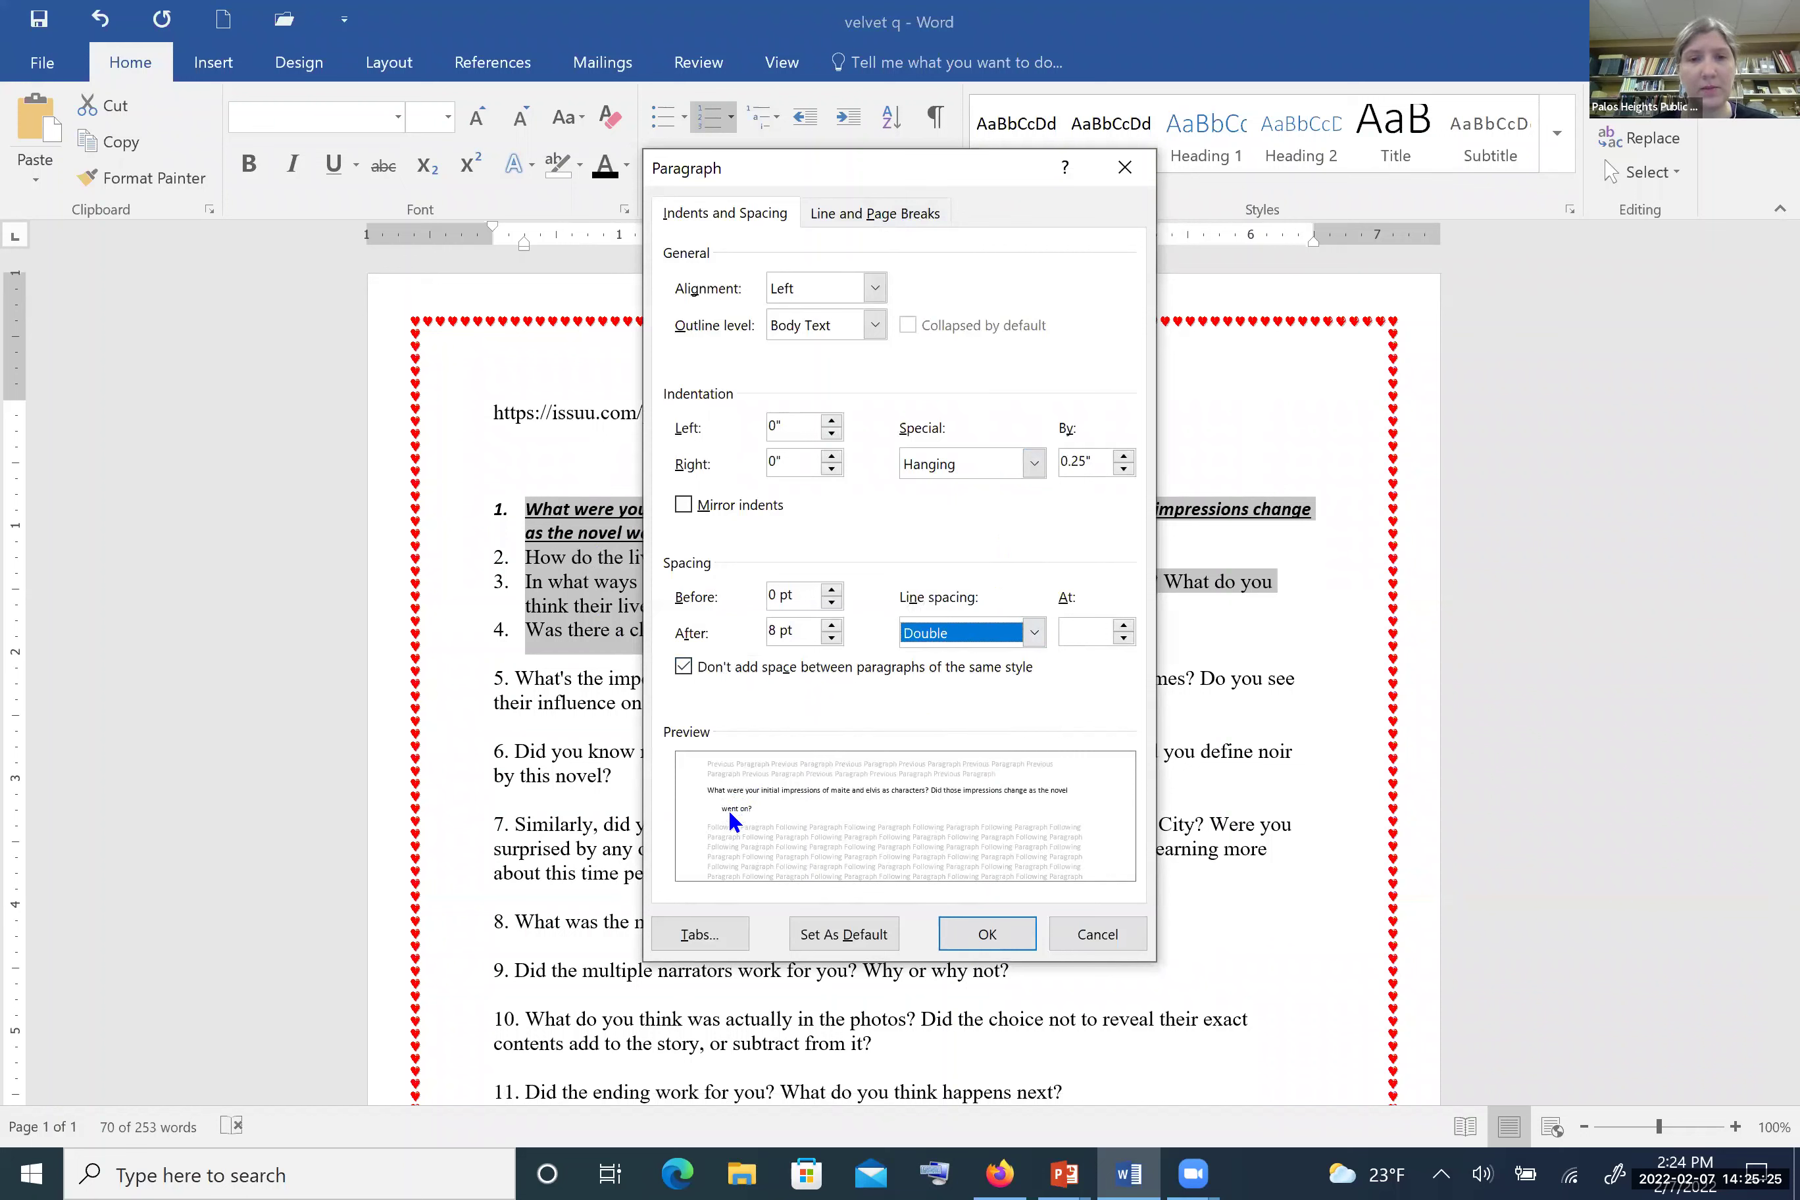
pyautogui.click(991, 929)
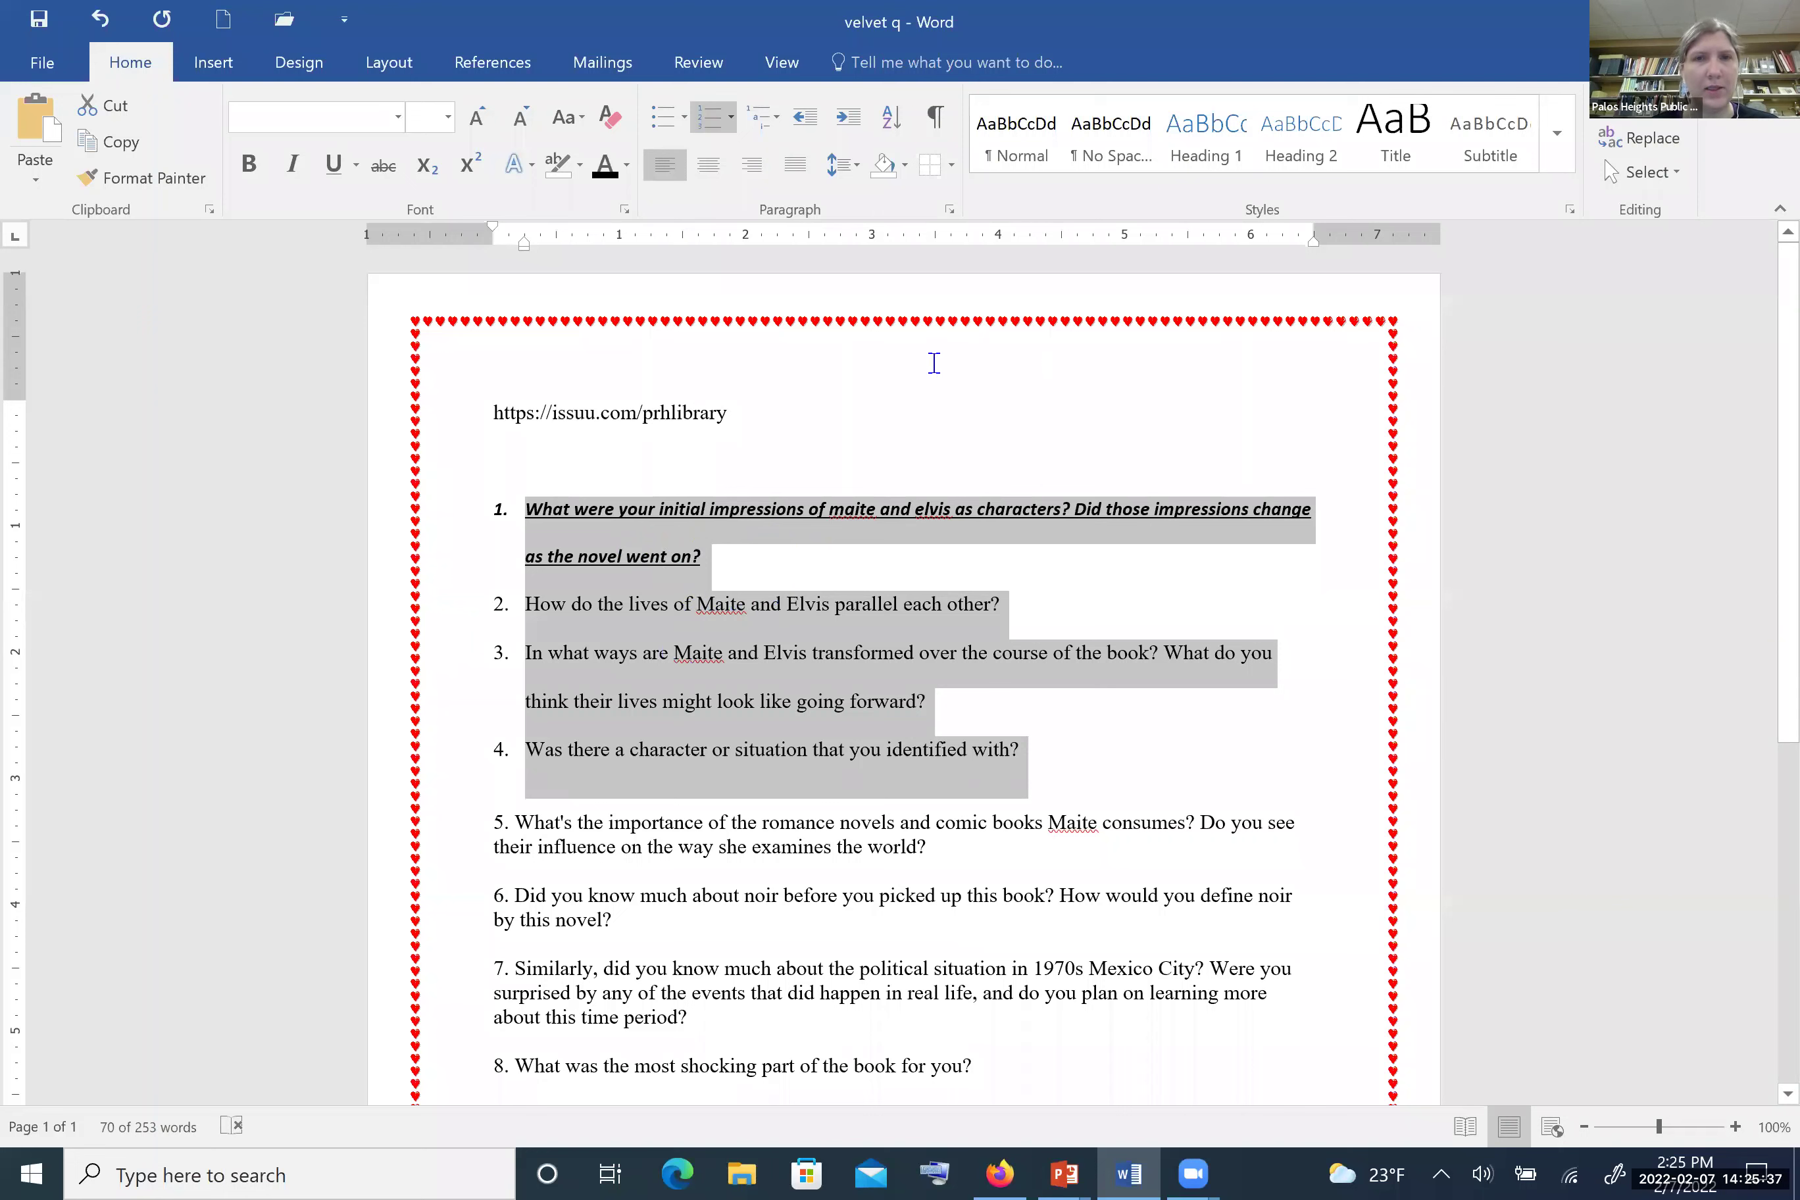
# Step: Try allowing space between same-style paragraphs in questions 1 to 4, and turn the "Don't add space" option back on
pyautogui.click(952, 209)
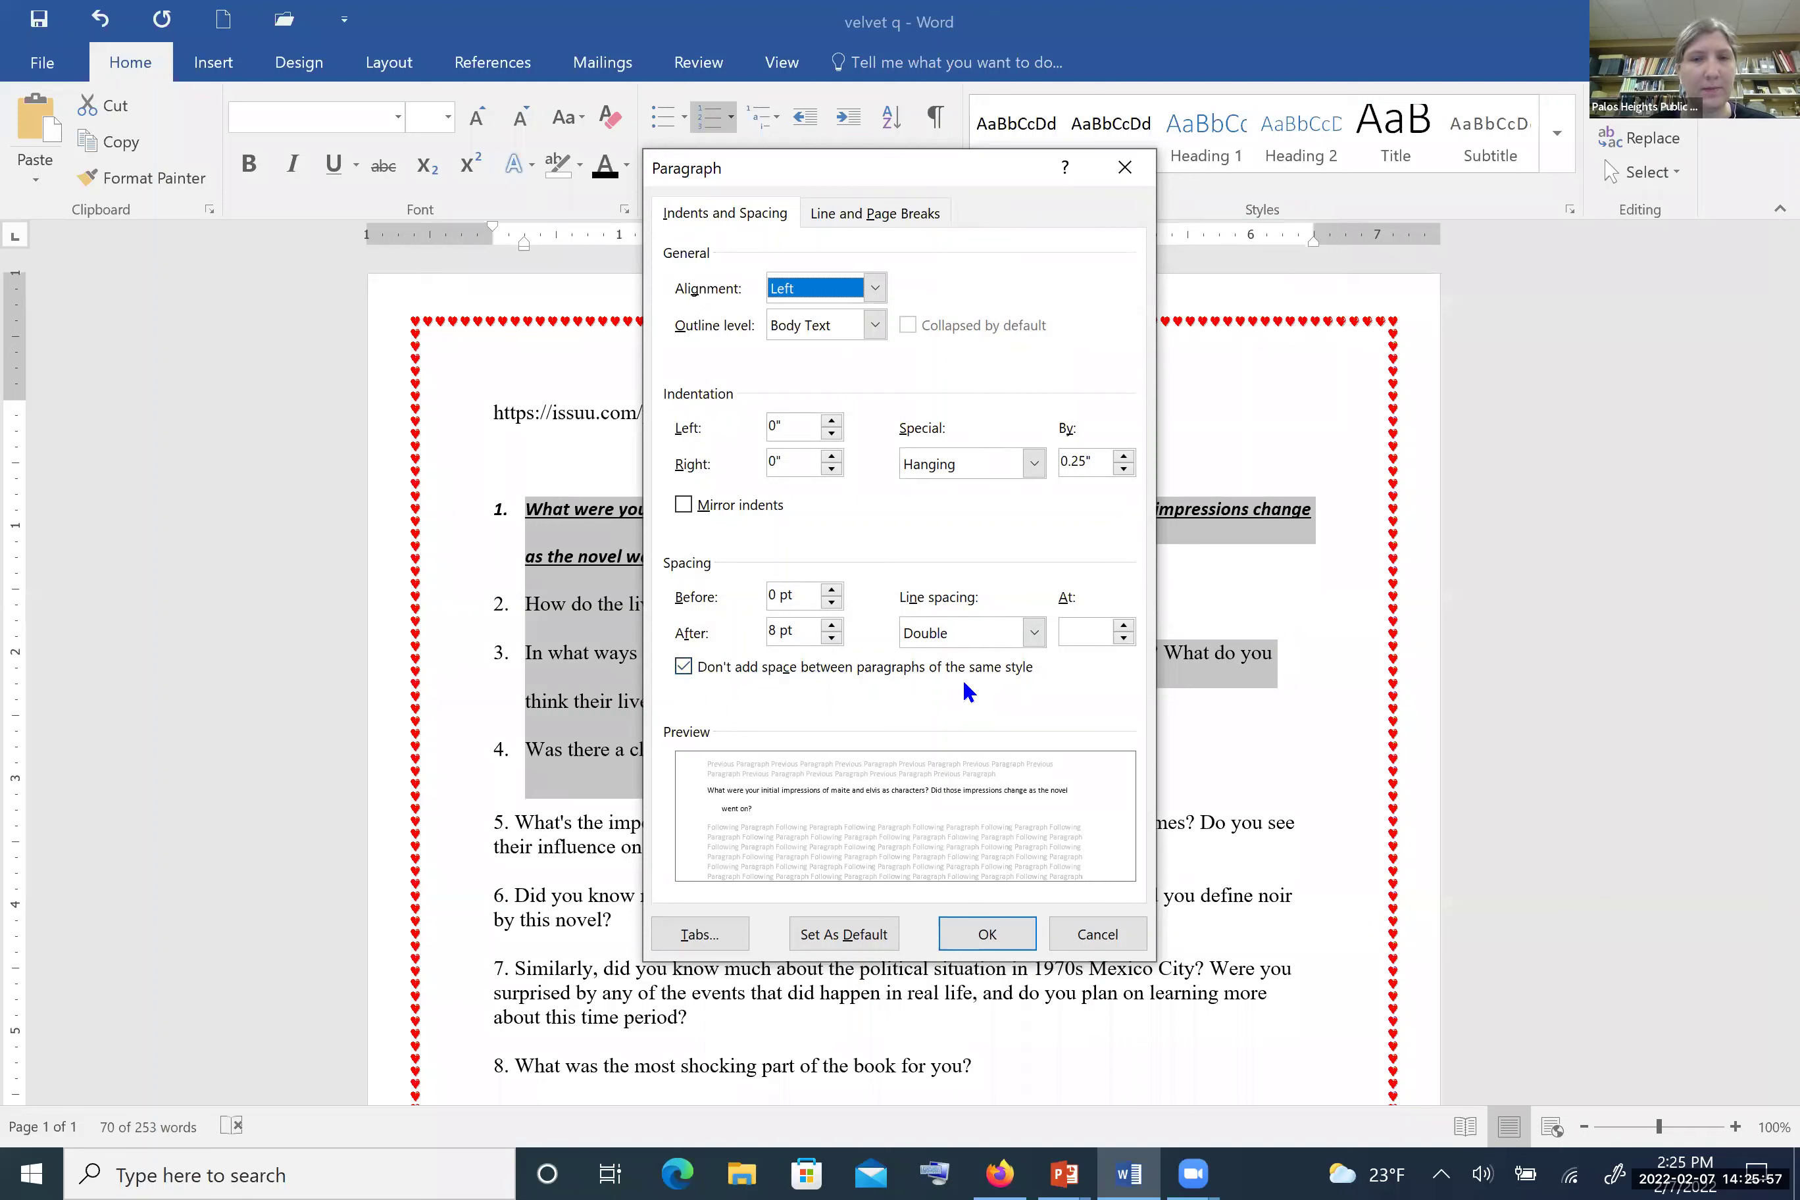
pyautogui.click(683, 665)
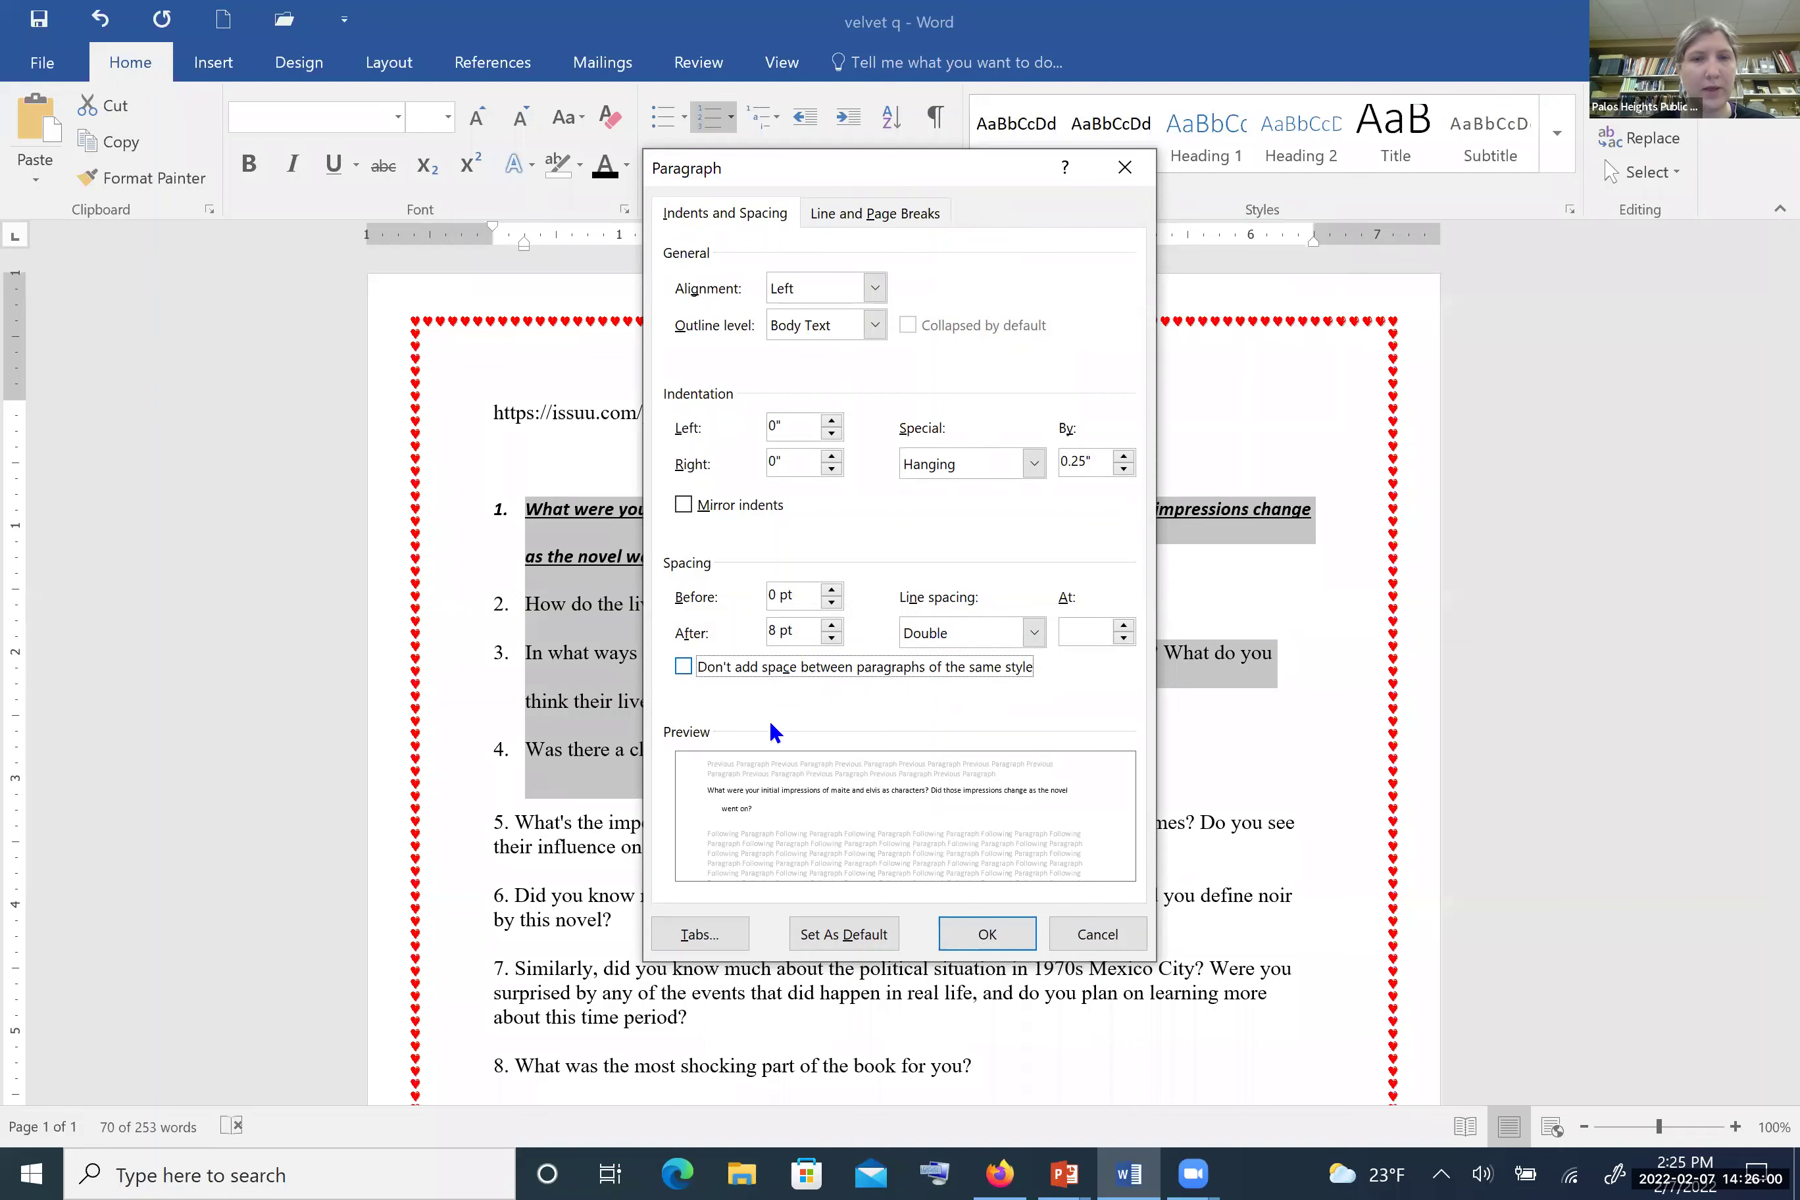
pyautogui.click(973, 931)
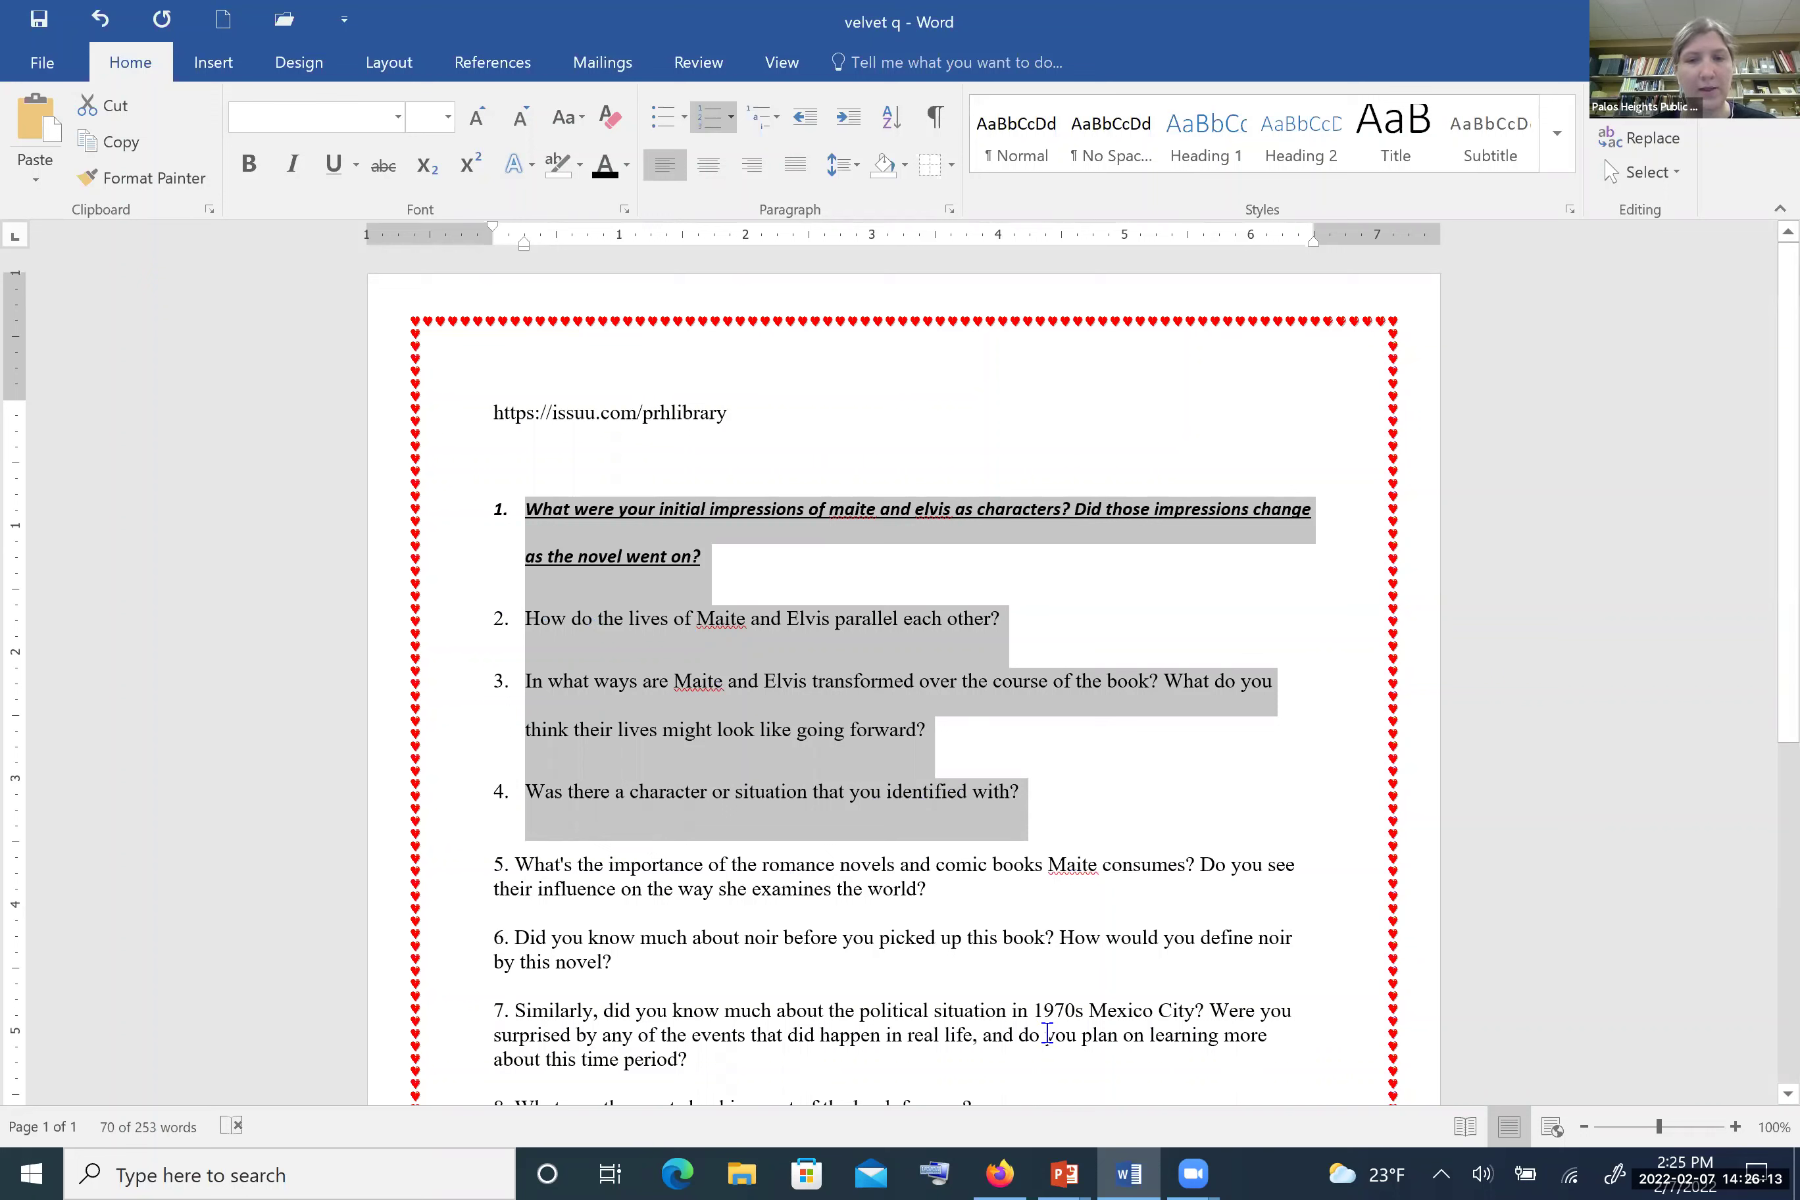
pyautogui.click(948, 207)
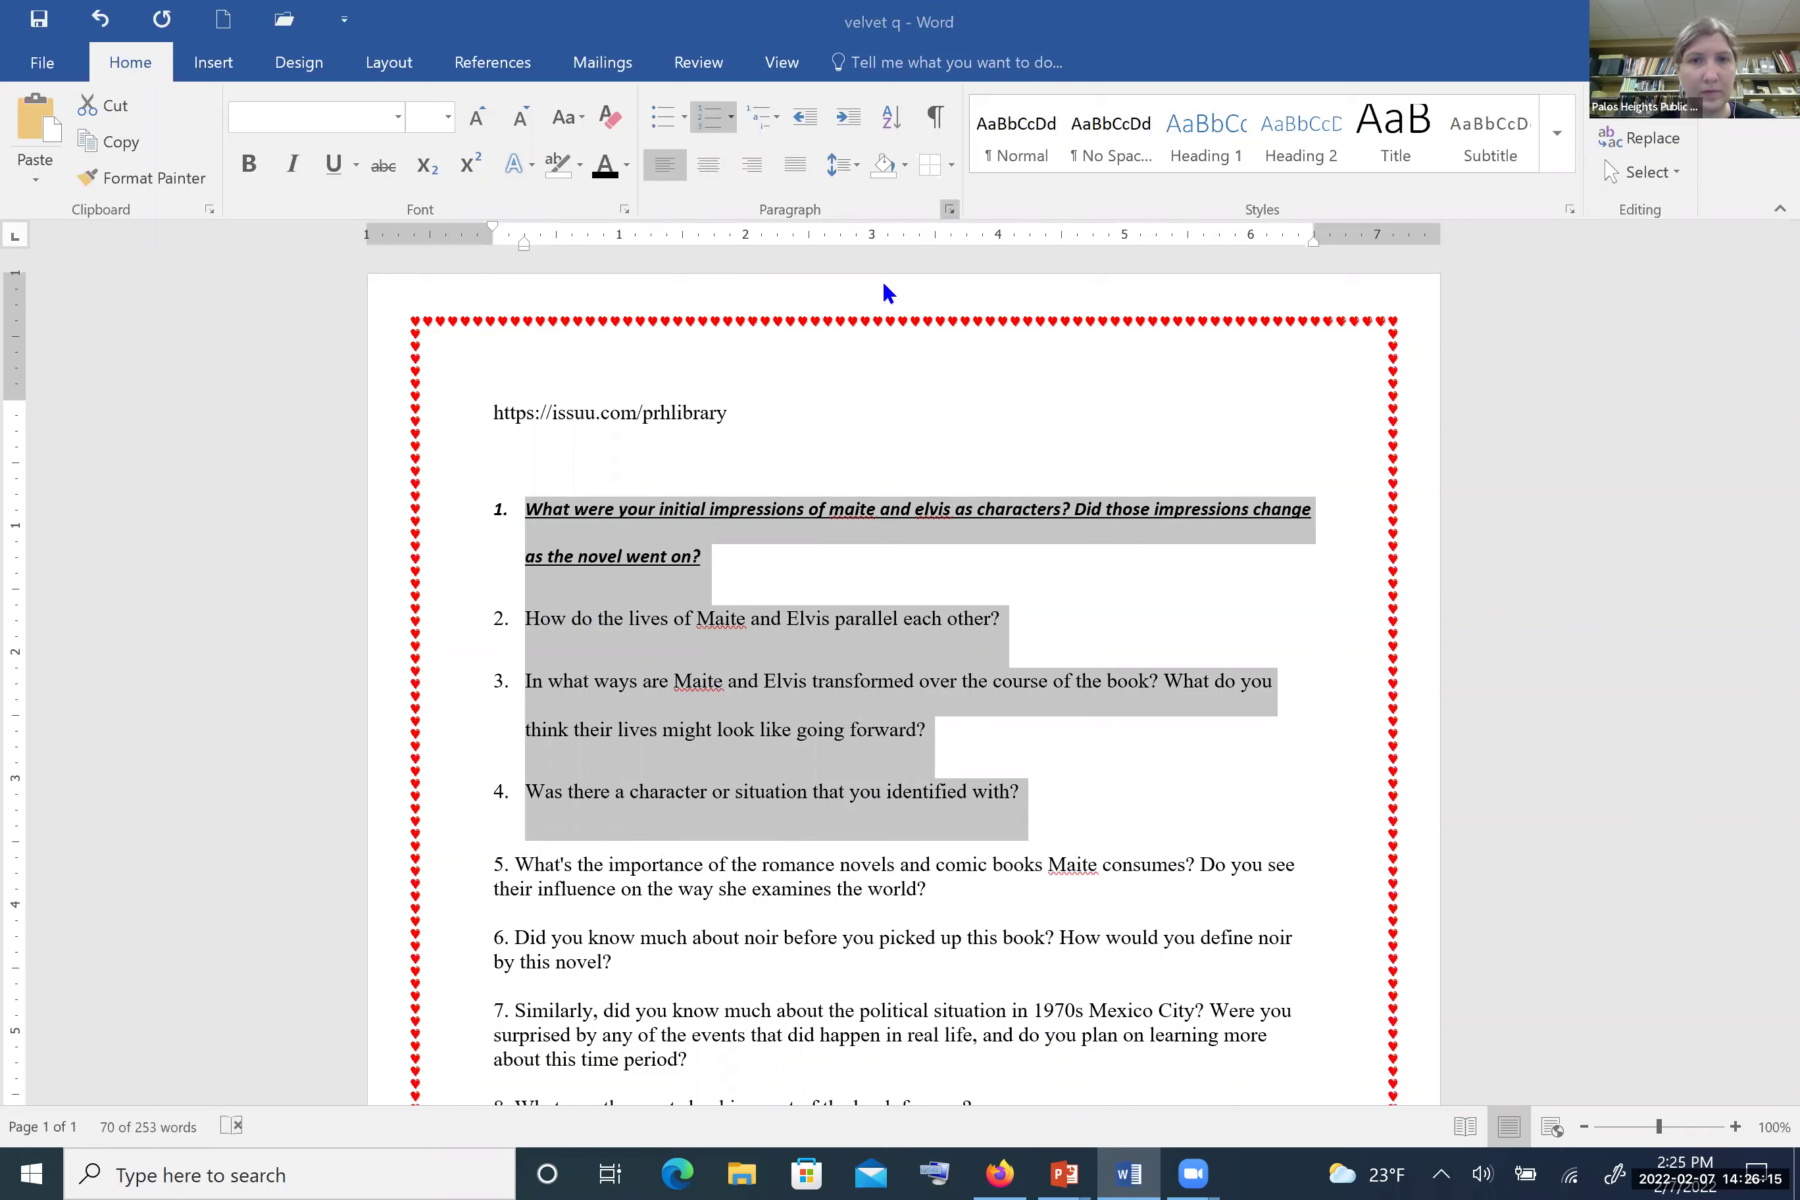
pyautogui.click(682, 666)
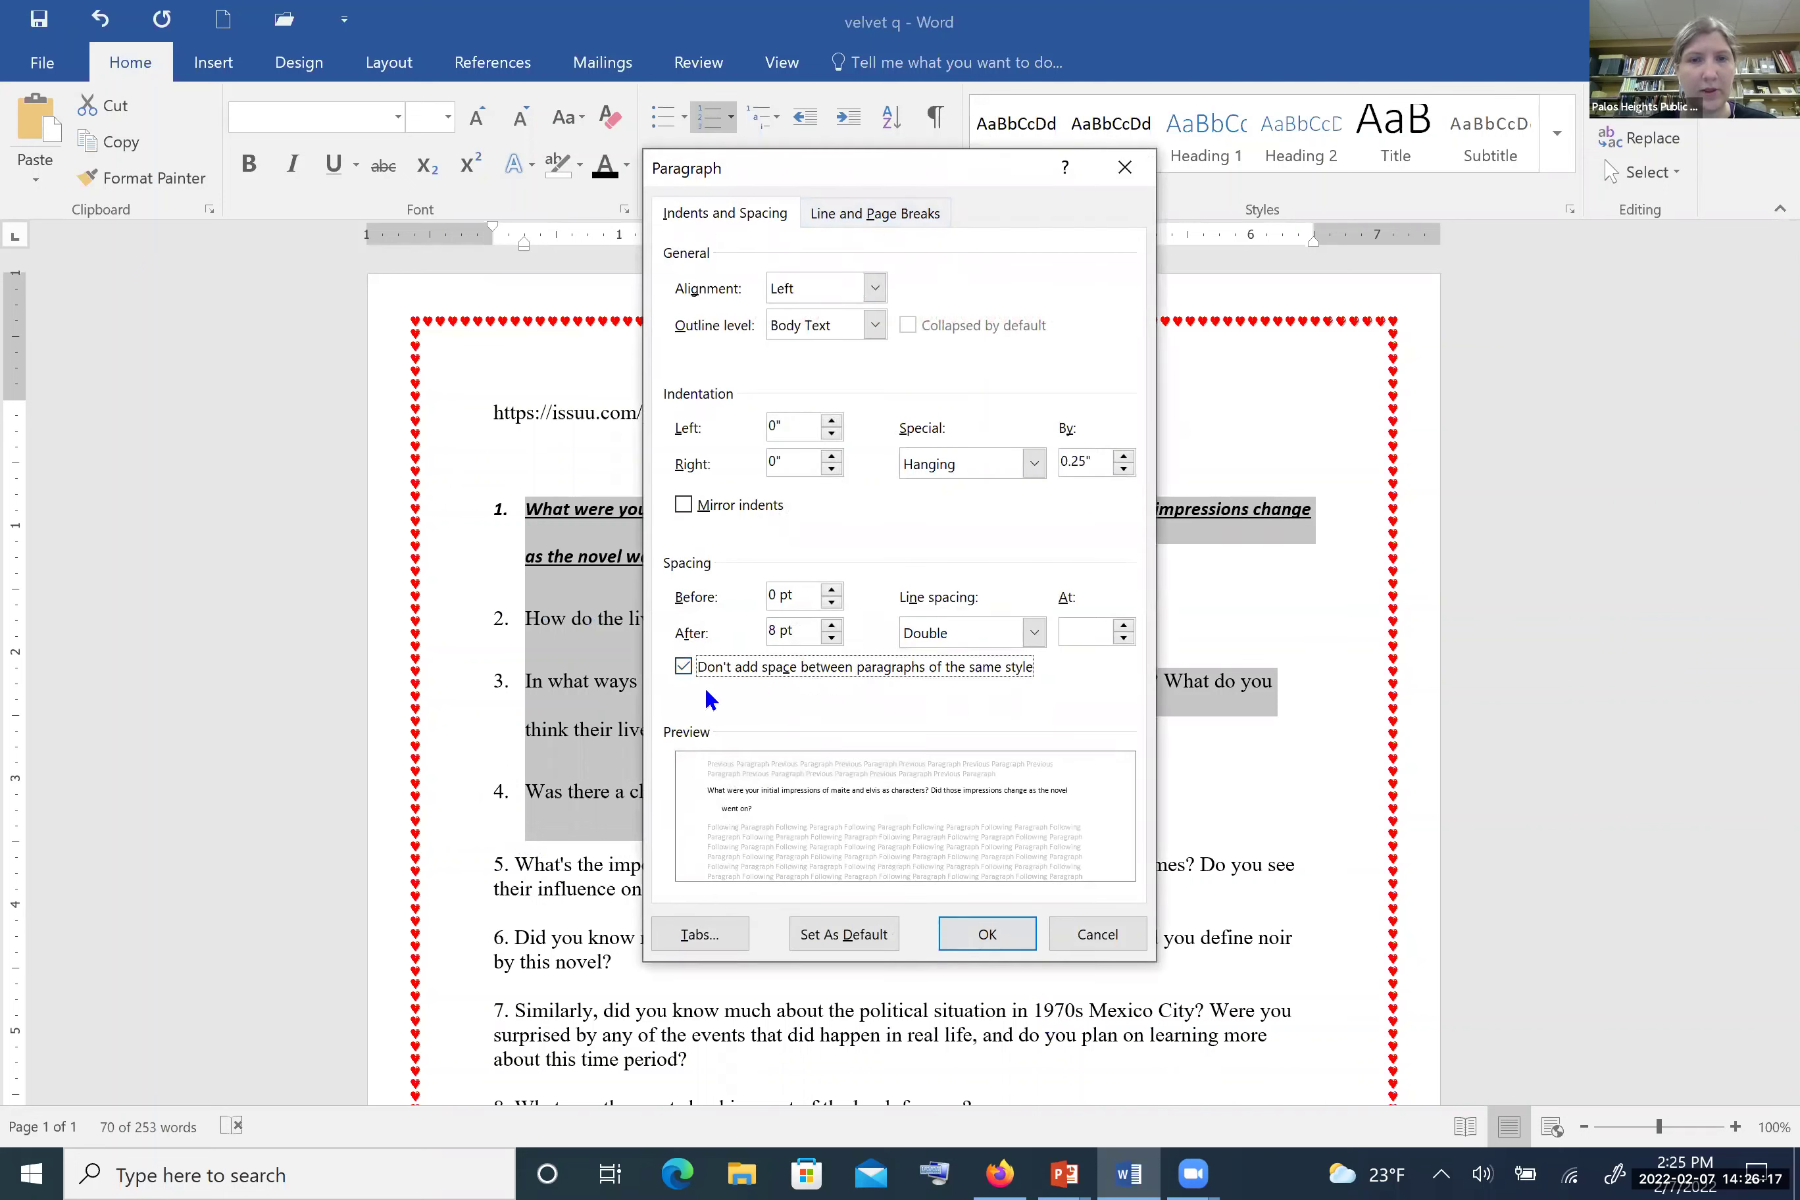
pyautogui.click(986, 943)
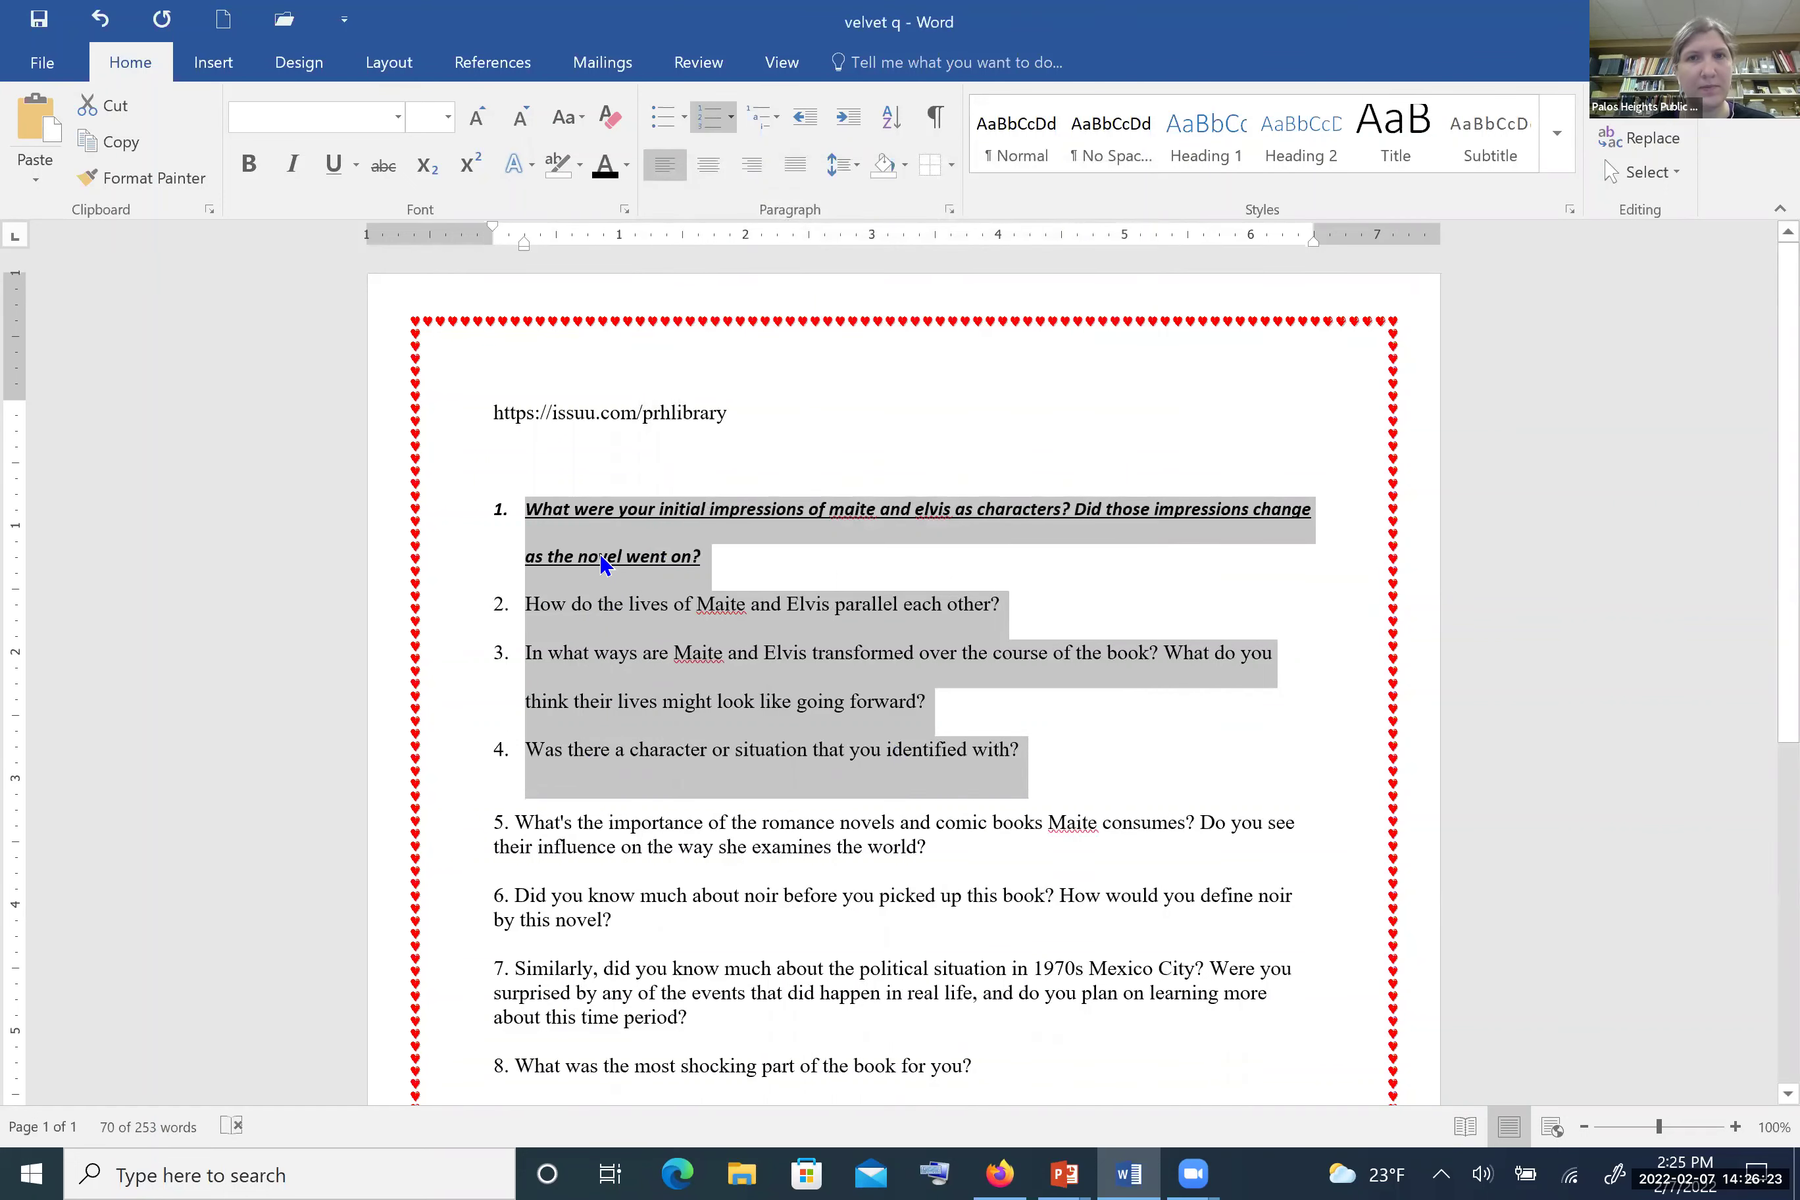
# Step: Switch to the Microsoft Word Intermediate presentation in PowerPoint, present slides 5 and 6 on spacing and layout, and return to Word
pyautogui.click(710, 1005)
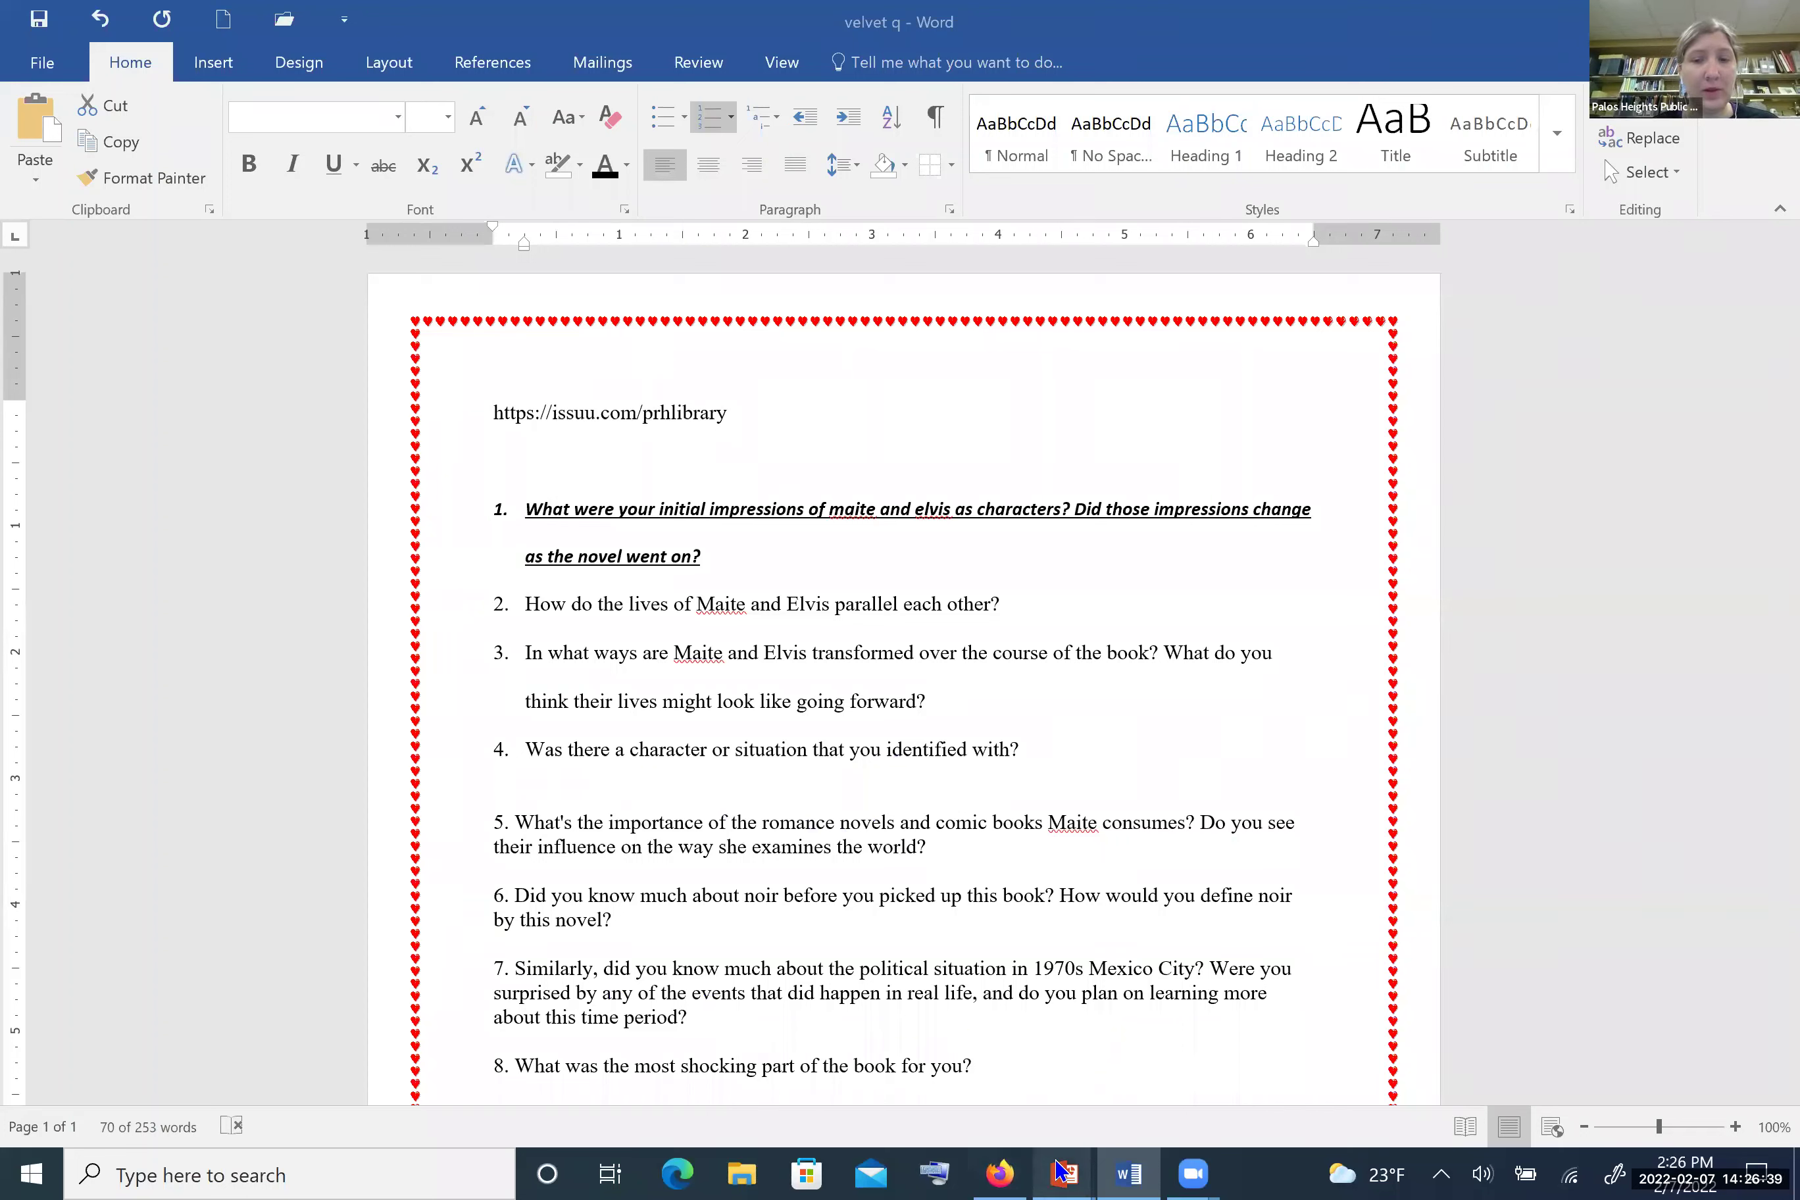
pyautogui.moveTo(1065, 1171)
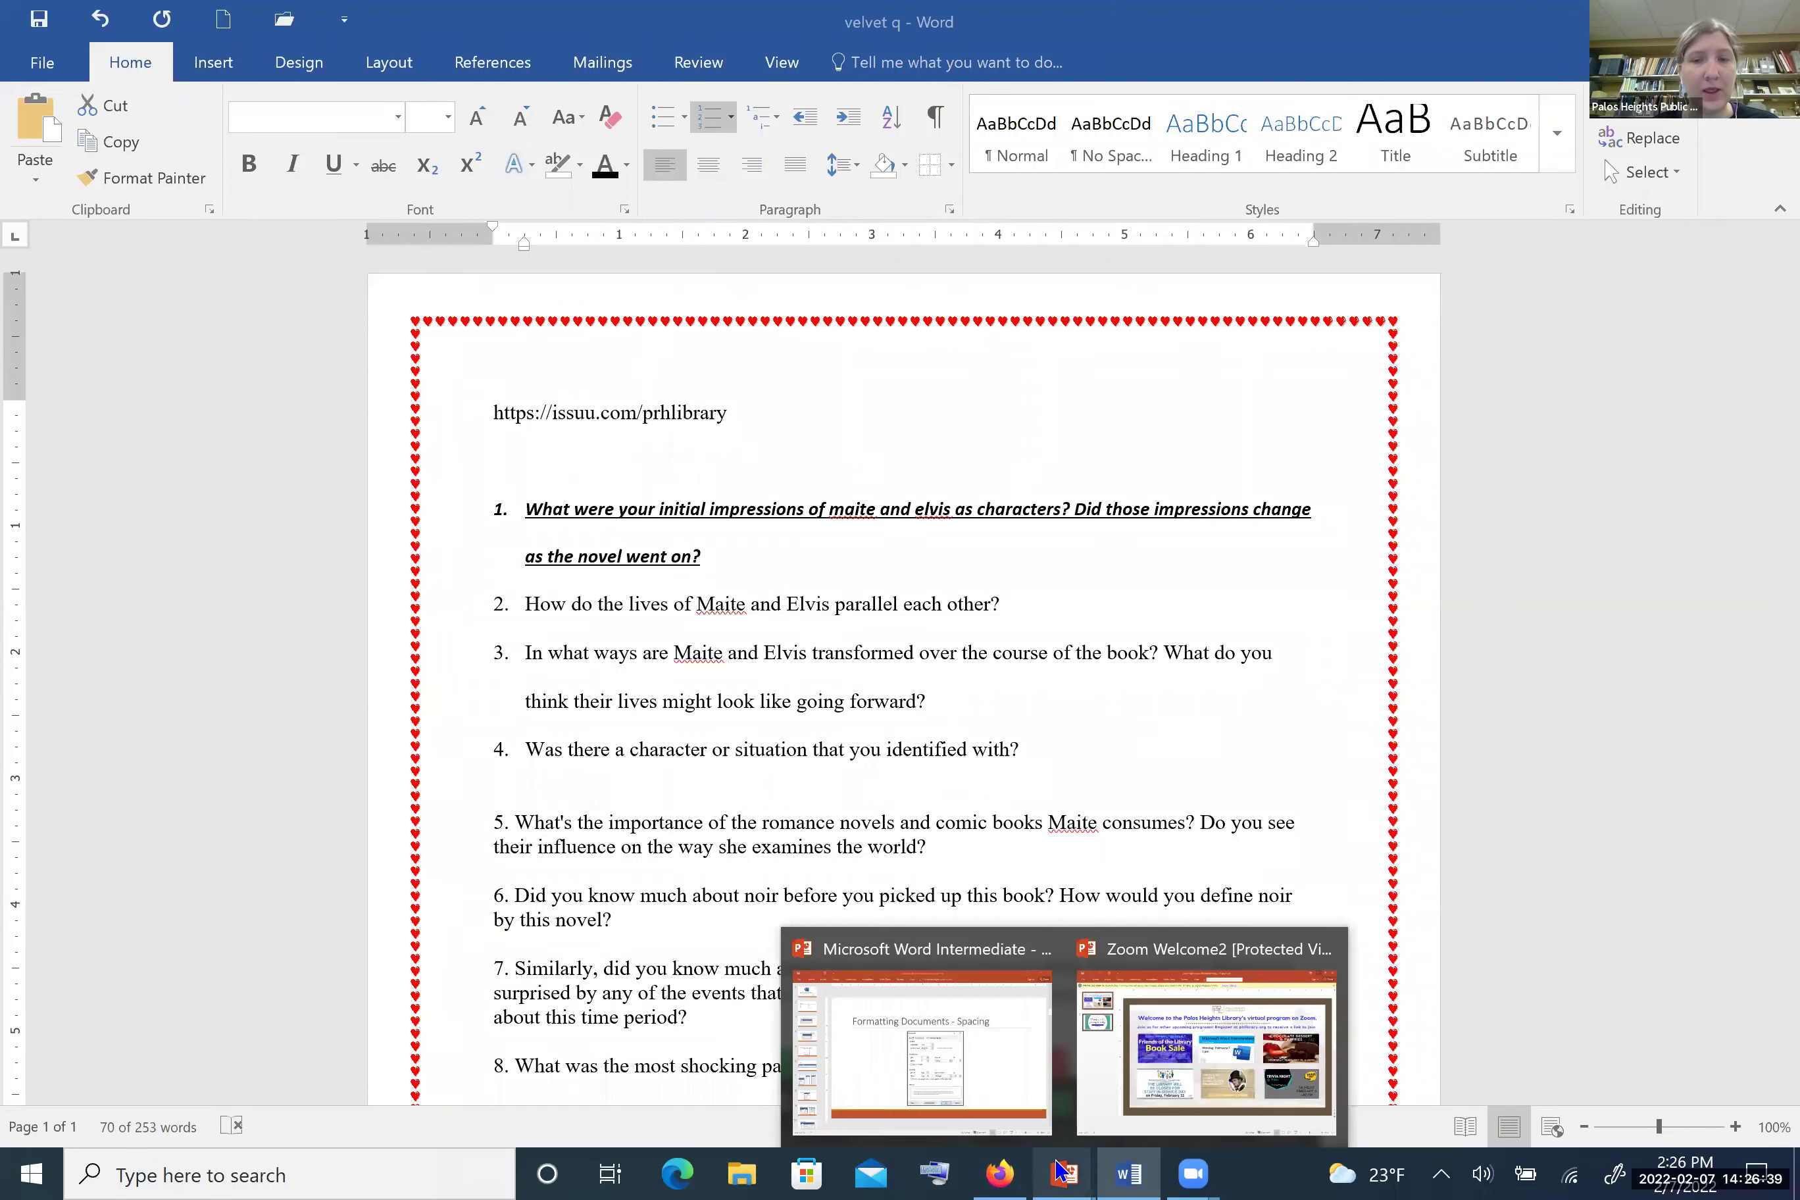
pyautogui.click(1004, 1057)
pyautogui.click(655, 71)
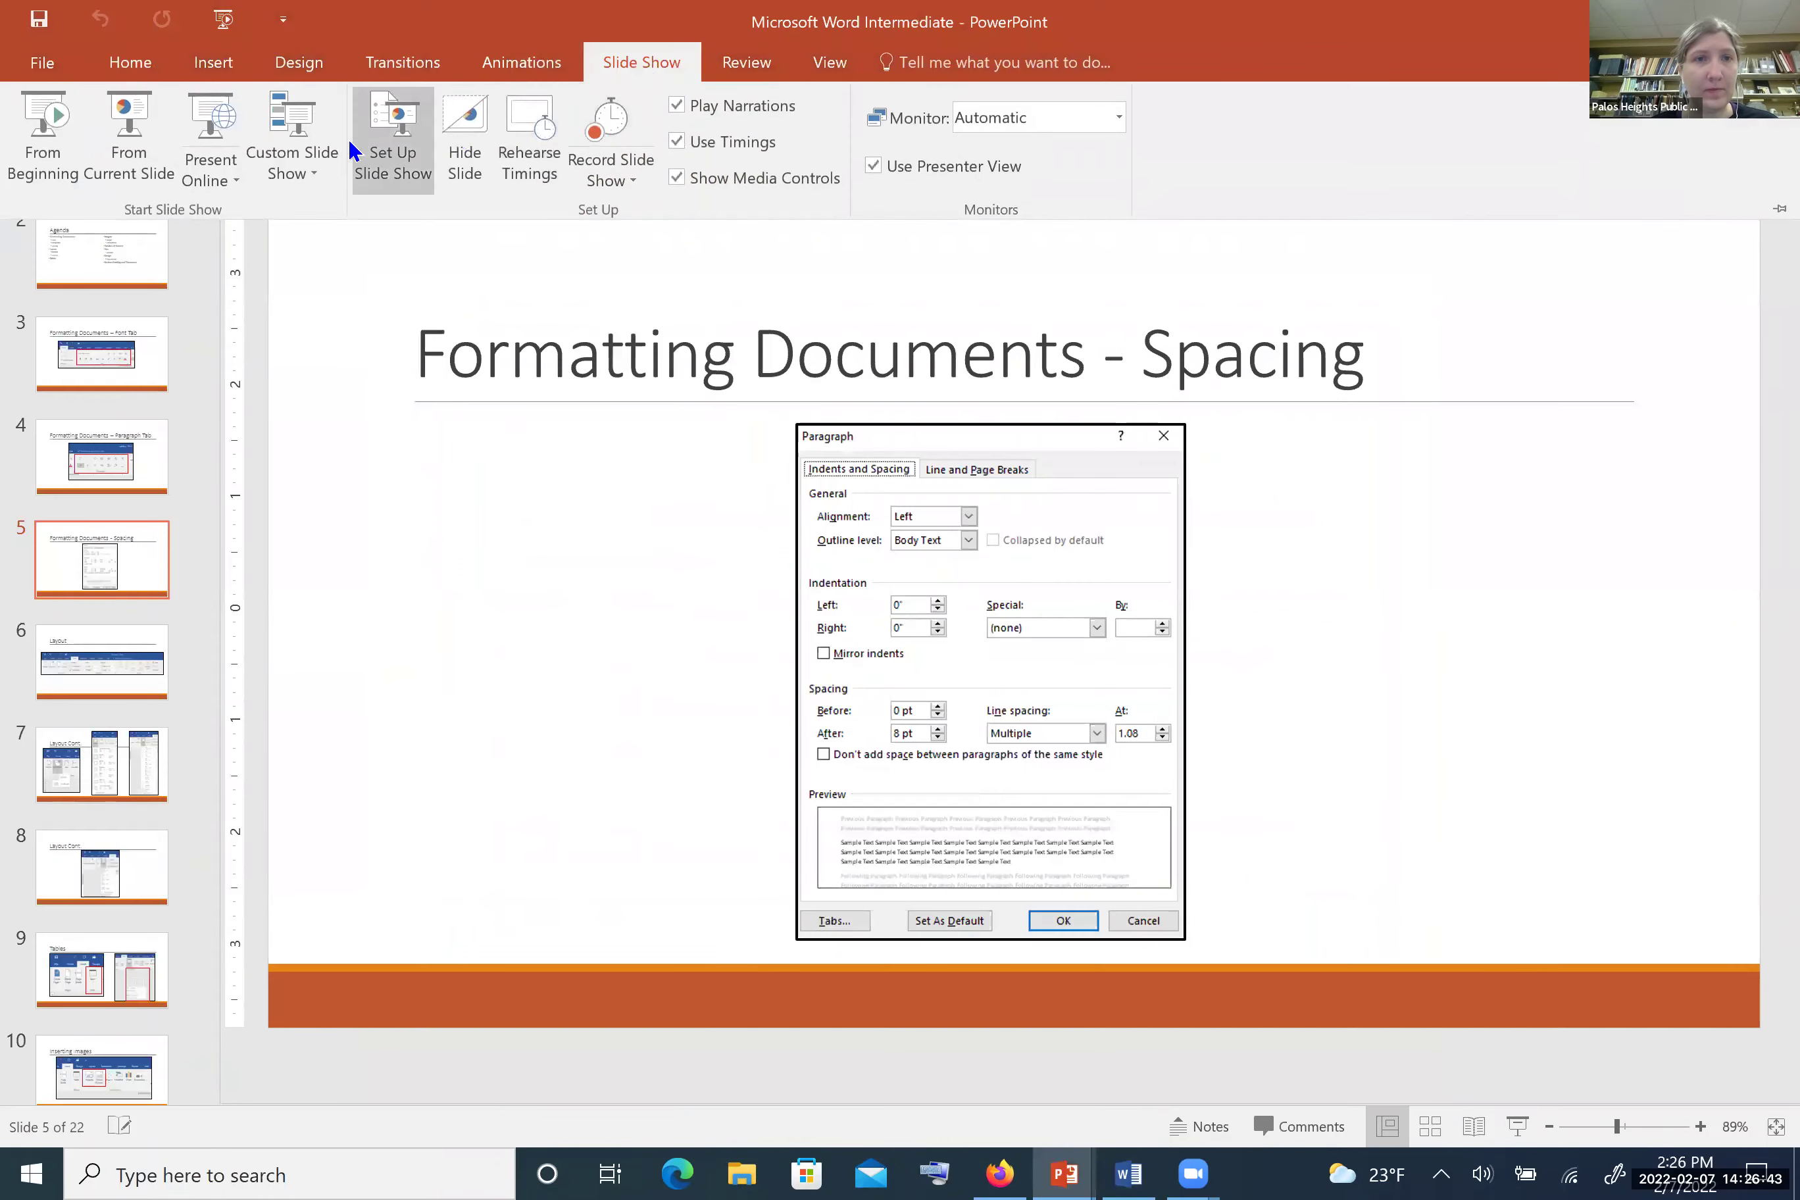
pyautogui.click(131, 147)
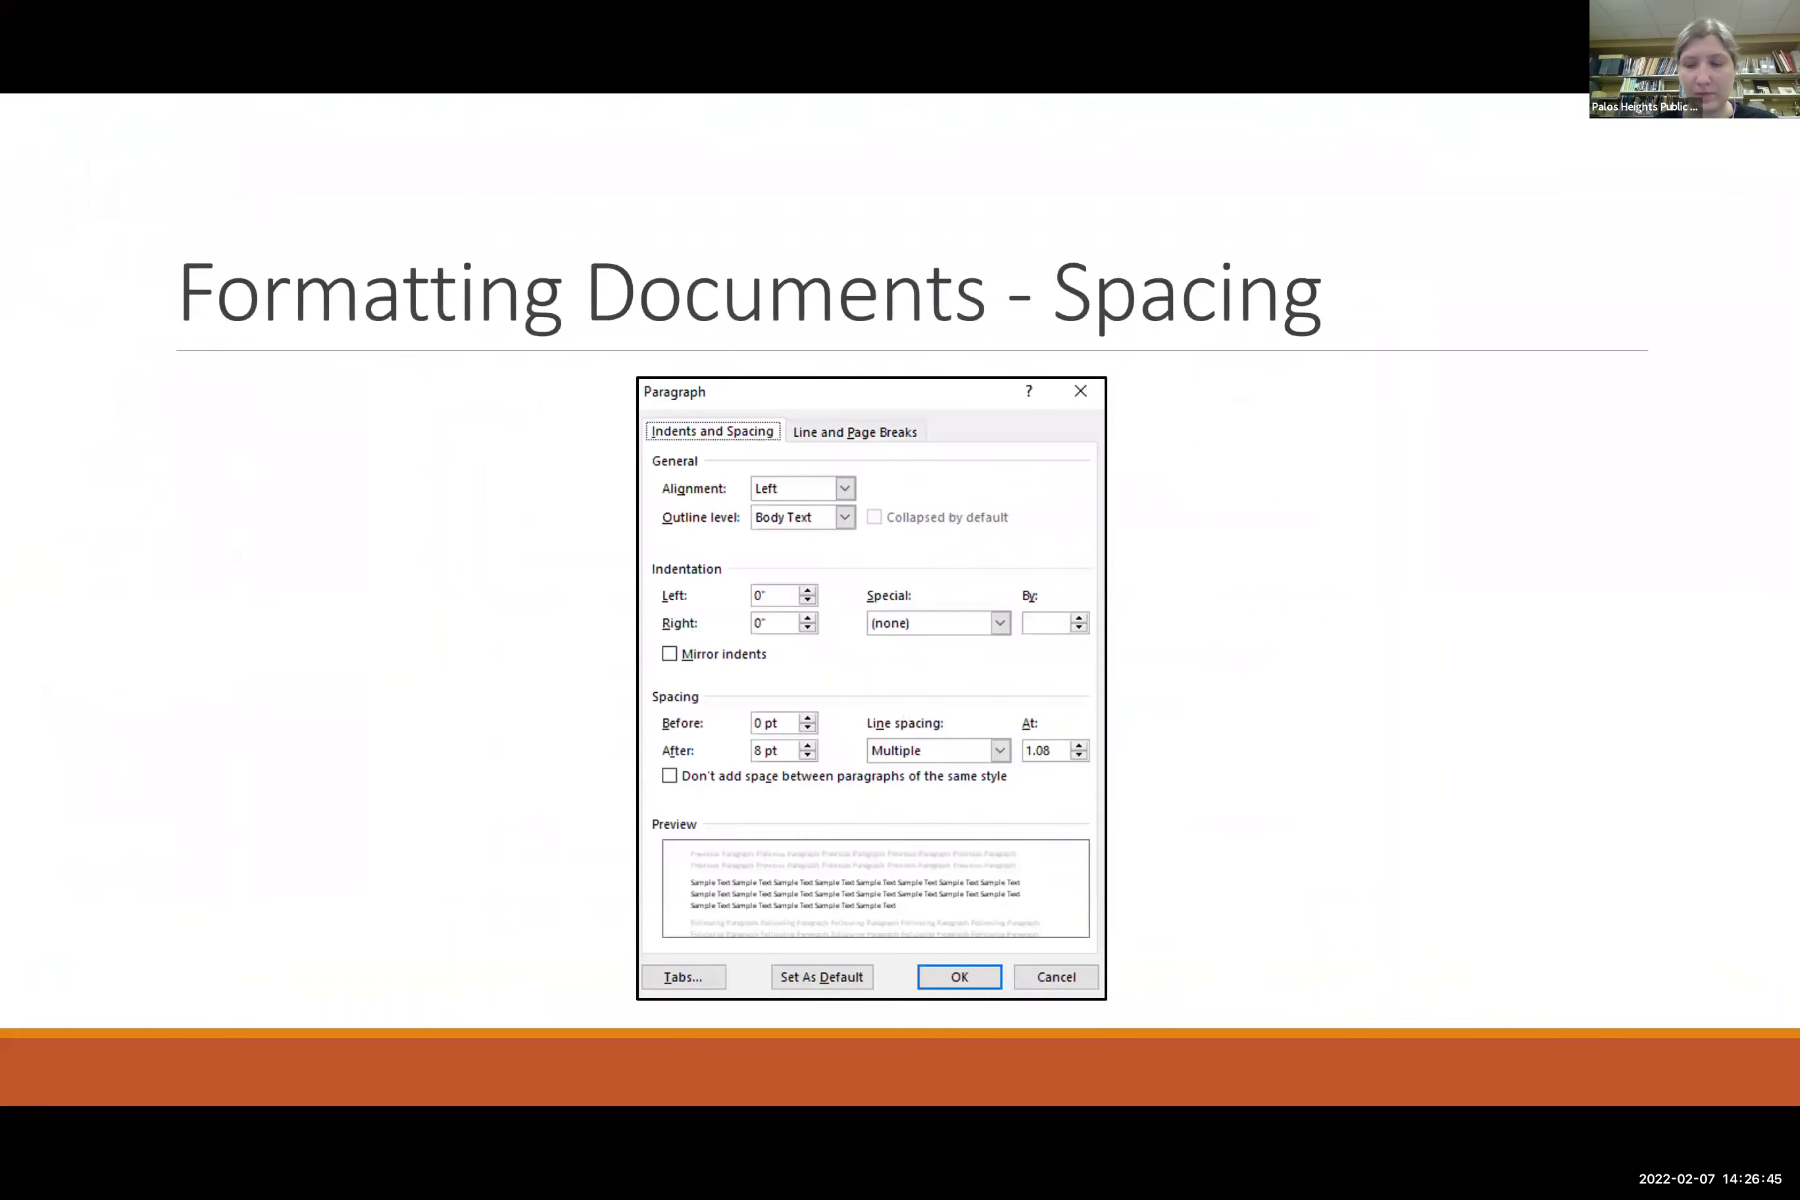
pyautogui.press('Right')
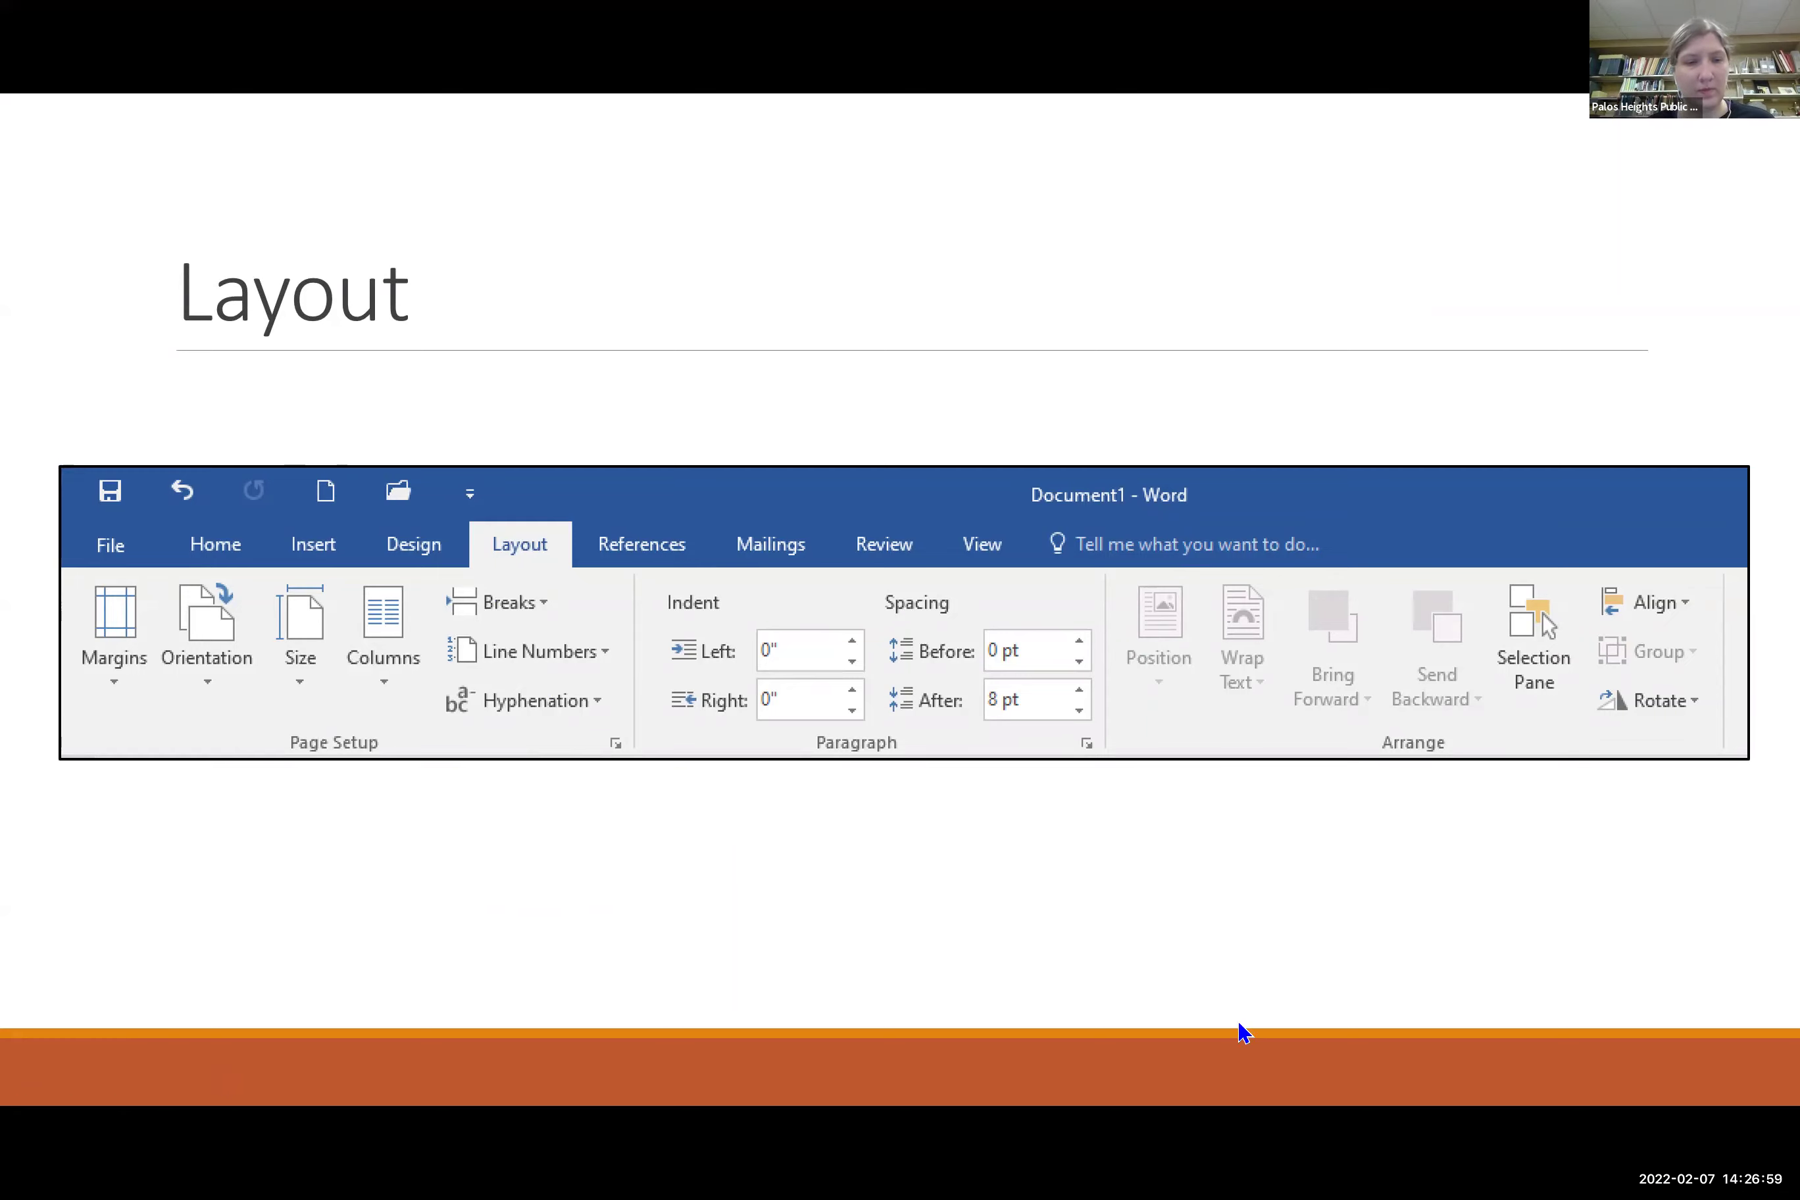
pyautogui.press('Escape')
pyautogui.click(1133, 1173)
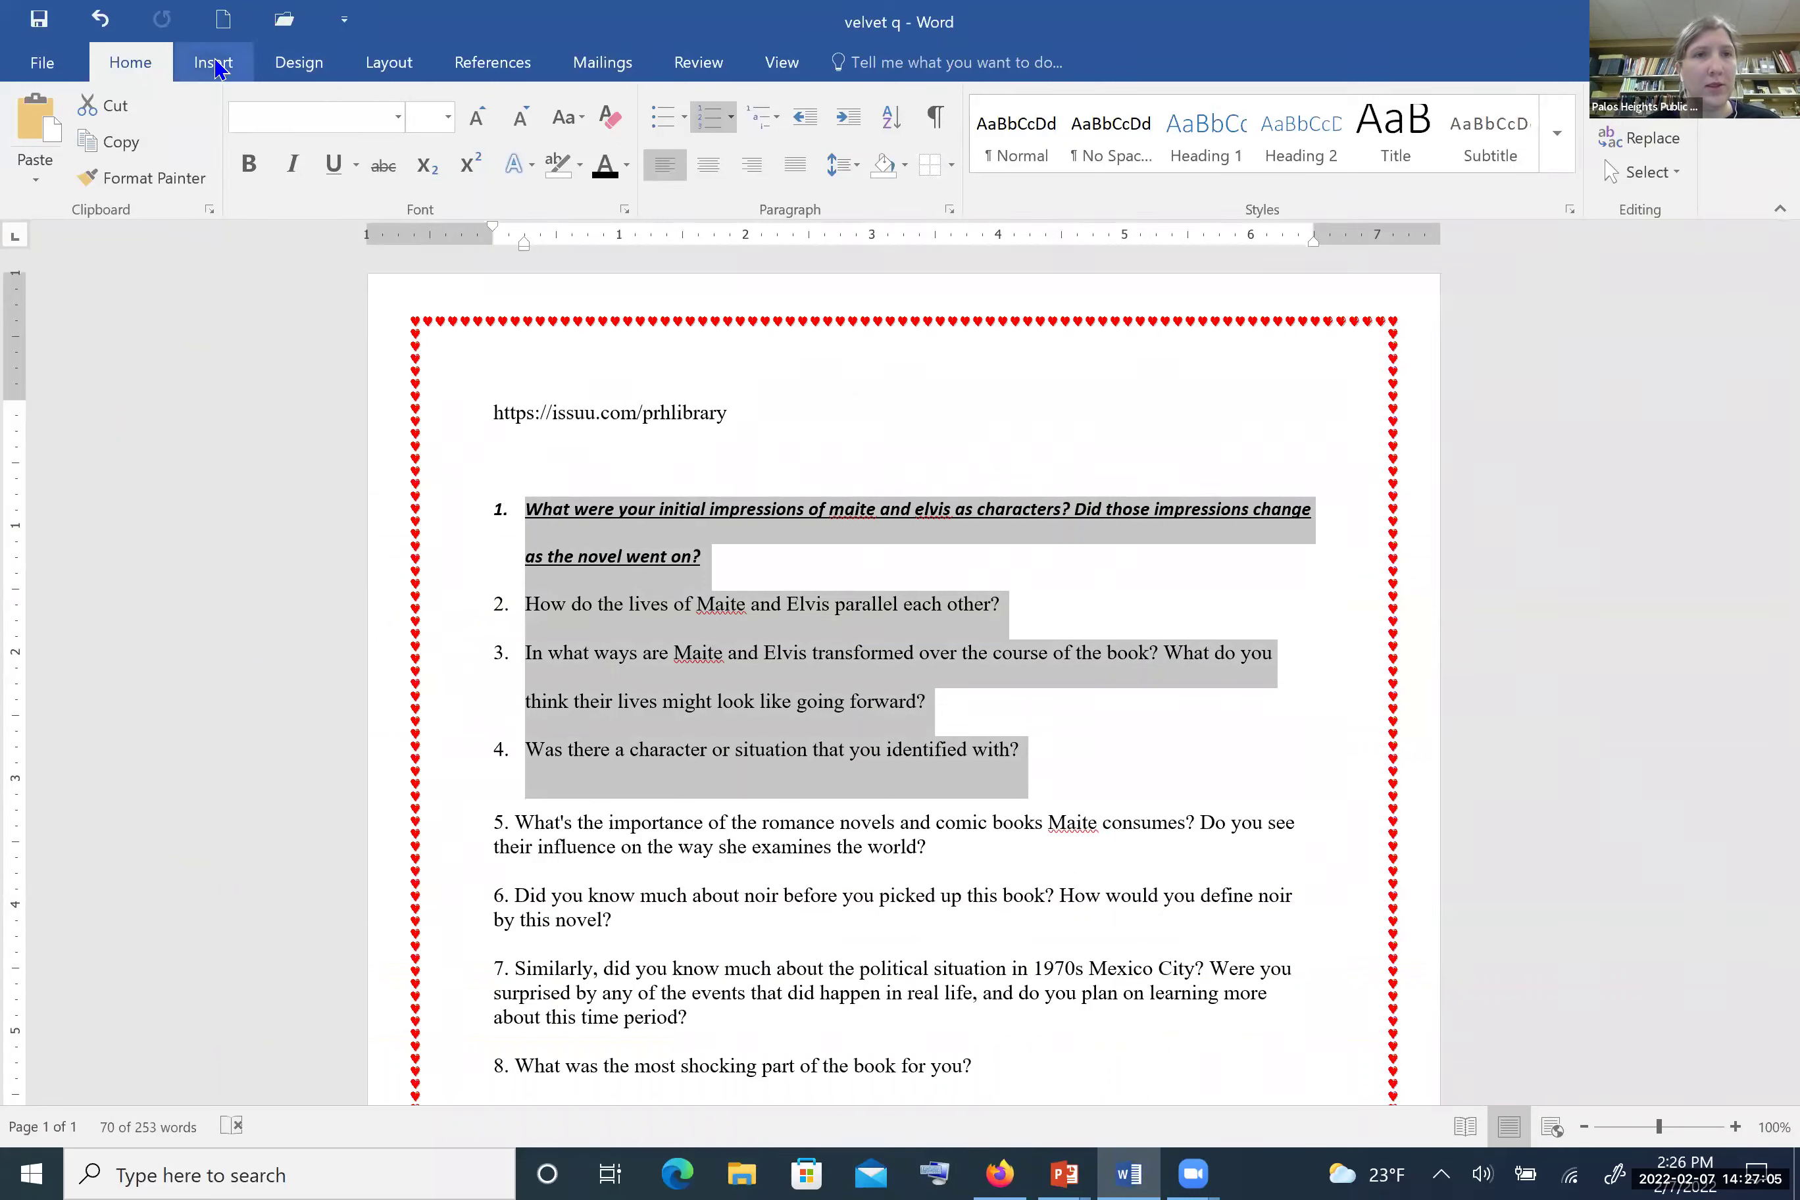
# Step: Try the last custom margin setting of 0.5" on all sides, and change the page margins to the Wide preset
pyautogui.click(392, 70)
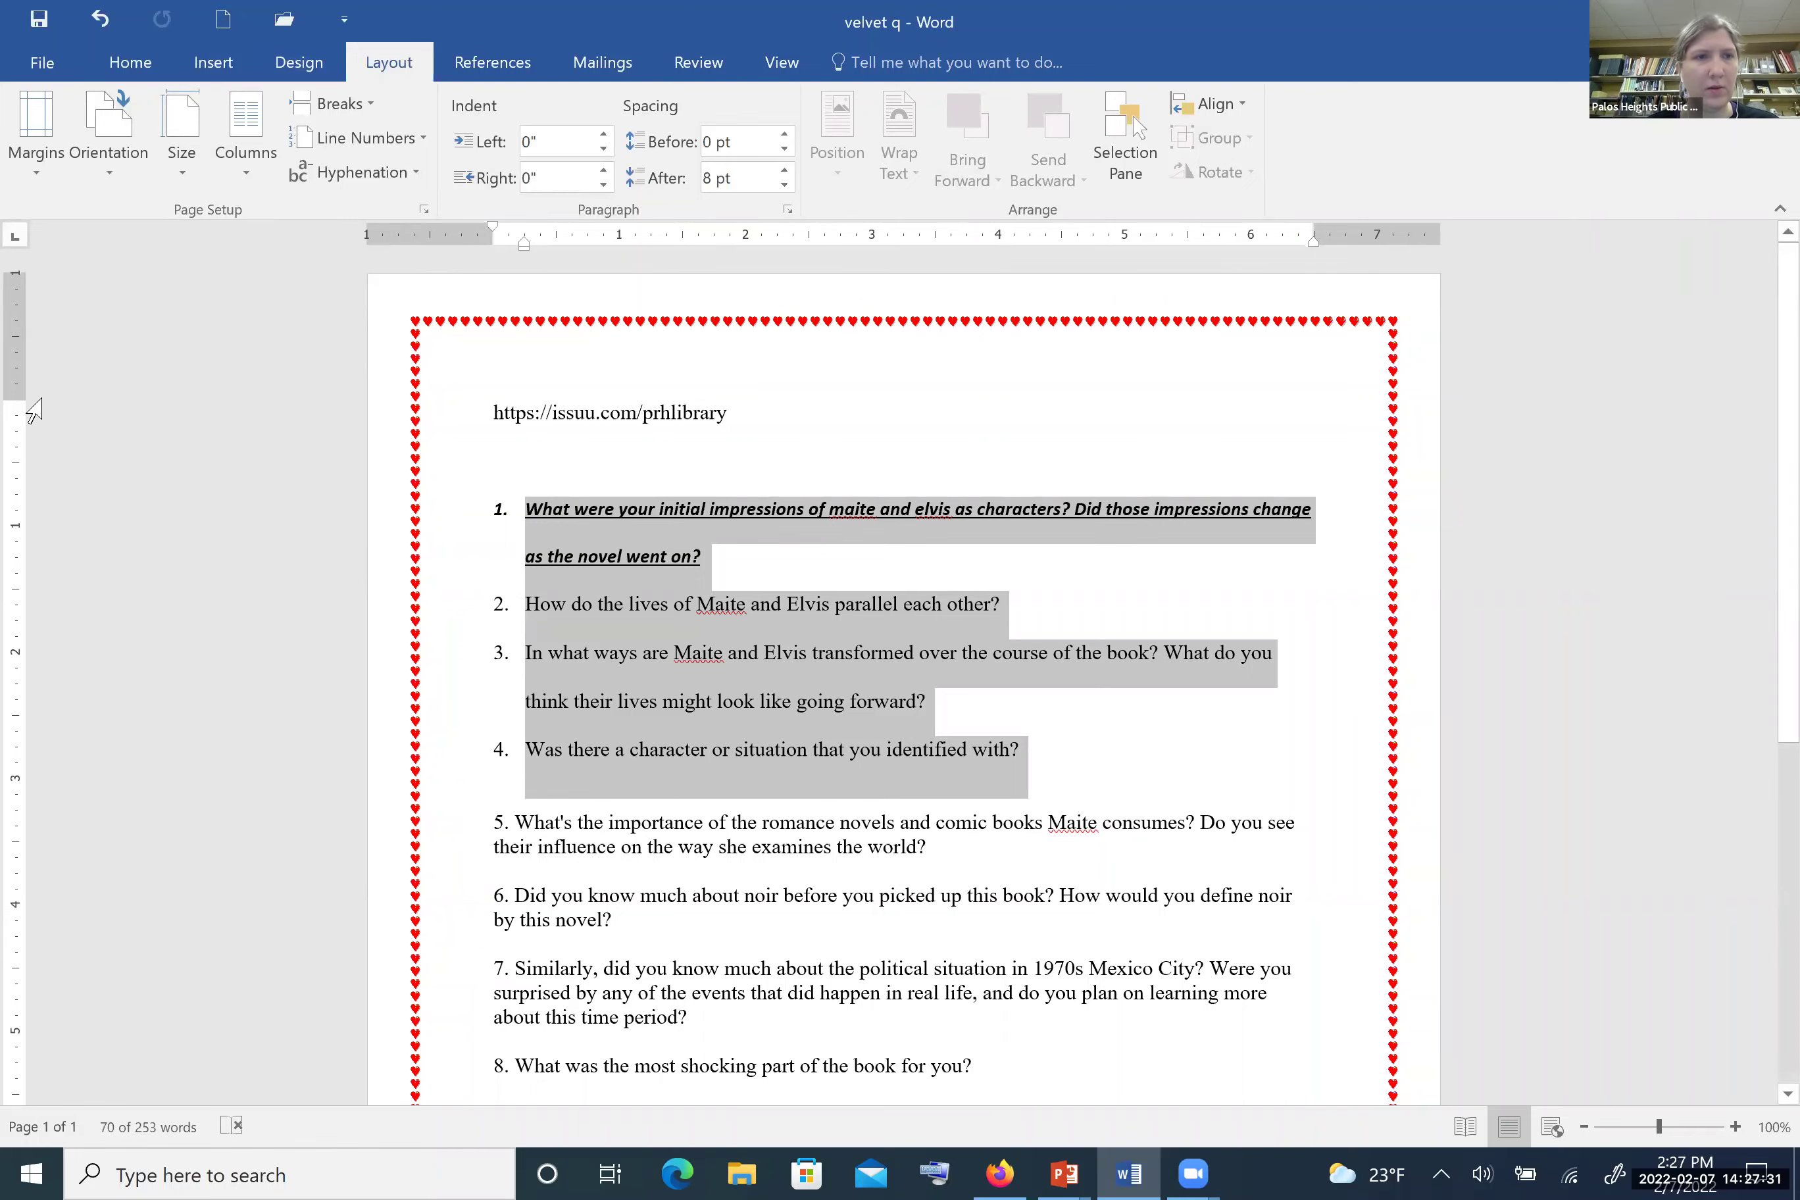
pyautogui.scroll(-8, 34, 411)
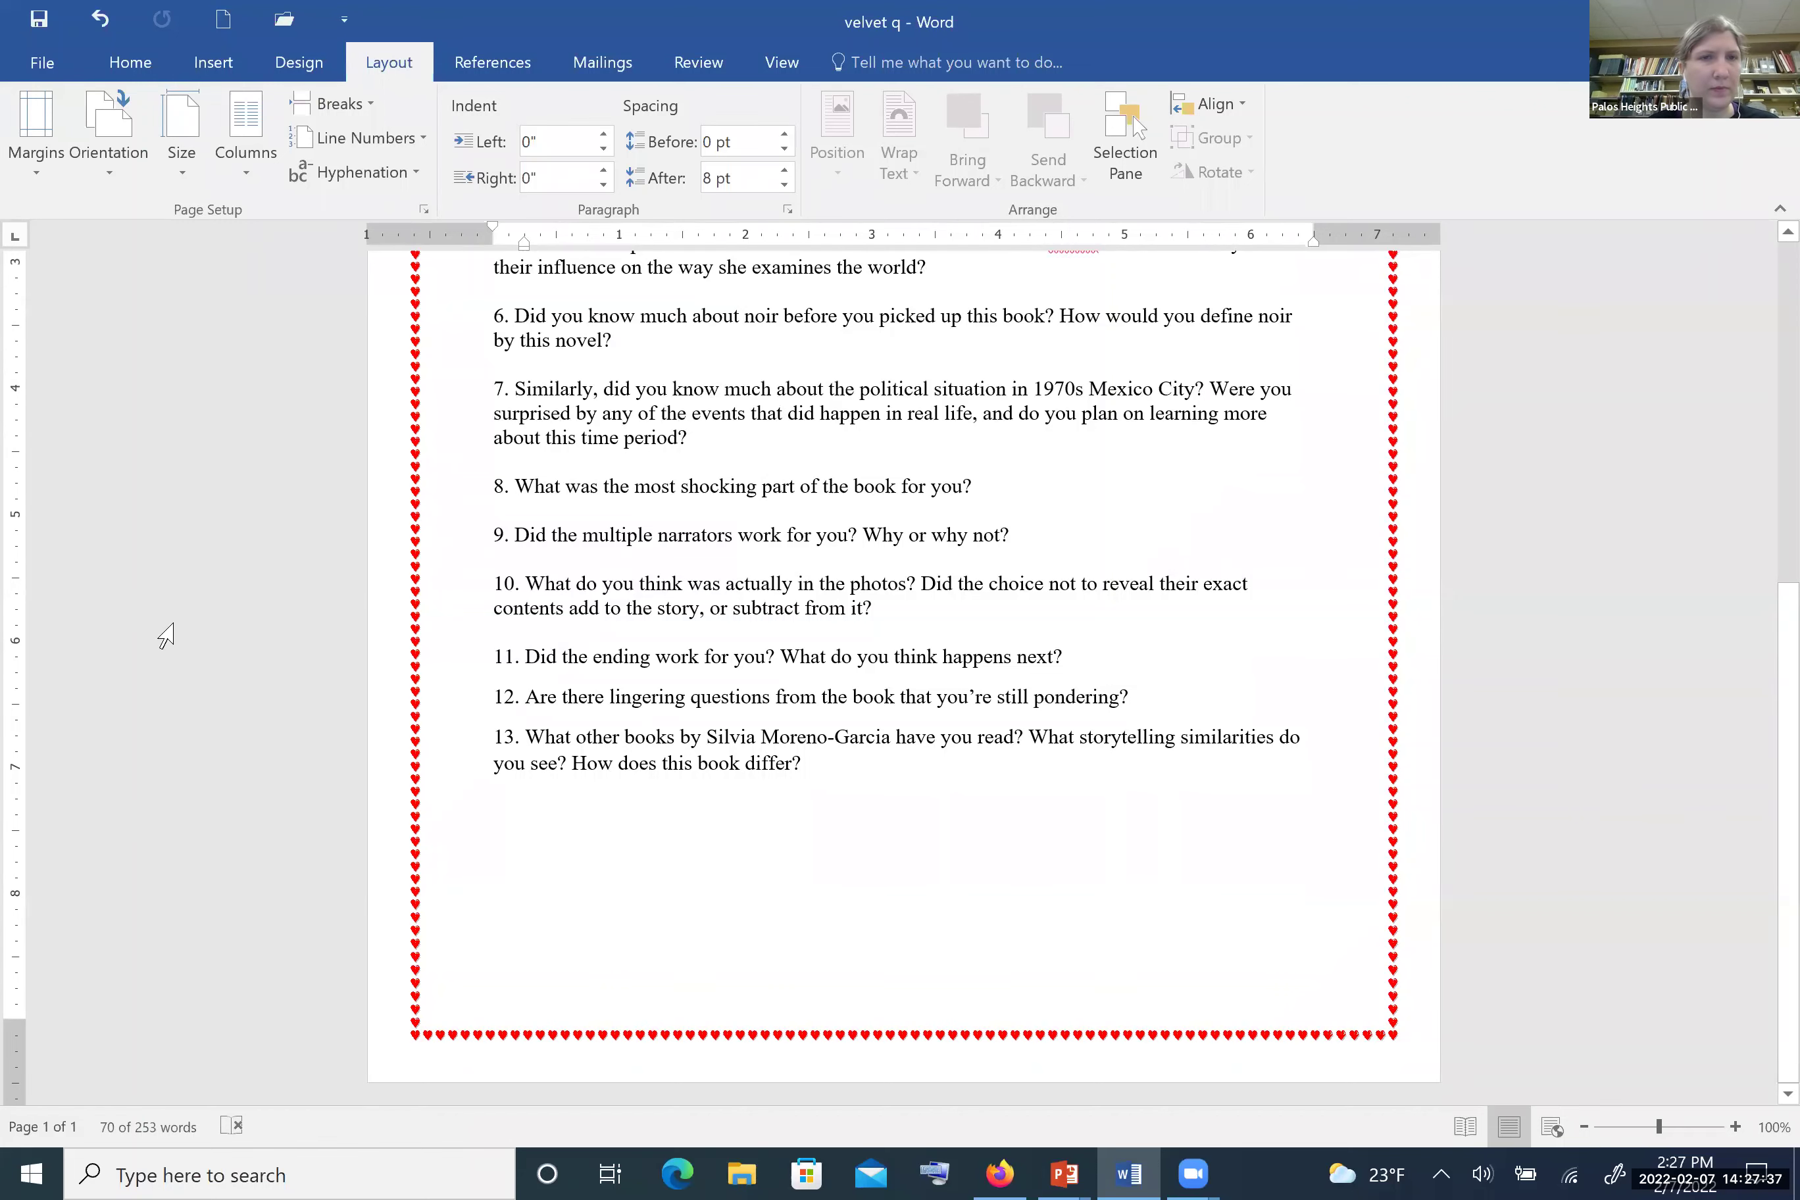
pyautogui.scroll(8, 163, 639)
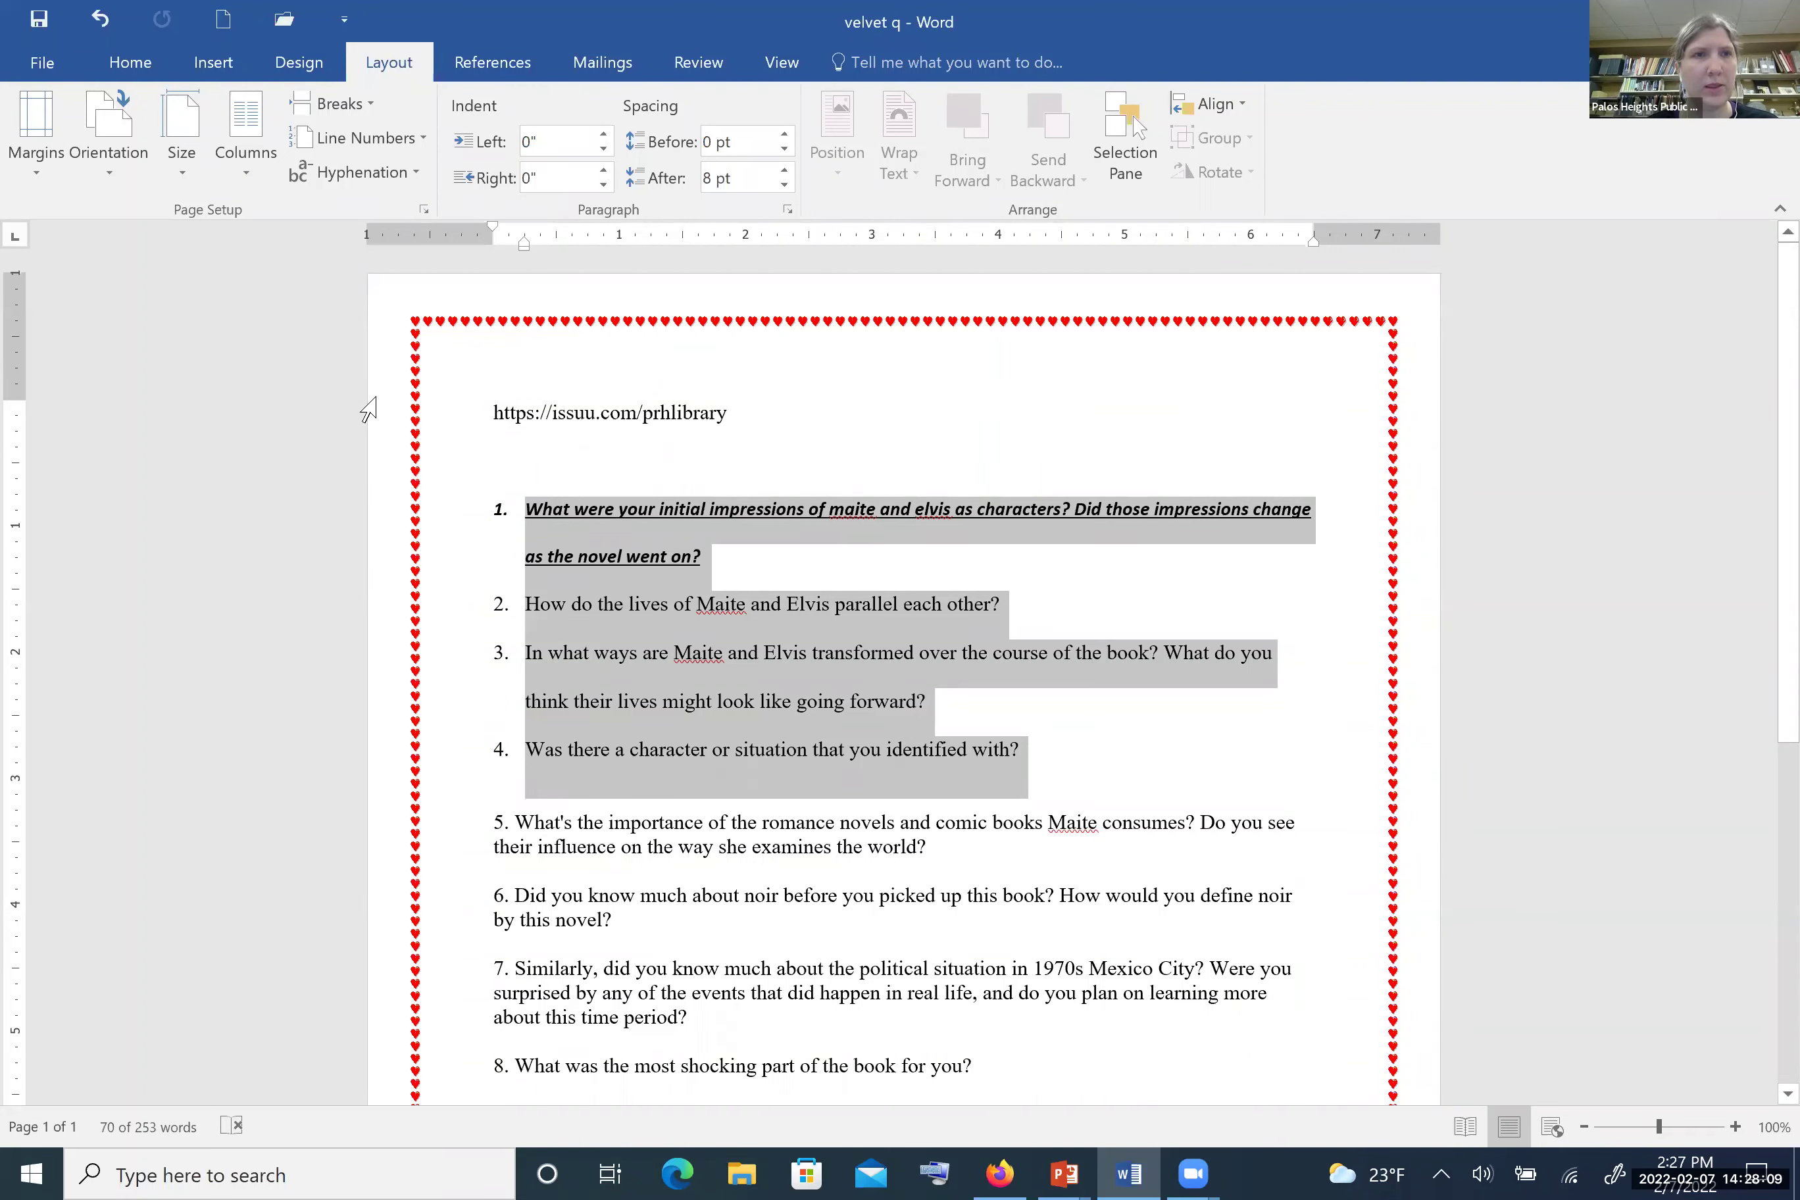
pyautogui.click(21, 160)
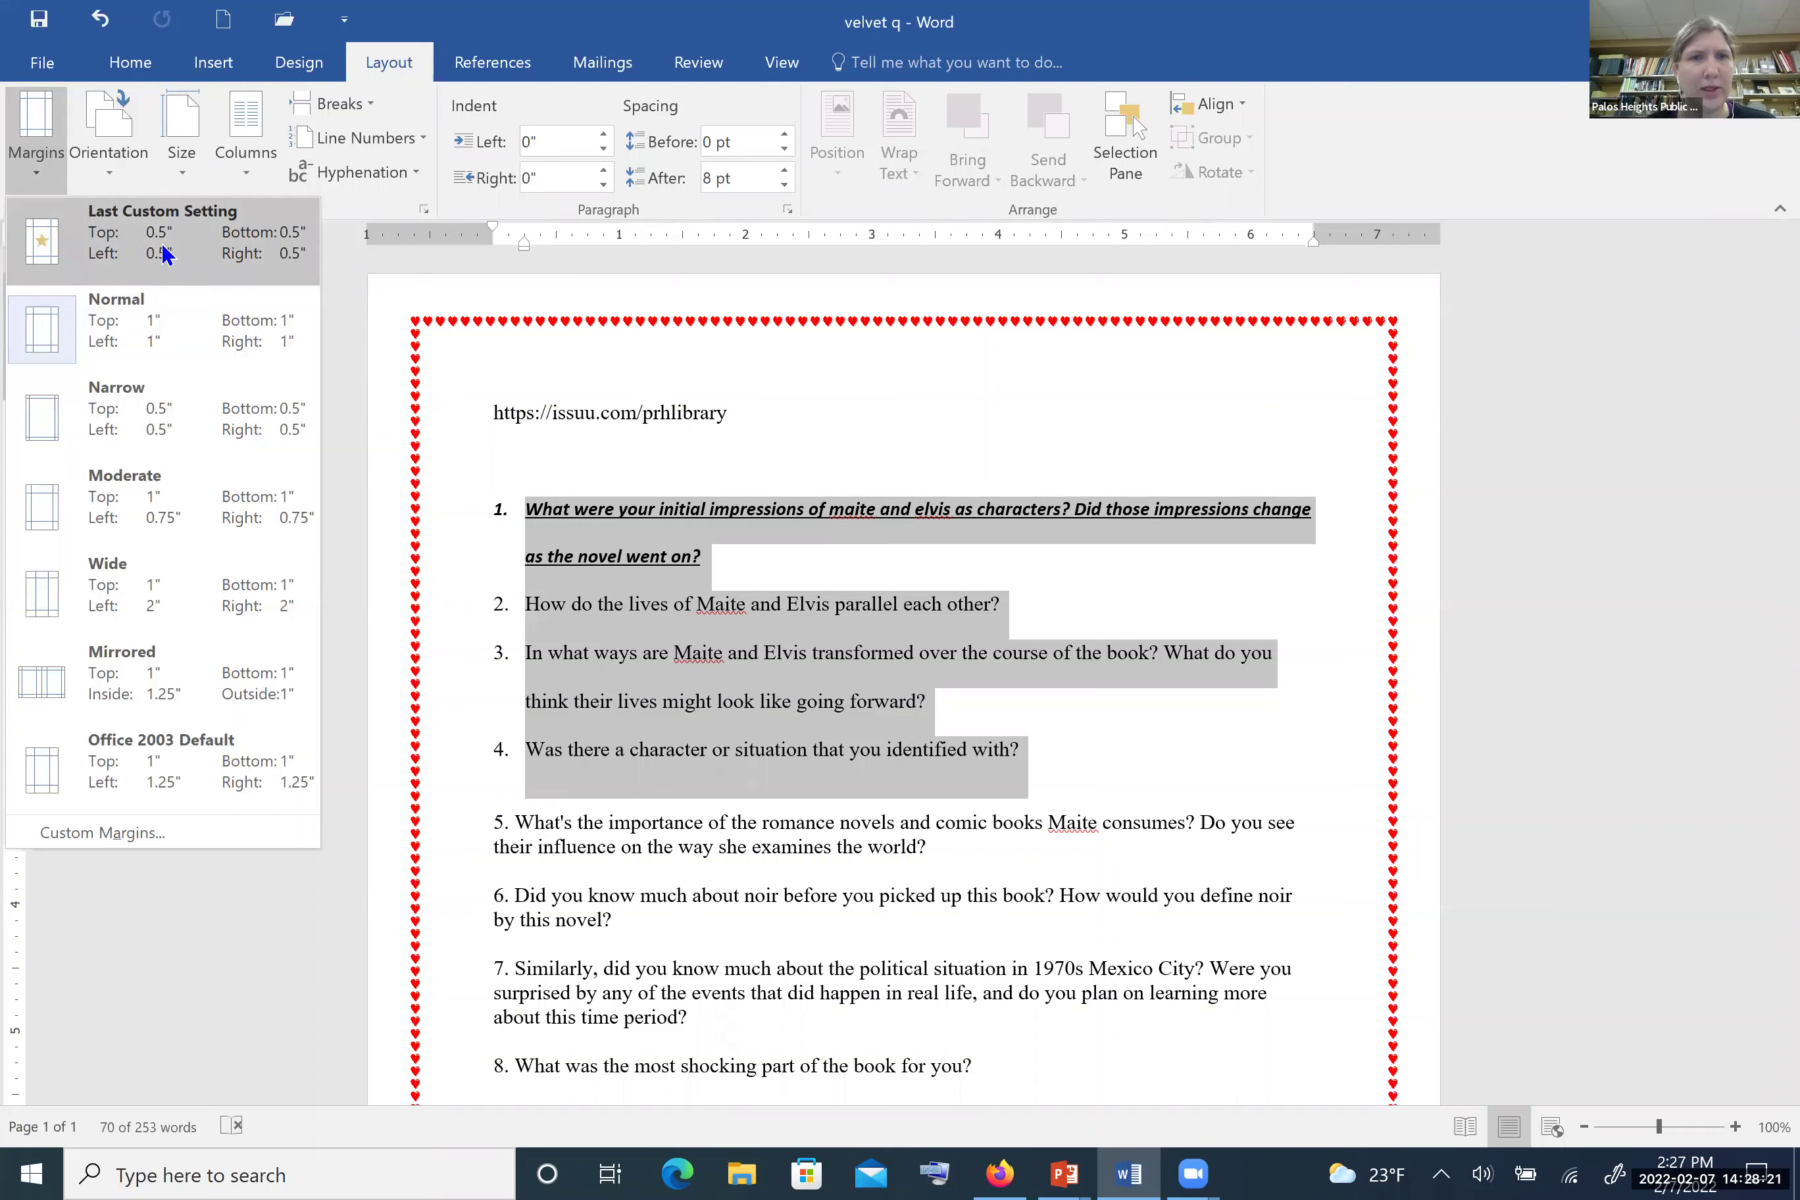
pyautogui.click(178, 264)
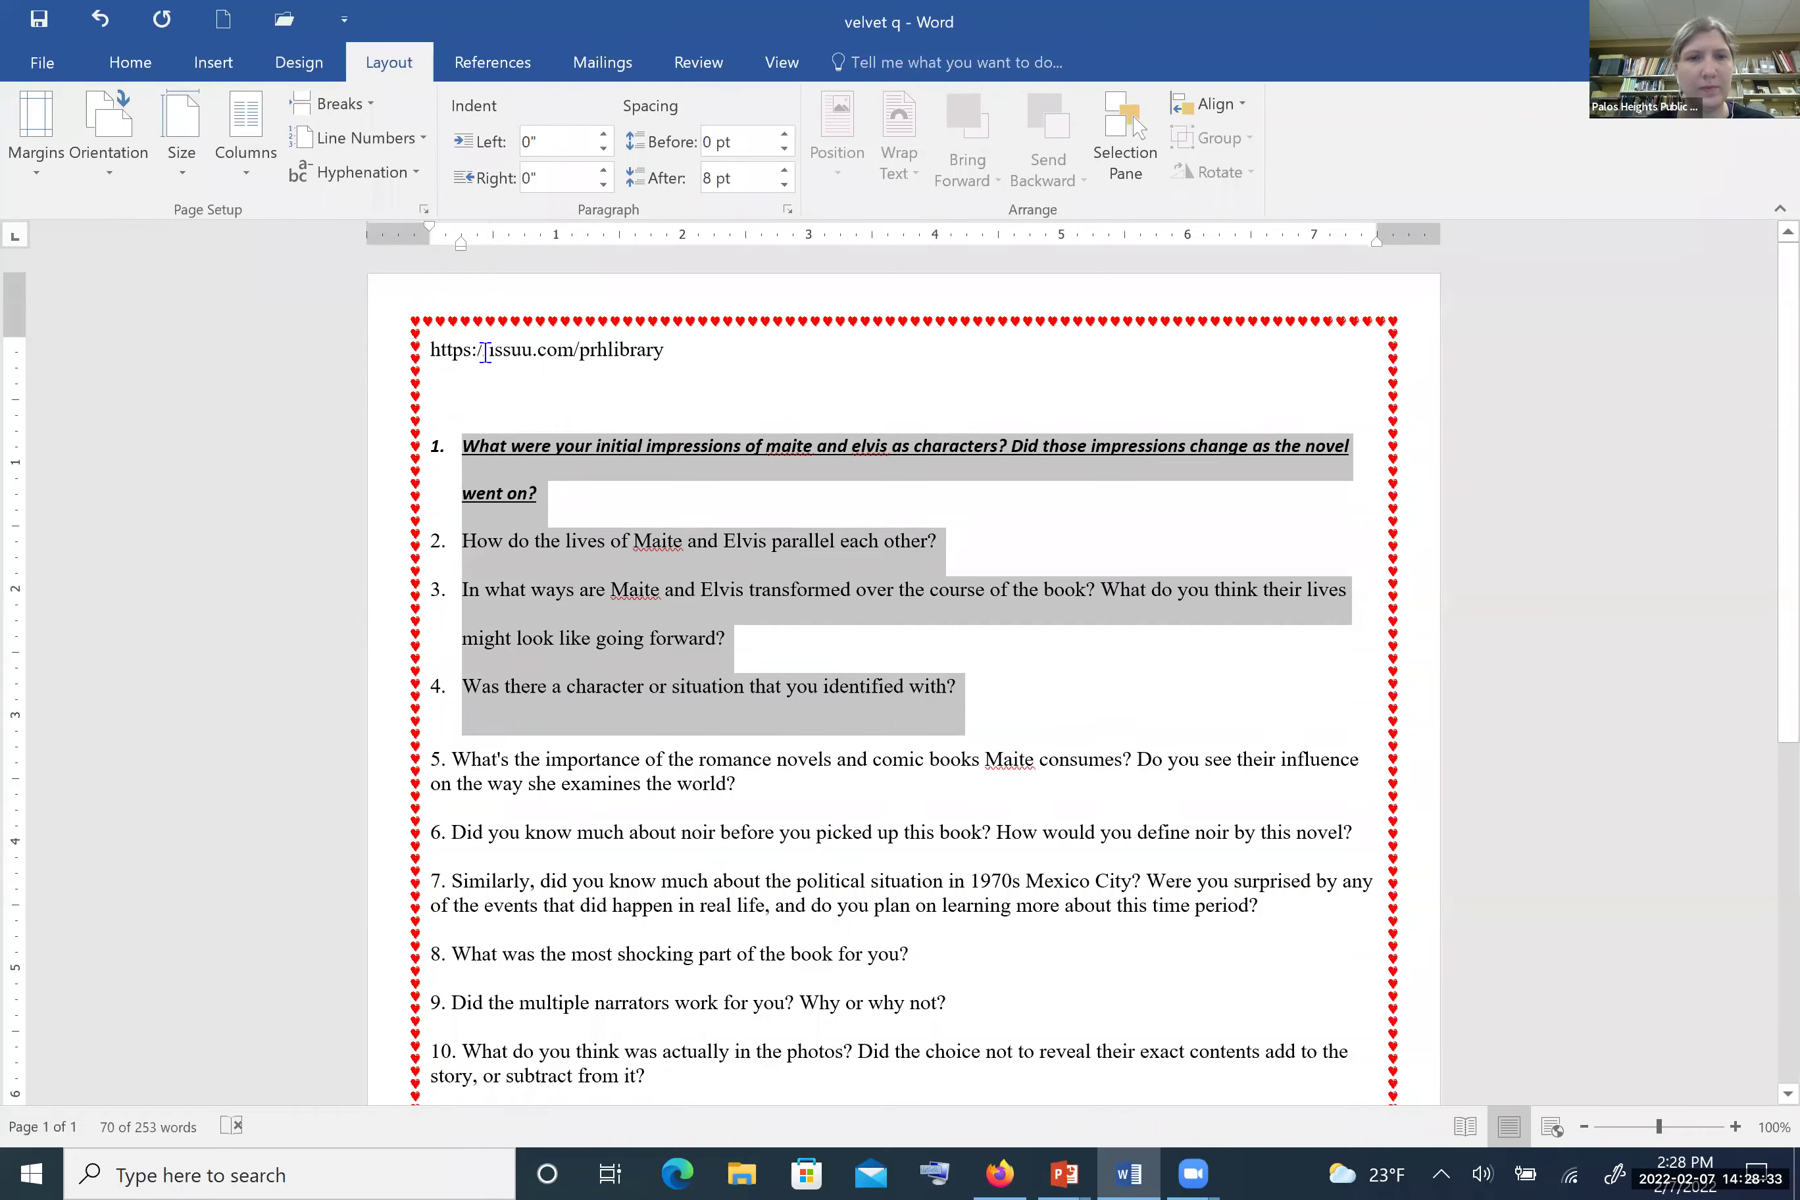
pyautogui.scroll(-3, 637, 456)
pyautogui.scroll(-10, 636, 450)
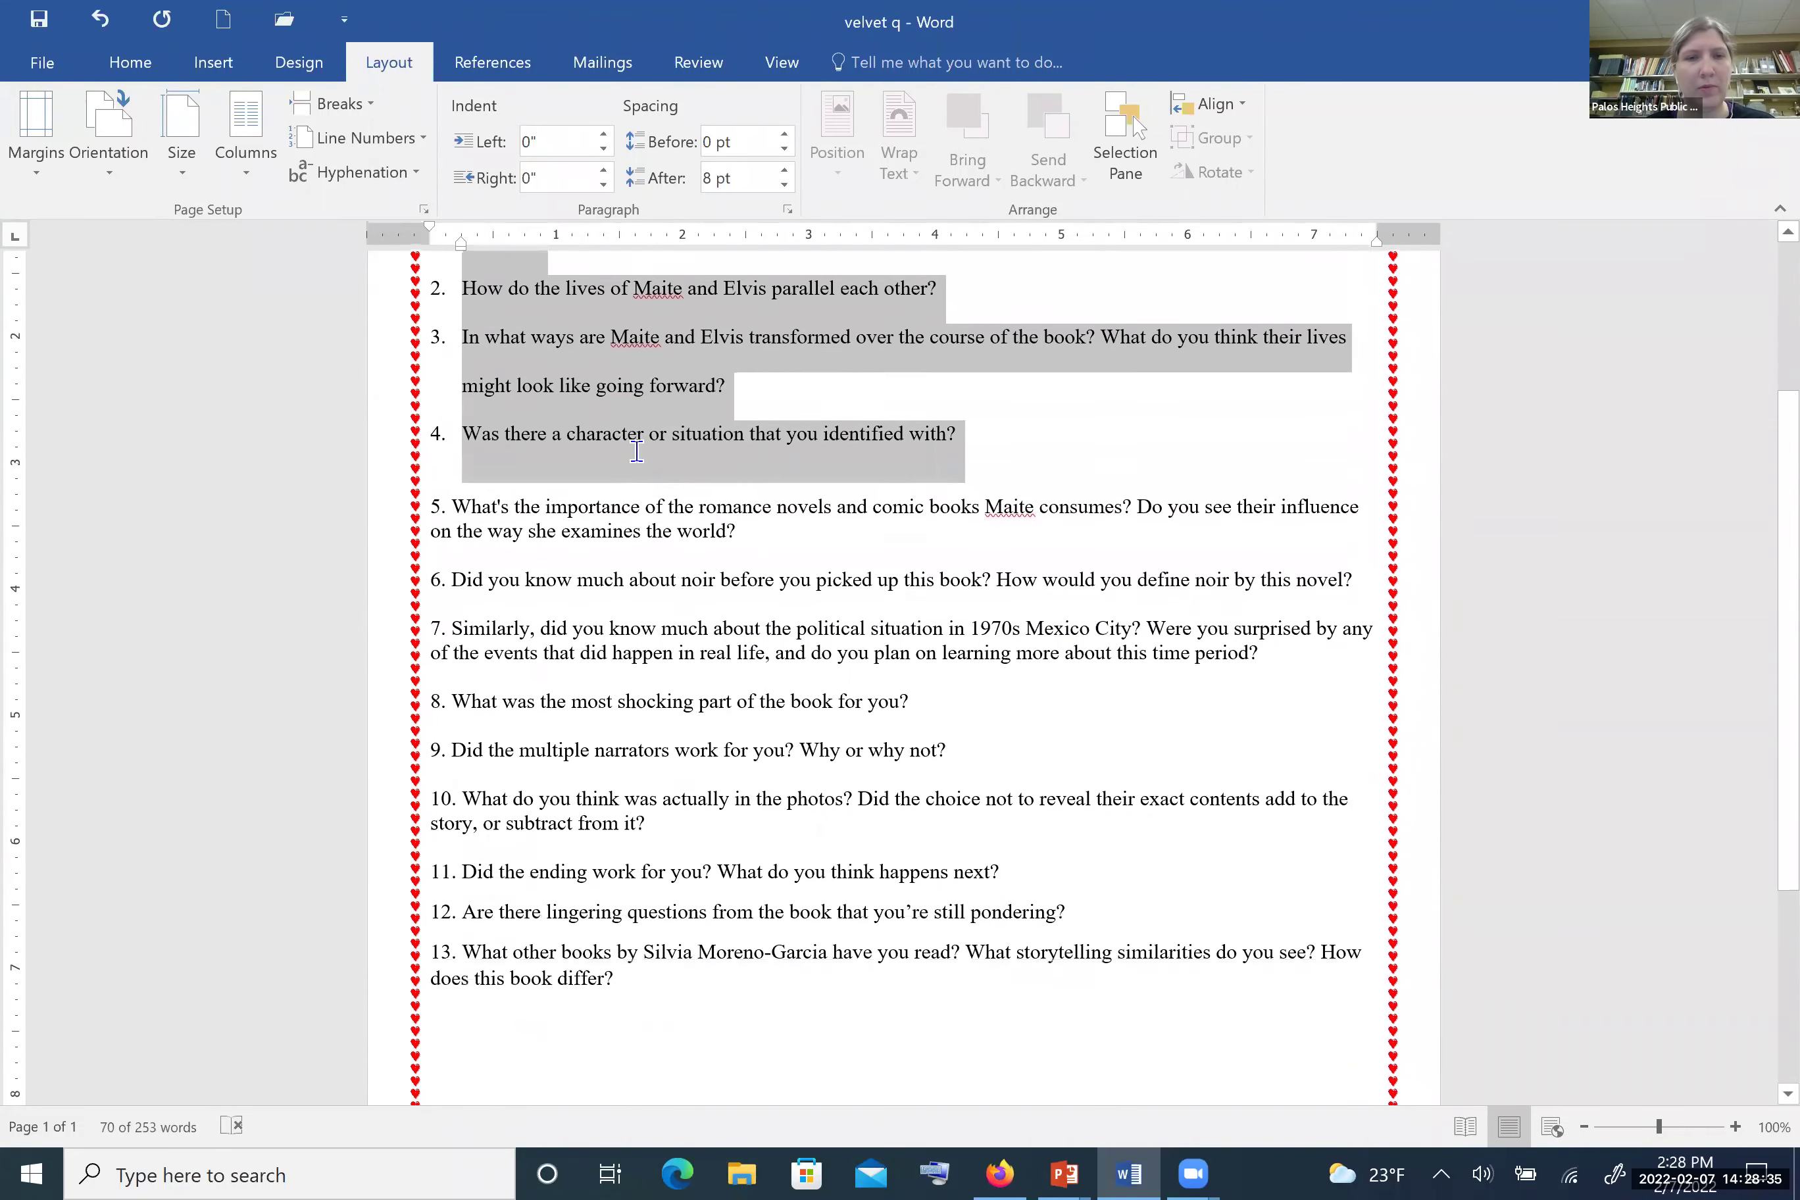
pyautogui.scroll(11, 637, 450)
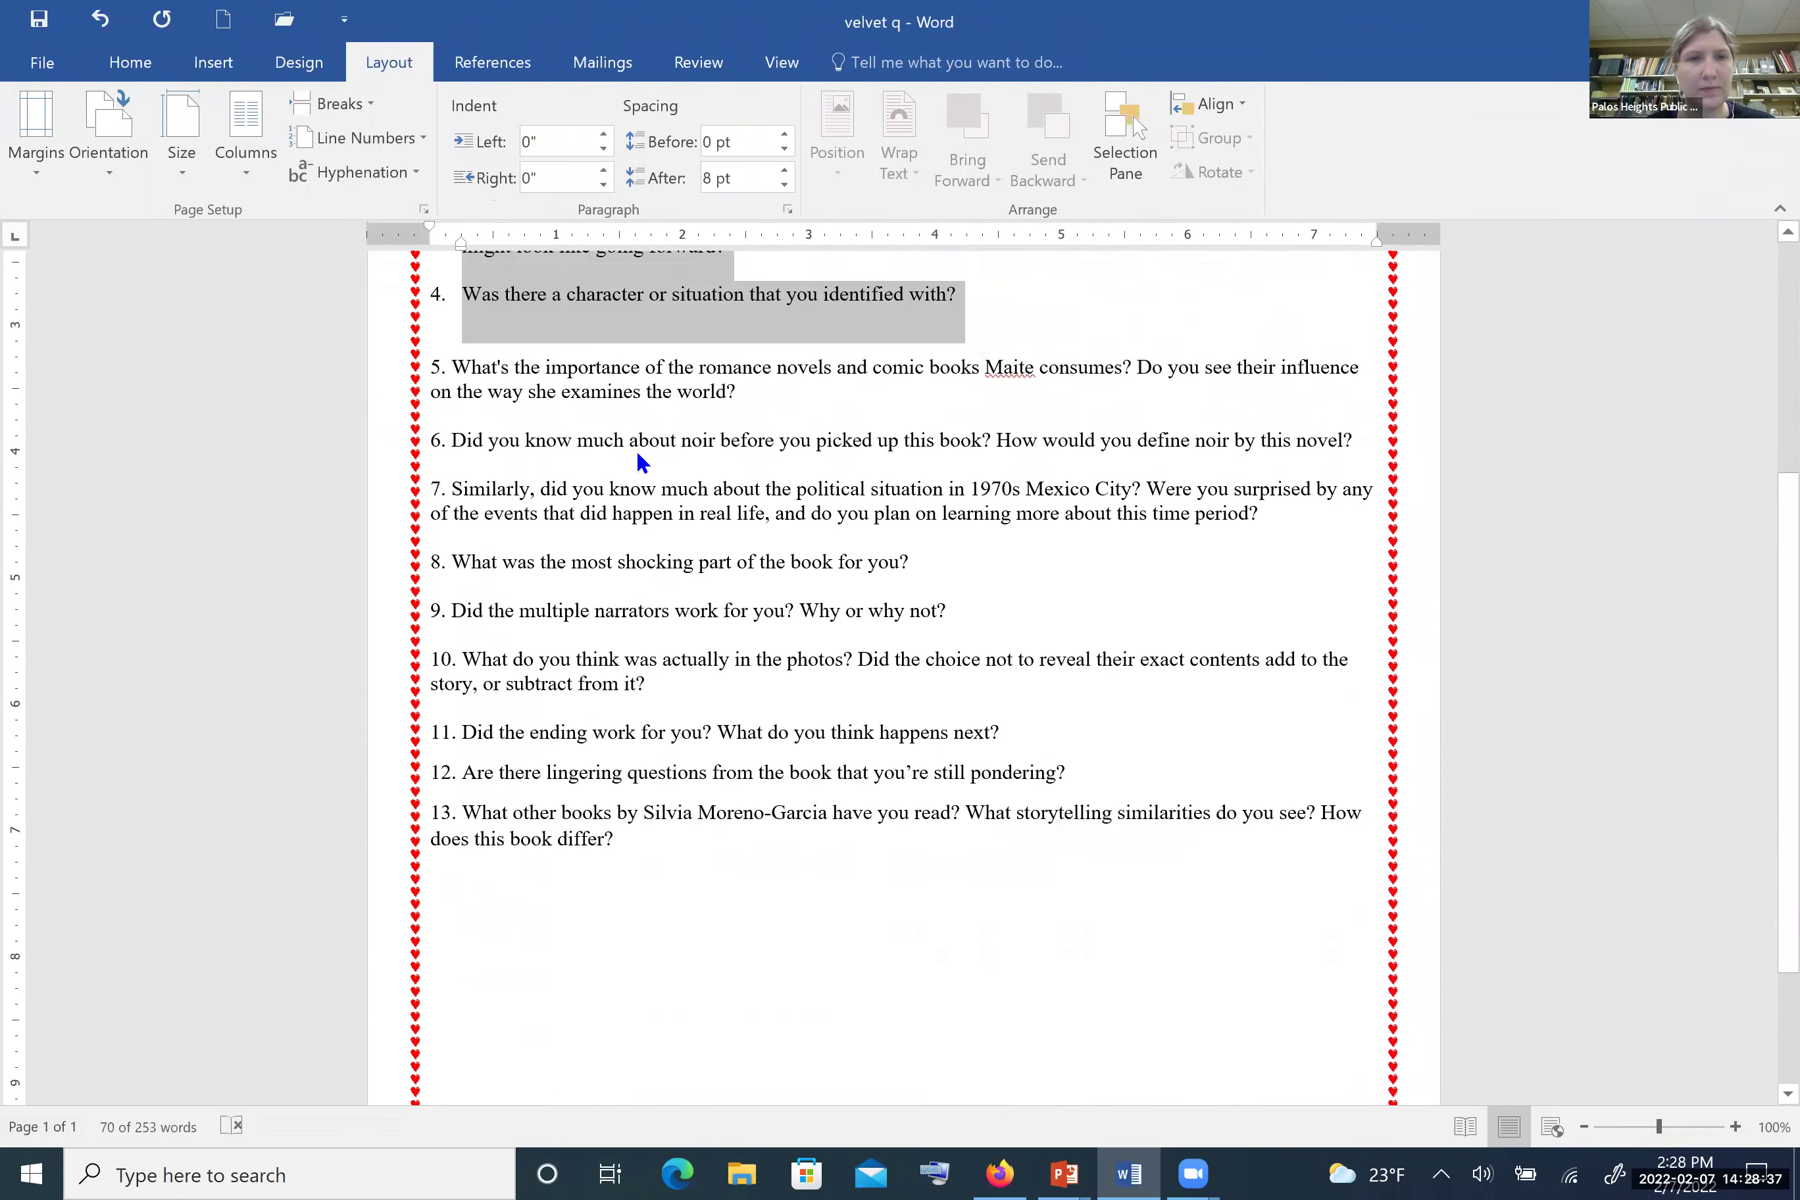
pyautogui.click(44, 152)
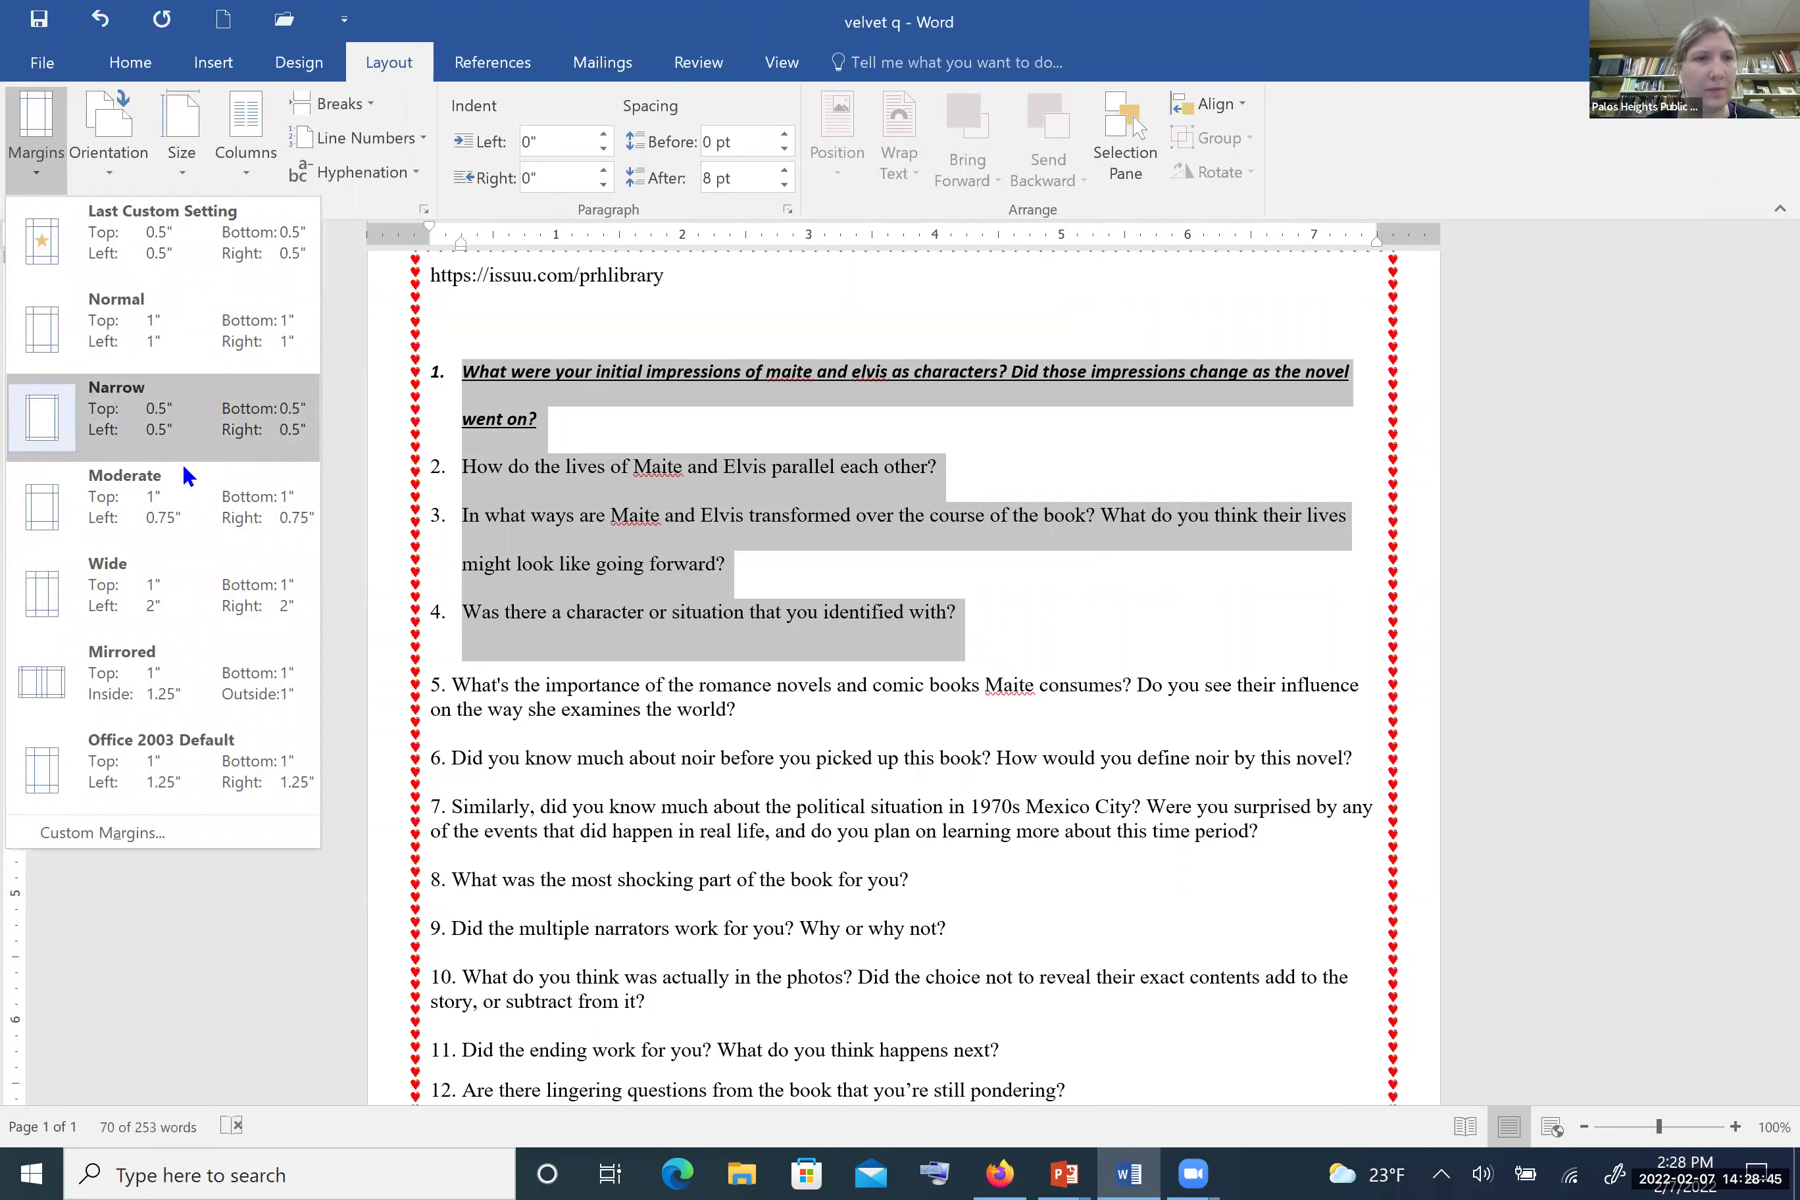
pyautogui.click(143, 605)
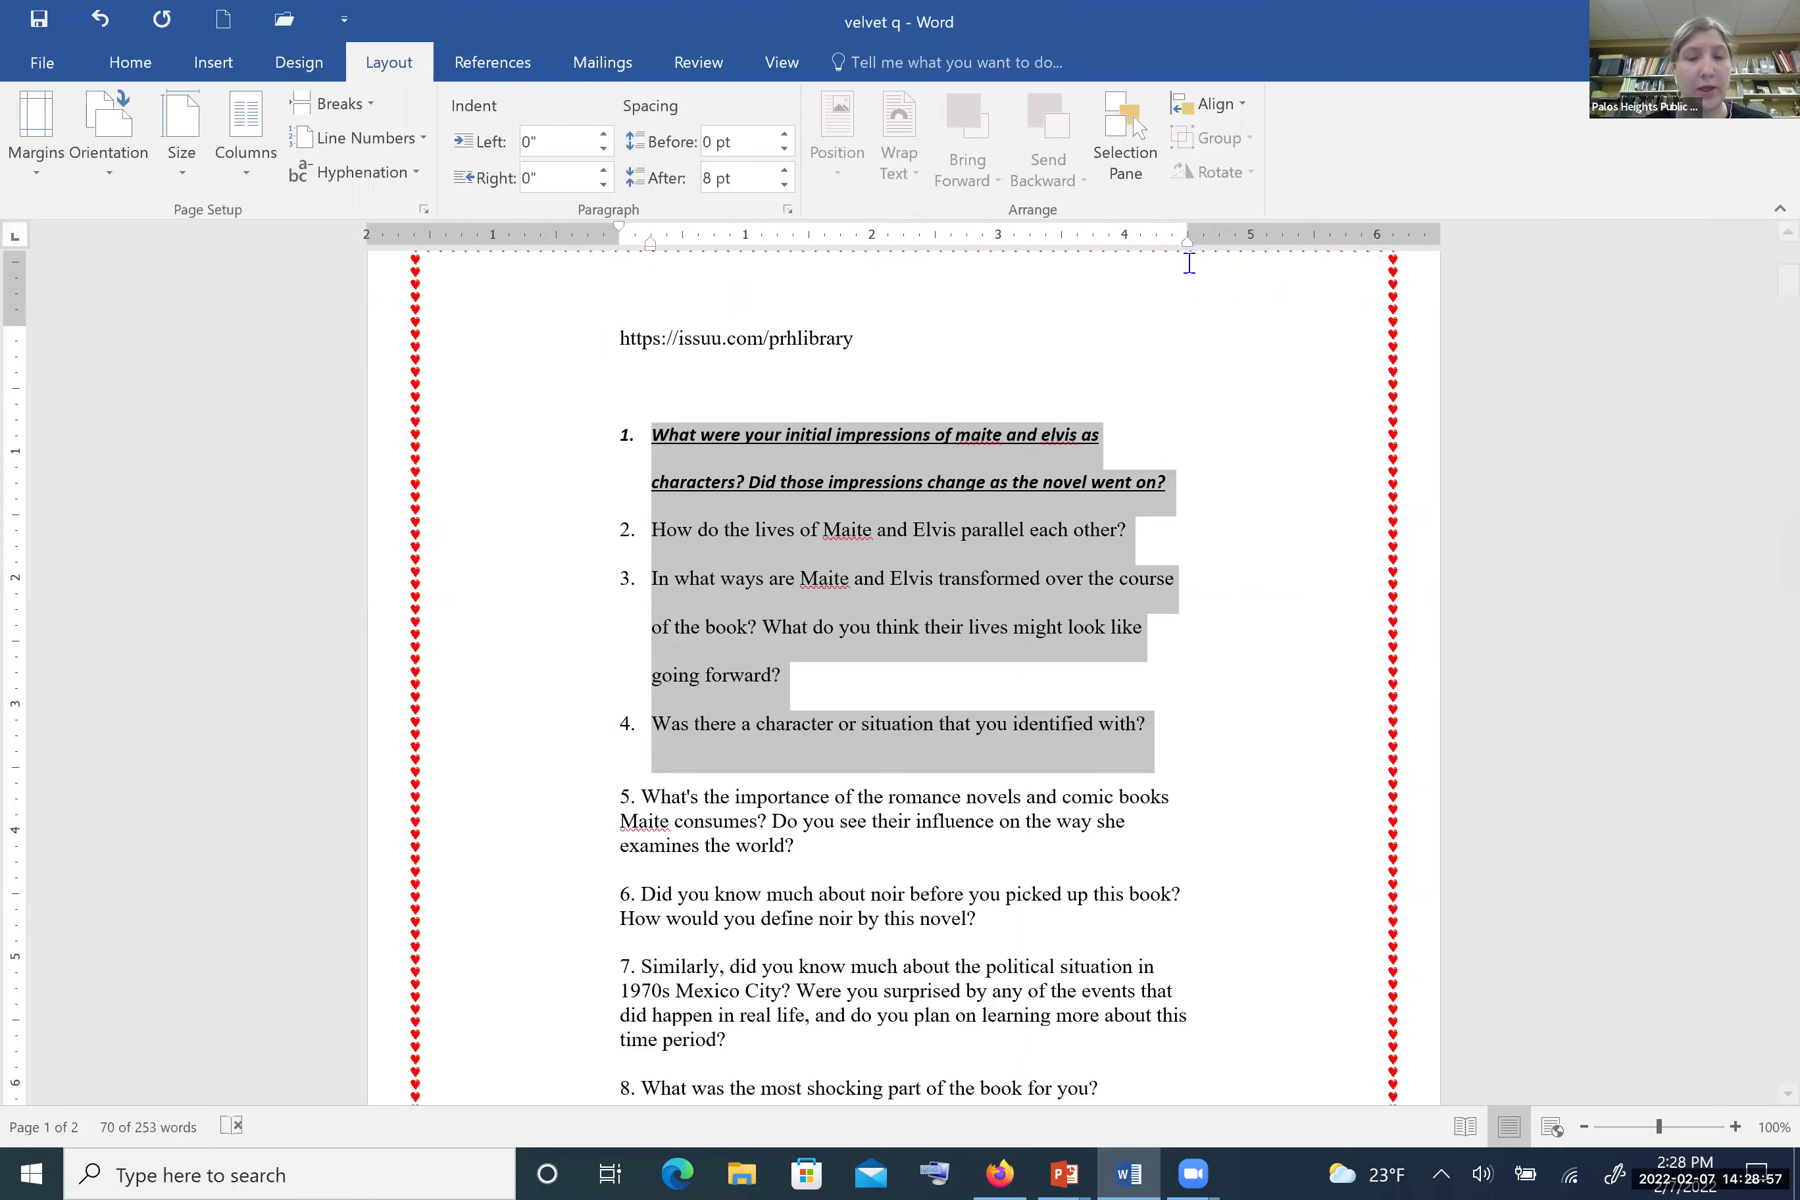
# Step: Set a custom left page margin of 1" in the page setup
pyautogui.click(53, 141)
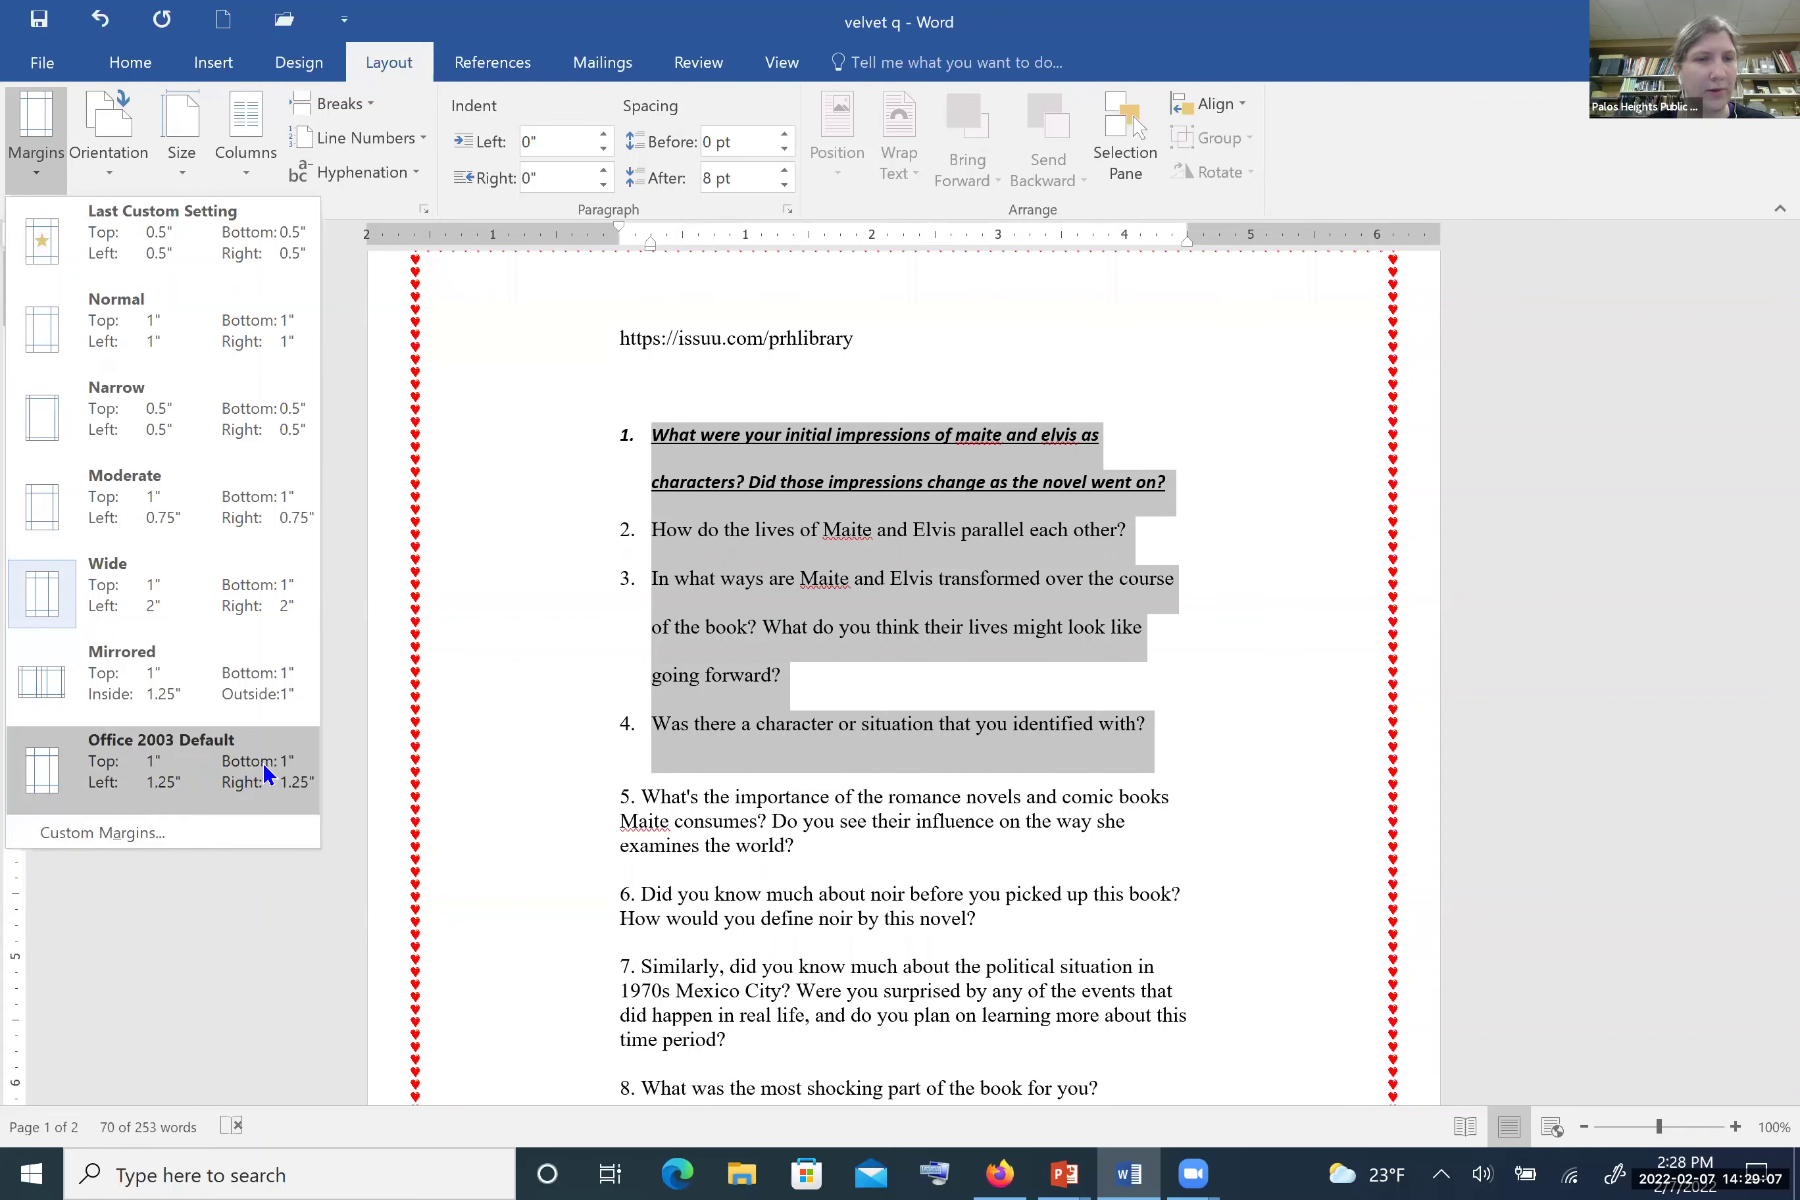
pyautogui.click(175, 838)
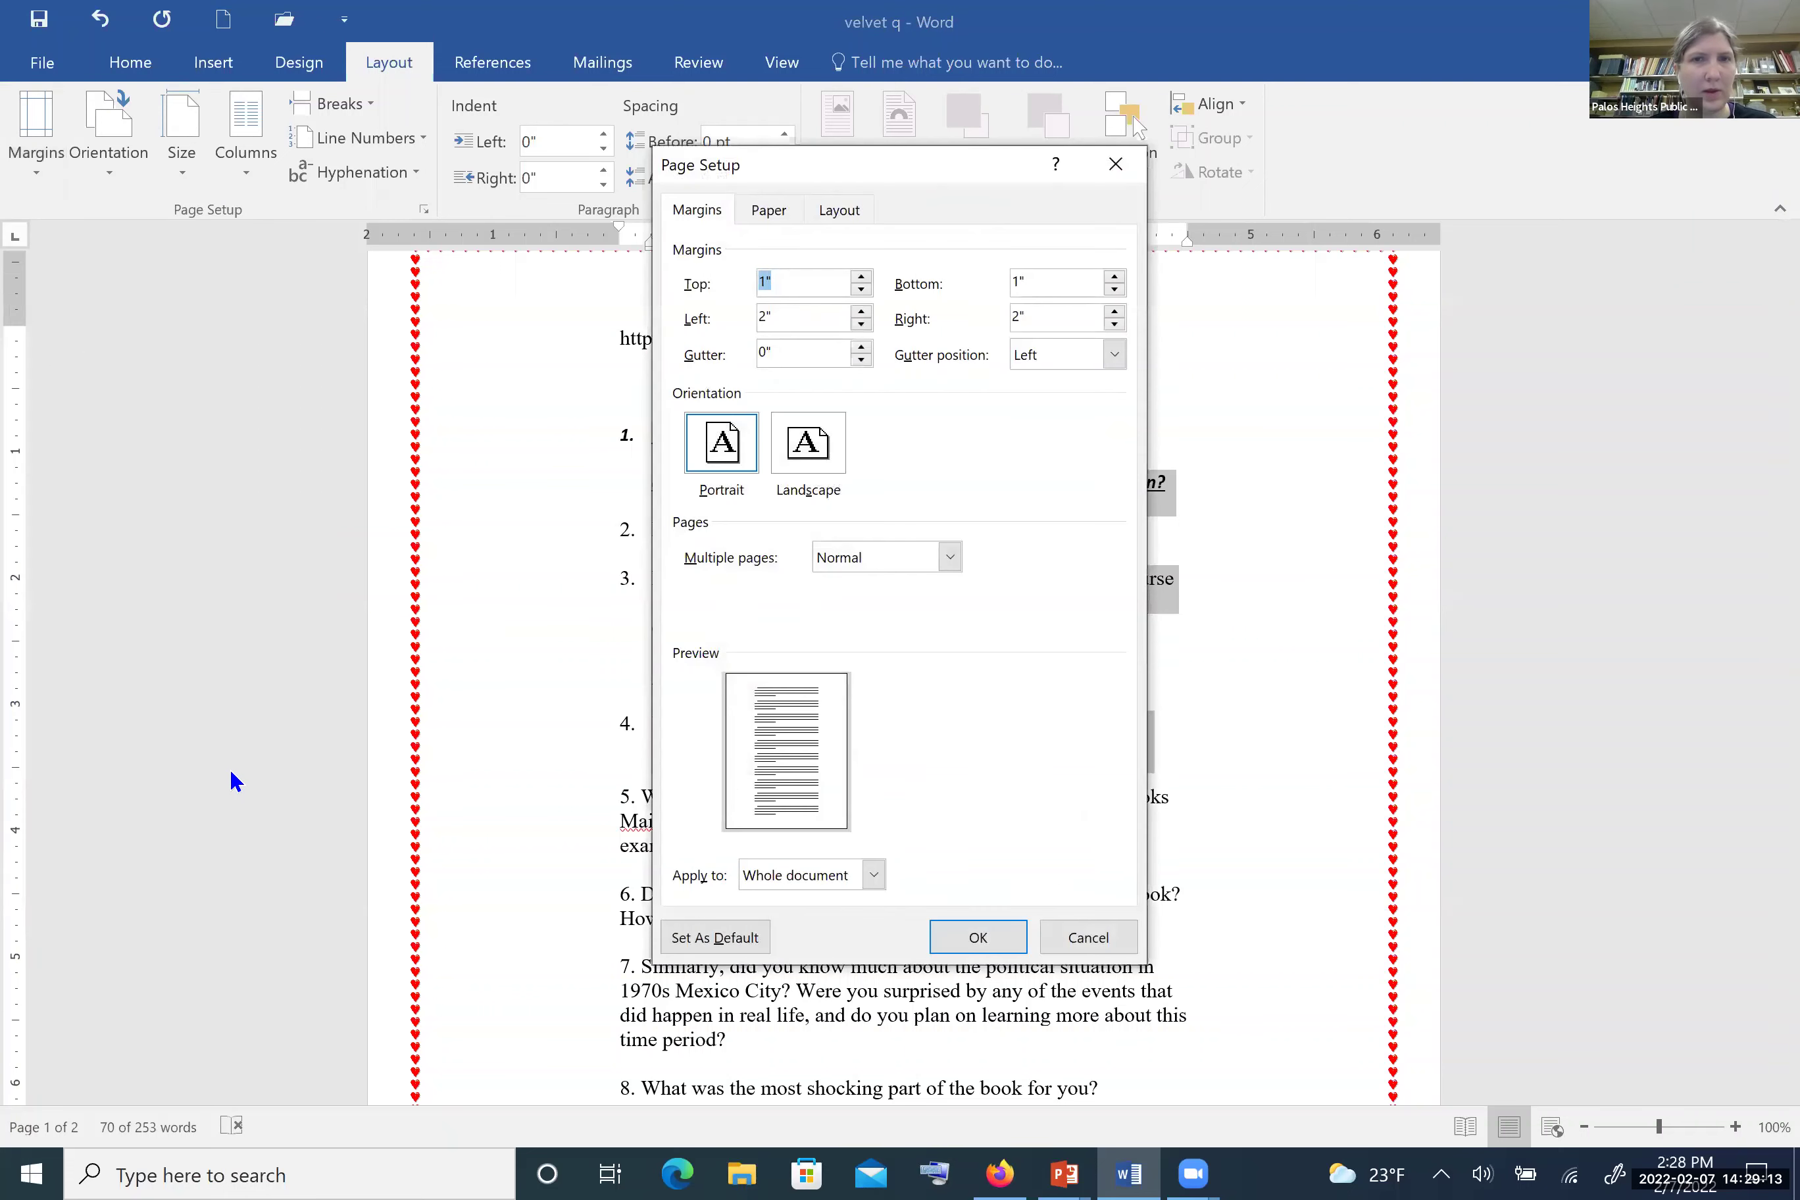
pyautogui.click(862, 325)
pyautogui.click(862, 324)
pyautogui.click(862, 324)
pyautogui.click(862, 324)
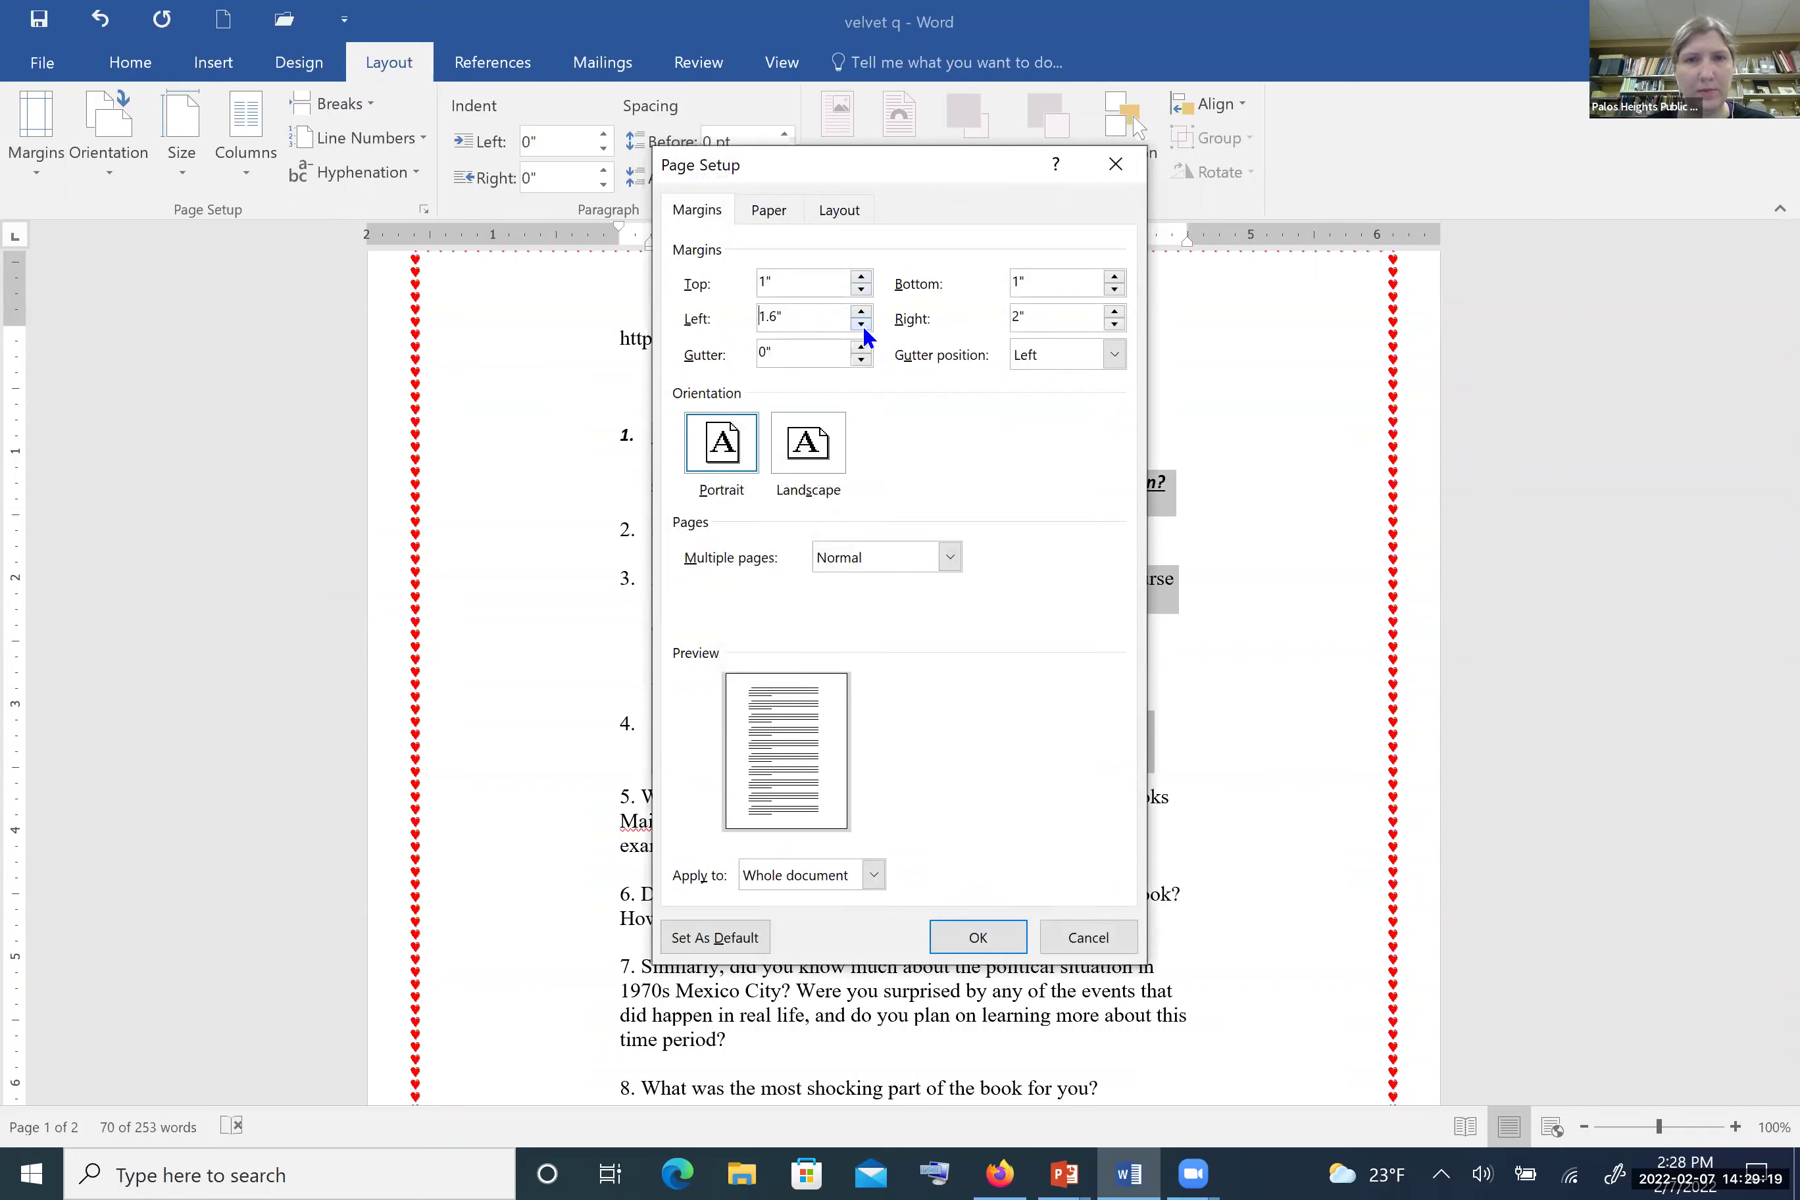
pyautogui.click(862, 324)
pyautogui.click(862, 324)
pyautogui.click(862, 324)
pyautogui.click(862, 324)
pyautogui.click(861, 325)
pyautogui.click(862, 324)
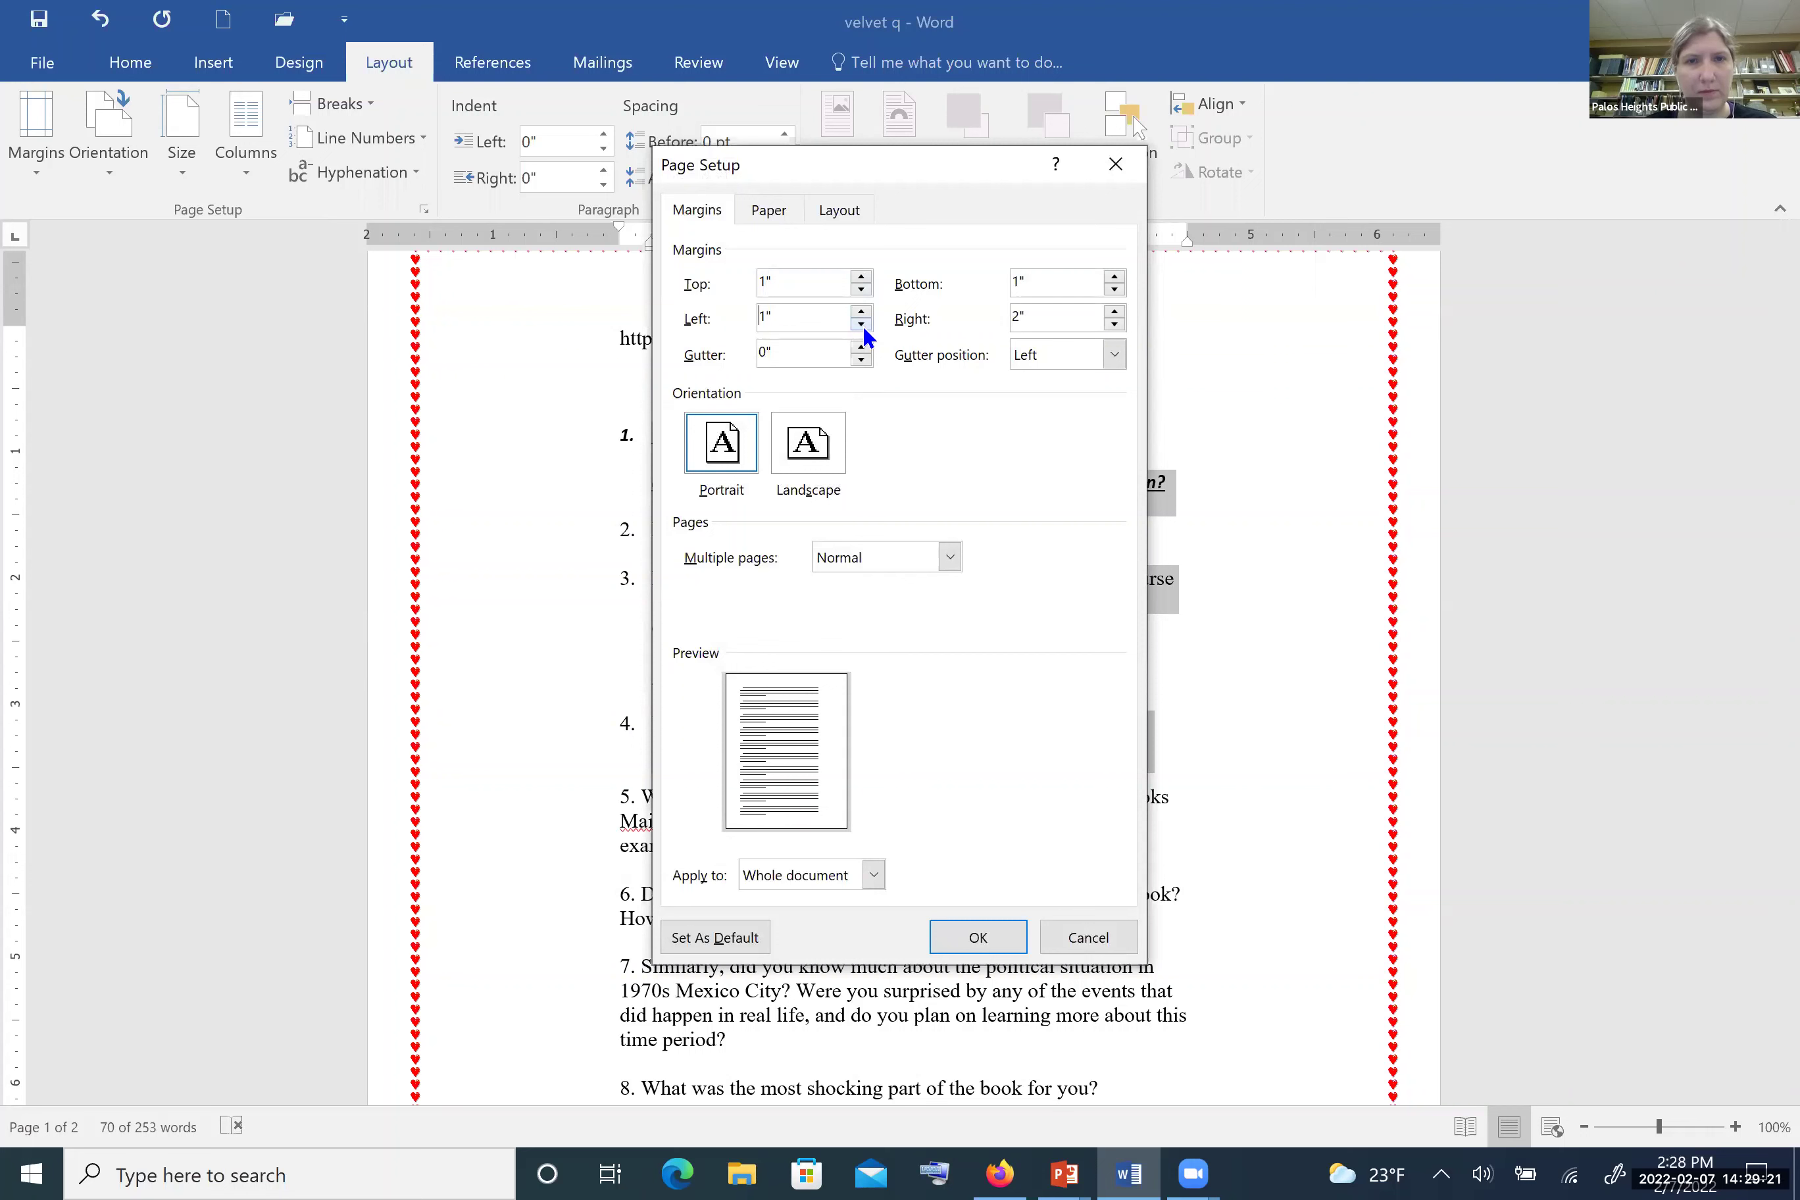
# Step: Set the custom right page margin to 1"
pyautogui.click(1118, 324)
pyautogui.click(1118, 324)
pyautogui.click(1118, 325)
pyautogui.click(1118, 324)
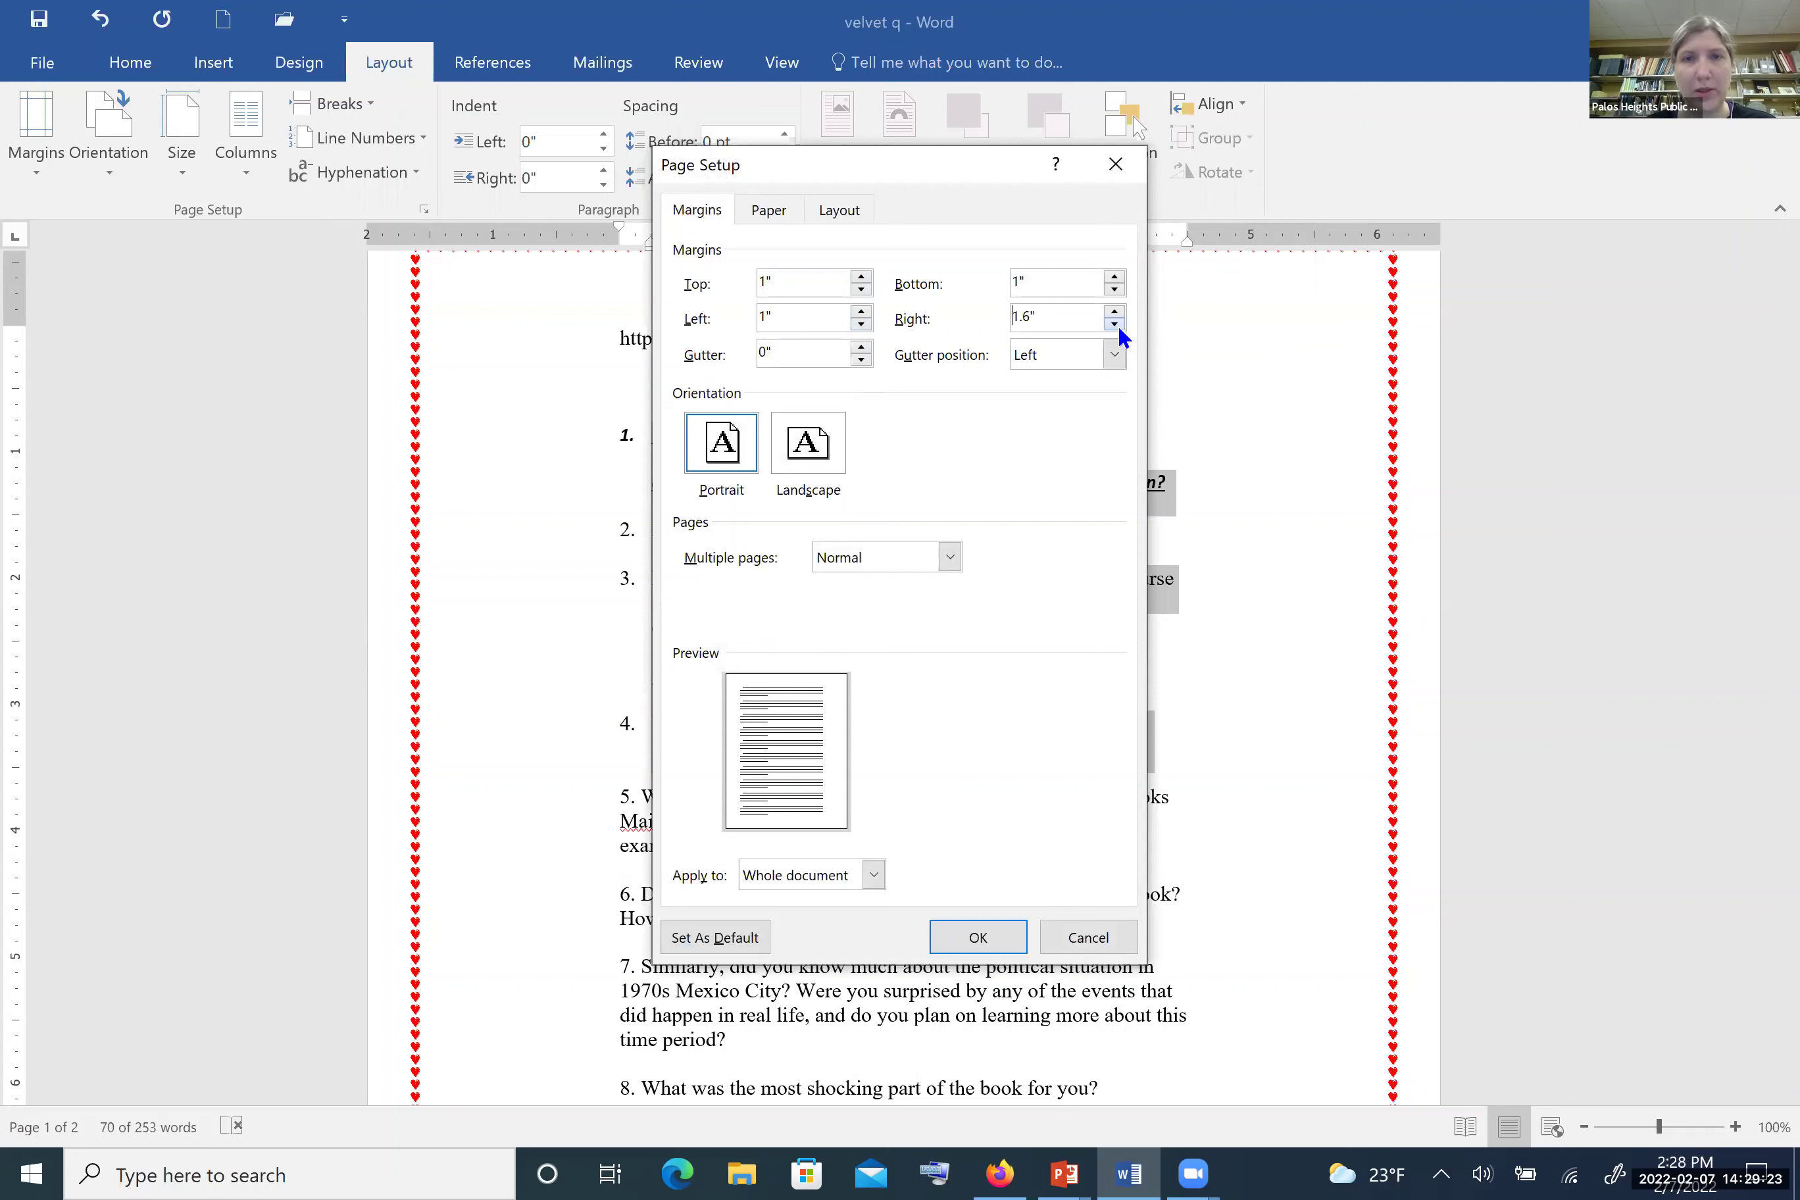
pyautogui.click(1118, 324)
pyautogui.click(1118, 324)
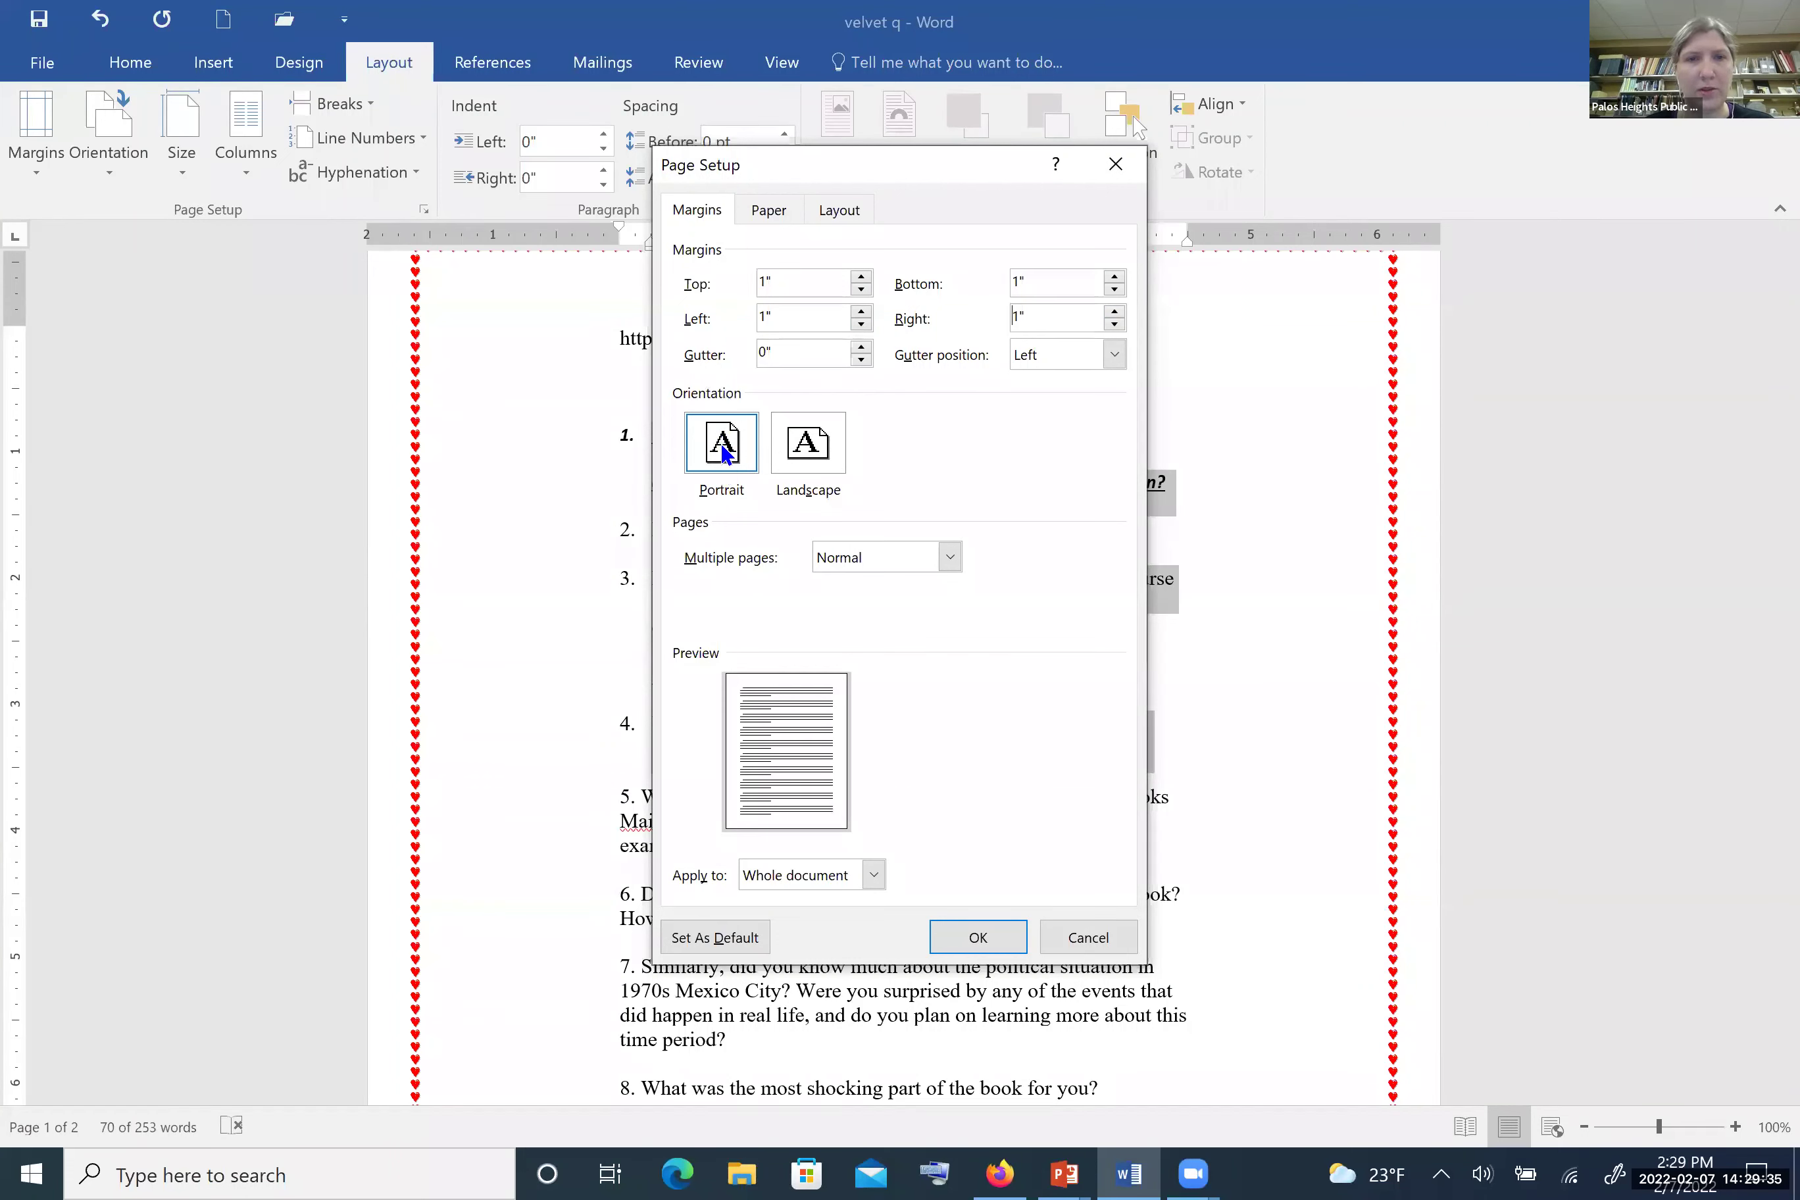
# Step: Preview the Landscape orientation, return to Portrait, and apply the page setup to the whole document
pyautogui.click(784, 447)
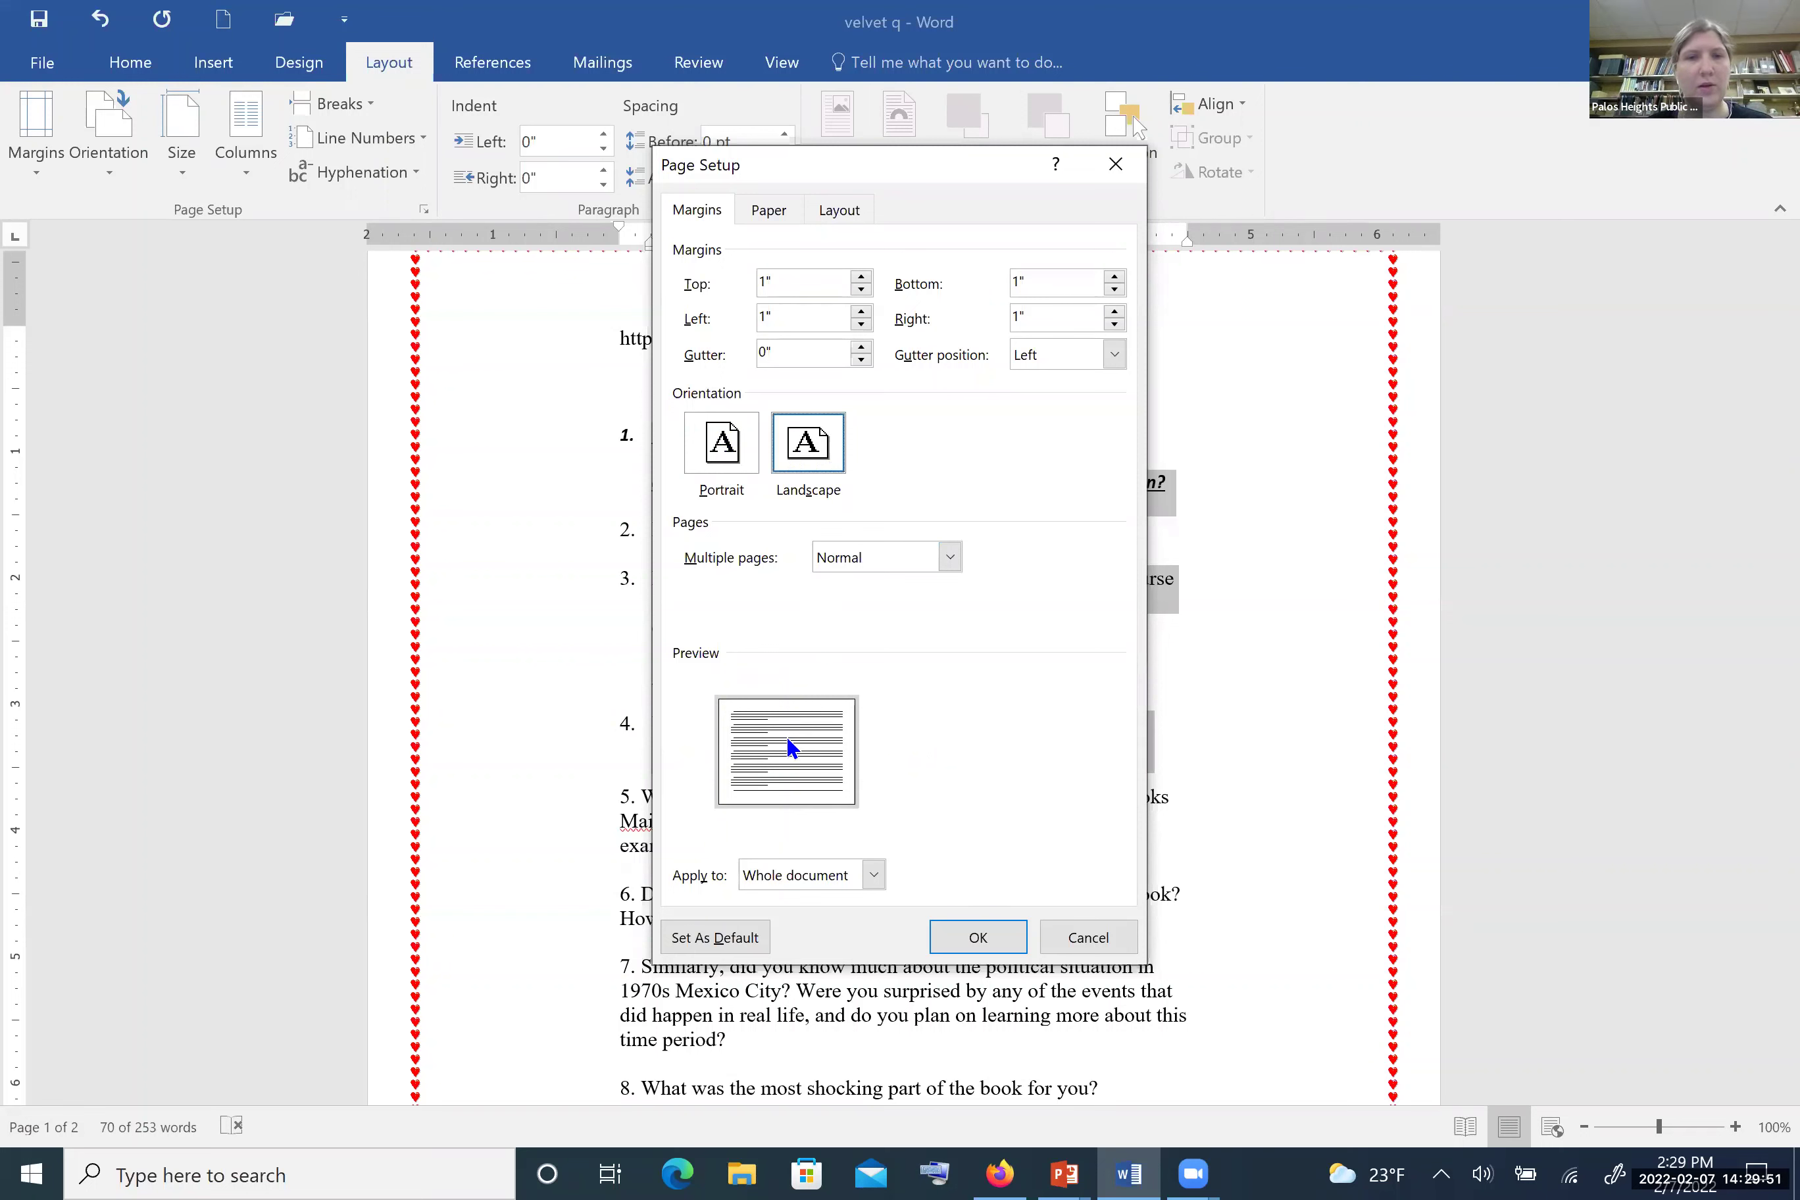
pyautogui.click(720, 453)
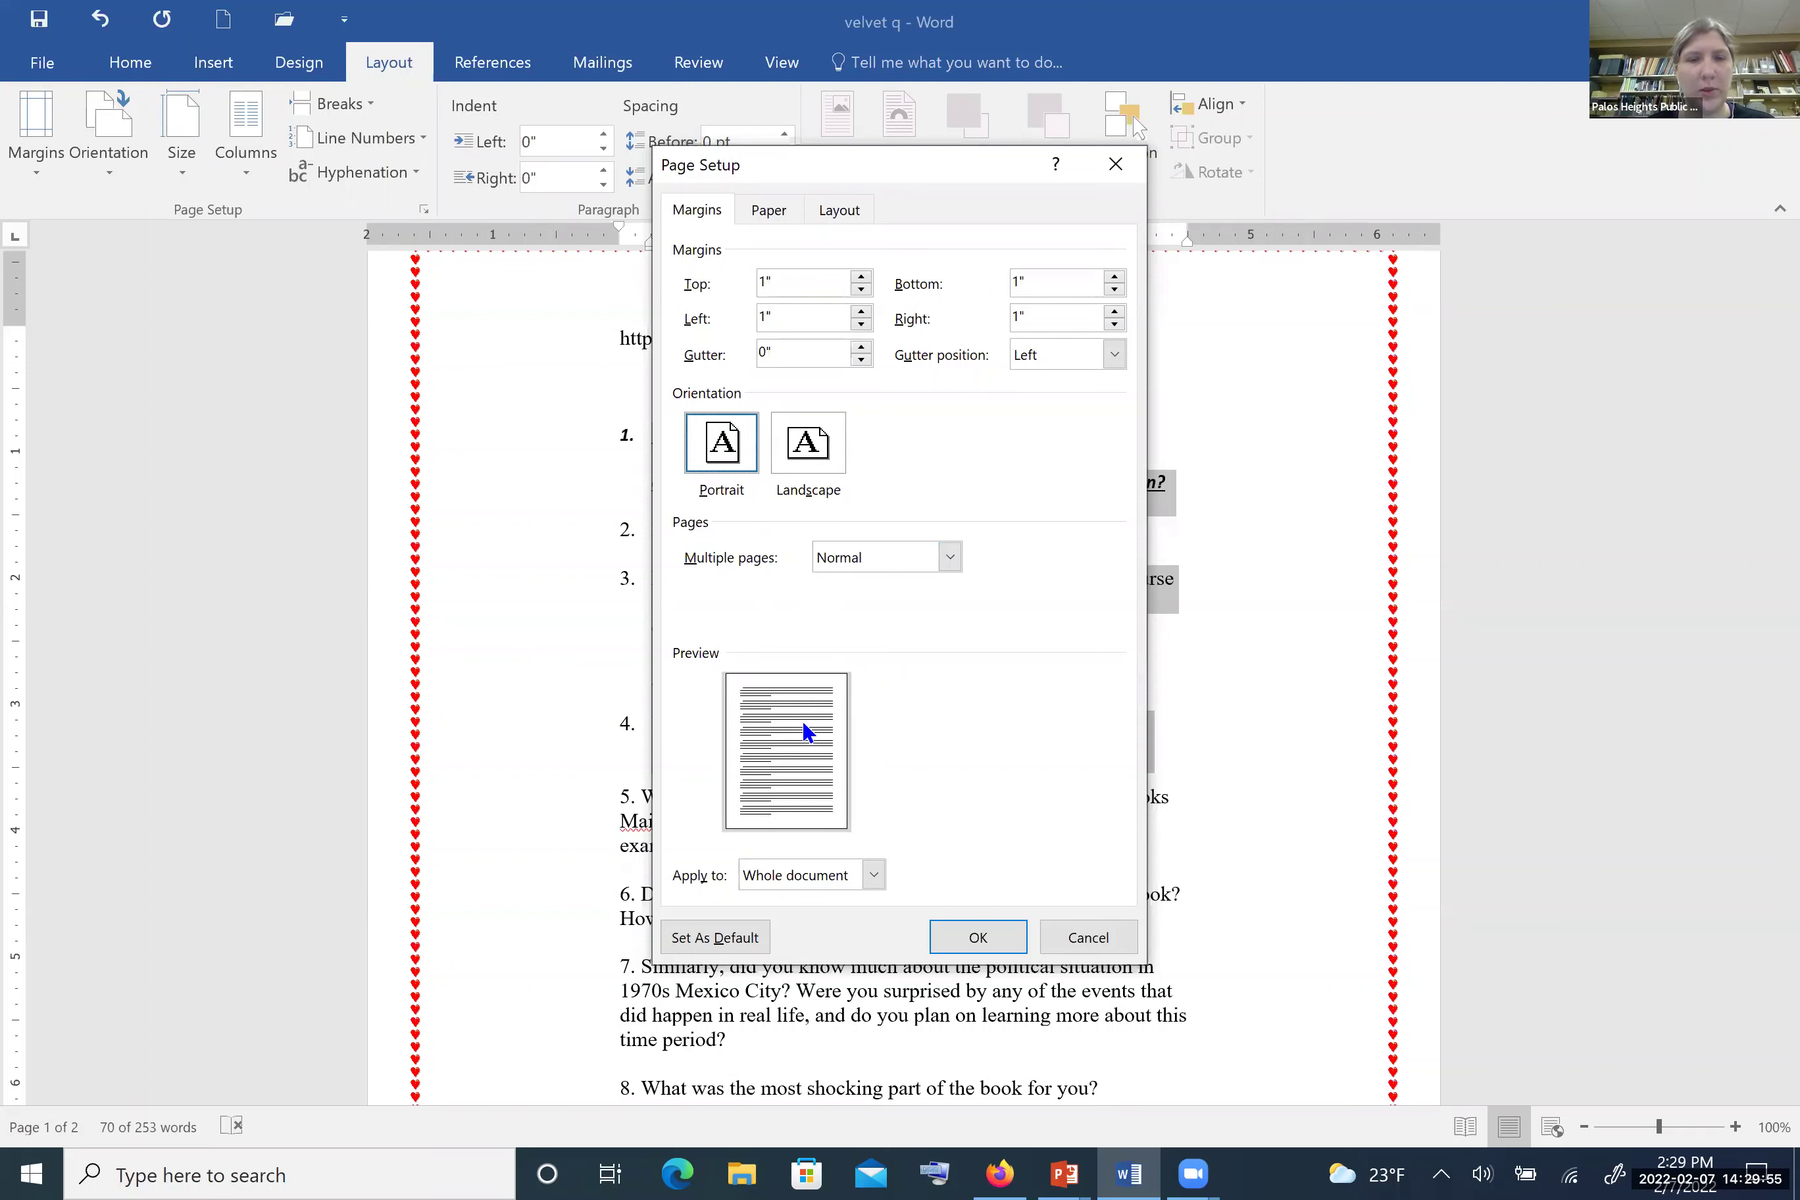
pyautogui.click(873, 876)
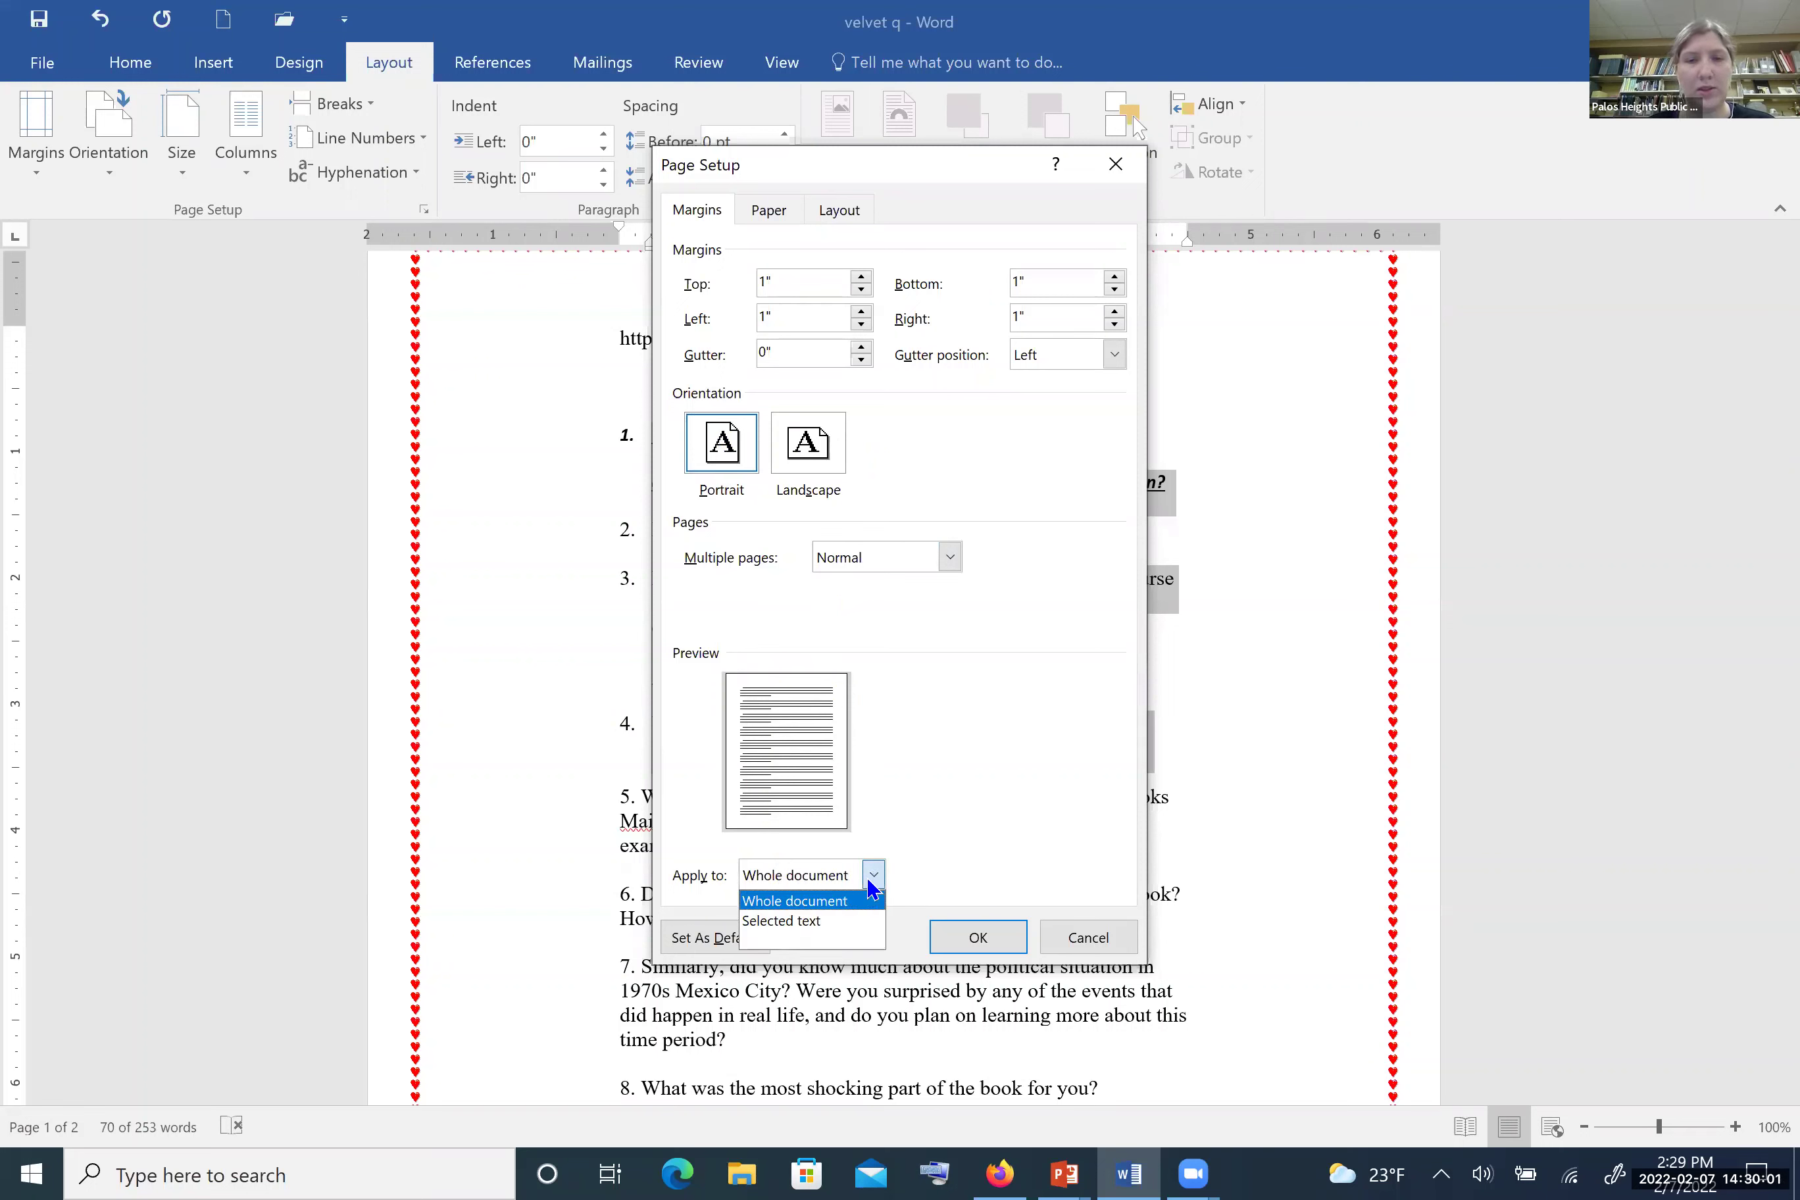
pyautogui.click(869, 879)
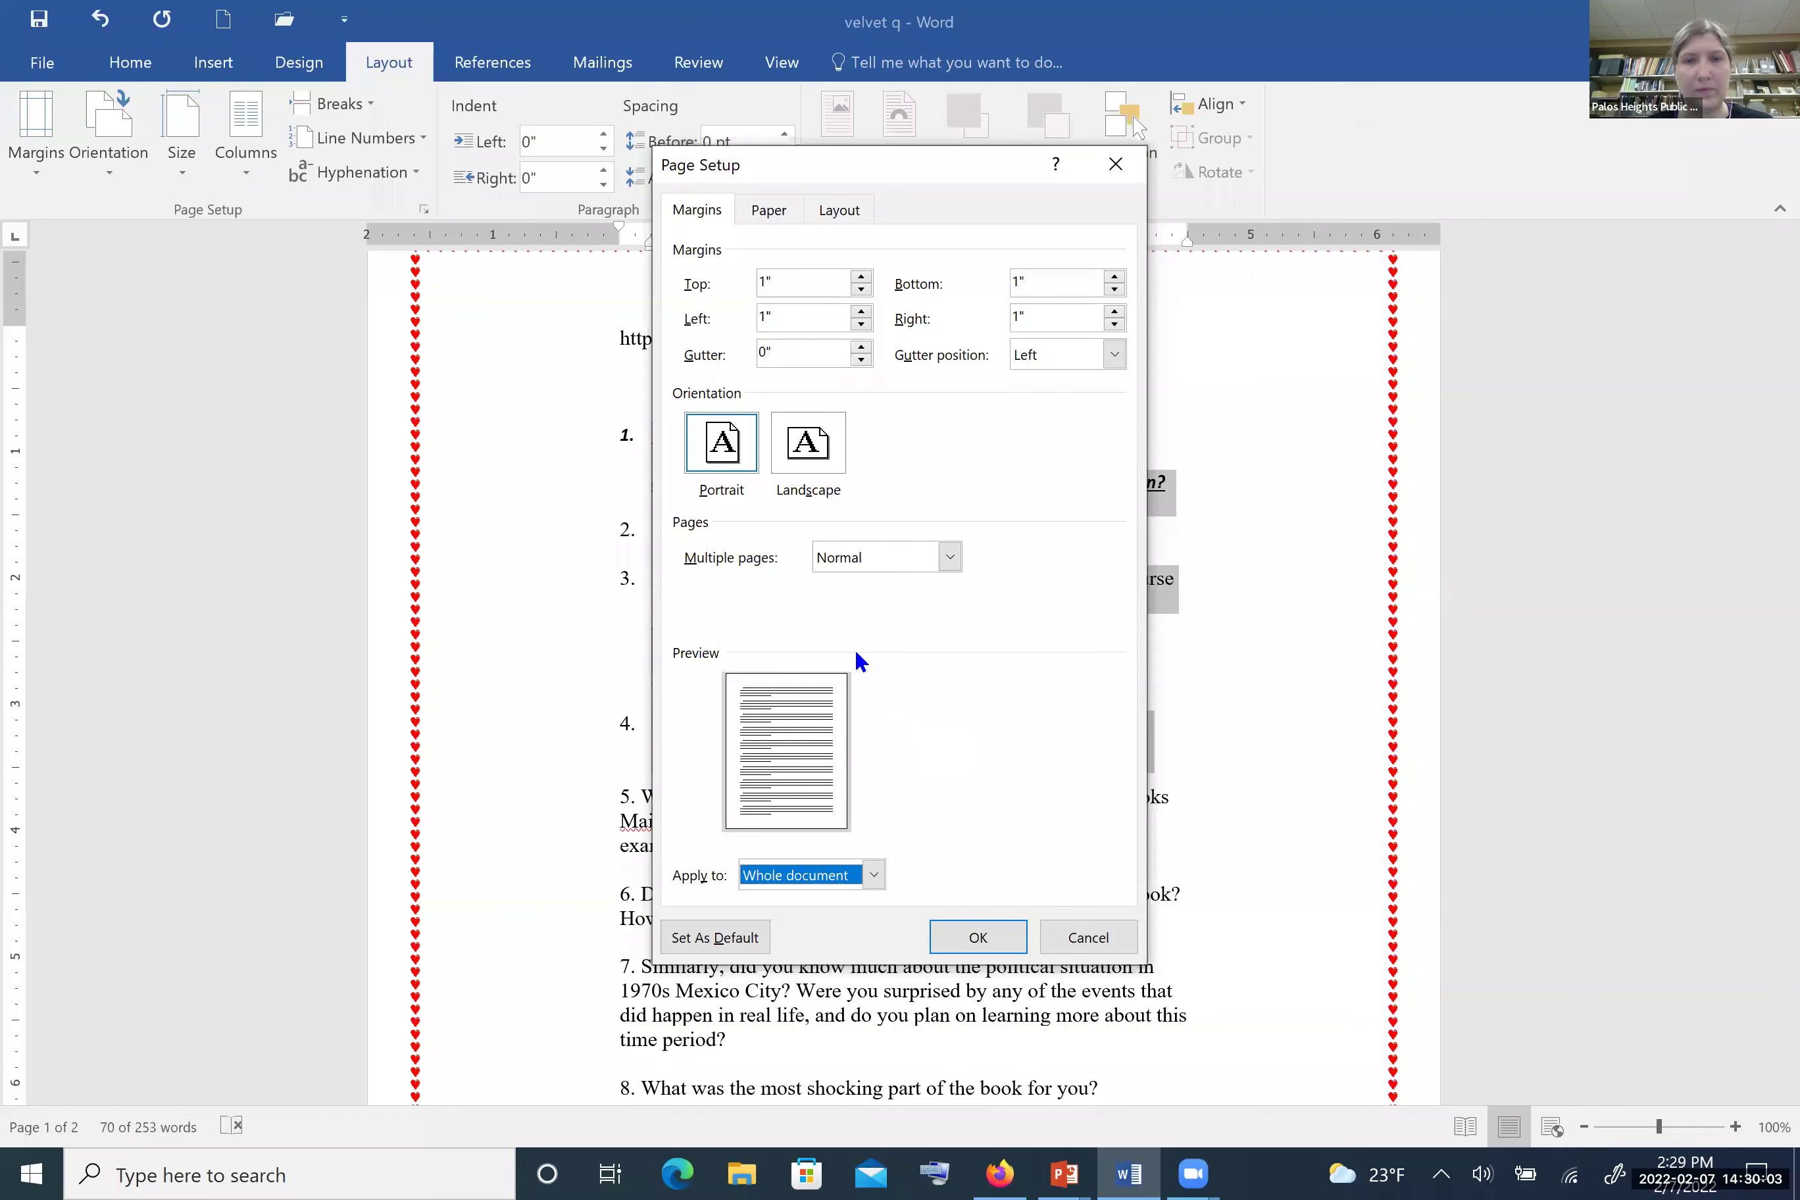
pyautogui.click(997, 924)
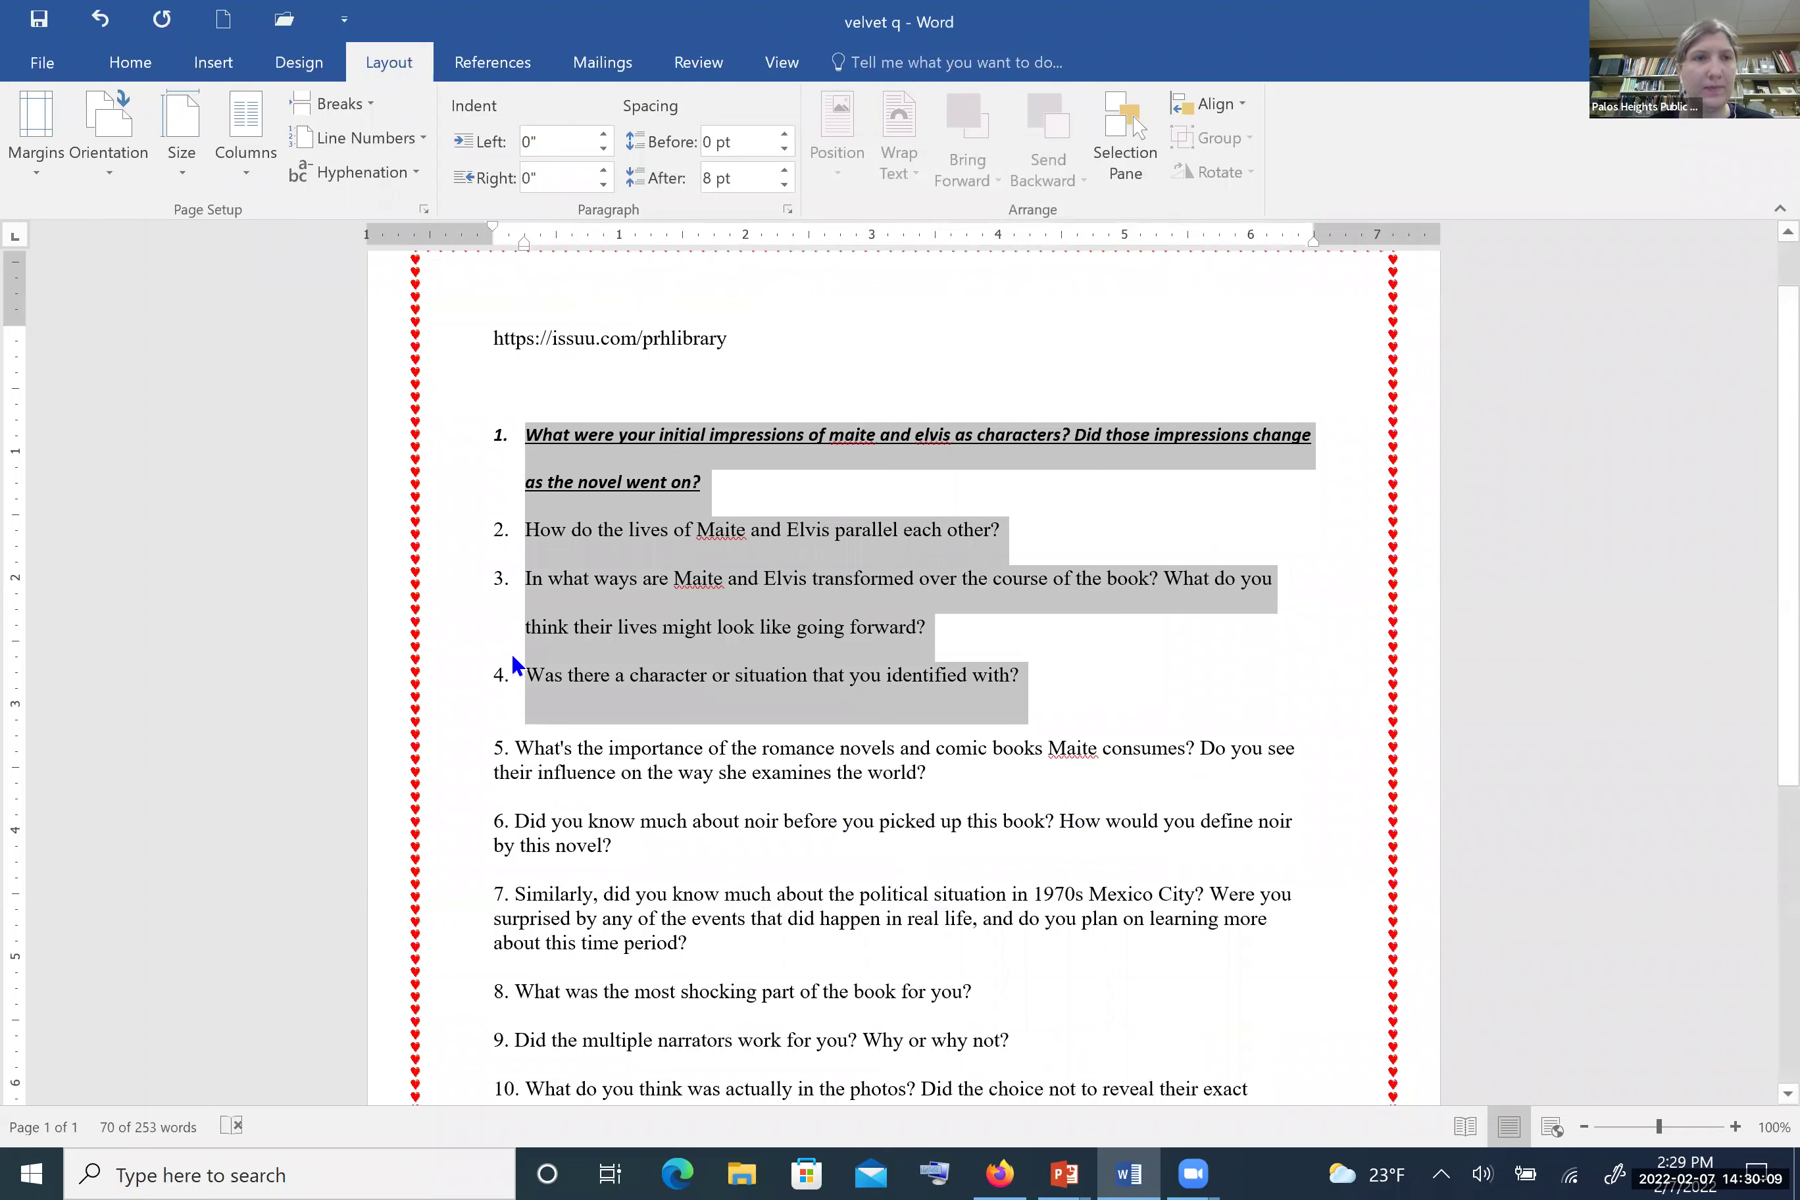
# Step: Review the page orientation choices and browse the available paper sizes, including the envelope formats, without changing either setting
pyautogui.click(117, 164)
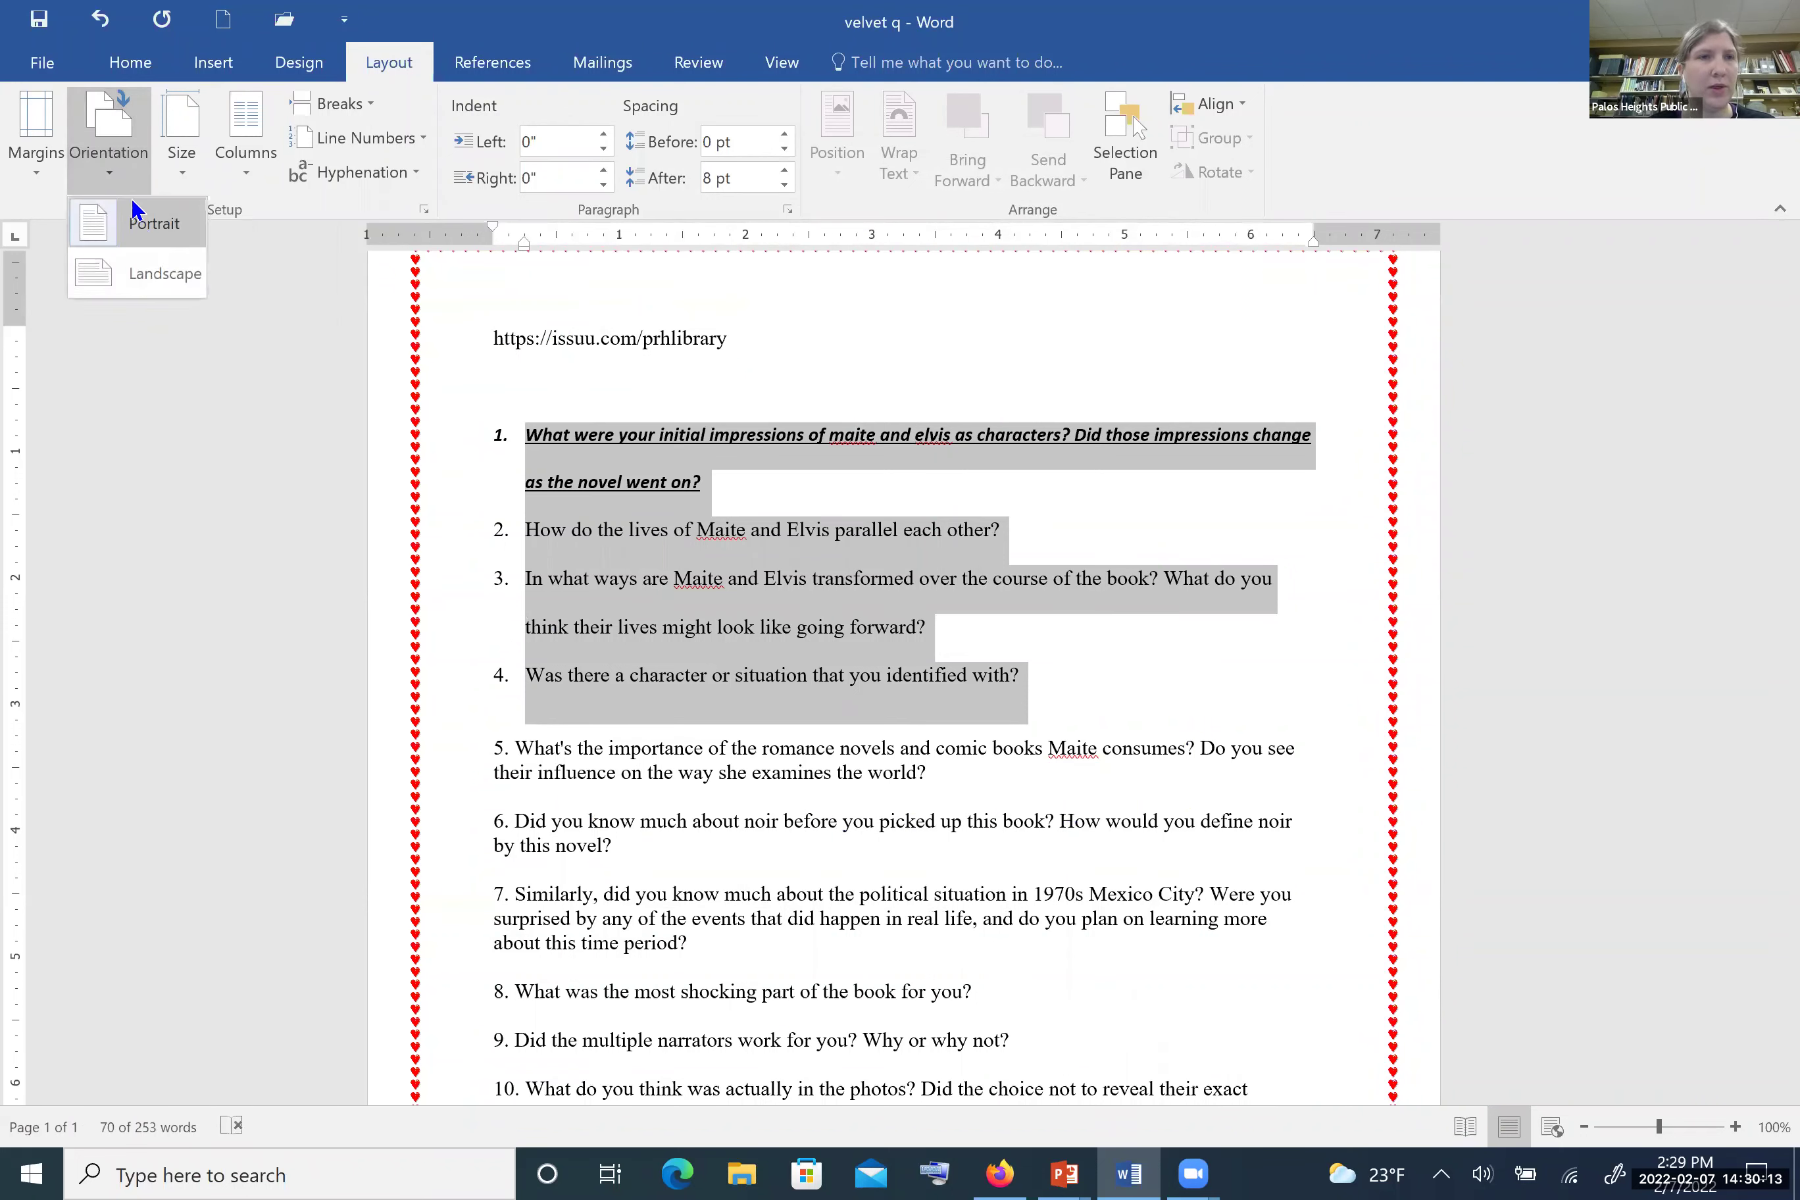
pyautogui.click(106, 162)
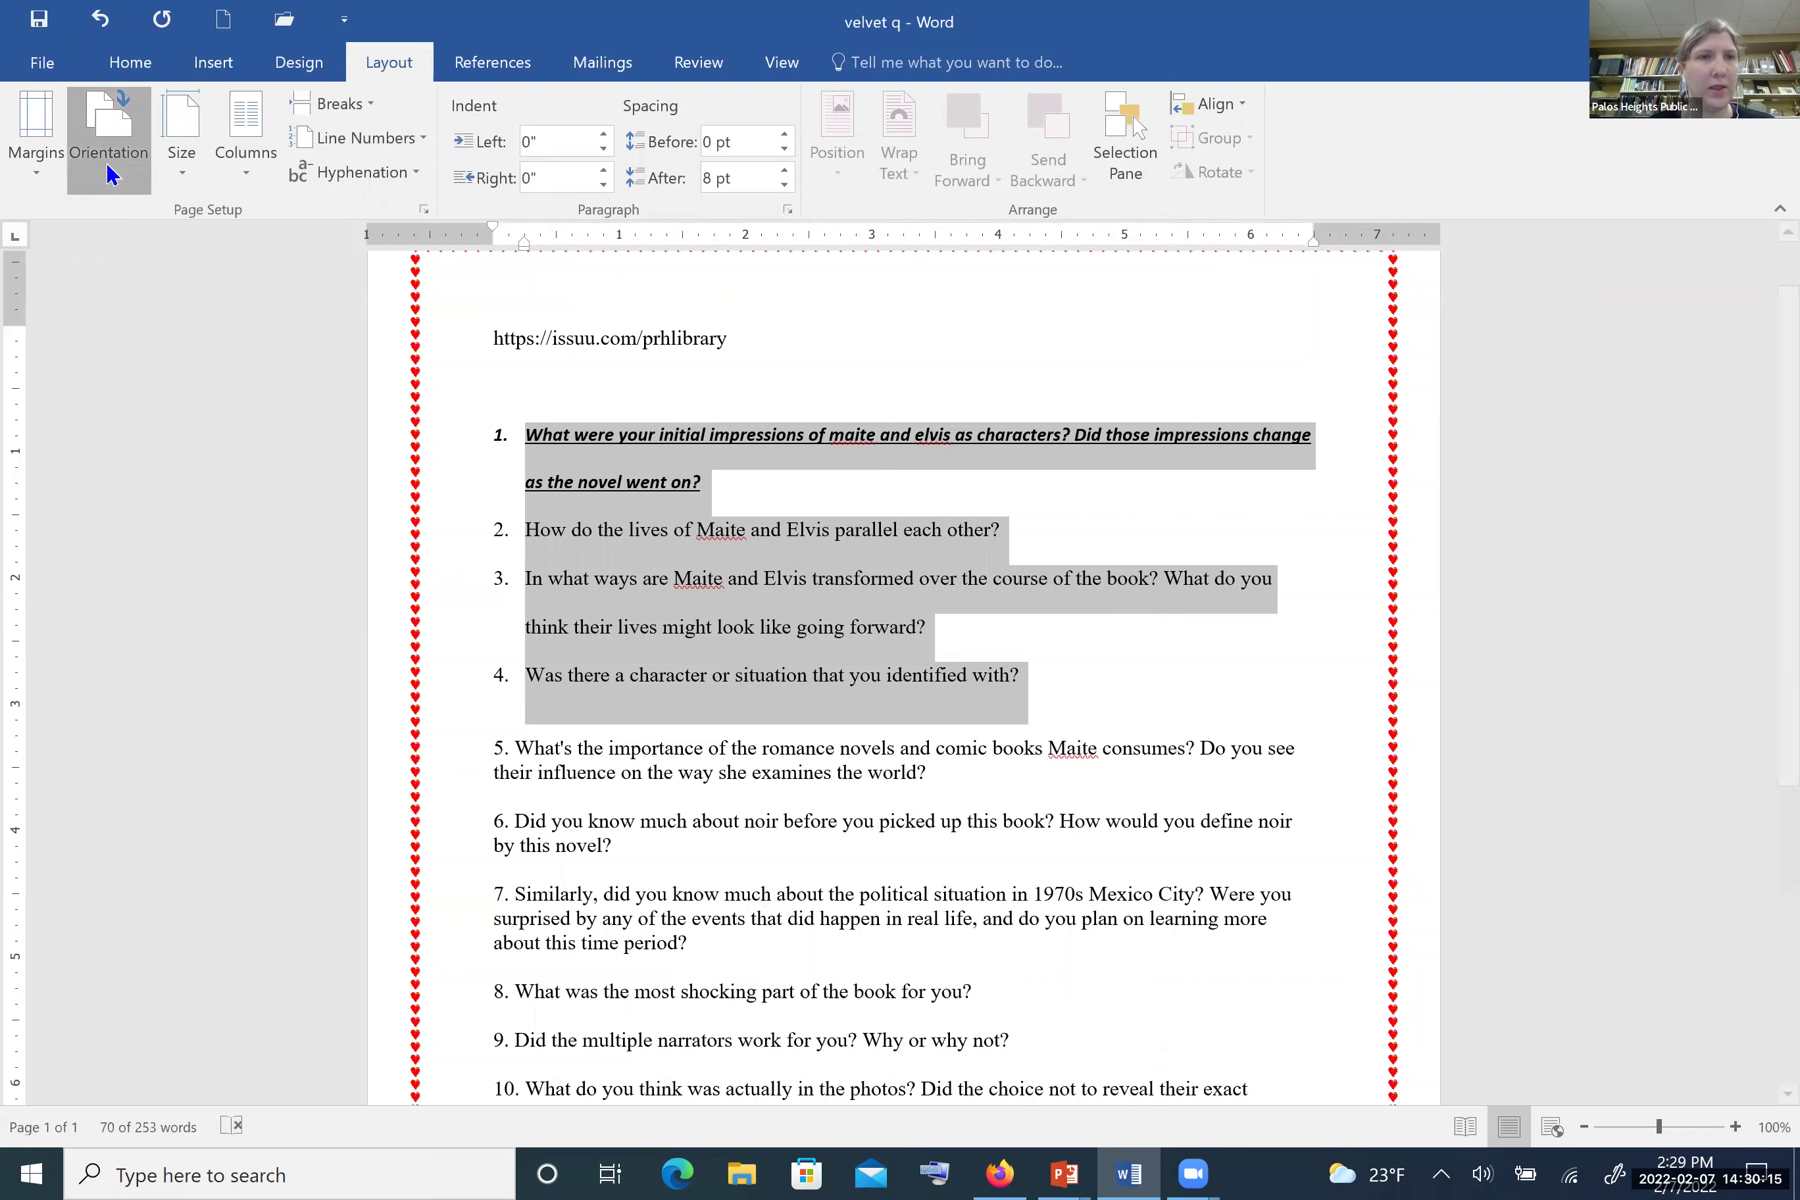
pyautogui.click(183, 161)
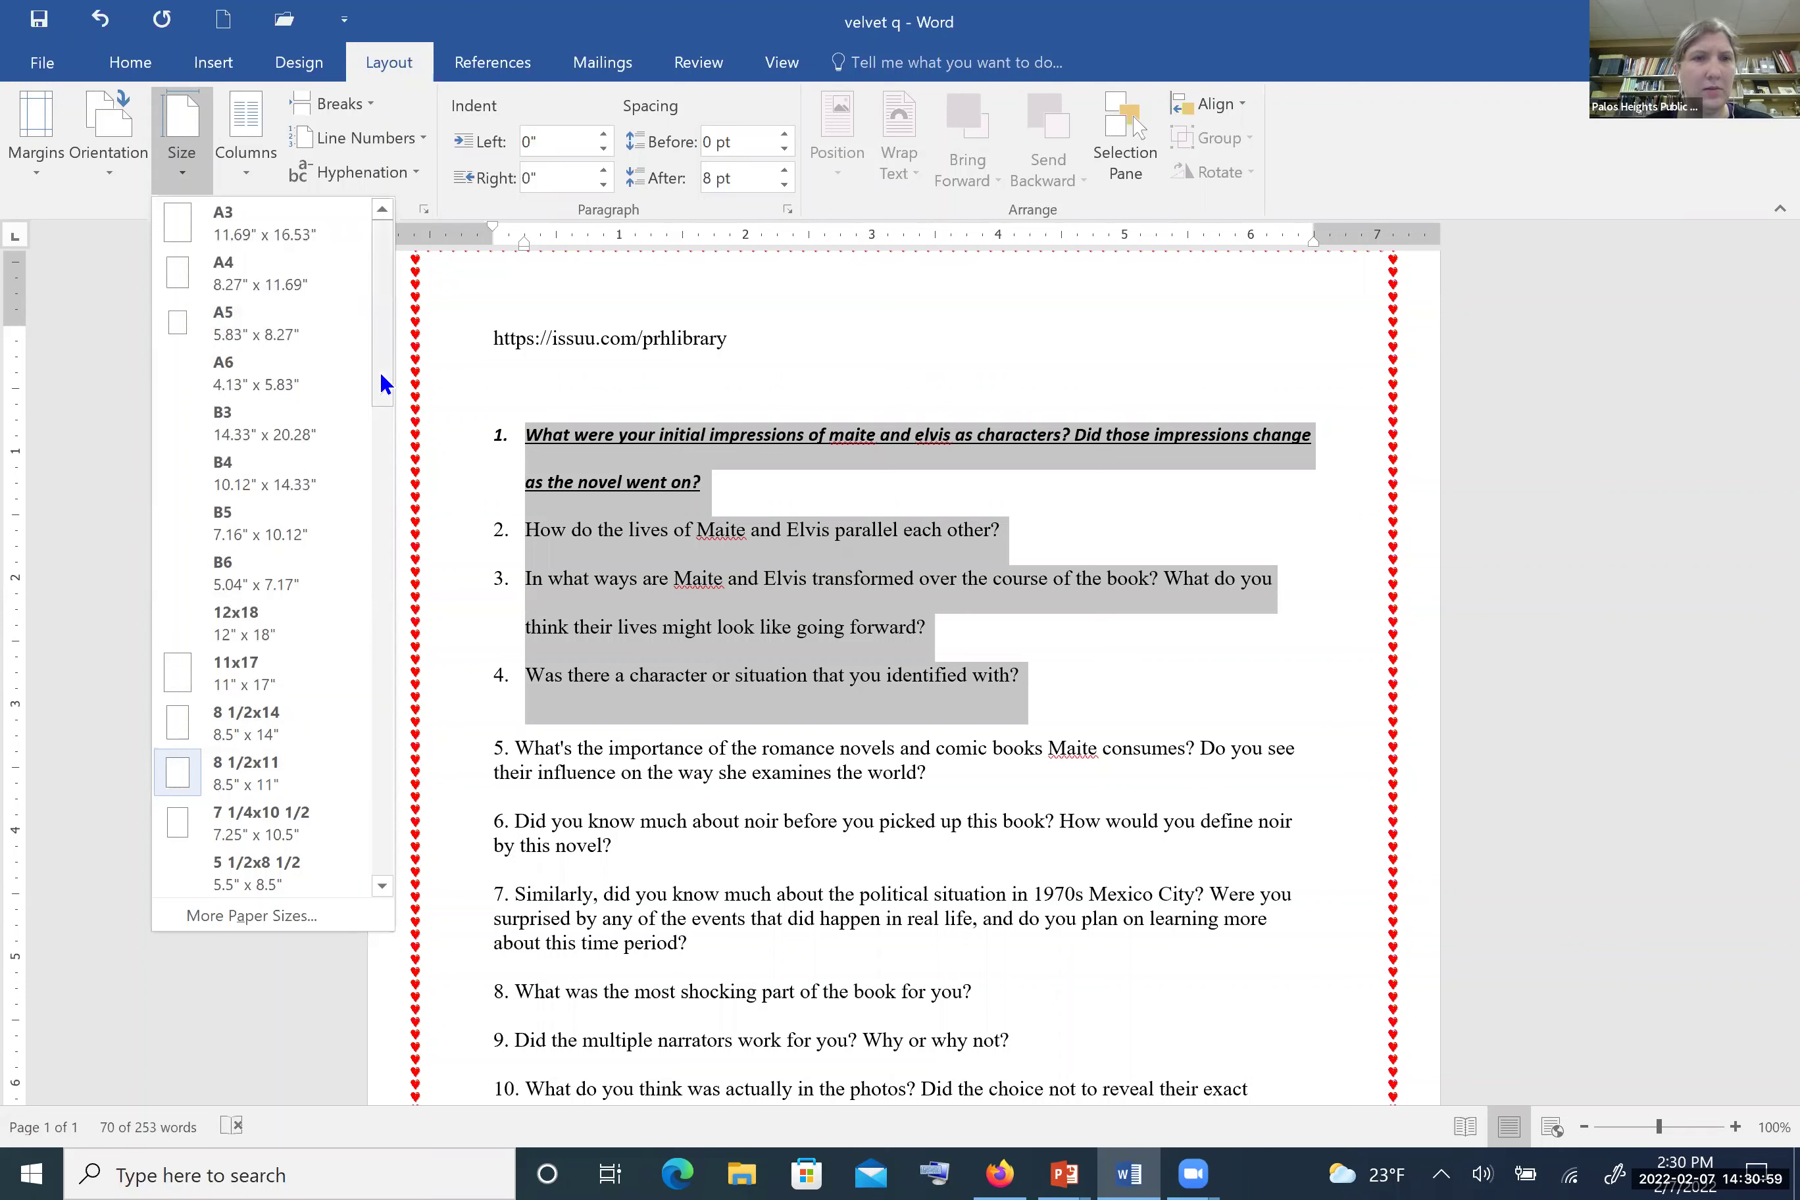
pyautogui.moveTo(380, 371); pyautogui.dragTo(383, 555)
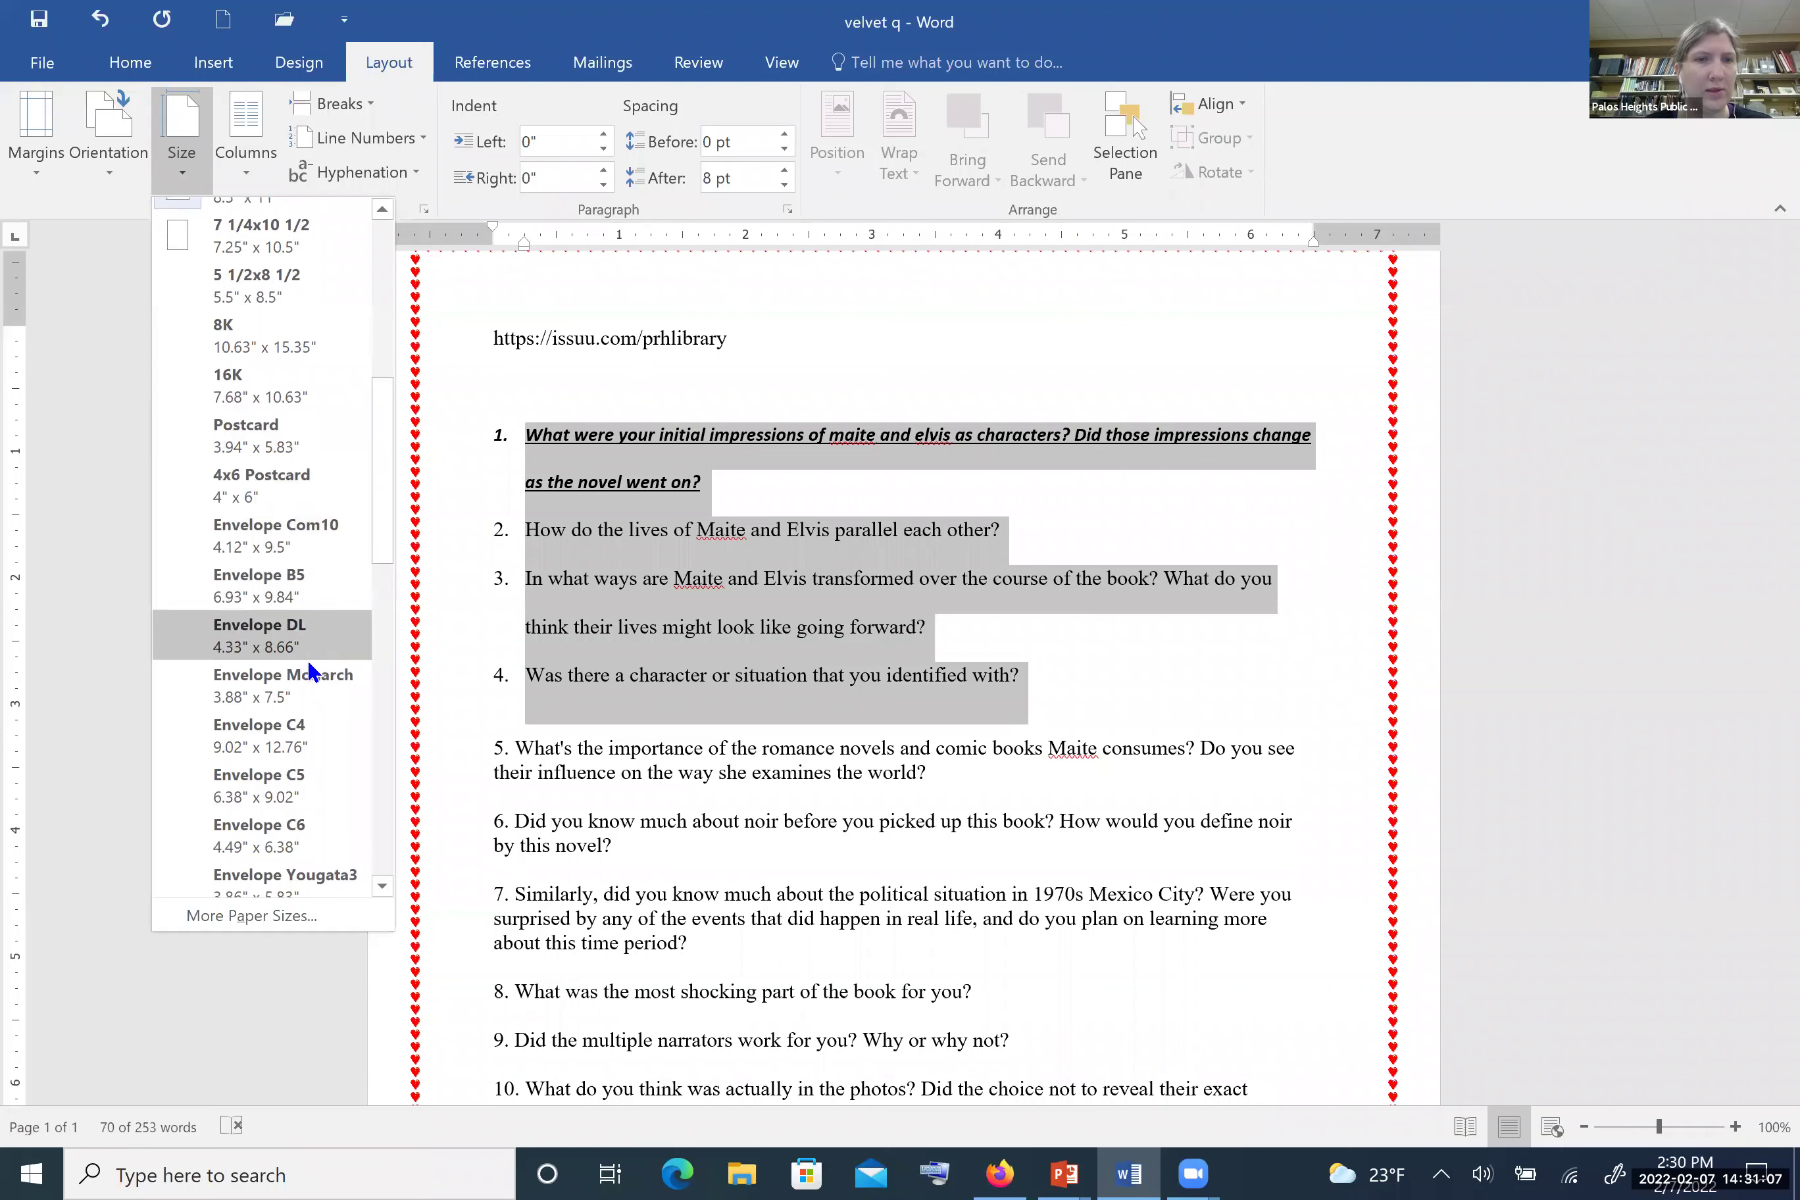
pyautogui.moveTo(378, 544); pyautogui.dragTo(331, 572)
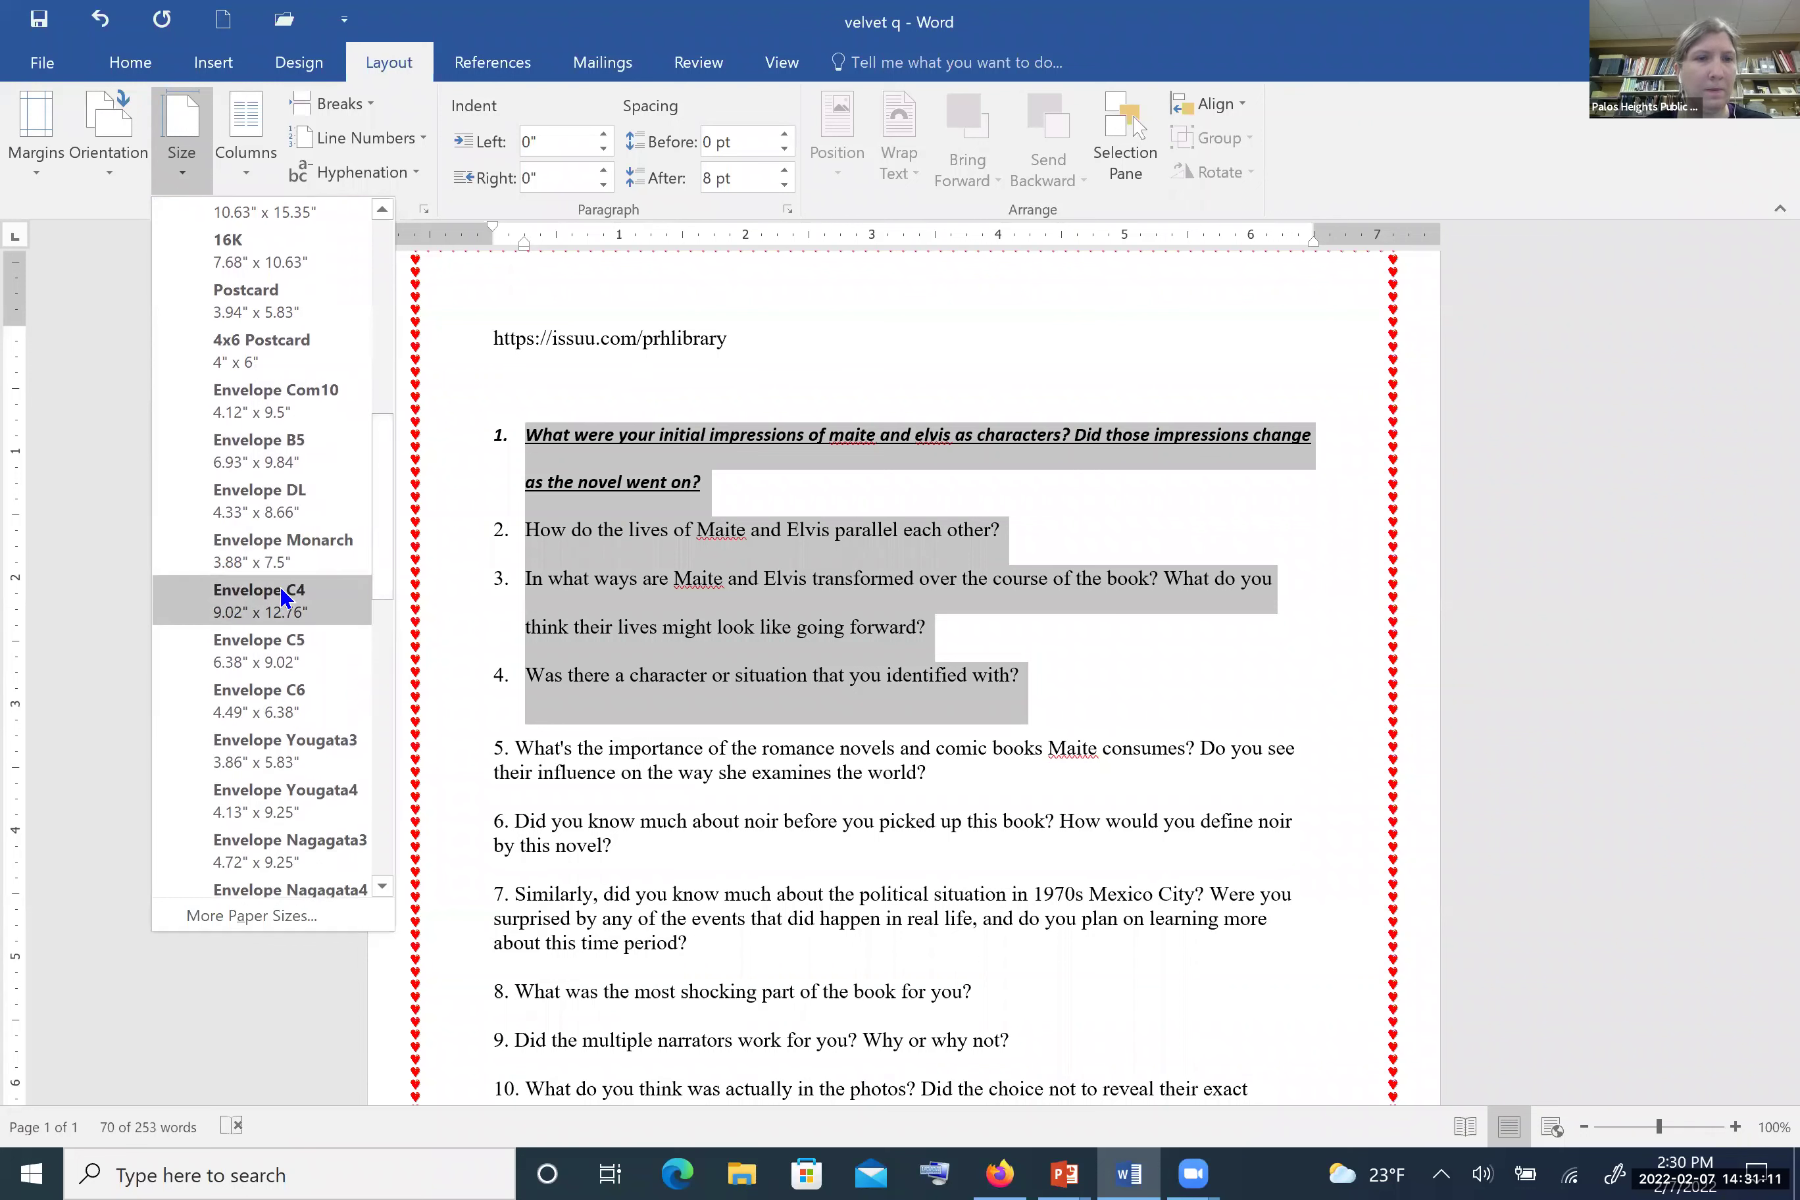
pyautogui.moveTo(373, 562); pyautogui.dragTo(383, 437)
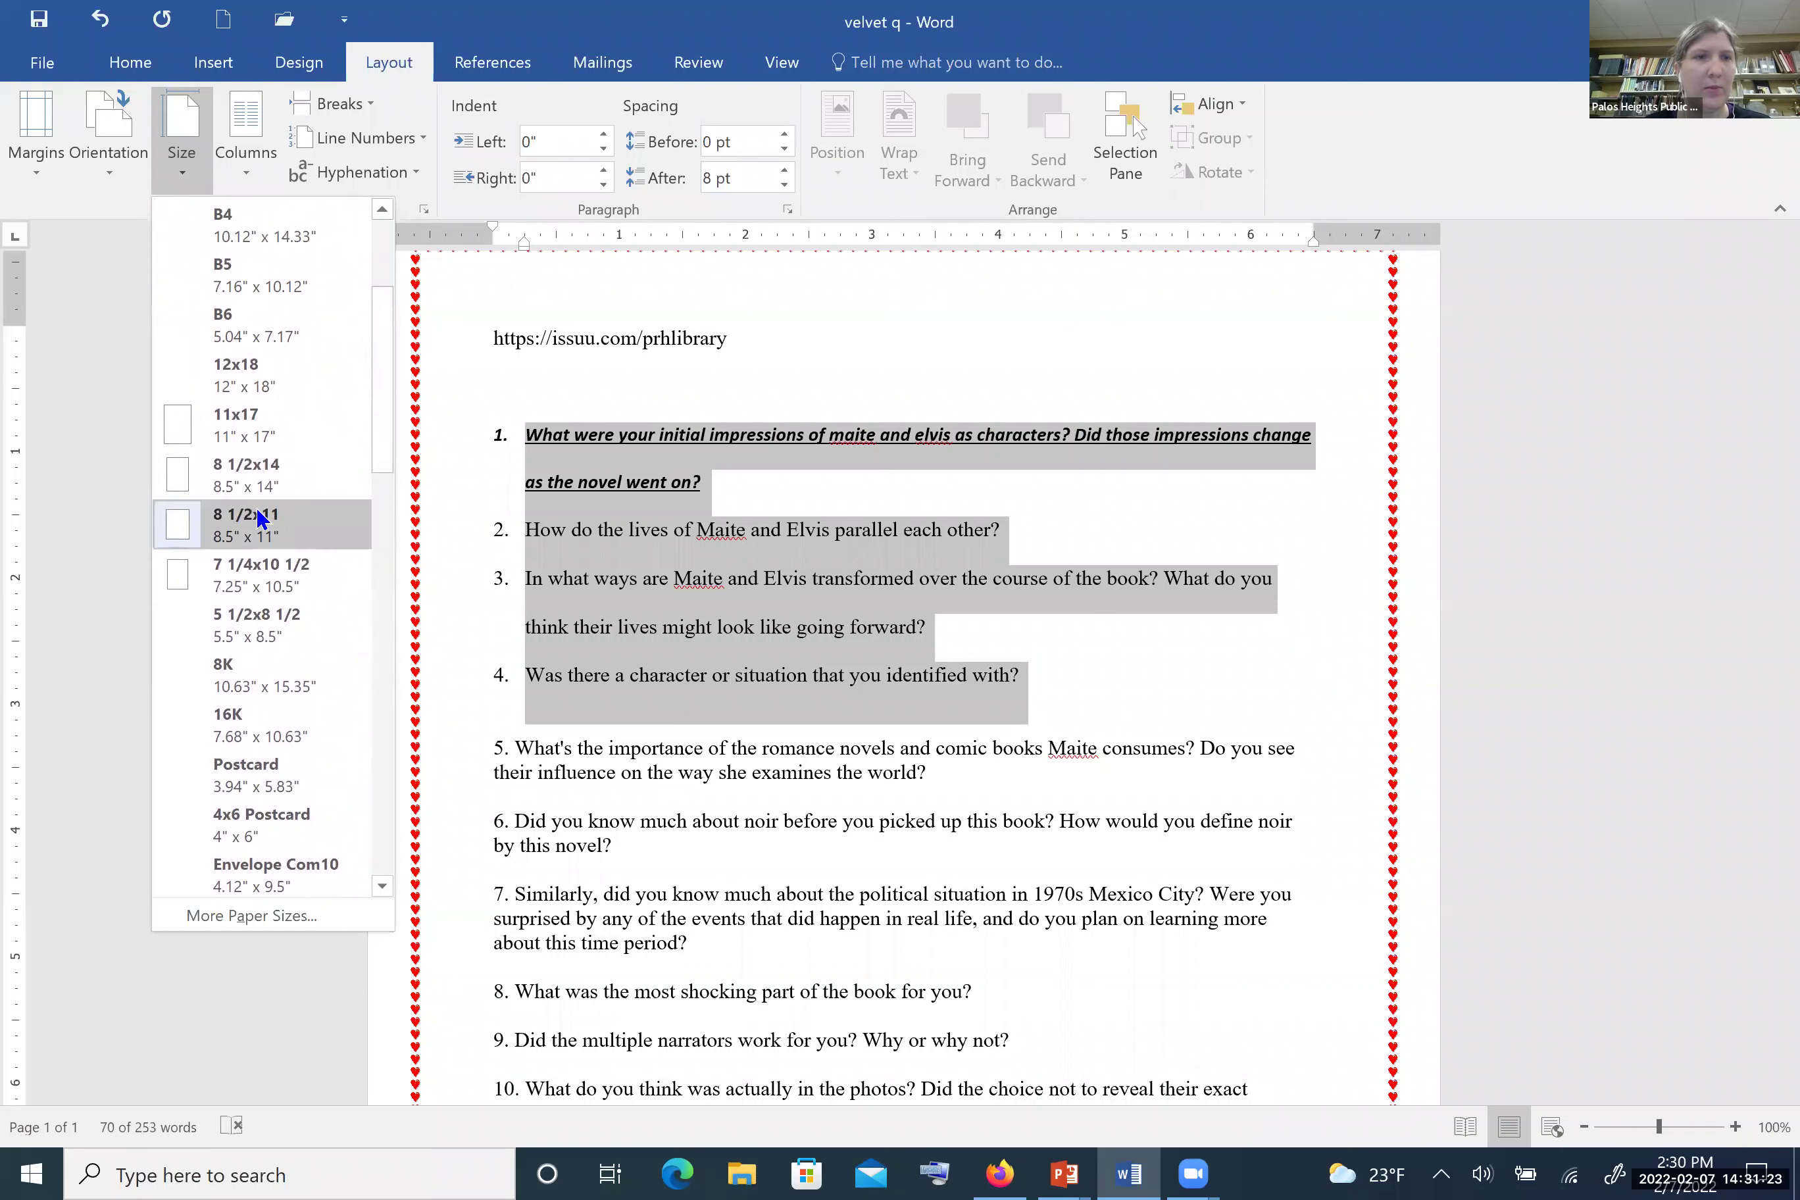
pyautogui.click(90, 430)
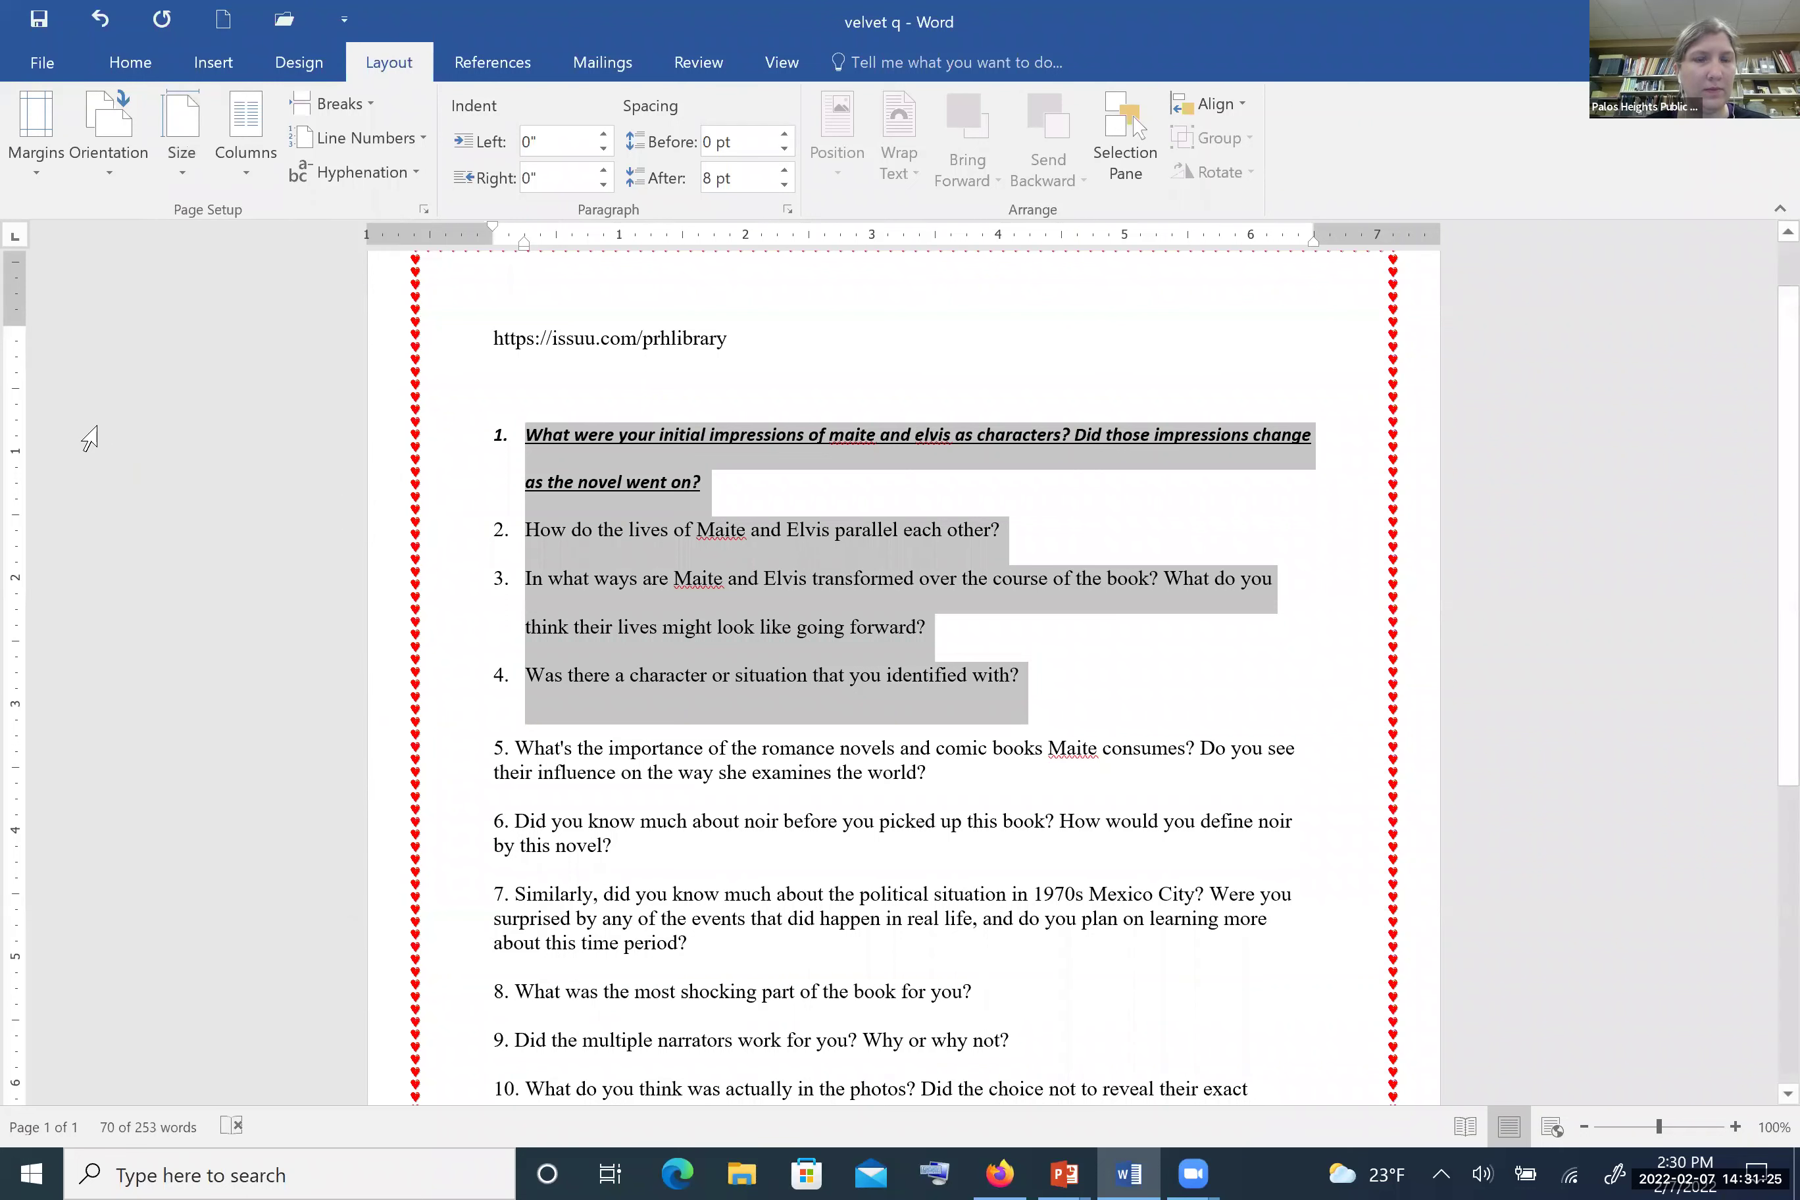
# Step: Arrange the text from the issuu.com link through question 9 in two columns
pyautogui.click(246, 181)
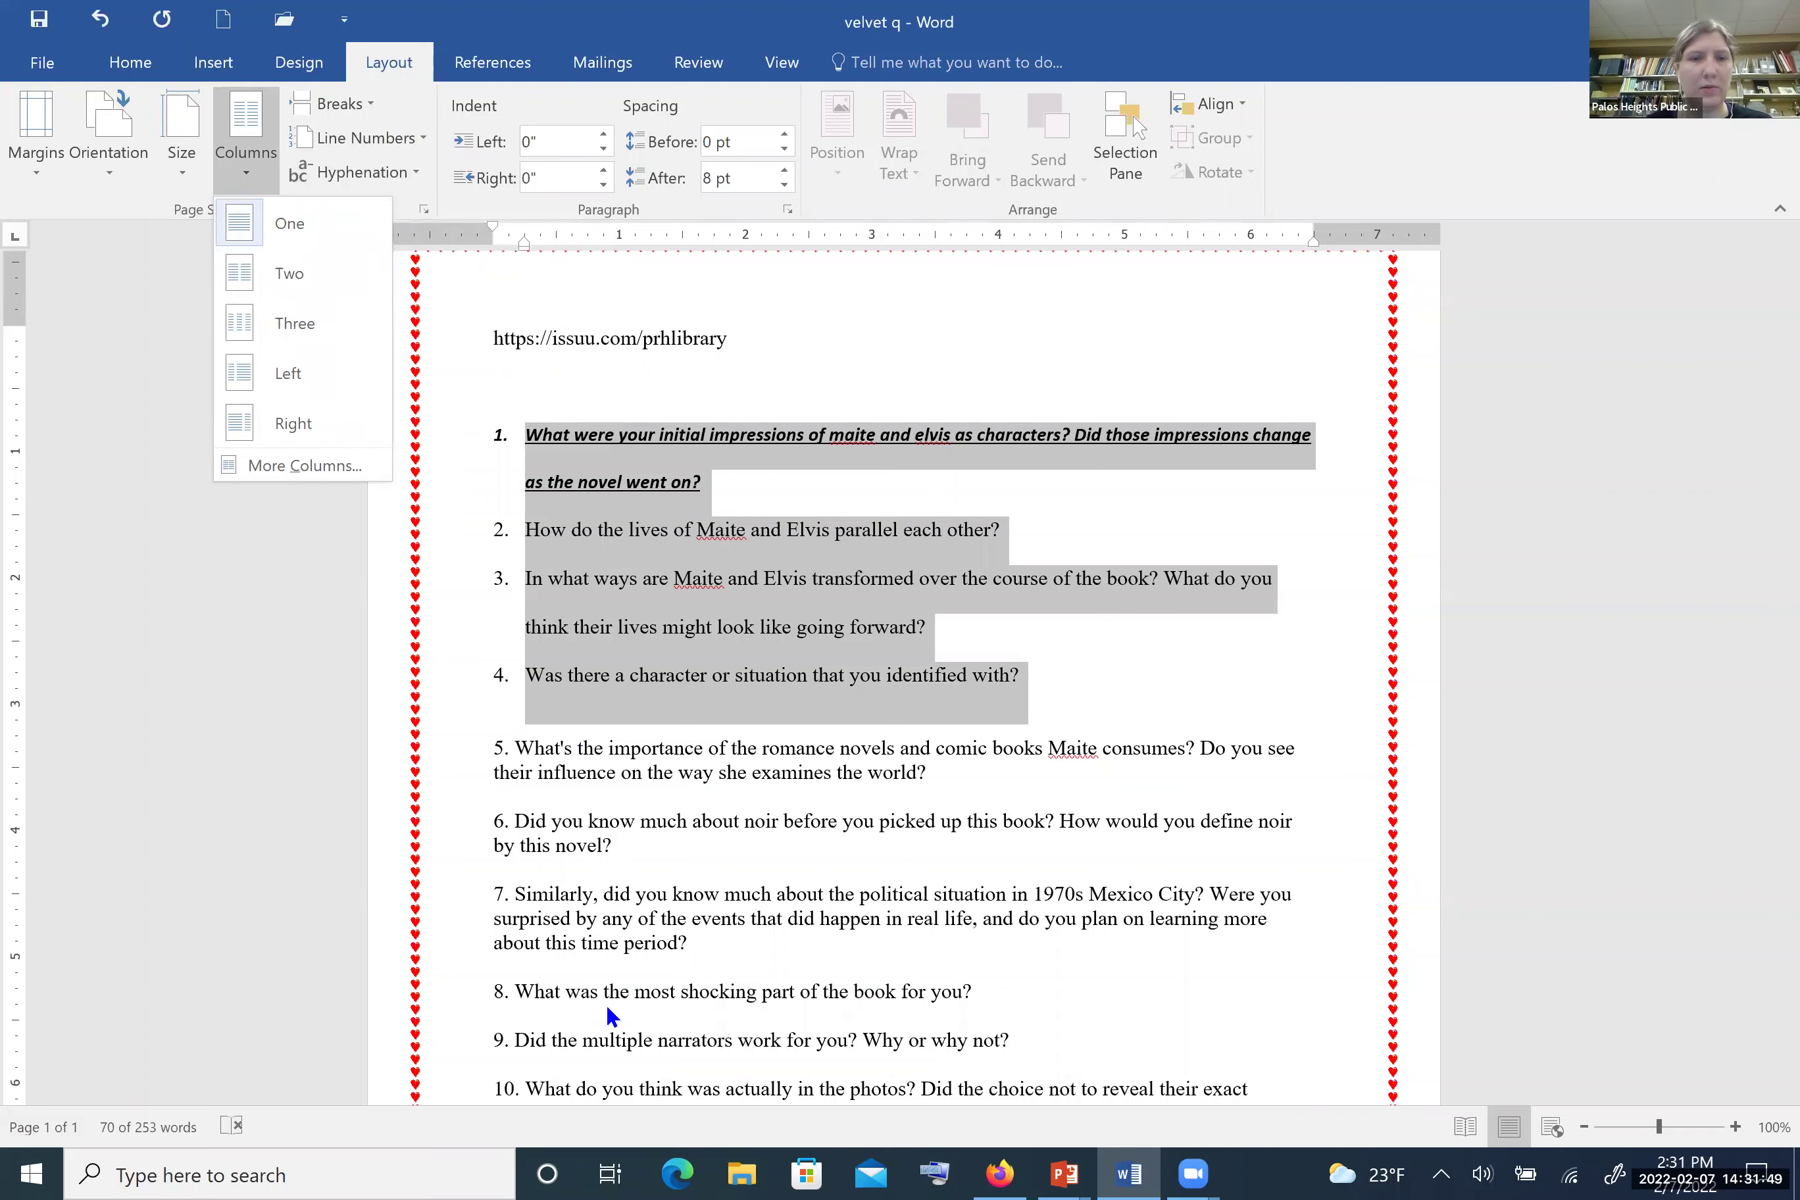
pyautogui.click(402, 561)
pyautogui.moveTo(514, 348); pyautogui.dragTo(1019, 1037)
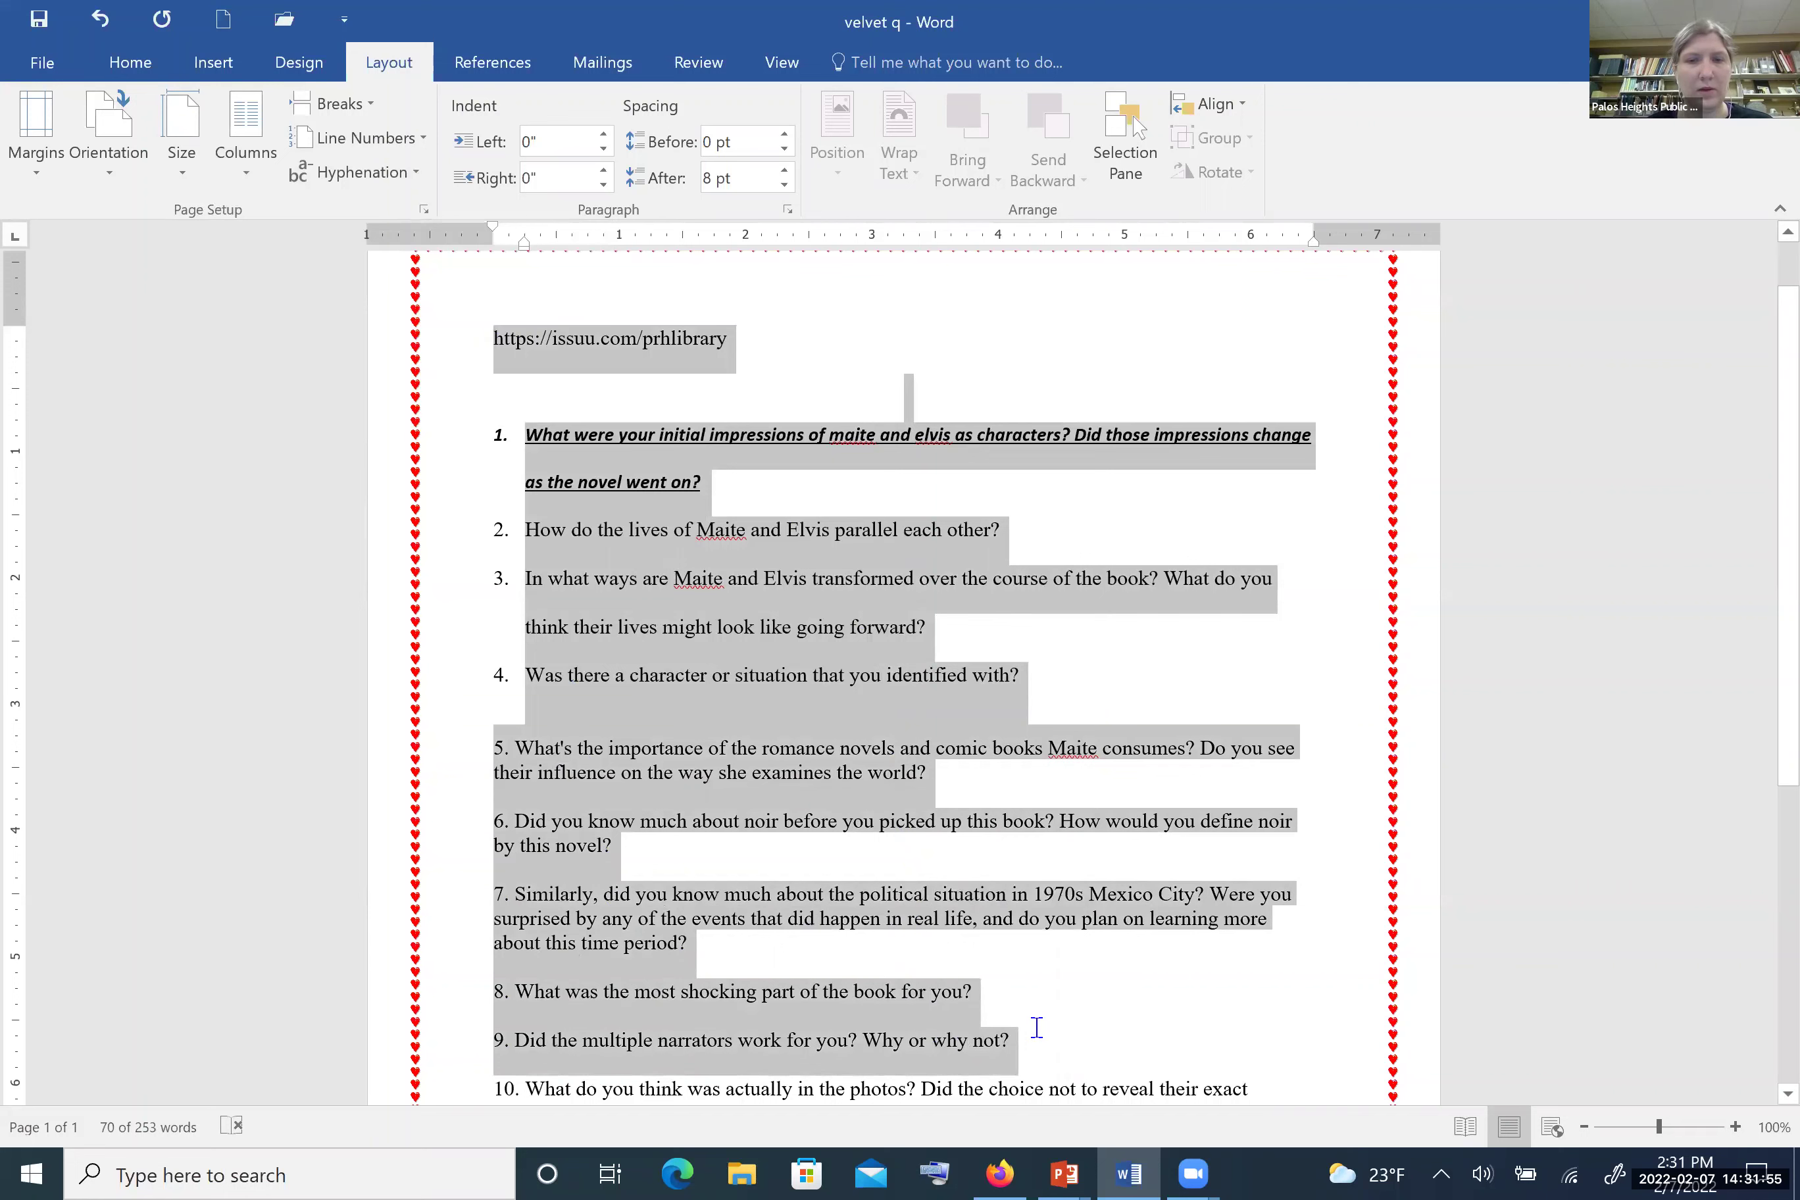
pyautogui.scroll(-3, 1028, 953)
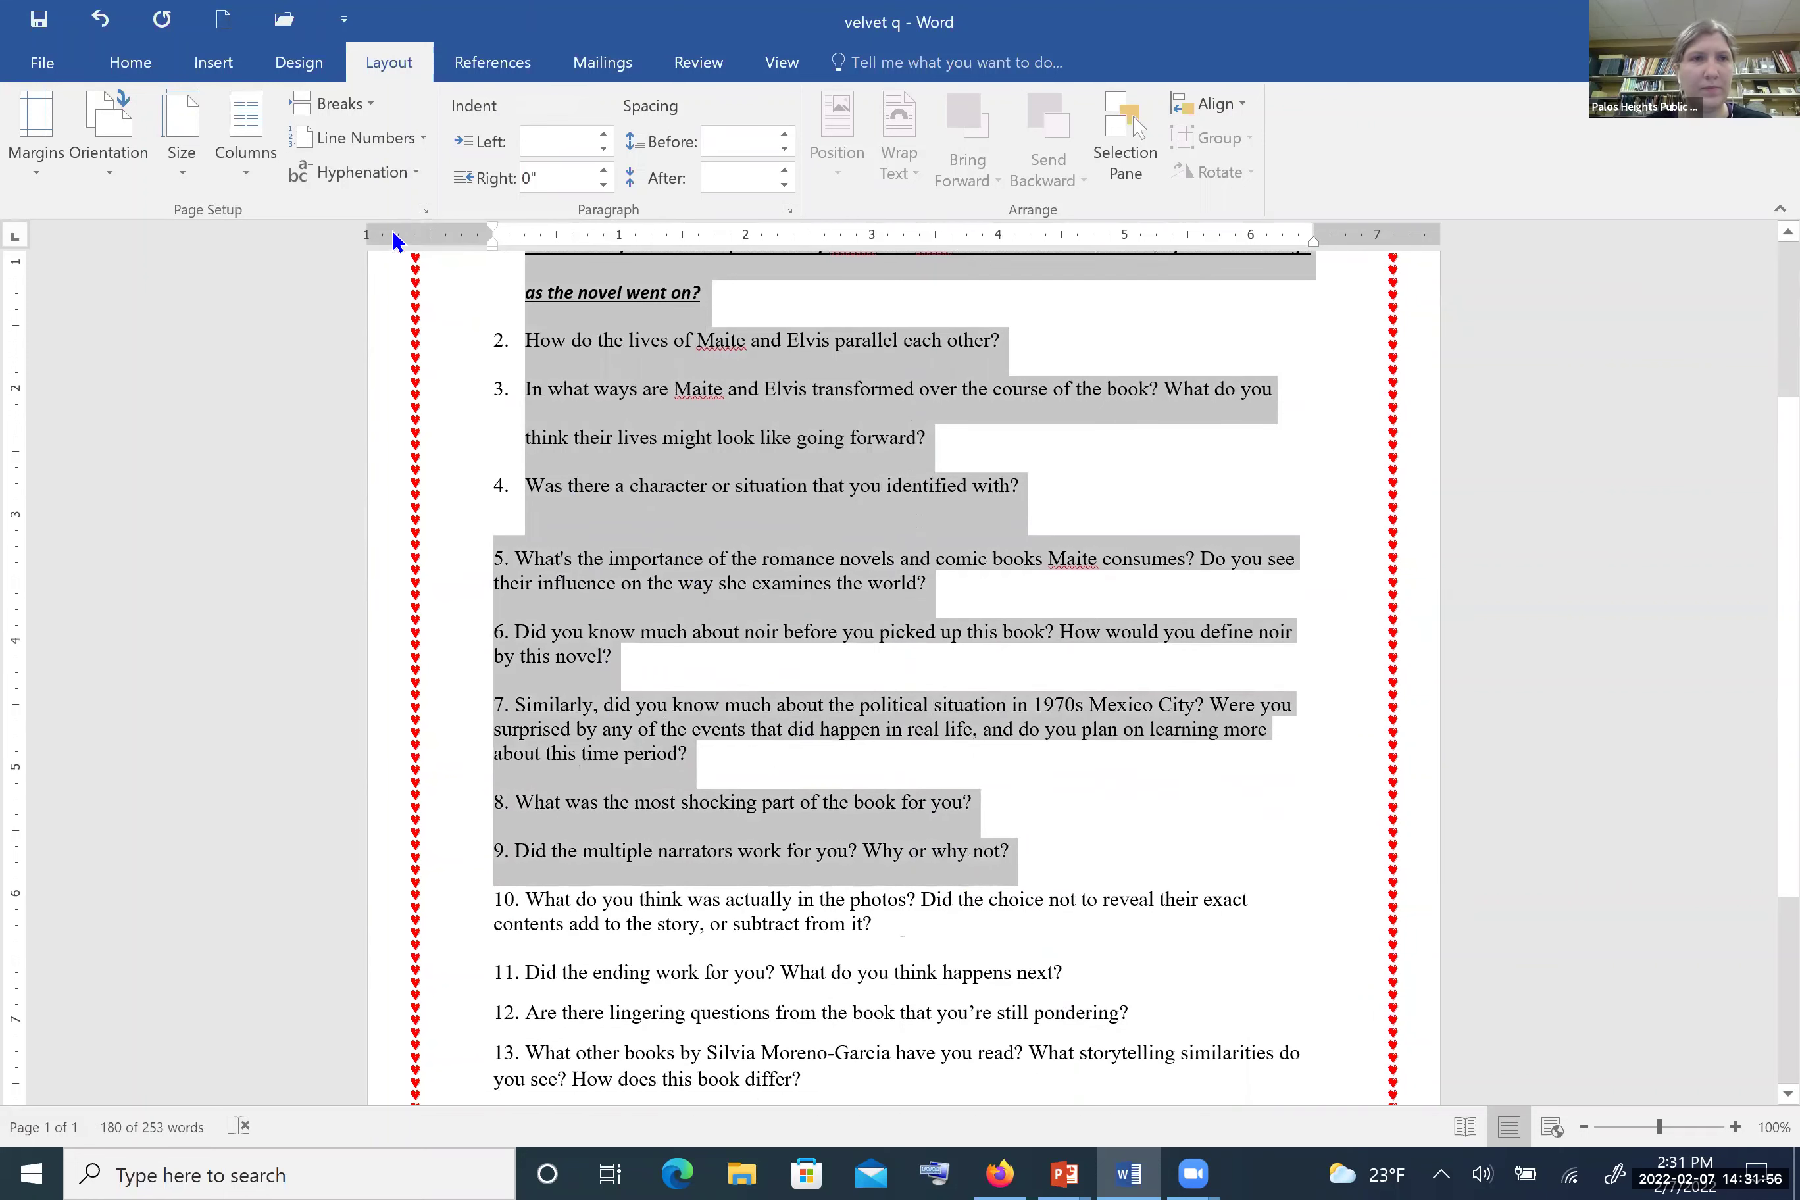
pyautogui.click(262, 135)
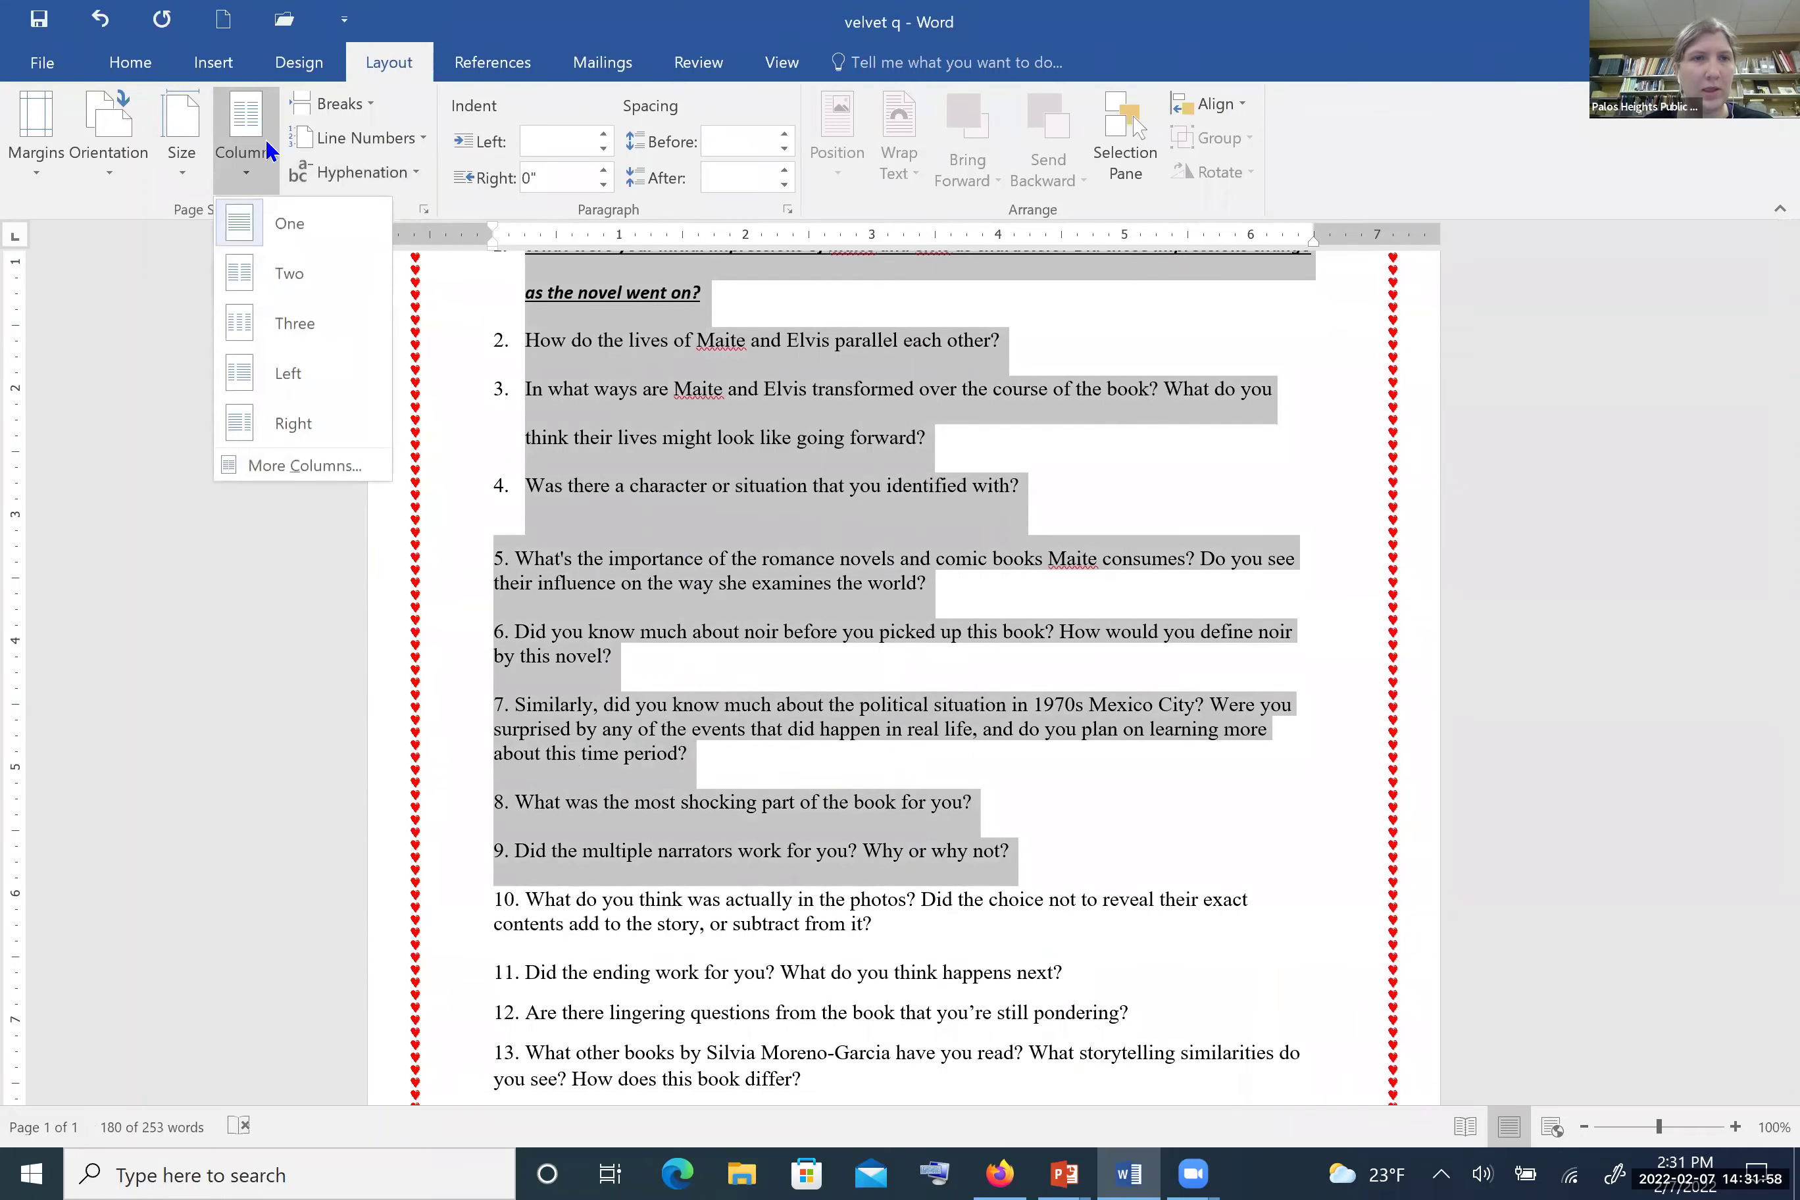
pyautogui.click(283, 271)
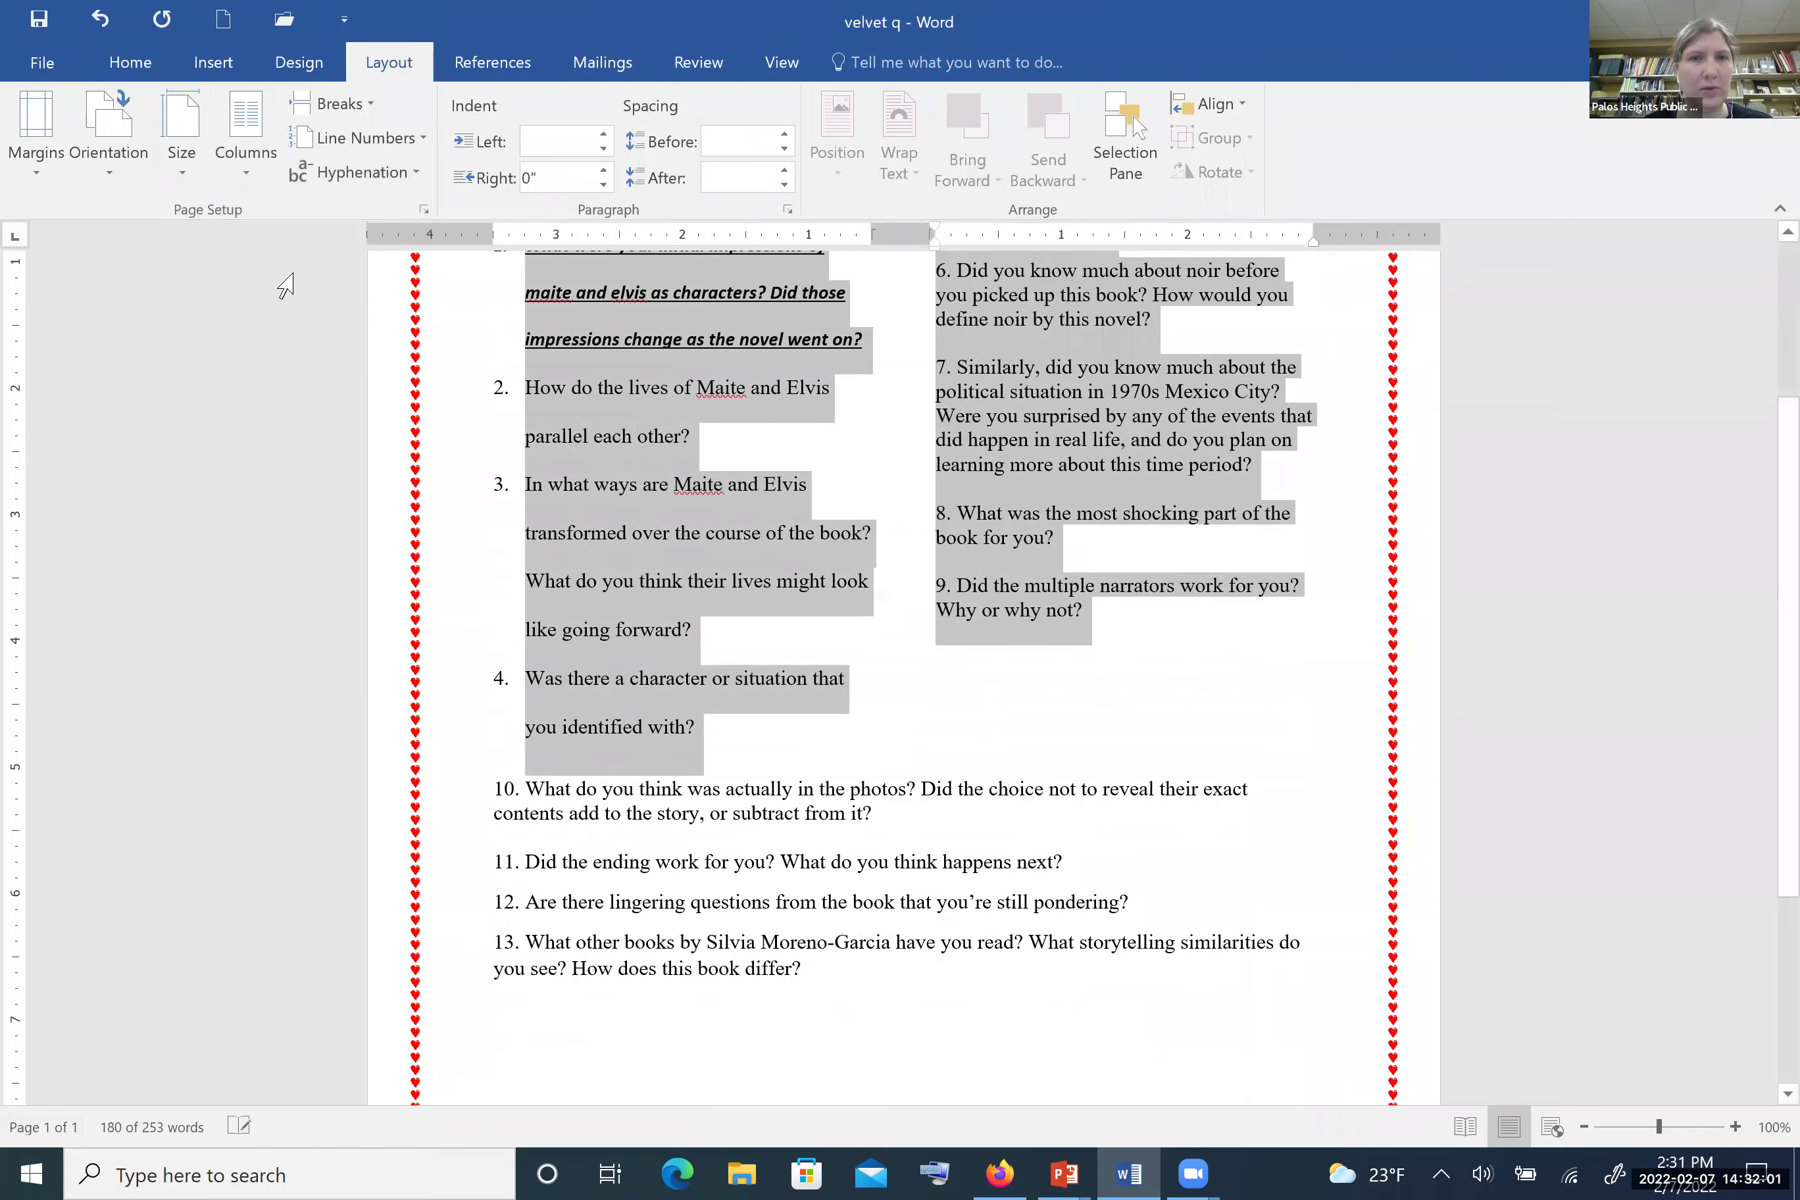
pyautogui.scroll(2, 719, 441)
pyautogui.scroll(1, 719, 445)
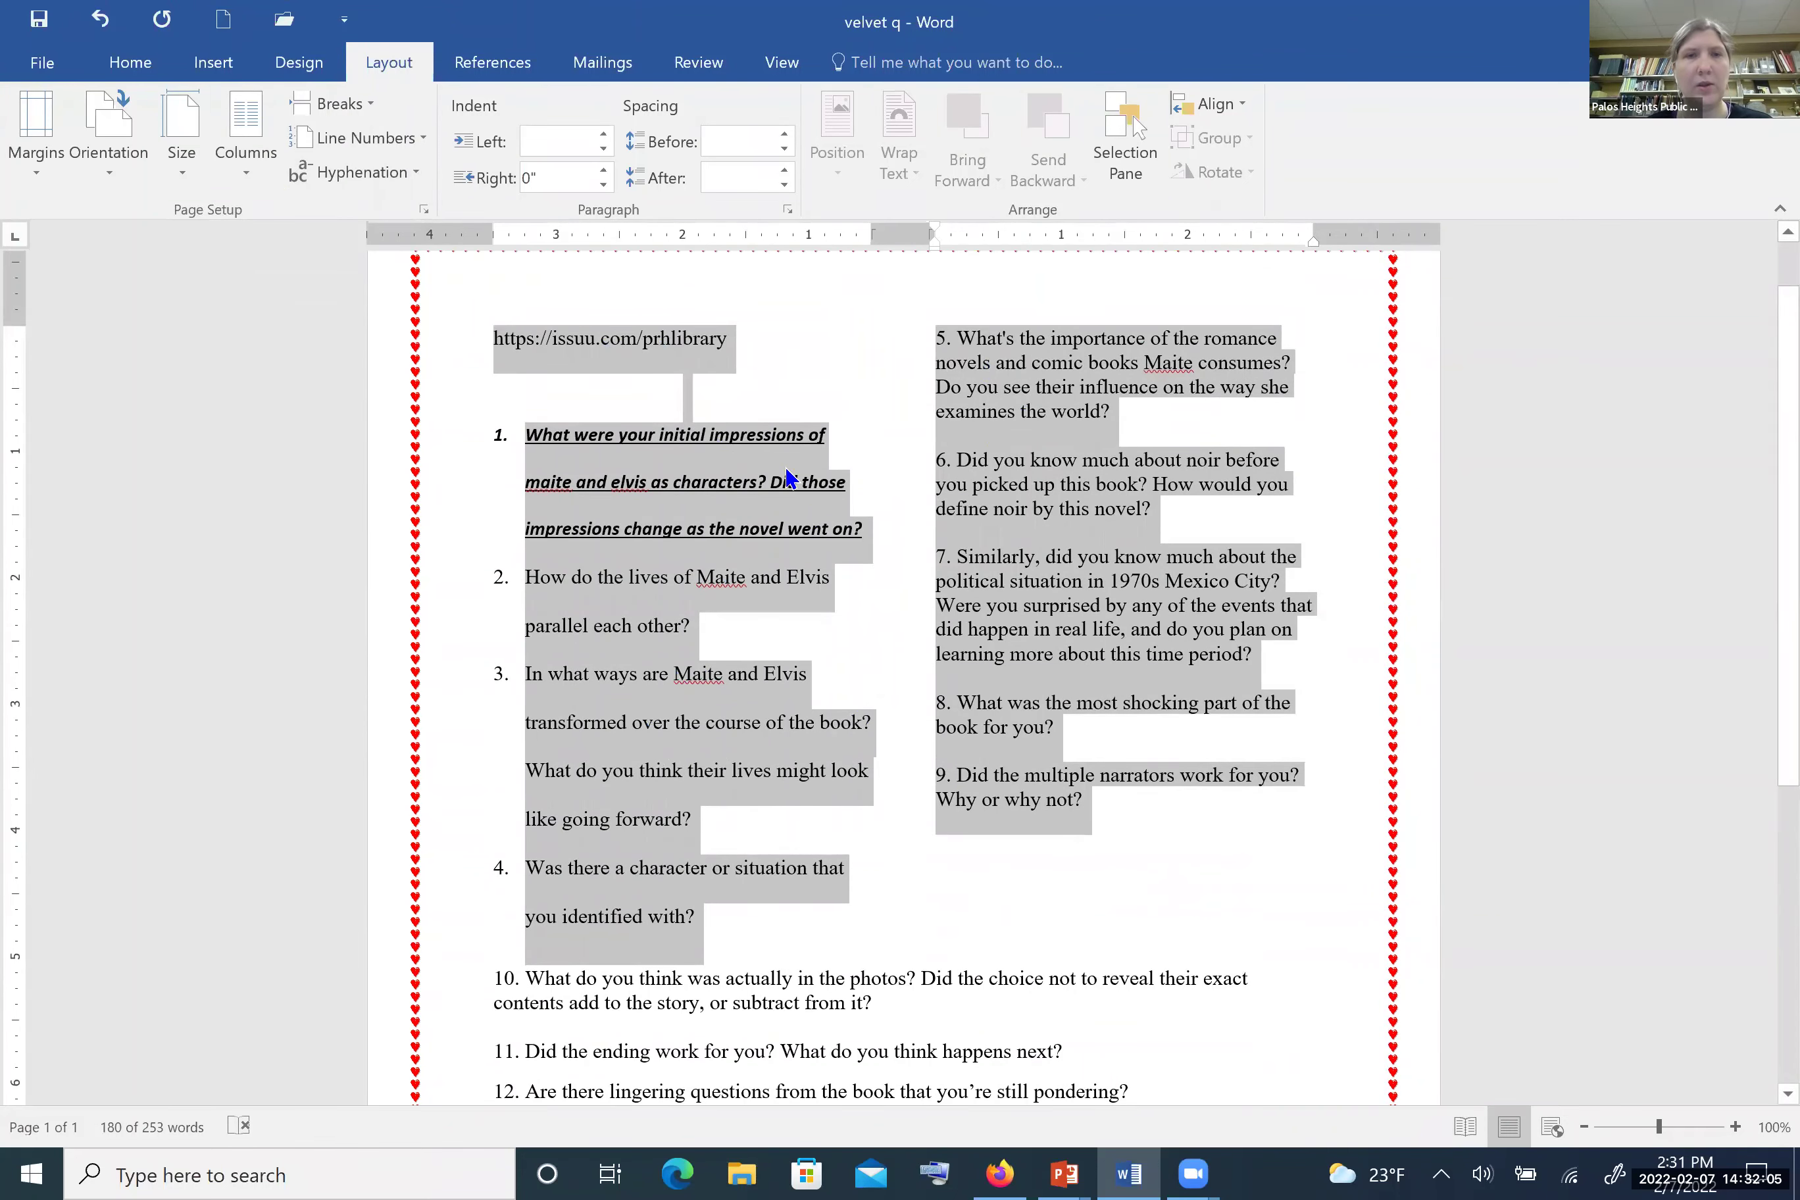
# Step: Try the Three and Left column presets on the selected text, and apply the Right preset
pyautogui.click(248, 159)
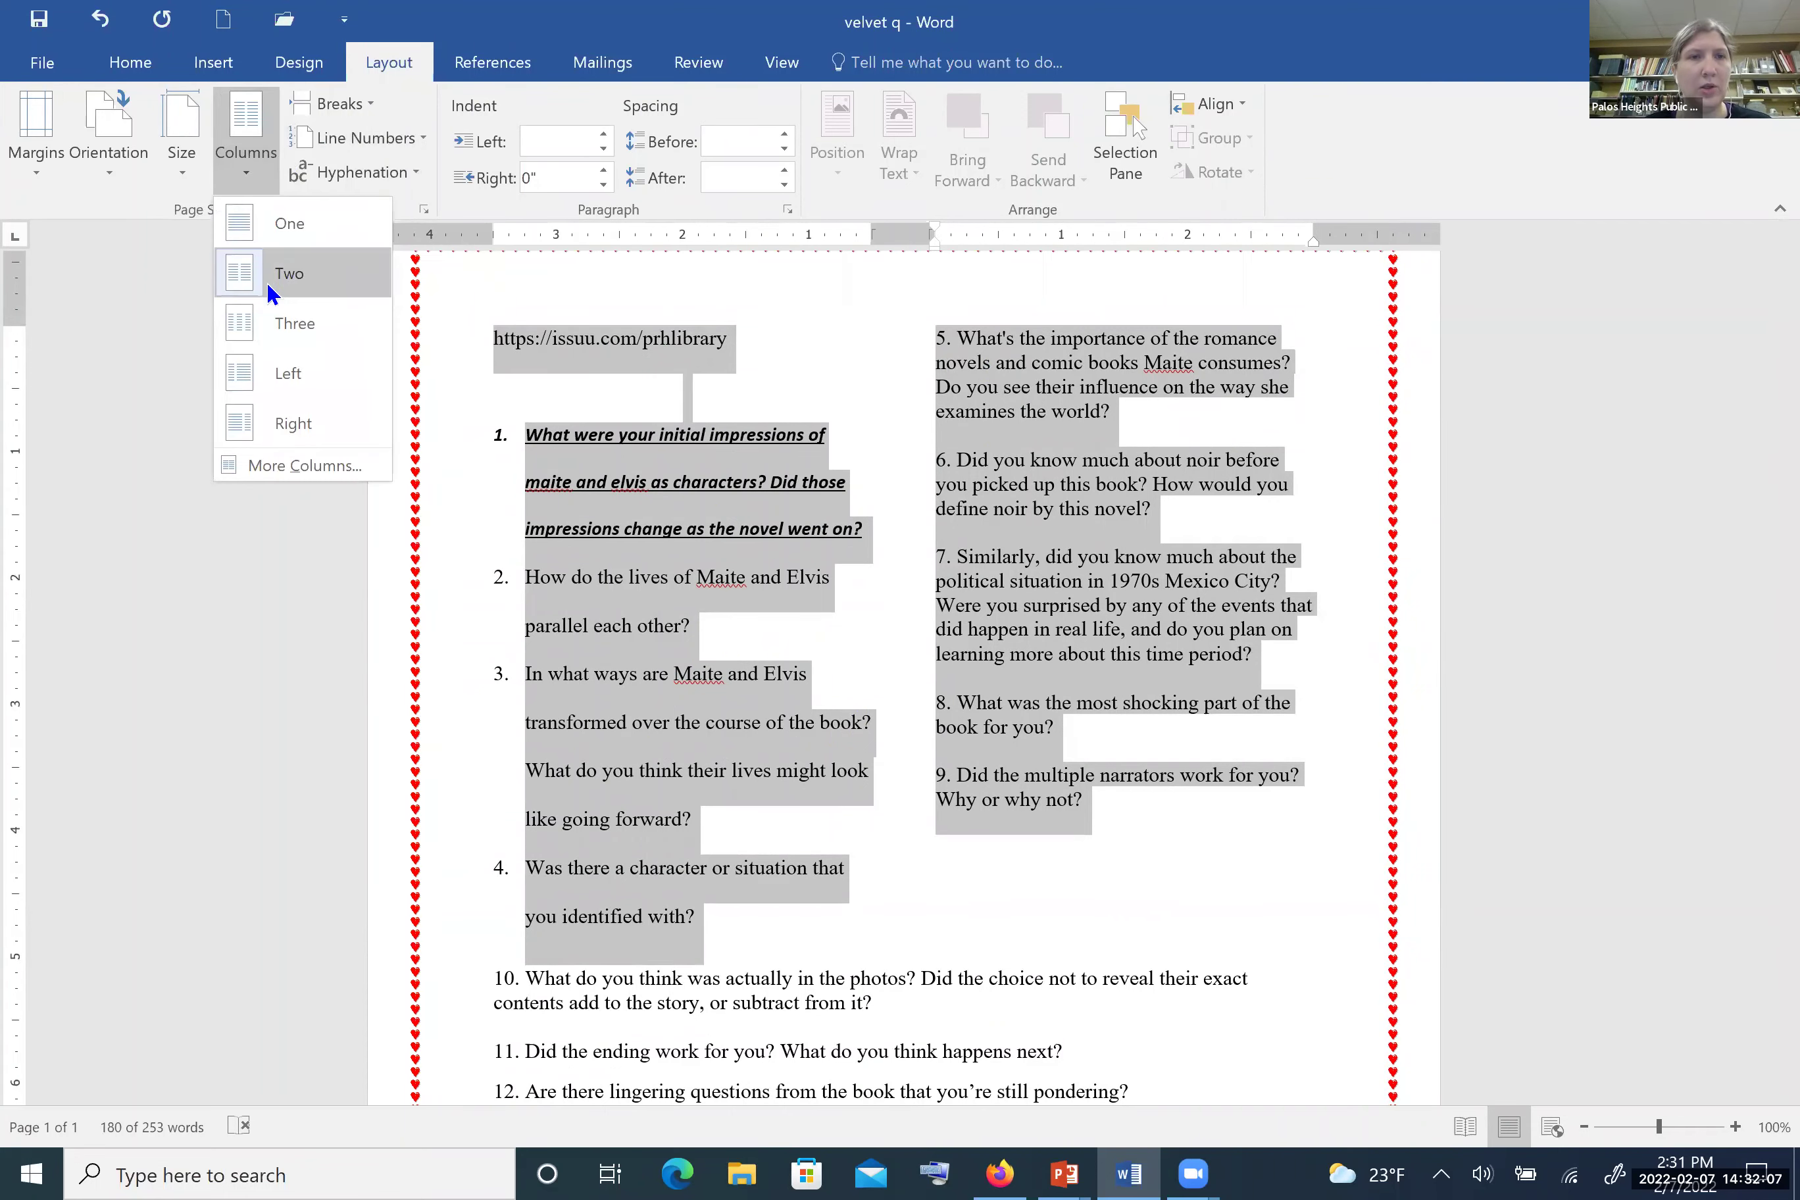
pyautogui.click(253, 312)
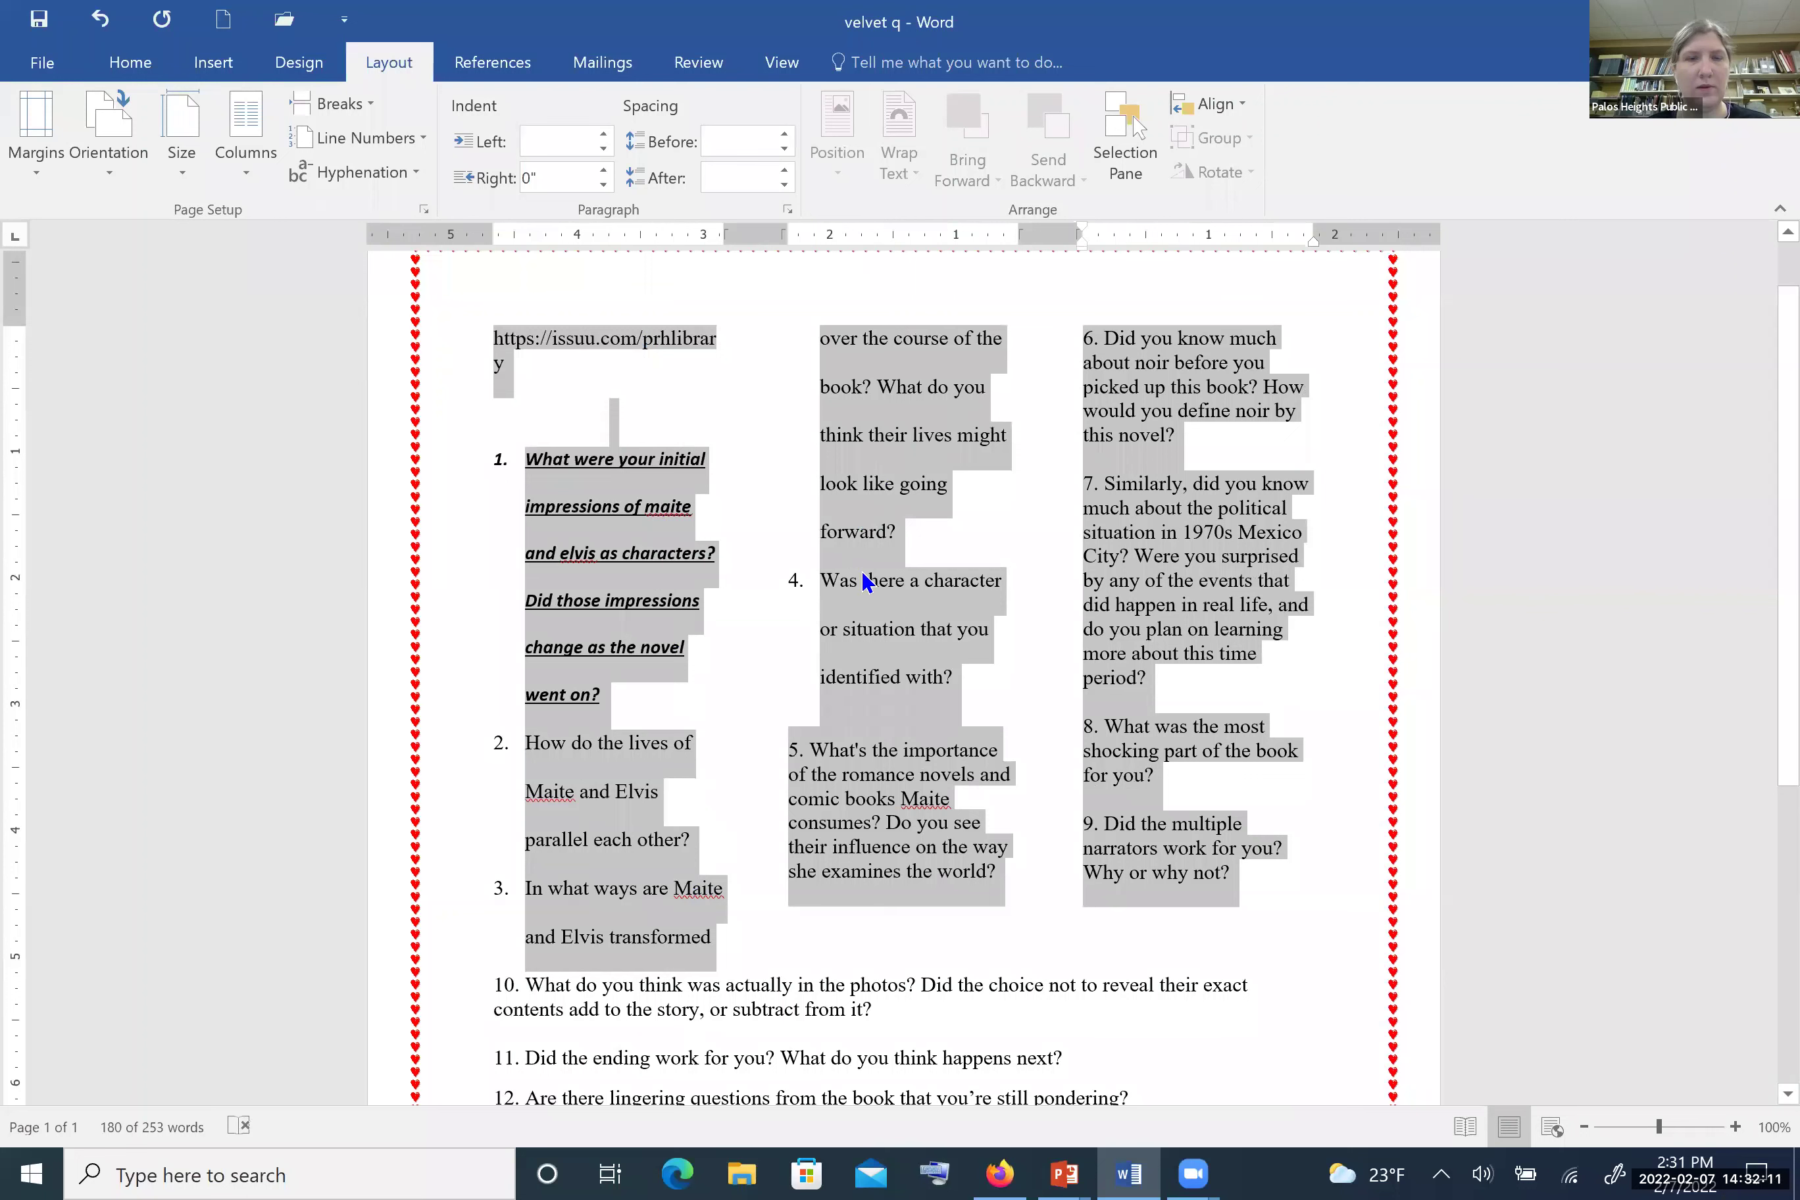
pyautogui.click(252, 159)
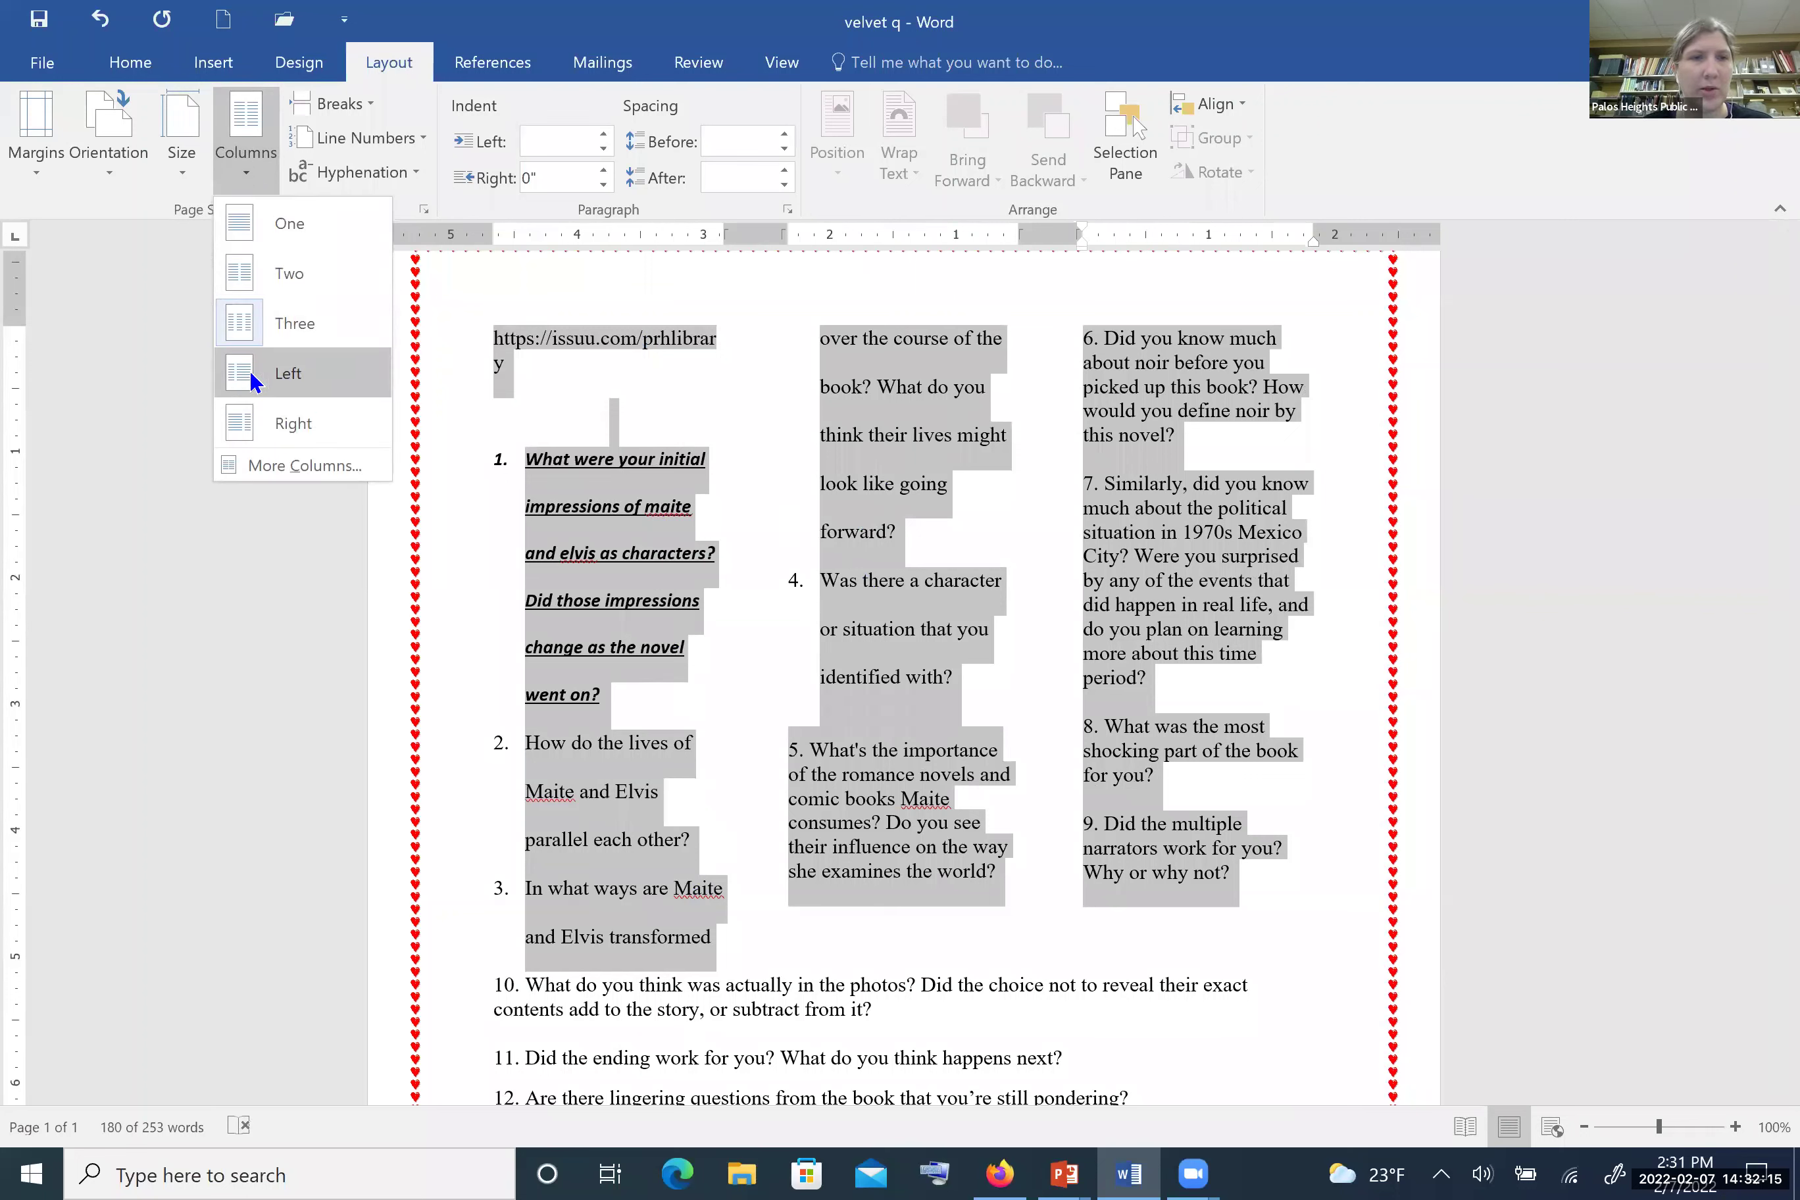
pyautogui.click(294, 375)
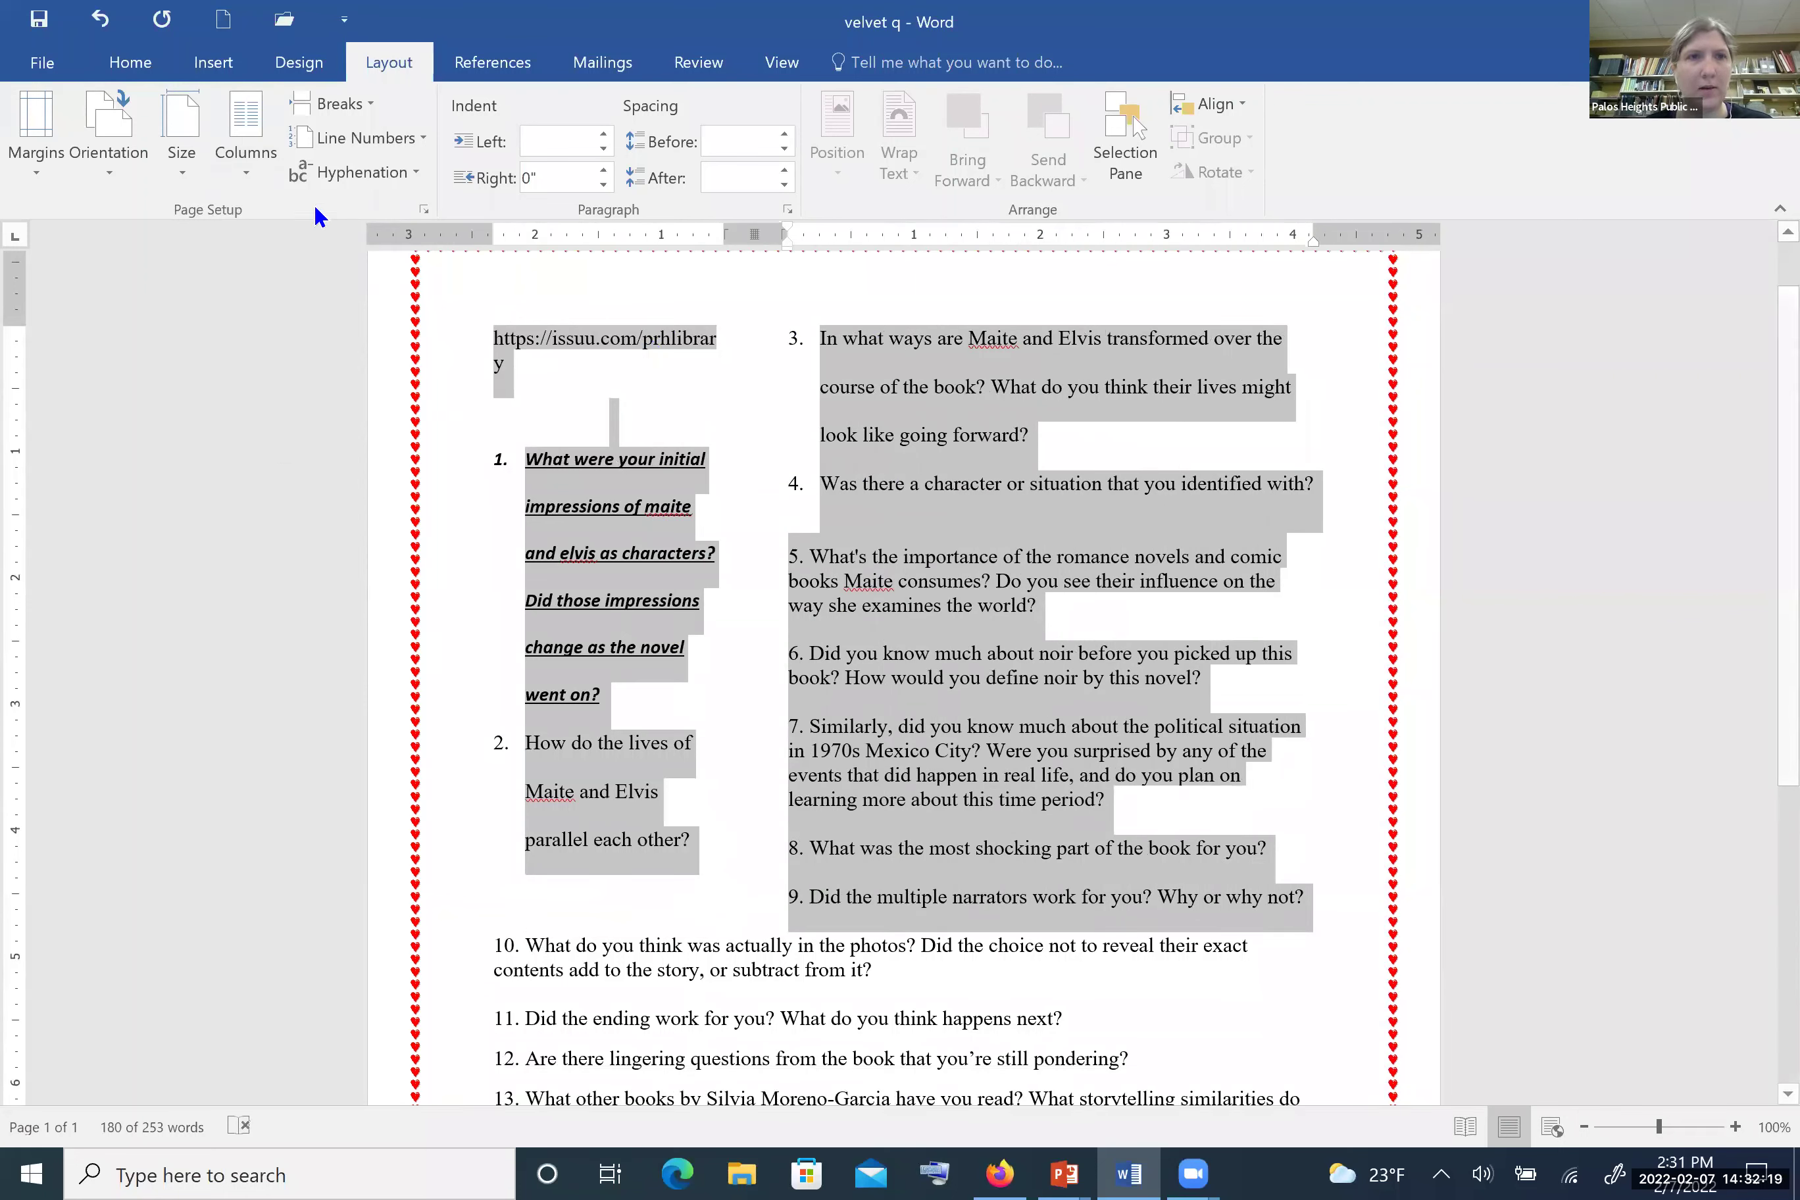
pyautogui.click(246, 180)
pyautogui.click(311, 423)
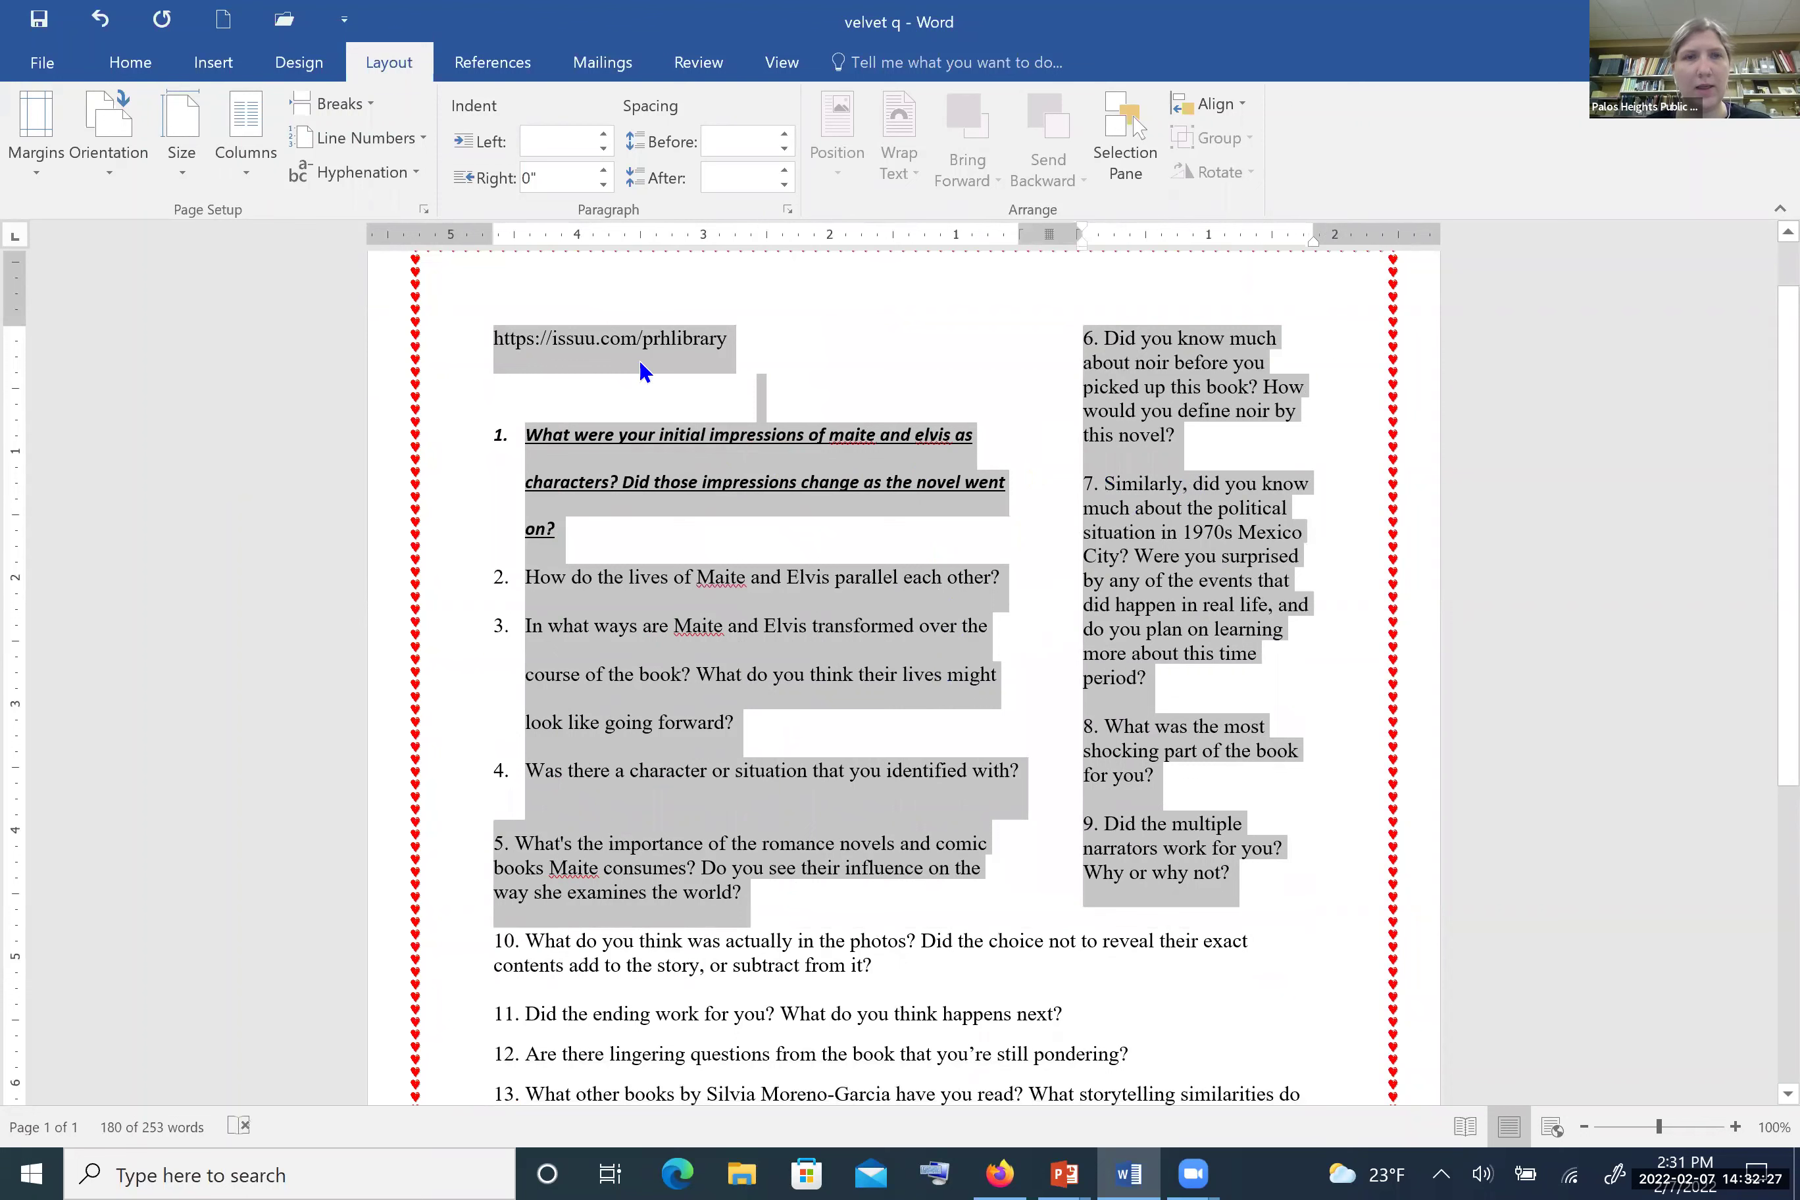
# Step: Configure a custom layout of 5 columns for the selected text with a line between the columns
pyautogui.click(245, 174)
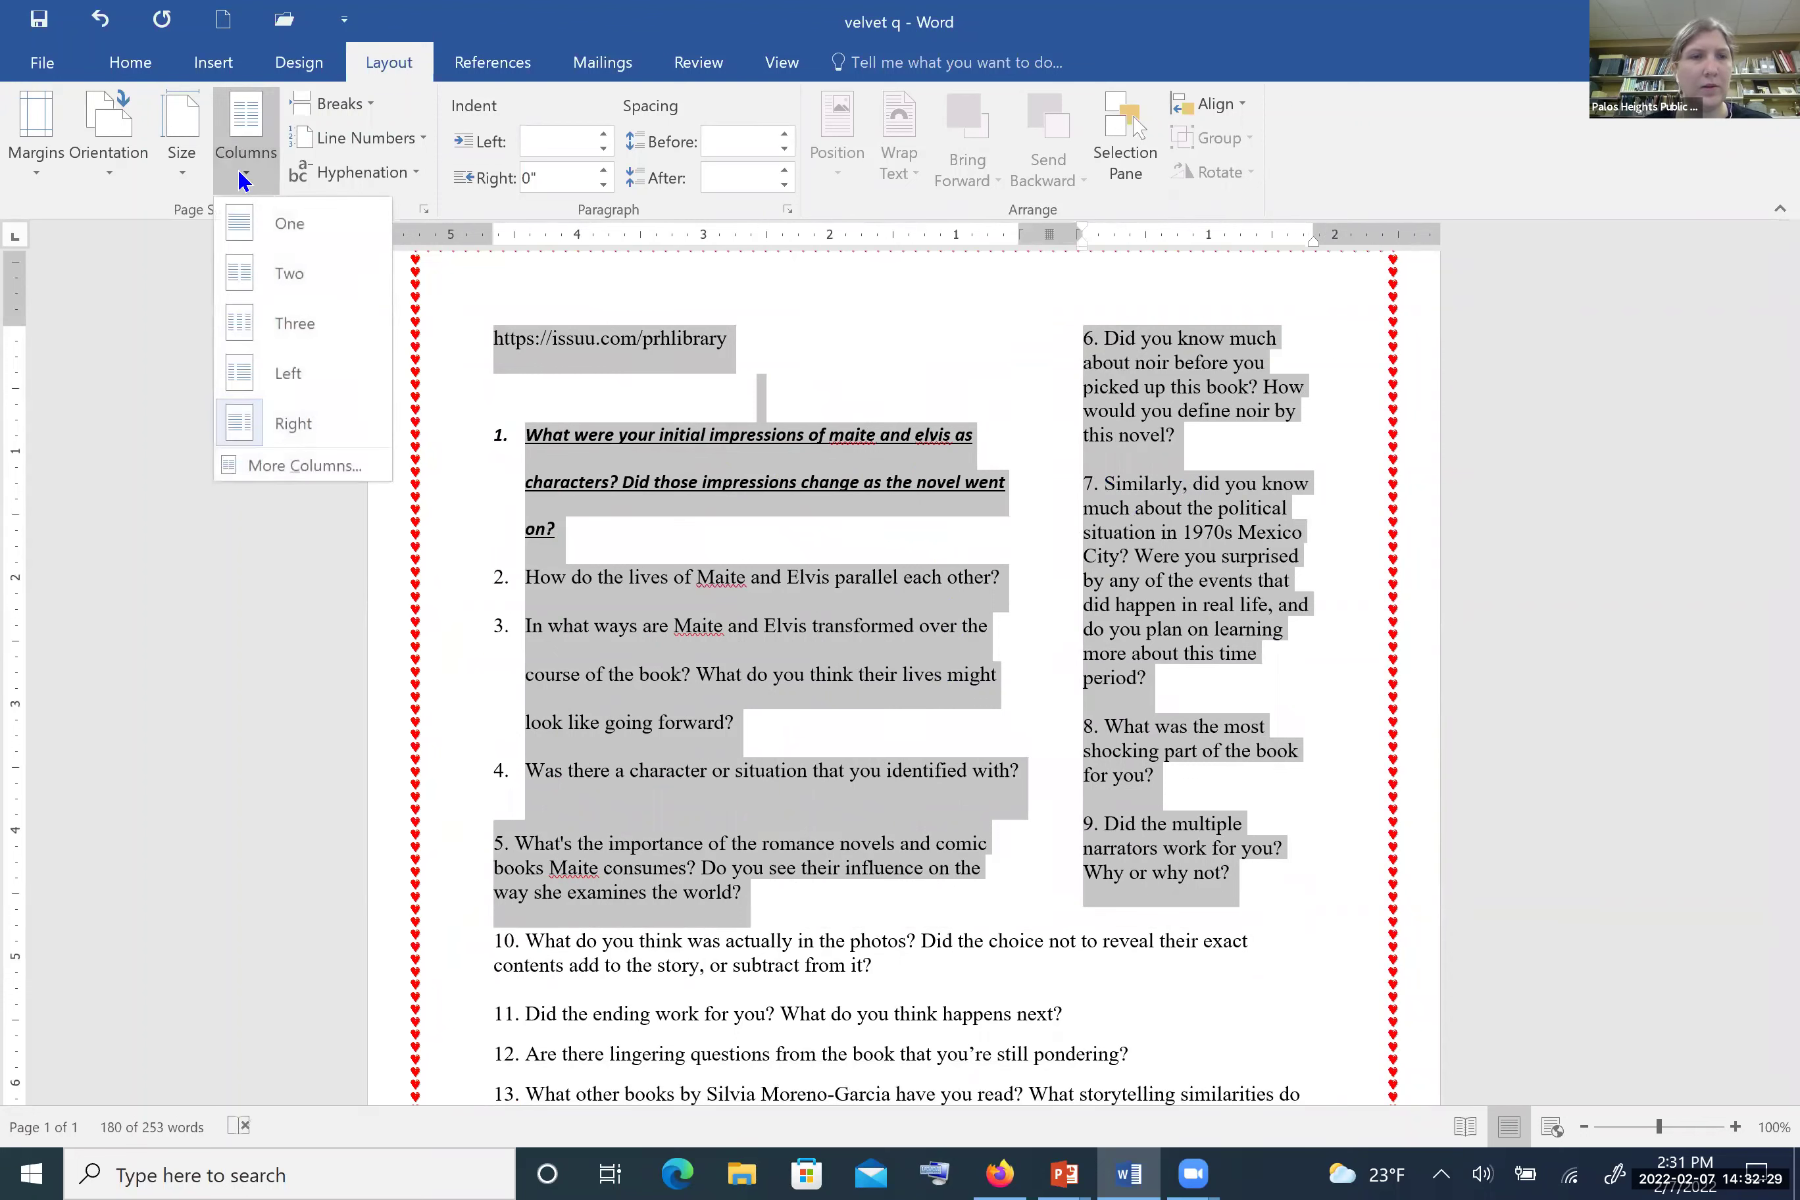
pyautogui.click(262, 464)
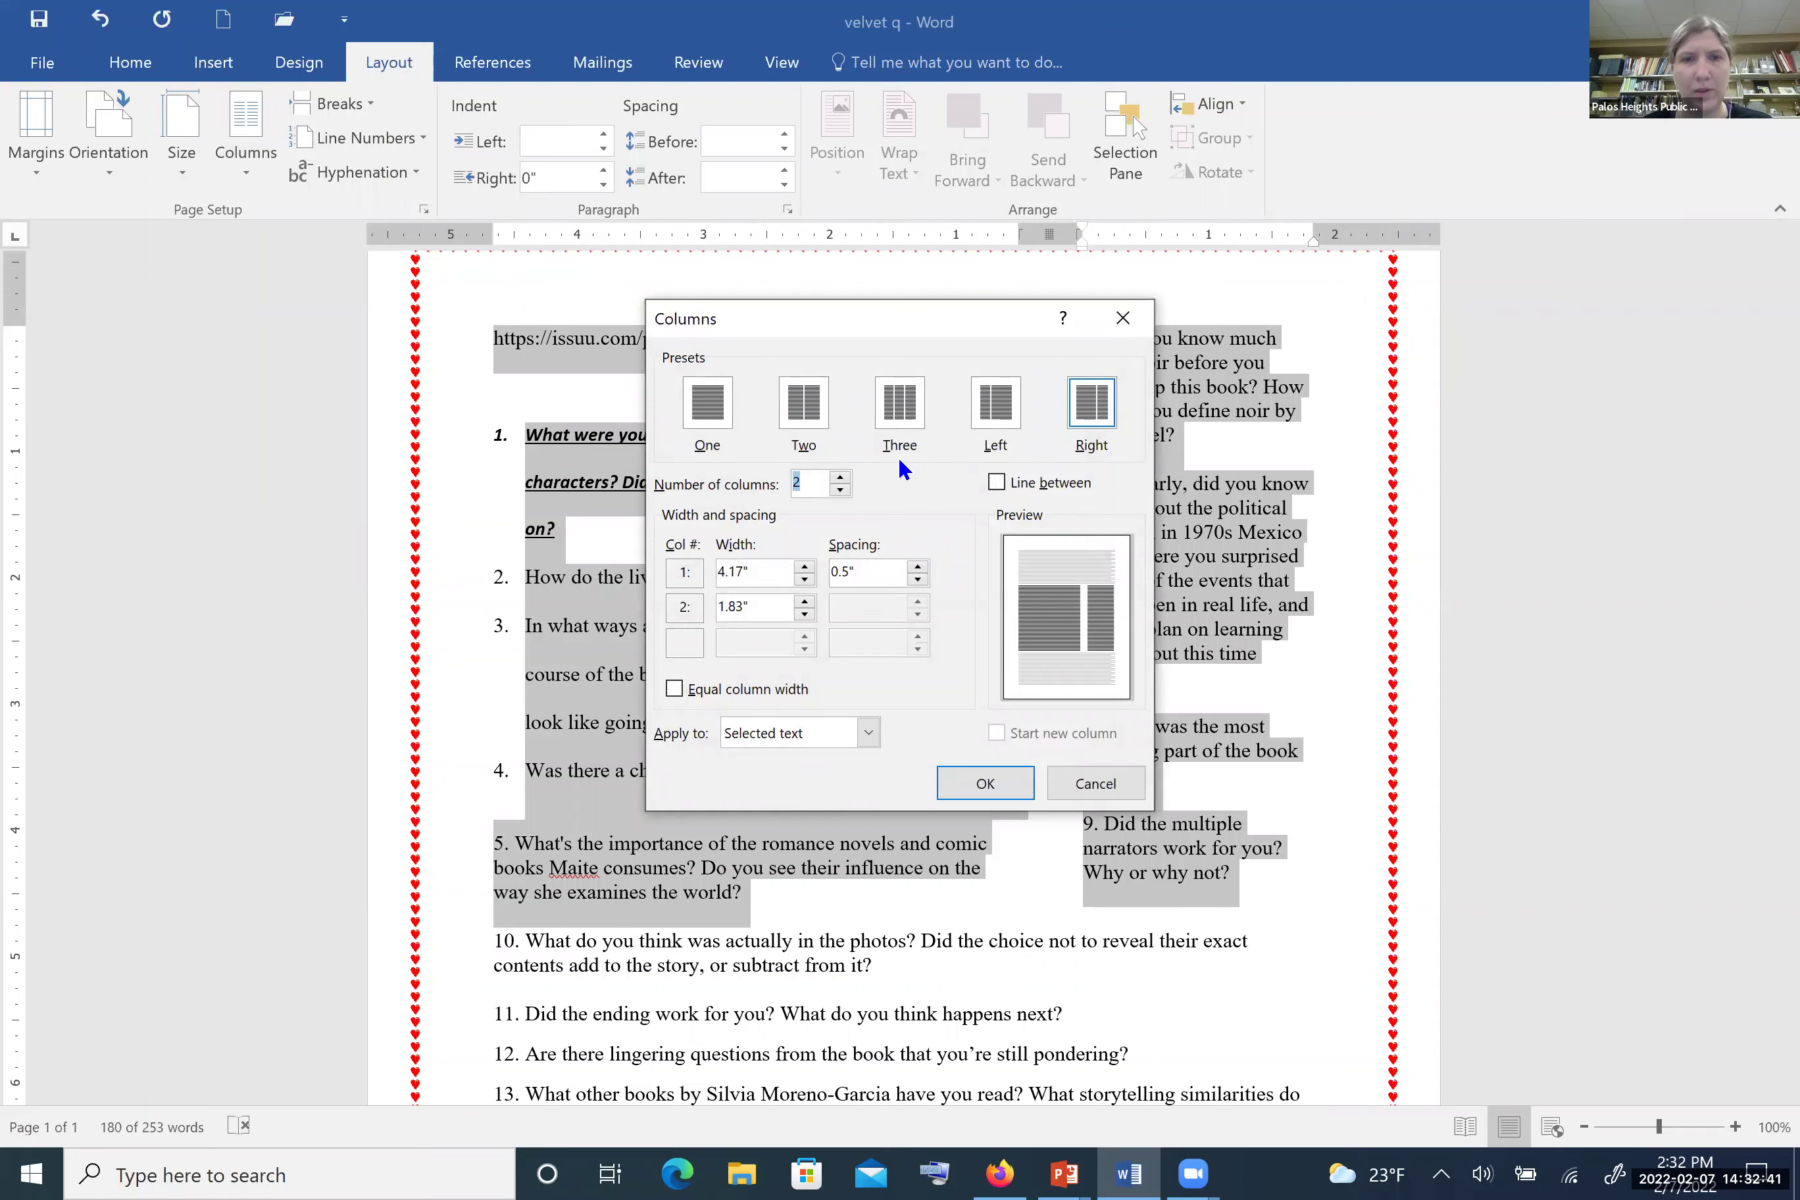
pyautogui.click(841, 478)
pyautogui.click(840, 478)
pyautogui.click(840, 478)
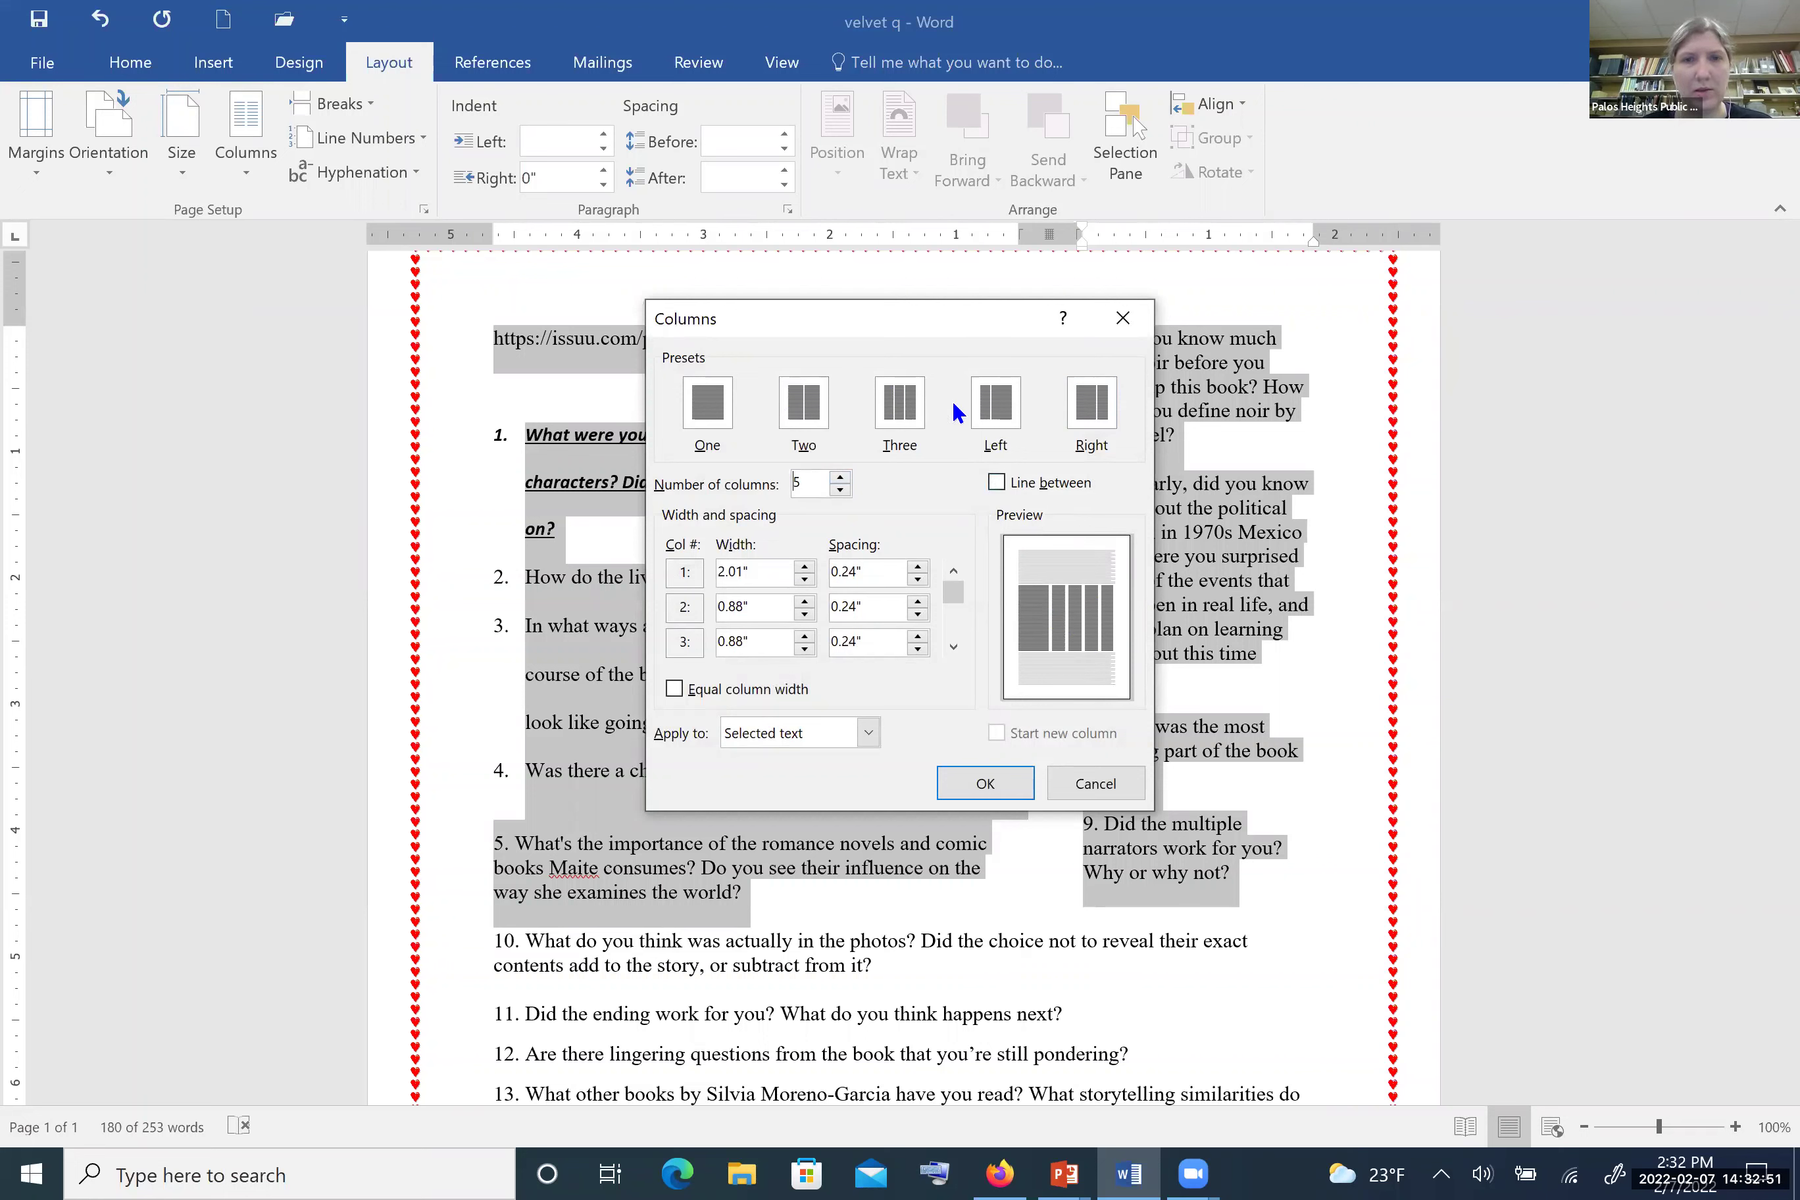
pyautogui.click(997, 483)
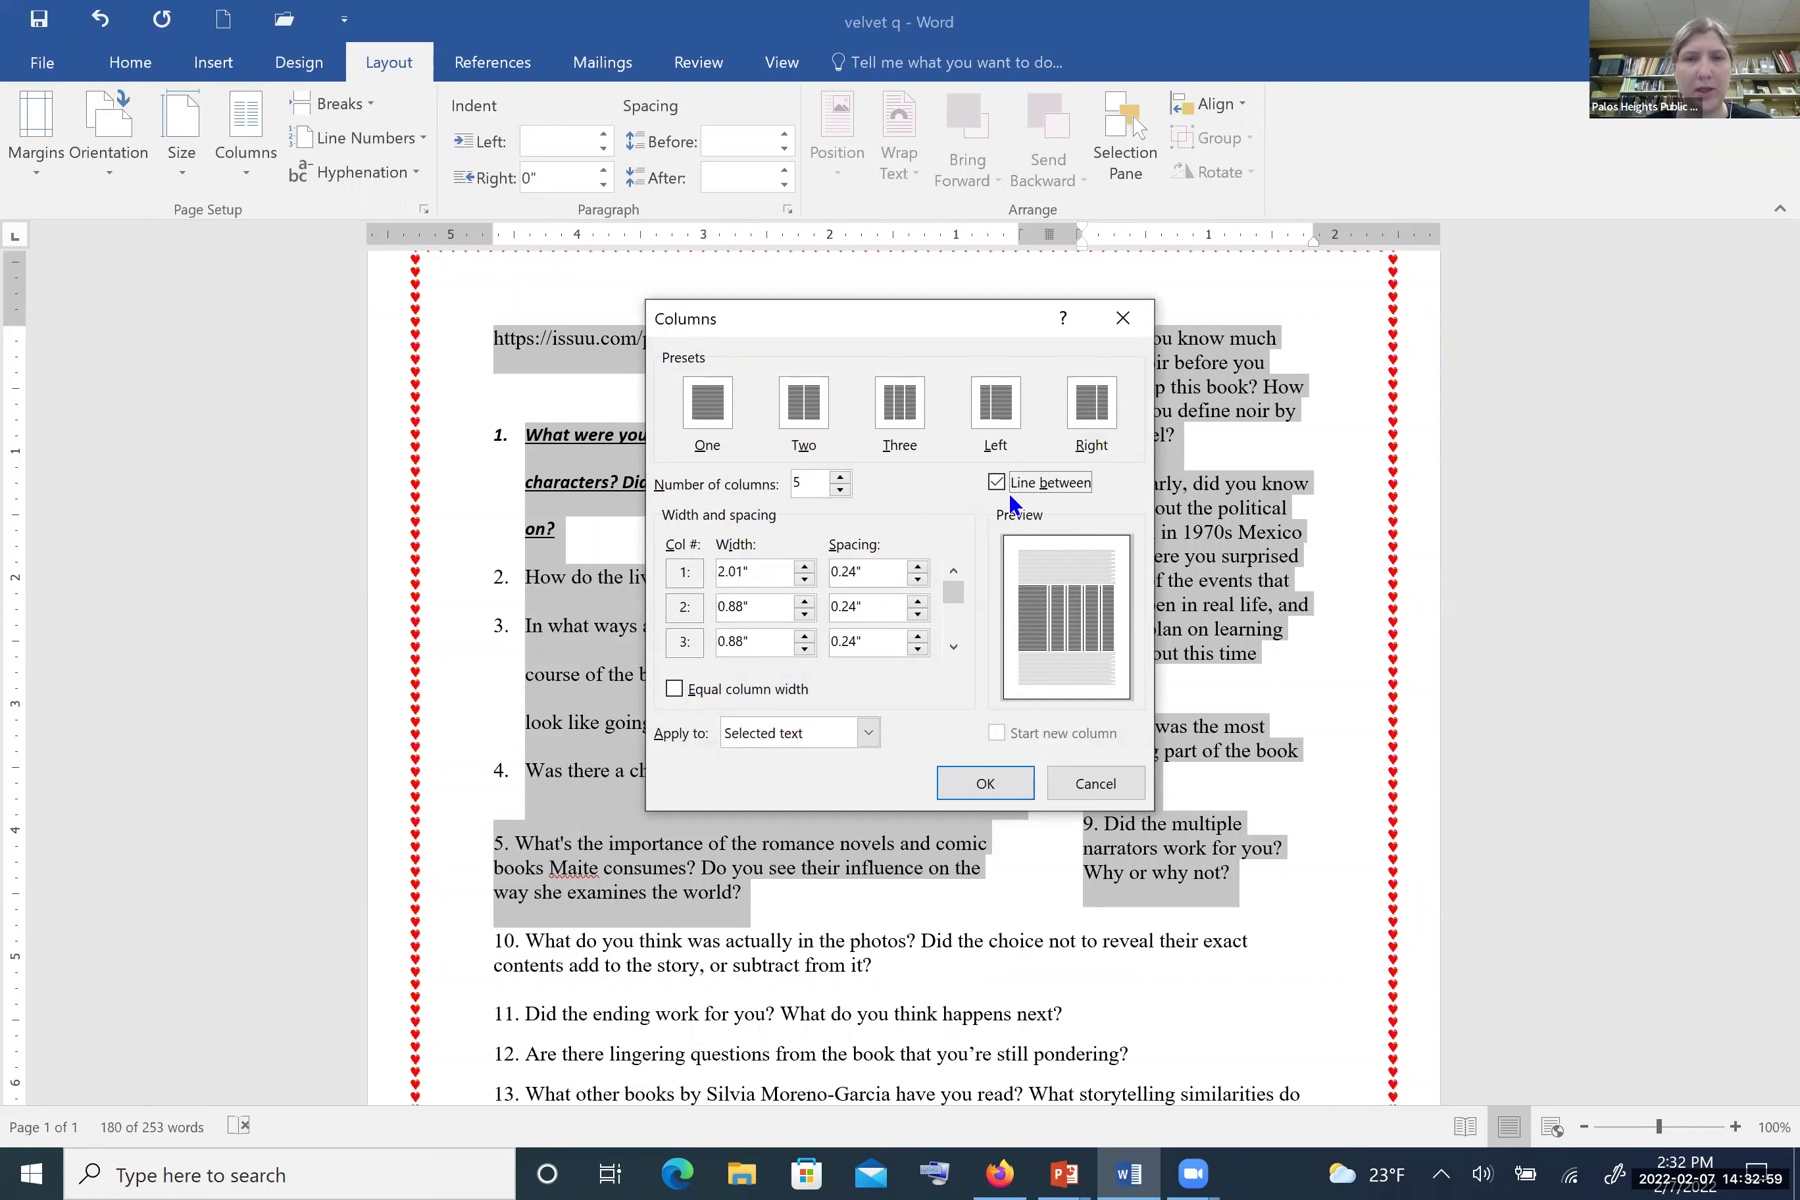
# Step: Reduce the custom layout to 3 columns and try the Three preset
pyautogui.click(842, 490)
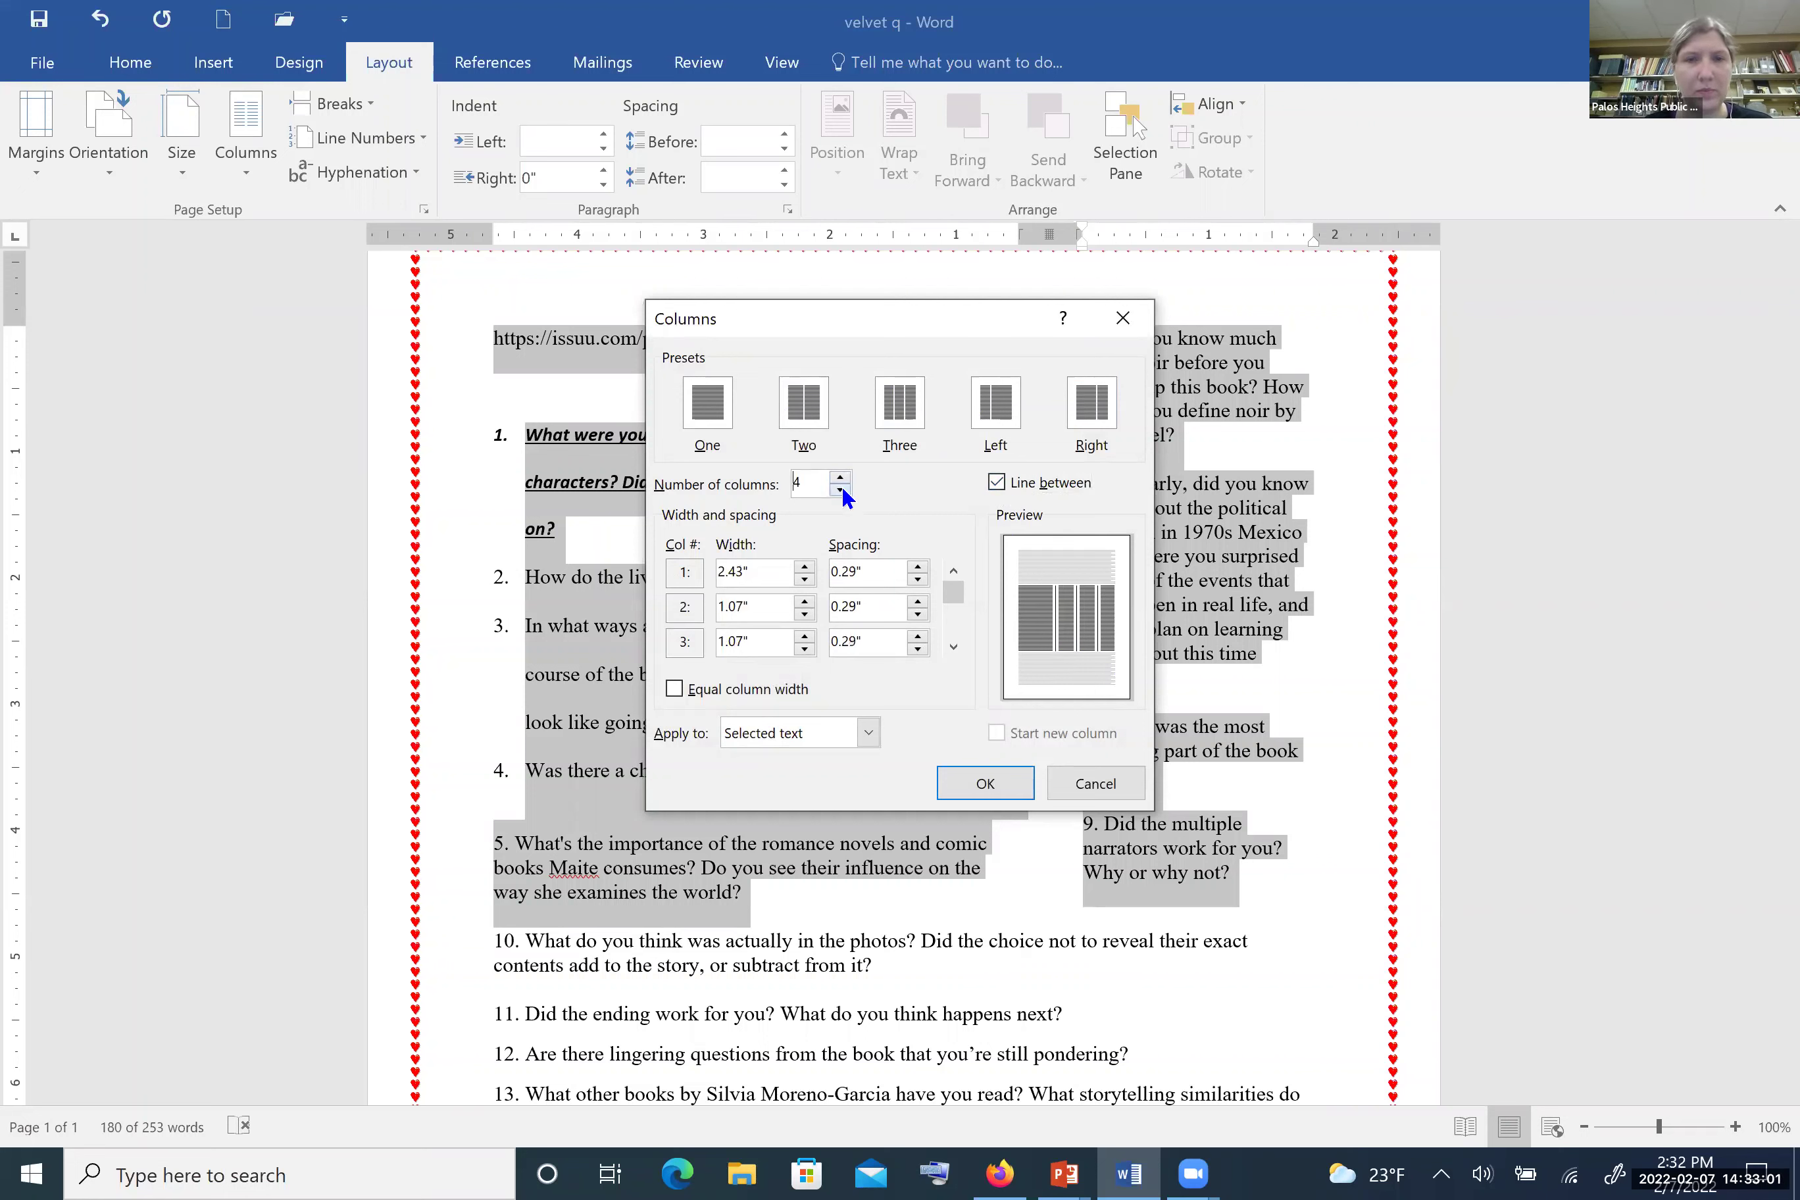
pyautogui.click(842, 489)
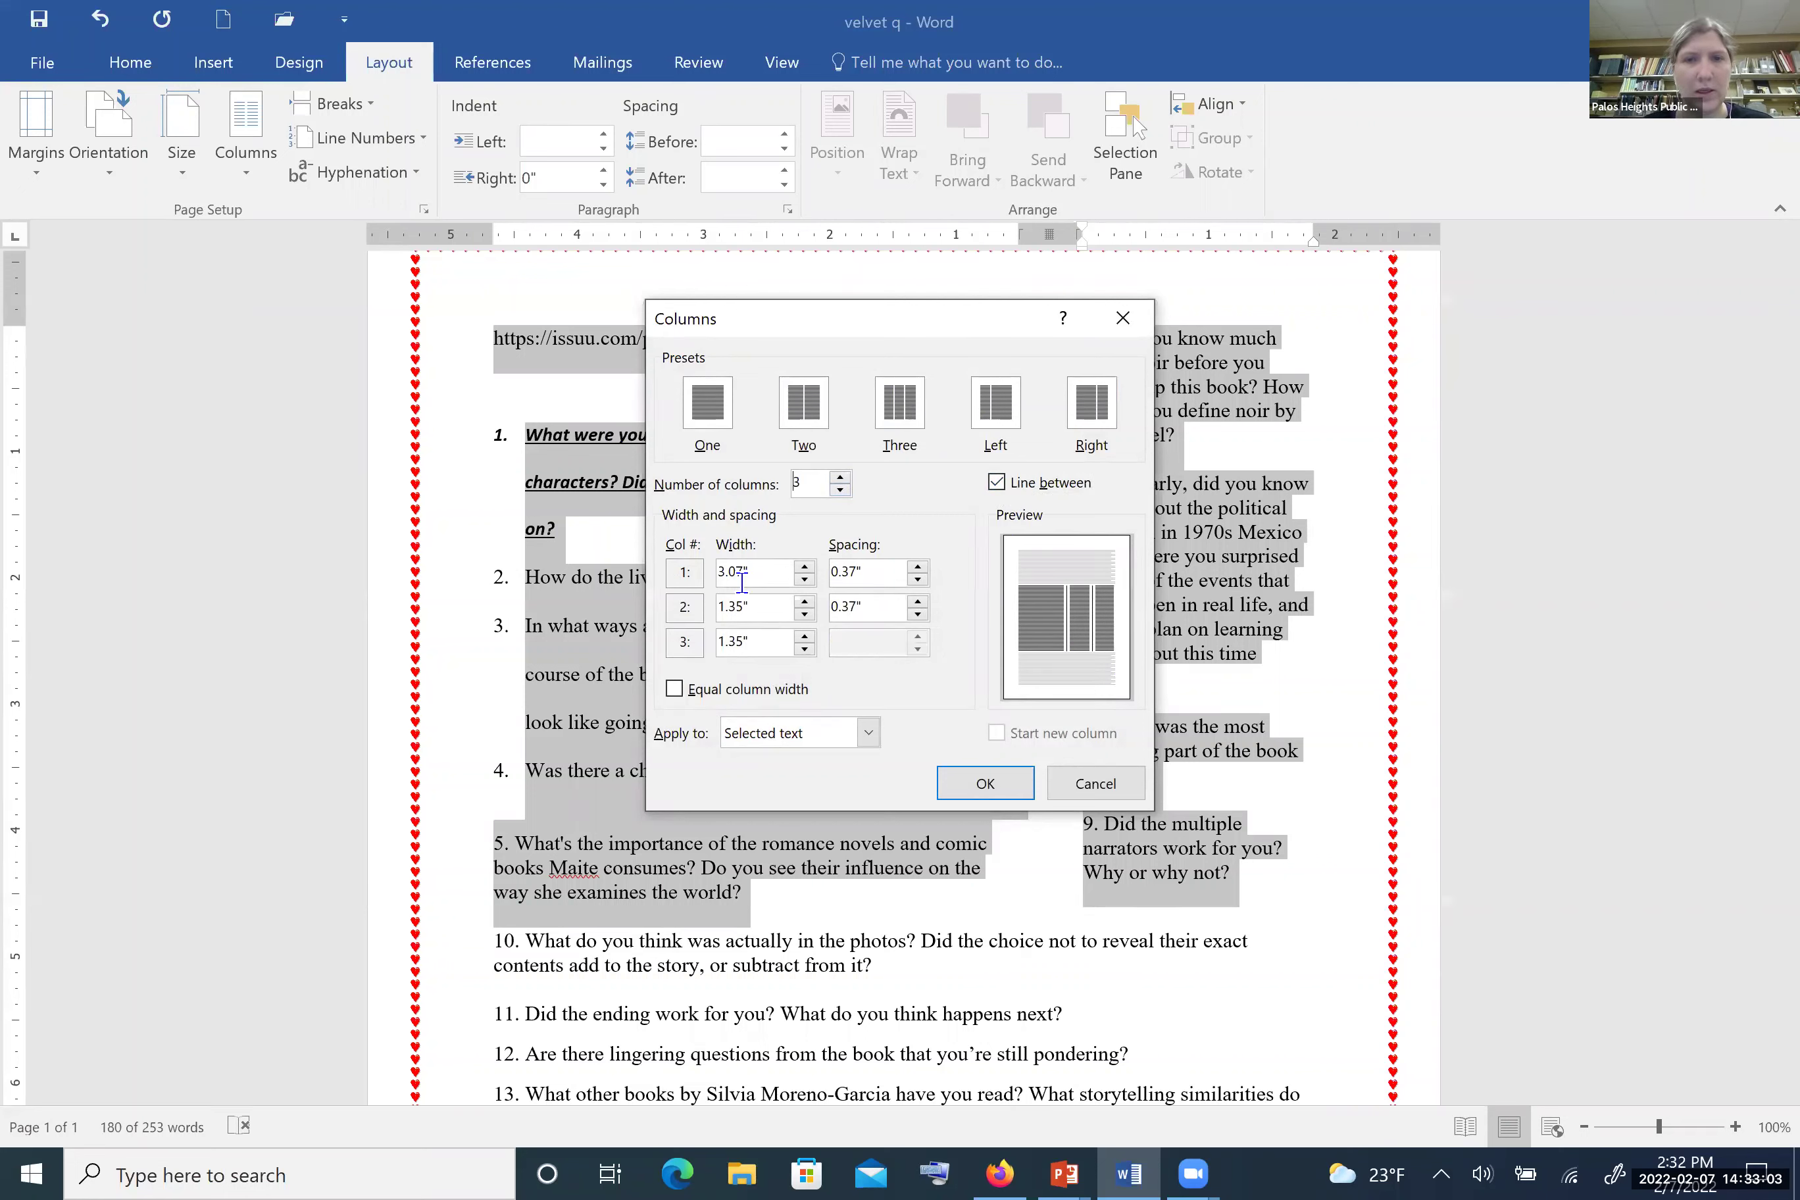
pyautogui.click(901, 410)
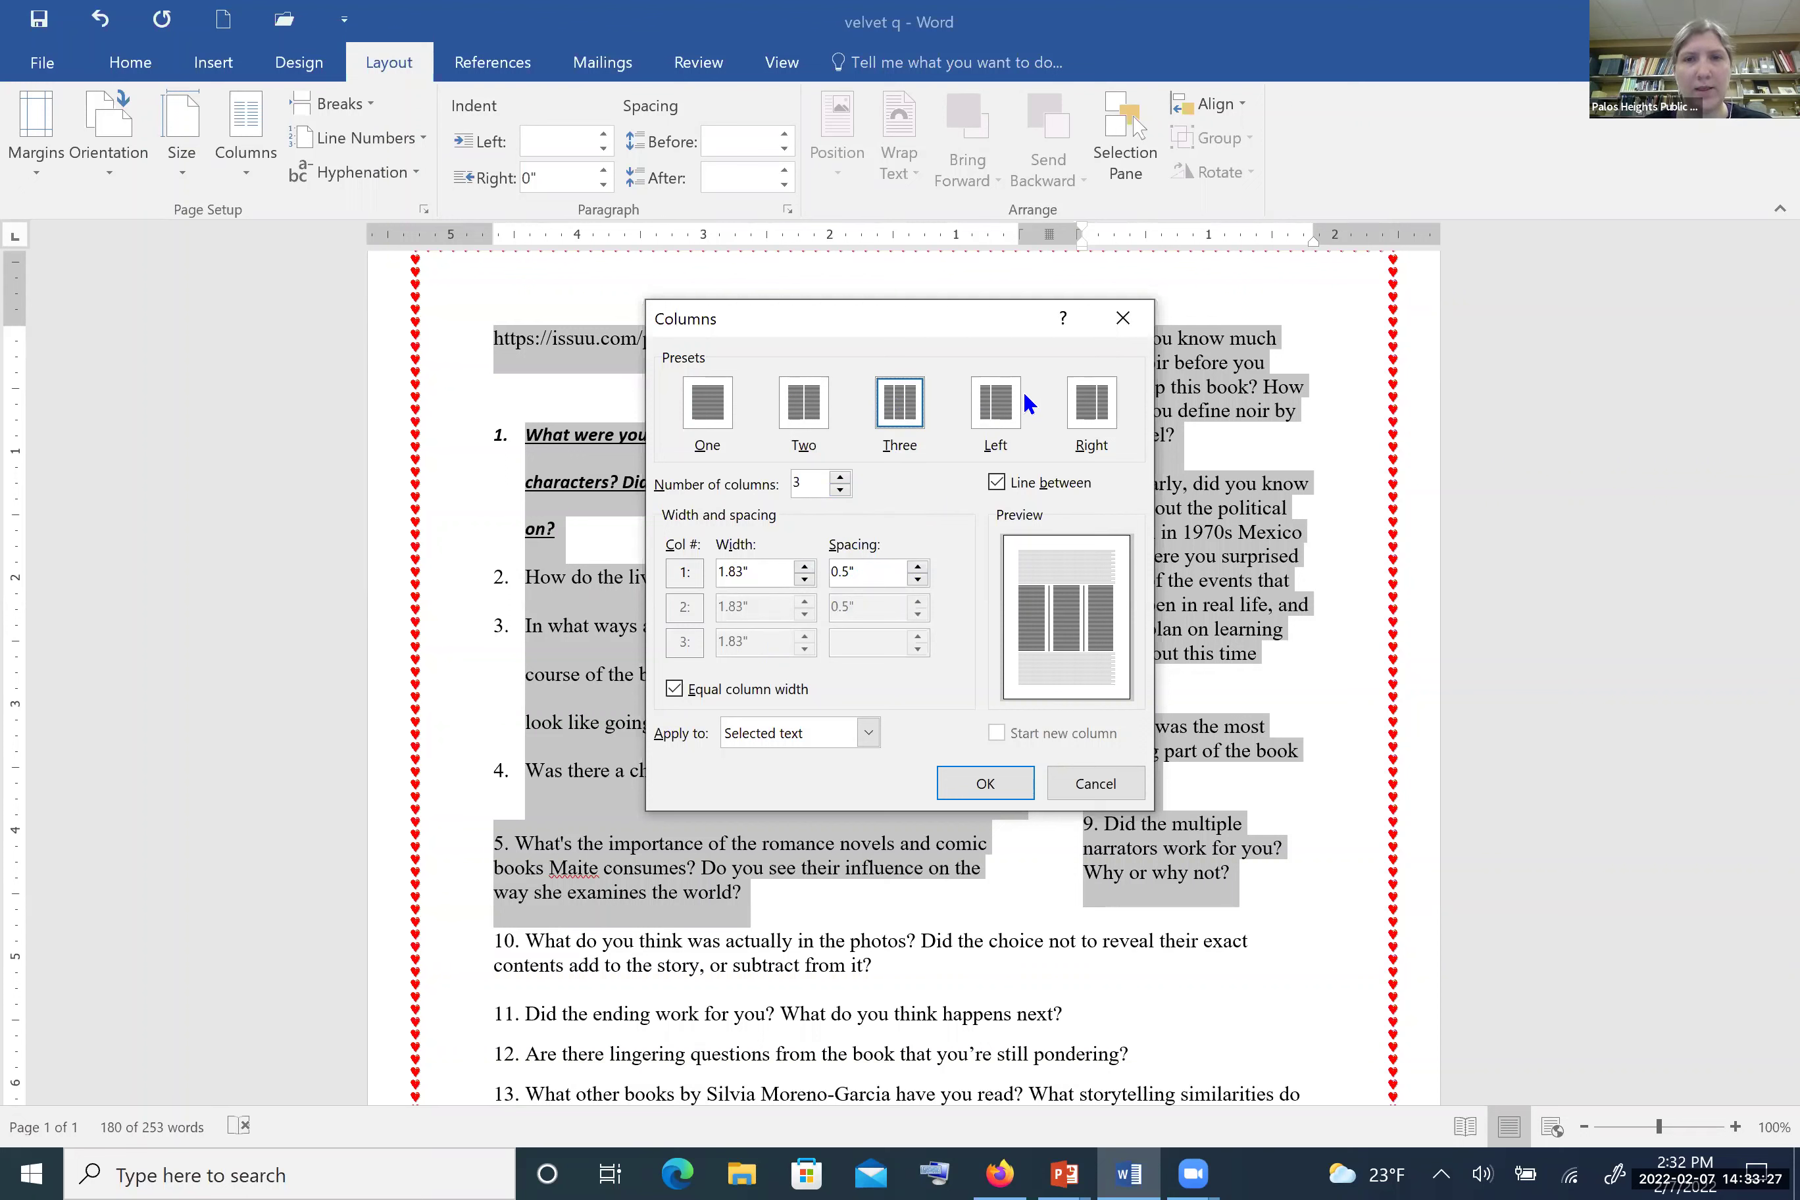
# Step: Choose the Left column preset, raise the number of columns to 3, and make the column widths equal
pyautogui.click(1005, 404)
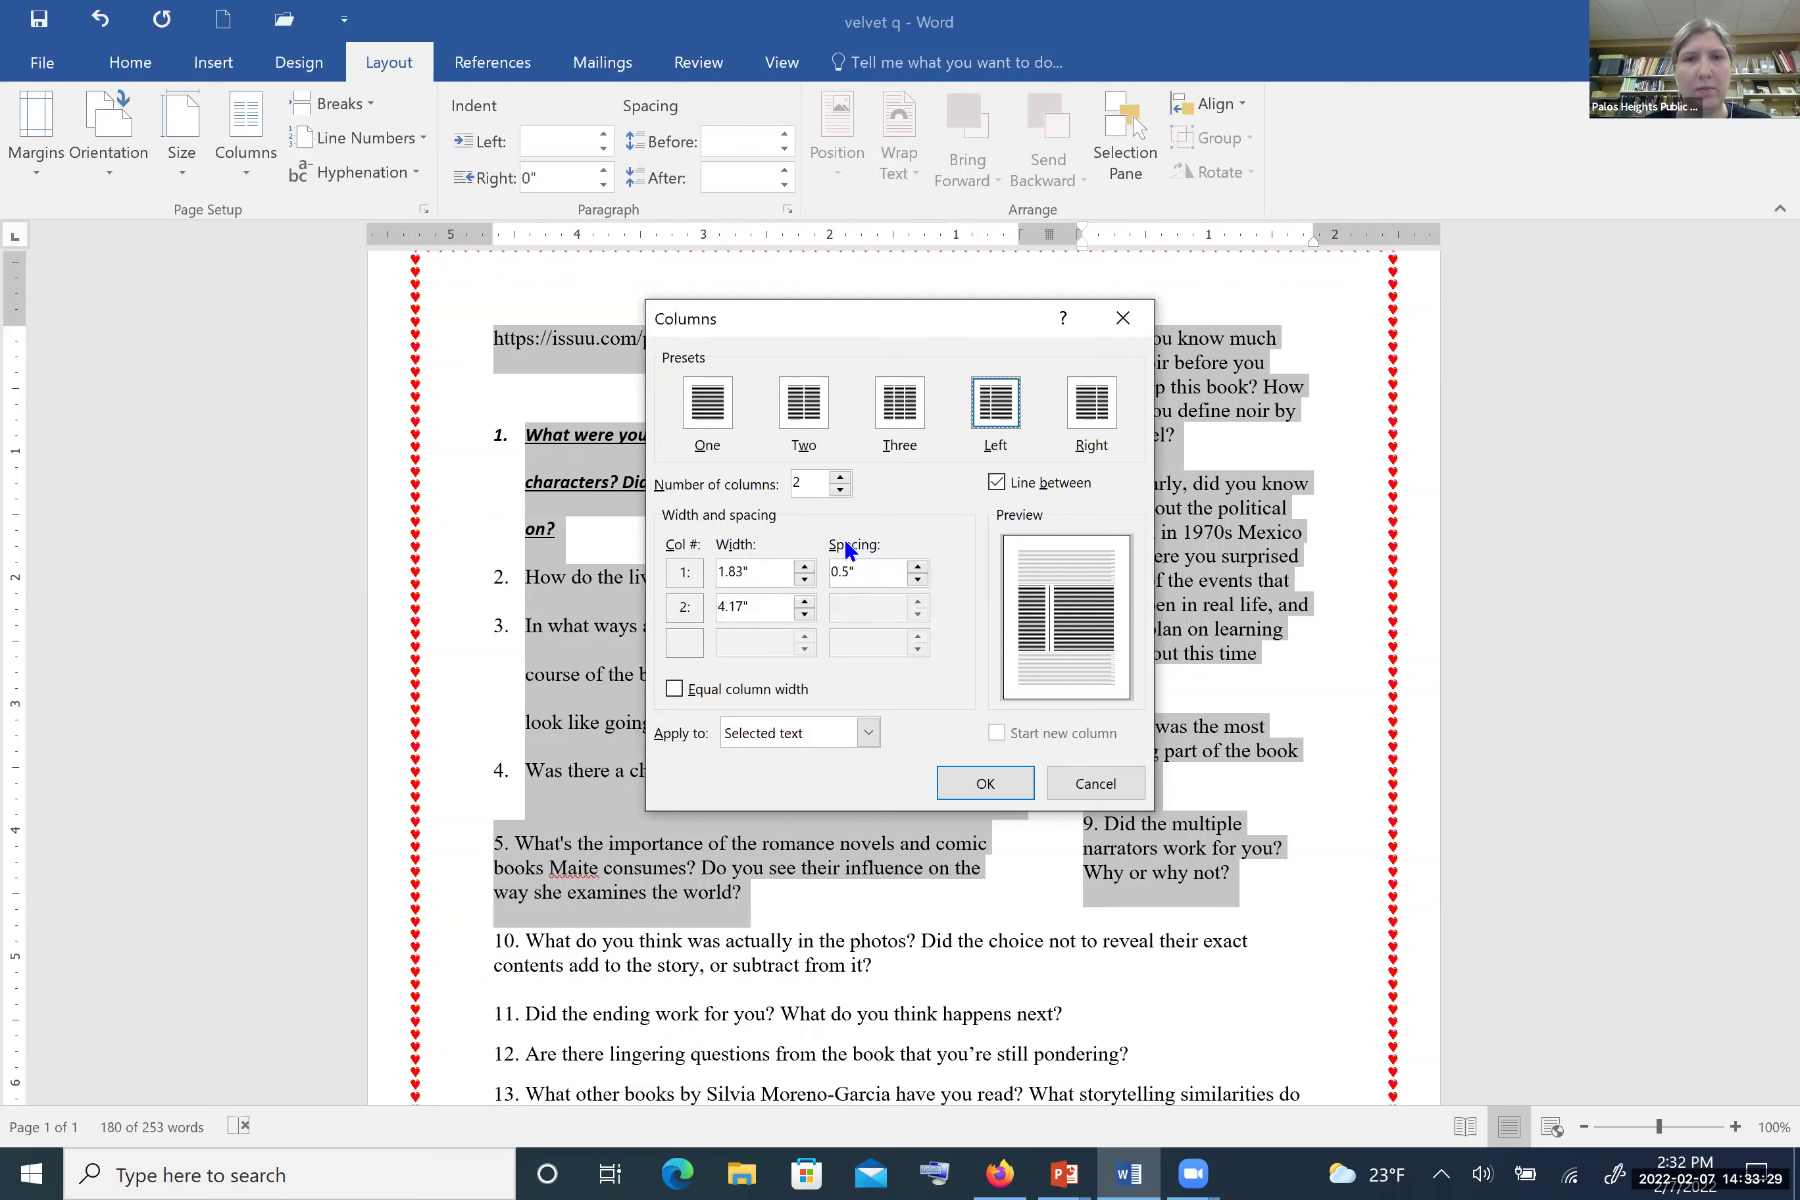
pyautogui.click(839, 478)
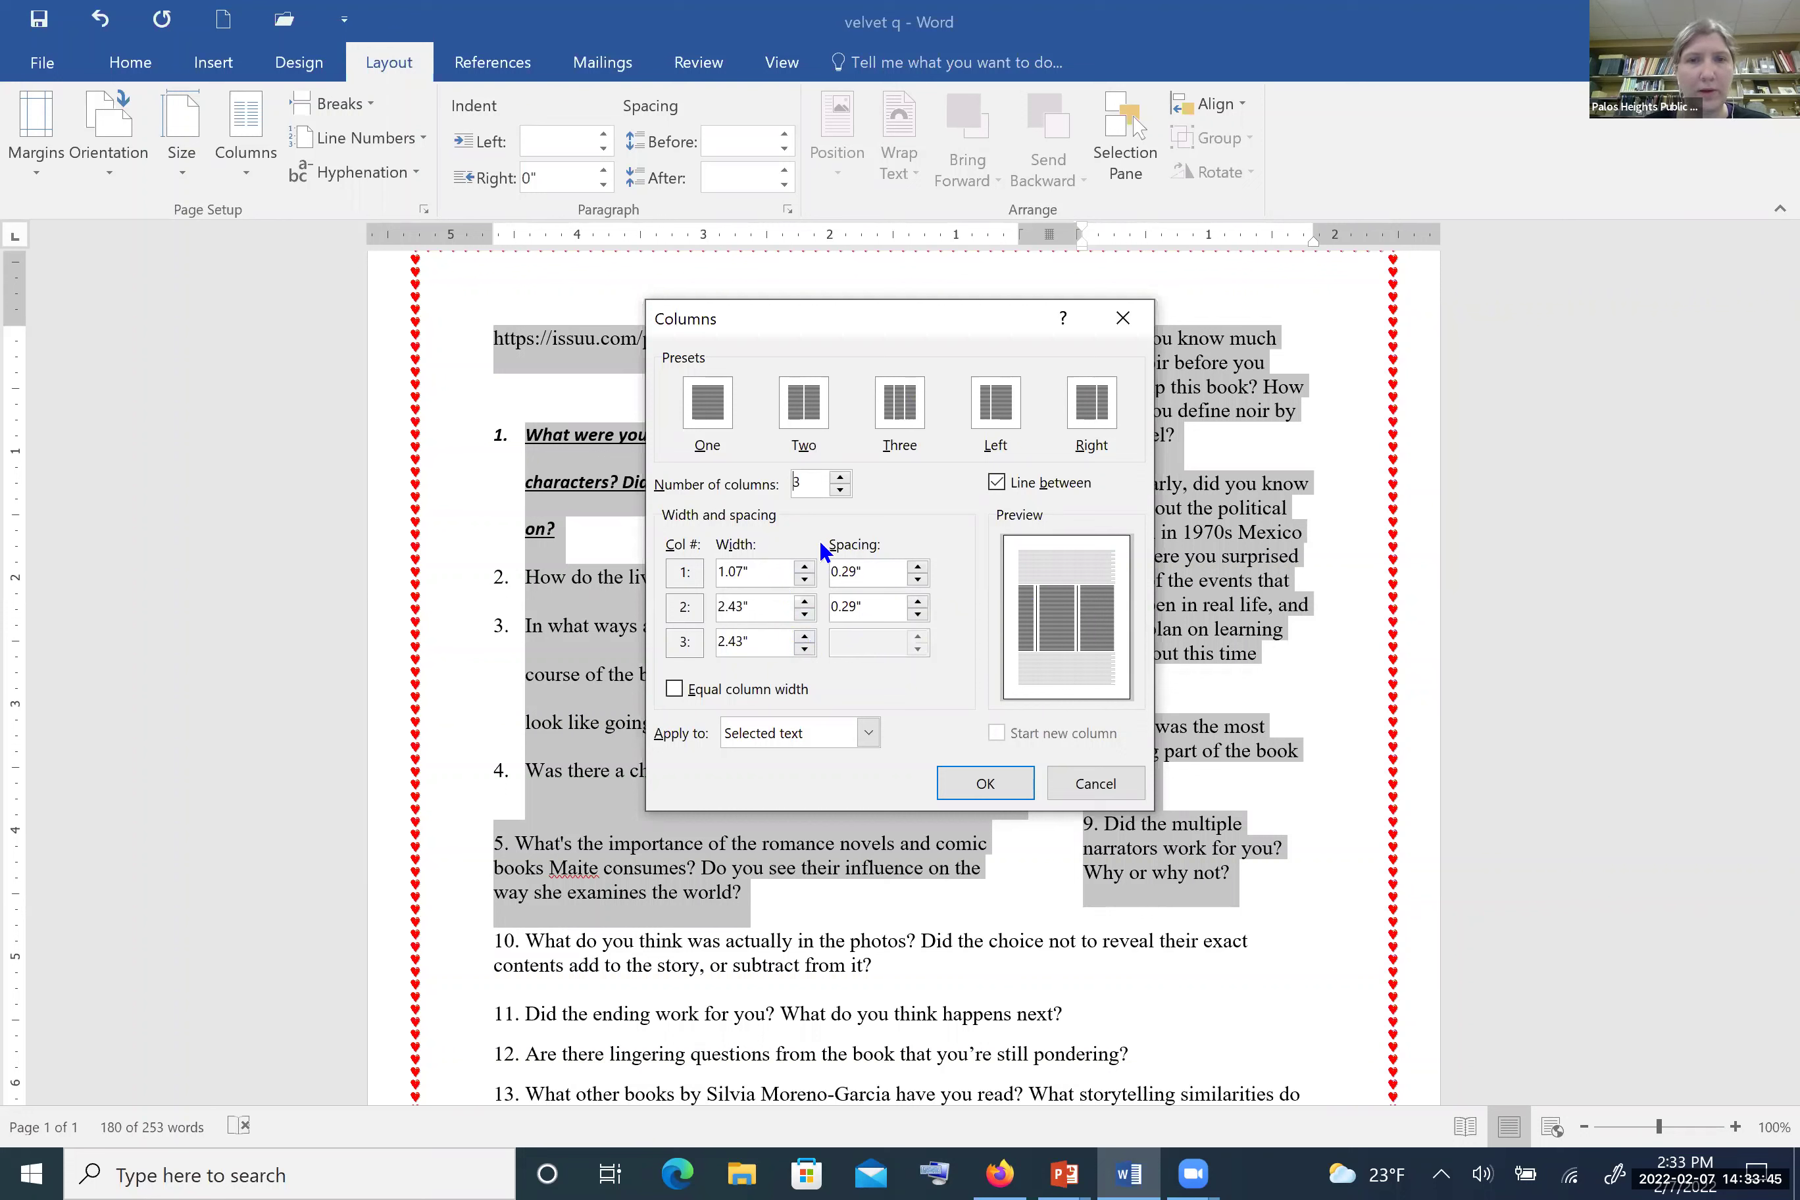
pyautogui.click(674, 689)
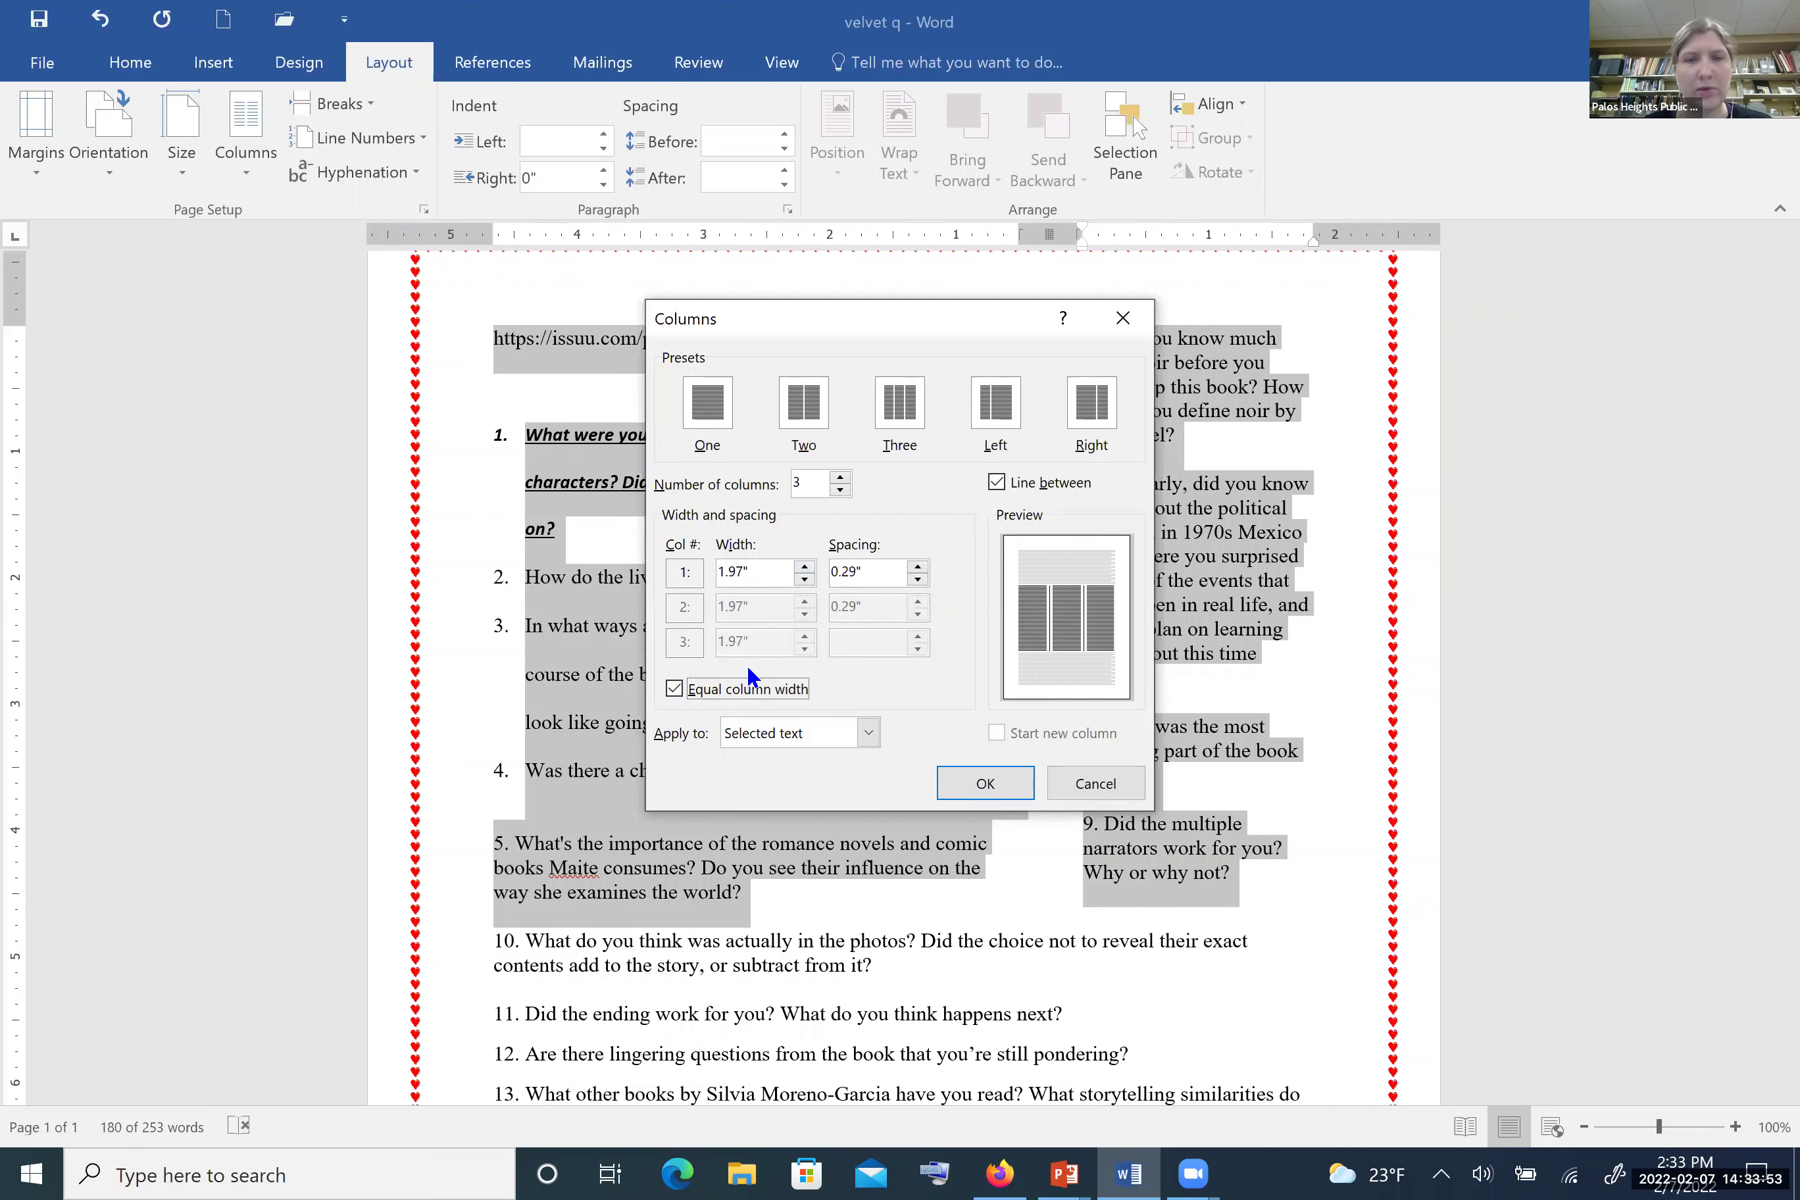
# Step: Try a 5-column layout with unequal widths and a 1.3" second column, check the apply-to options, and discard the changes
pyautogui.click(841, 477)
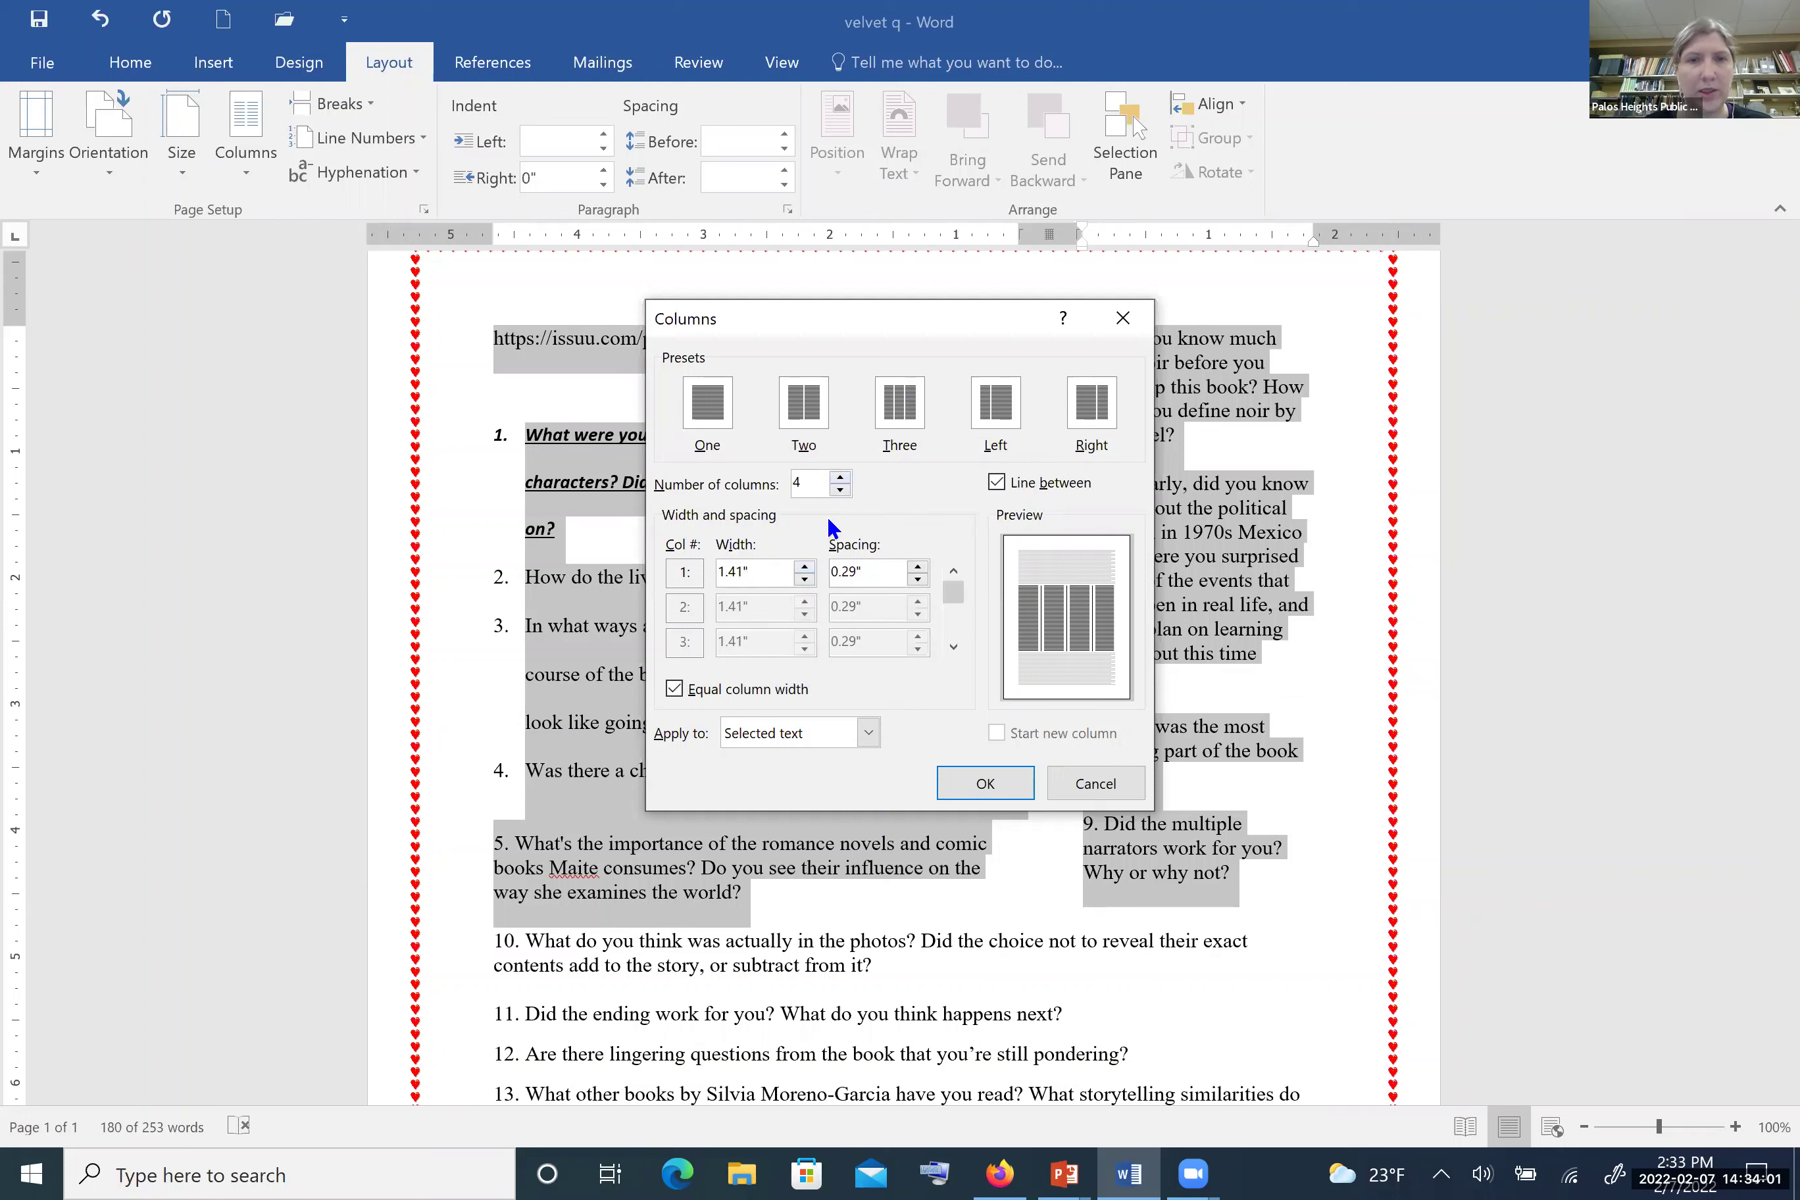
pyautogui.click(841, 477)
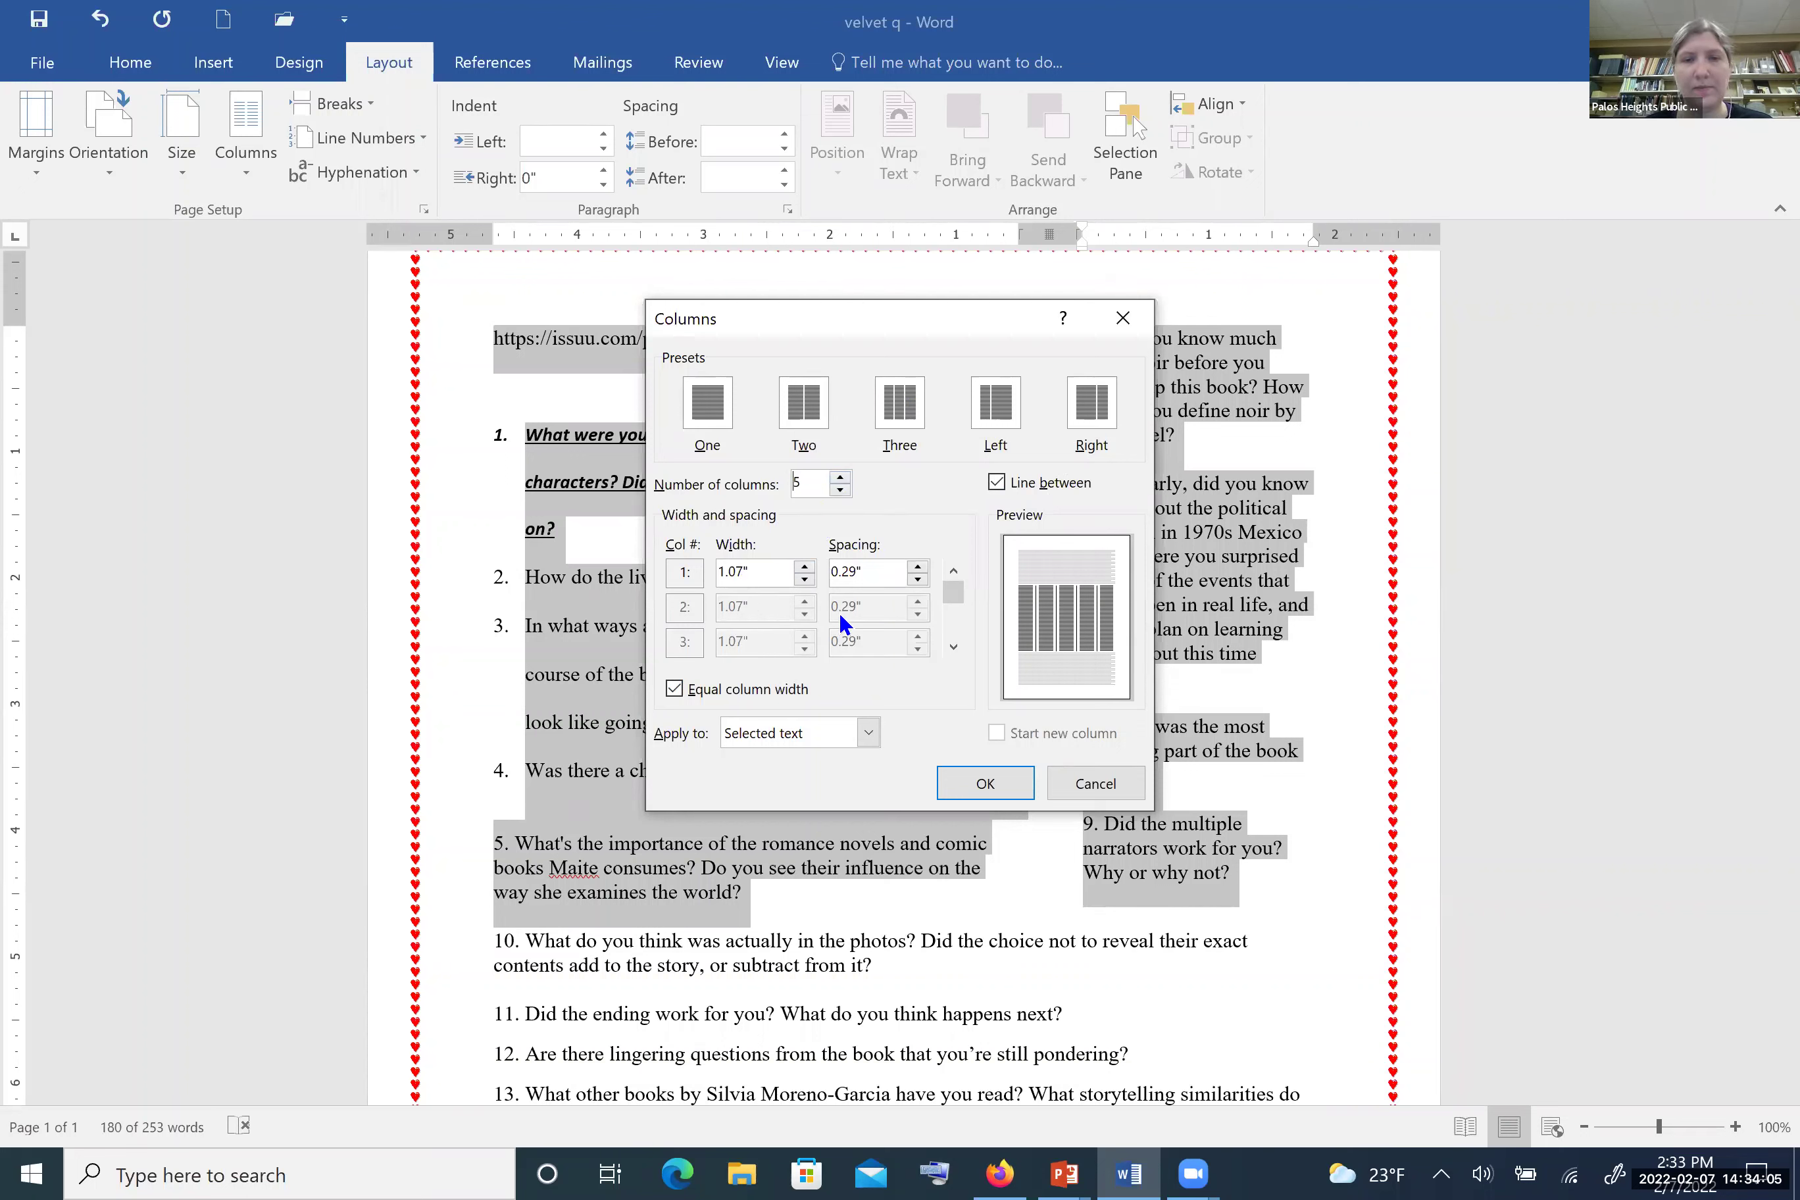
pyautogui.click(674, 688)
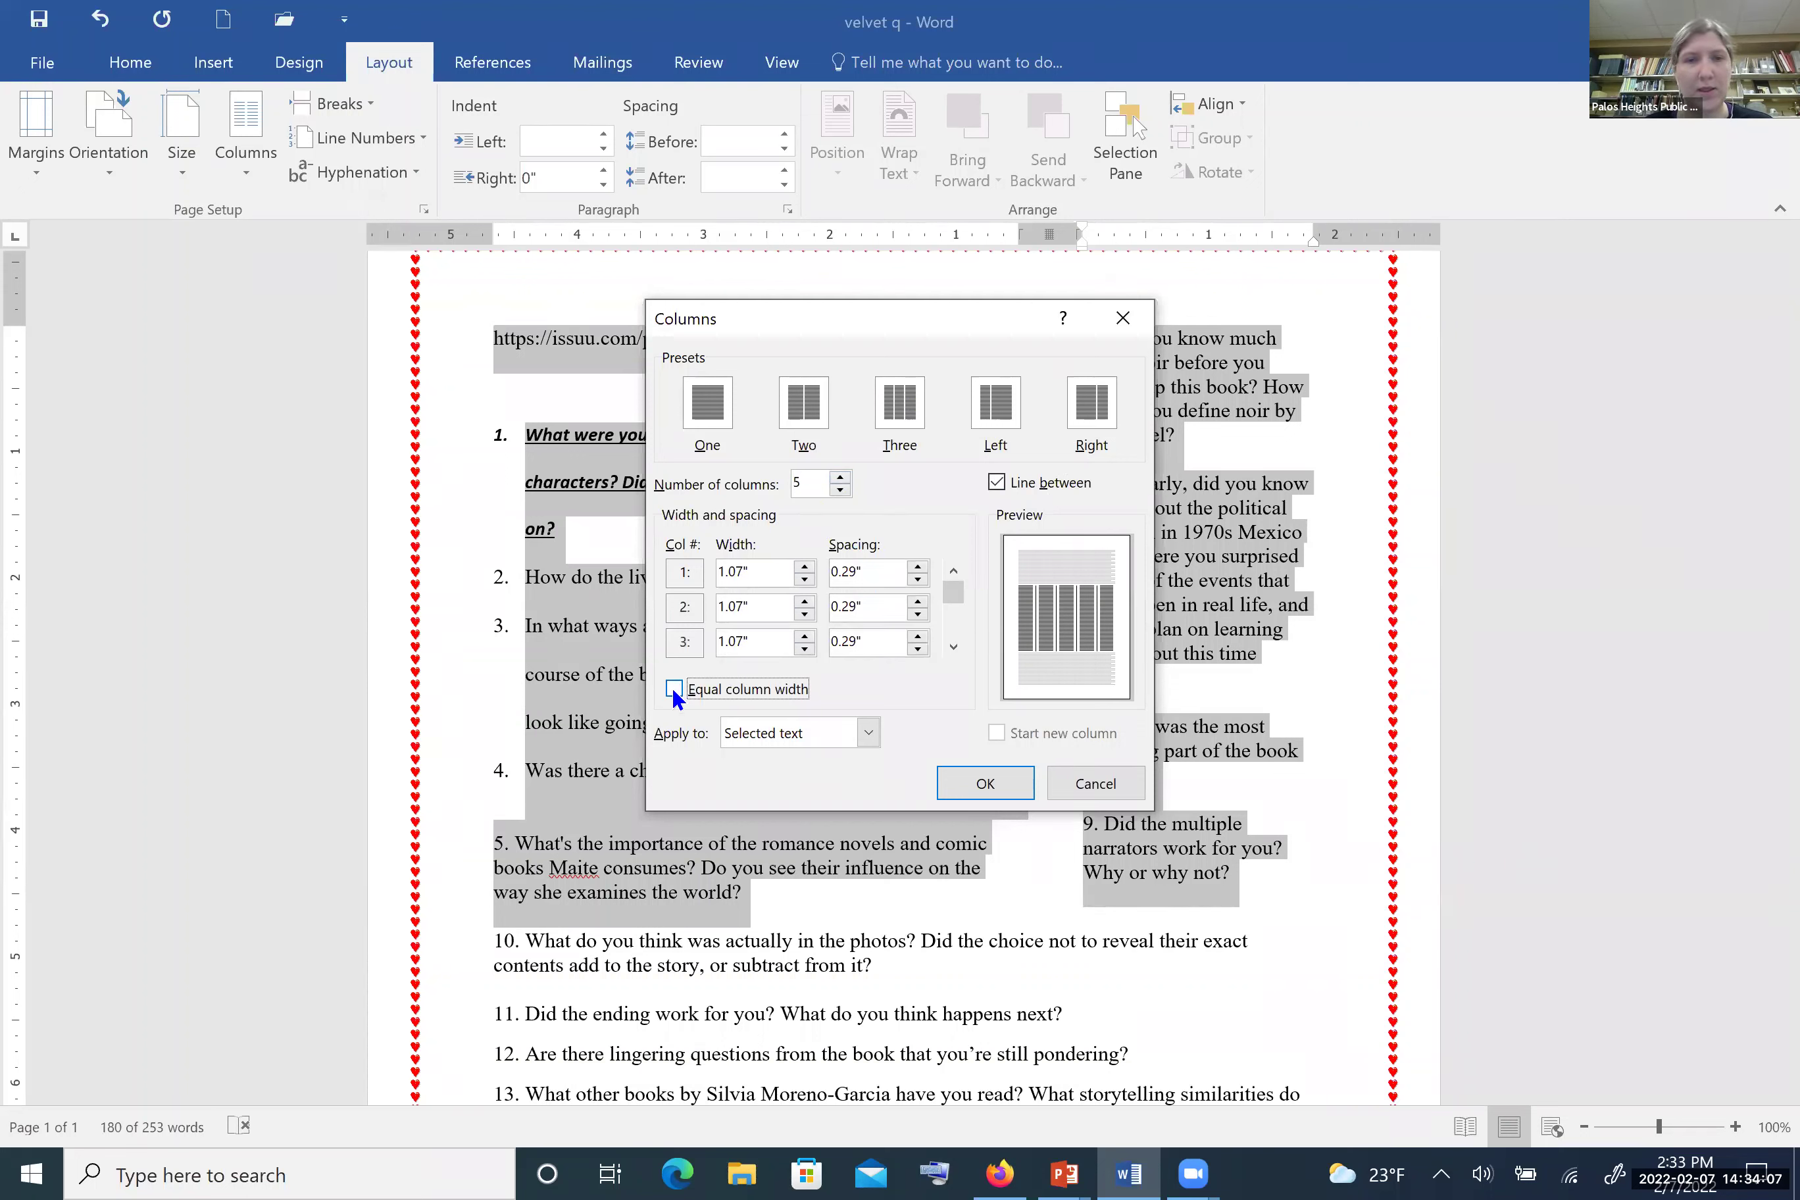
pyautogui.click(806, 601)
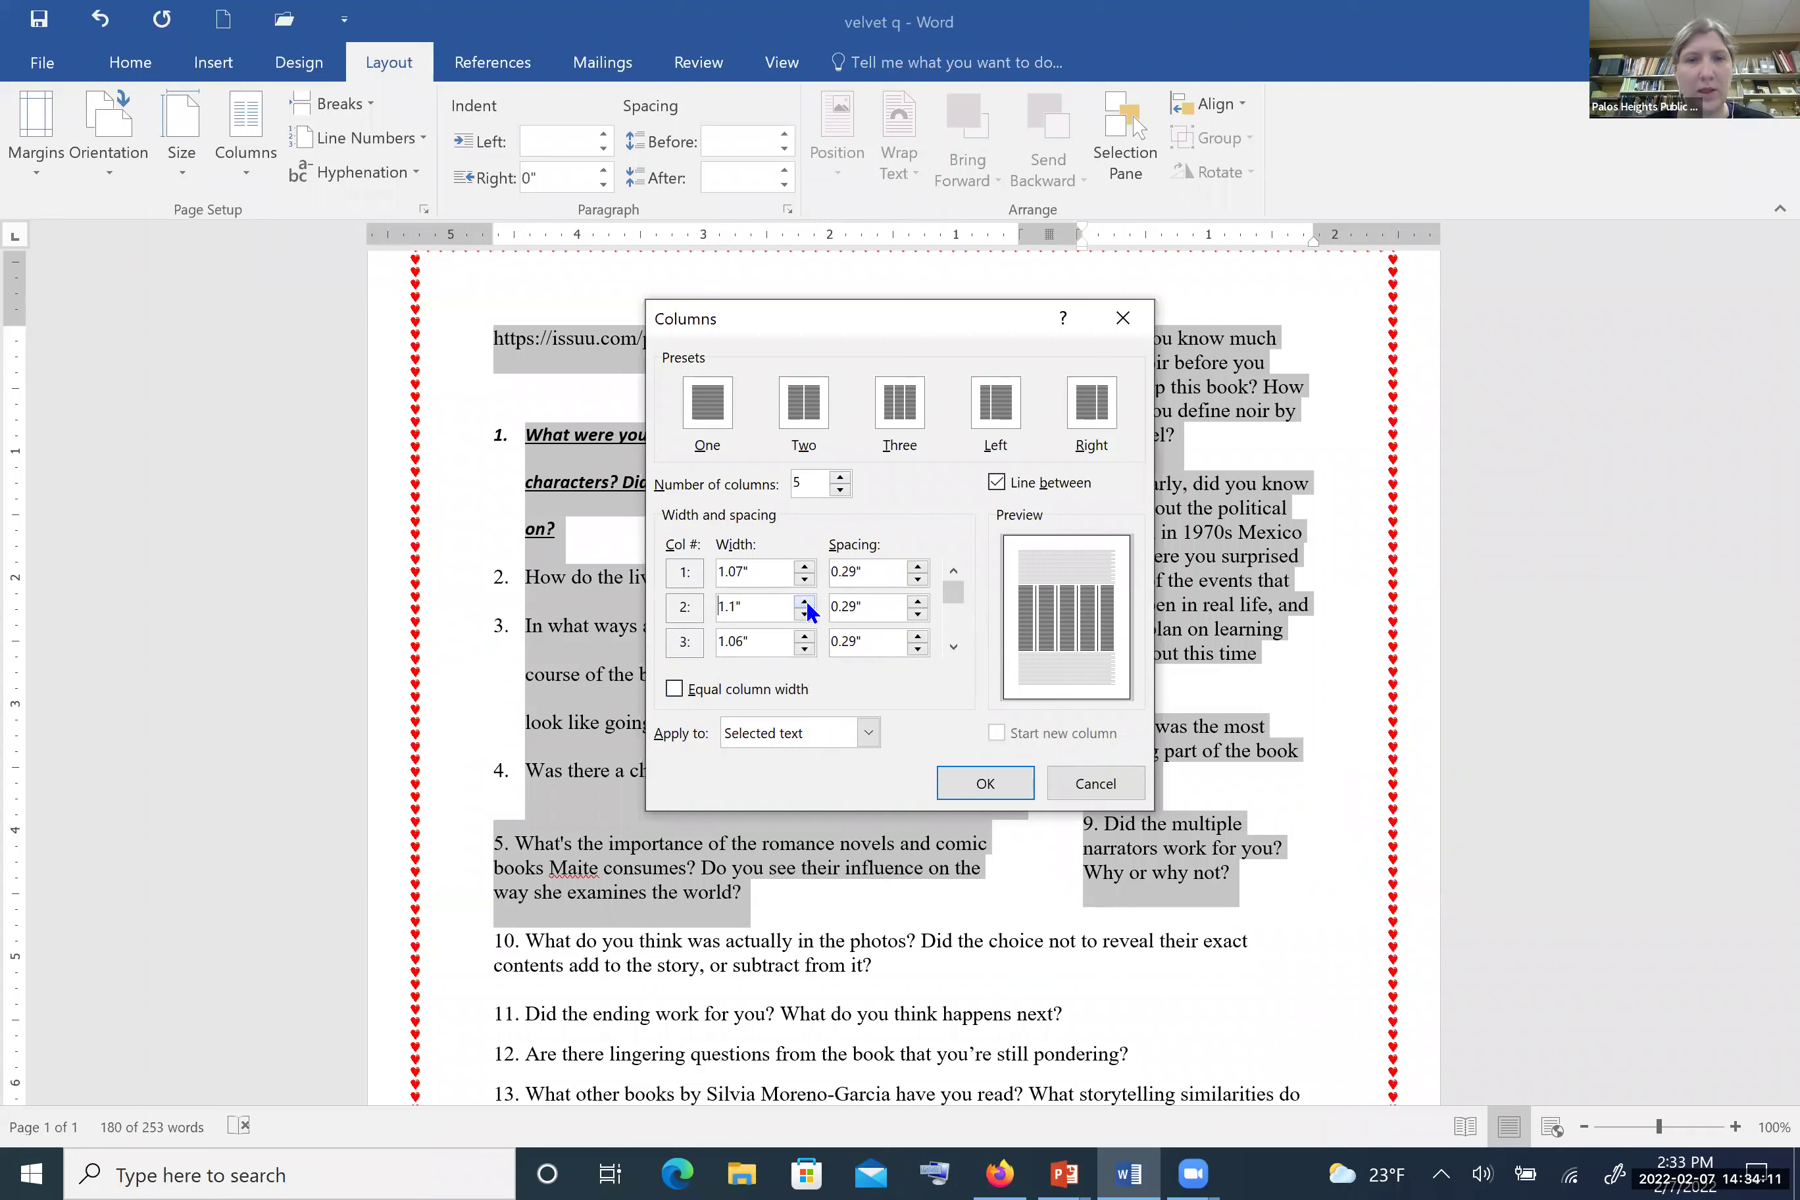
pyautogui.click(806, 601)
pyautogui.click(805, 601)
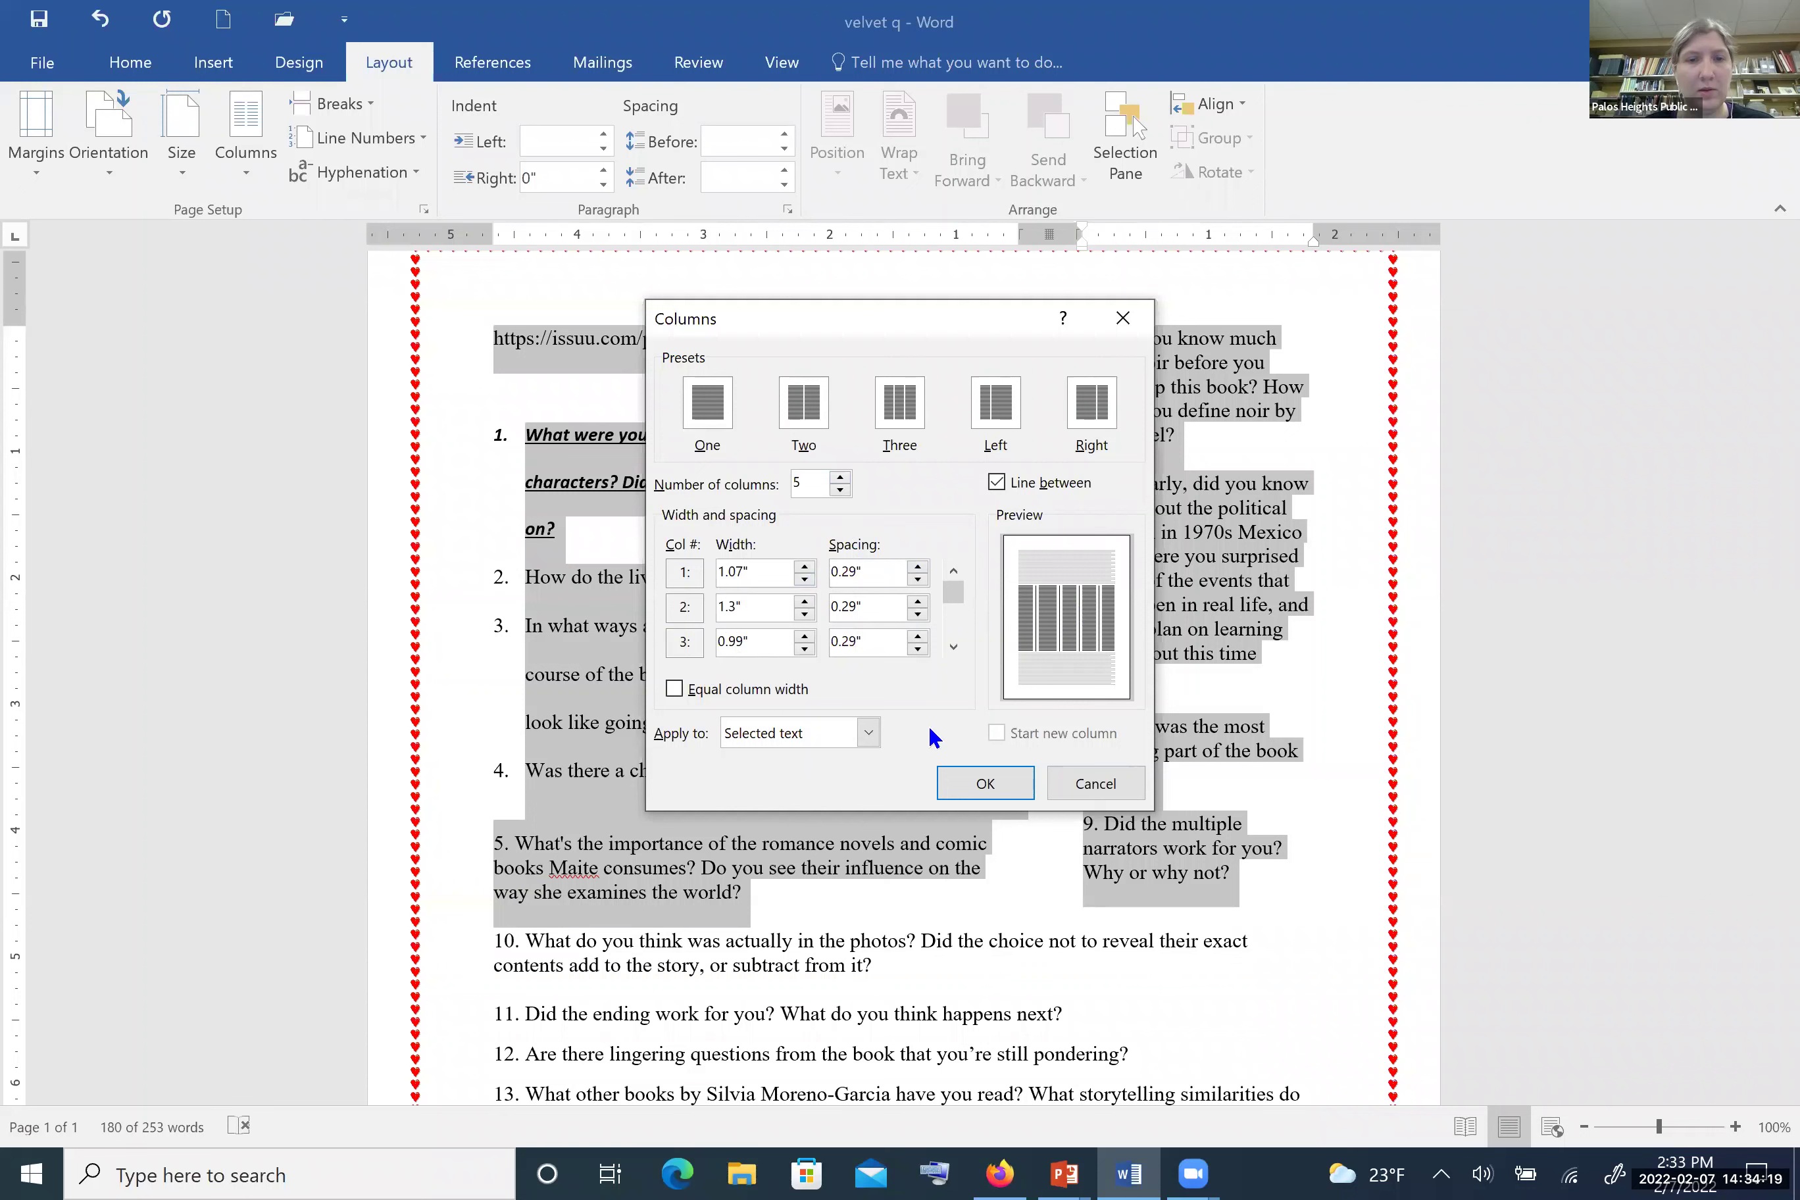
pyautogui.click(868, 732)
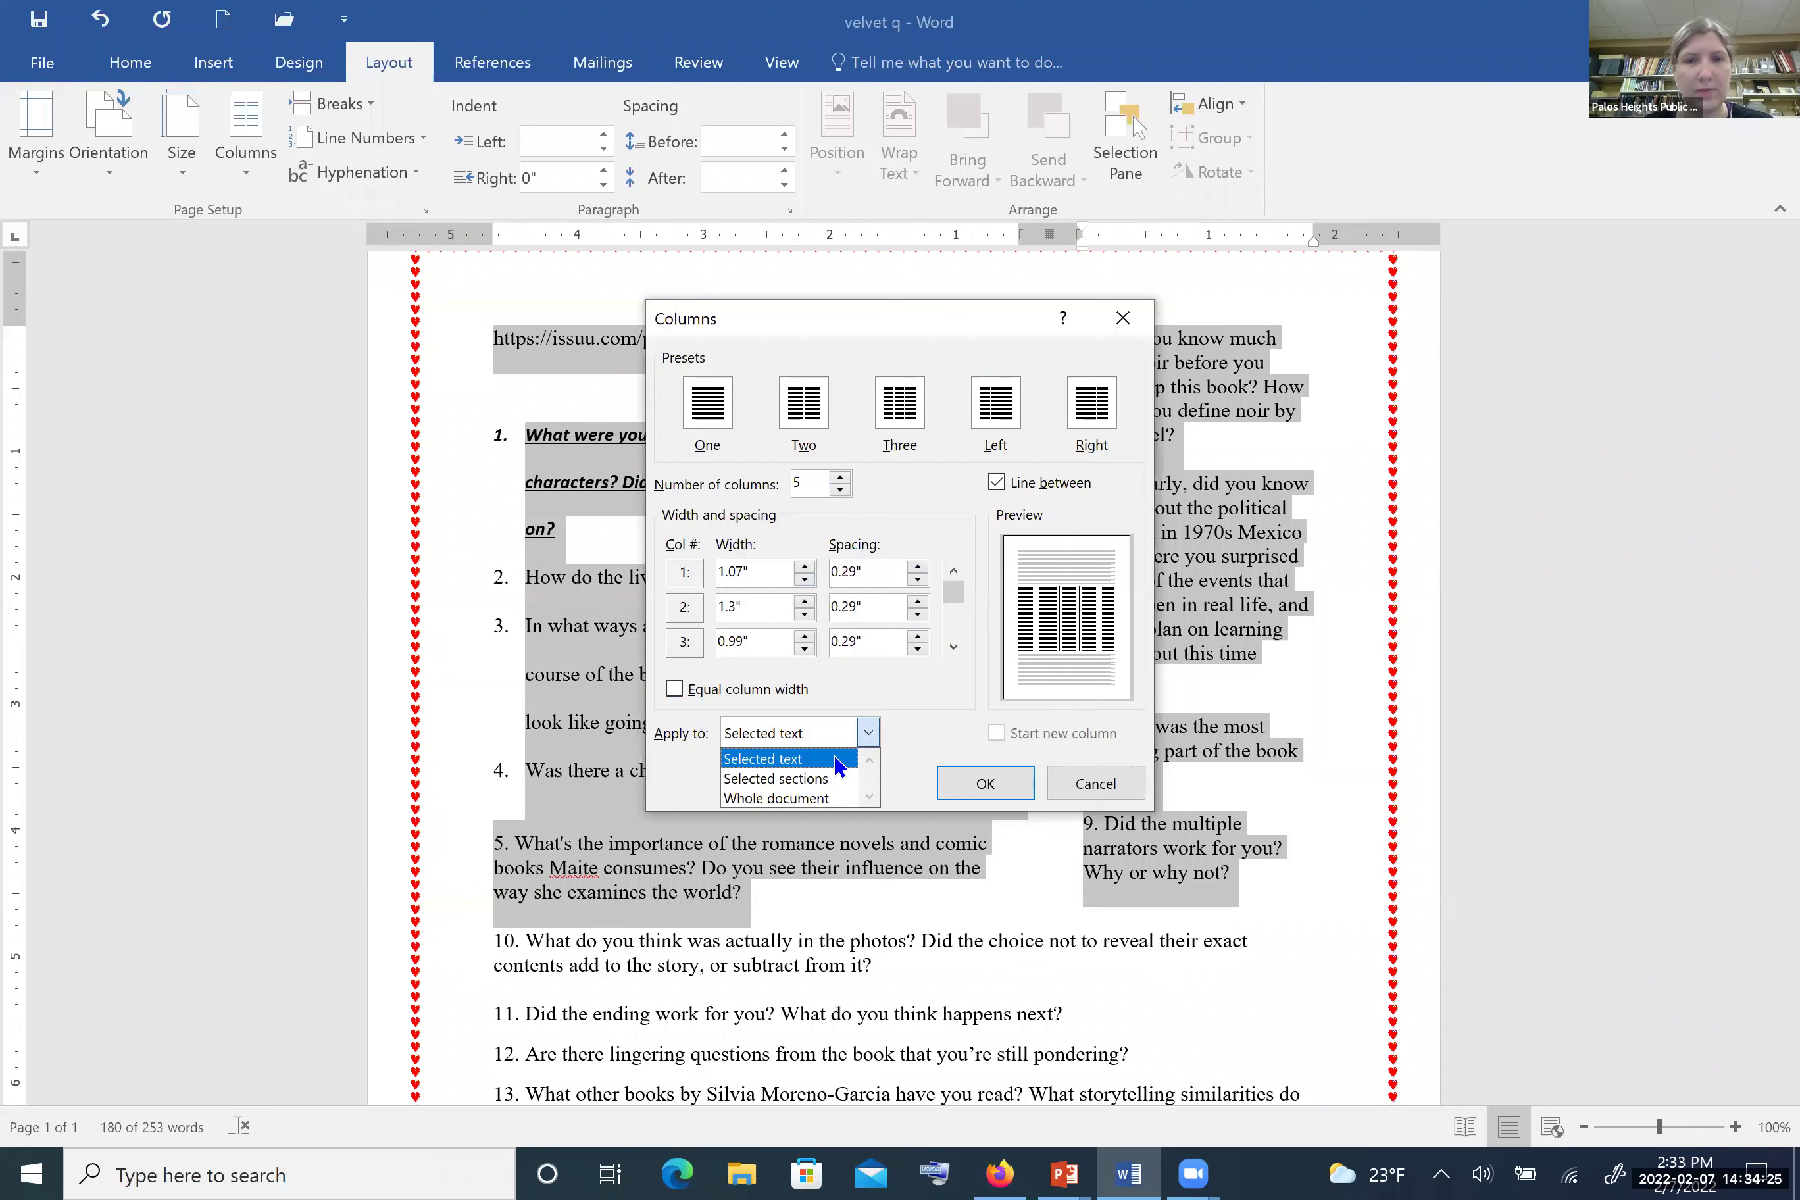
pyautogui.click(912, 736)
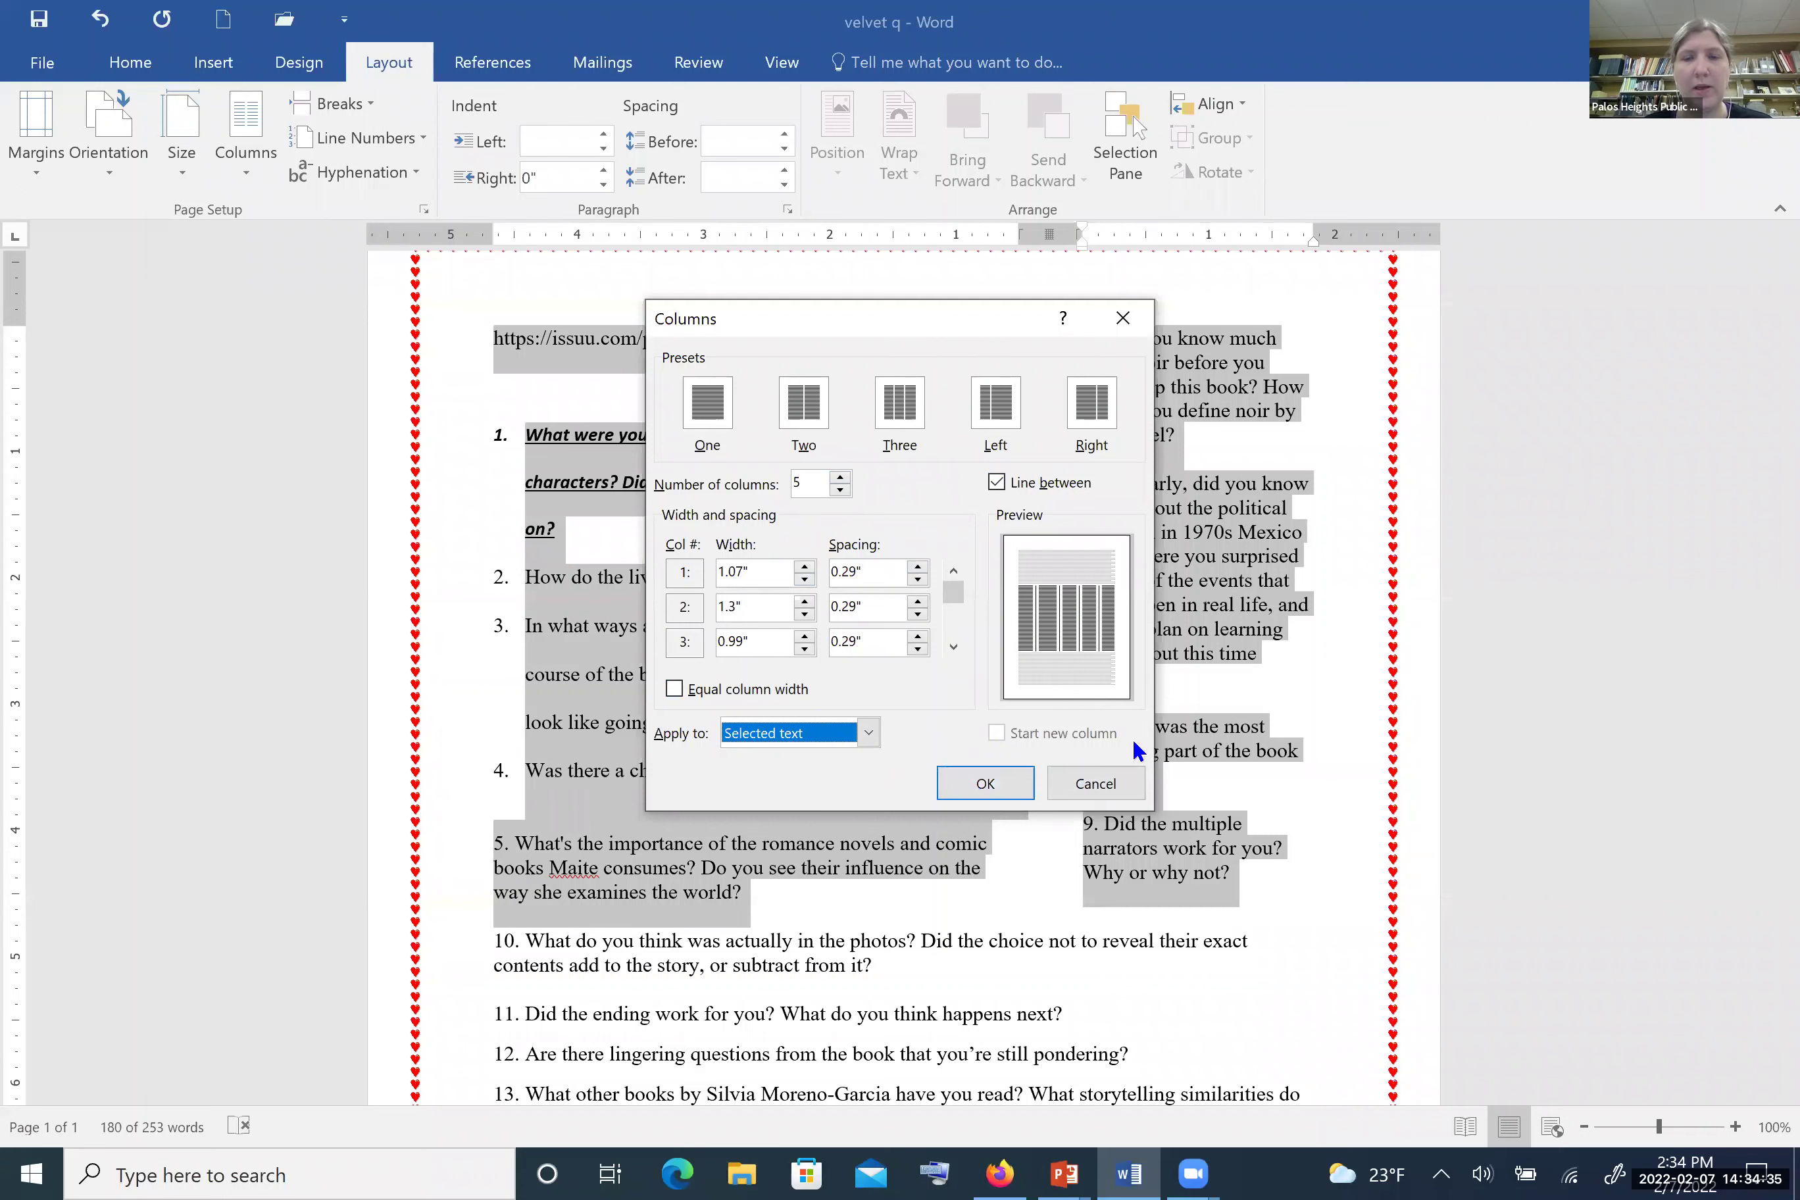
pyautogui.click(1105, 781)
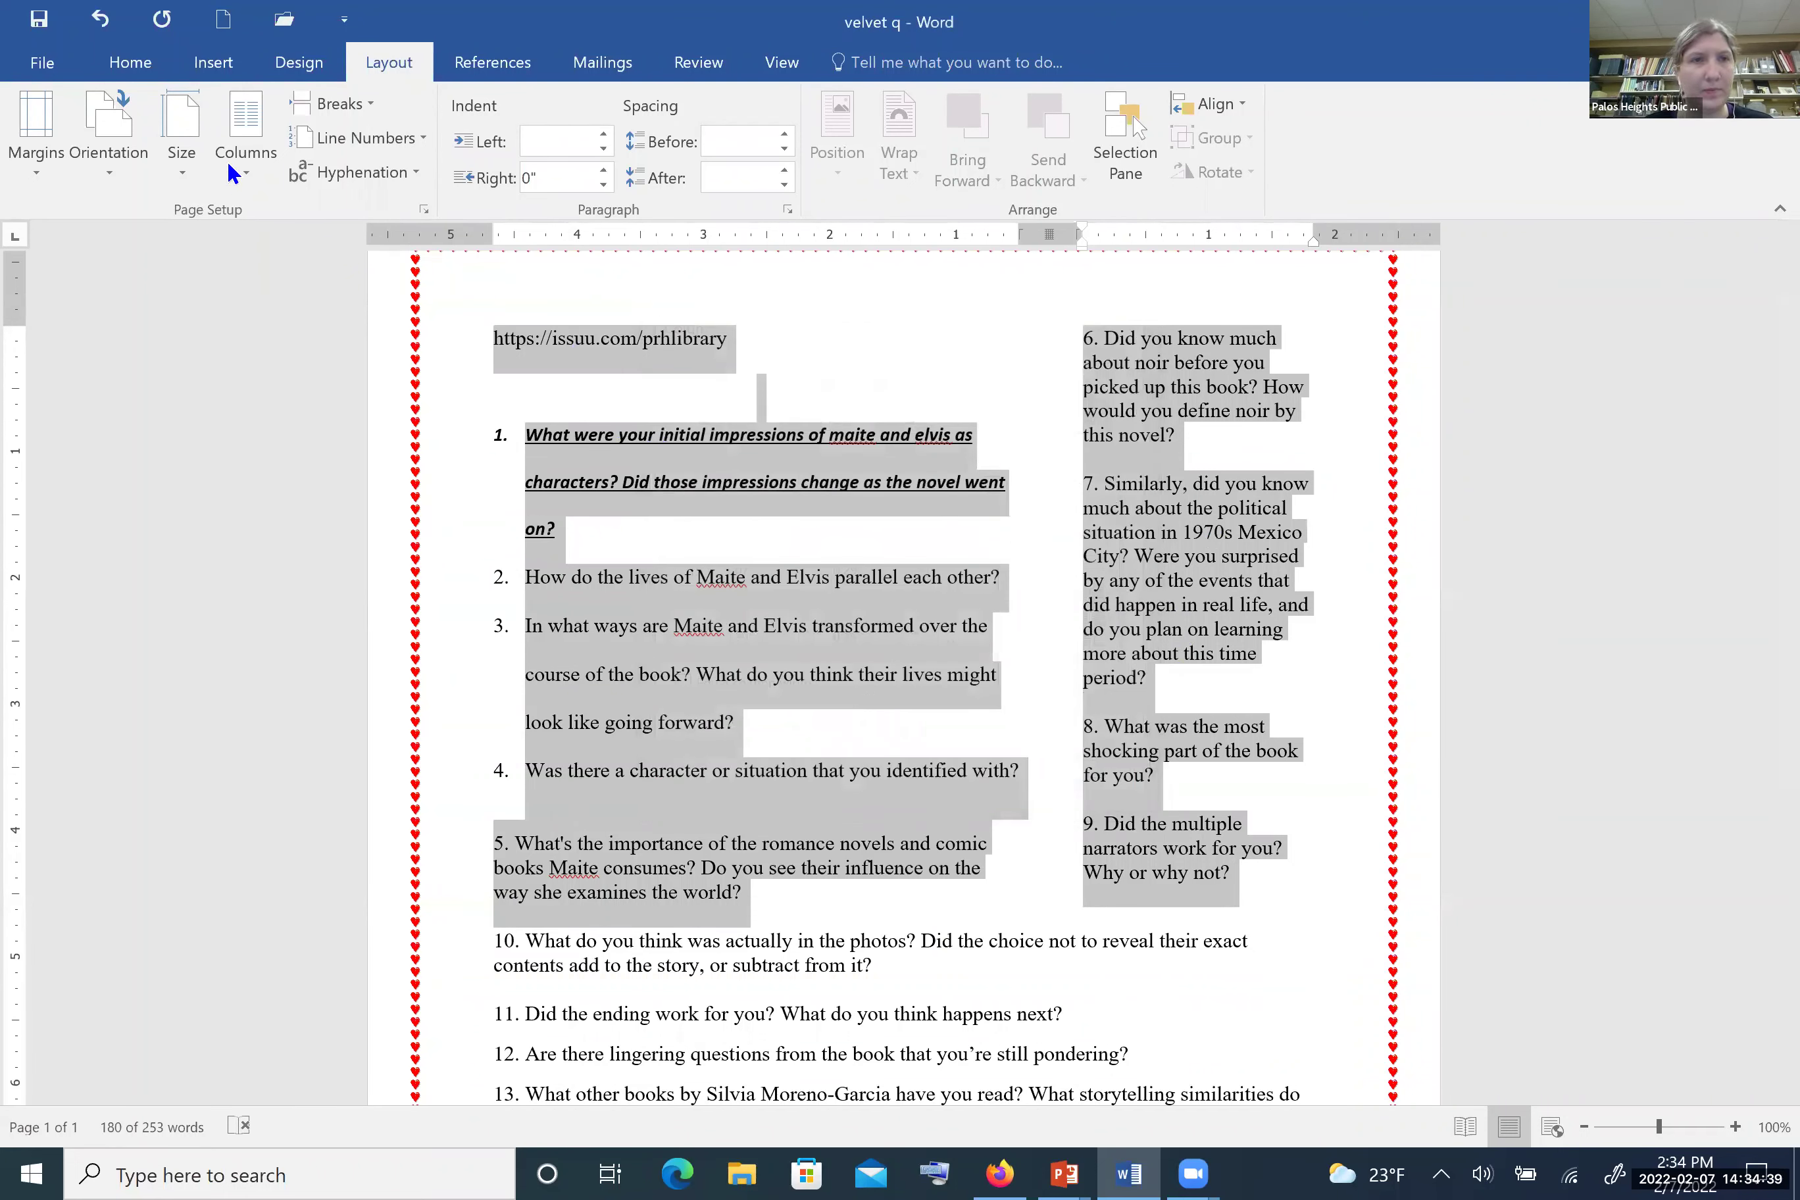
# Step: Return the selected text to a single-column layout and deselect it
pyautogui.click(236, 171)
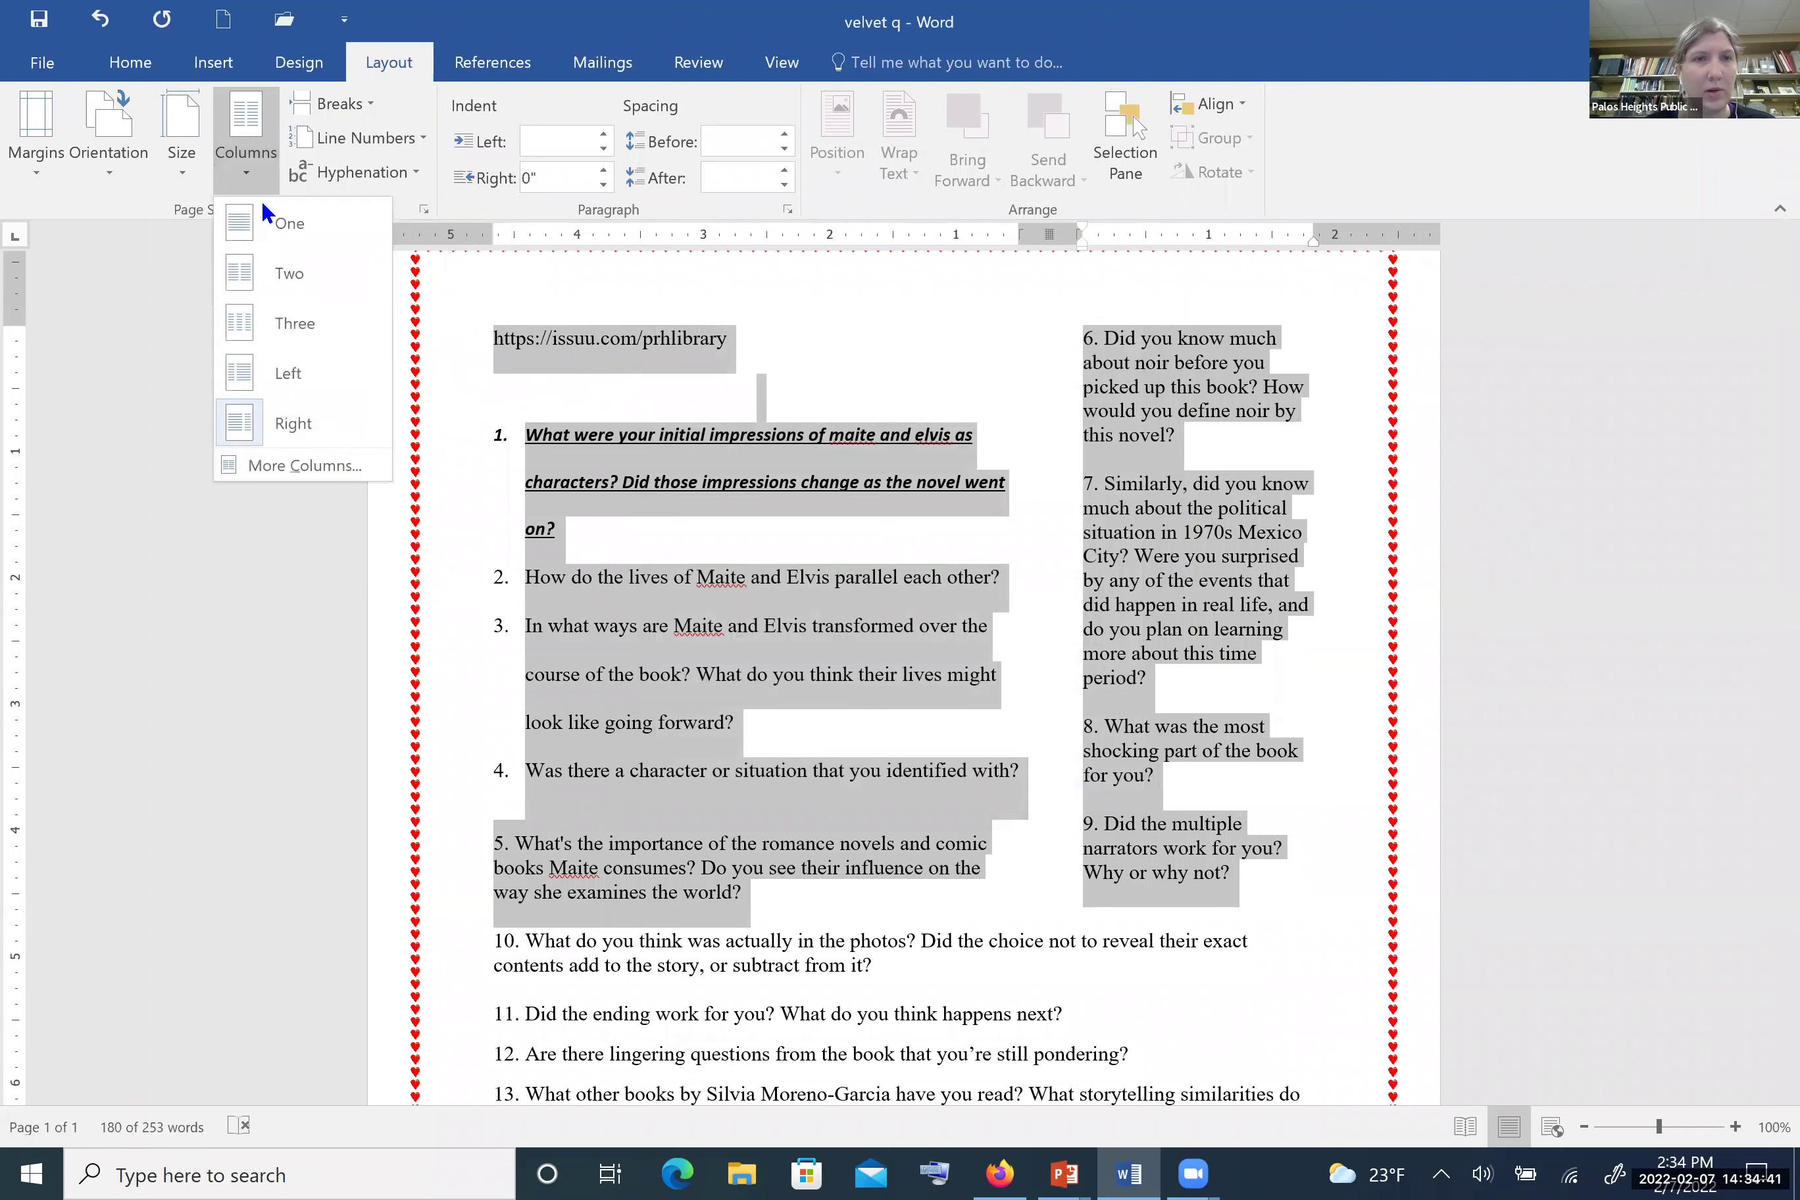
pyautogui.click(264, 209)
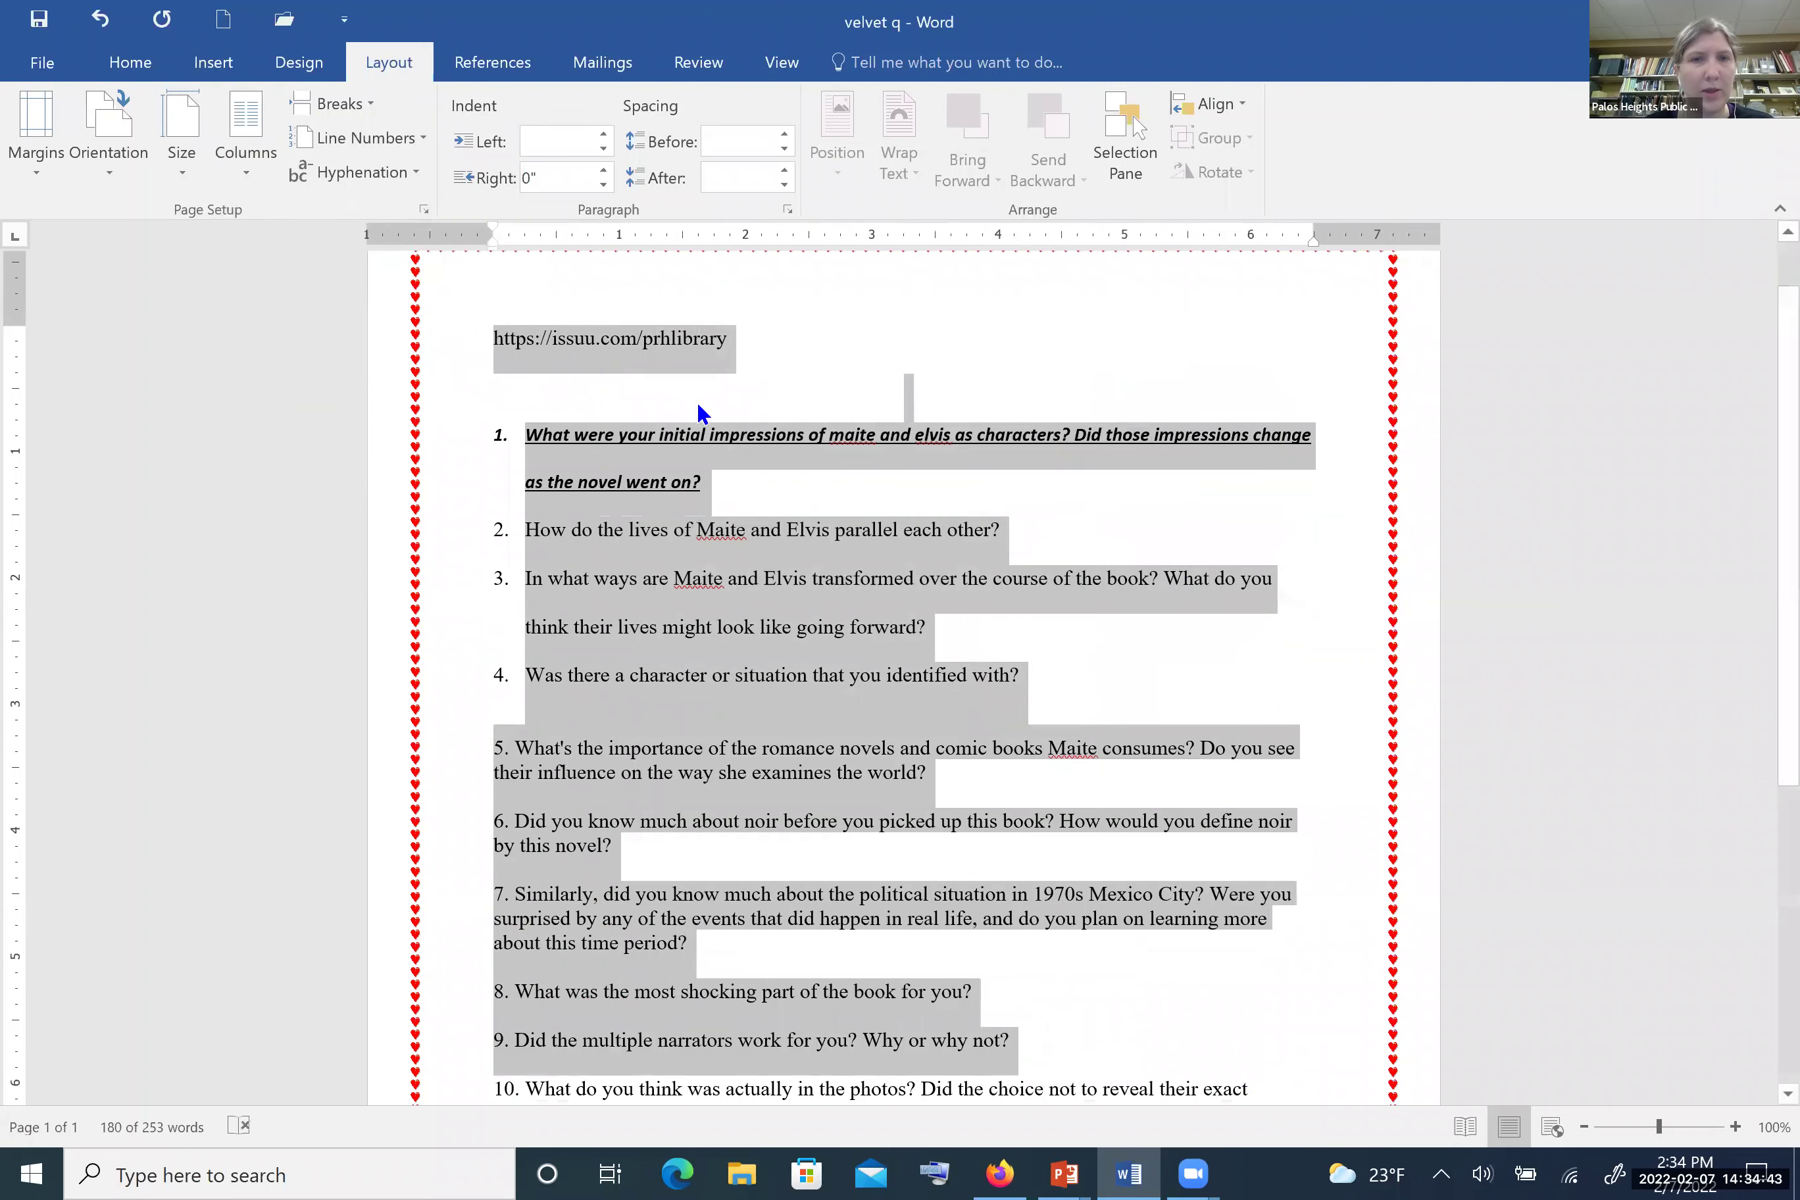
pyautogui.click(1210, 678)
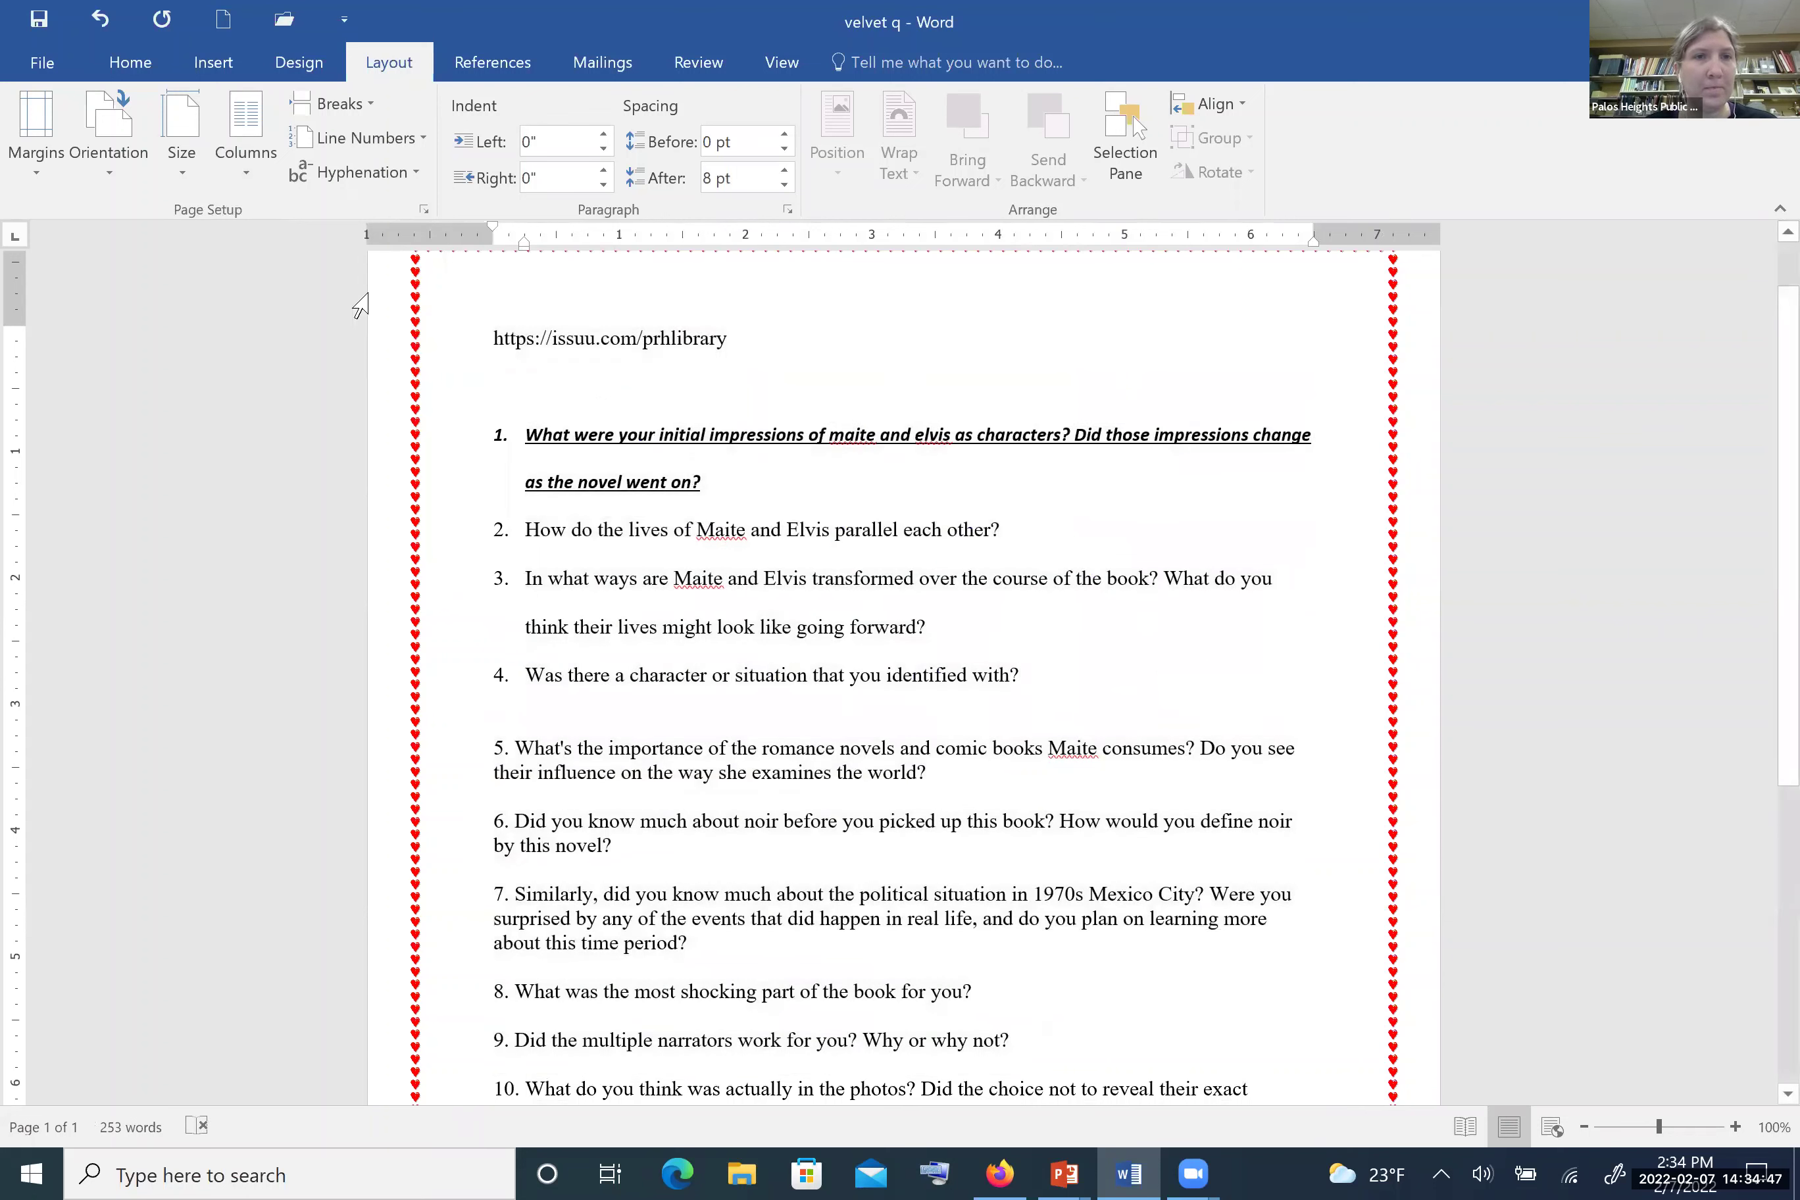
# Step: Insert a page break after question 4
pyautogui.click(366, 106)
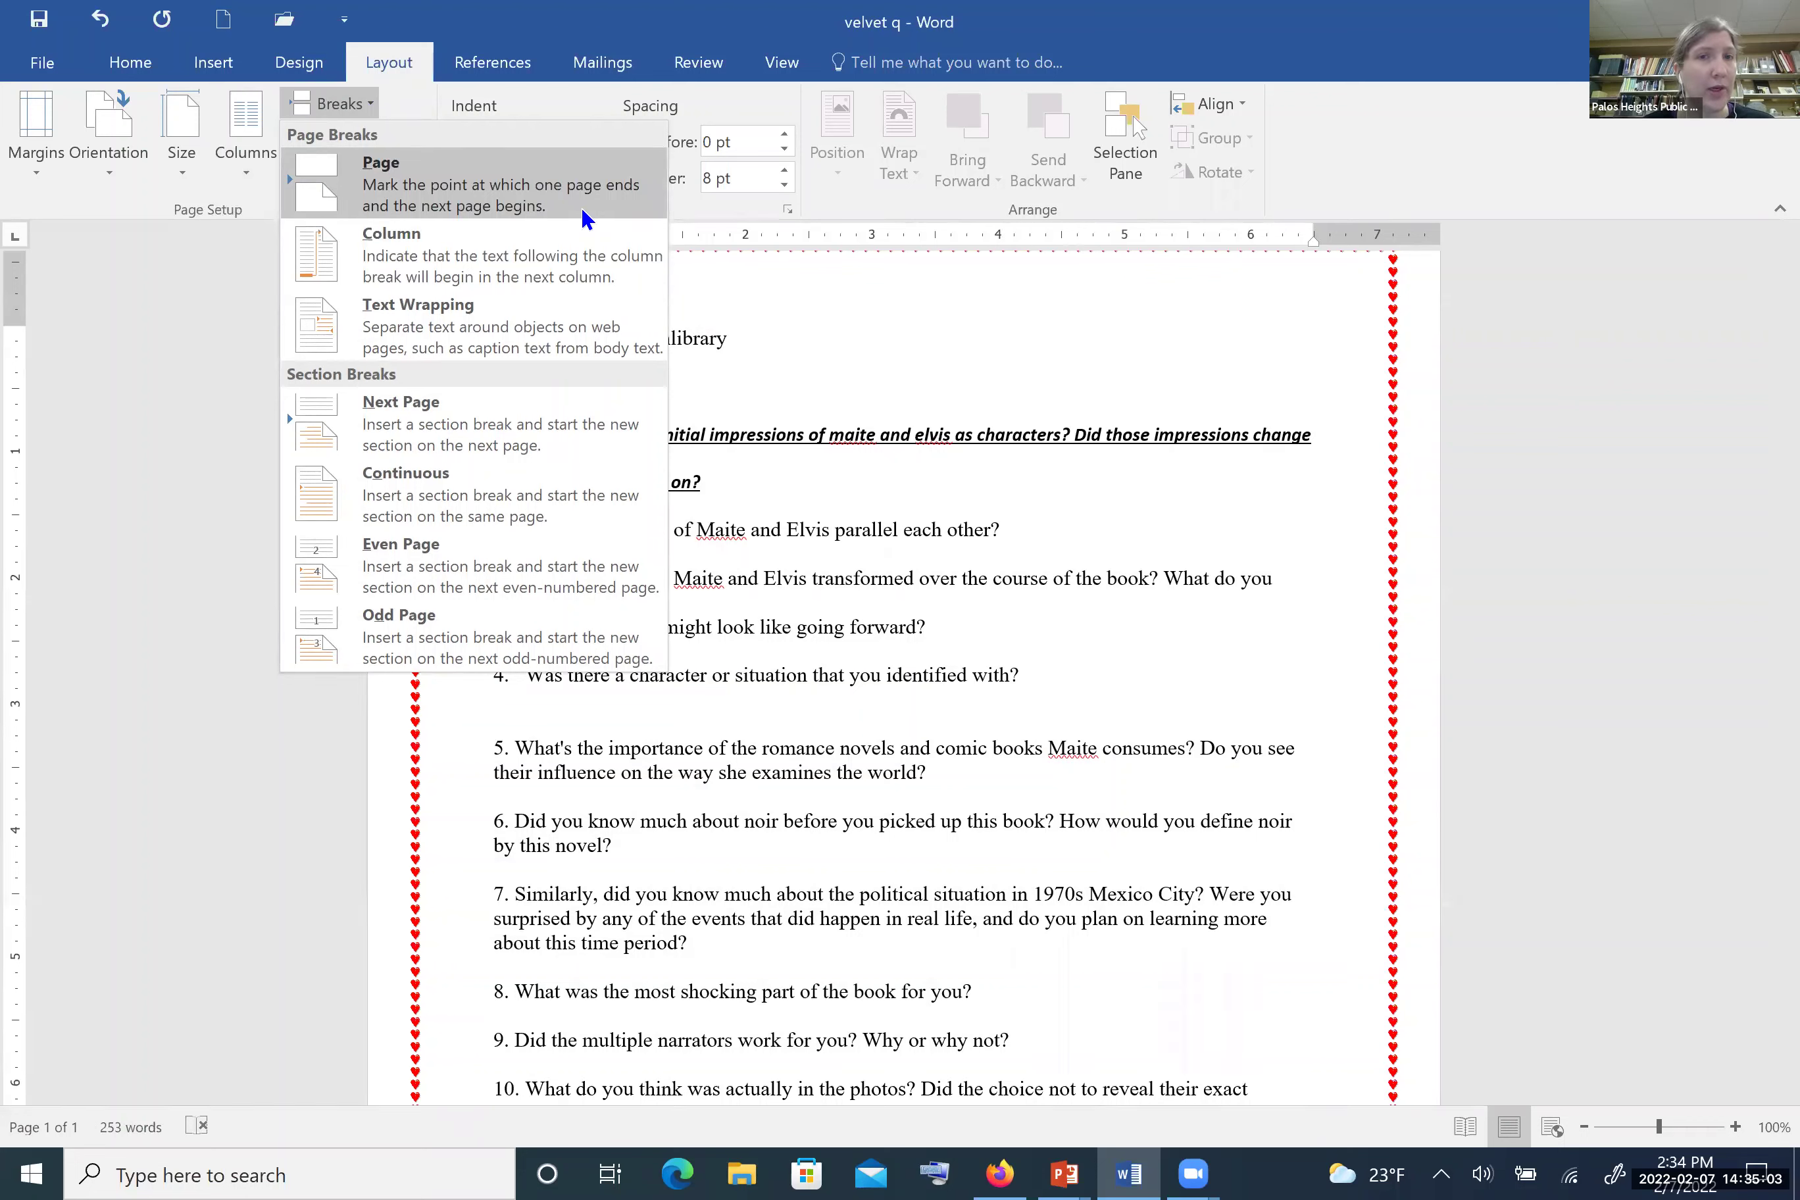
pyautogui.click(771, 279)
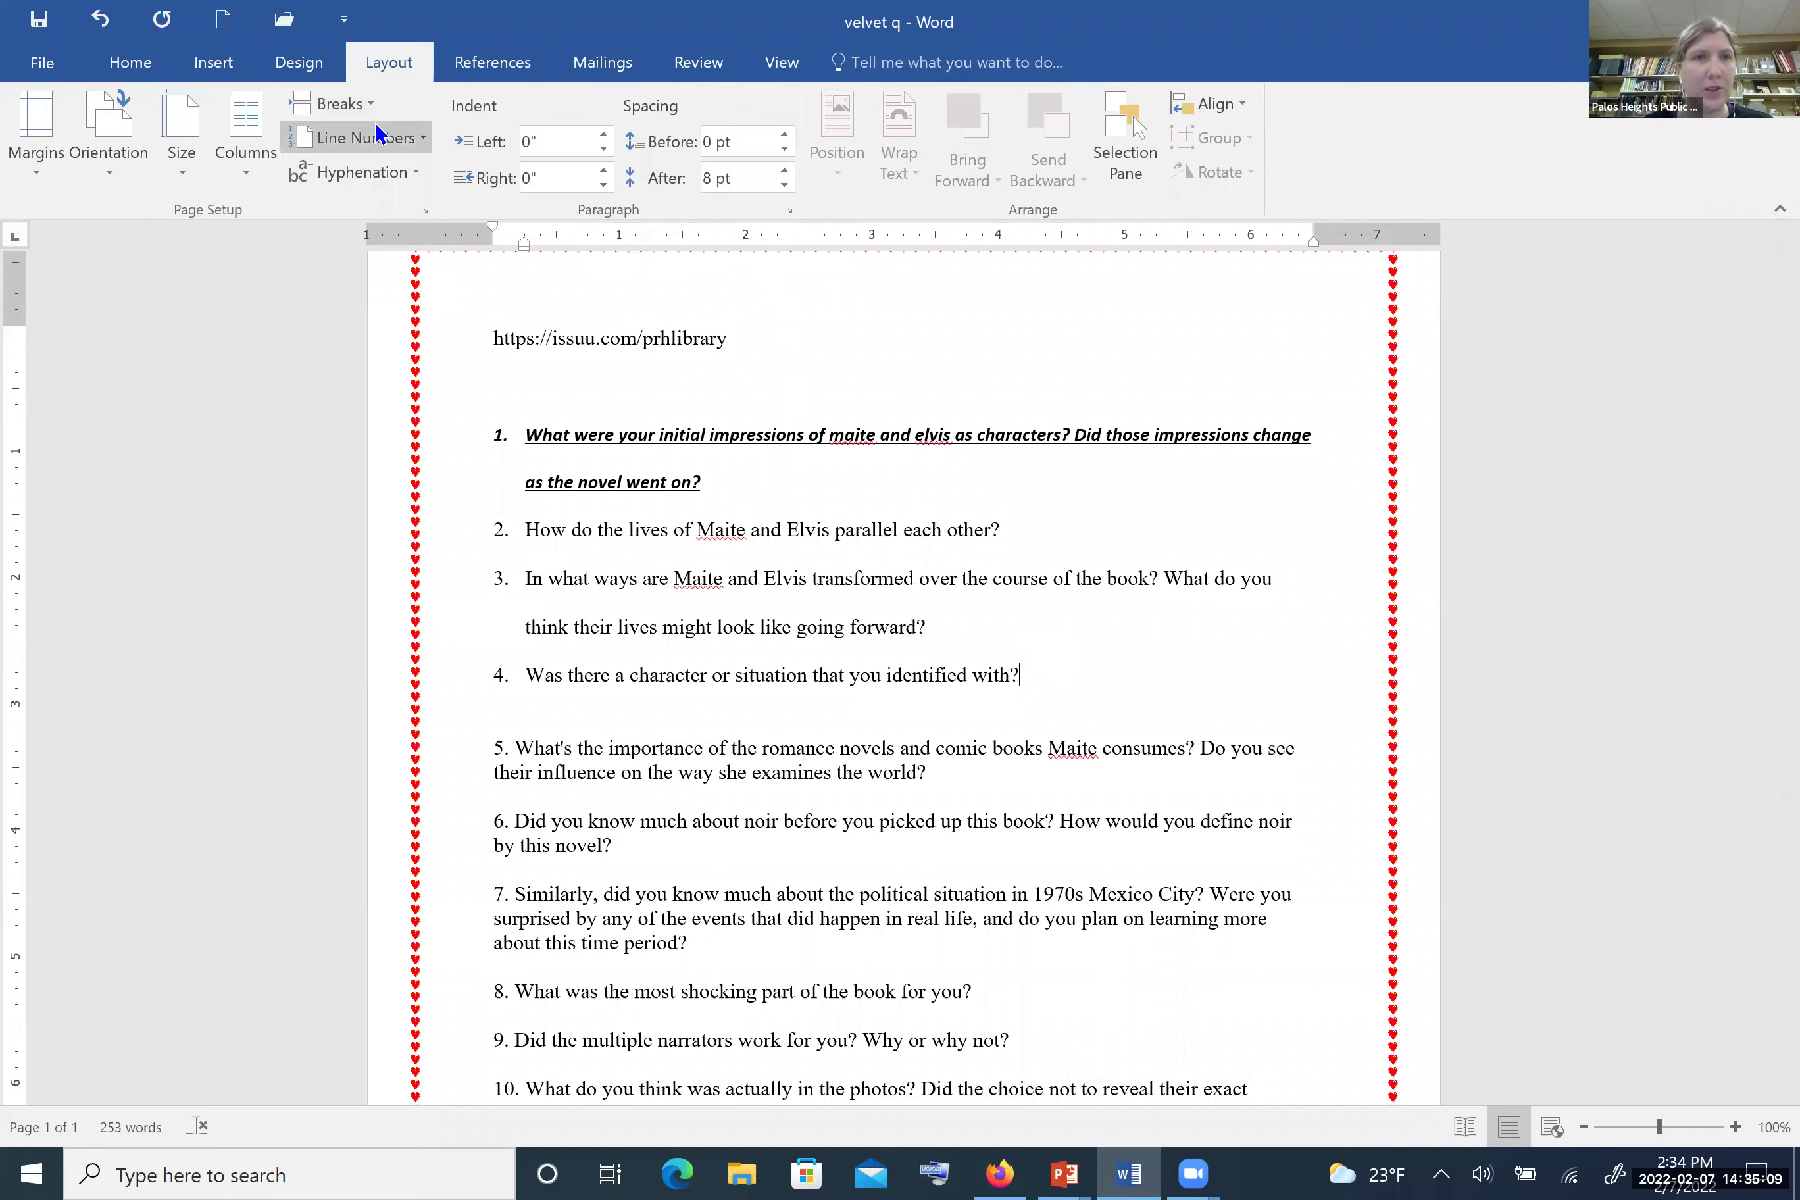
pyautogui.click(338, 104)
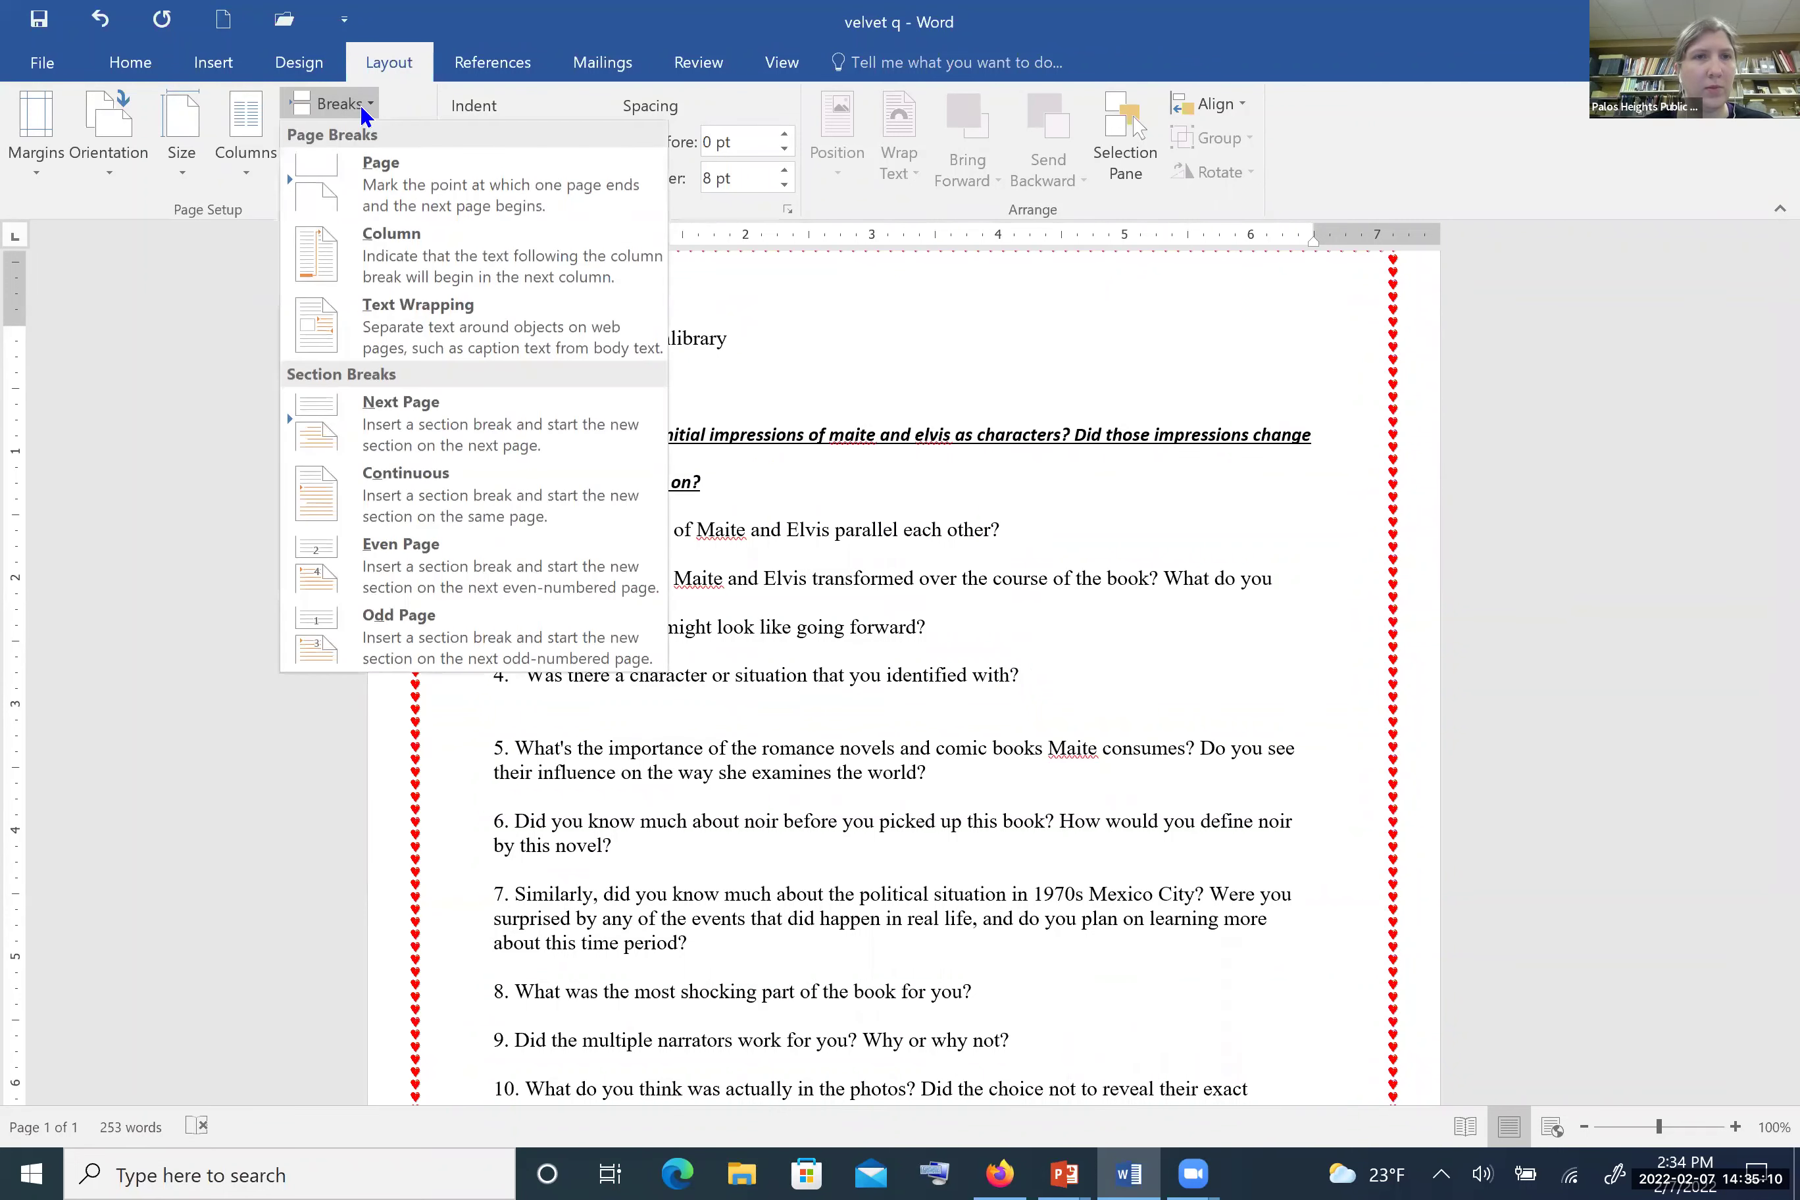
pyautogui.click(385, 184)
# Step: Examine how the page break divides the discussion questions and the heart border between the two pages
pyautogui.scroll(3, 824, 474)
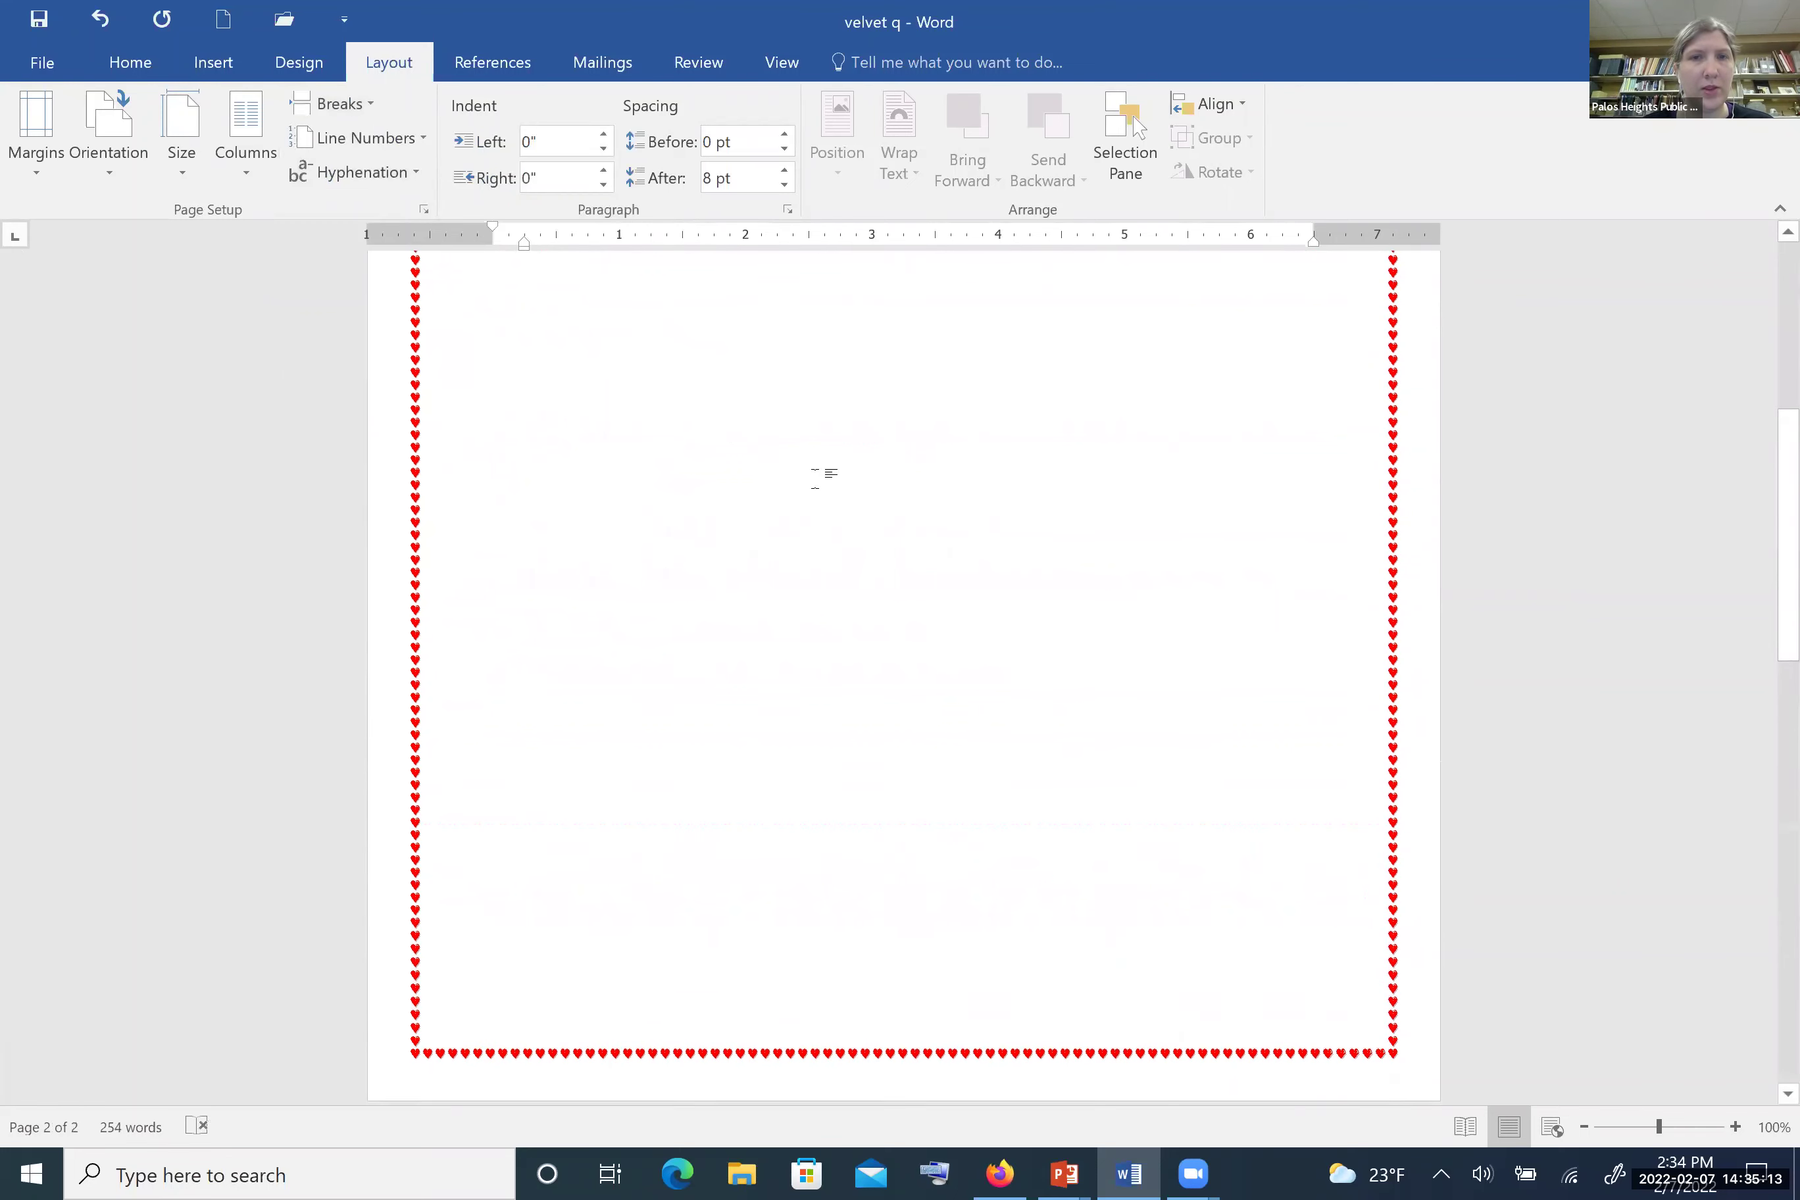
pyautogui.scroll(-10, 821, 477)
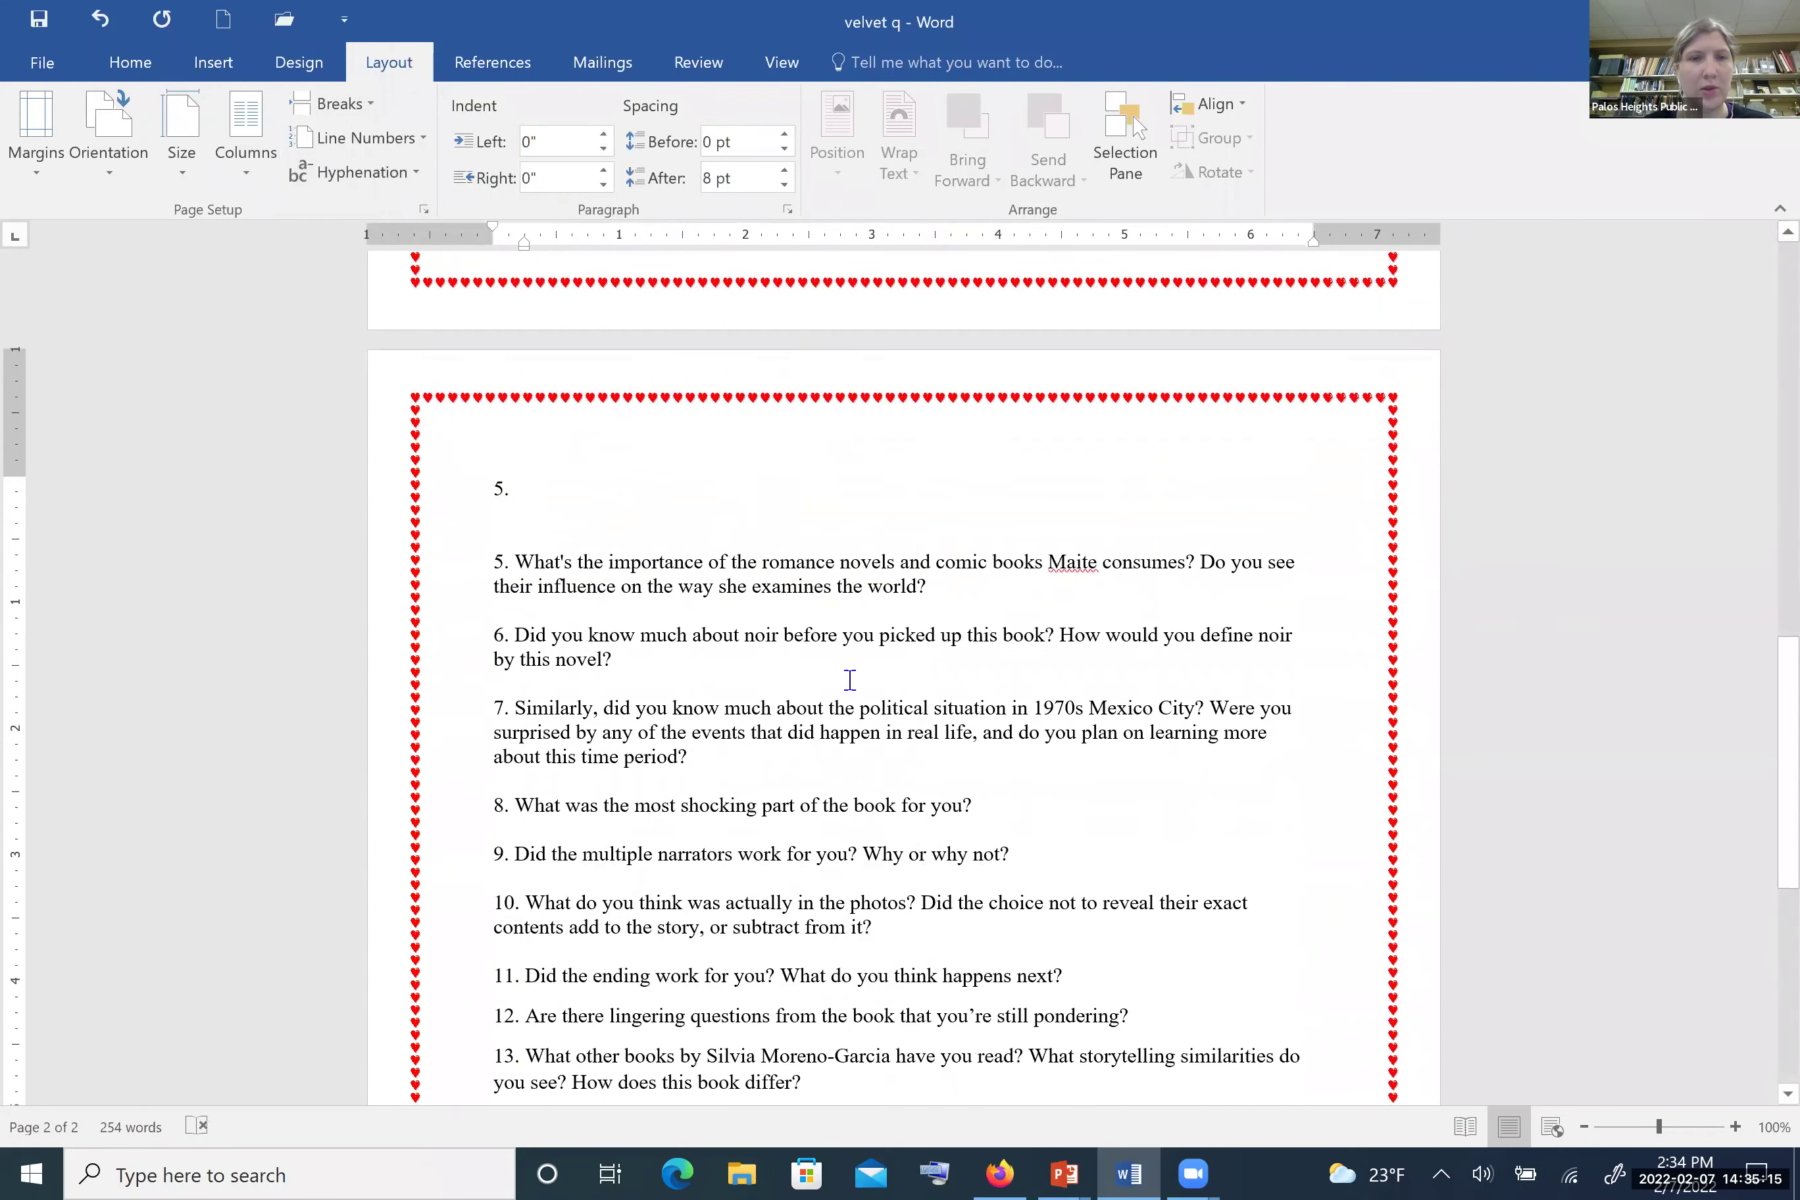
pyautogui.scroll(10, 852, 666)
pyautogui.scroll(4, 860, 670)
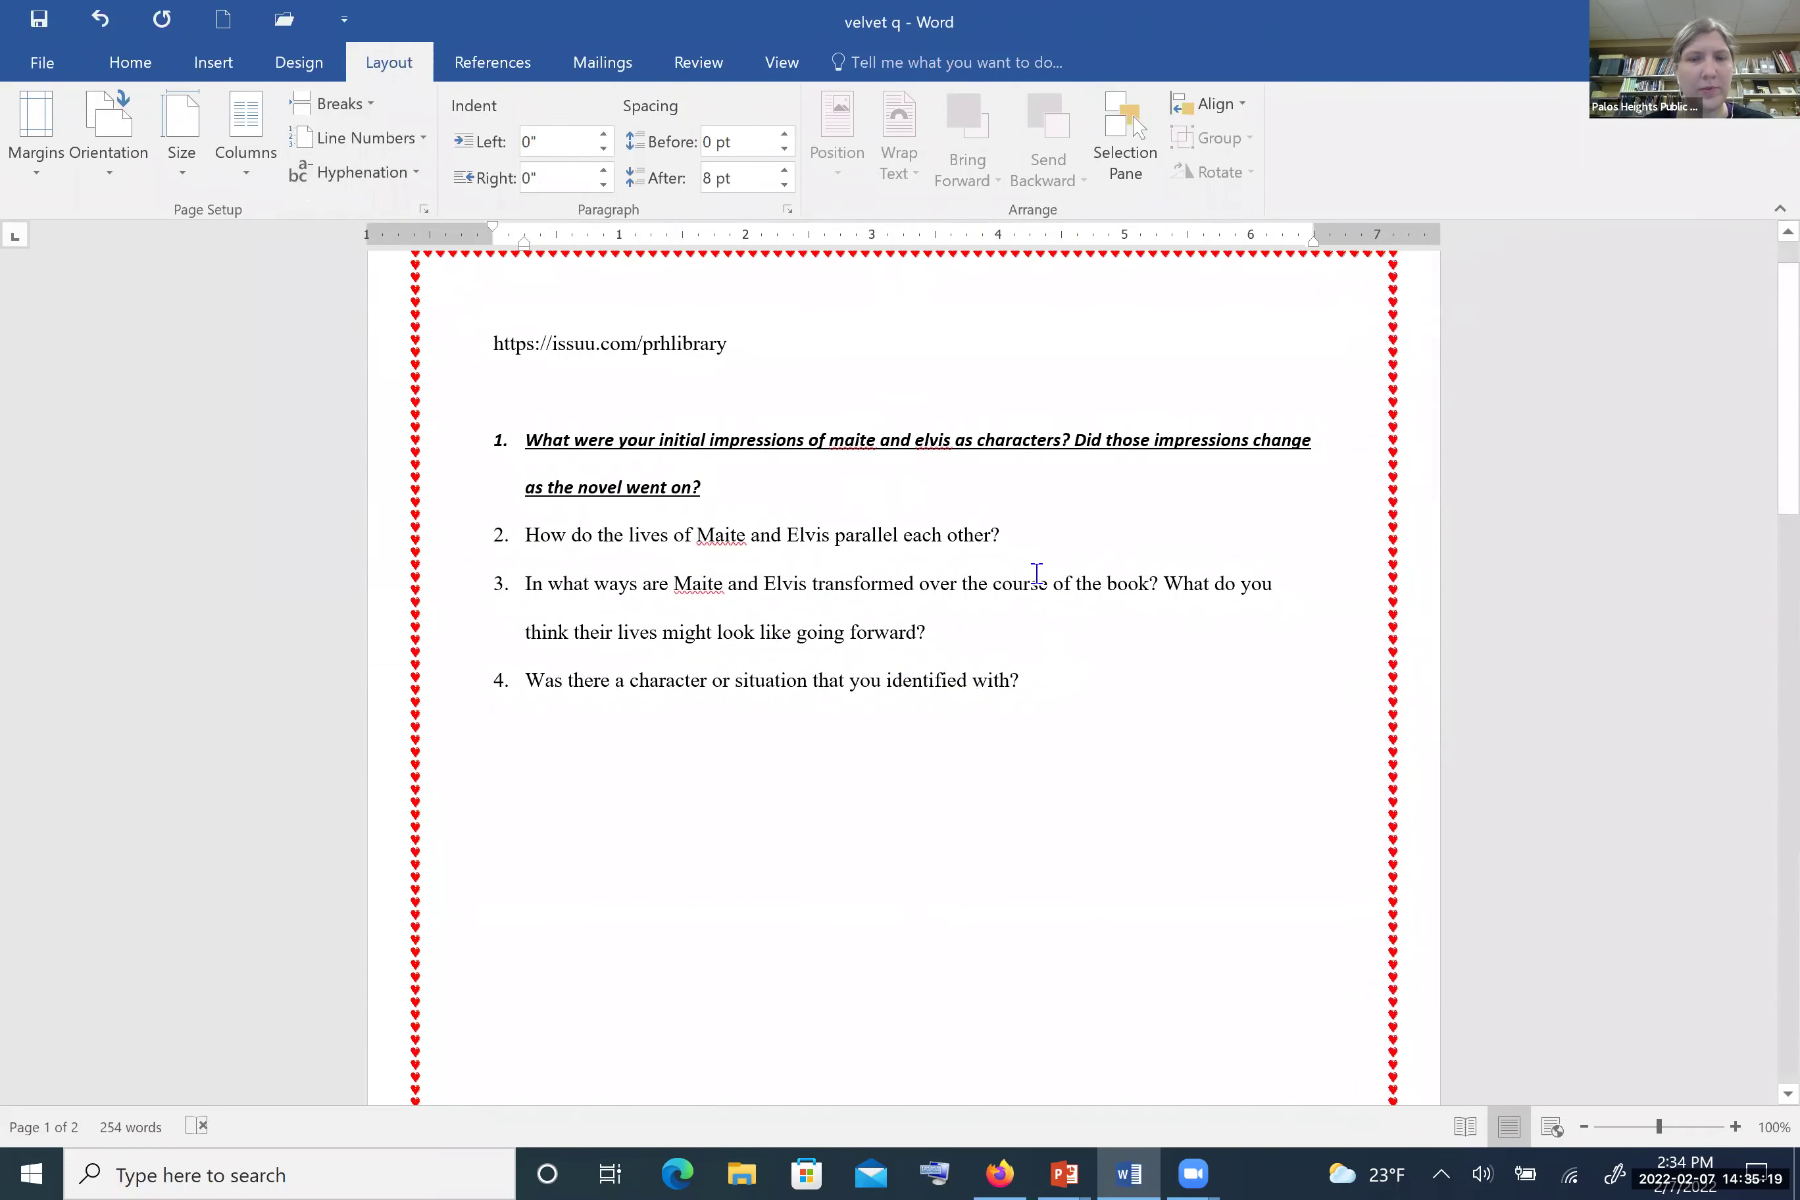
pyautogui.scroll(-2, 1041, 575)
pyautogui.scroll(-2, 1042, 575)
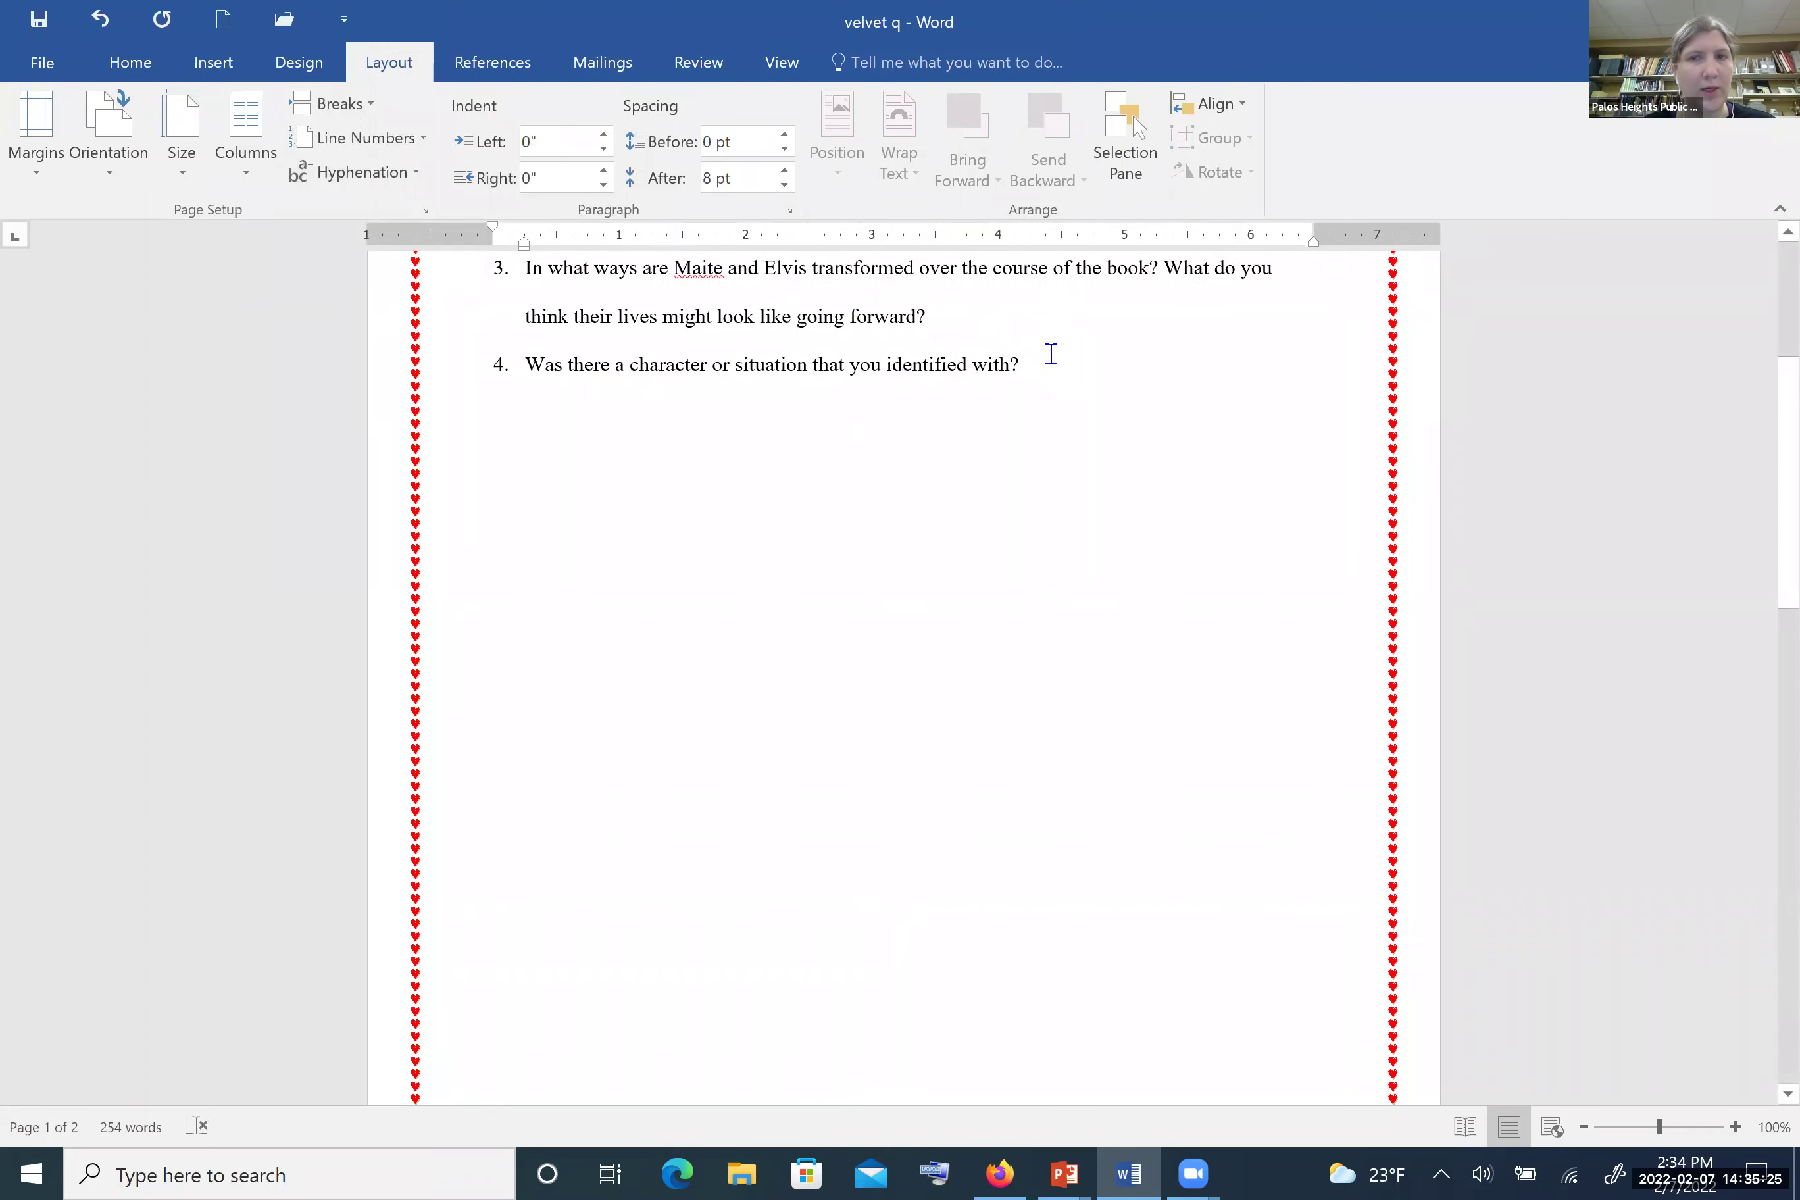
pyautogui.click(1052, 354)
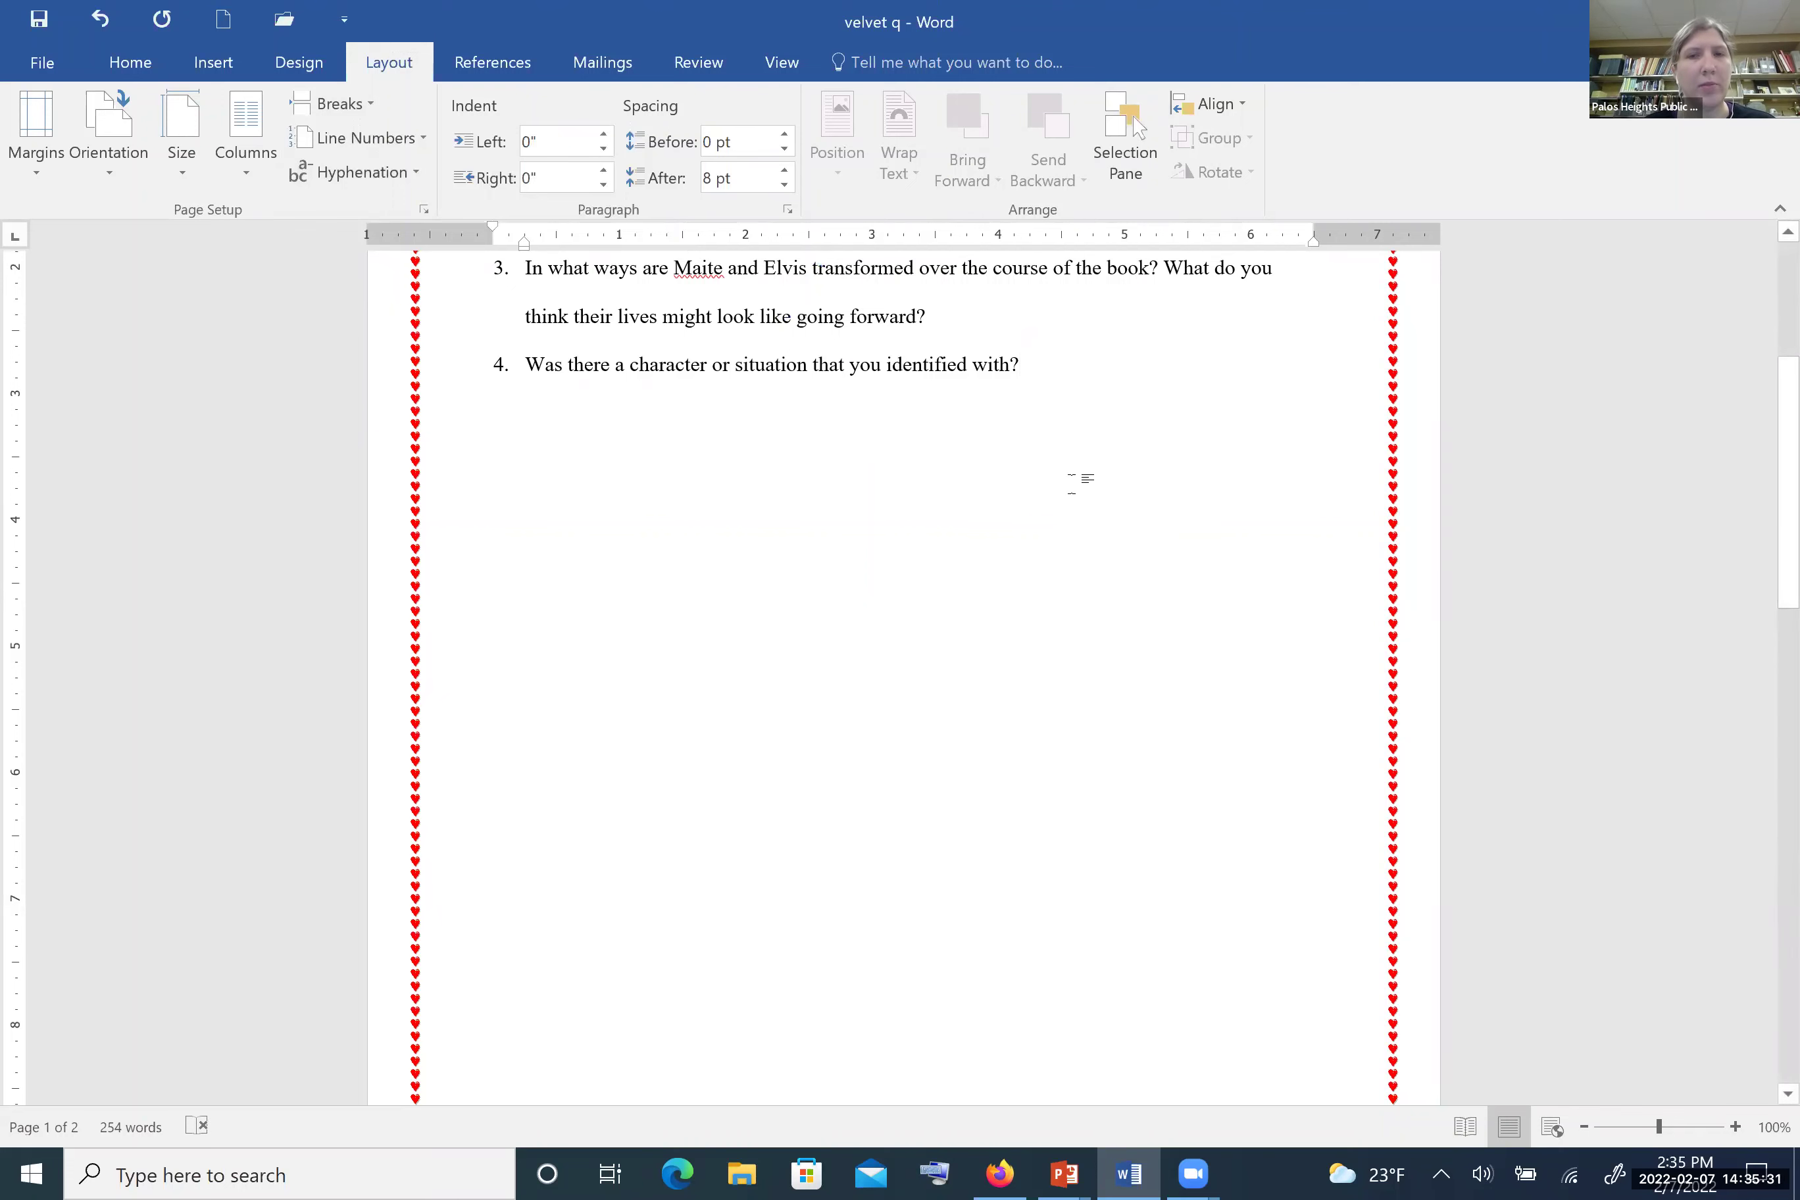
pyautogui.scroll(-4, 1078, 482)
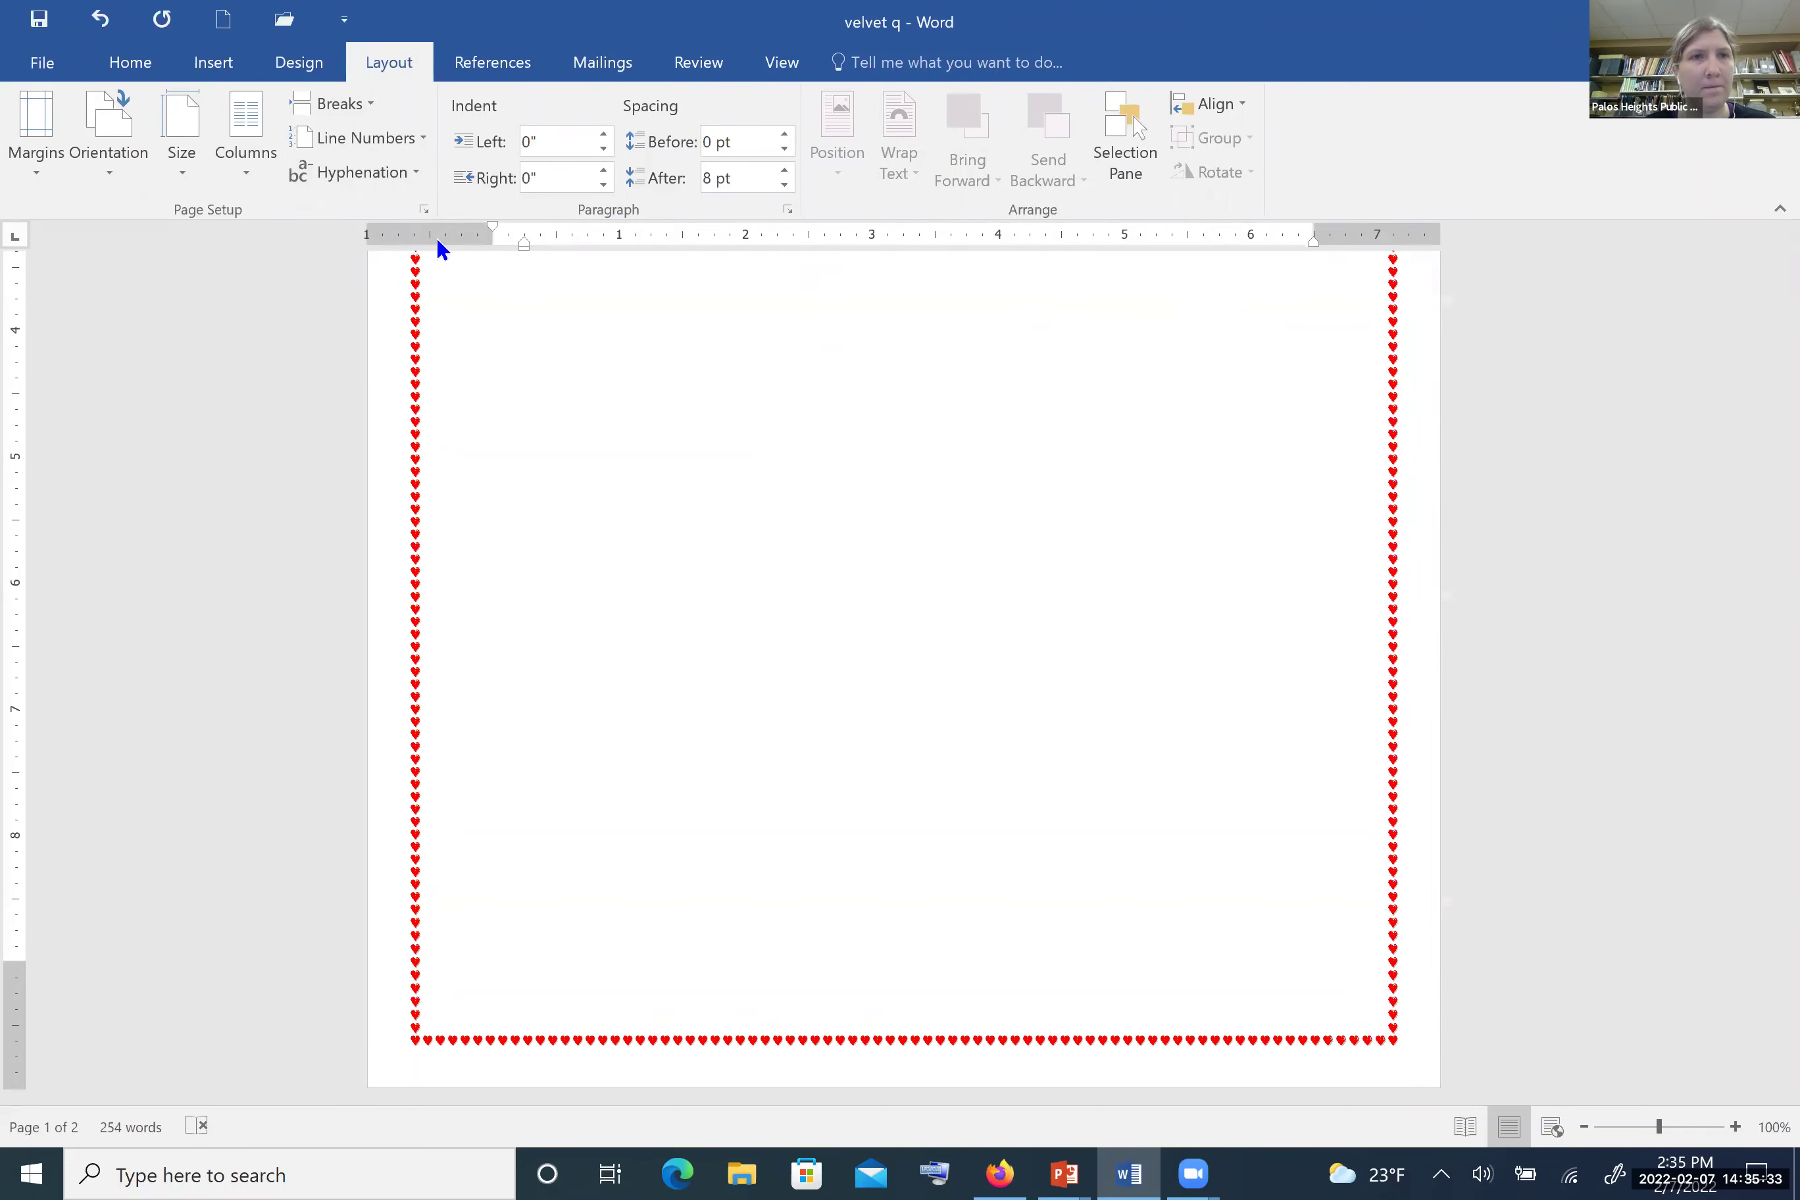
pyautogui.scroll(4, 626, 333)
pyautogui.scroll(4, 630, 334)
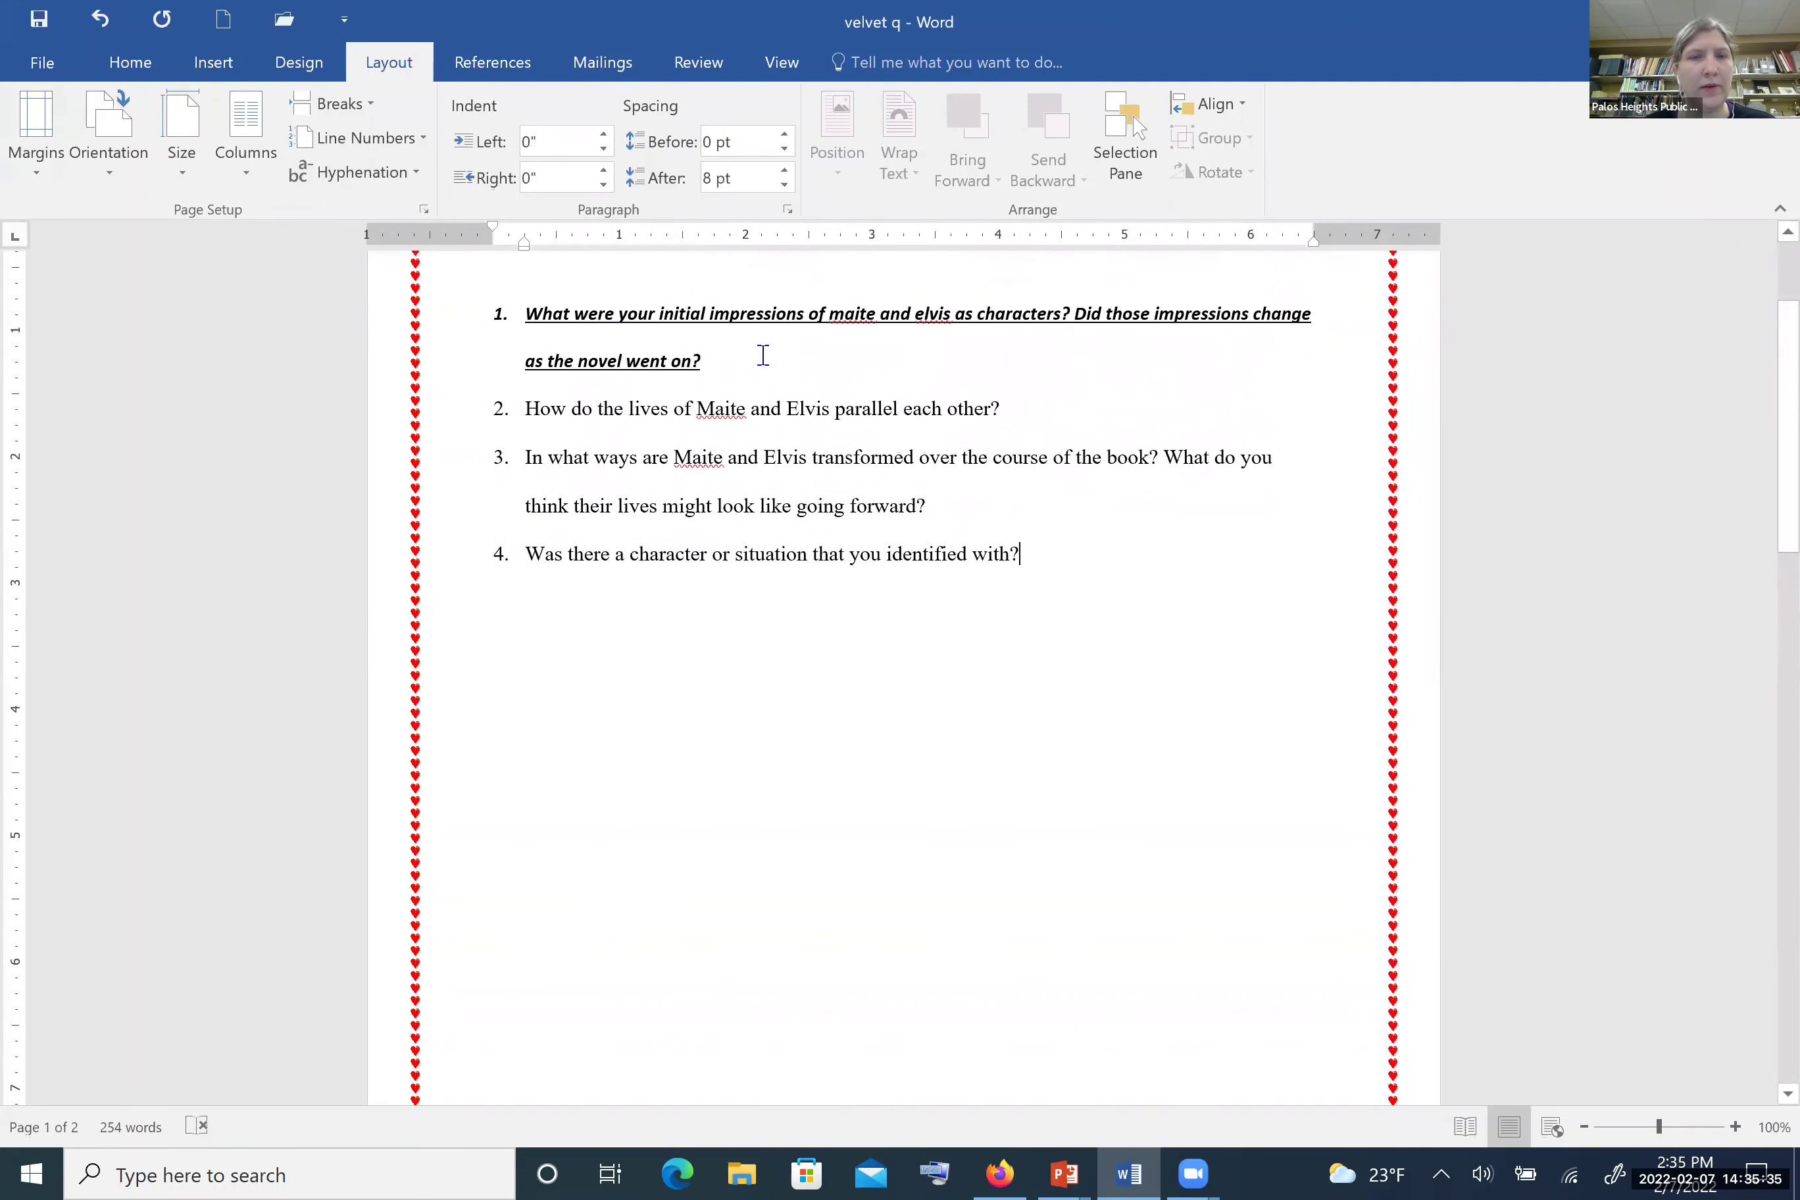
pyautogui.scroll(1, 764, 354)
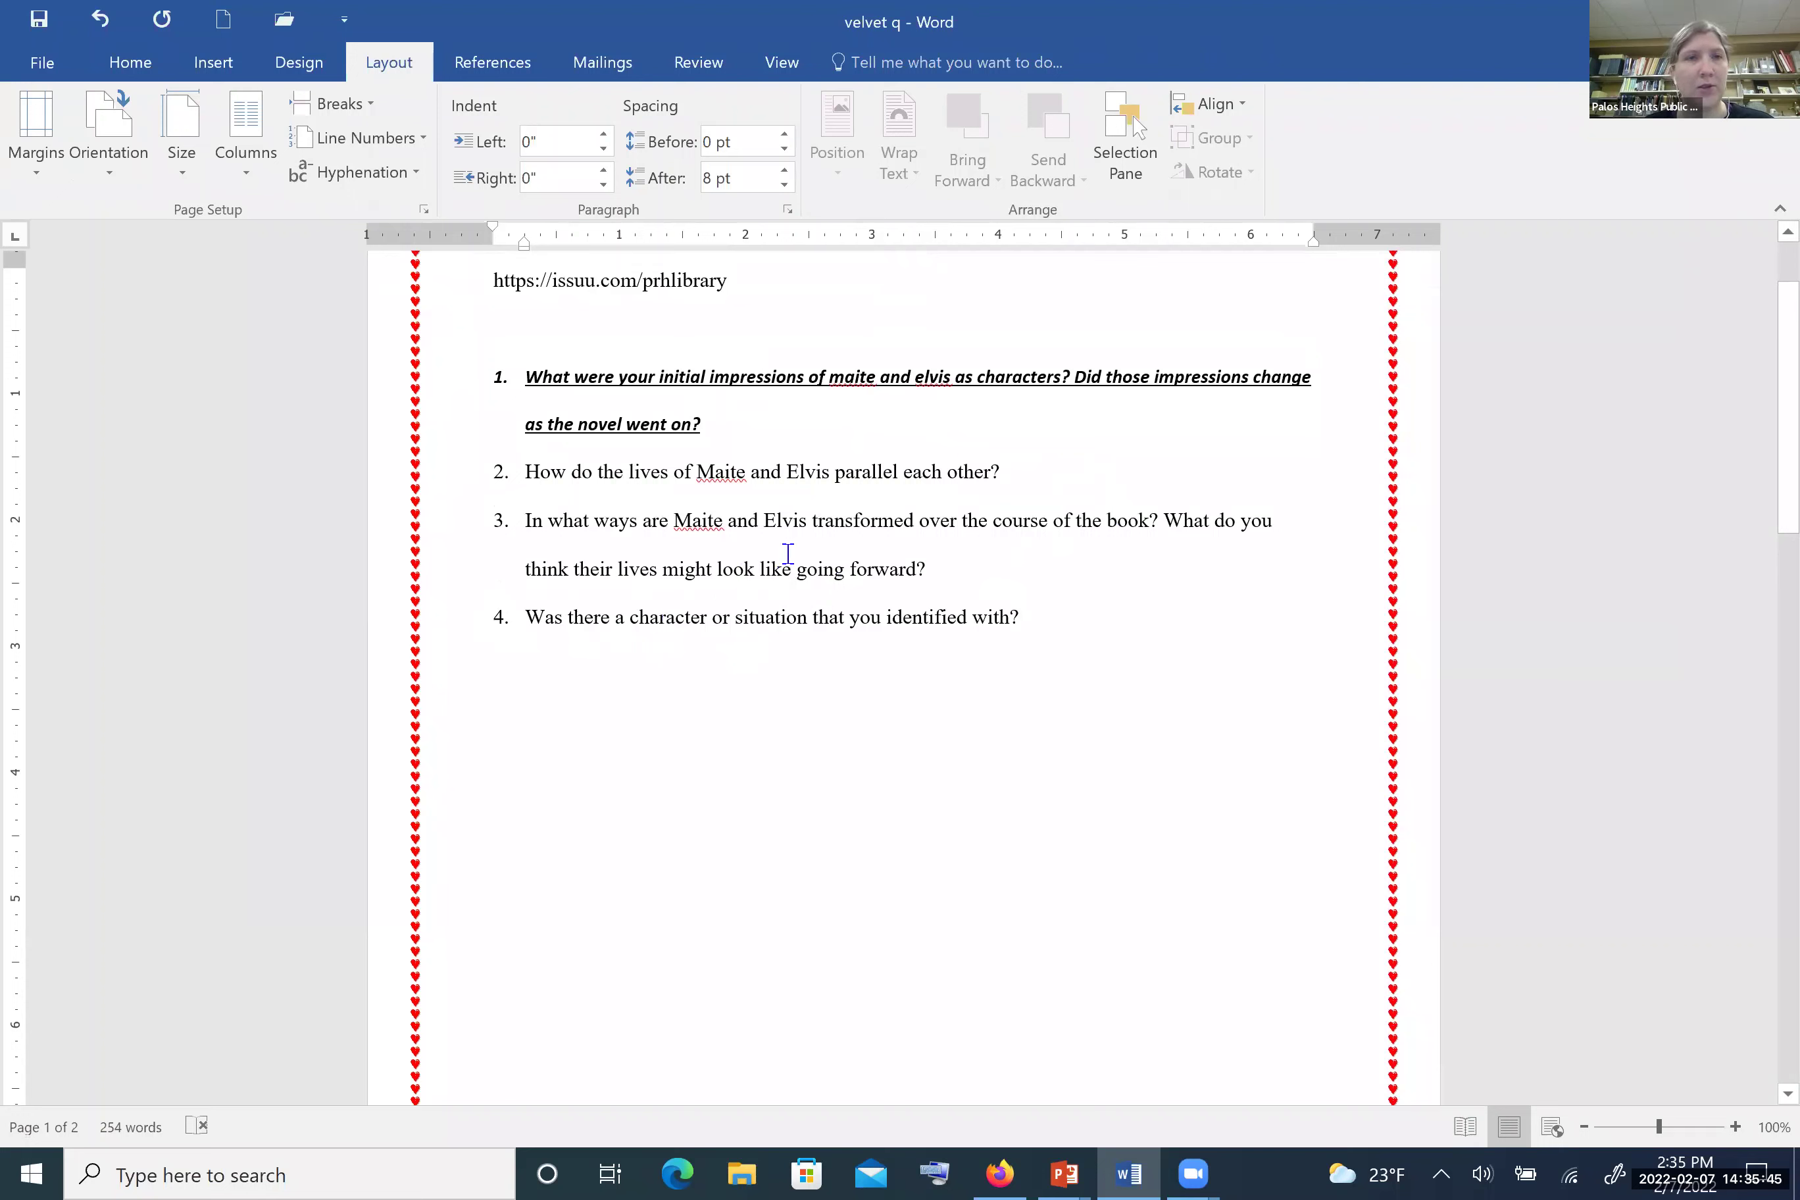
# Step: Undo the page break, and undo and redo the single-column change
pyautogui.click(105, 25)
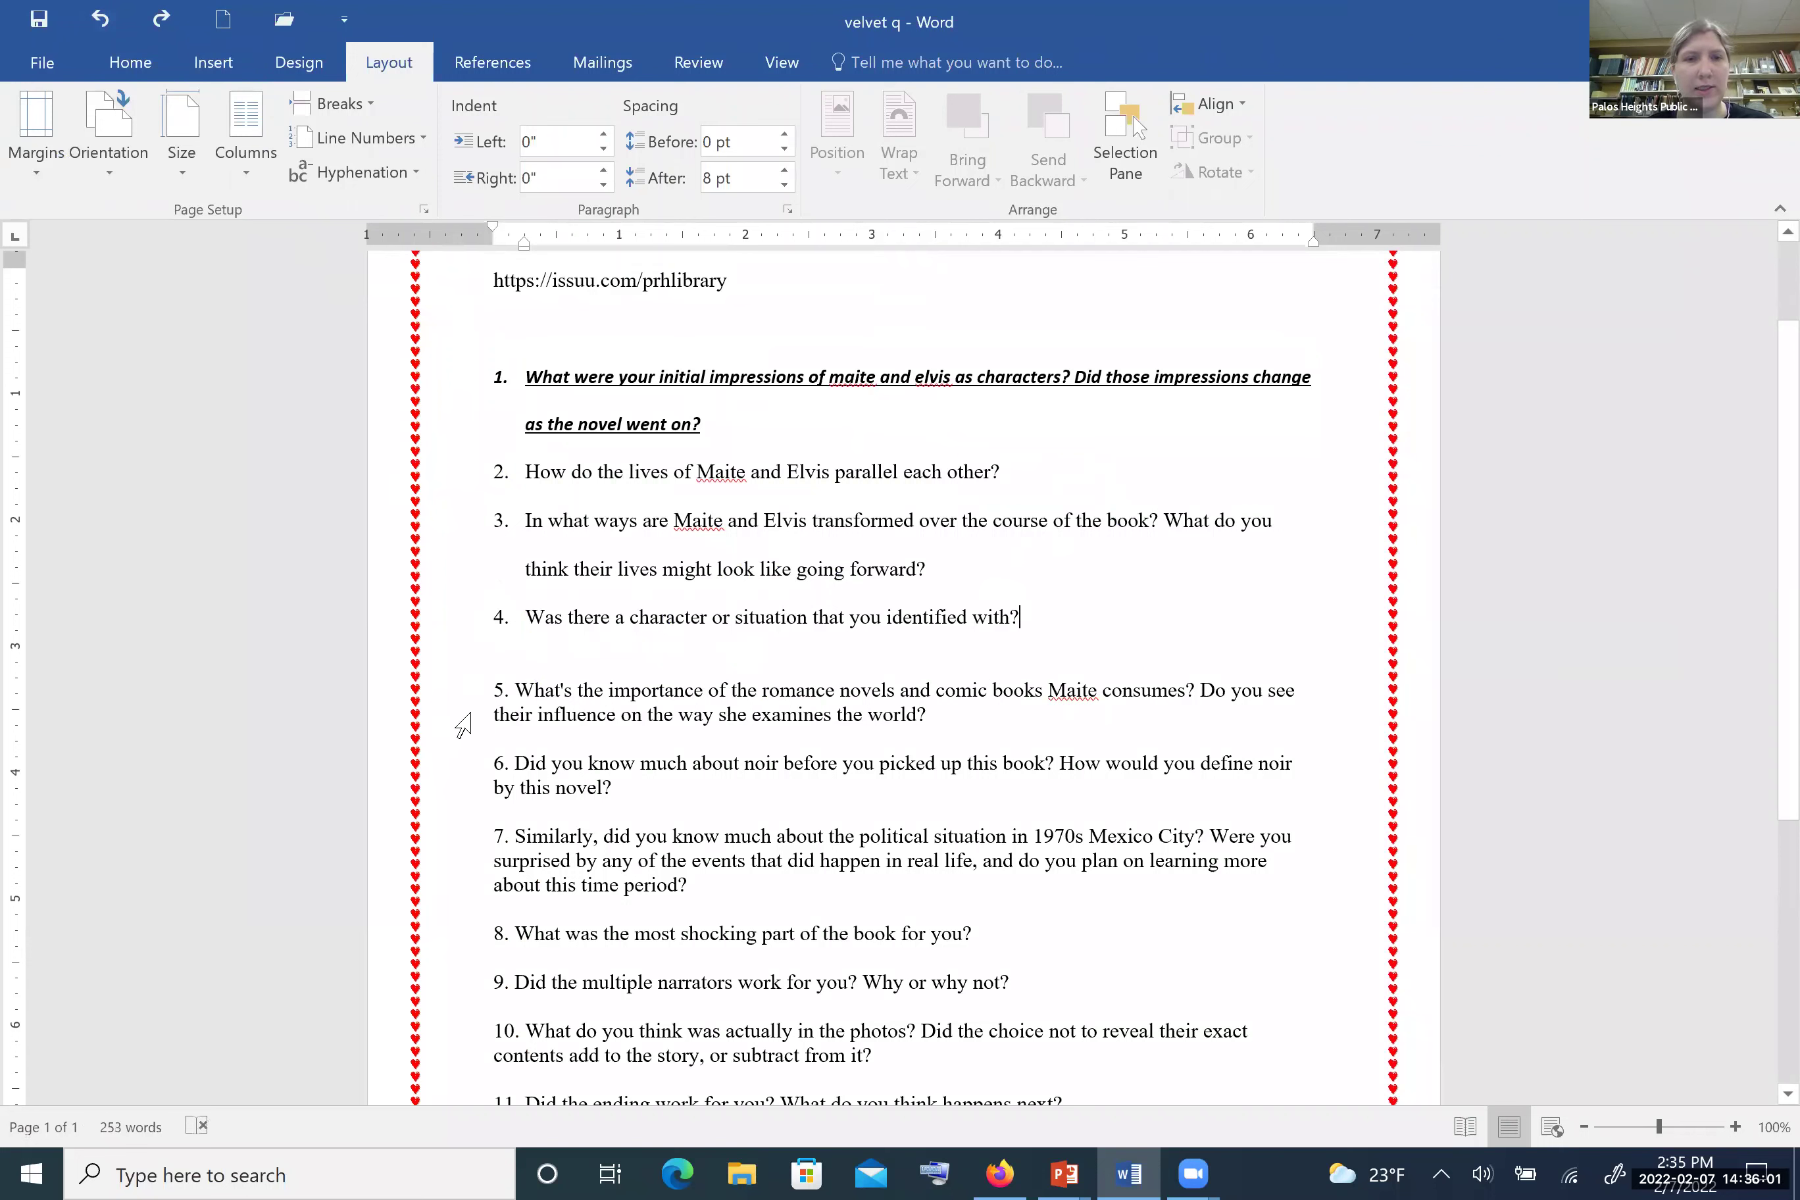
pyautogui.click(101, 23)
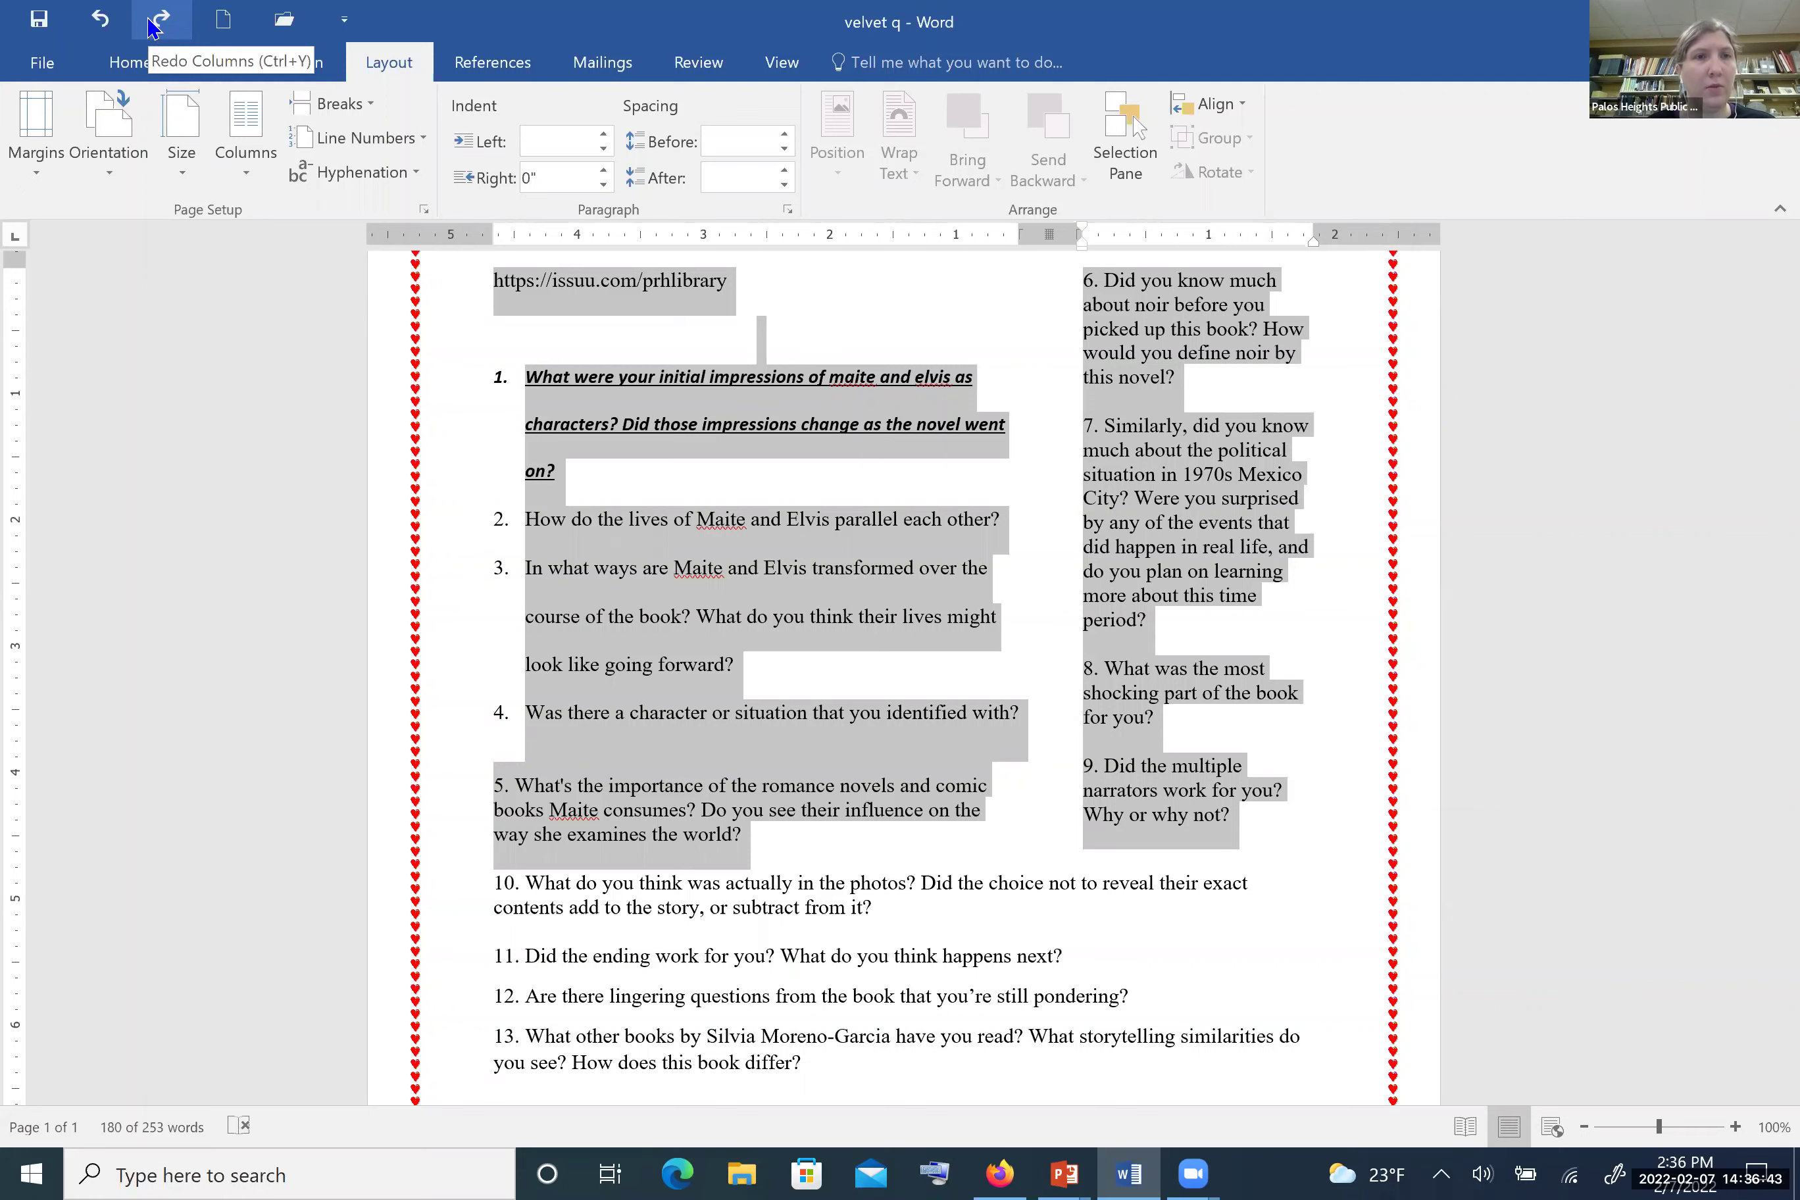
pyautogui.click(158, 22)
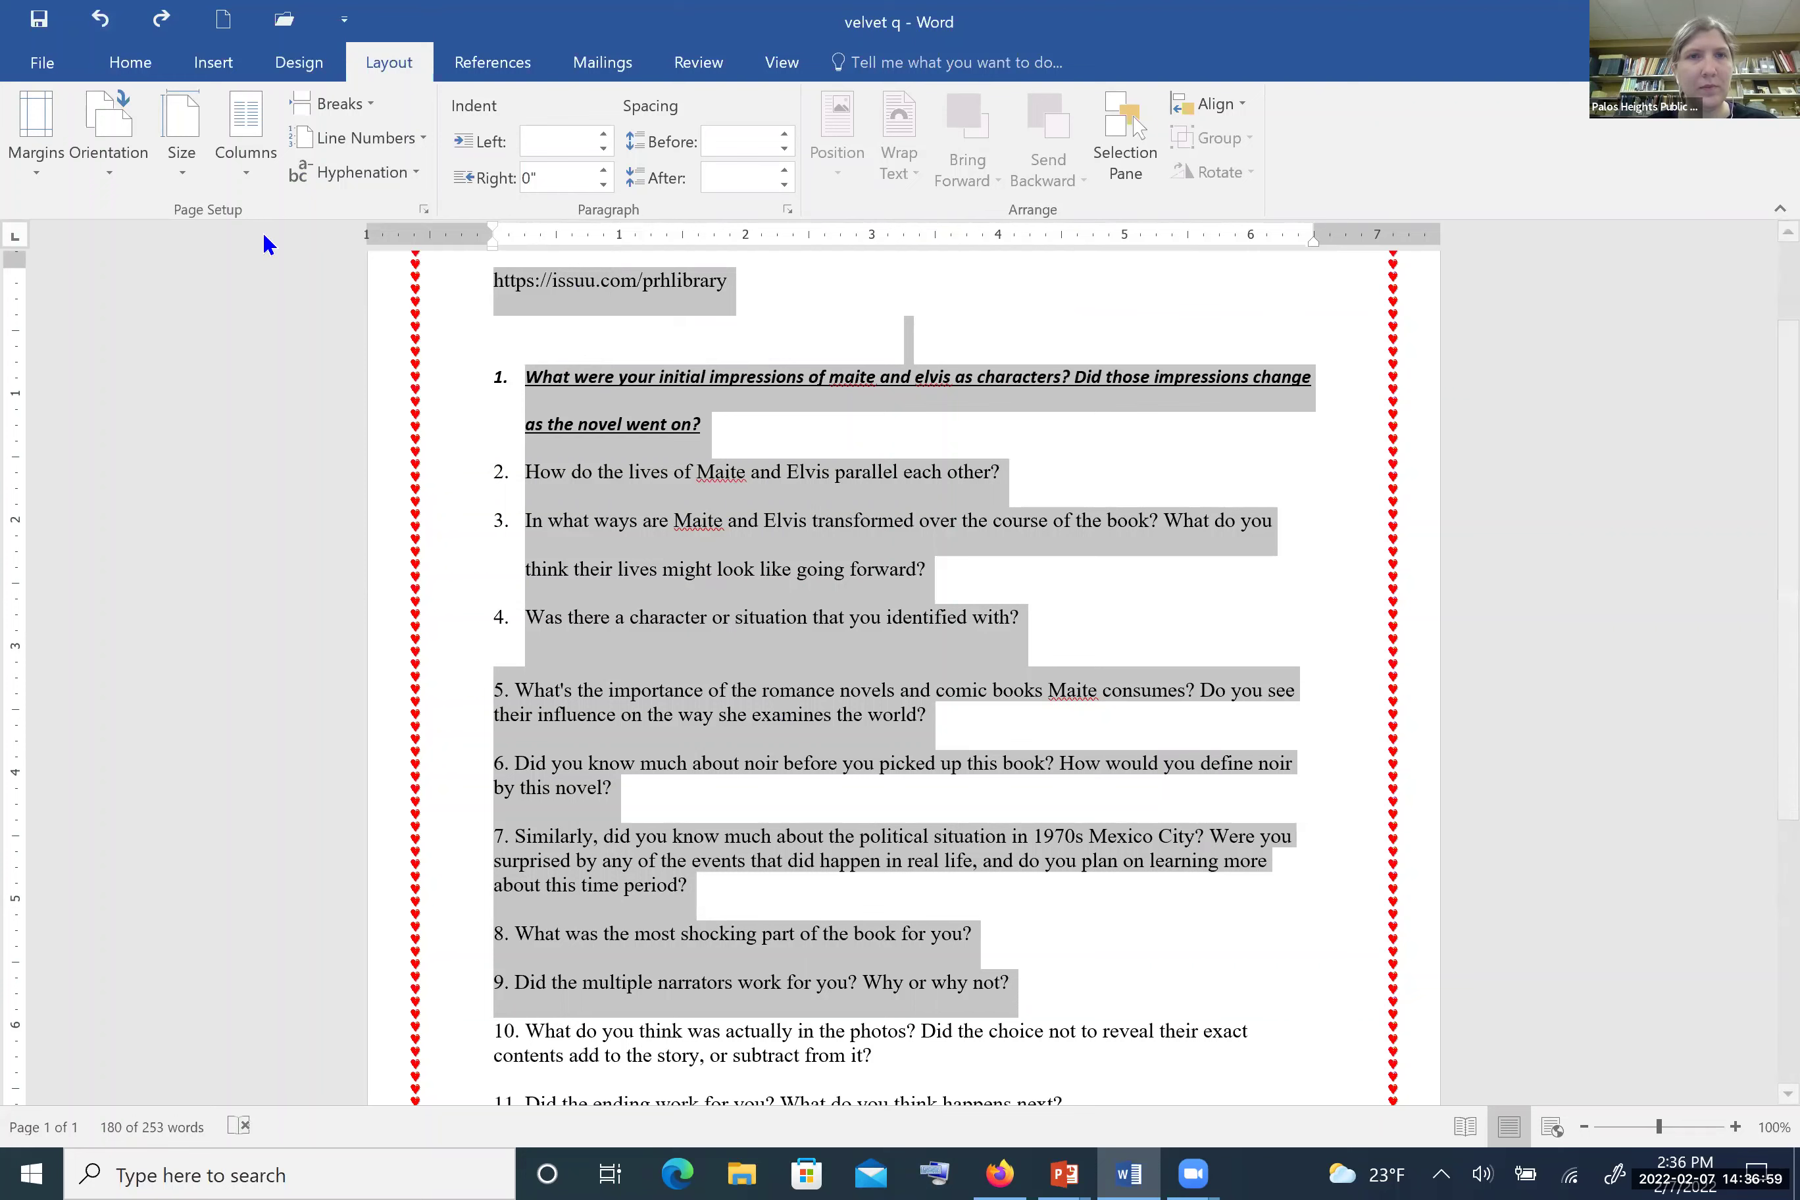
# Step: Switch to the Microsoft Word Intermediate presentation in PowerPoint, present from the Layout slide through the Tables slide, and end the show
pyautogui.moveTo(1059, 1169)
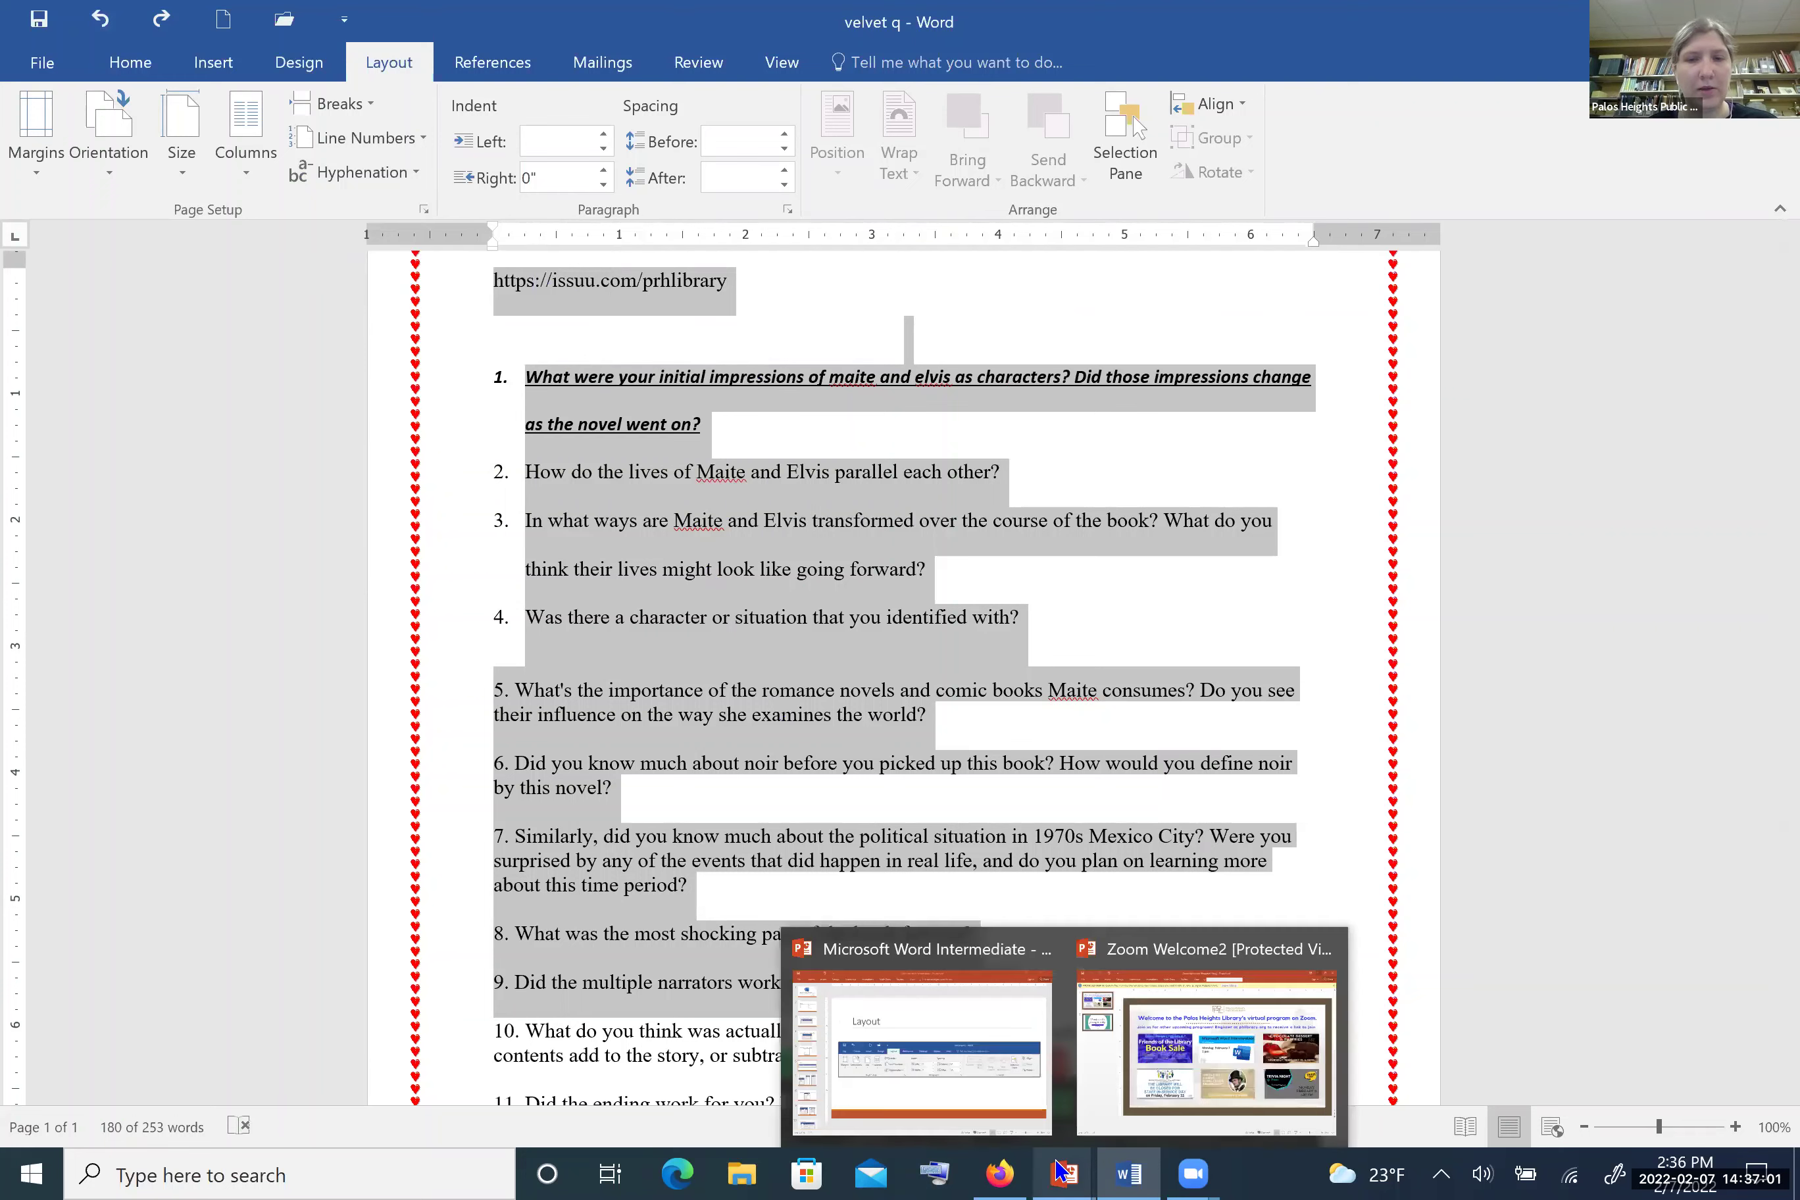
pyautogui.click(984, 1084)
pyautogui.click(643, 66)
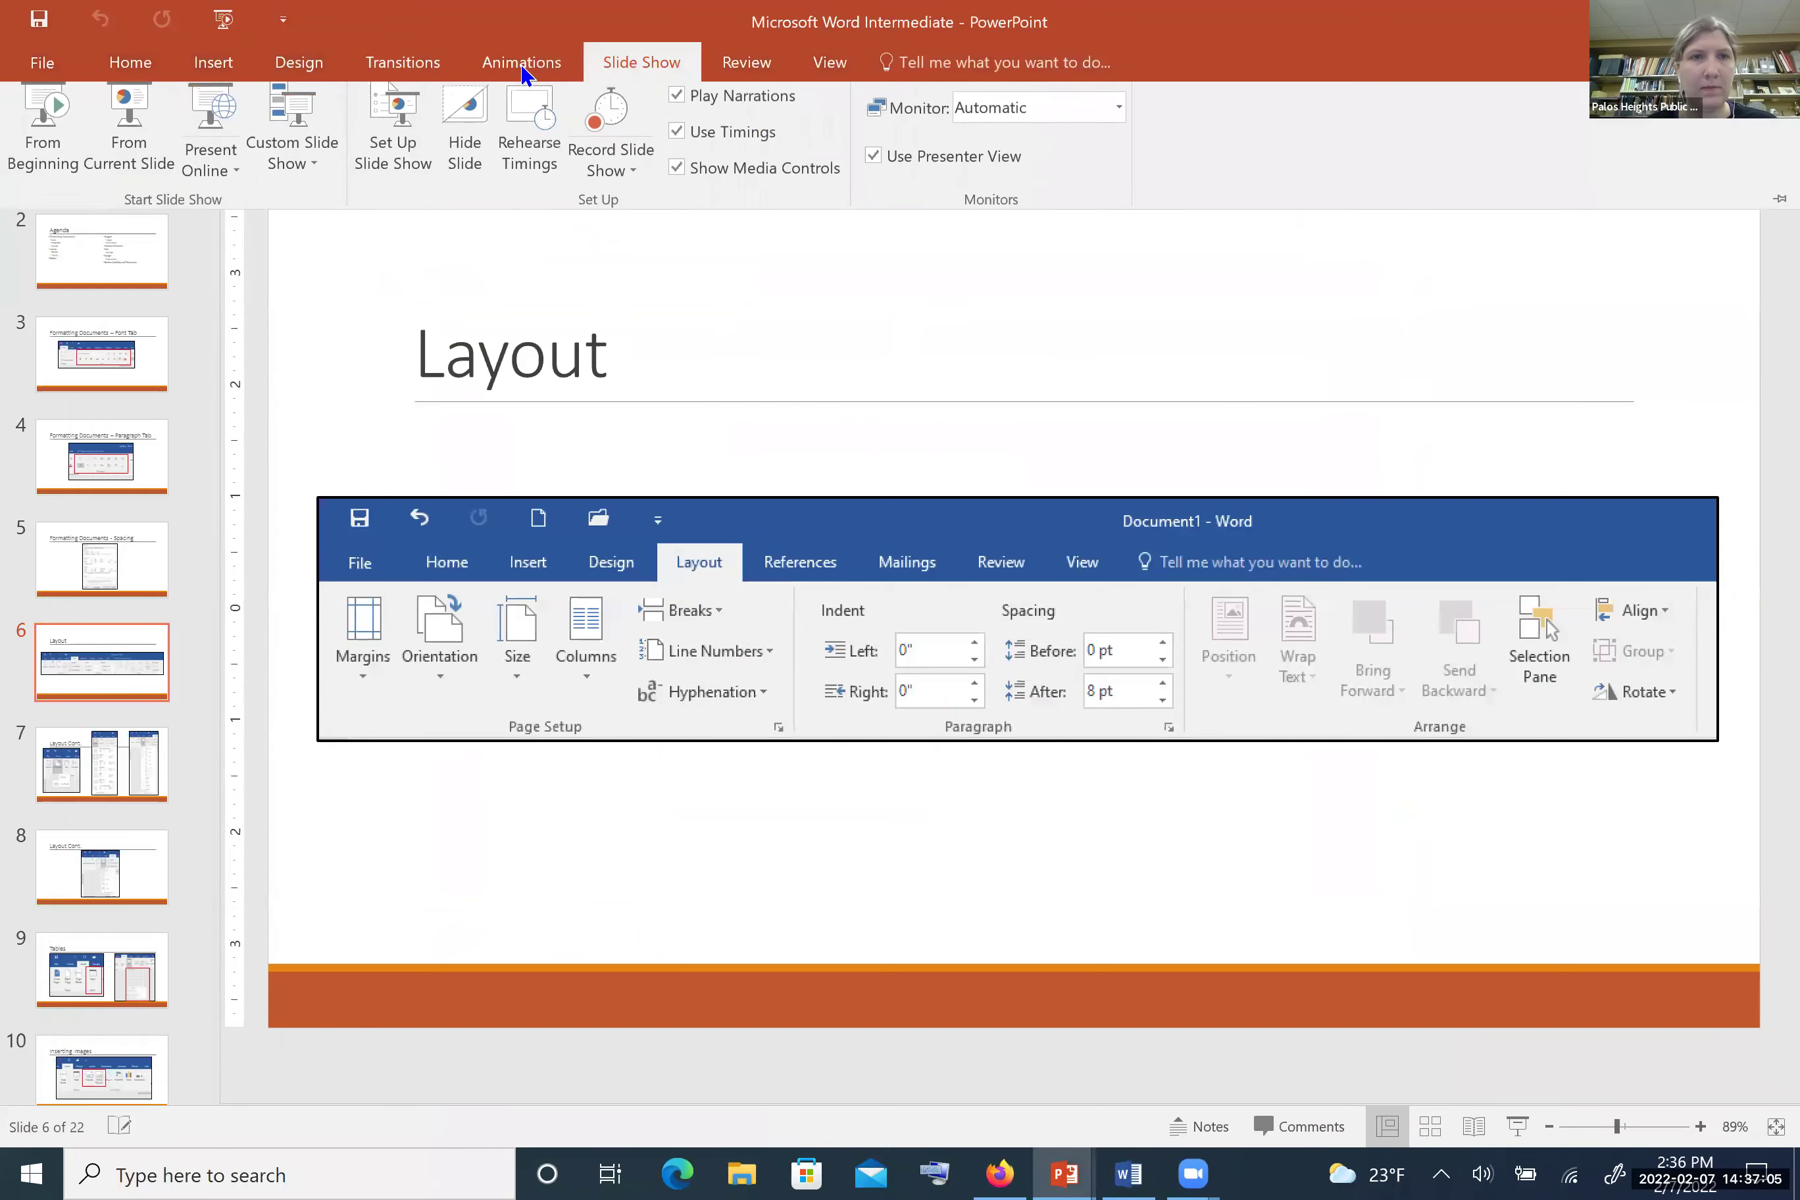
pyautogui.click(113, 105)
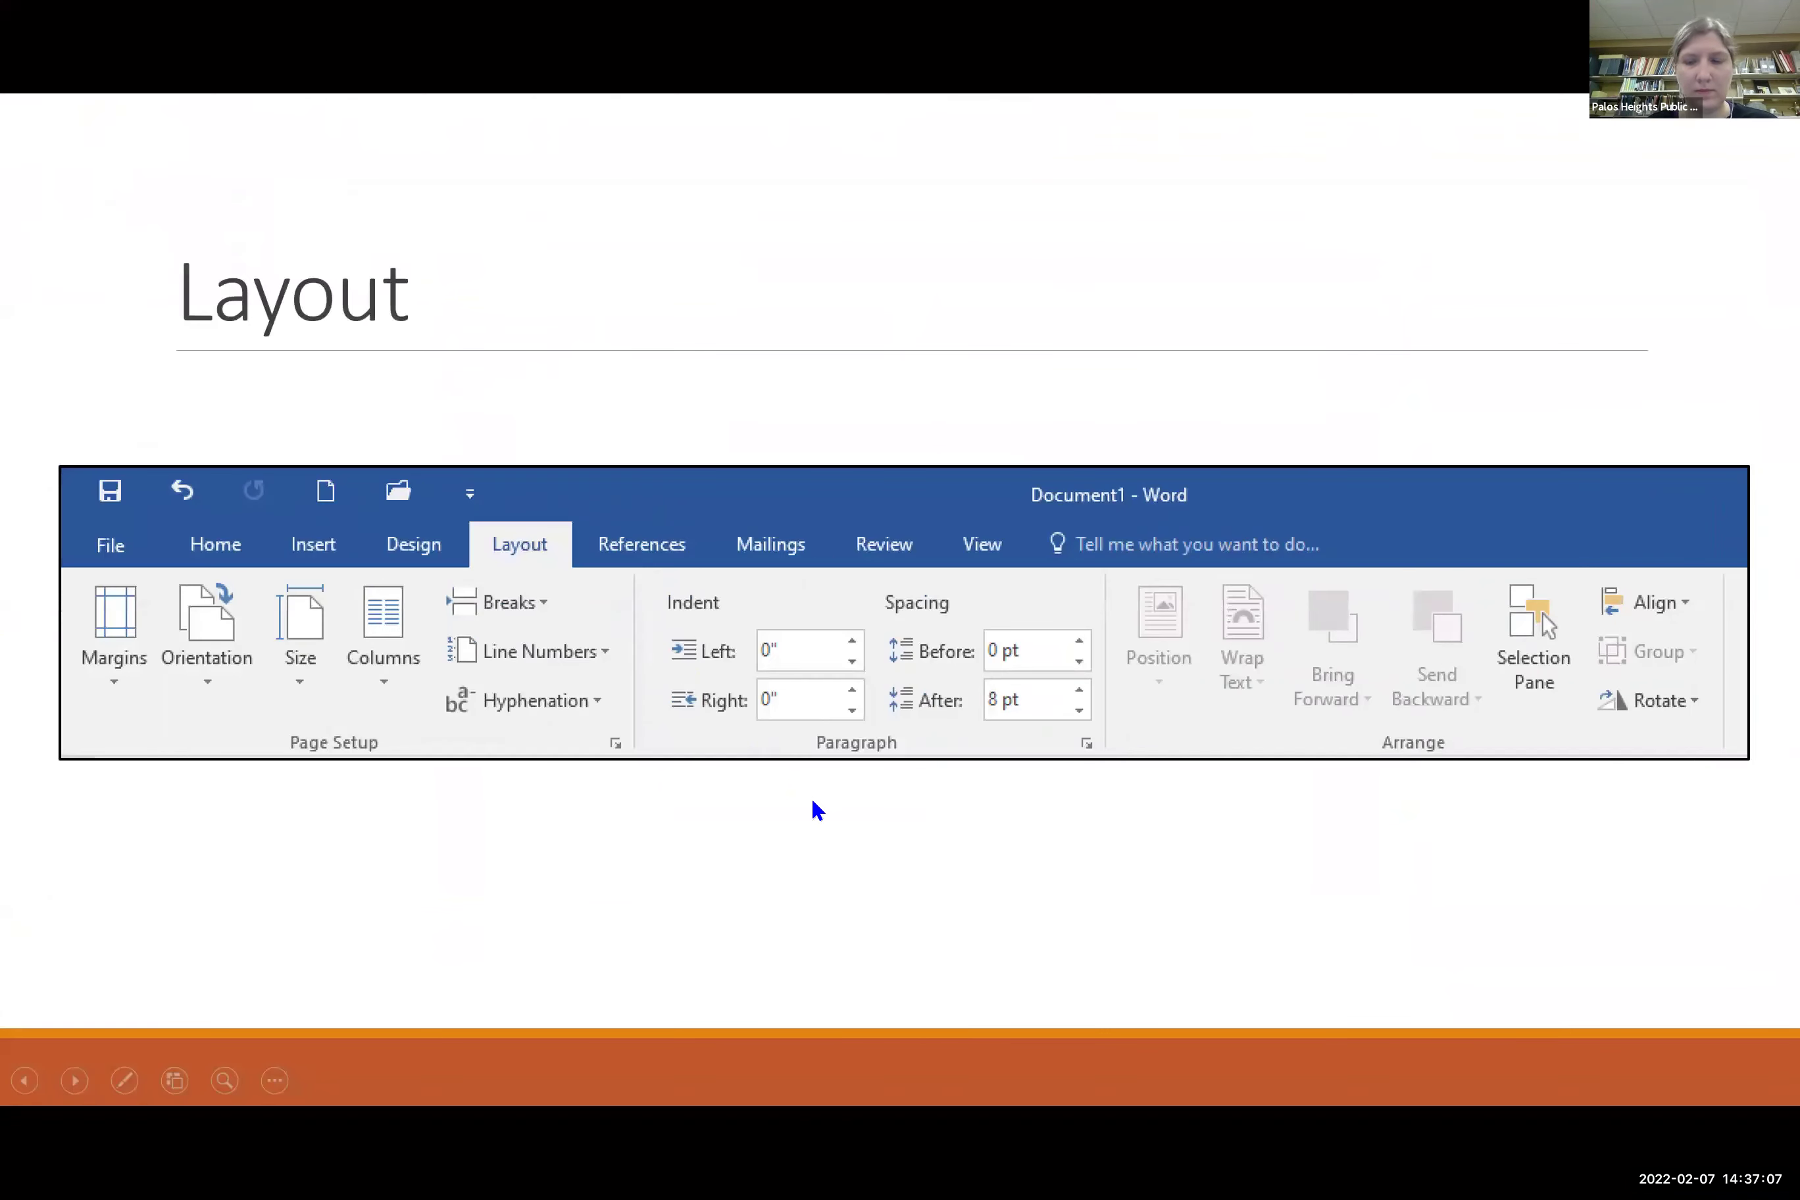
pyautogui.click(812, 797)
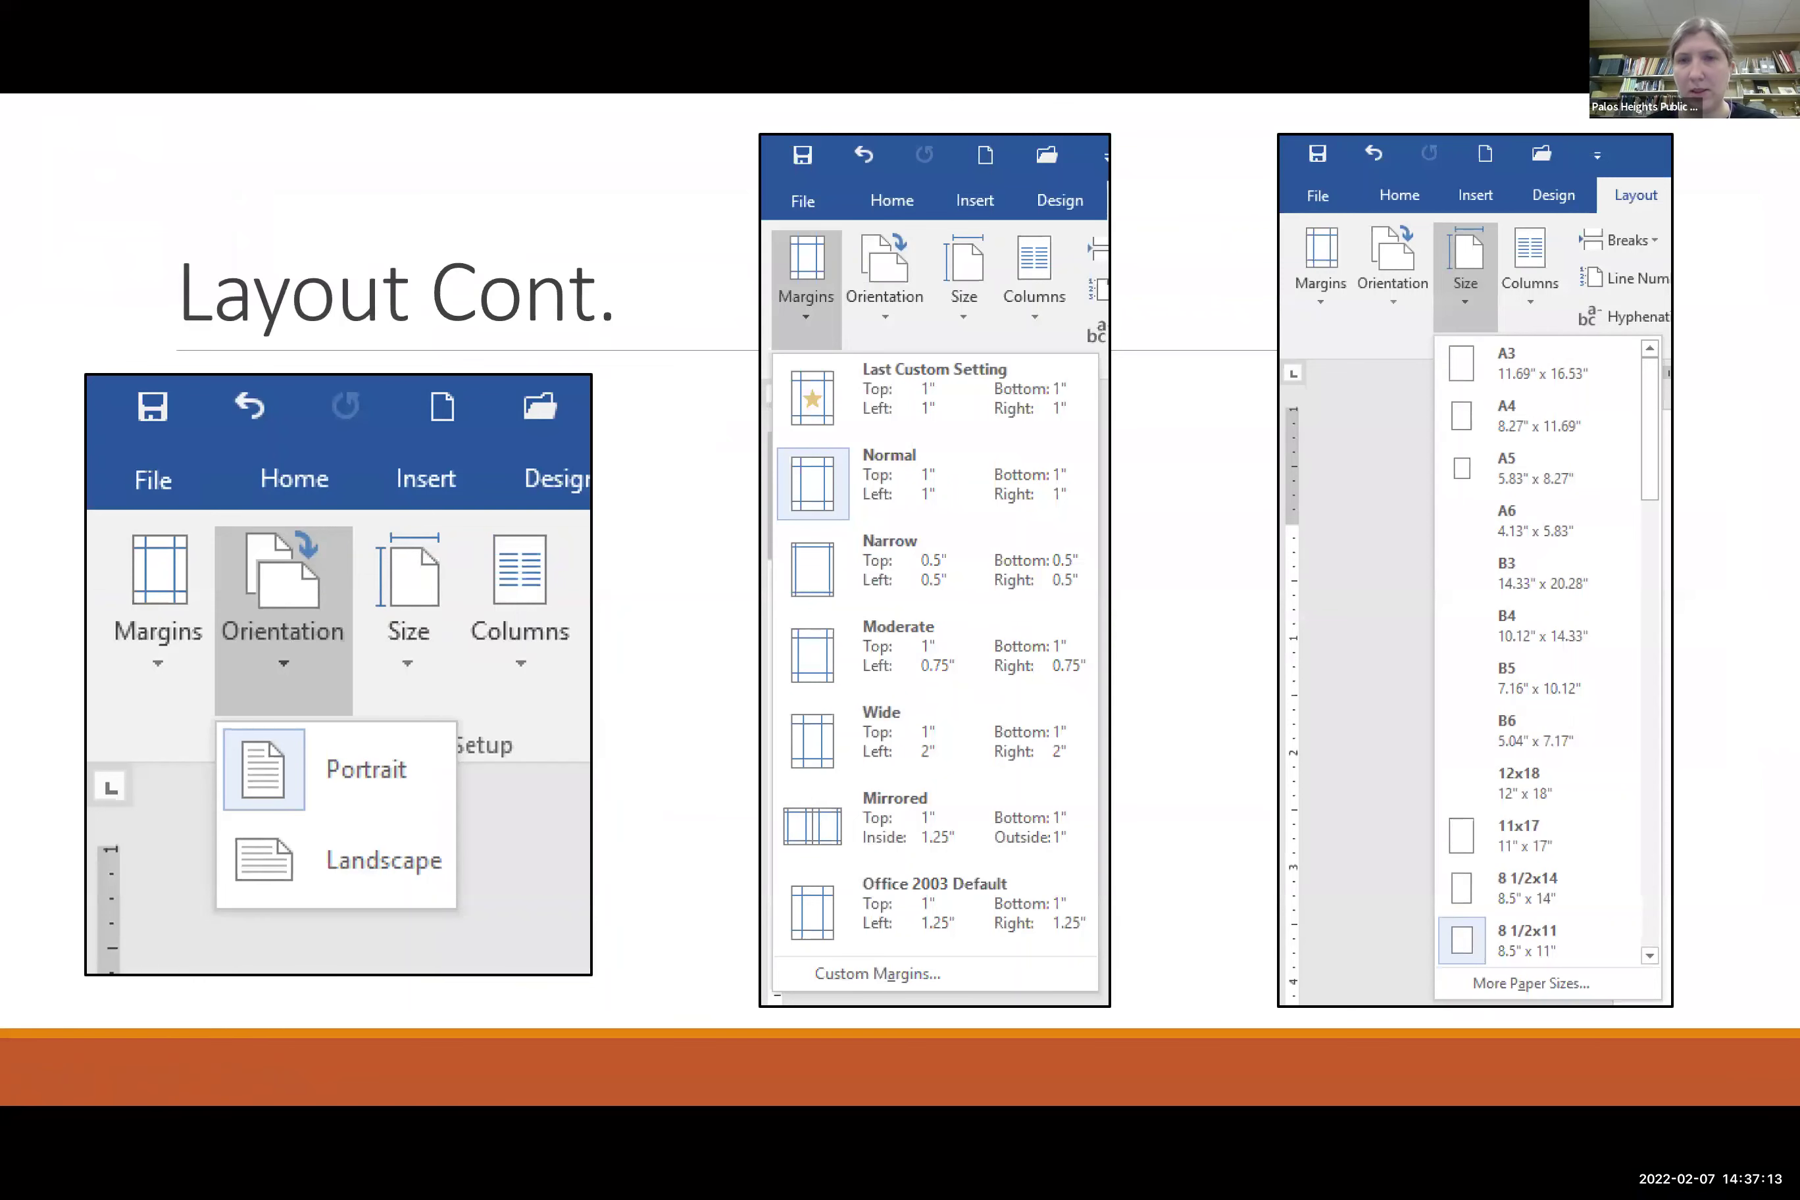
pyautogui.press('Right')
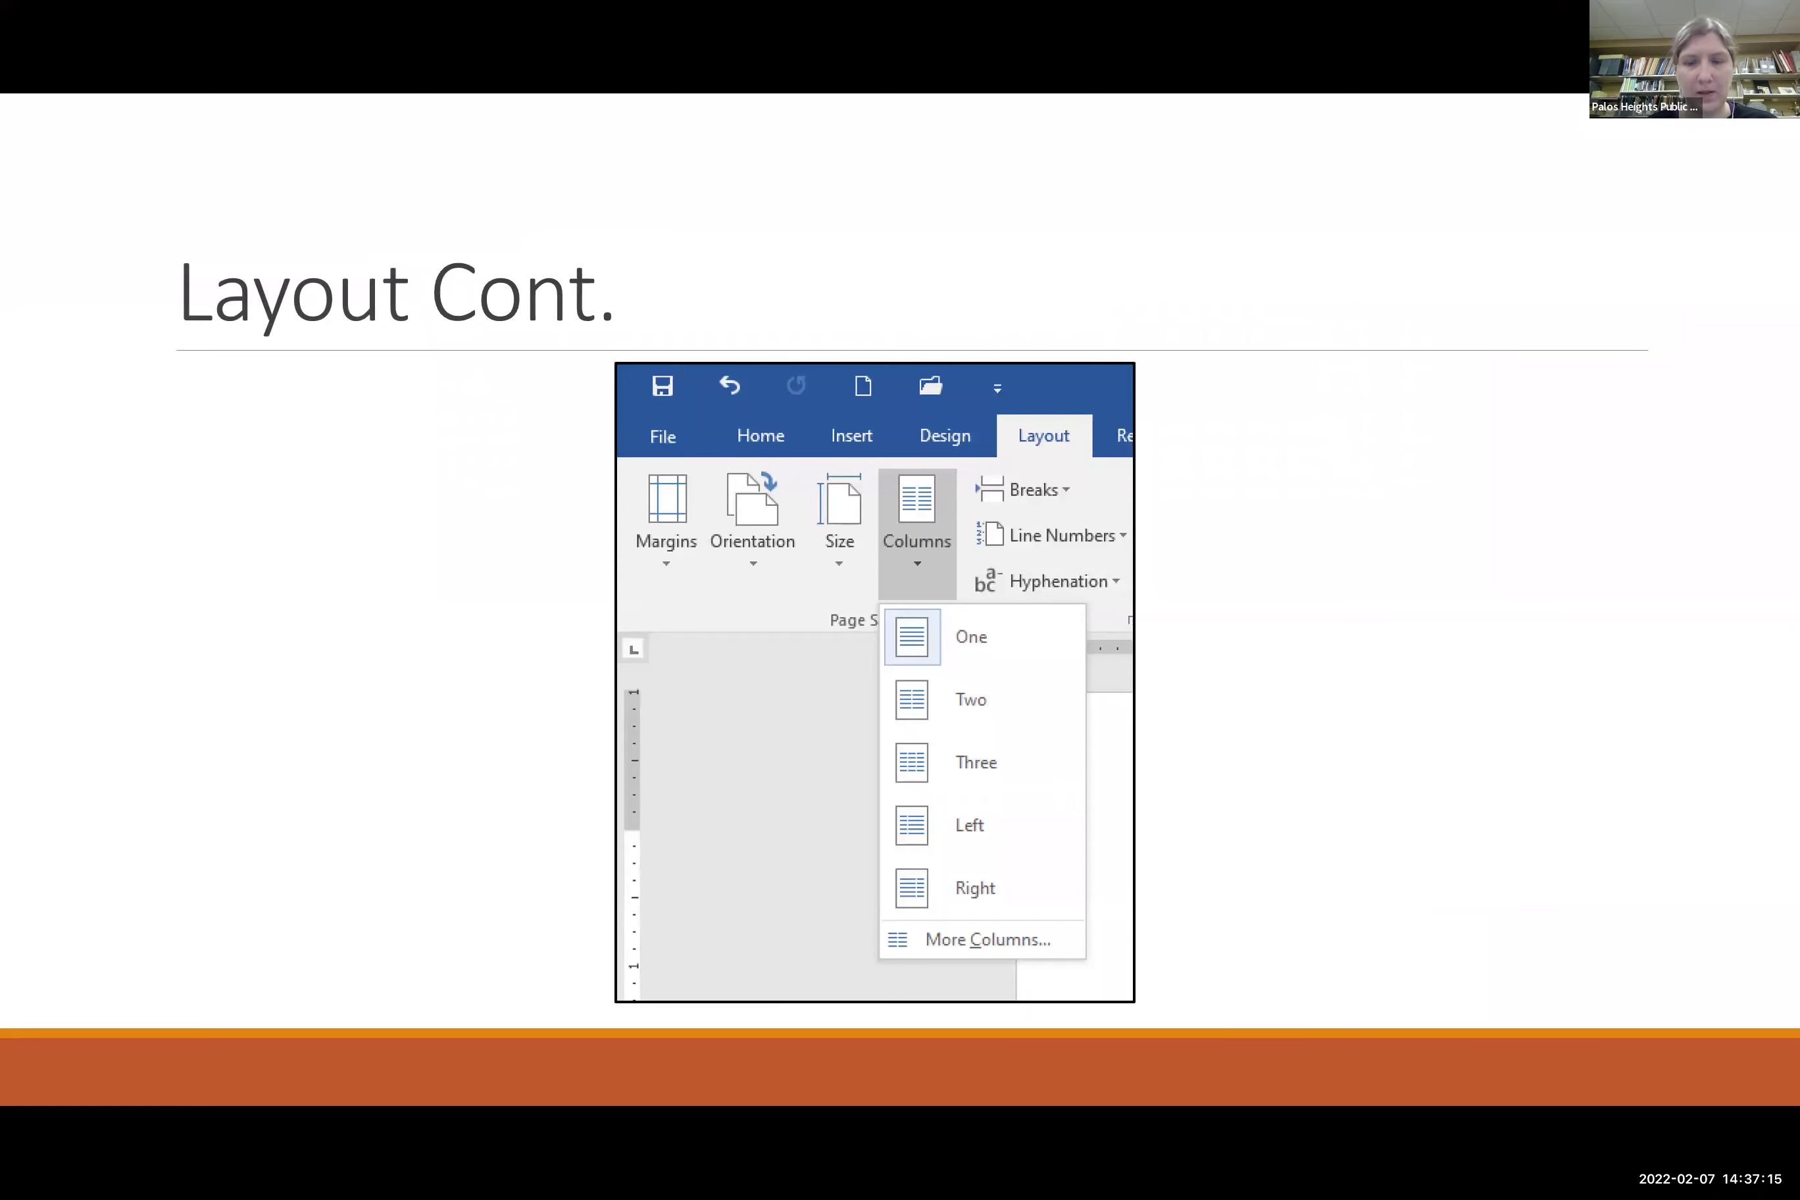
pyautogui.press('Right')
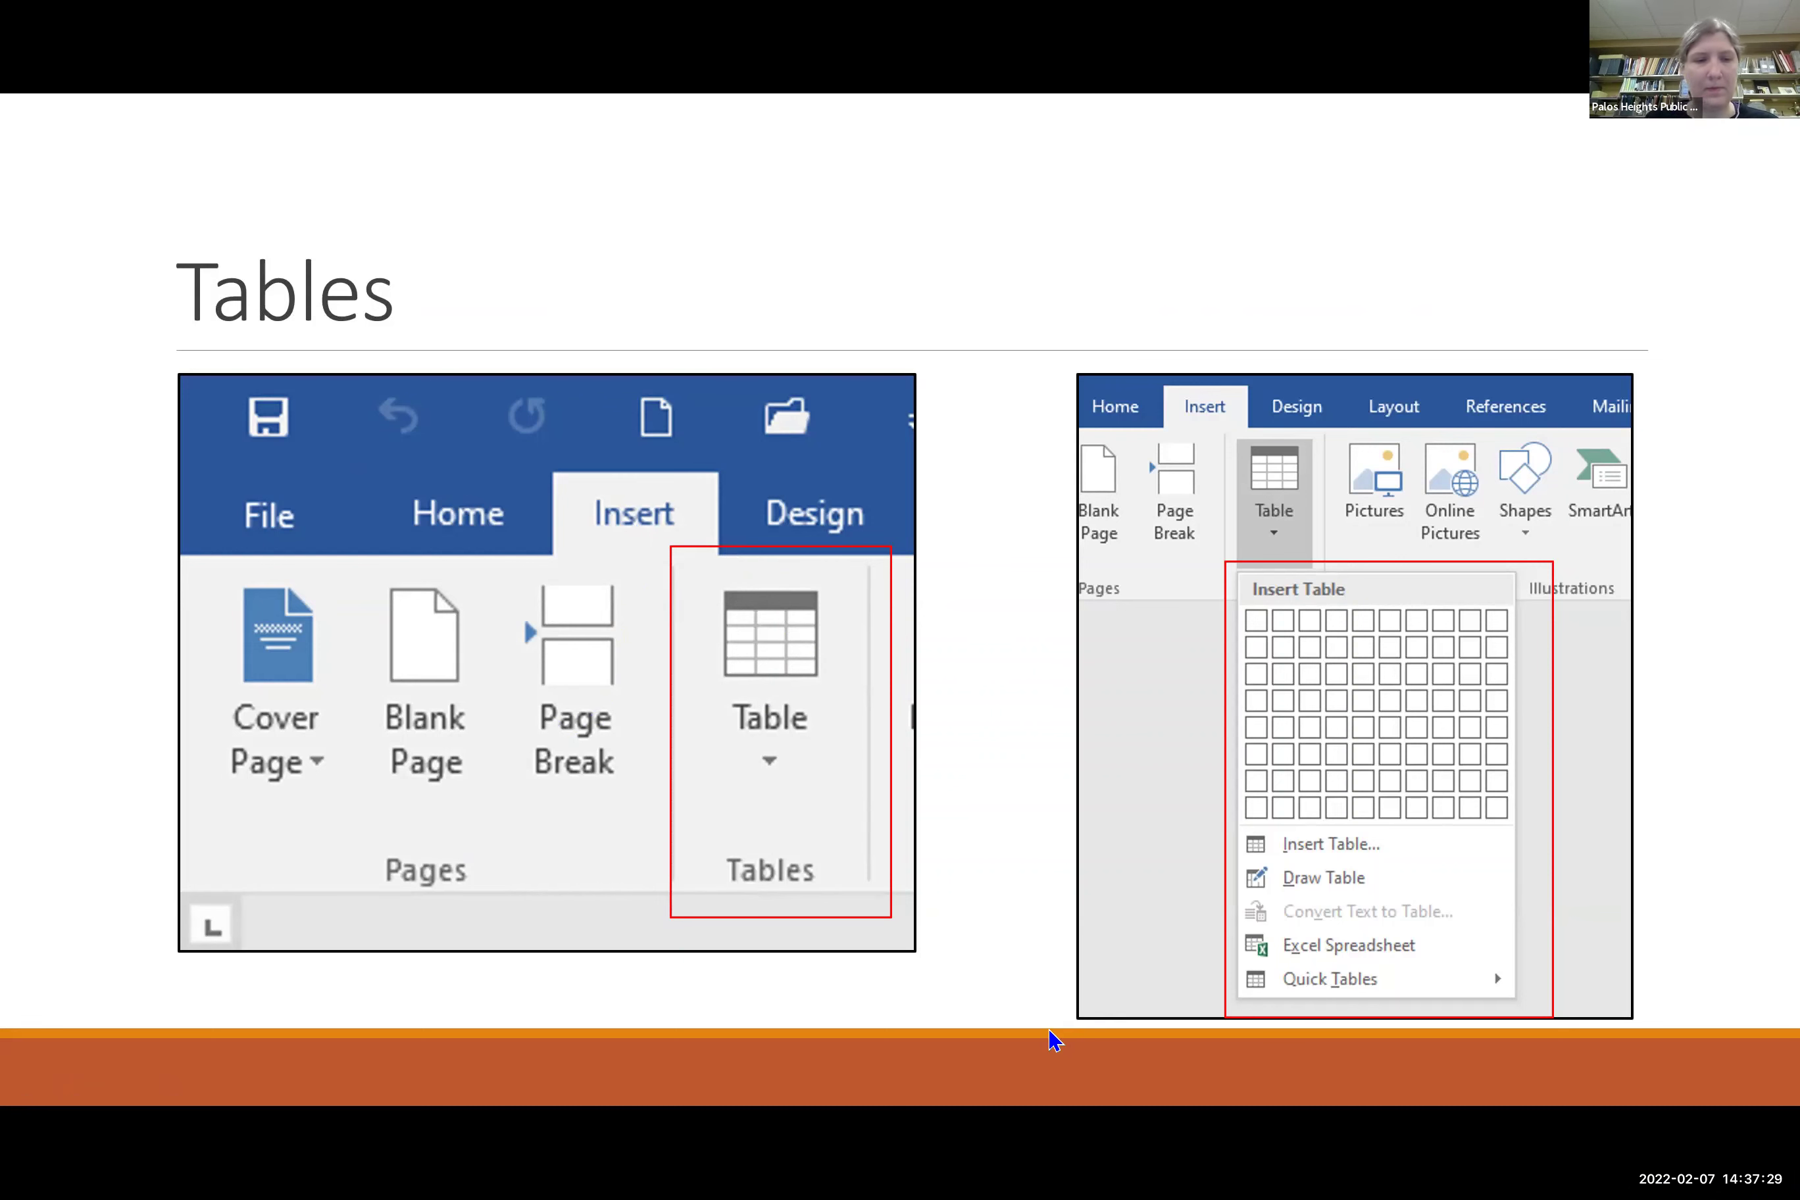
pyautogui.press('Escape')
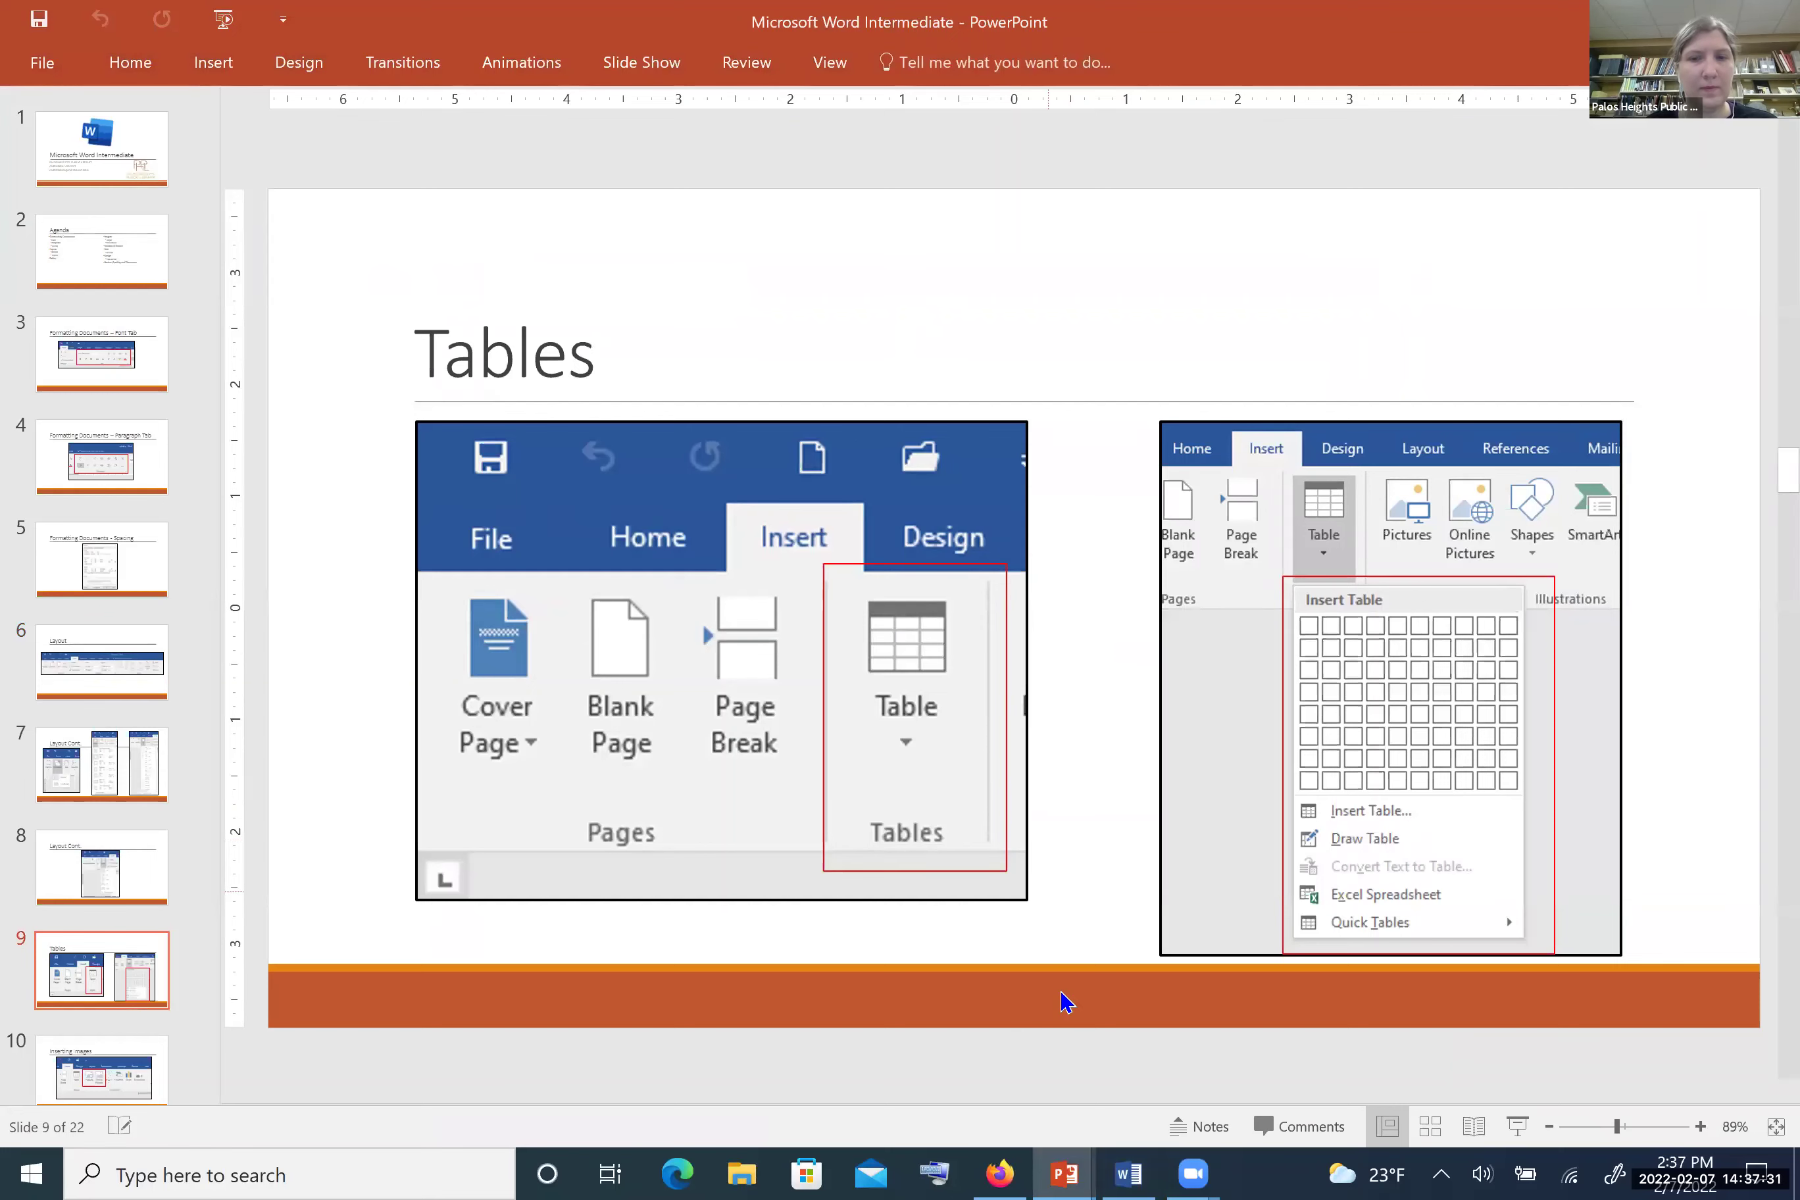
# Step: Switch back to the velvet q document in Word and place the cursor at the end of the issuu.com link
pyautogui.click(1128, 1173)
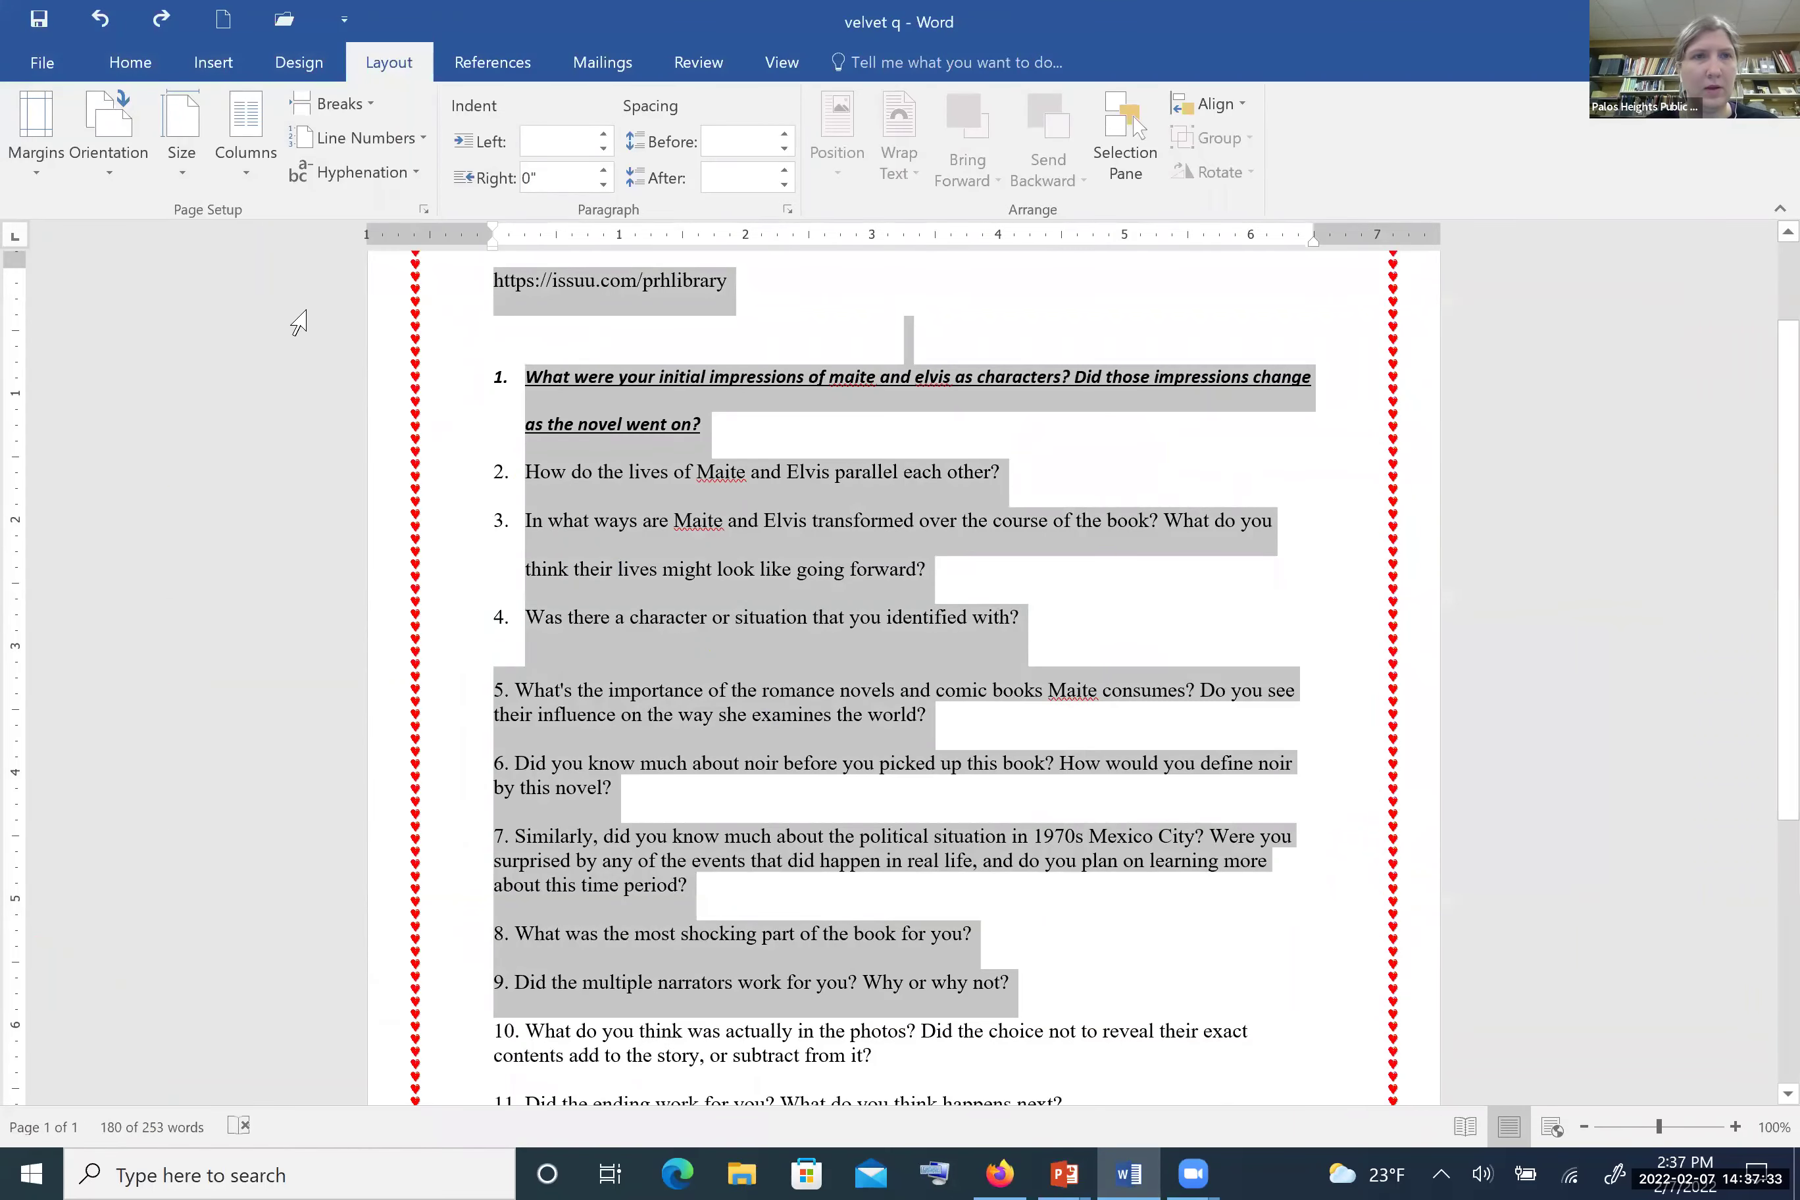
pyautogui.click(586, 456)
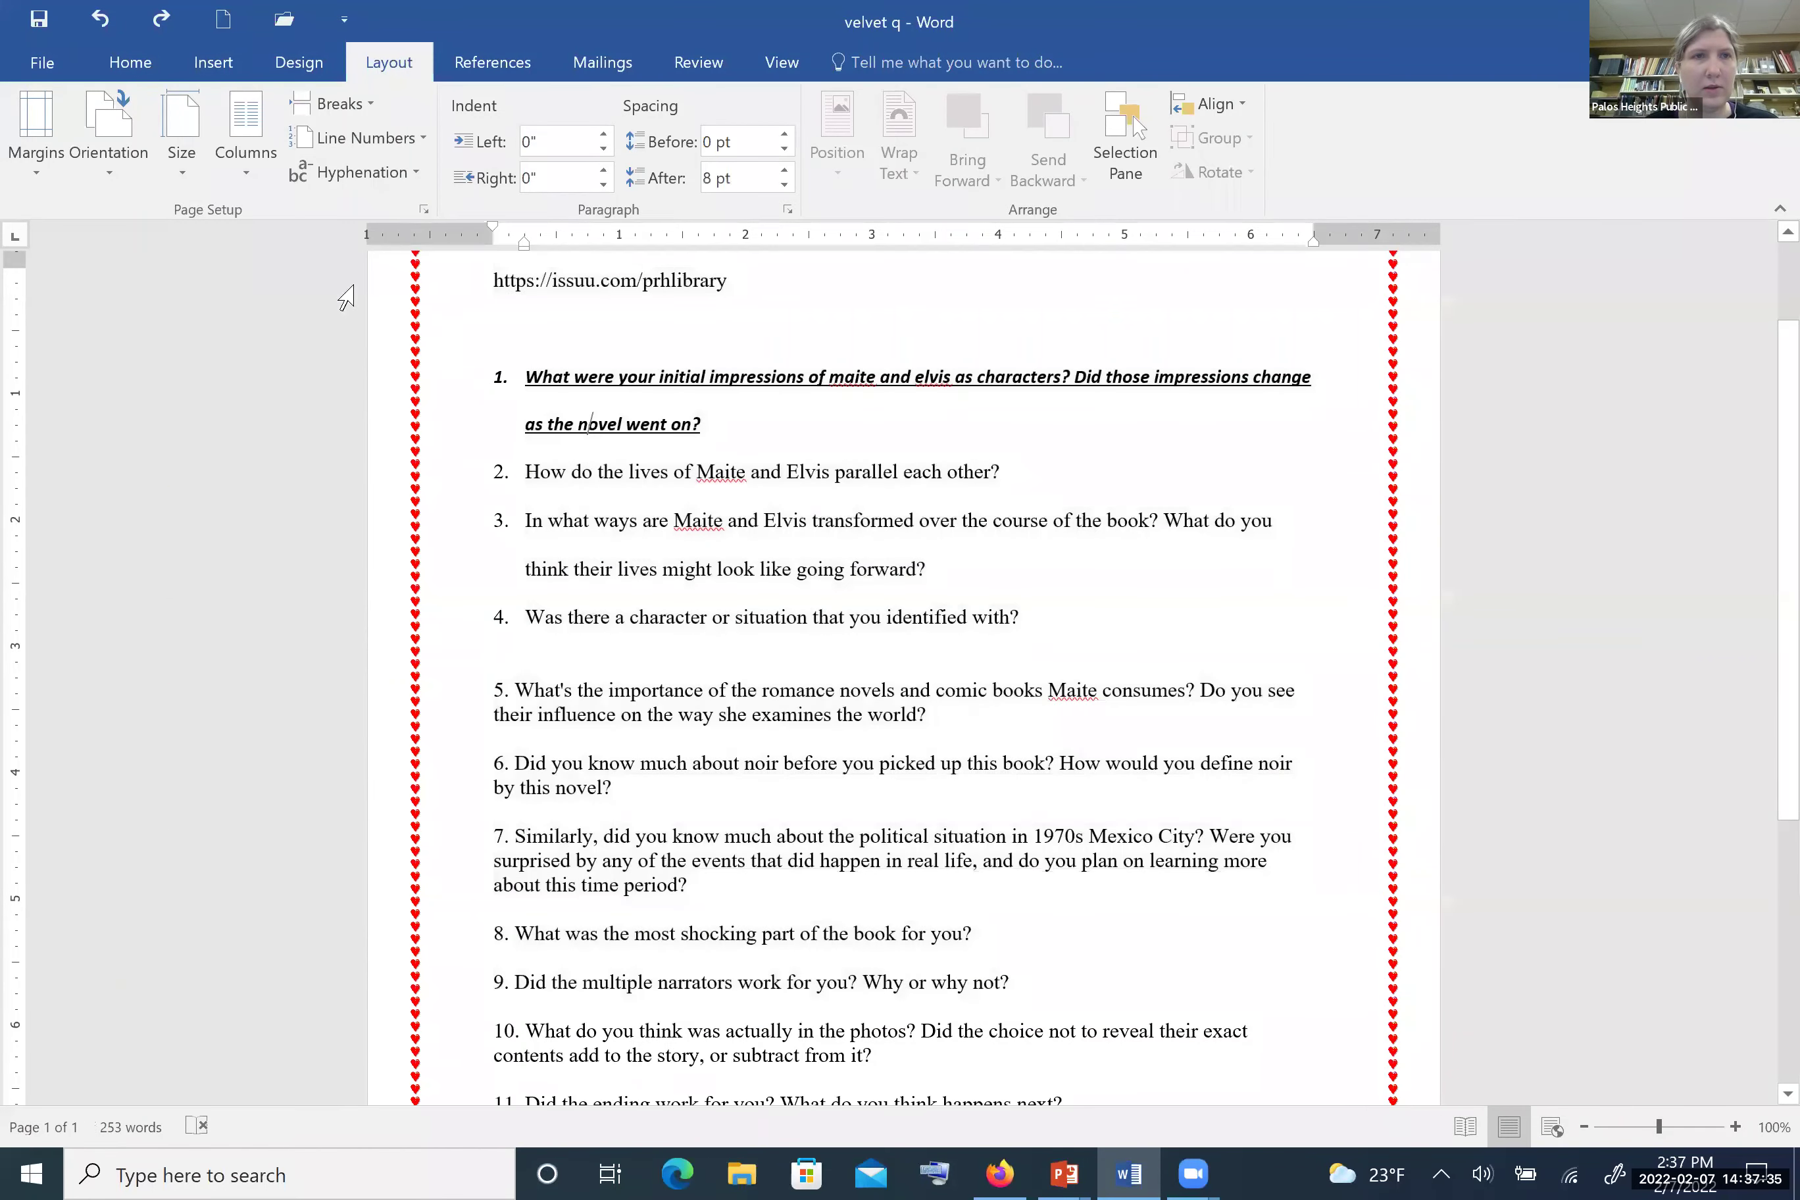
pyautogui.click(762, 302)
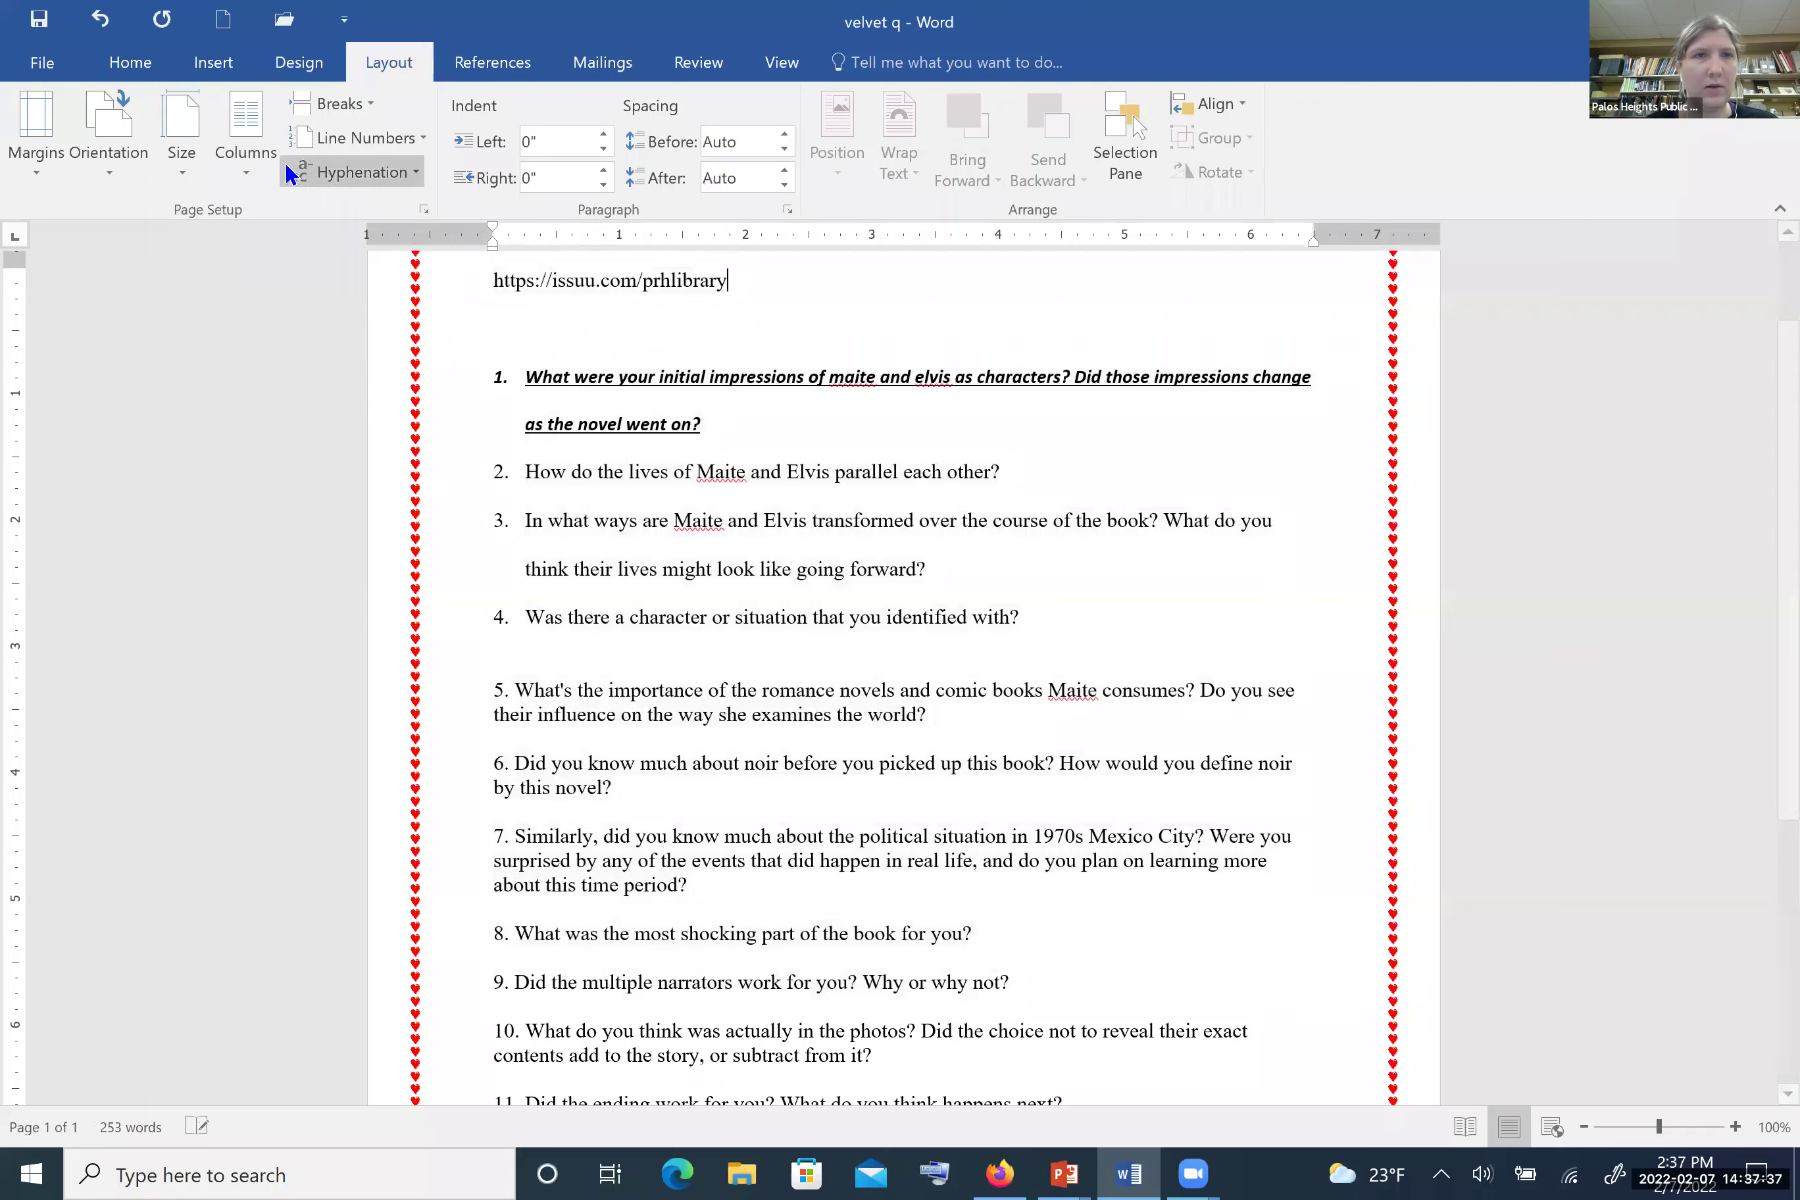
# Step: Insert a table with four columns and three rows below the issuu.com link
pyautogui.click(211, 75)
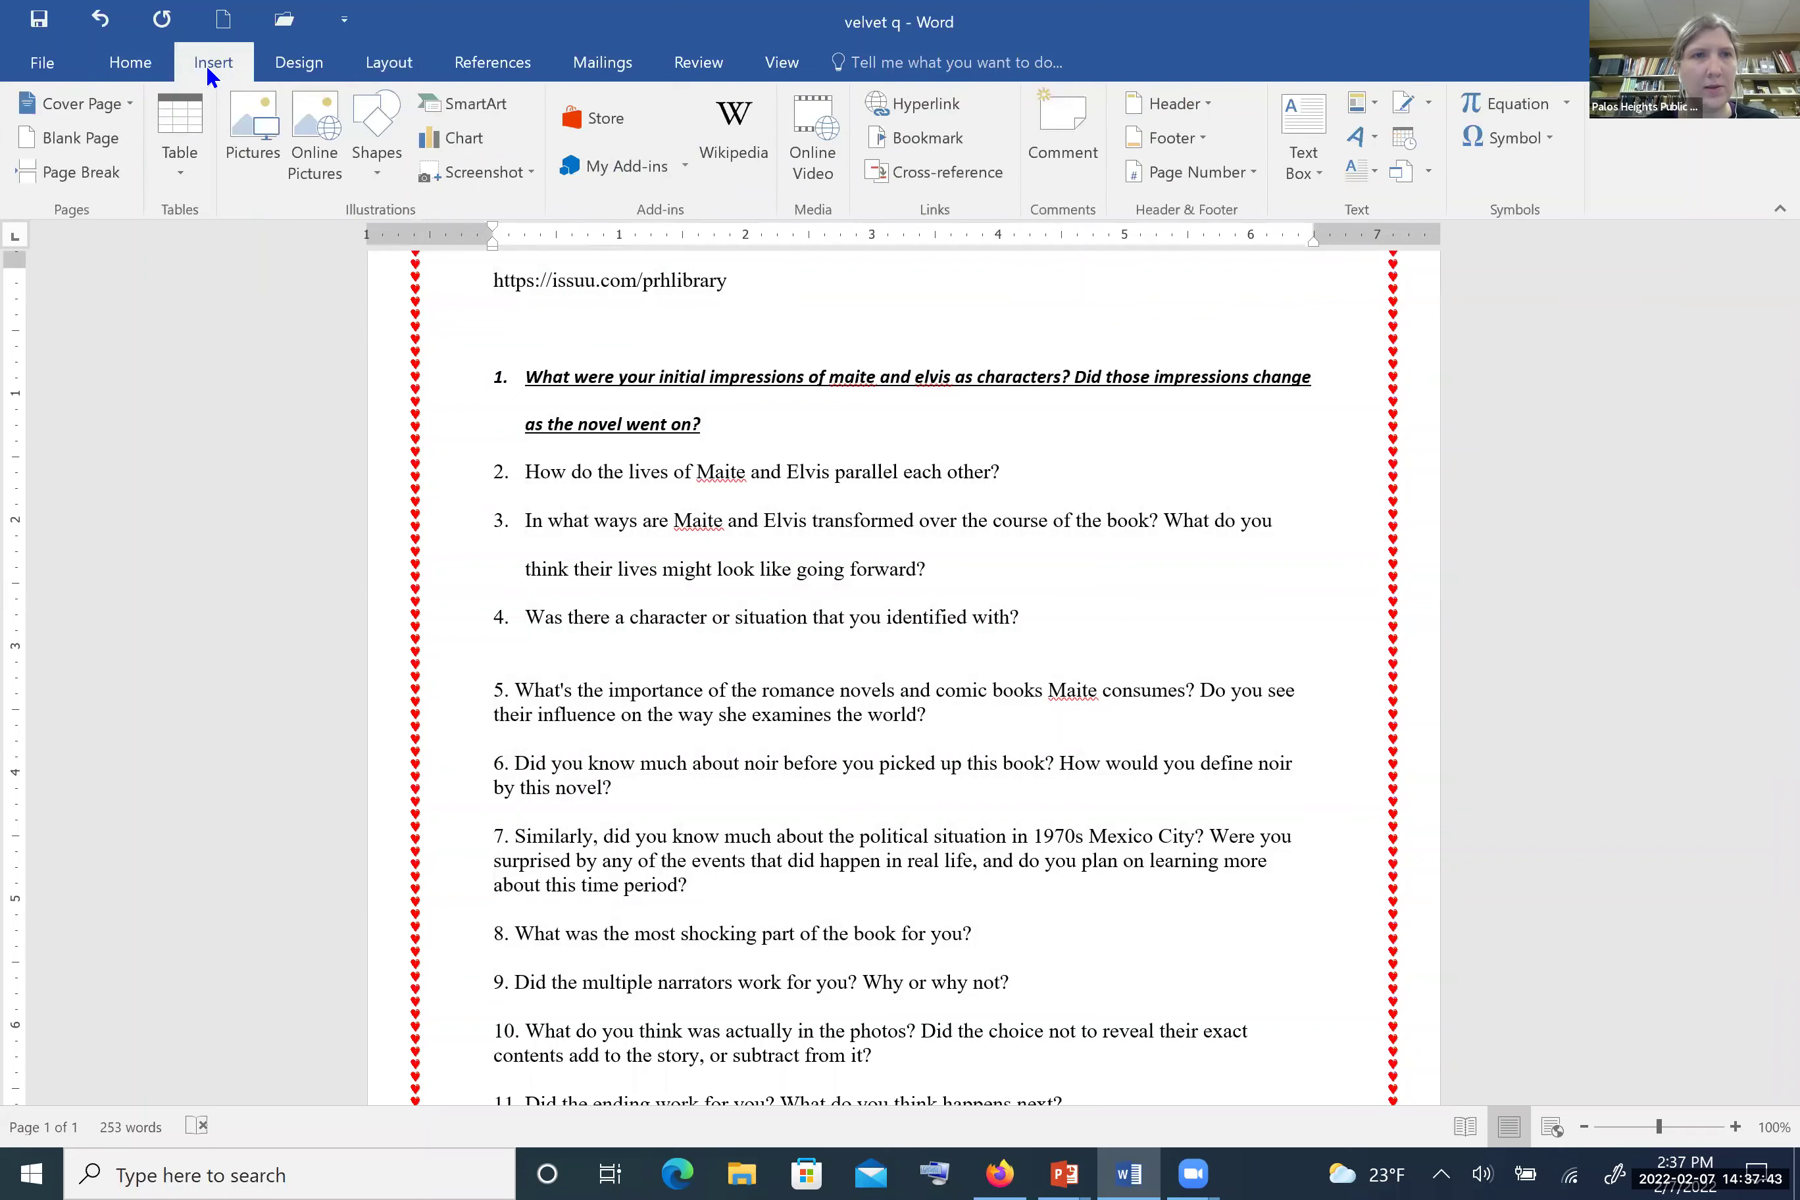
pyautogui.click(186, 174)
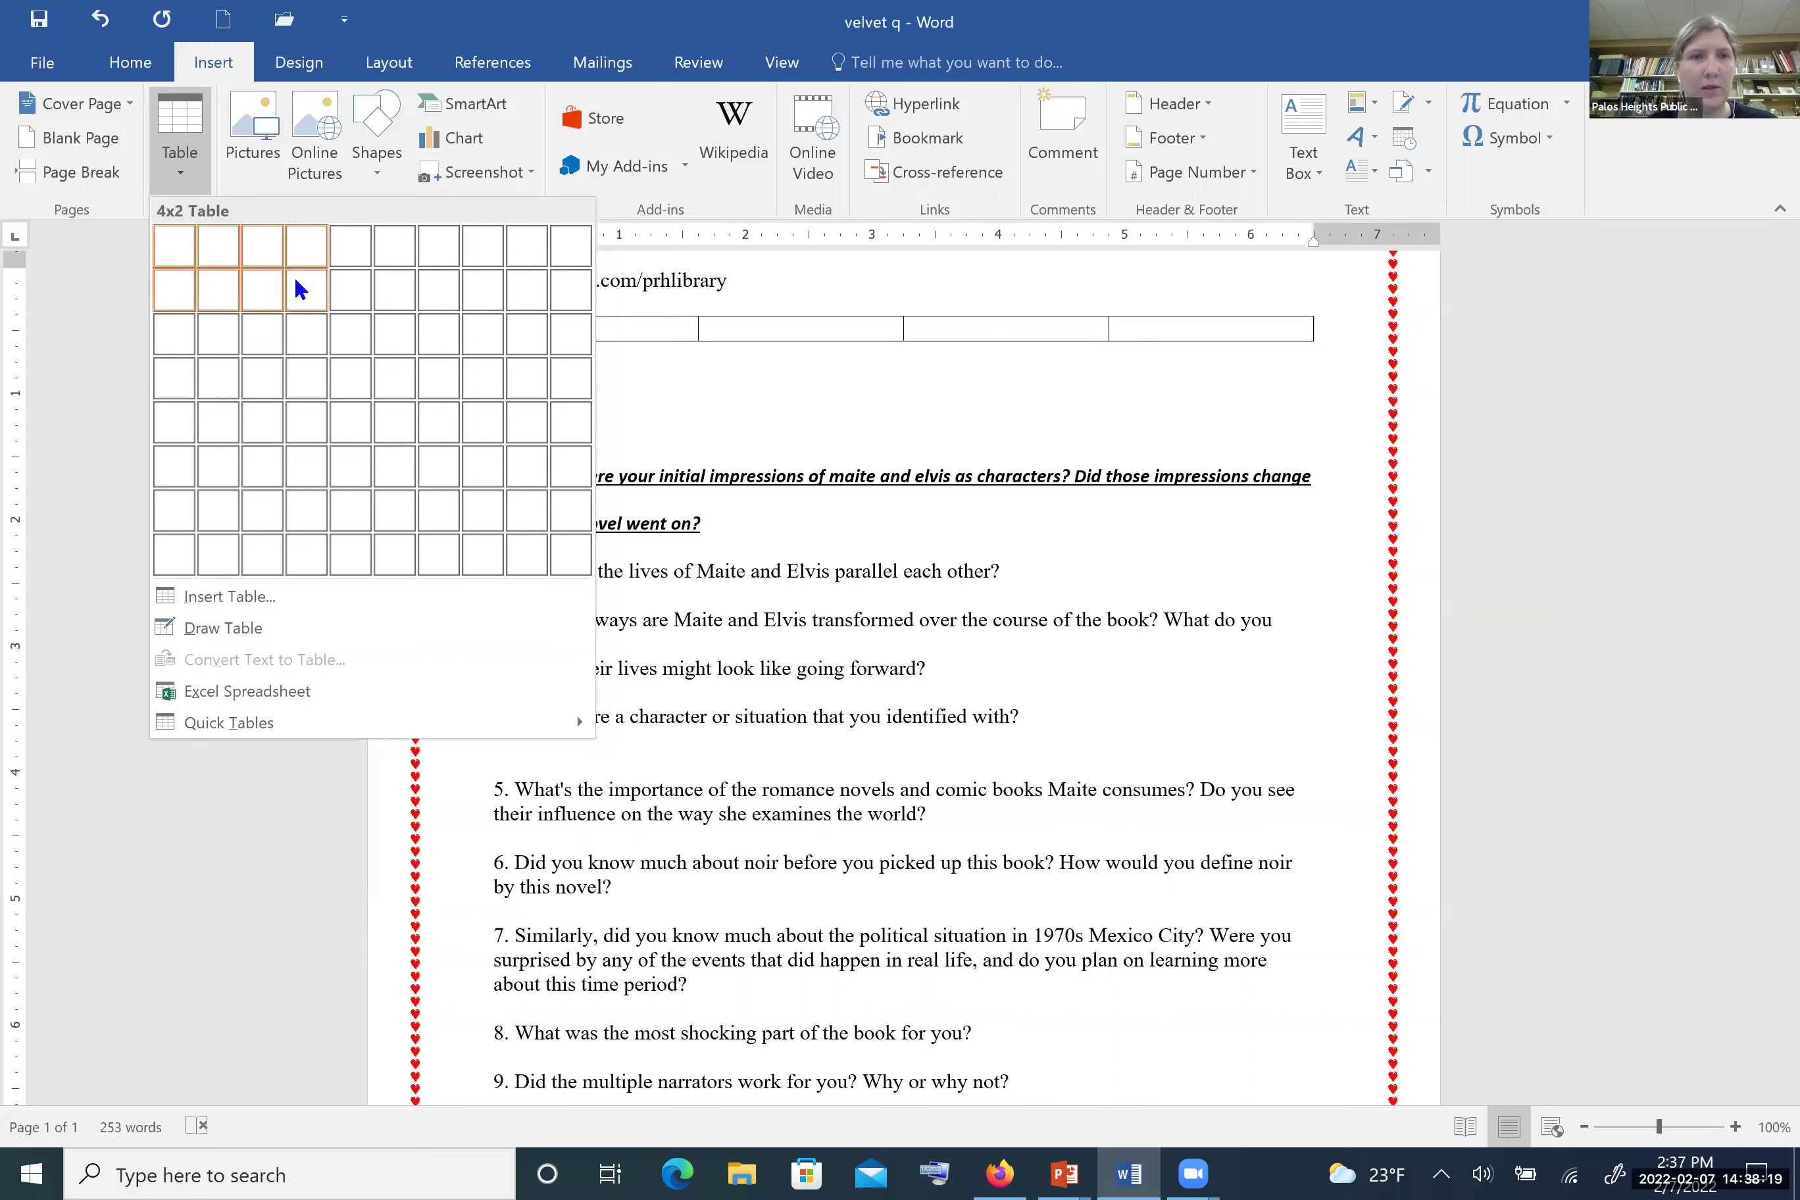
pyautogui.click(300, 332)
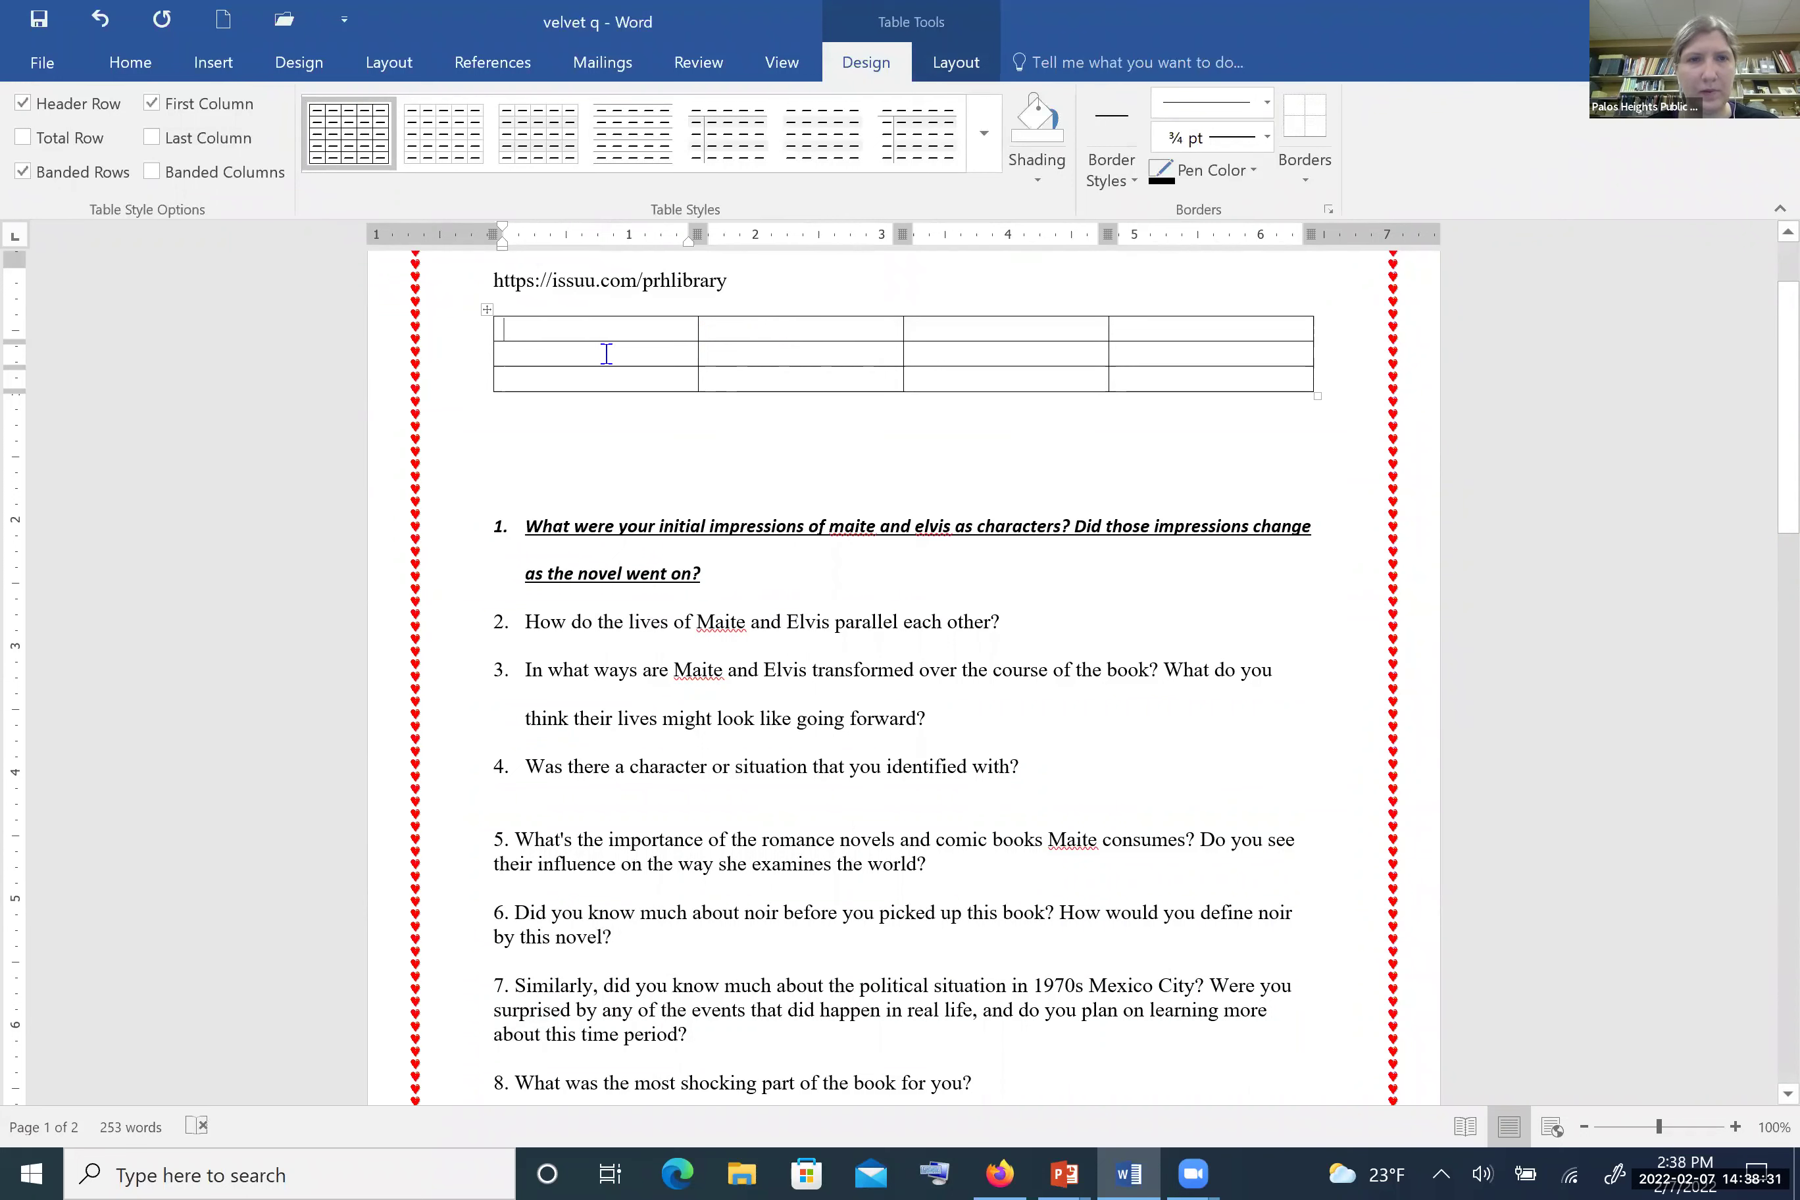
# Step: Add a row between the table's second and third rows and a column between its first and second columns
pyautogui.moveTo(488, 361)
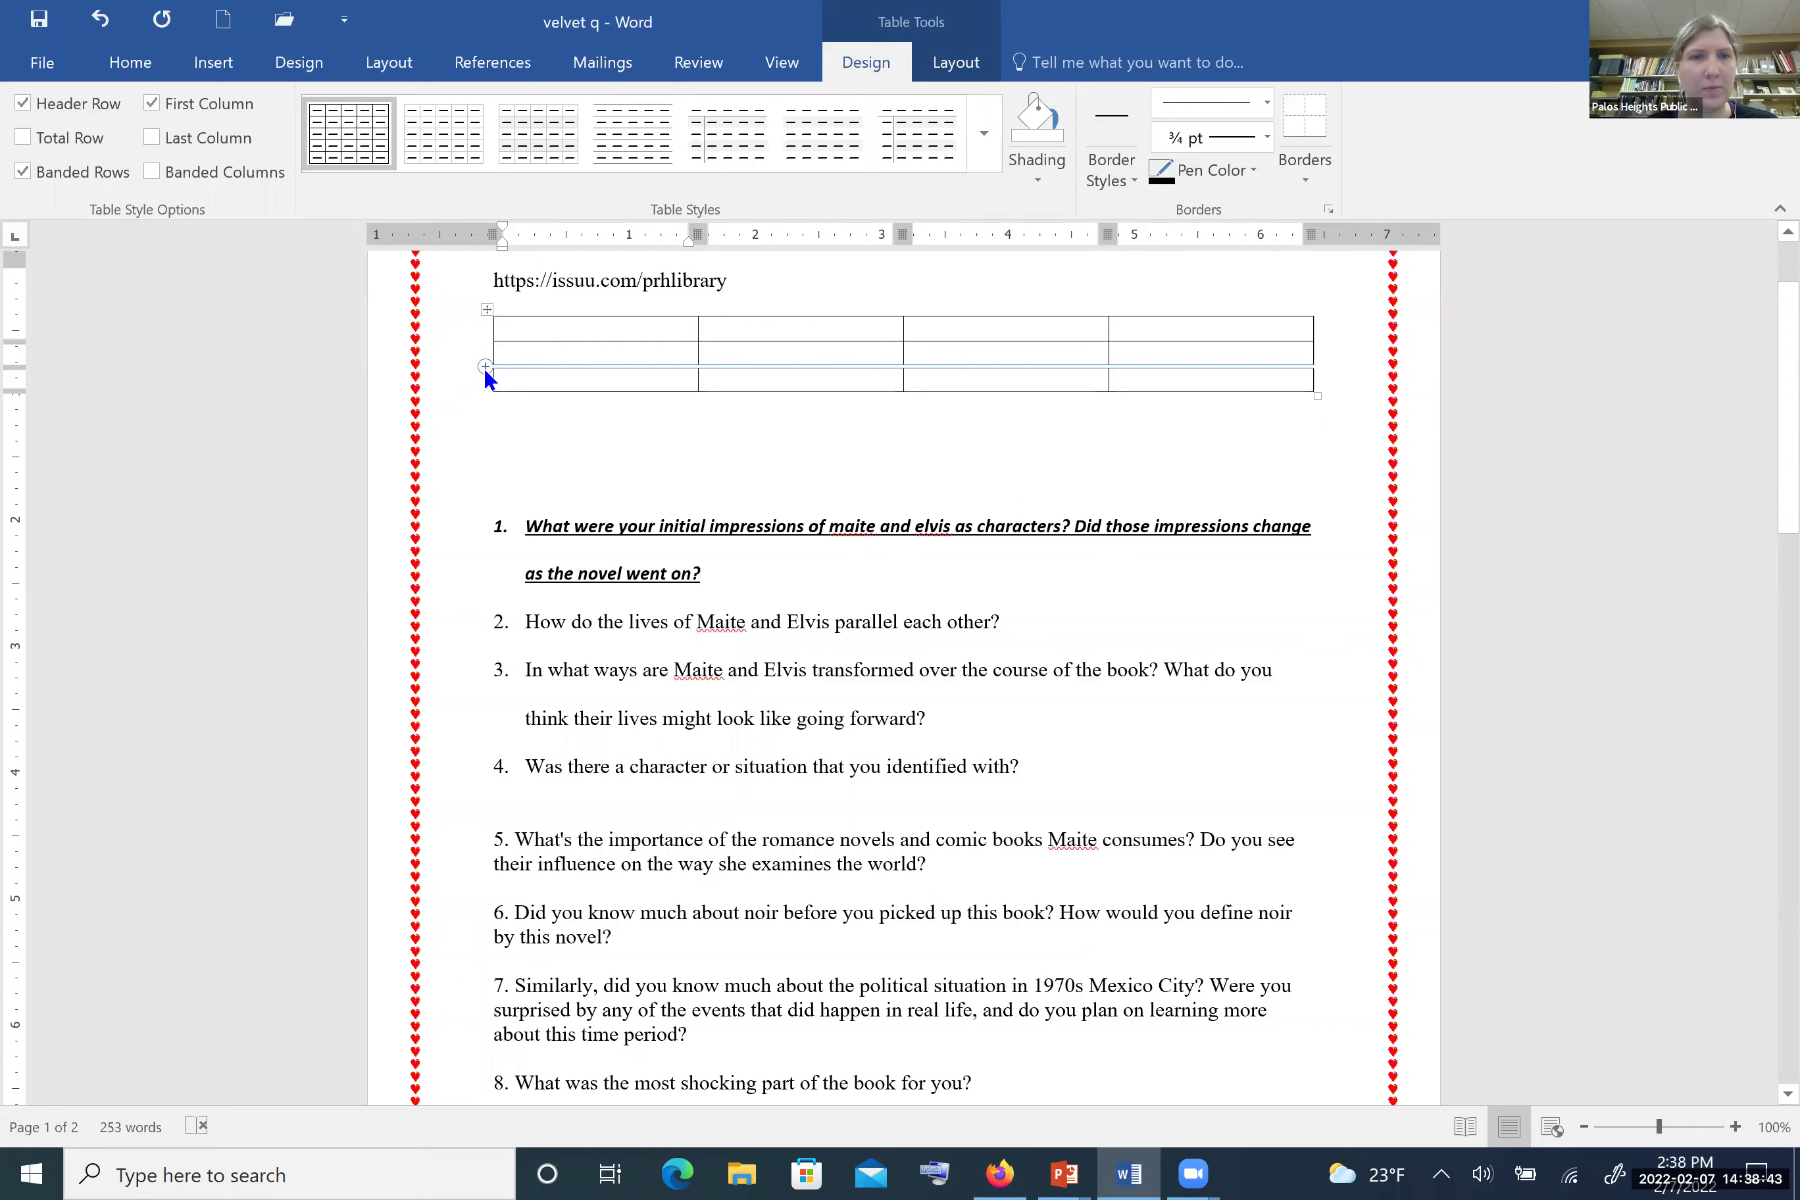
pyautogui.click(485, 367)
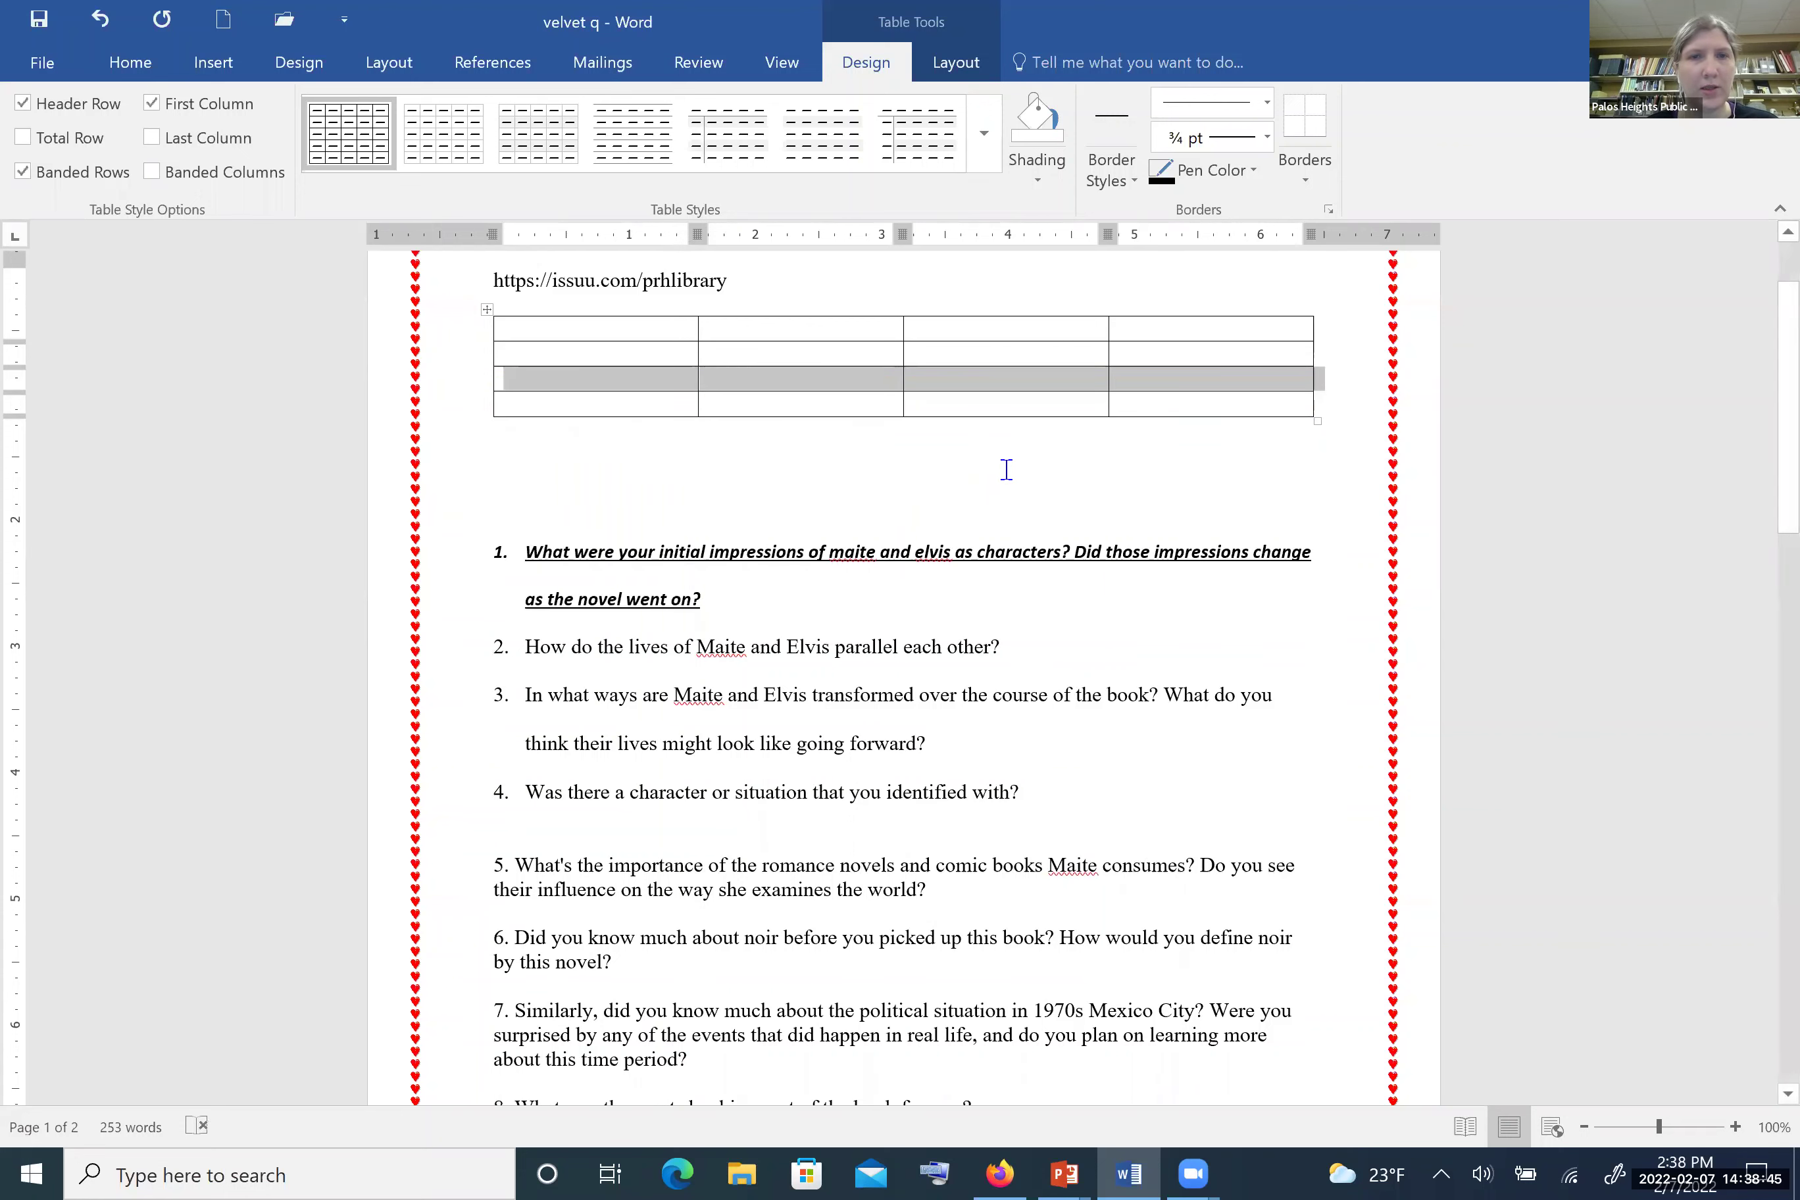
pyautogui.click(731, 377)
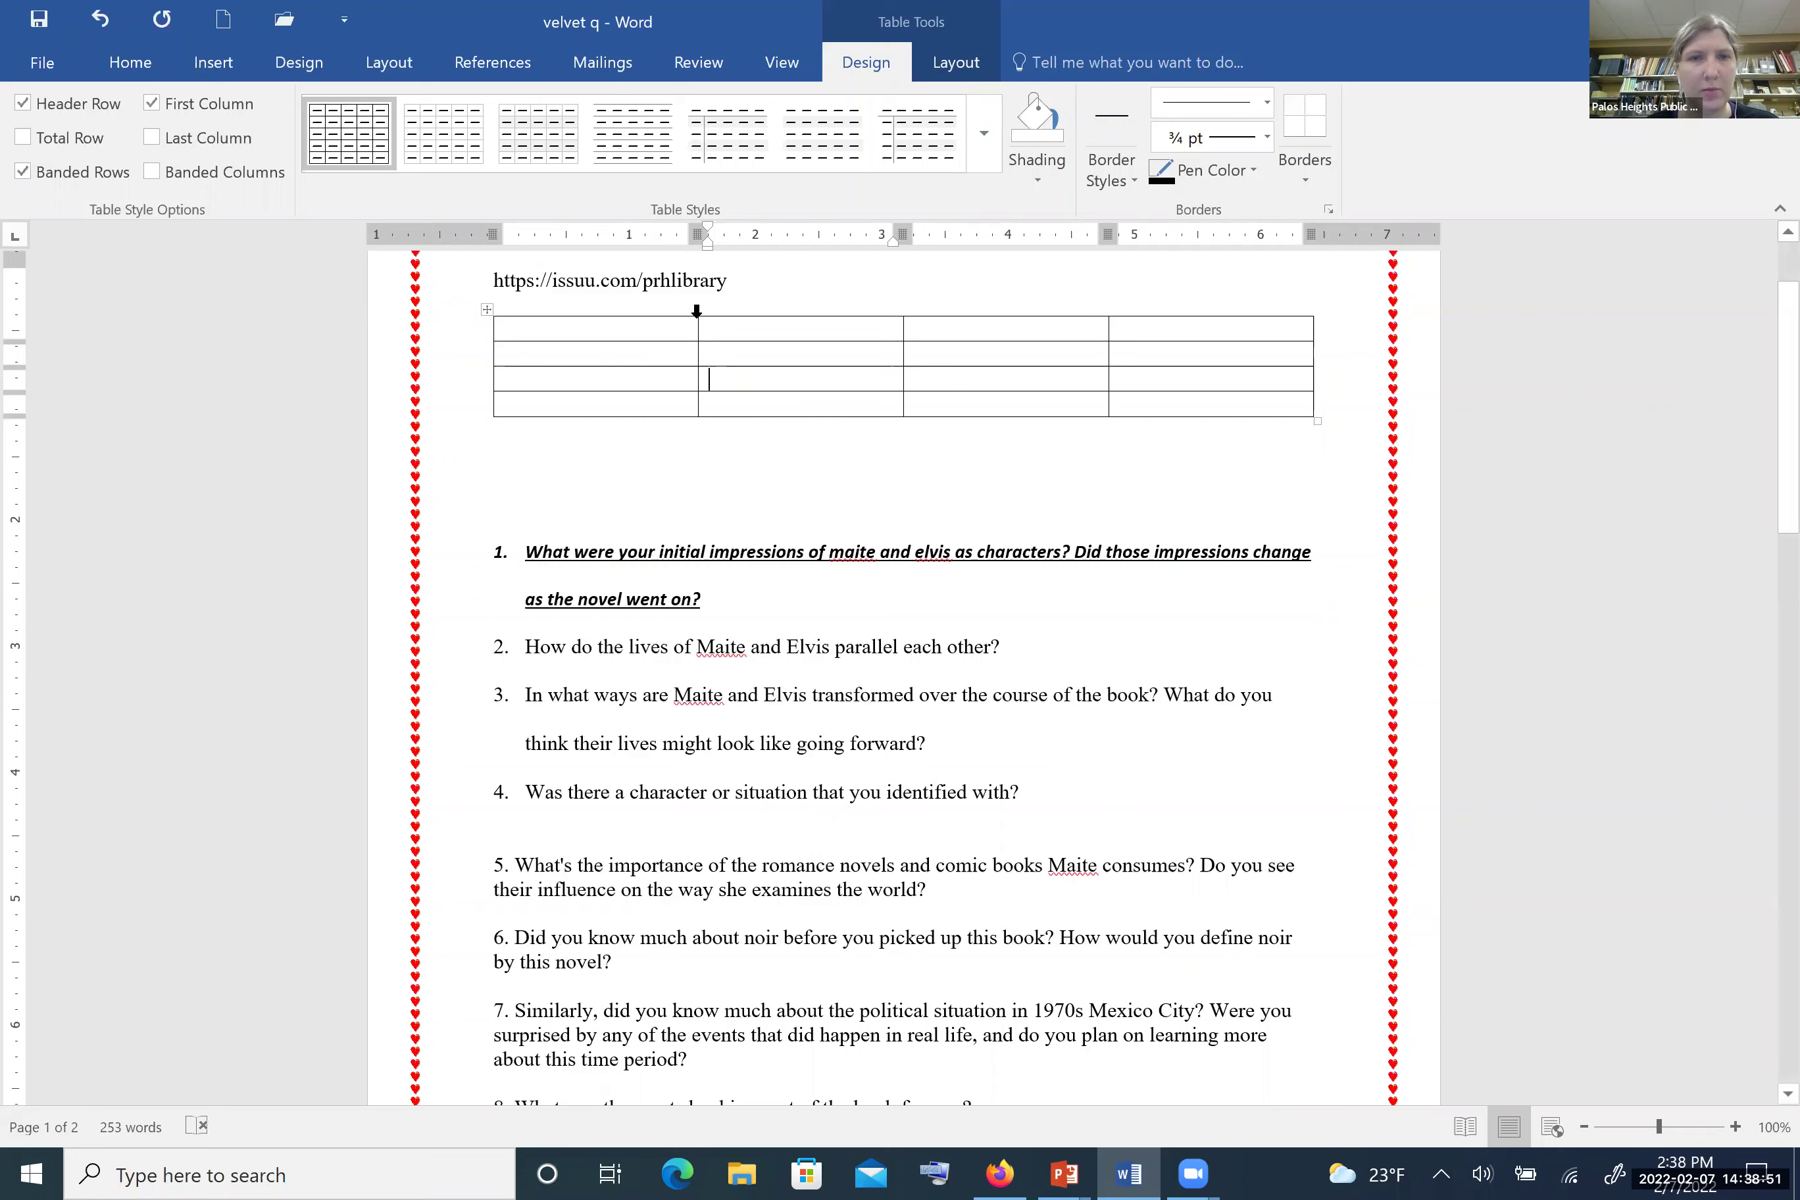
pyautogui.click(647, 435)
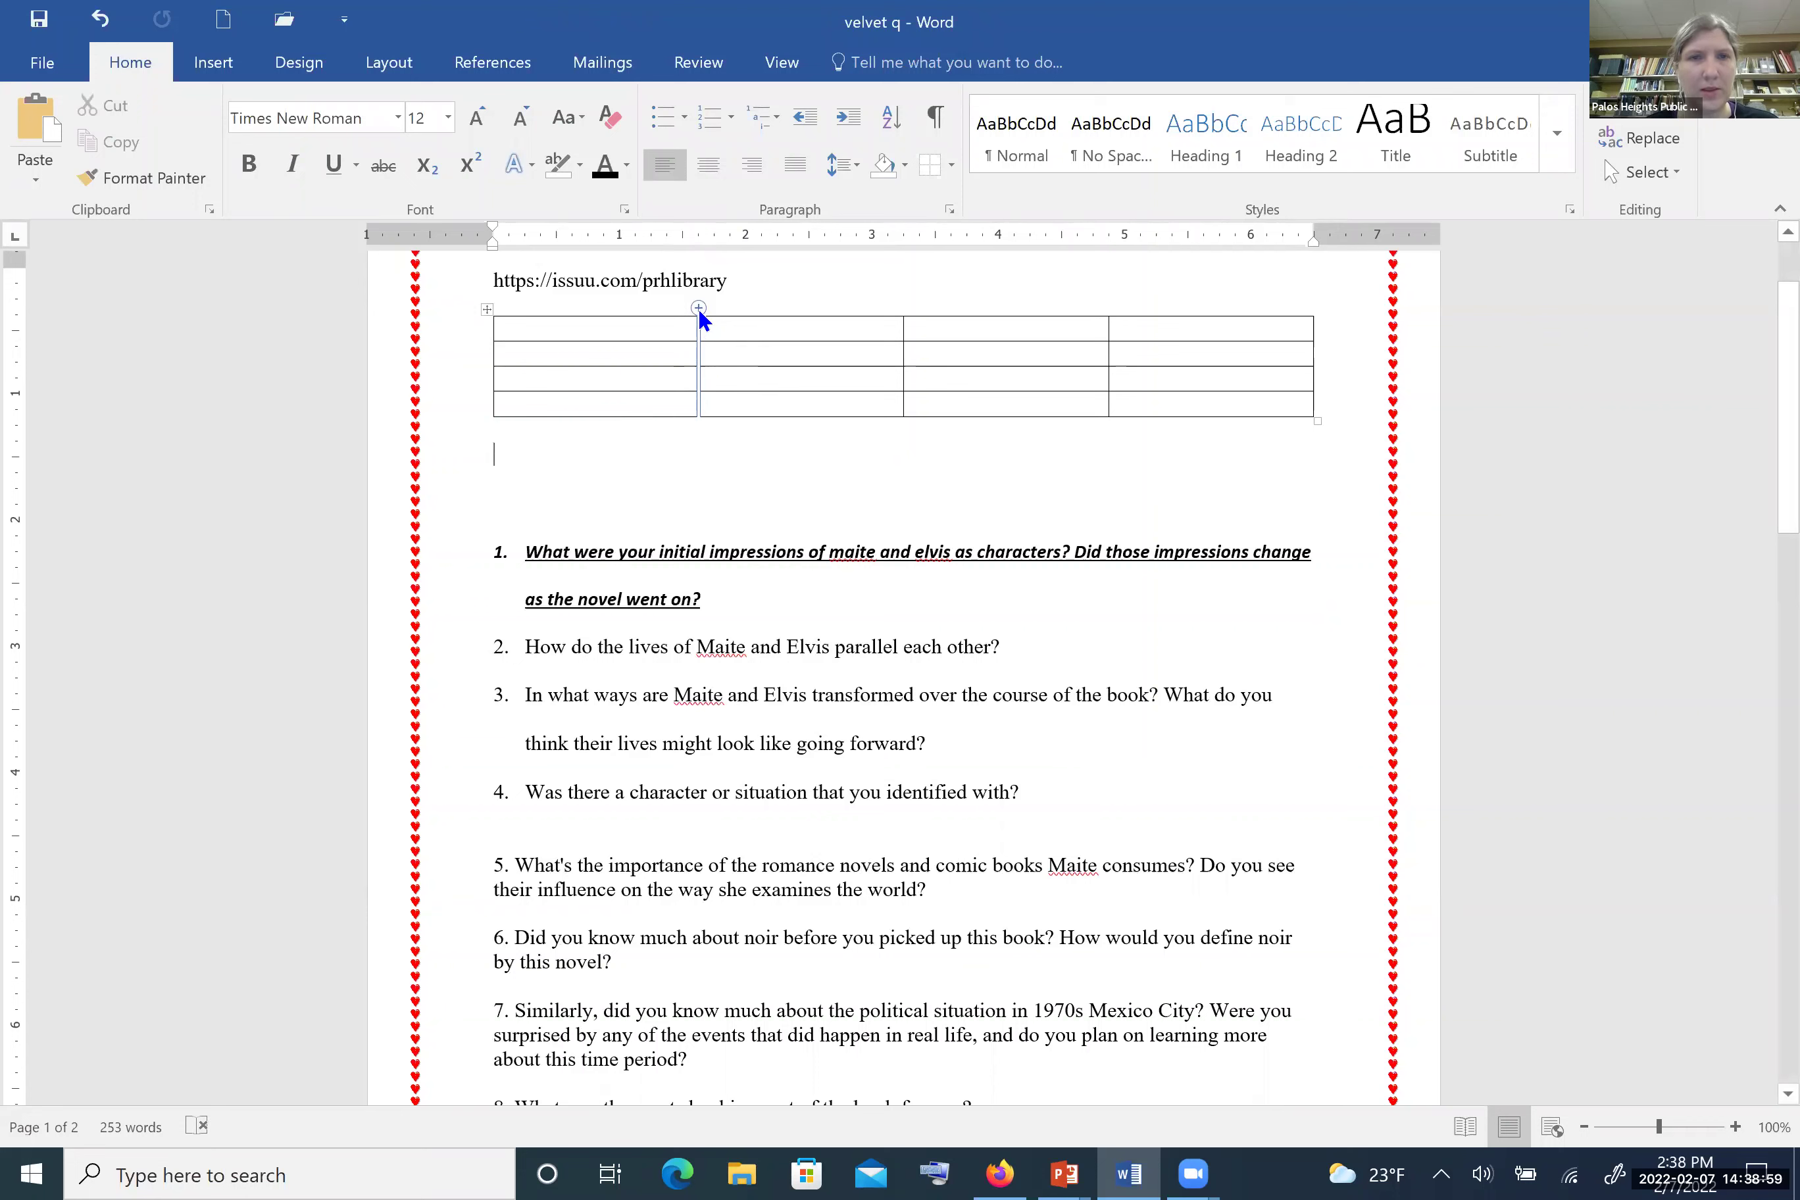
pyautogui.click(698, 308)
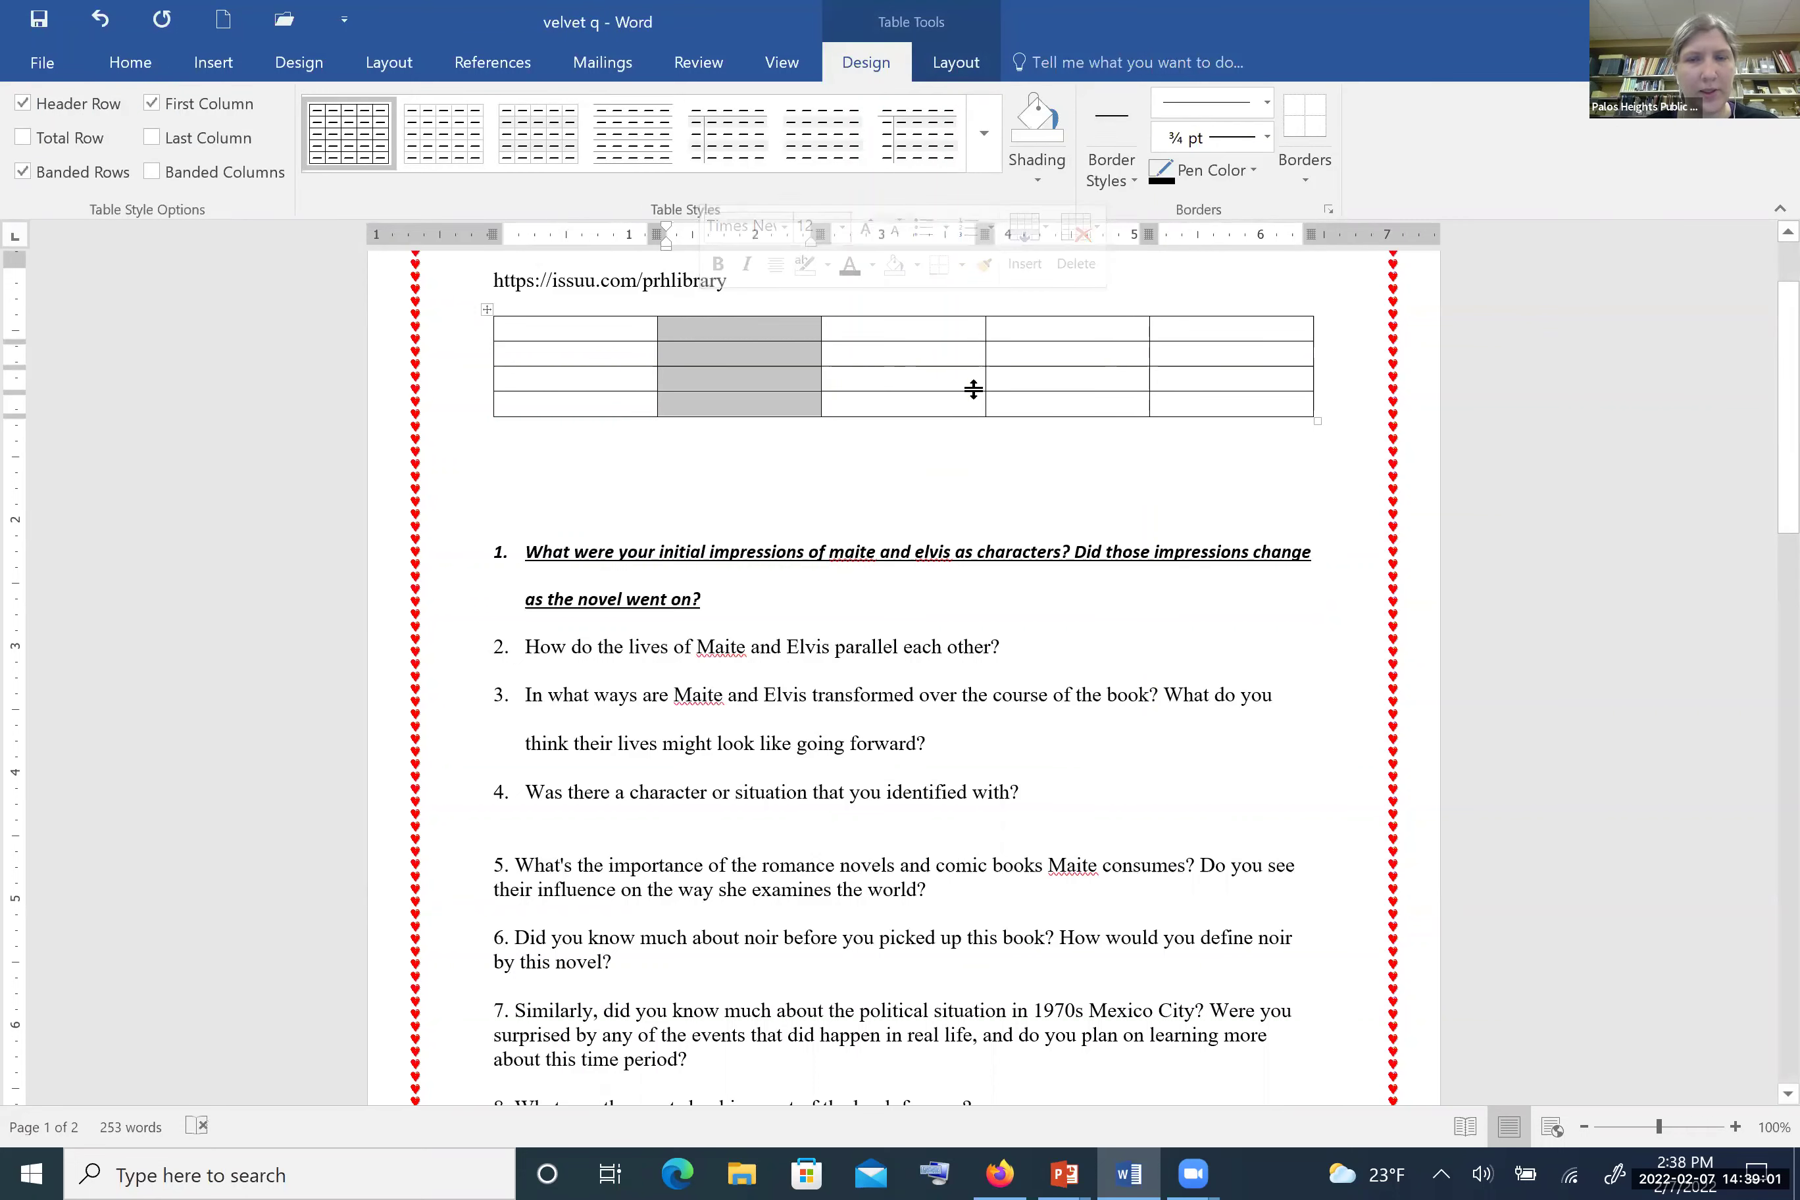
pyautogui.click(717, 462)
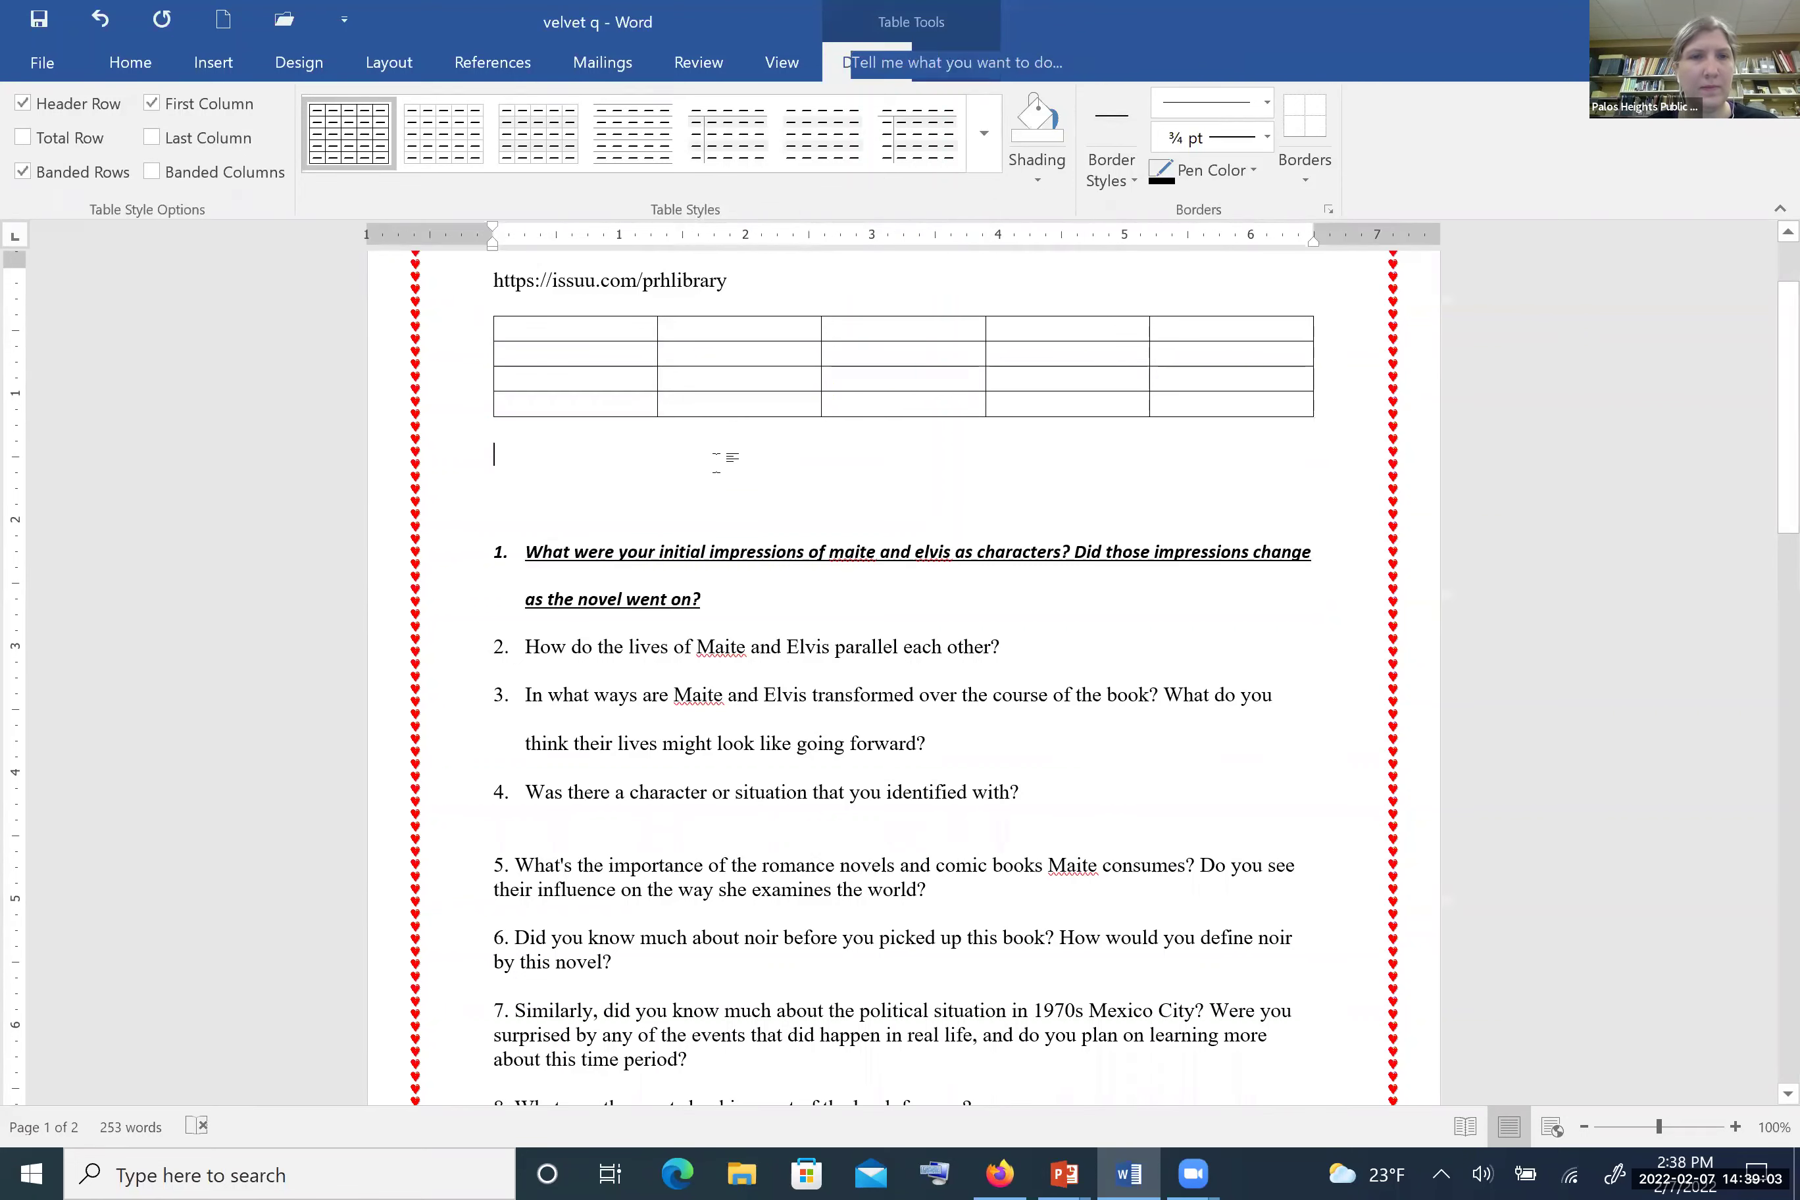
pyautogui.click(563, 332)
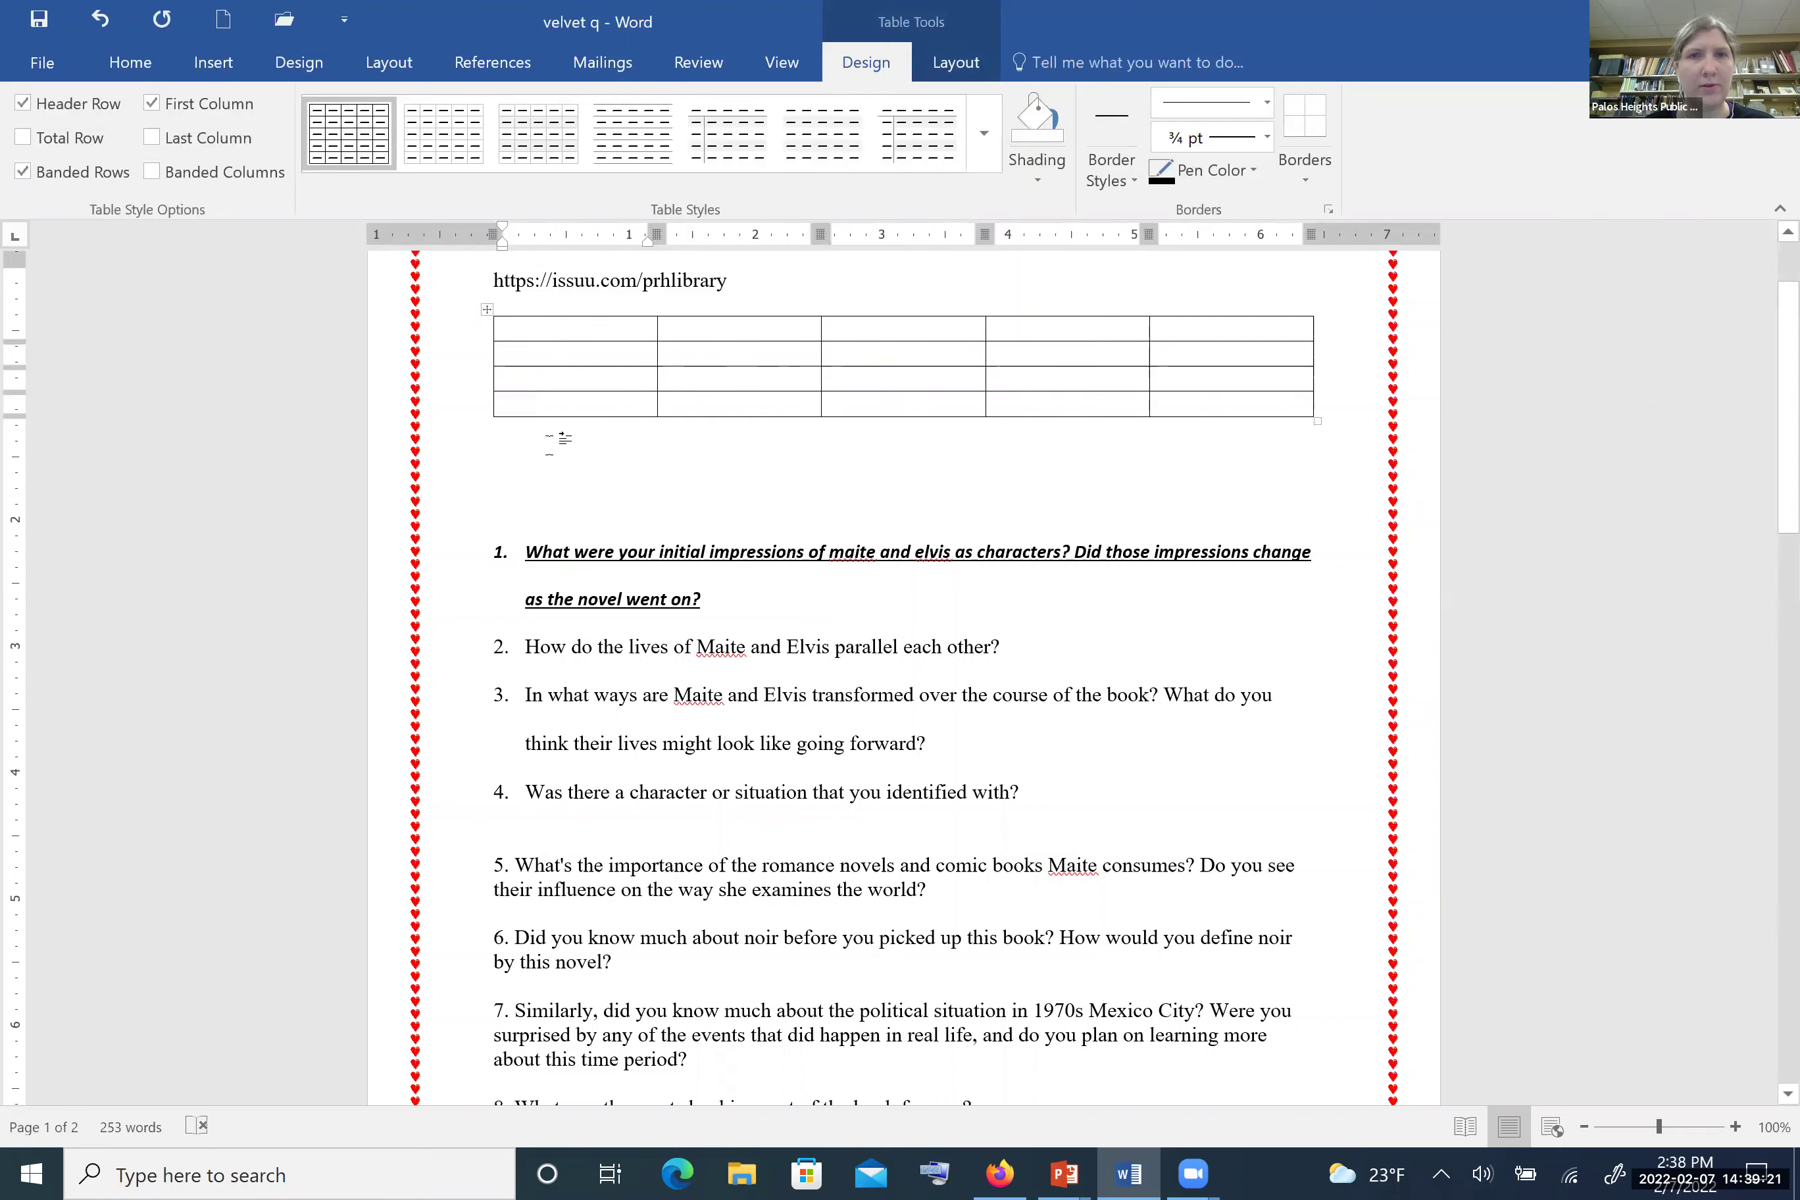
pyautogui.click(560, 439)
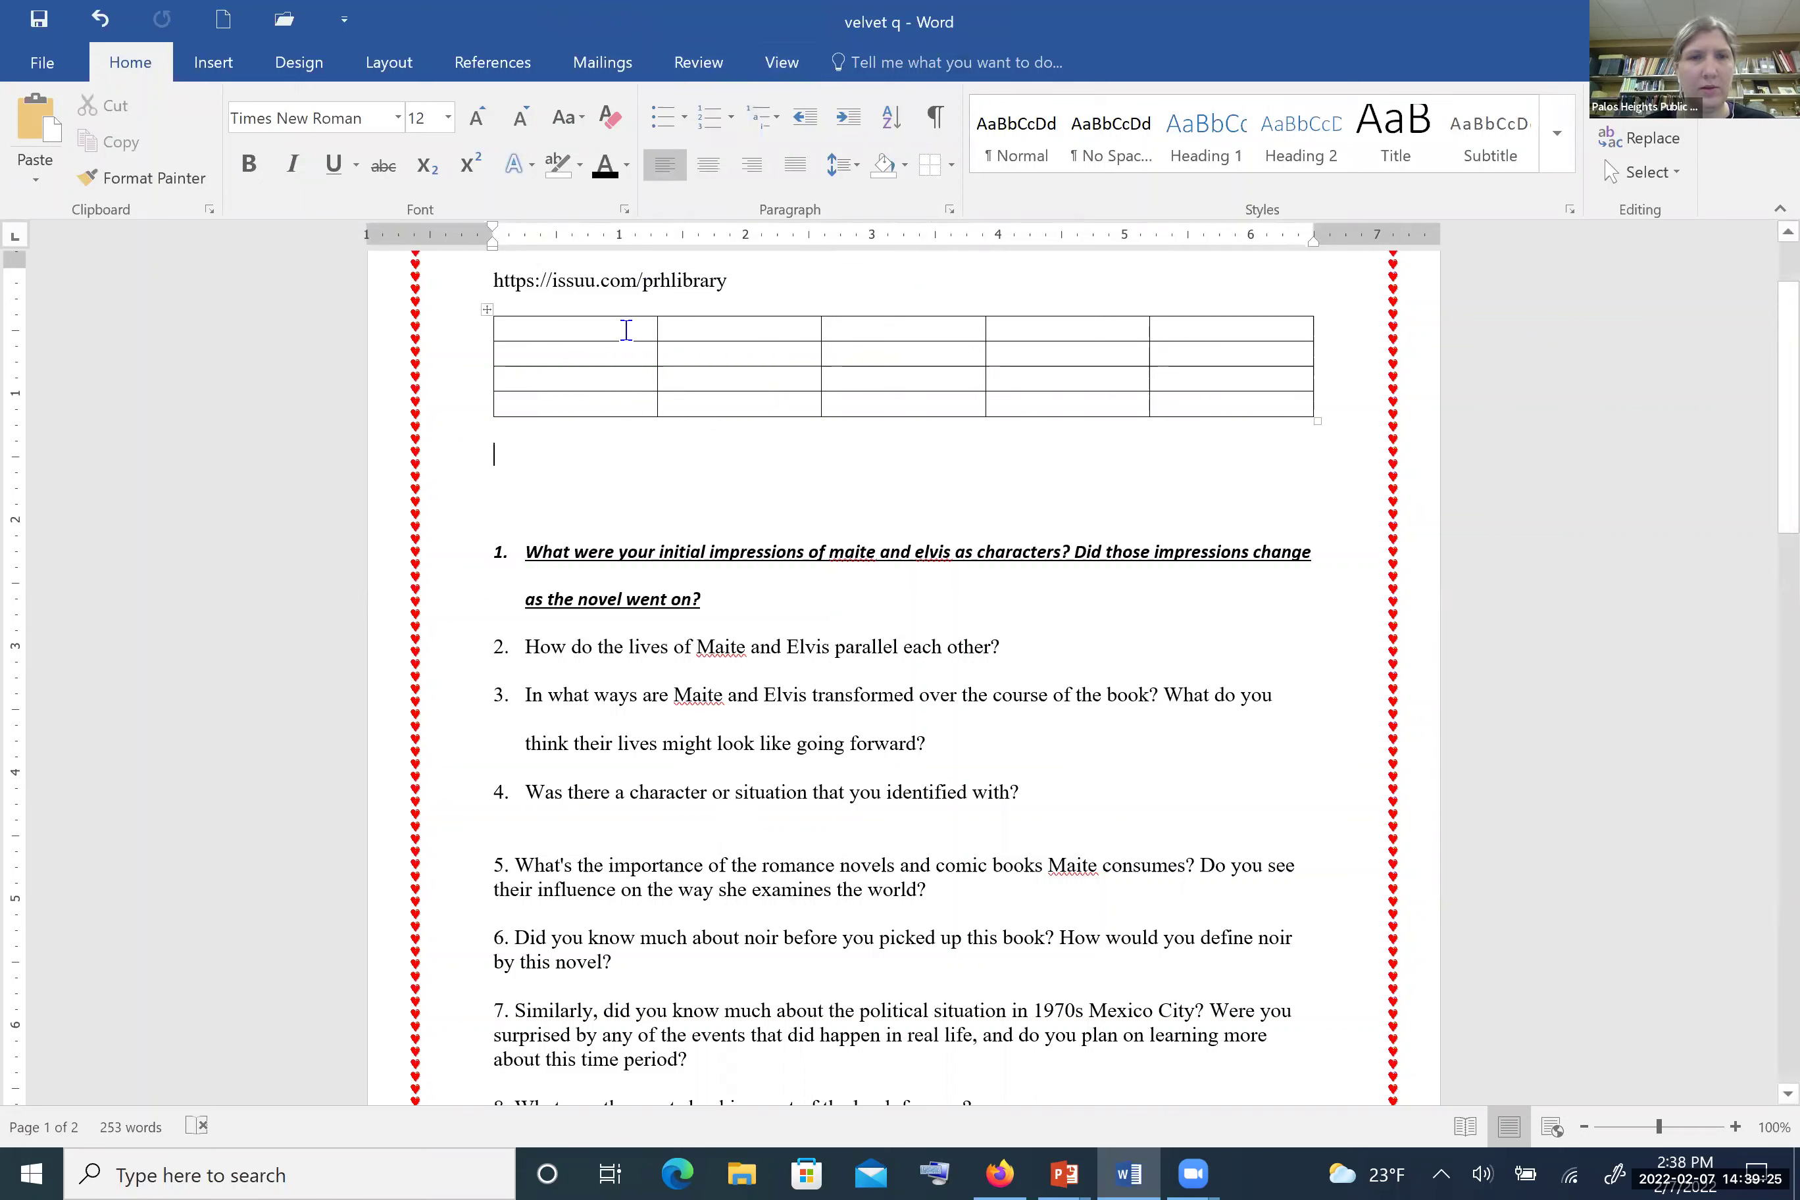
# Step: Try the six plain table styles that follow the basic grid on the table, and reapply the basic grid style
pyautogui.click(514, 329)
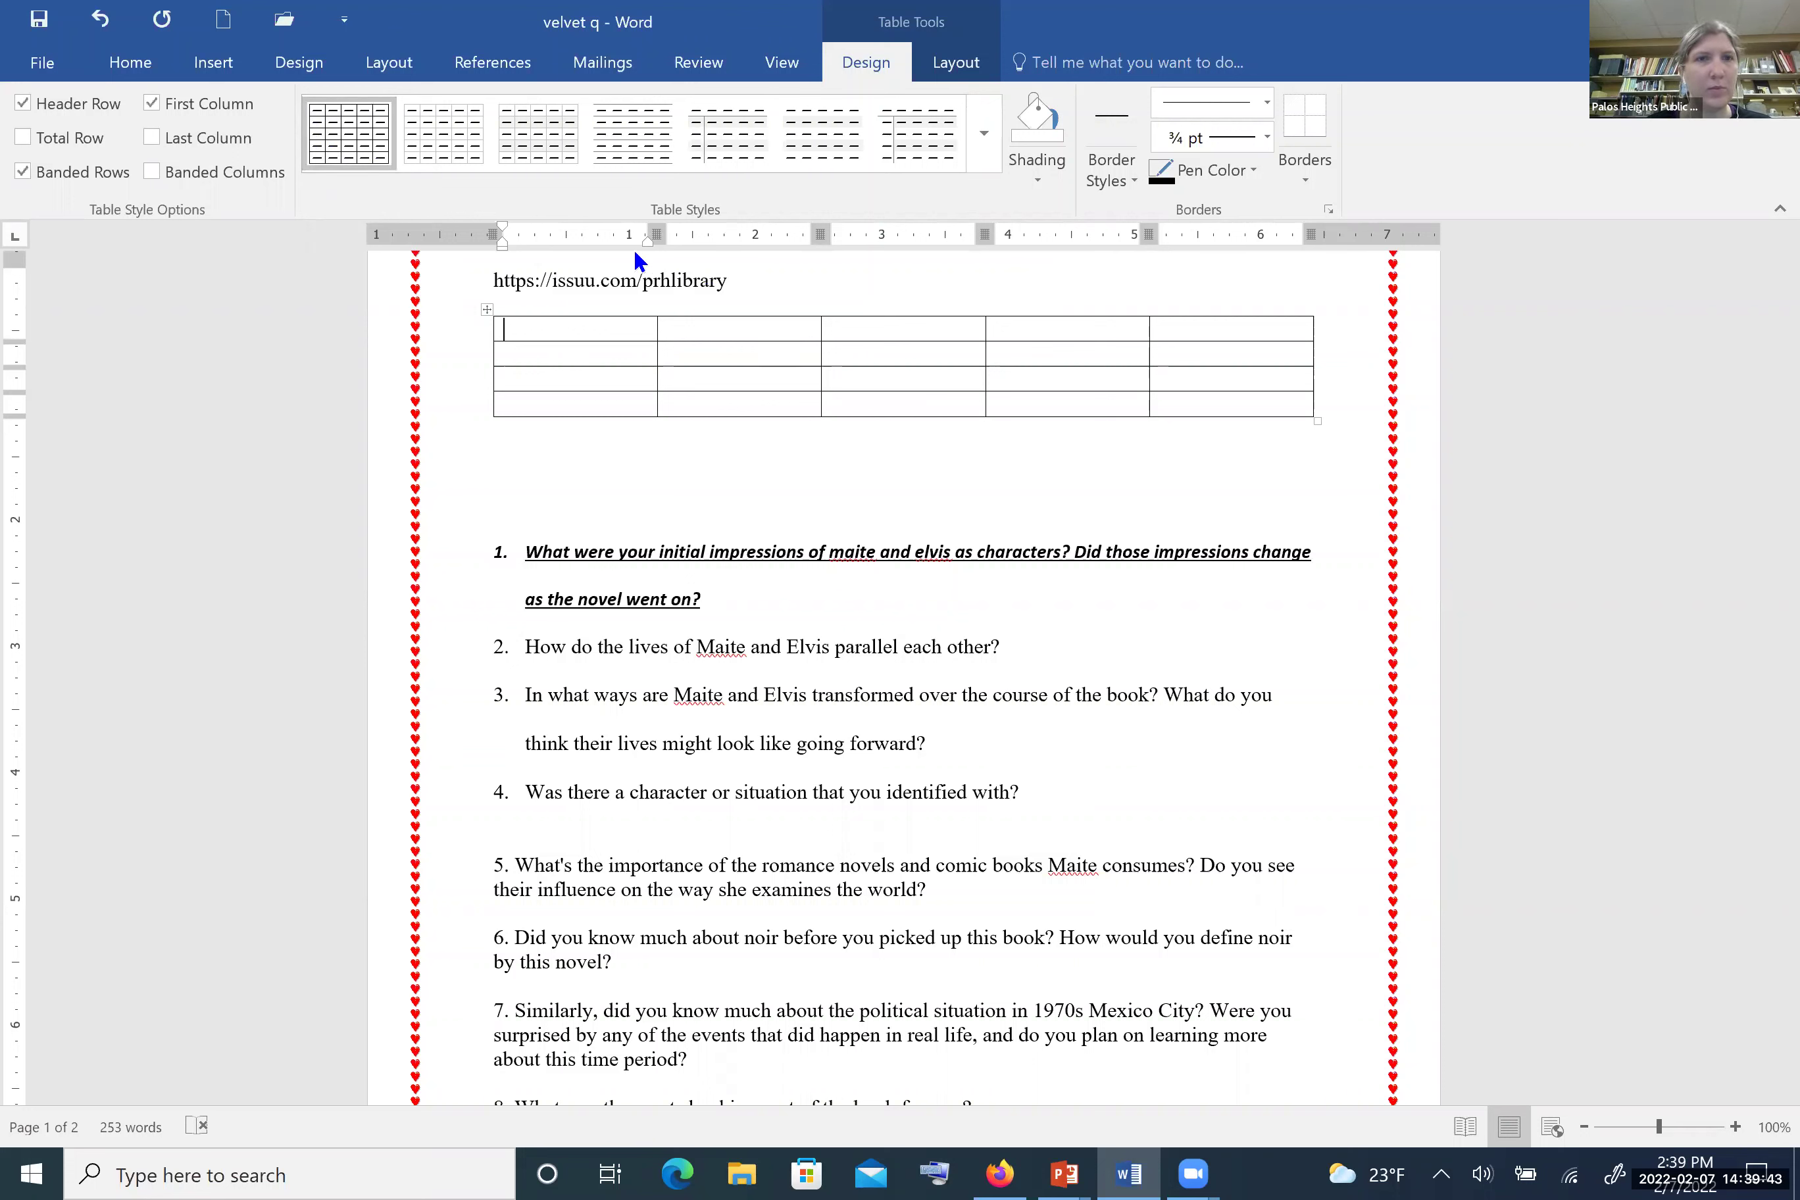
pyautogui.click(467, 145)
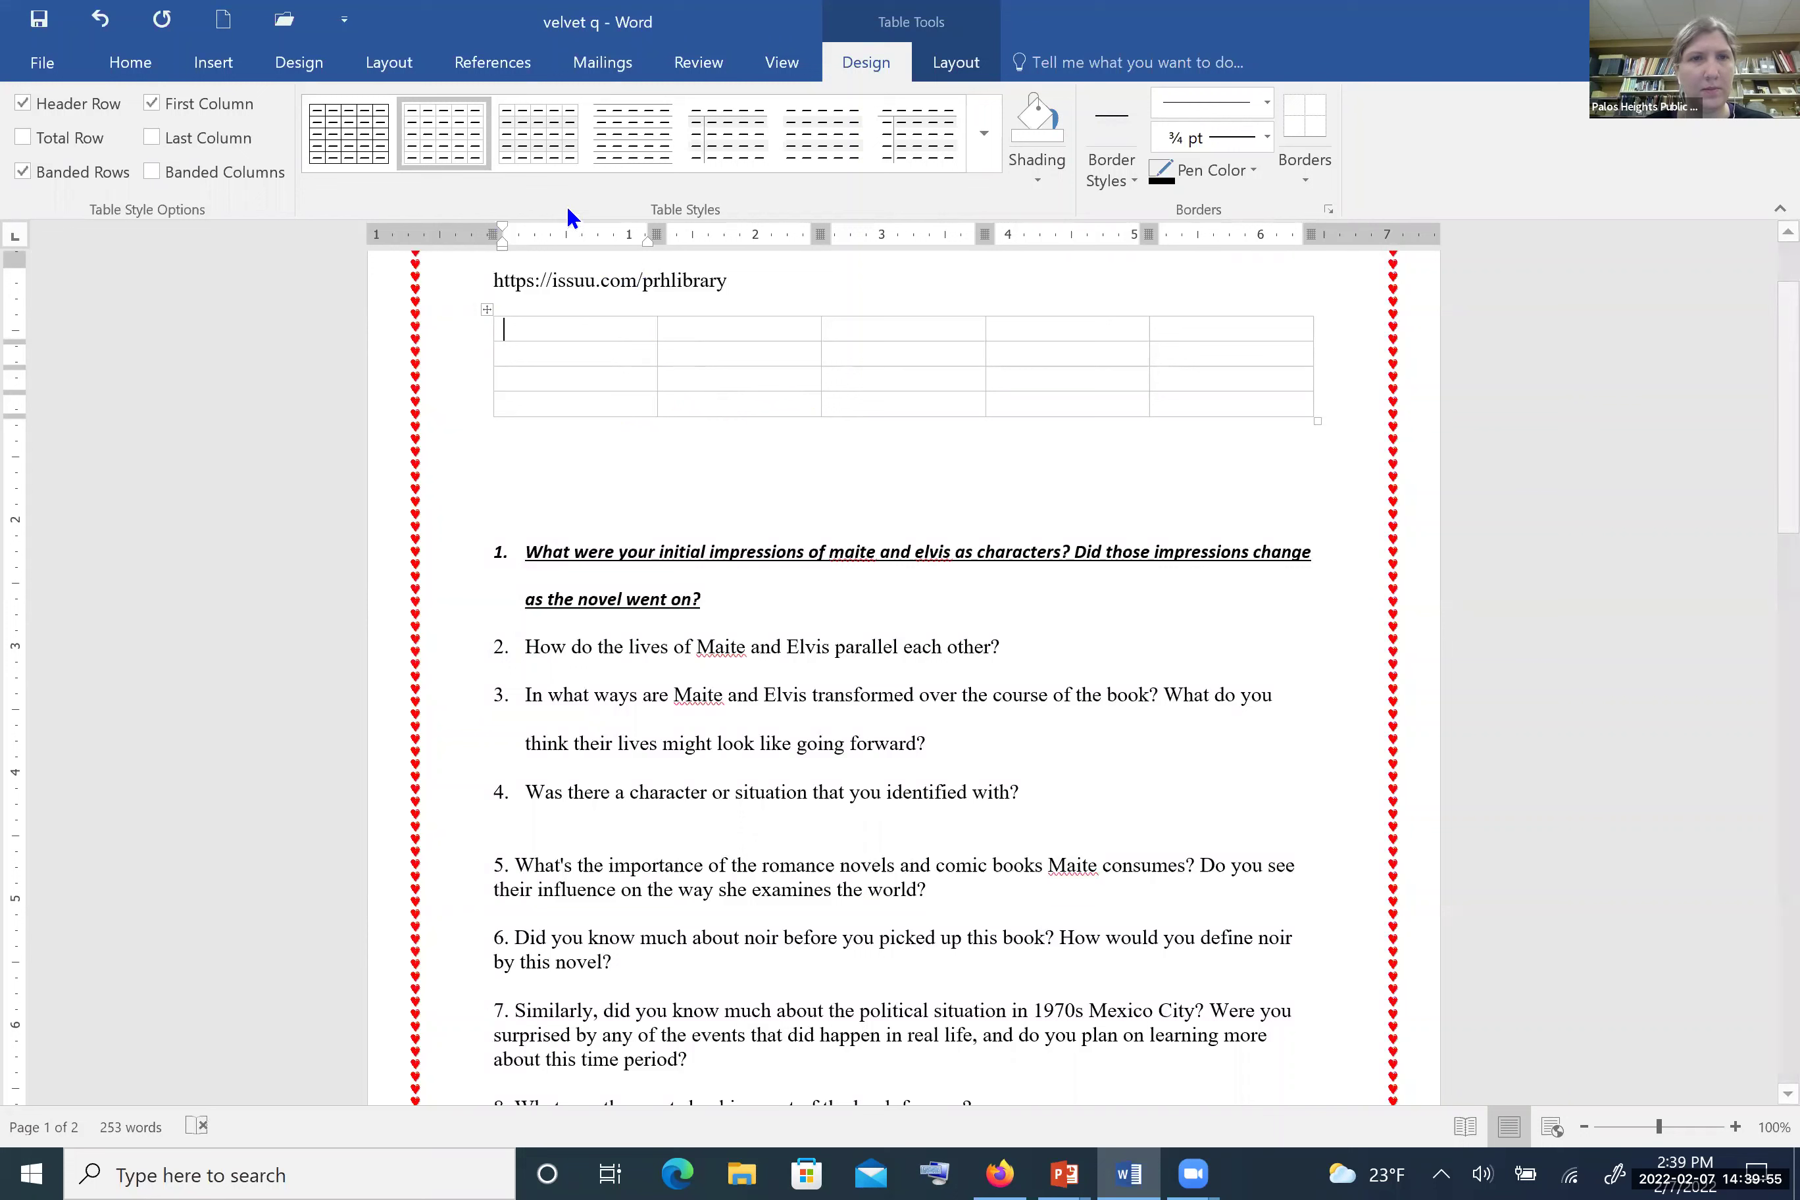
pyautogui.click(554, 157)
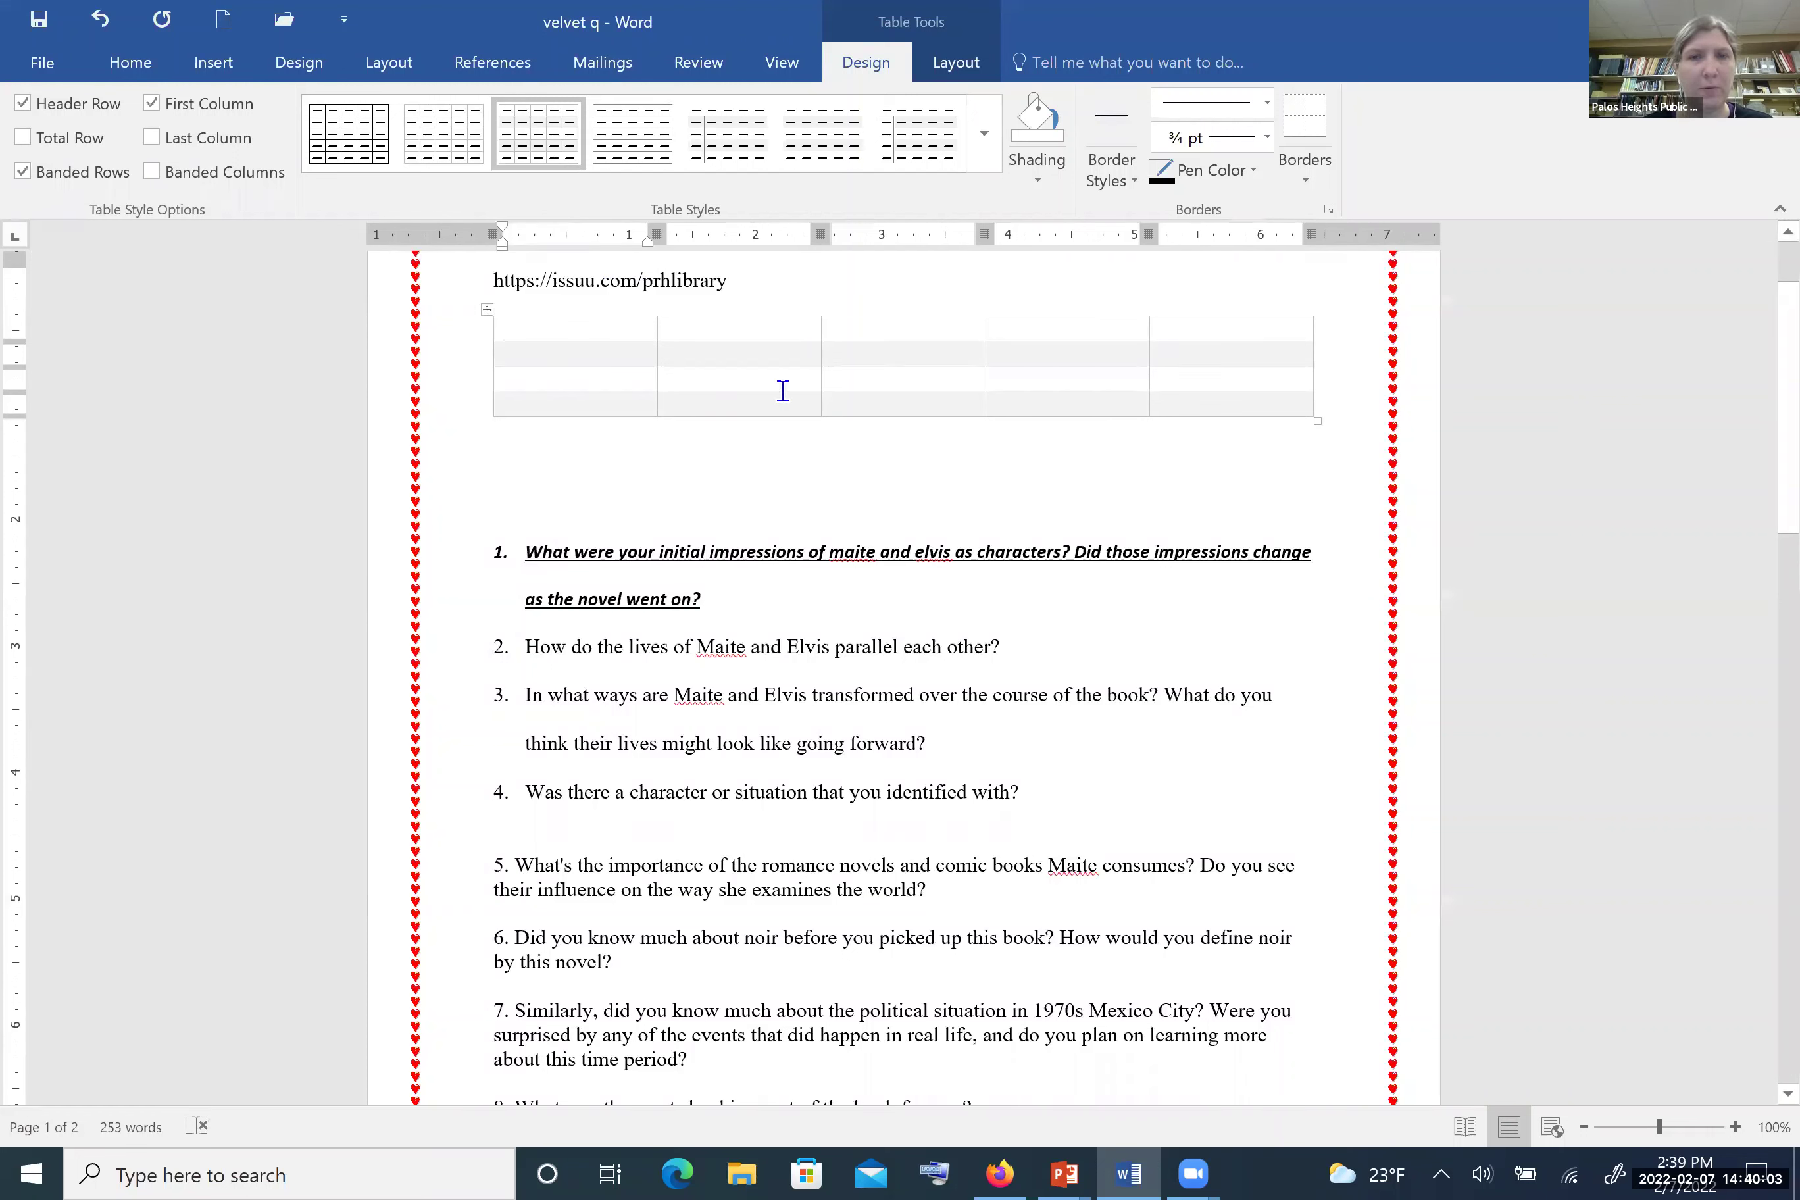
pyautogui.click(619, 146)
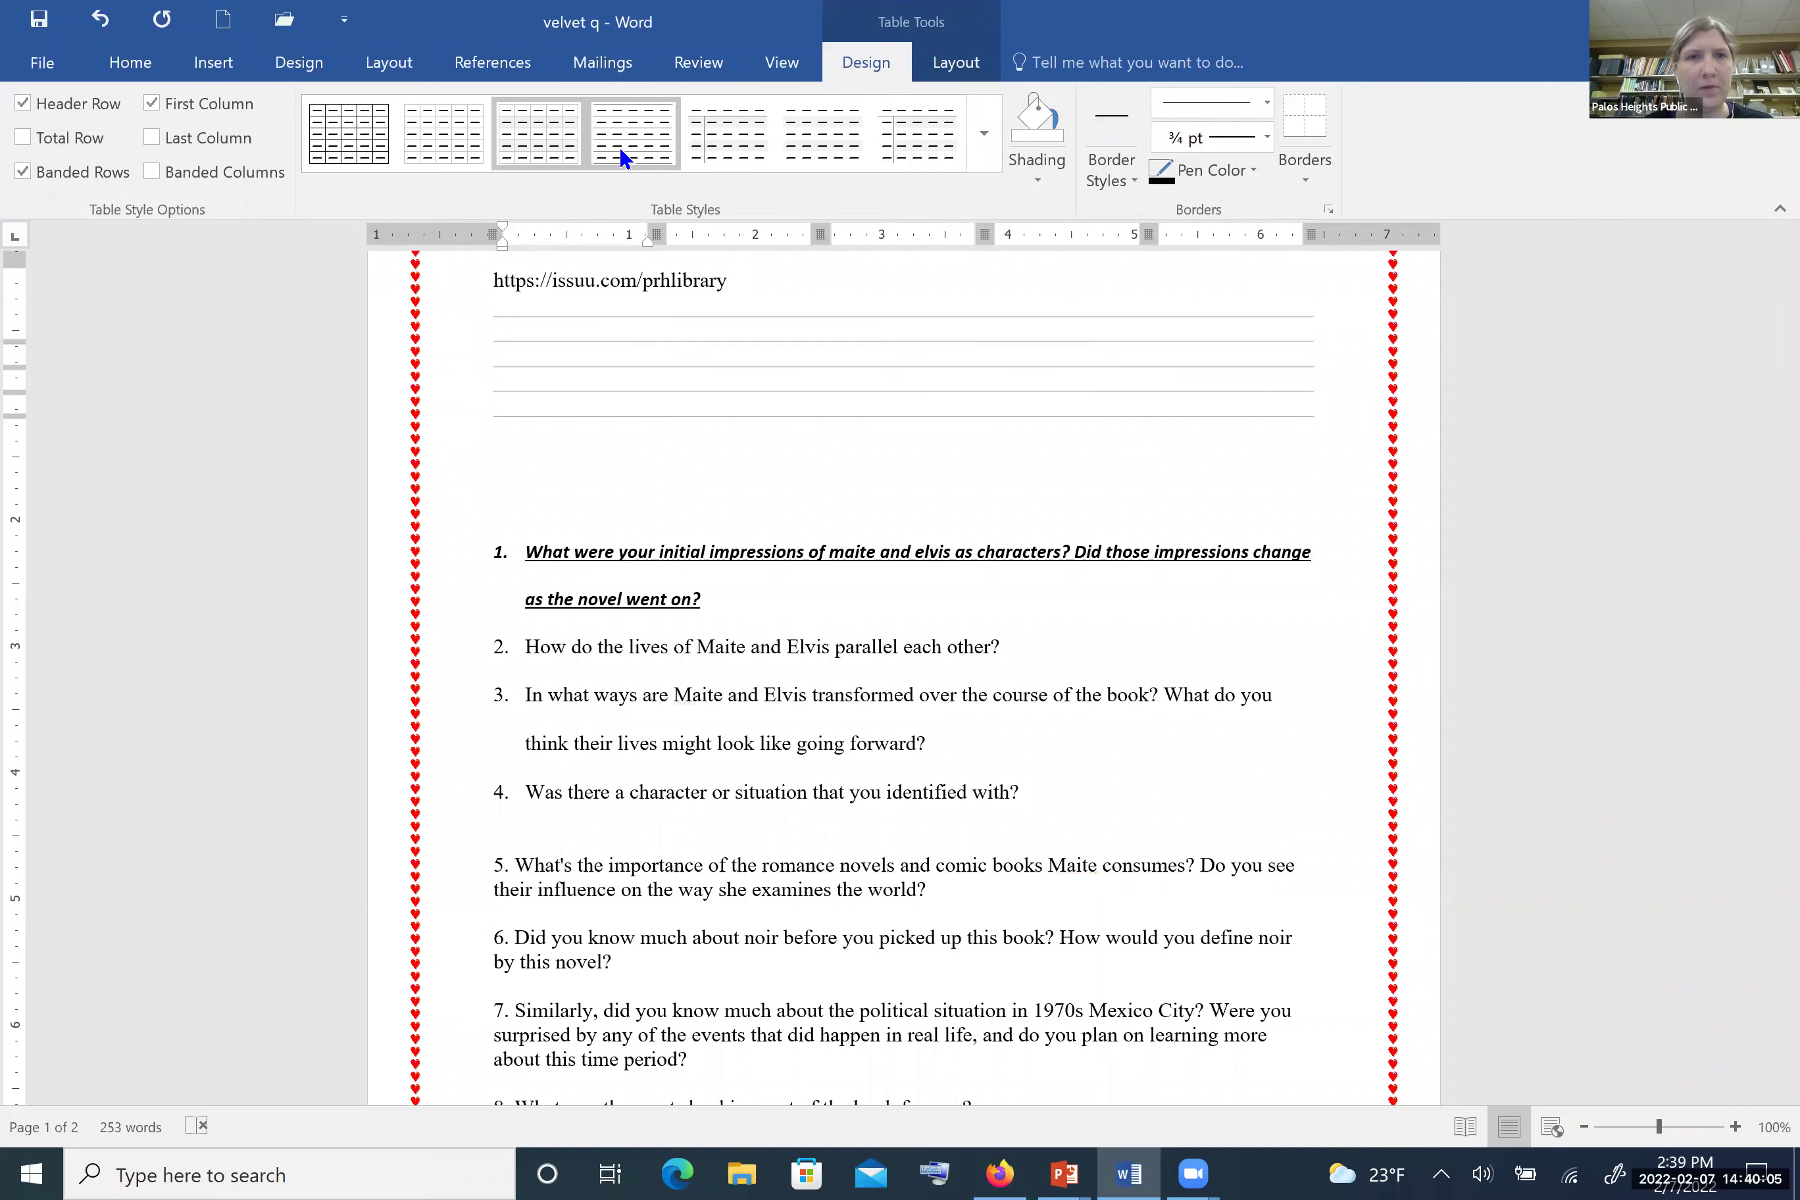
pyautogui.click(511, 332)
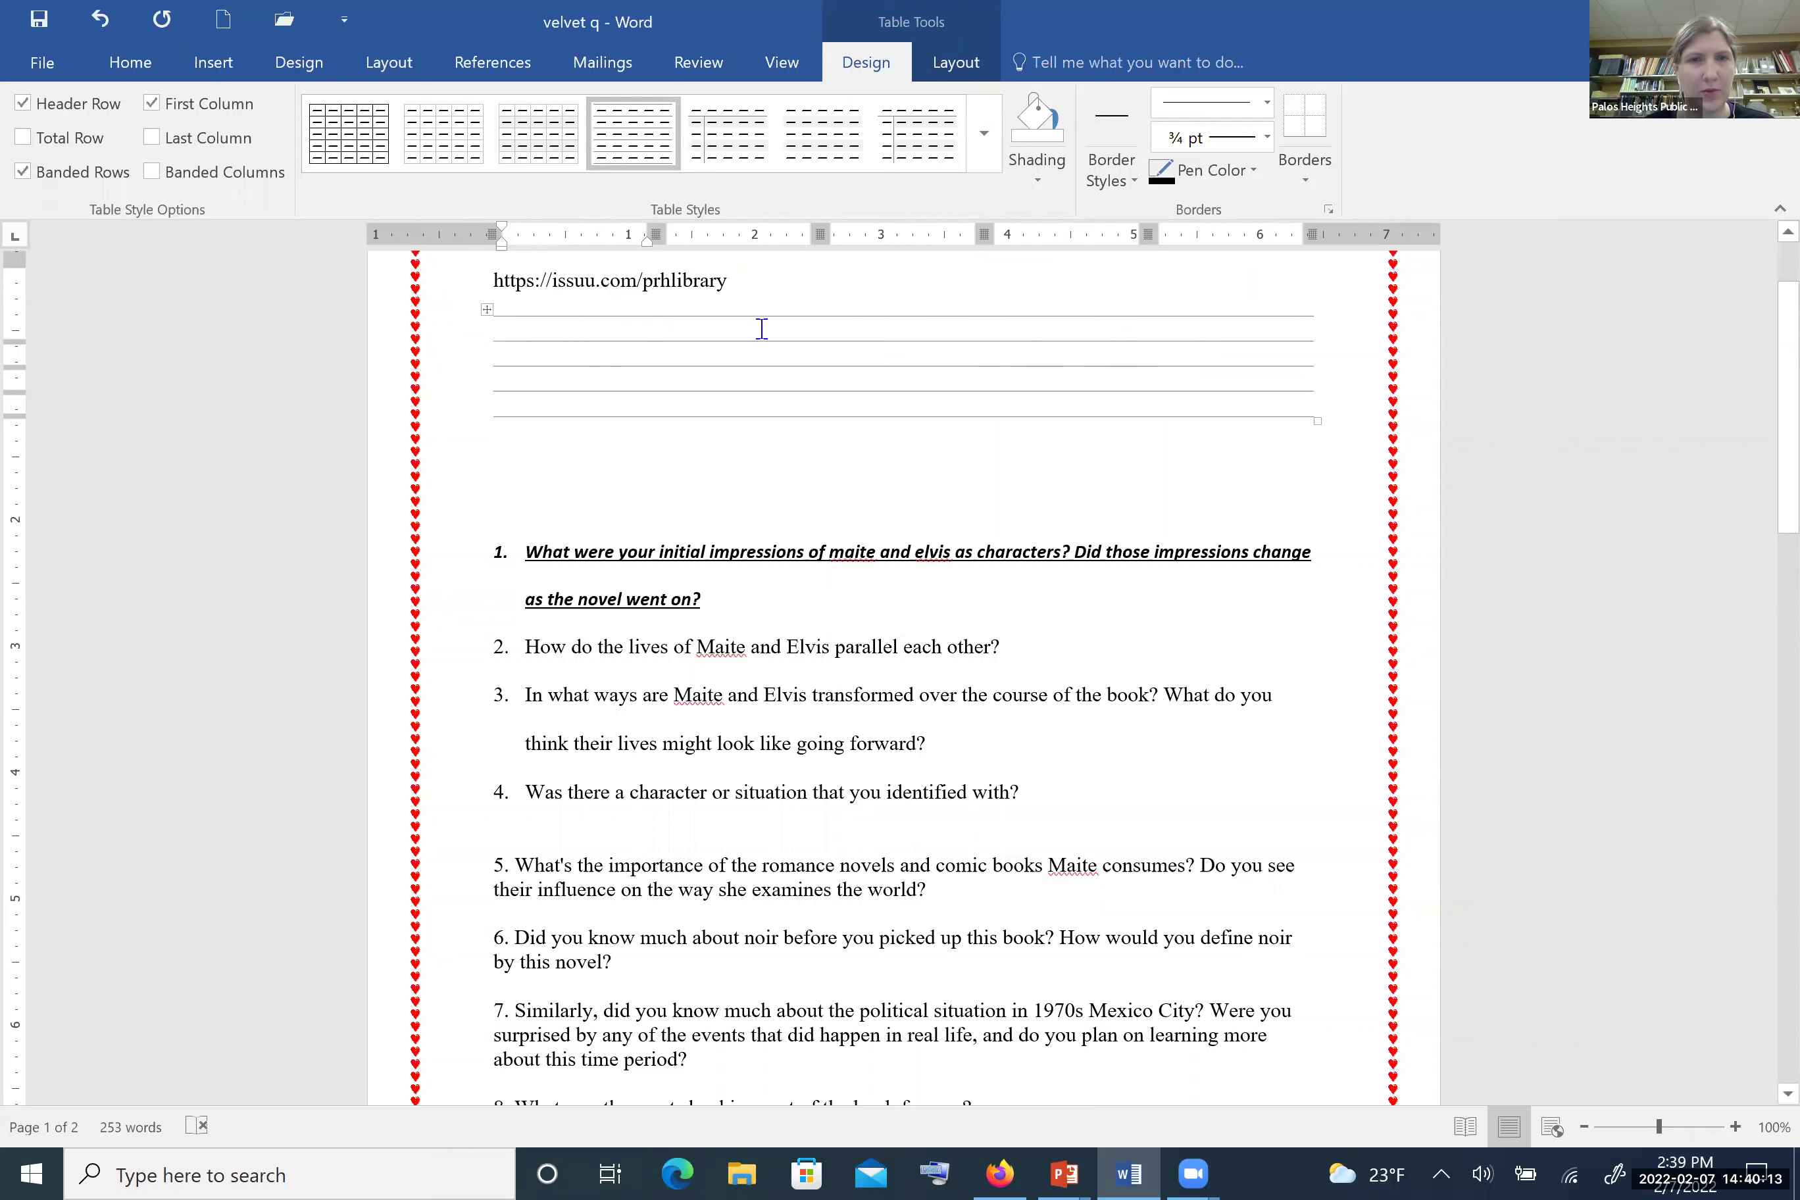
pyautogui.click(731, 147)
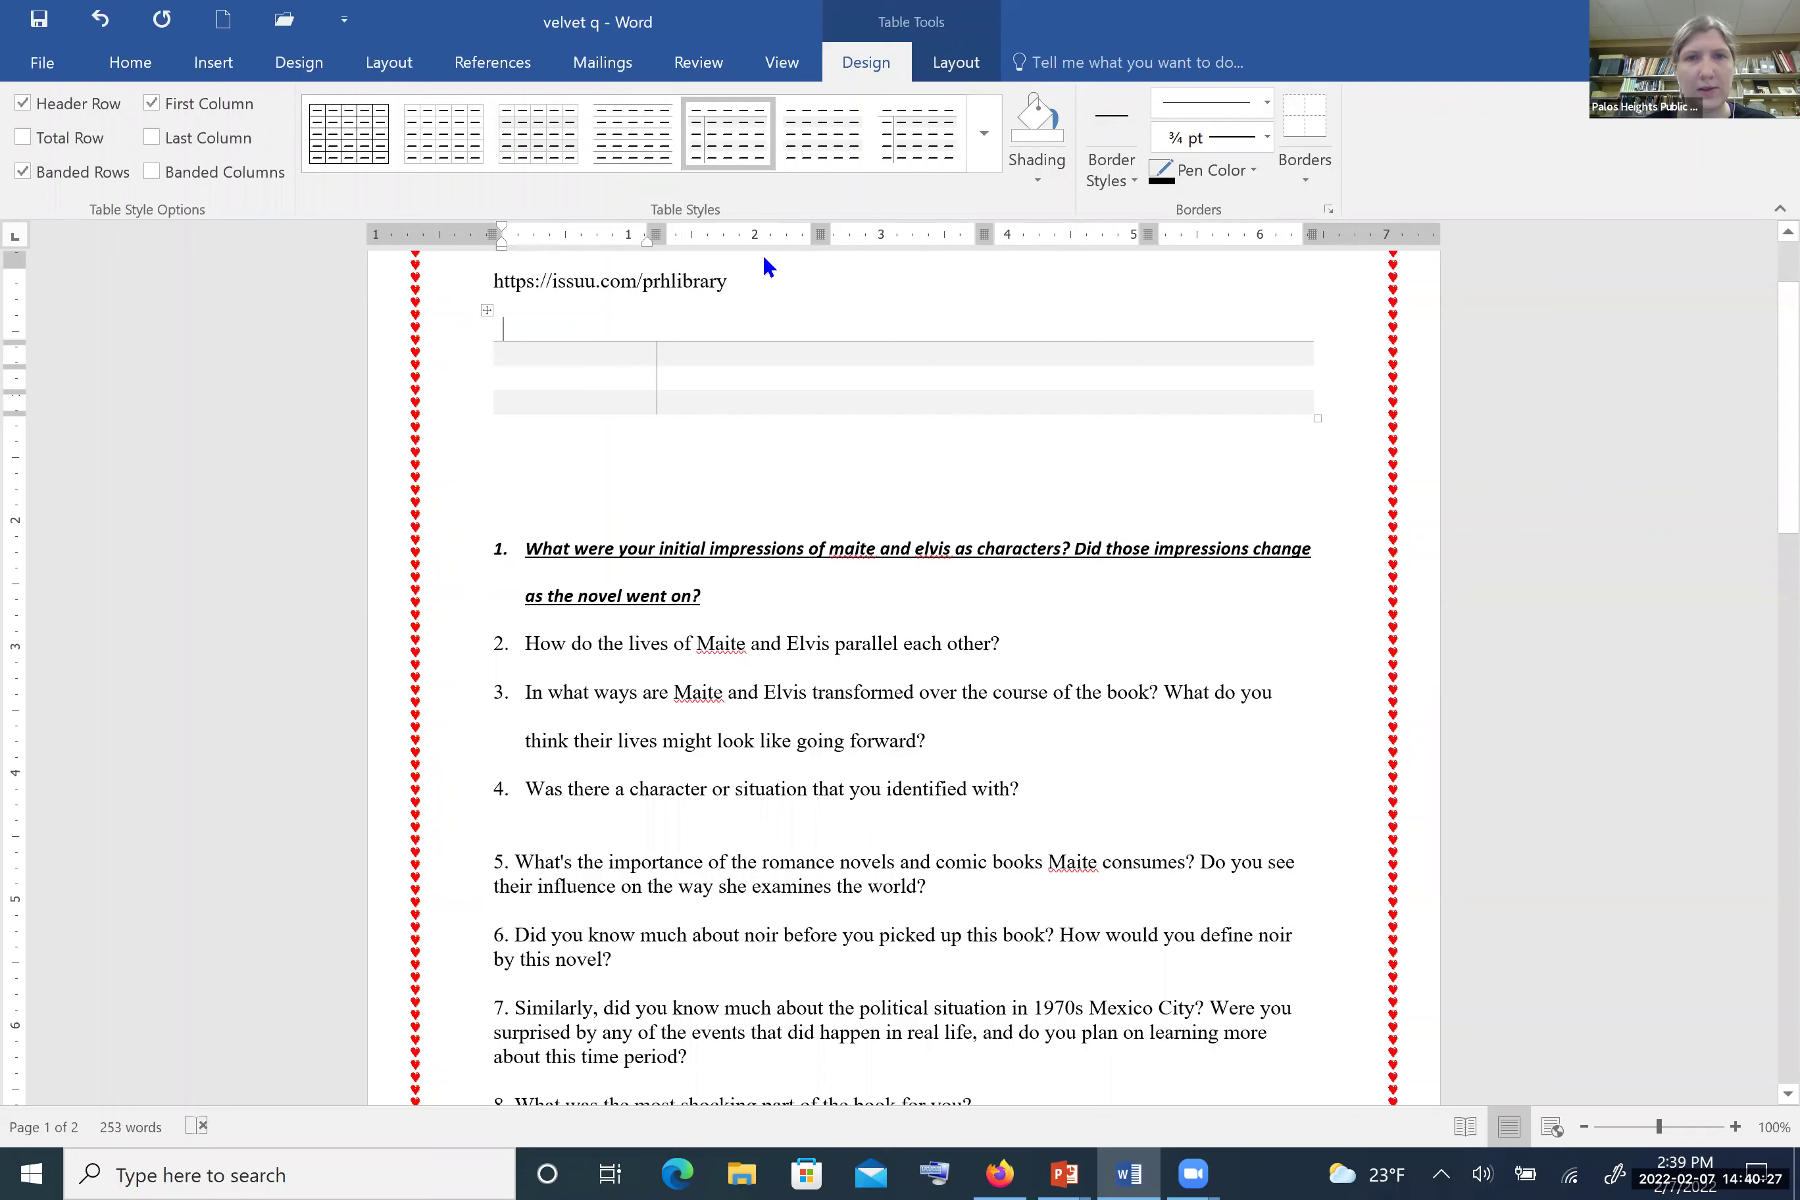
pyautogui.click(833, 153)
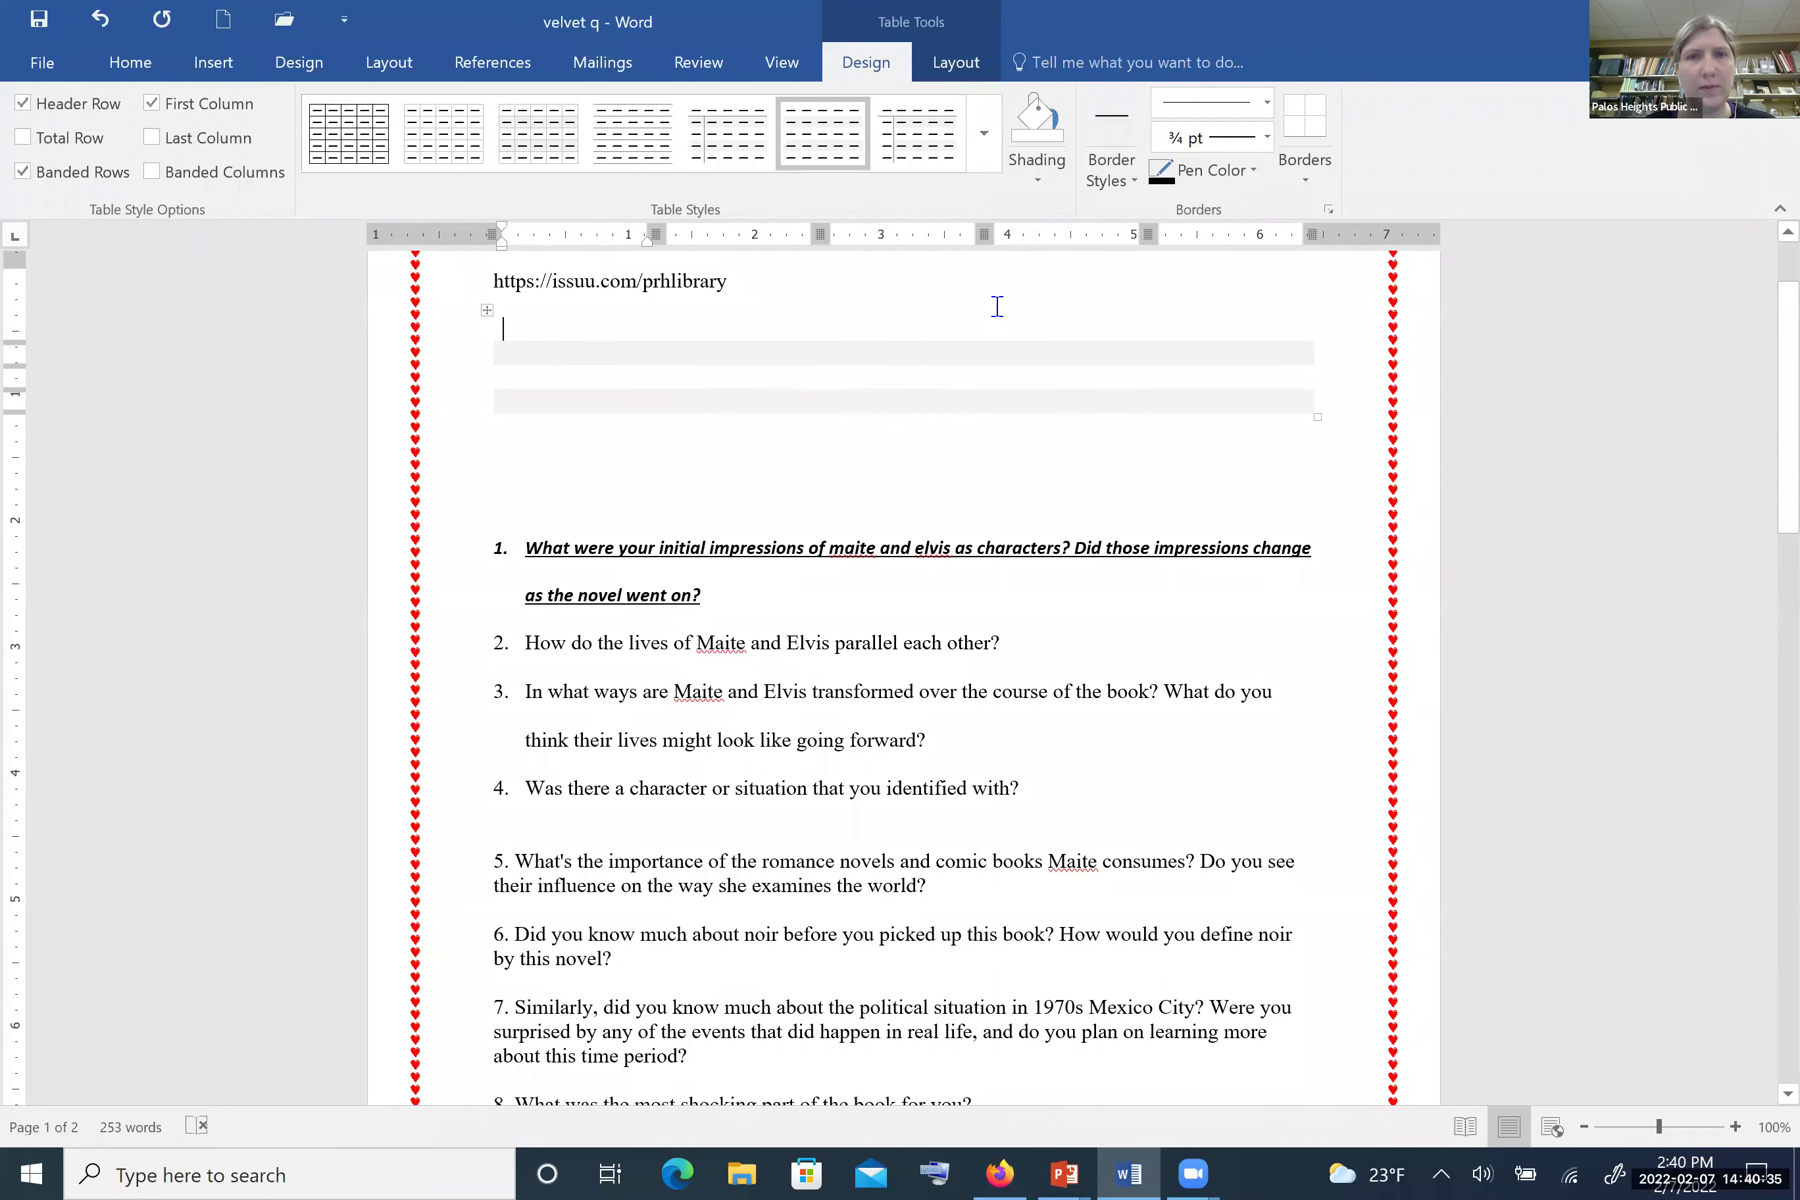
pyautogui.click(920, 121)
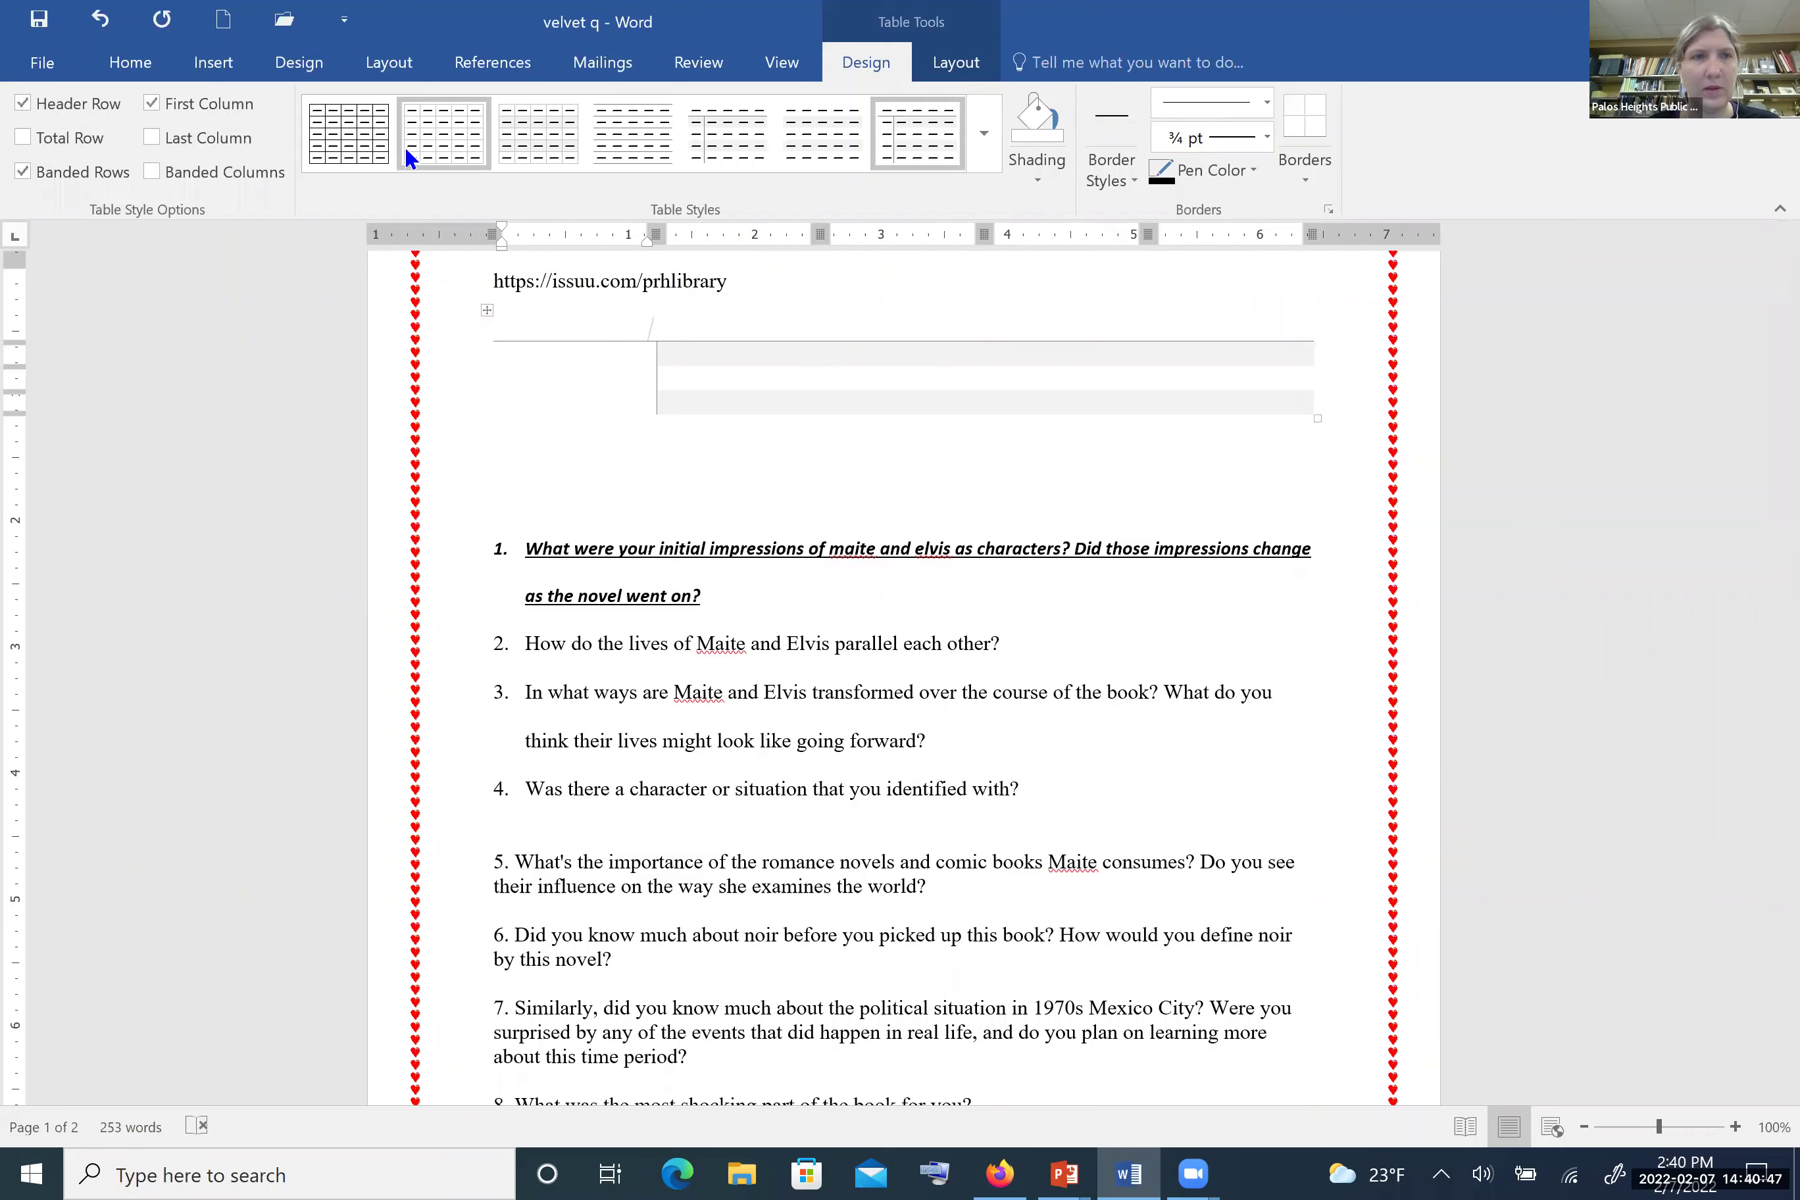
pyautogui.click(359, 132)
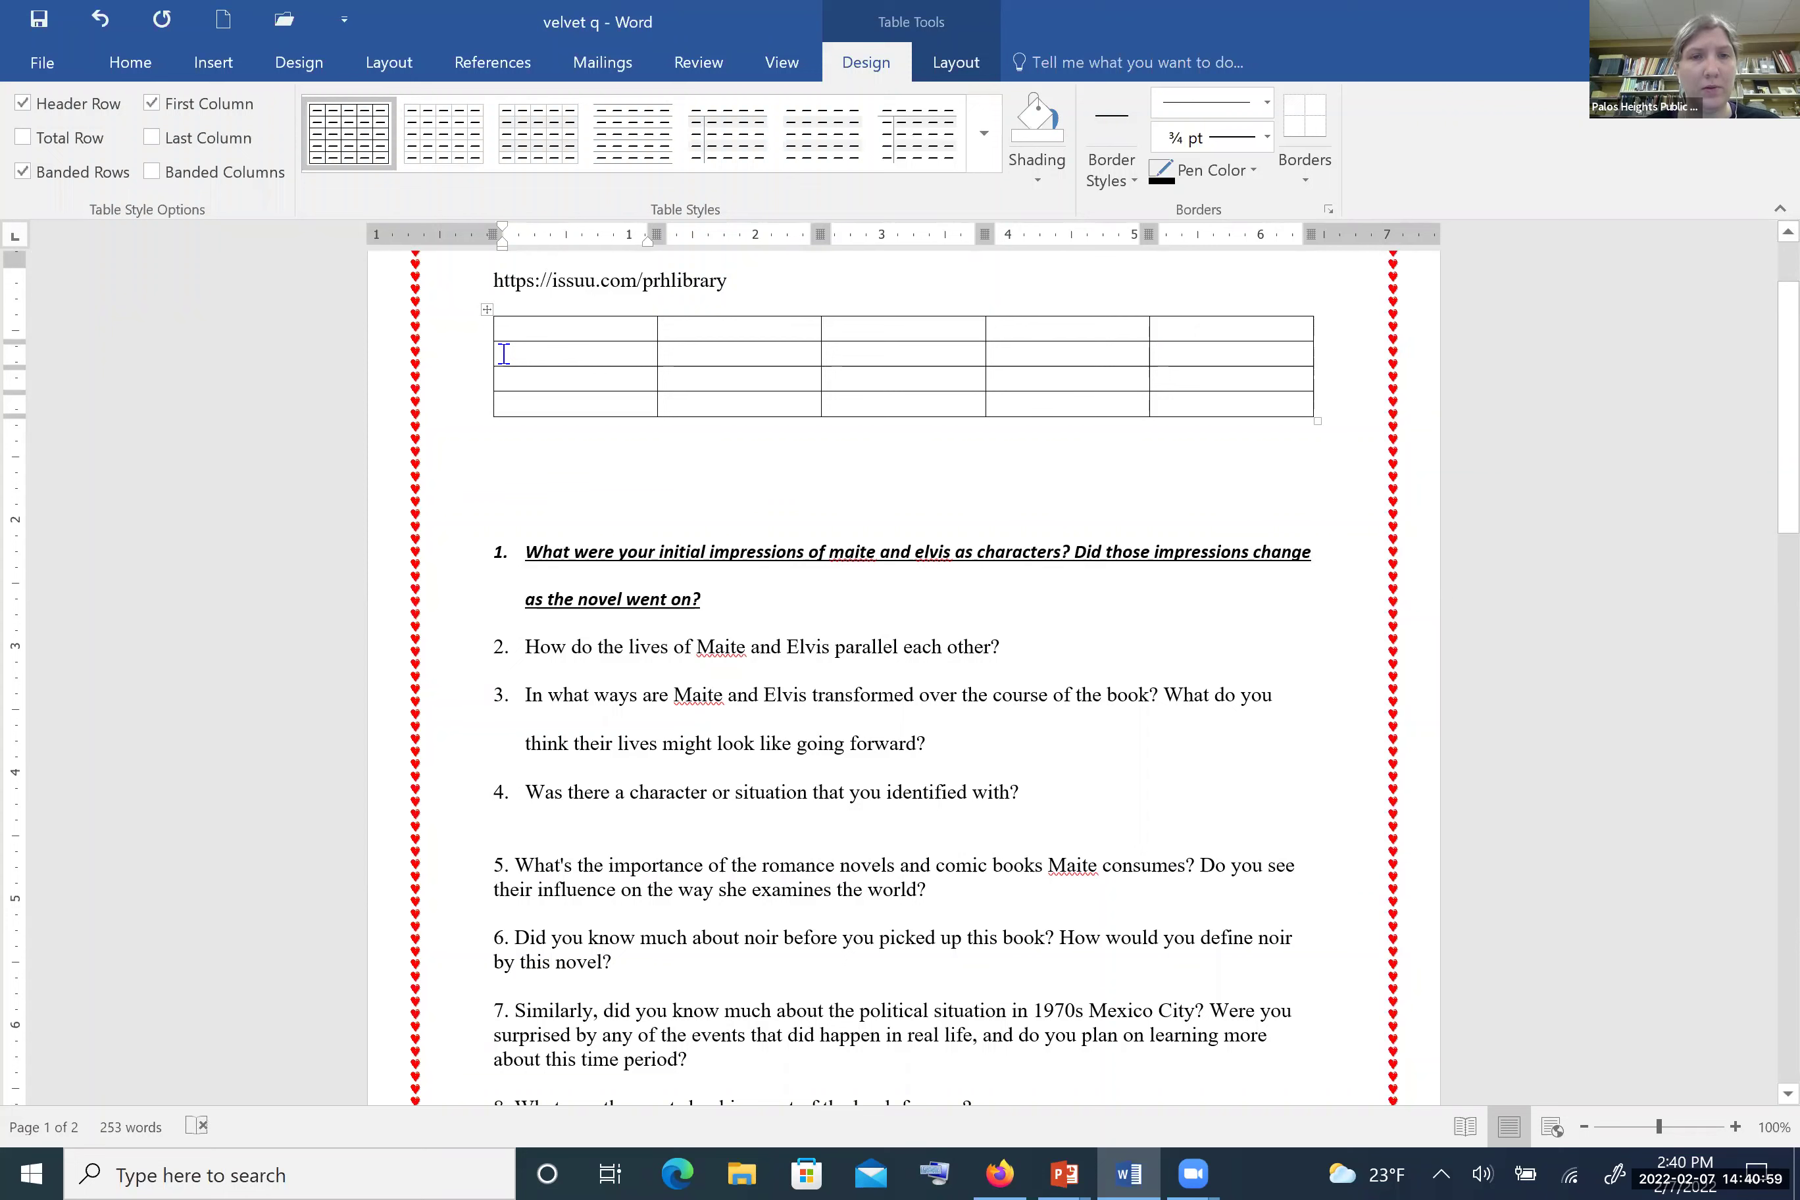
# Step: Shade the second and fourth rows of the table with standard red
pyautogui.moveTo(504, 353); pyautogui.dragTo(1172, 356)
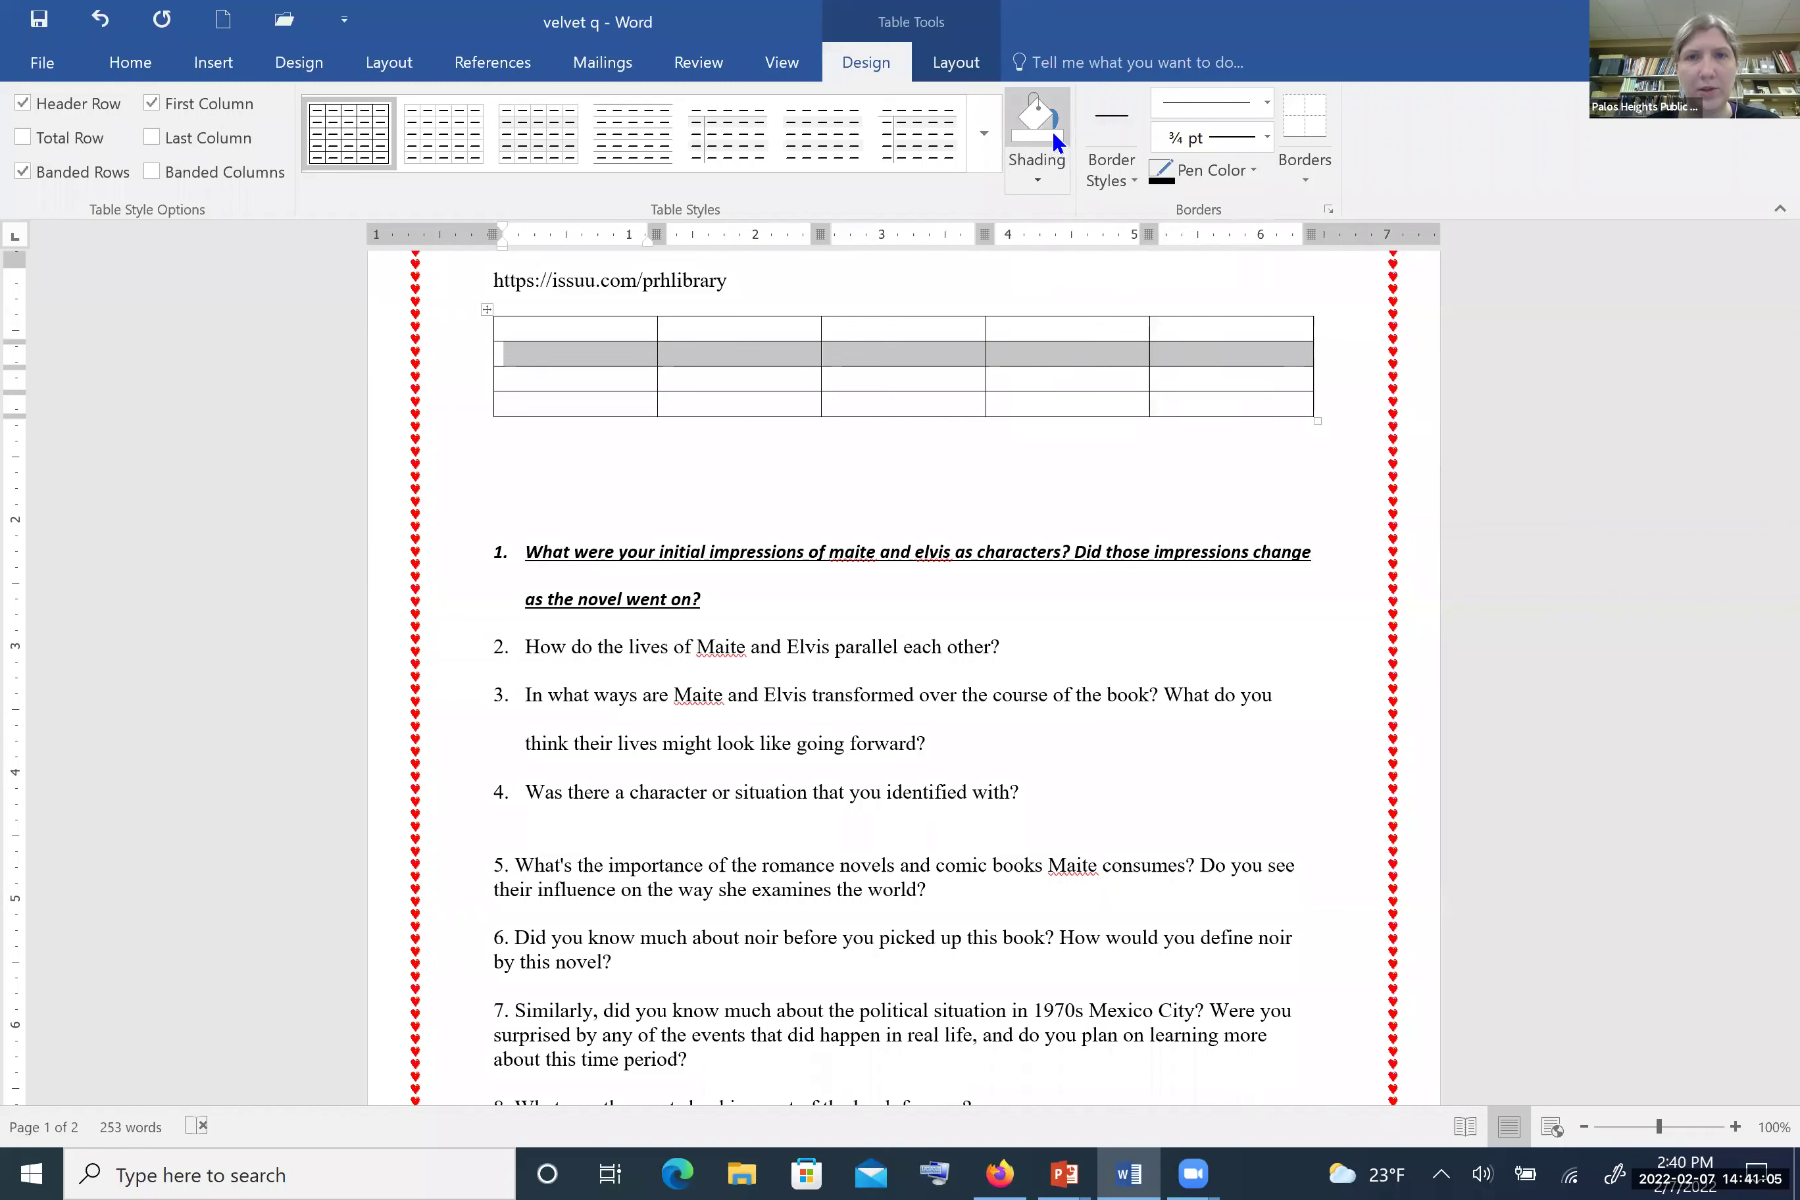
pyautogui.click(1047, 180)
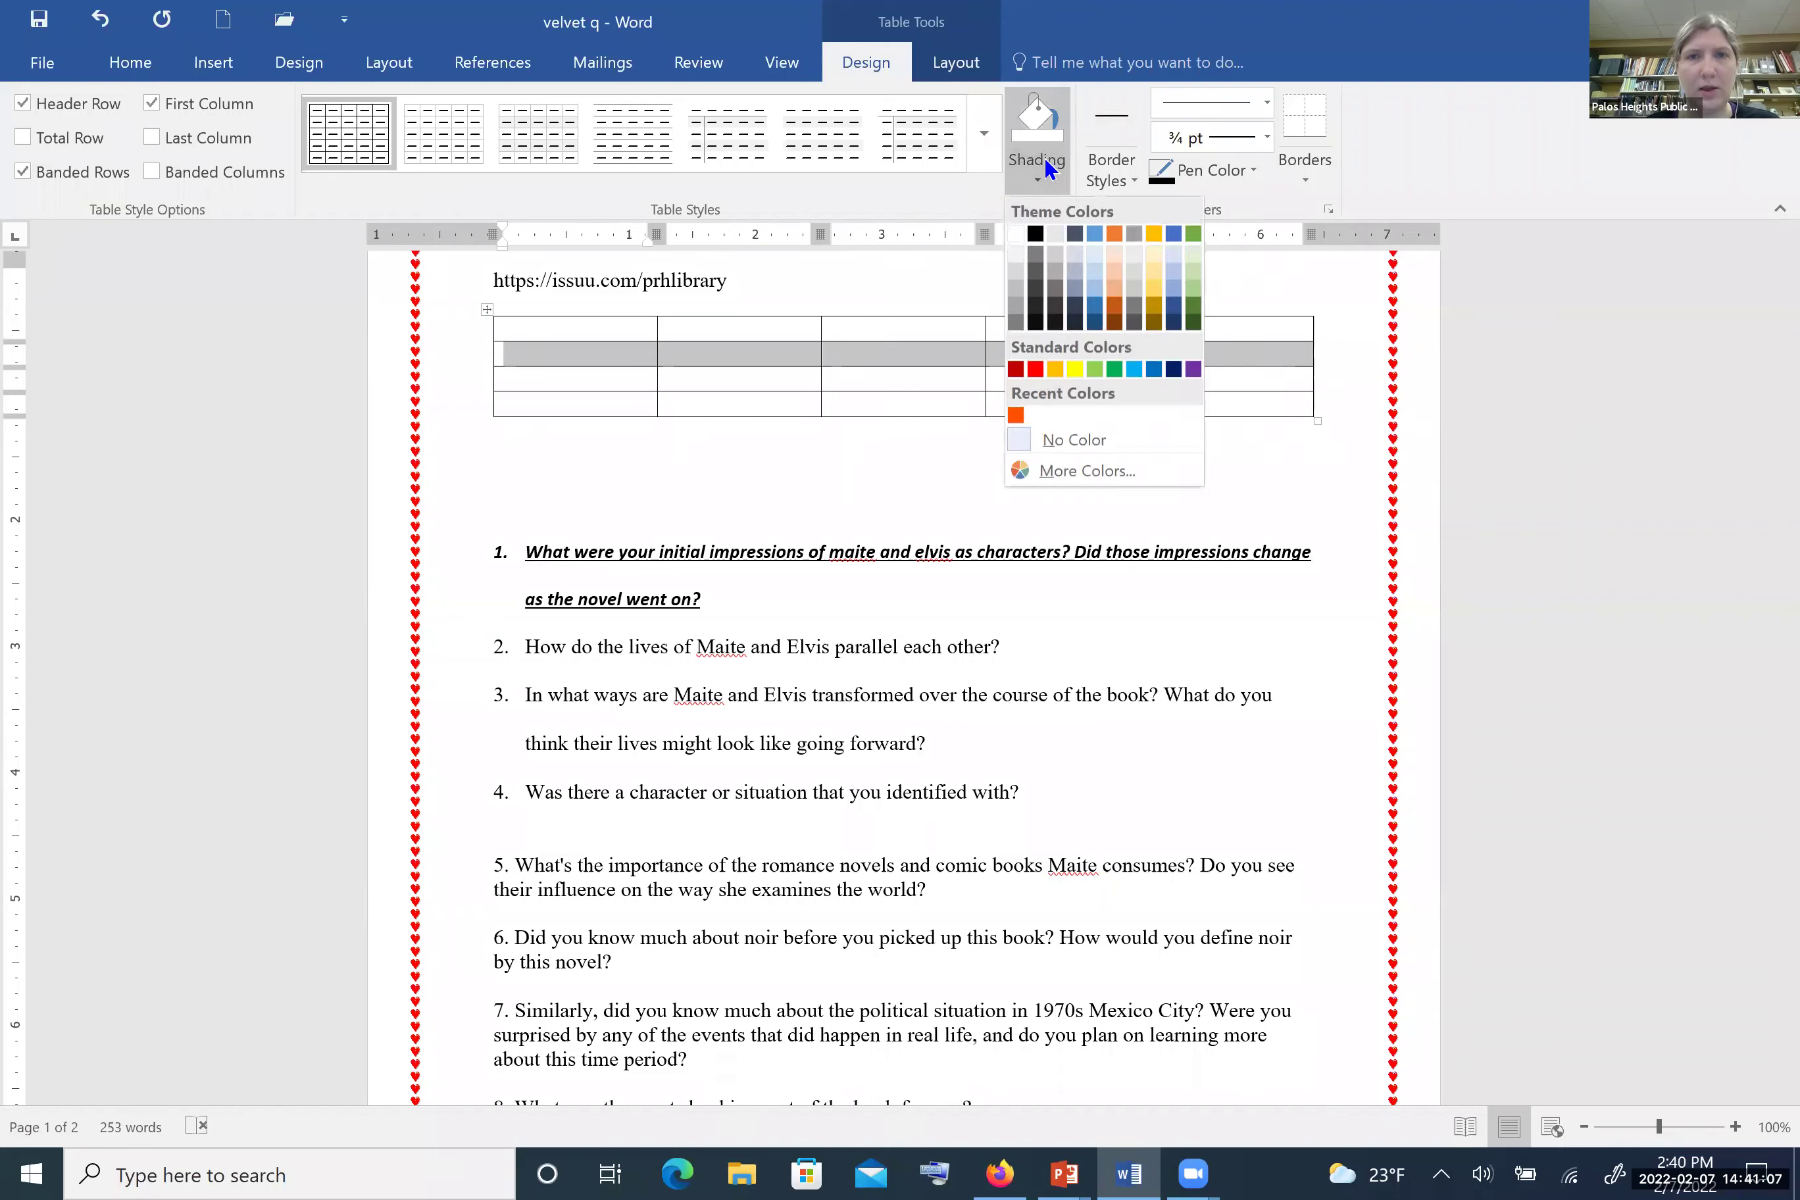
pyautogui.click(1036, 369)
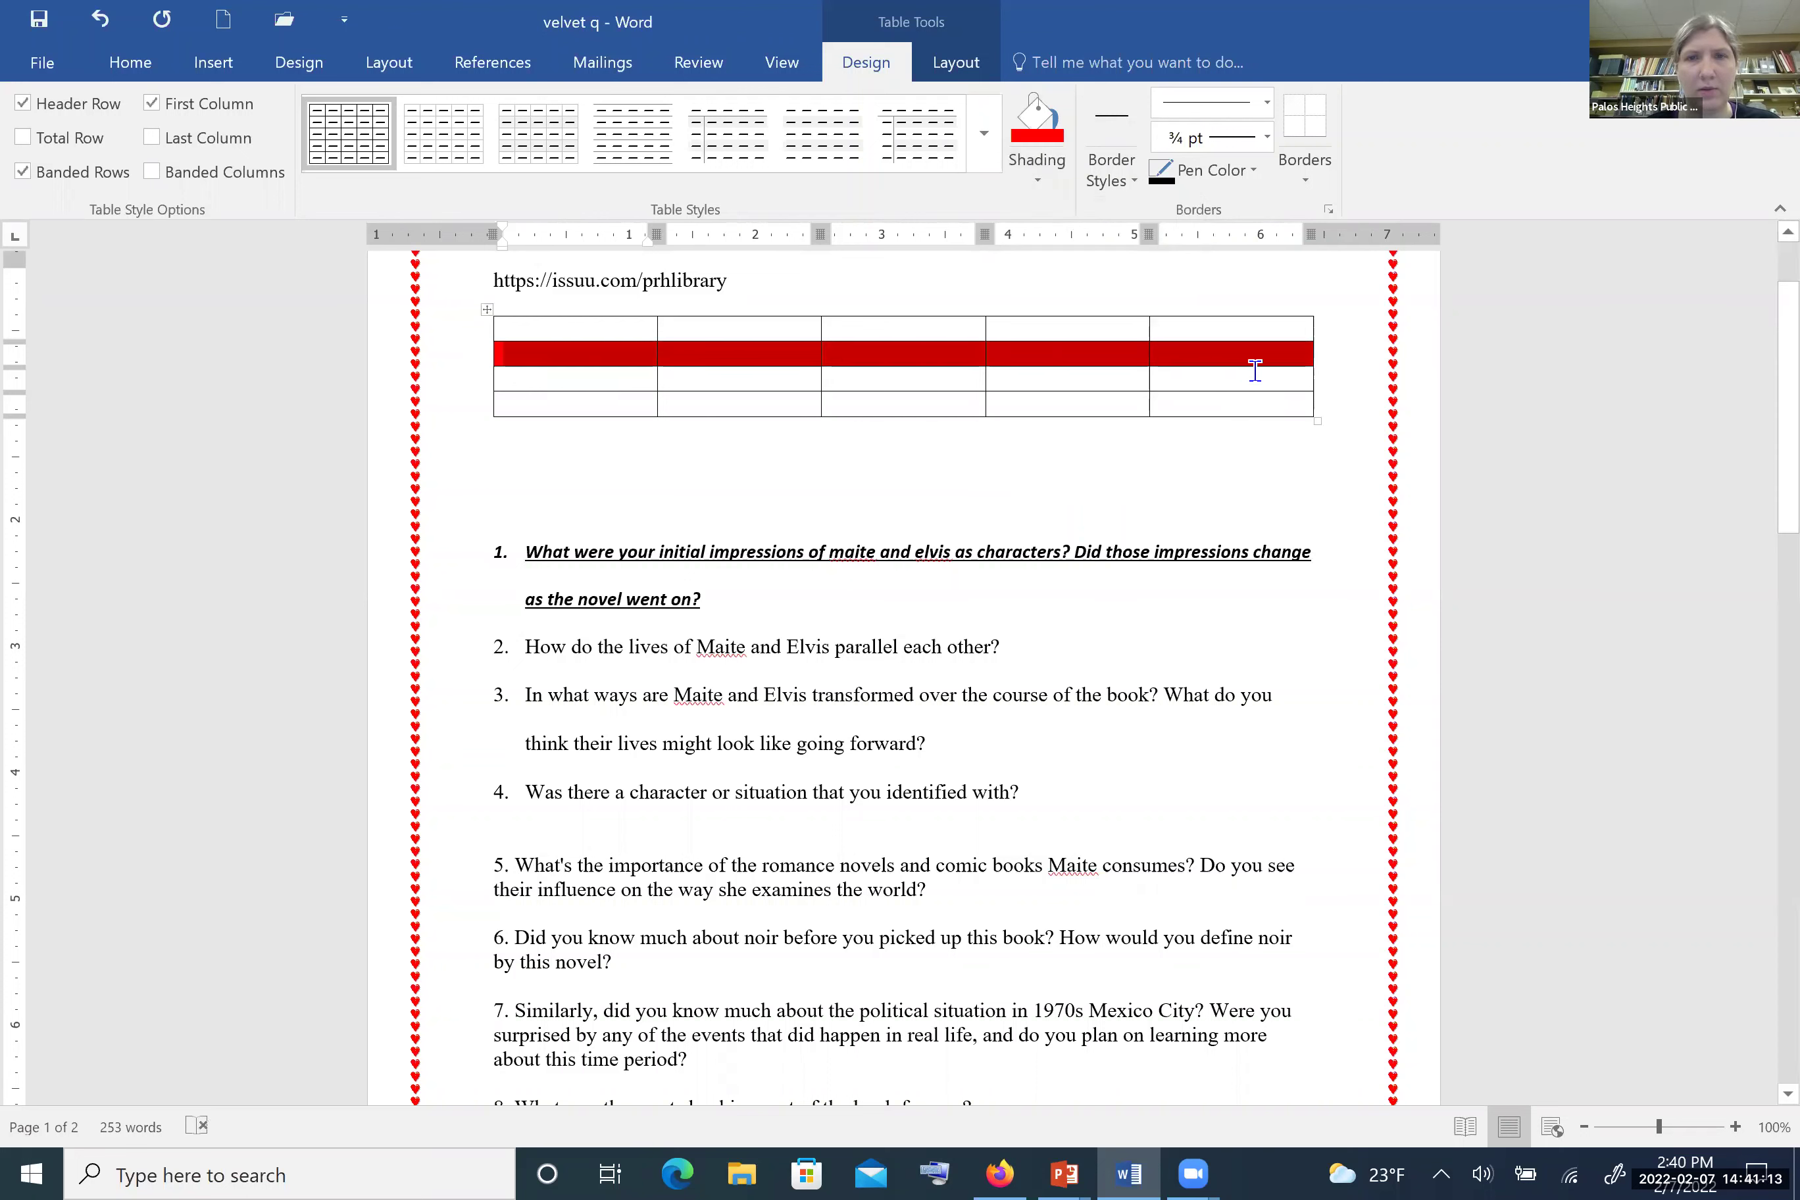
pyautogui.click(508, 400)
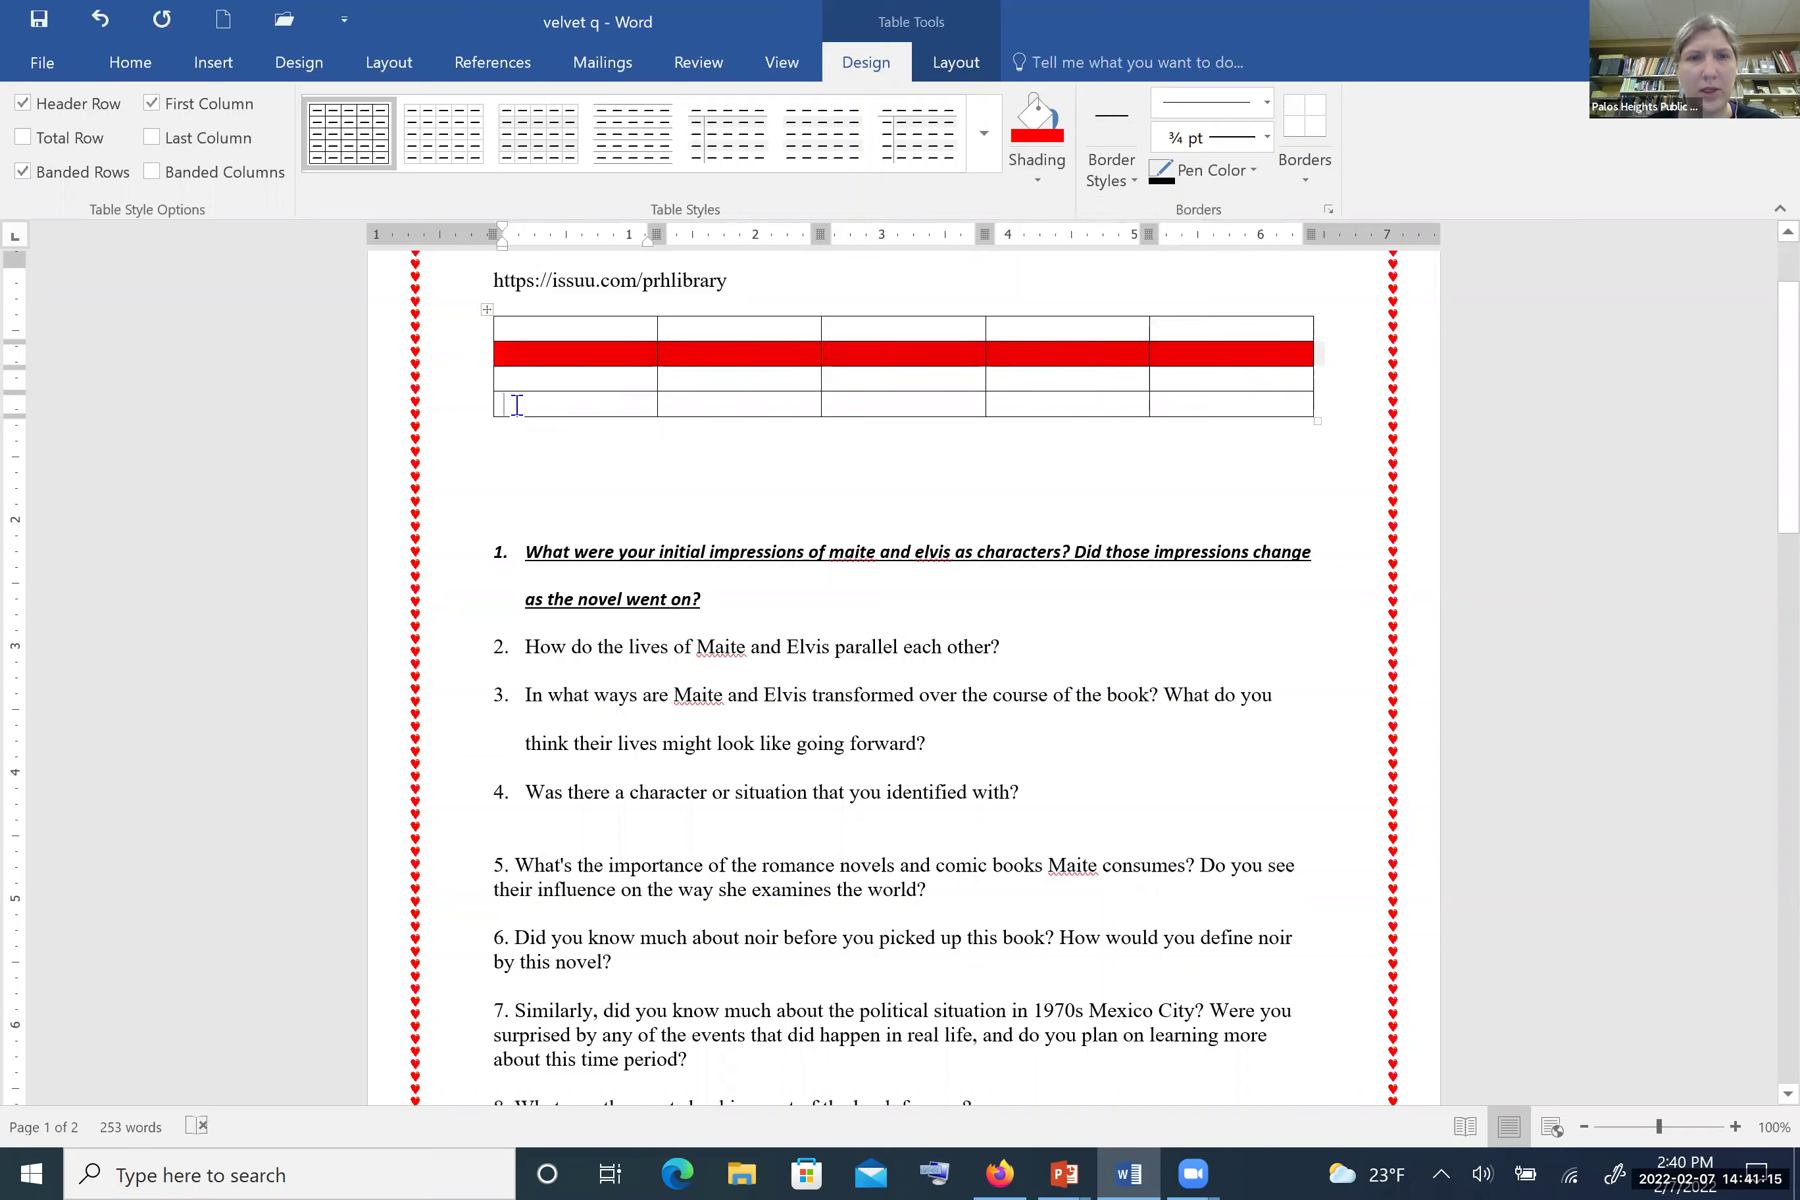
pyautogui.moveTo(508, 400); pyautogui.dragTo(1211, 400)
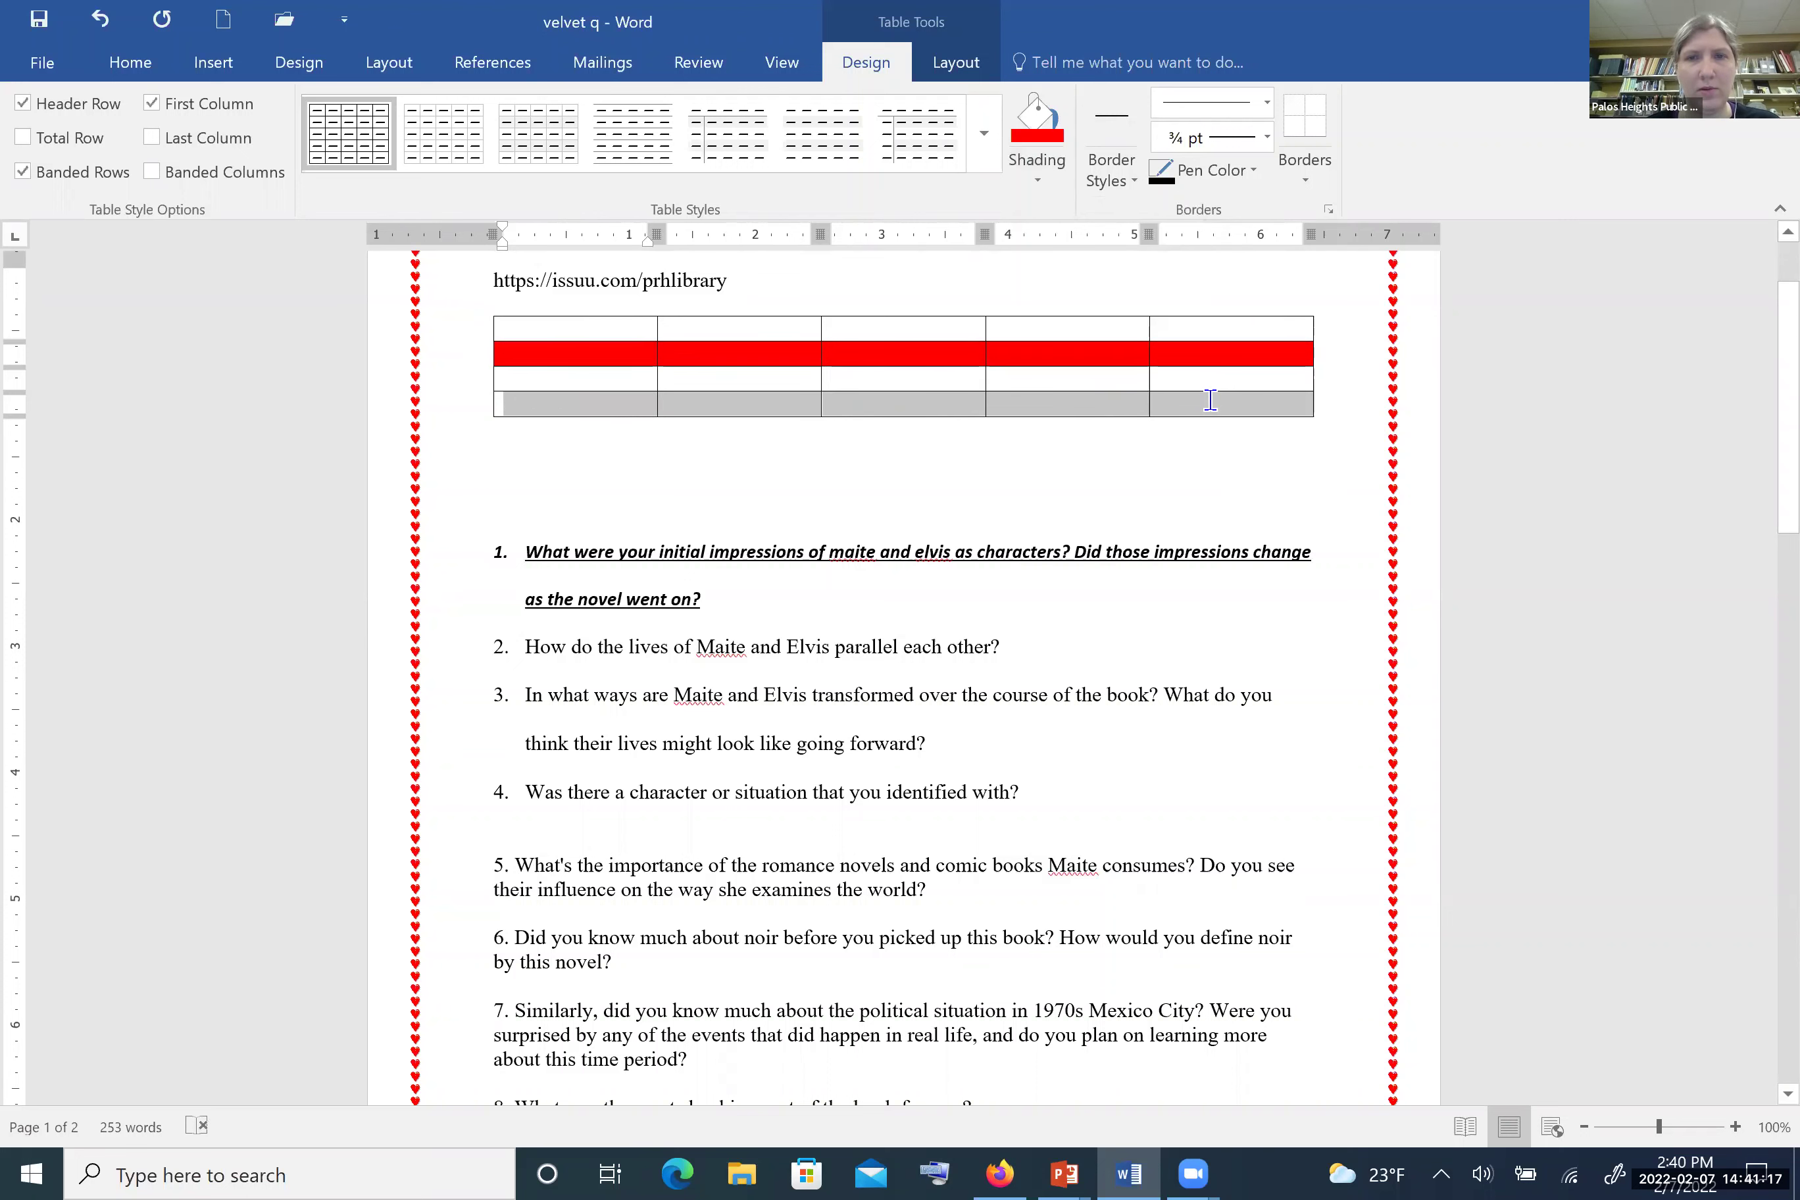
pyautogui.click(1036, 164)
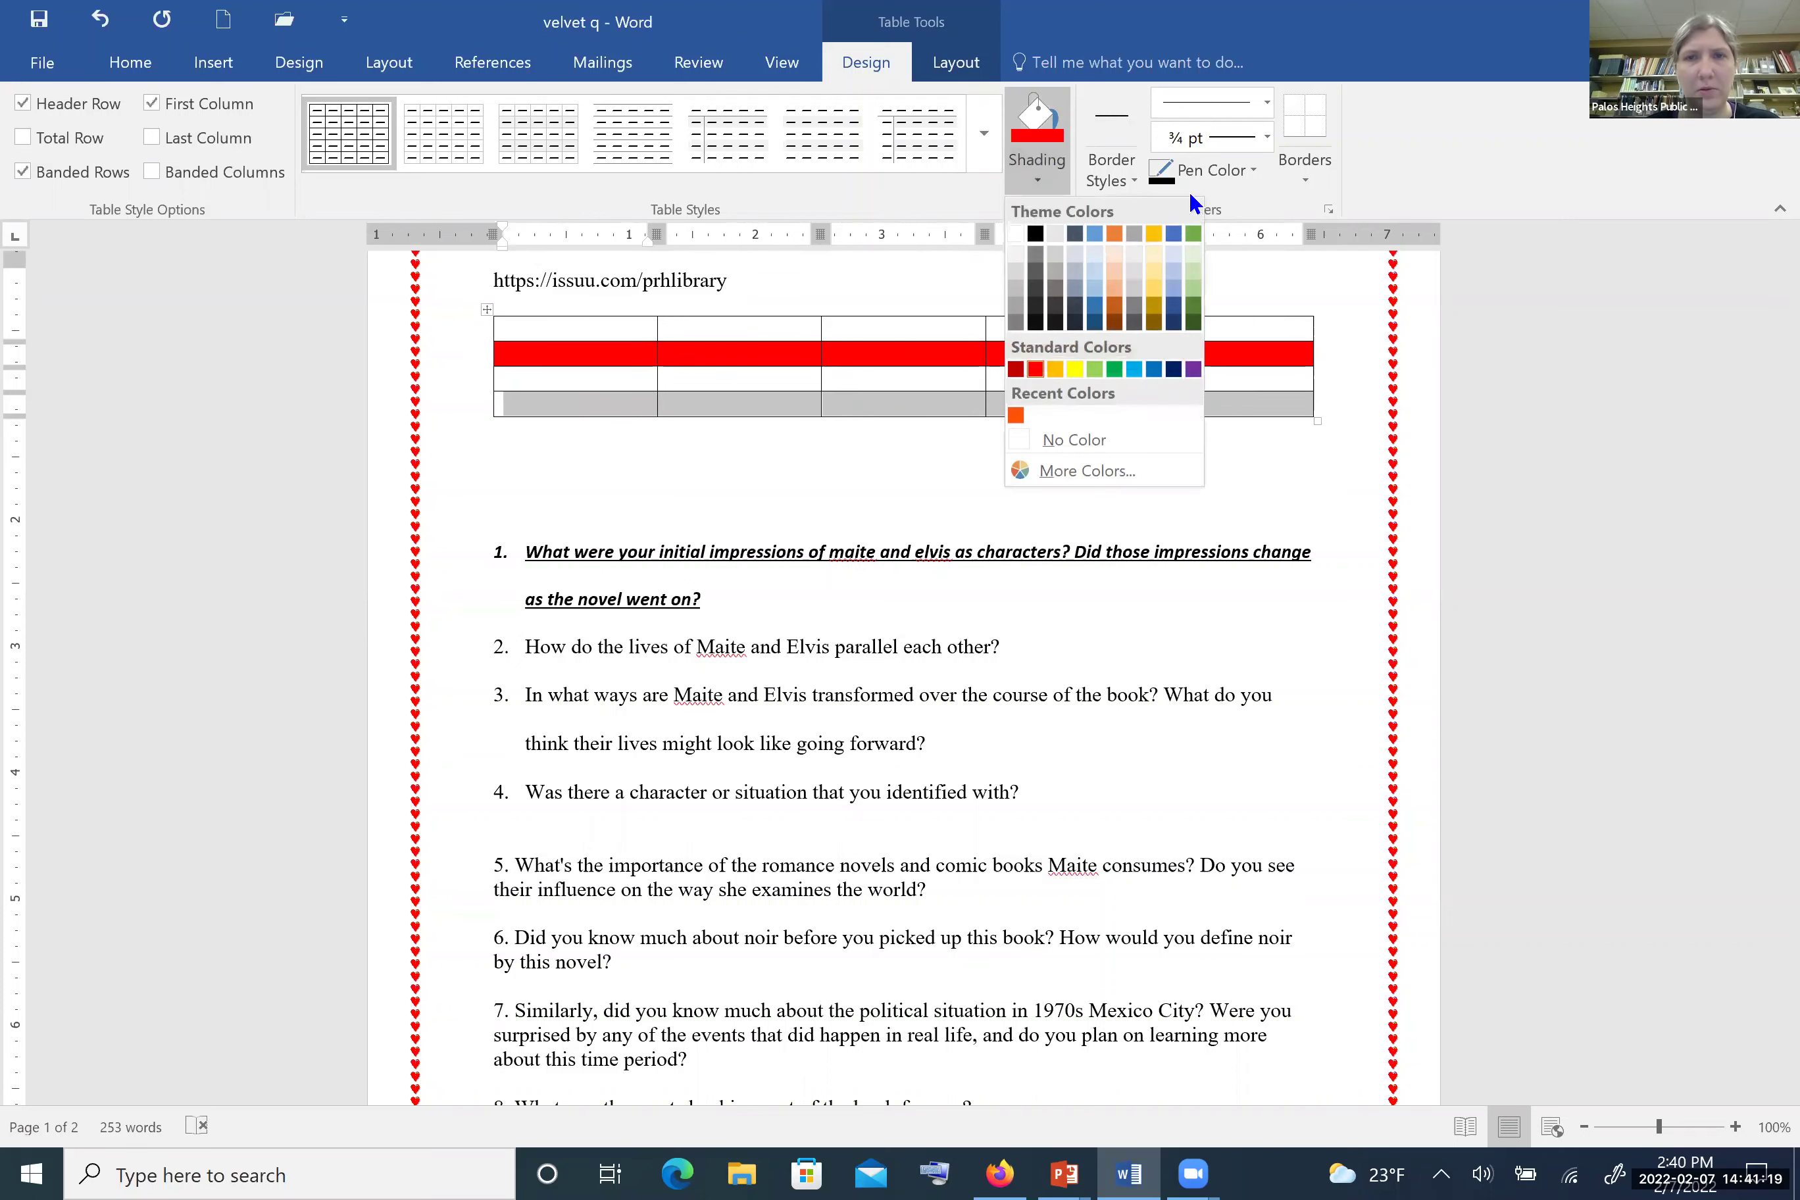
pyautogui.click(1038, 369)
pyautogui.click(896, 443)
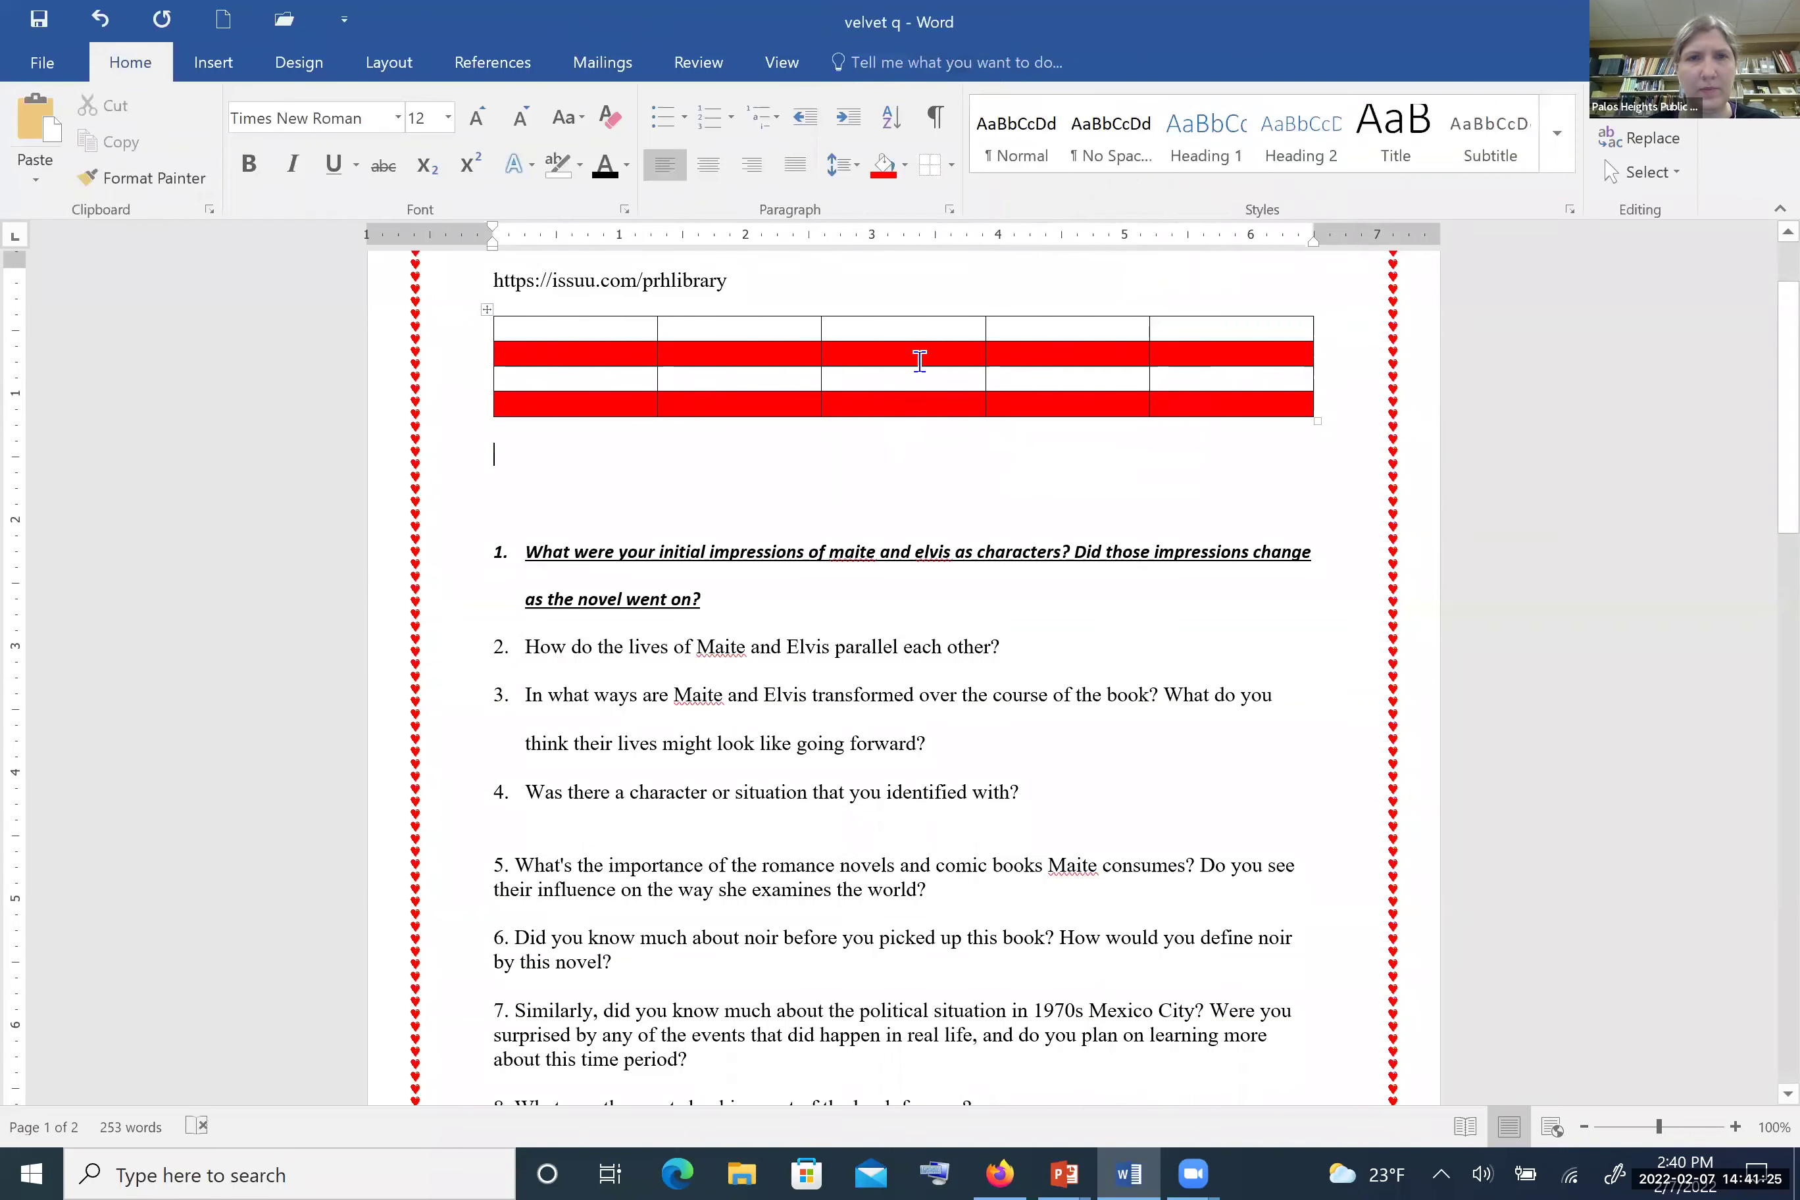
pyautogui.click(602, 356)
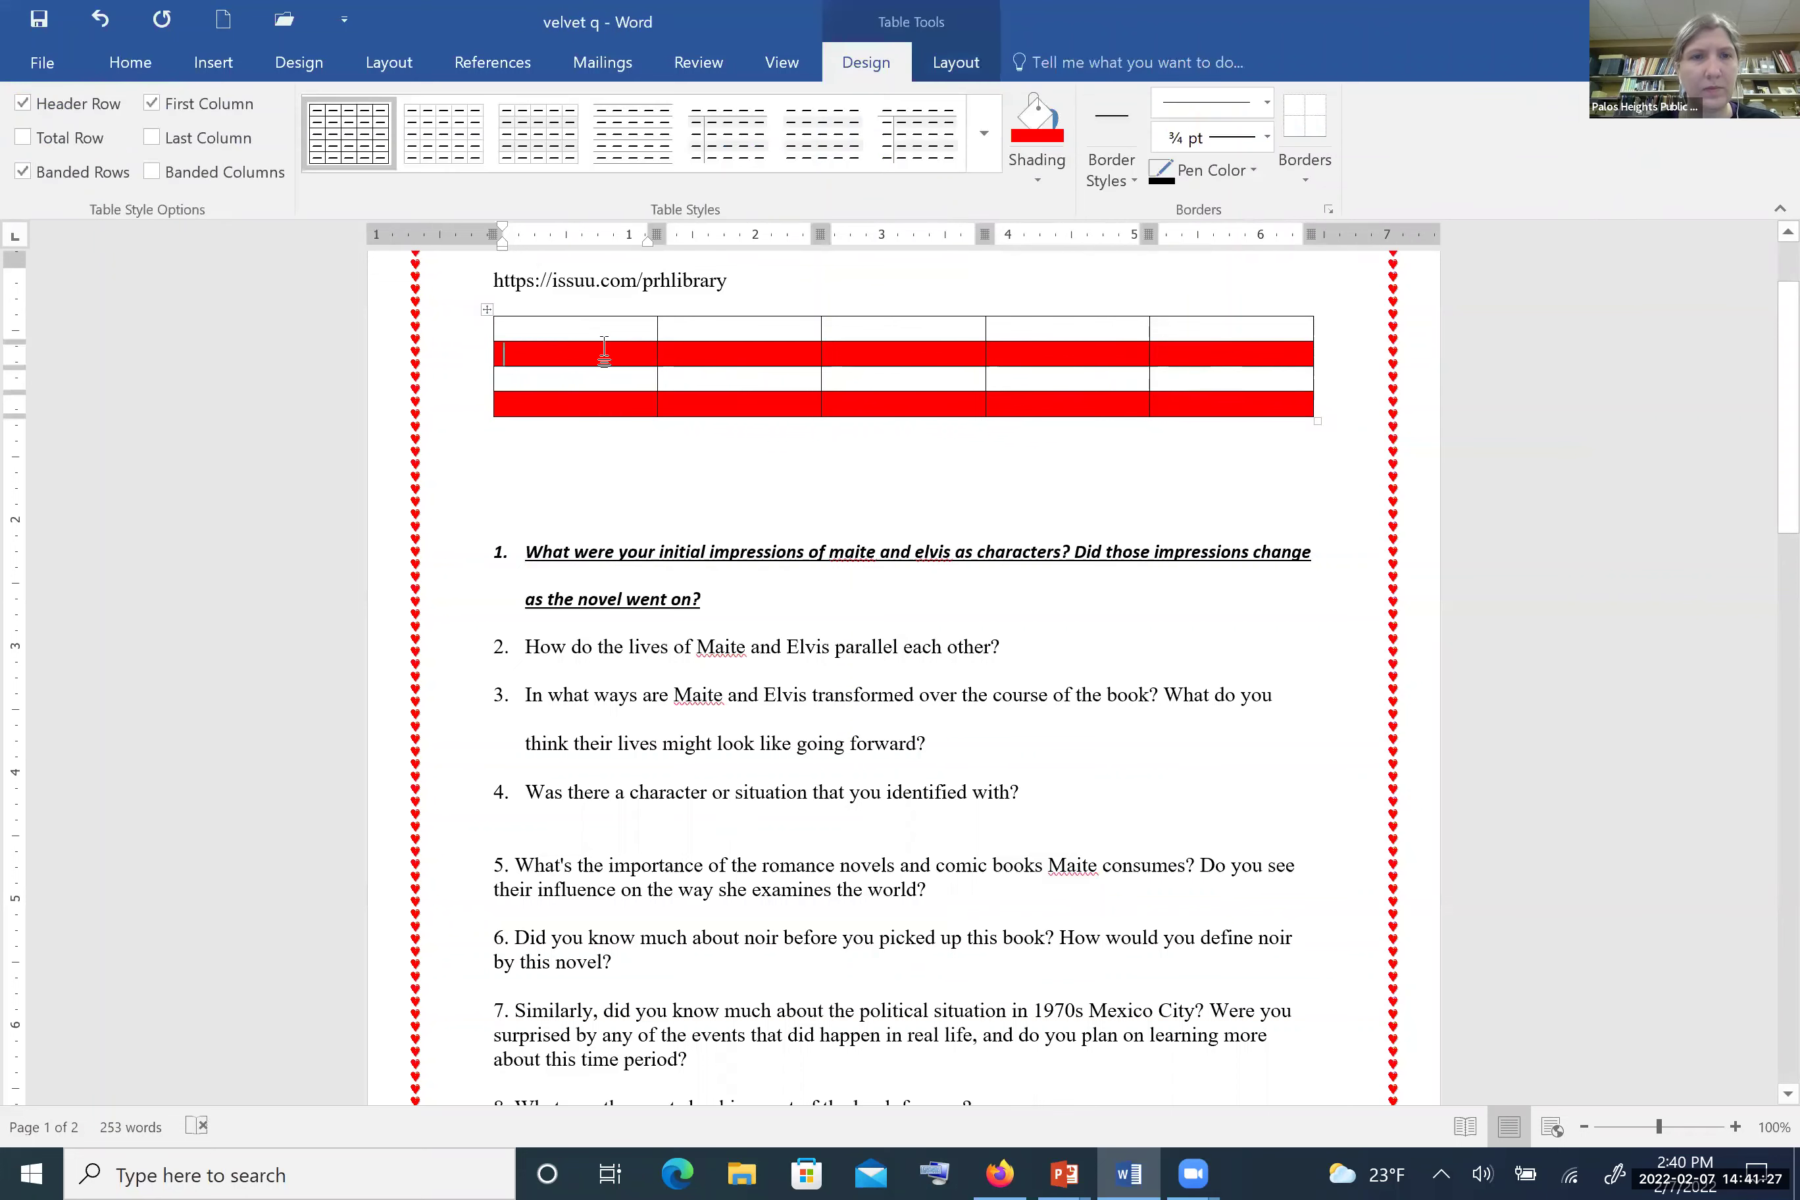
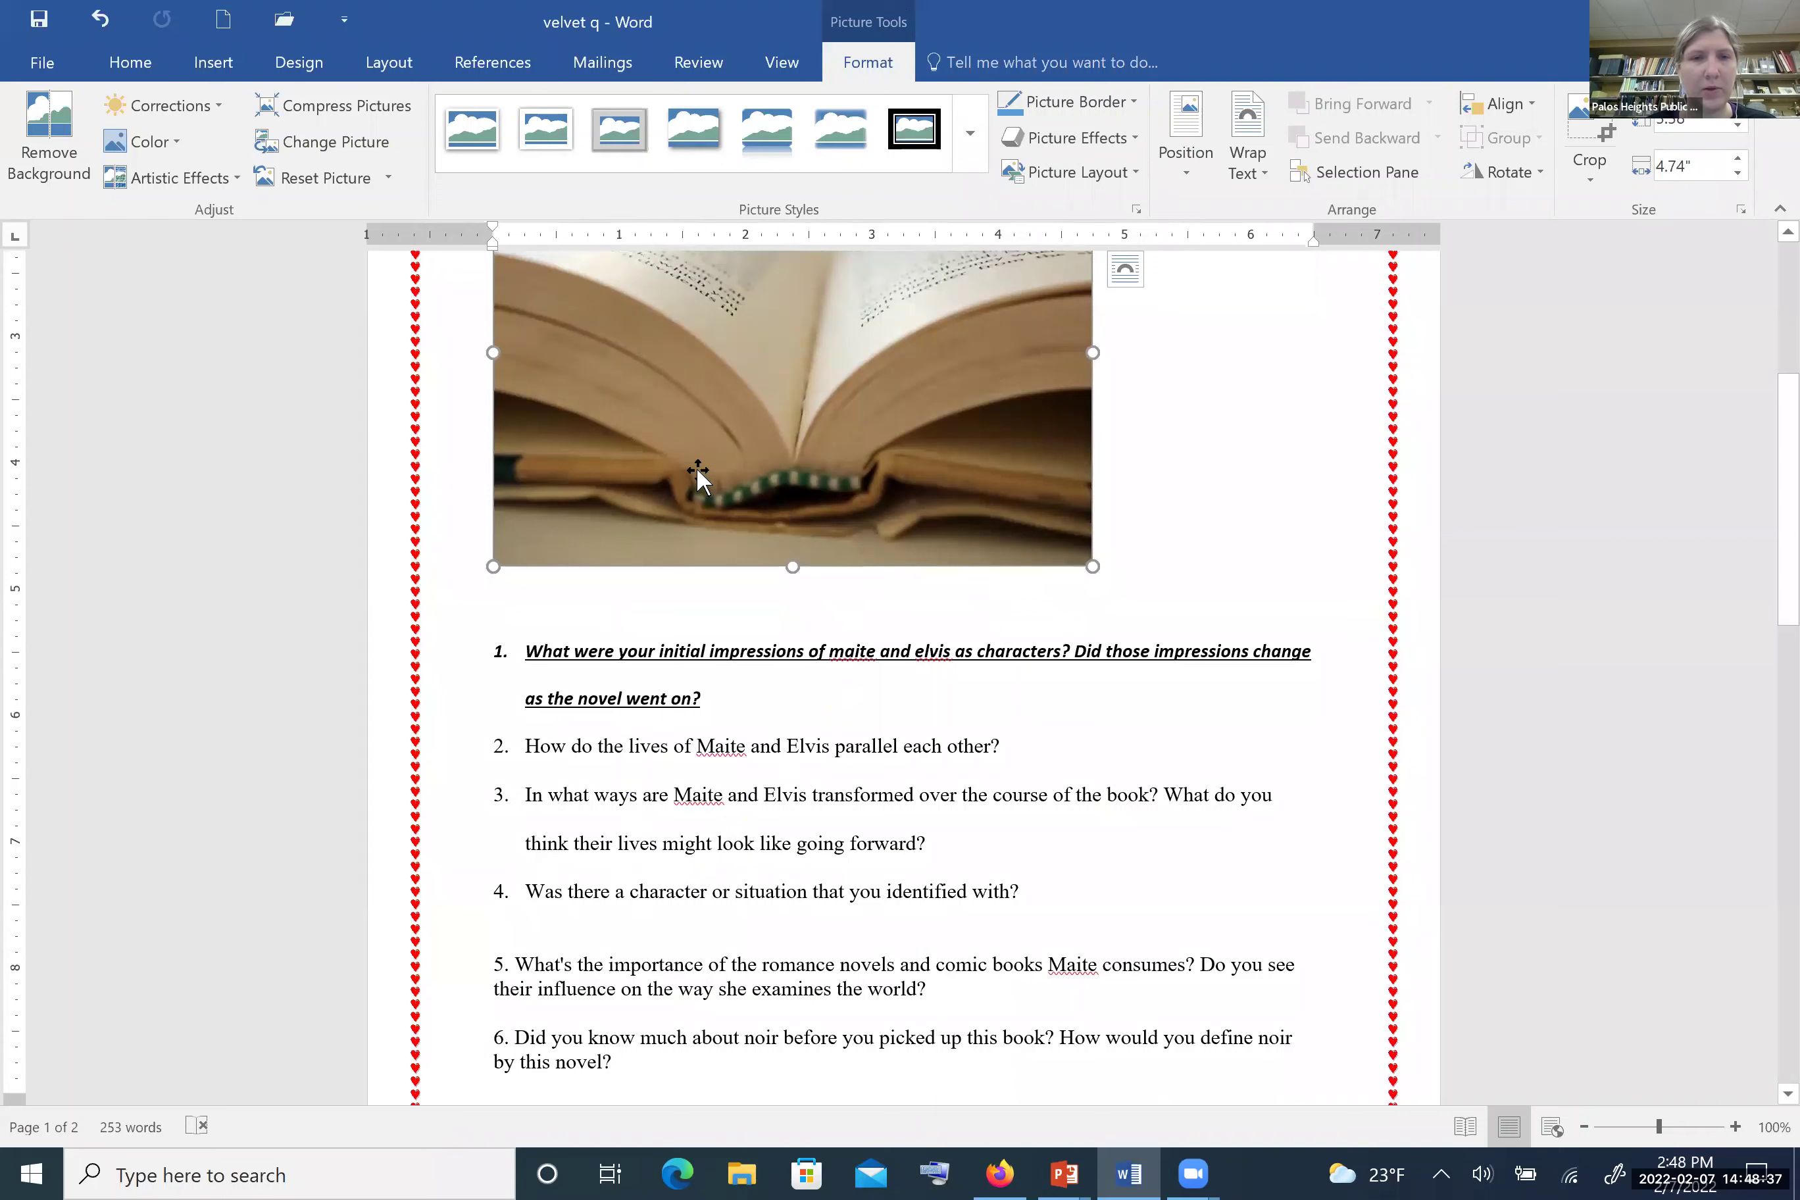
# Step: Move the open-book picture to just below question 2, and try to shift it further right
pyautogui.moveTo(723, 526); pyautogui.dragTo(1032, 748)
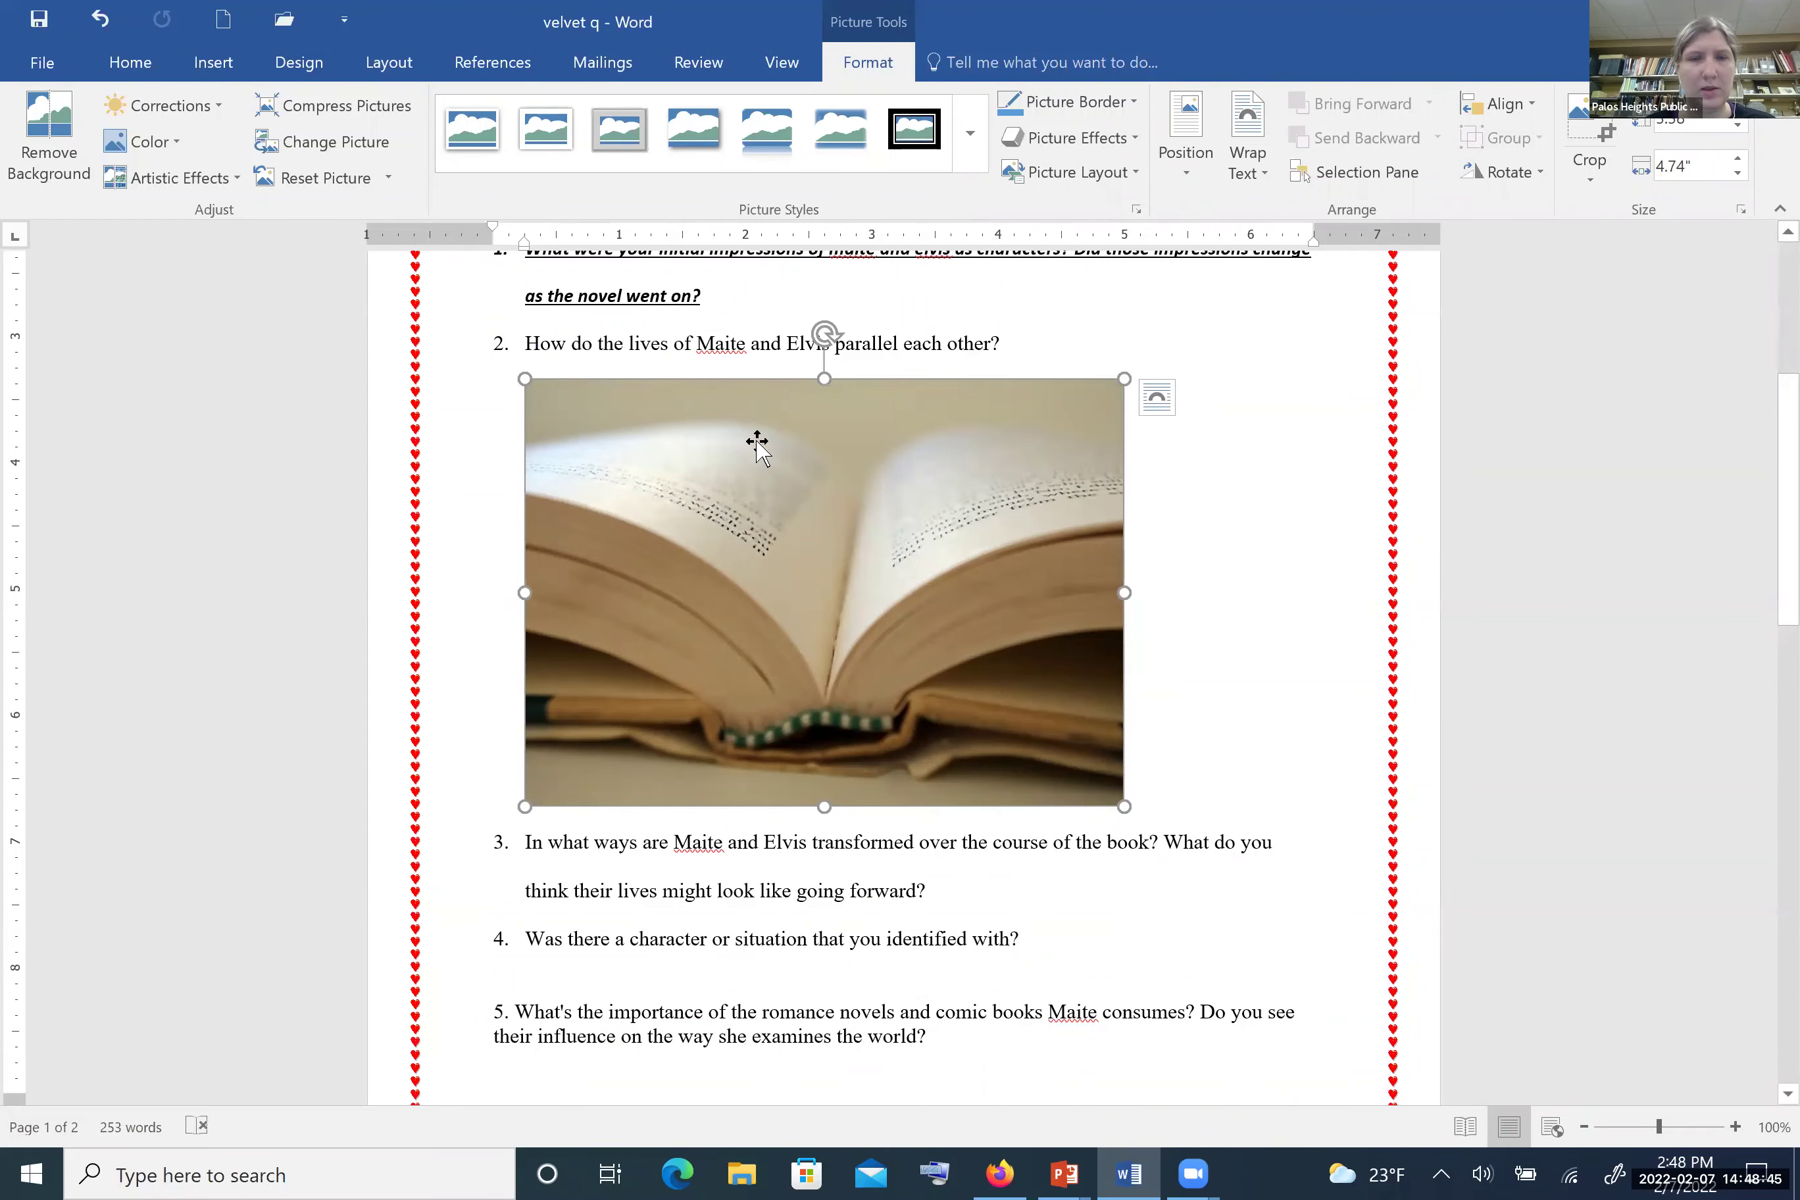
pyautogui.moveTo(691, 486); pyautogui.dragTo(1147, 513)
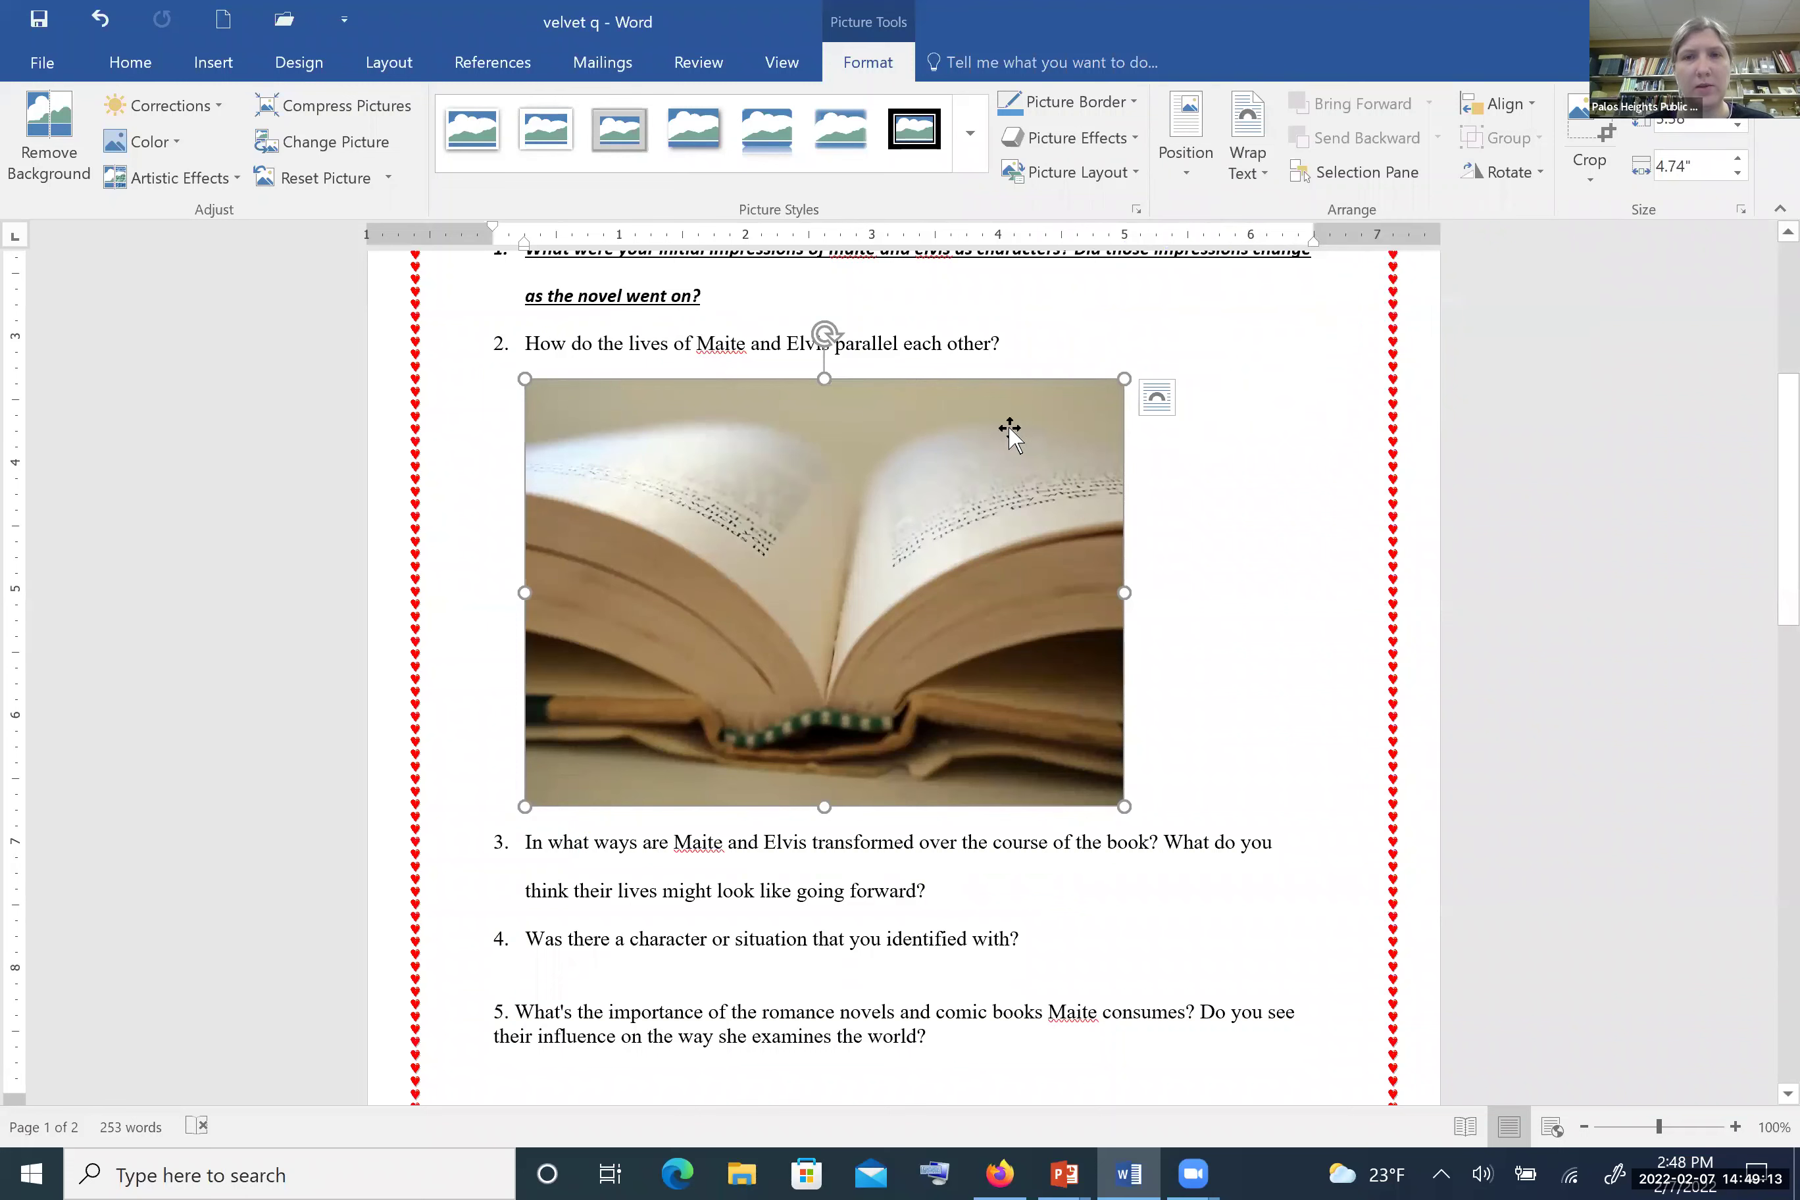
# Step: Set the open-book picture's text wrapping to Tight and move it to the right of questions 2 and 3
pyautogui.rightClick(1000, 468)
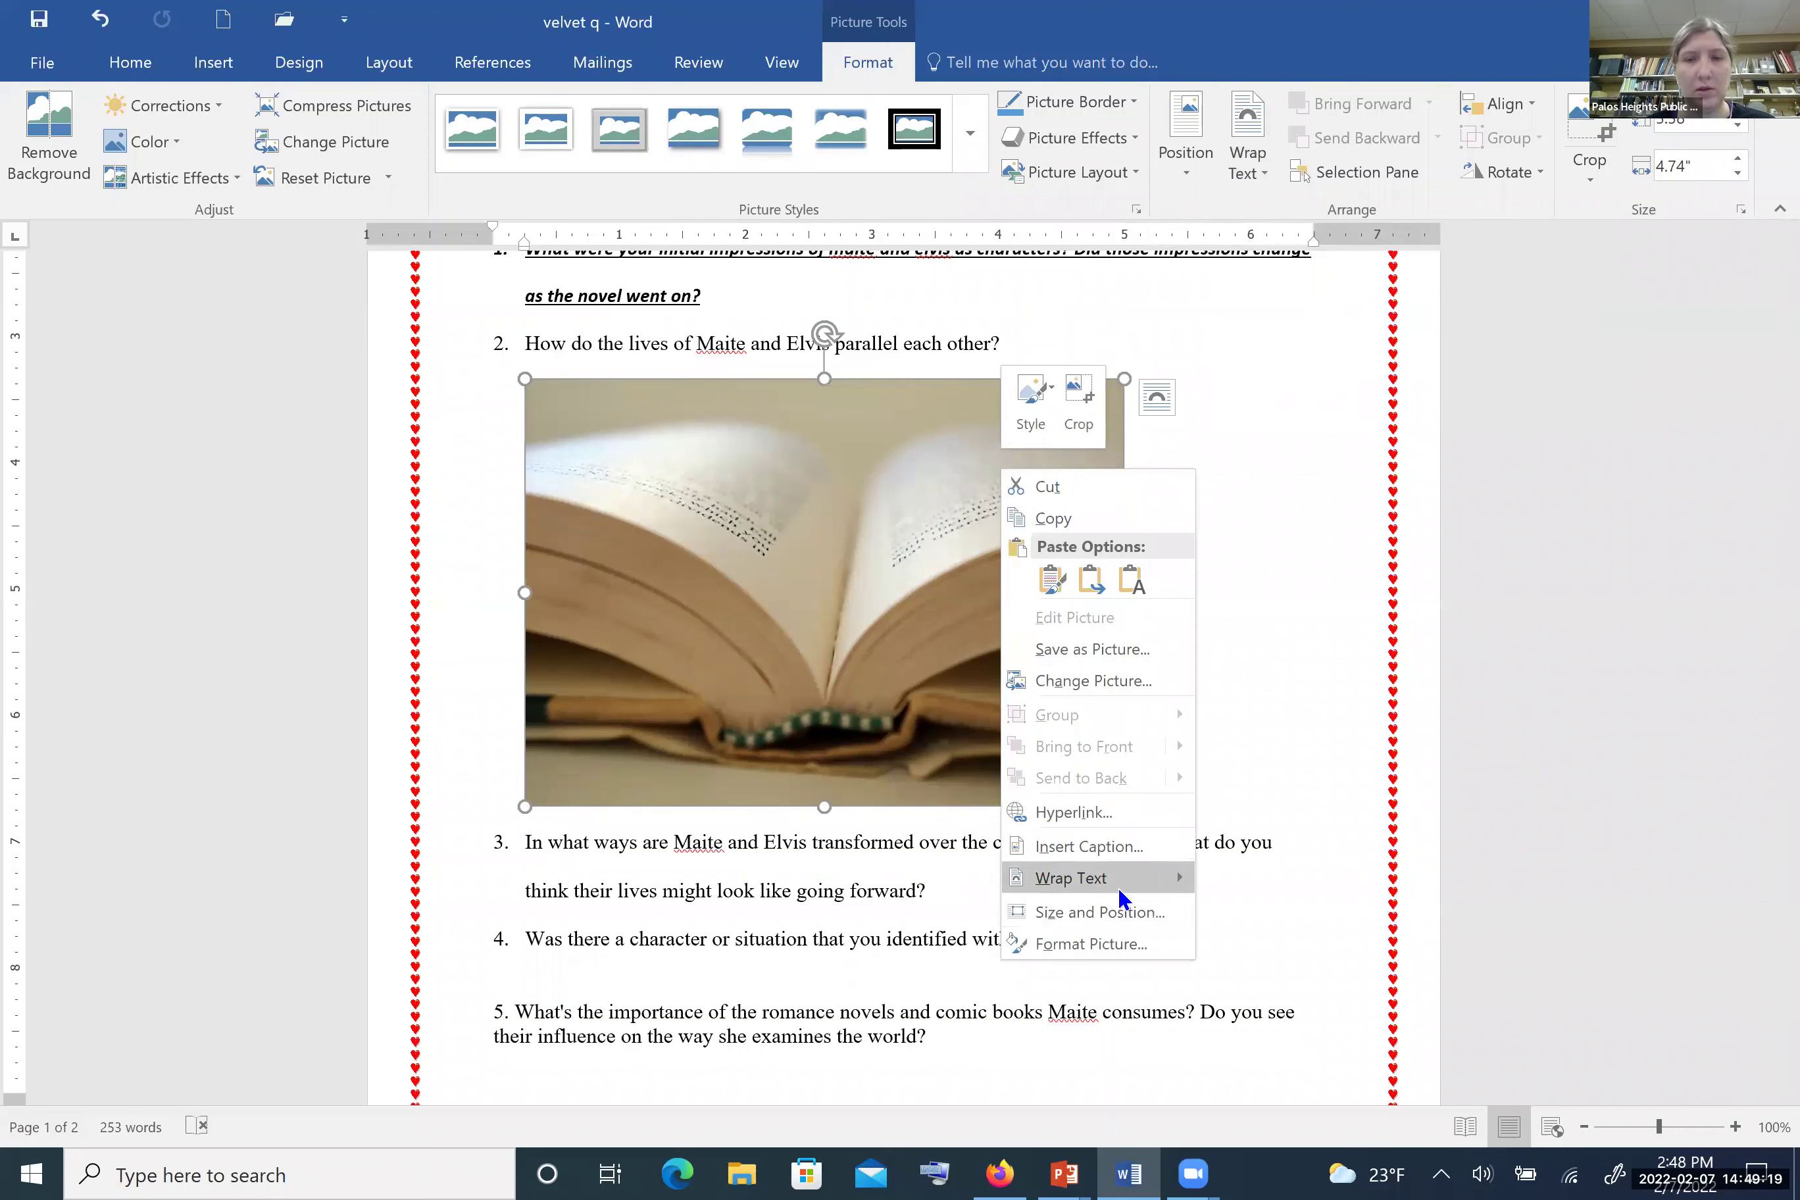
pyautogui.moveTo(1123, 885)
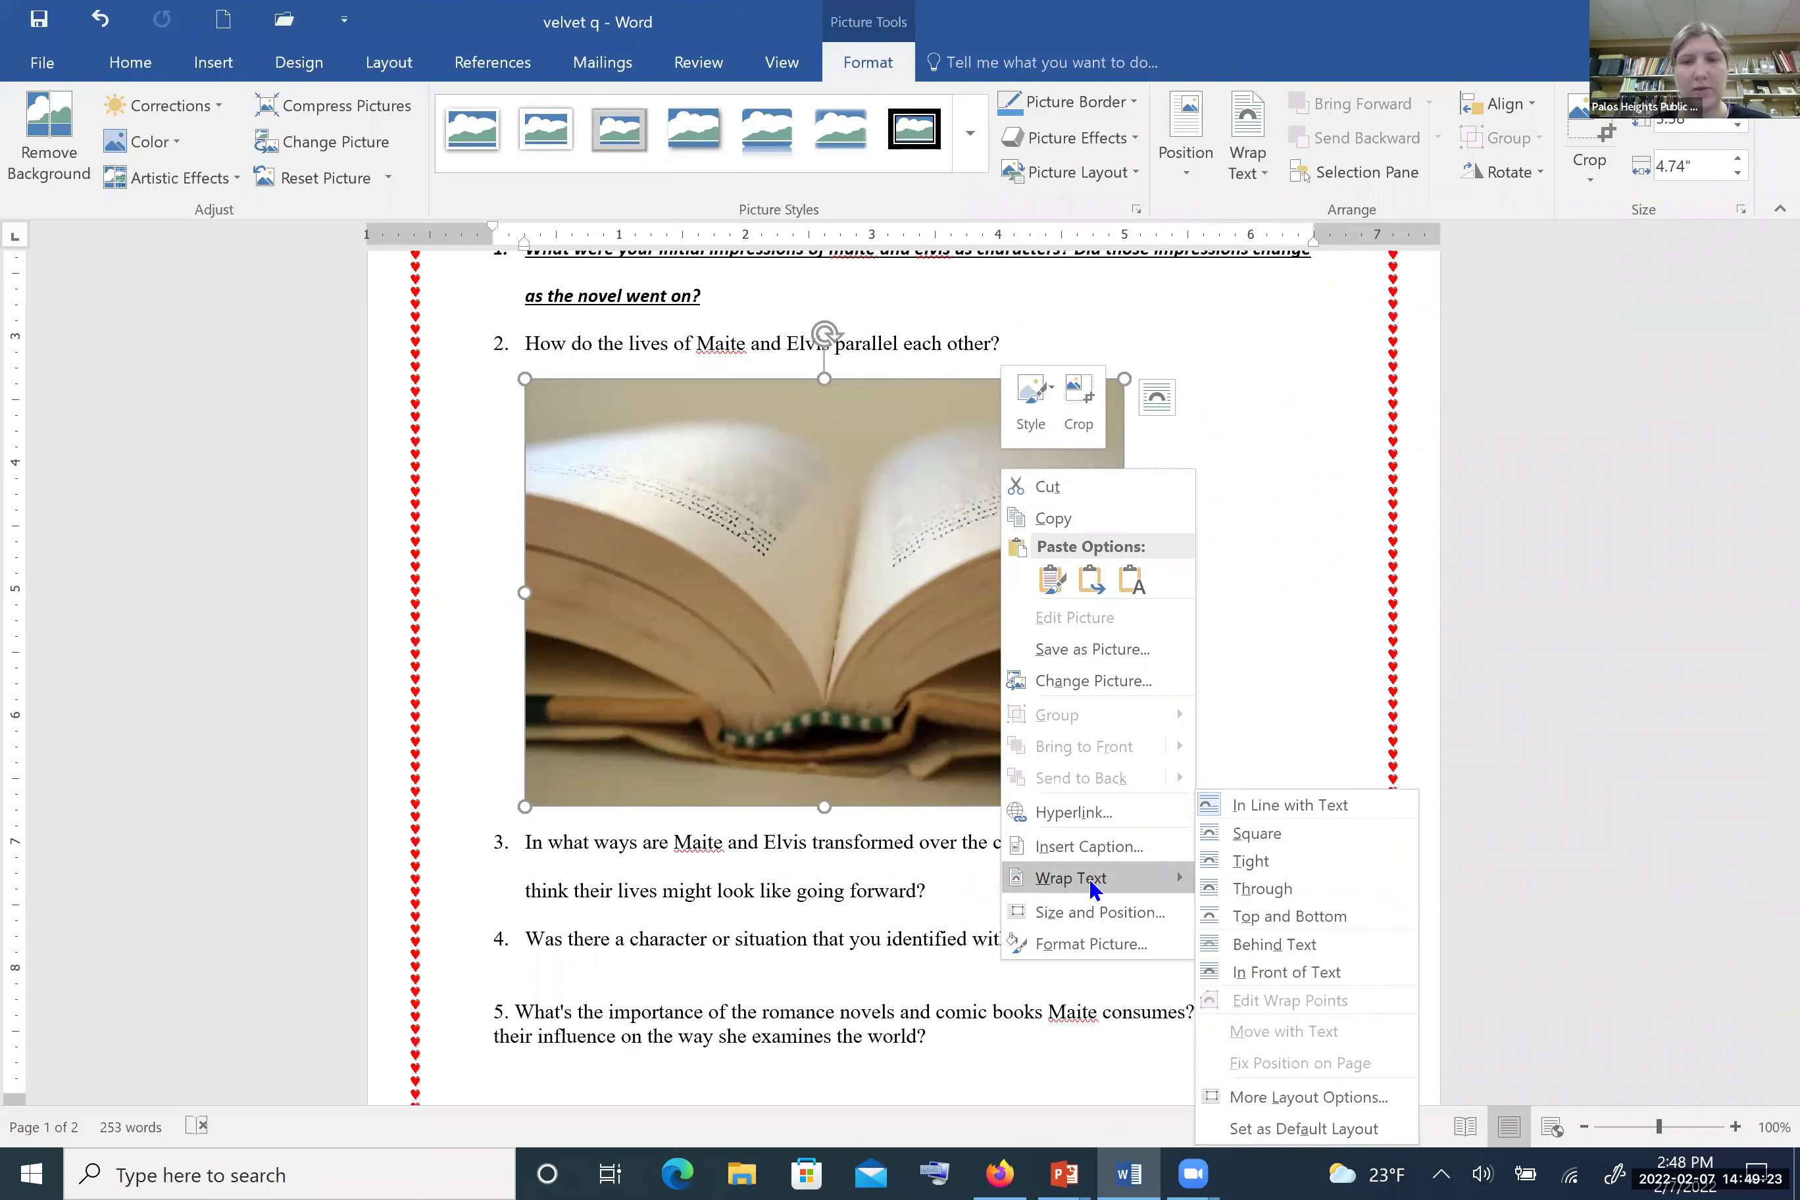
pyautogui.click(1235, 615)
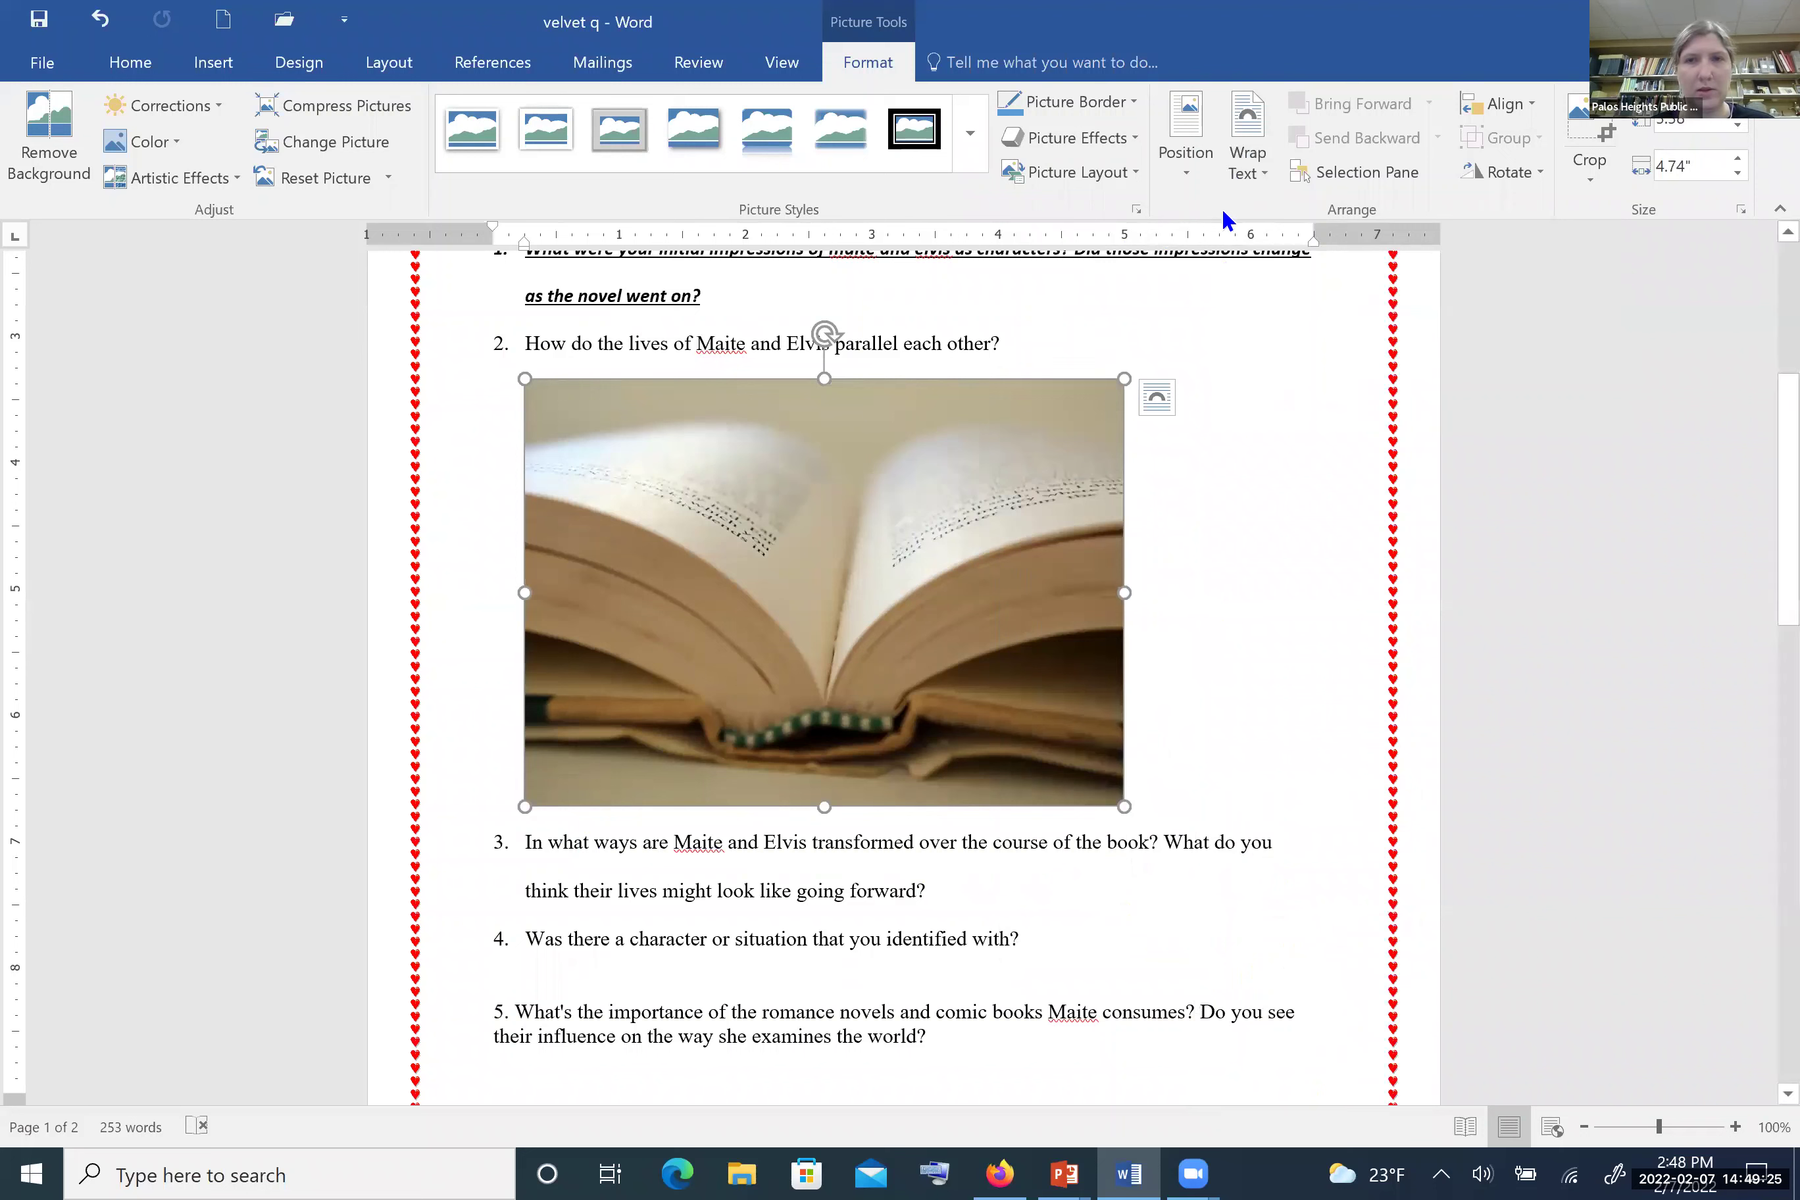
pyautogui.click(1235, 148)
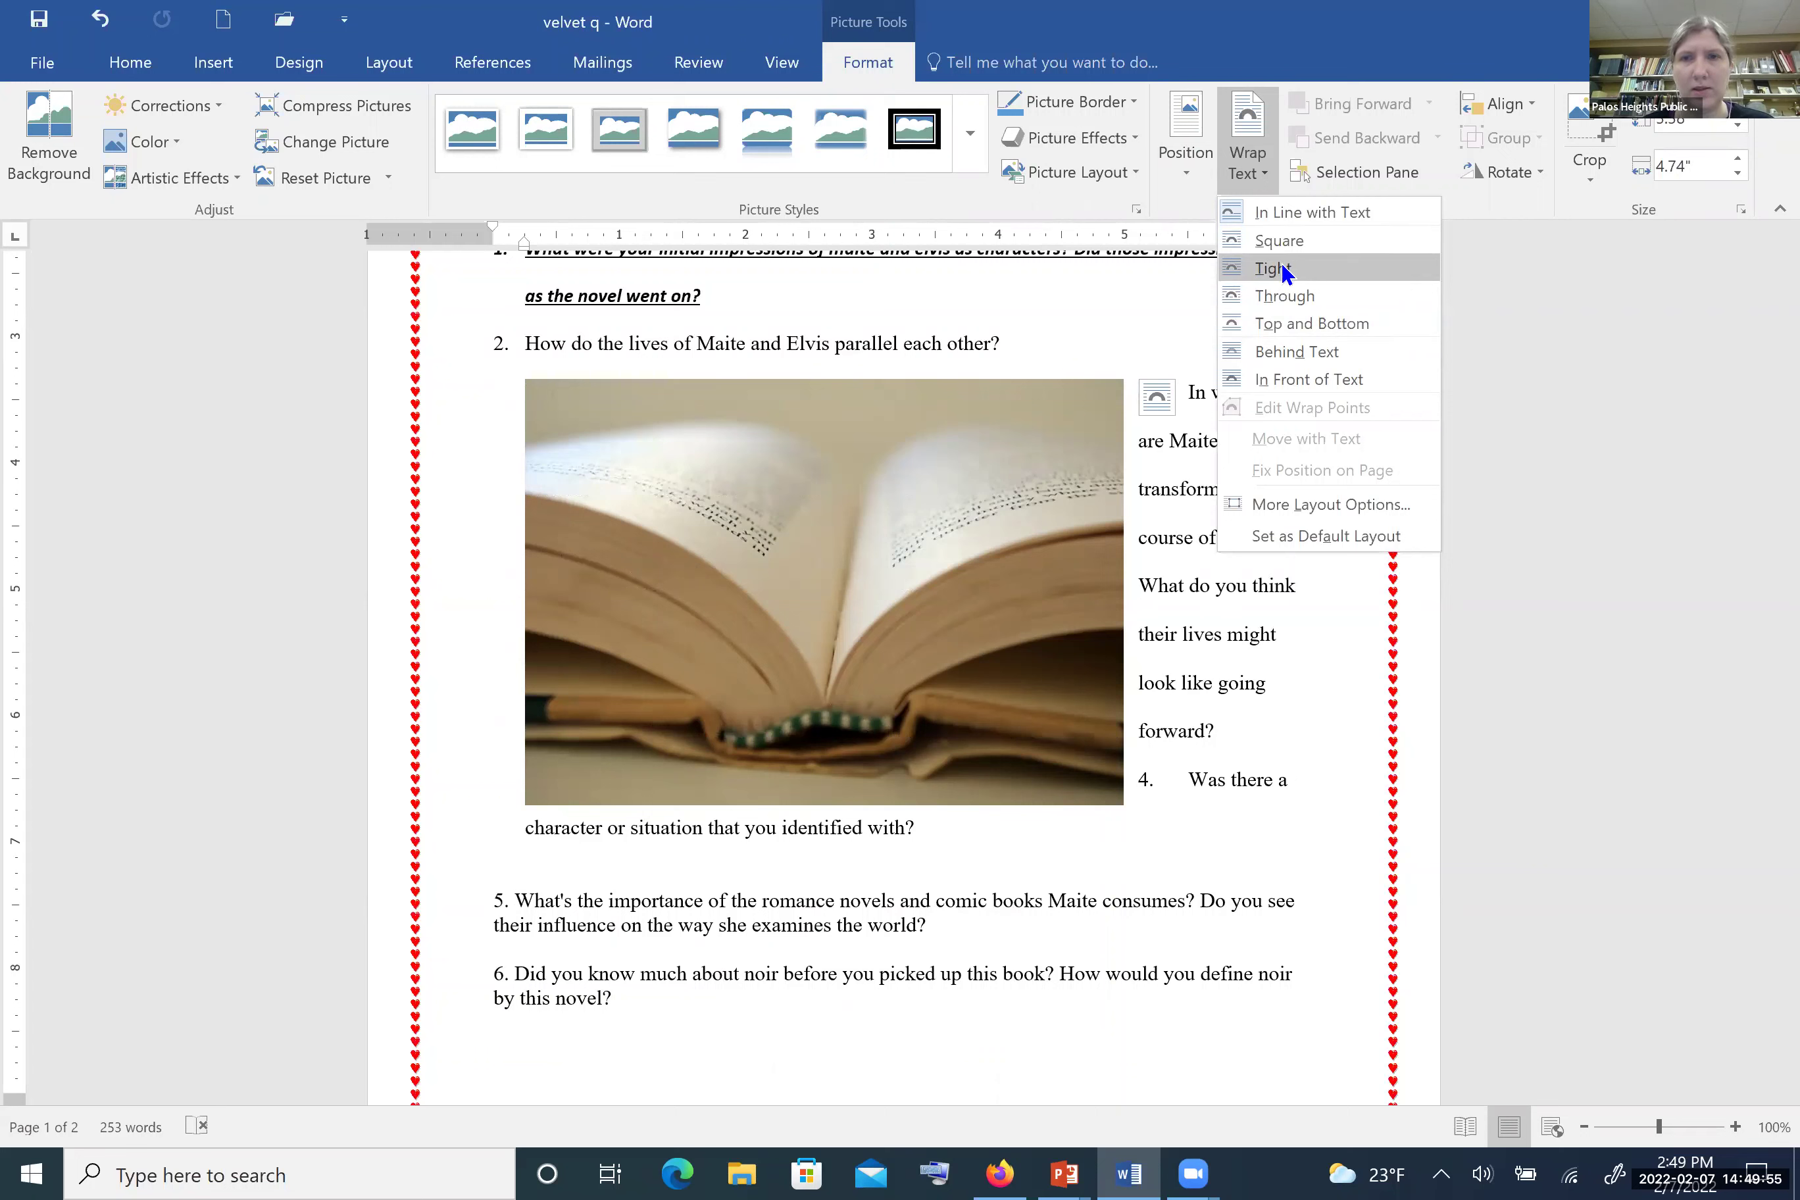
pyautogui.click(1282, 265)
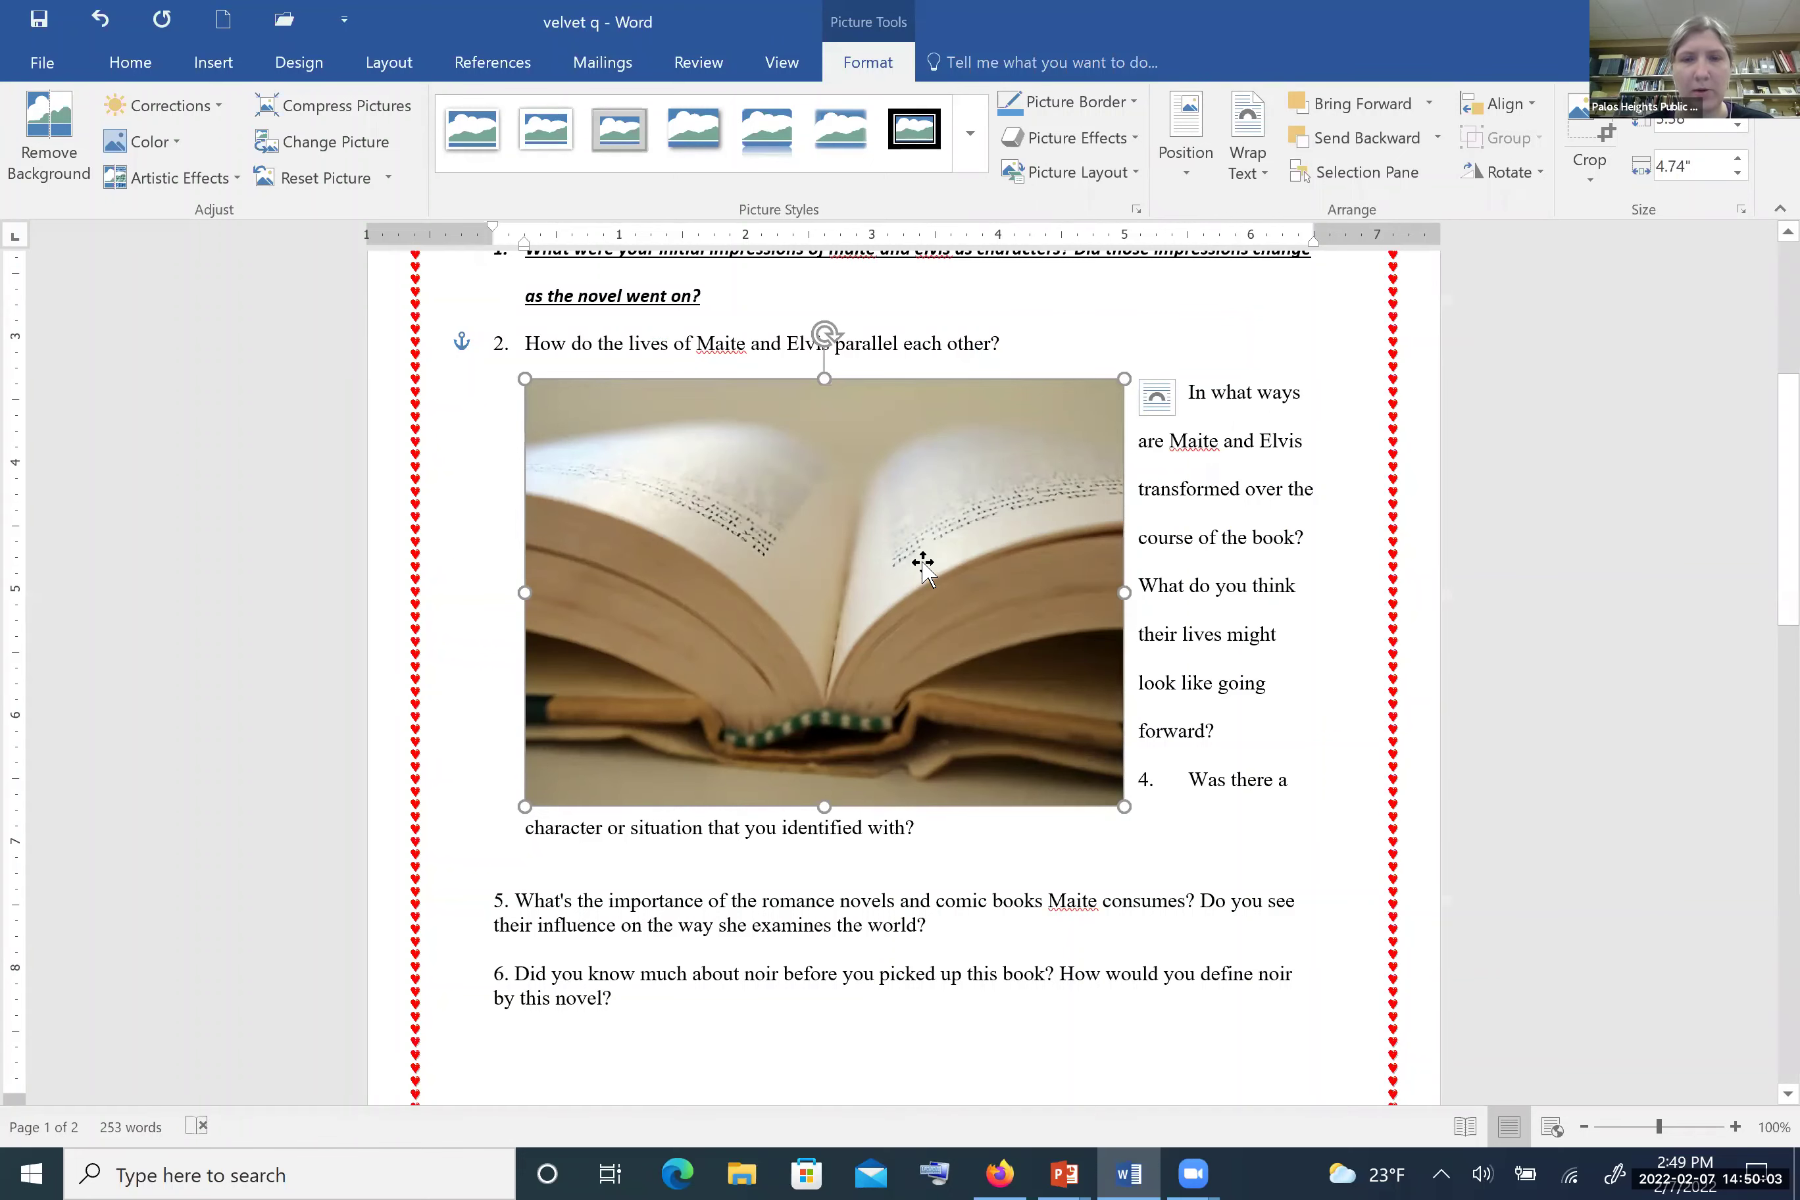
pyautogui.moveTo(922, 562); pyautogui.dragTo(1129, 547)
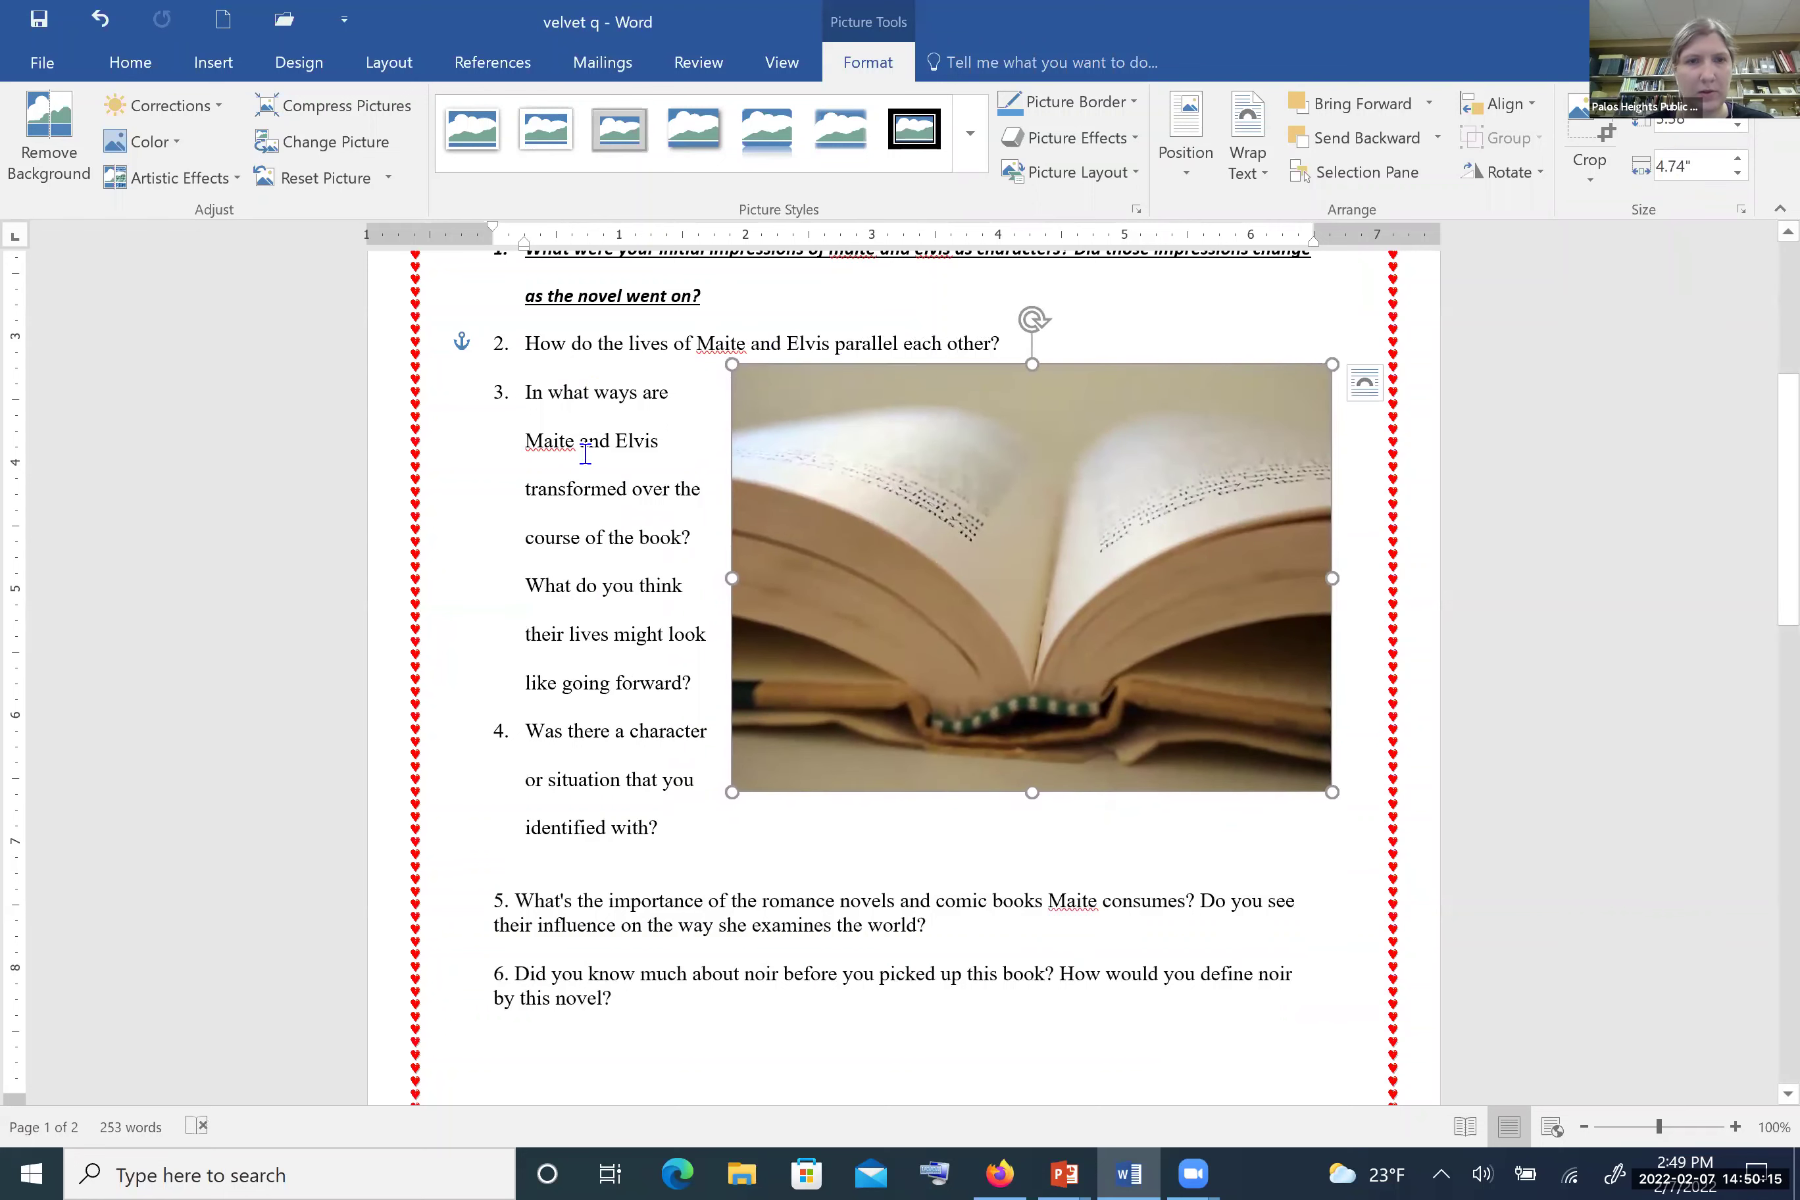
pyautogui.moveTo(997, 723); pyautogui.dragTo(1010, 659)
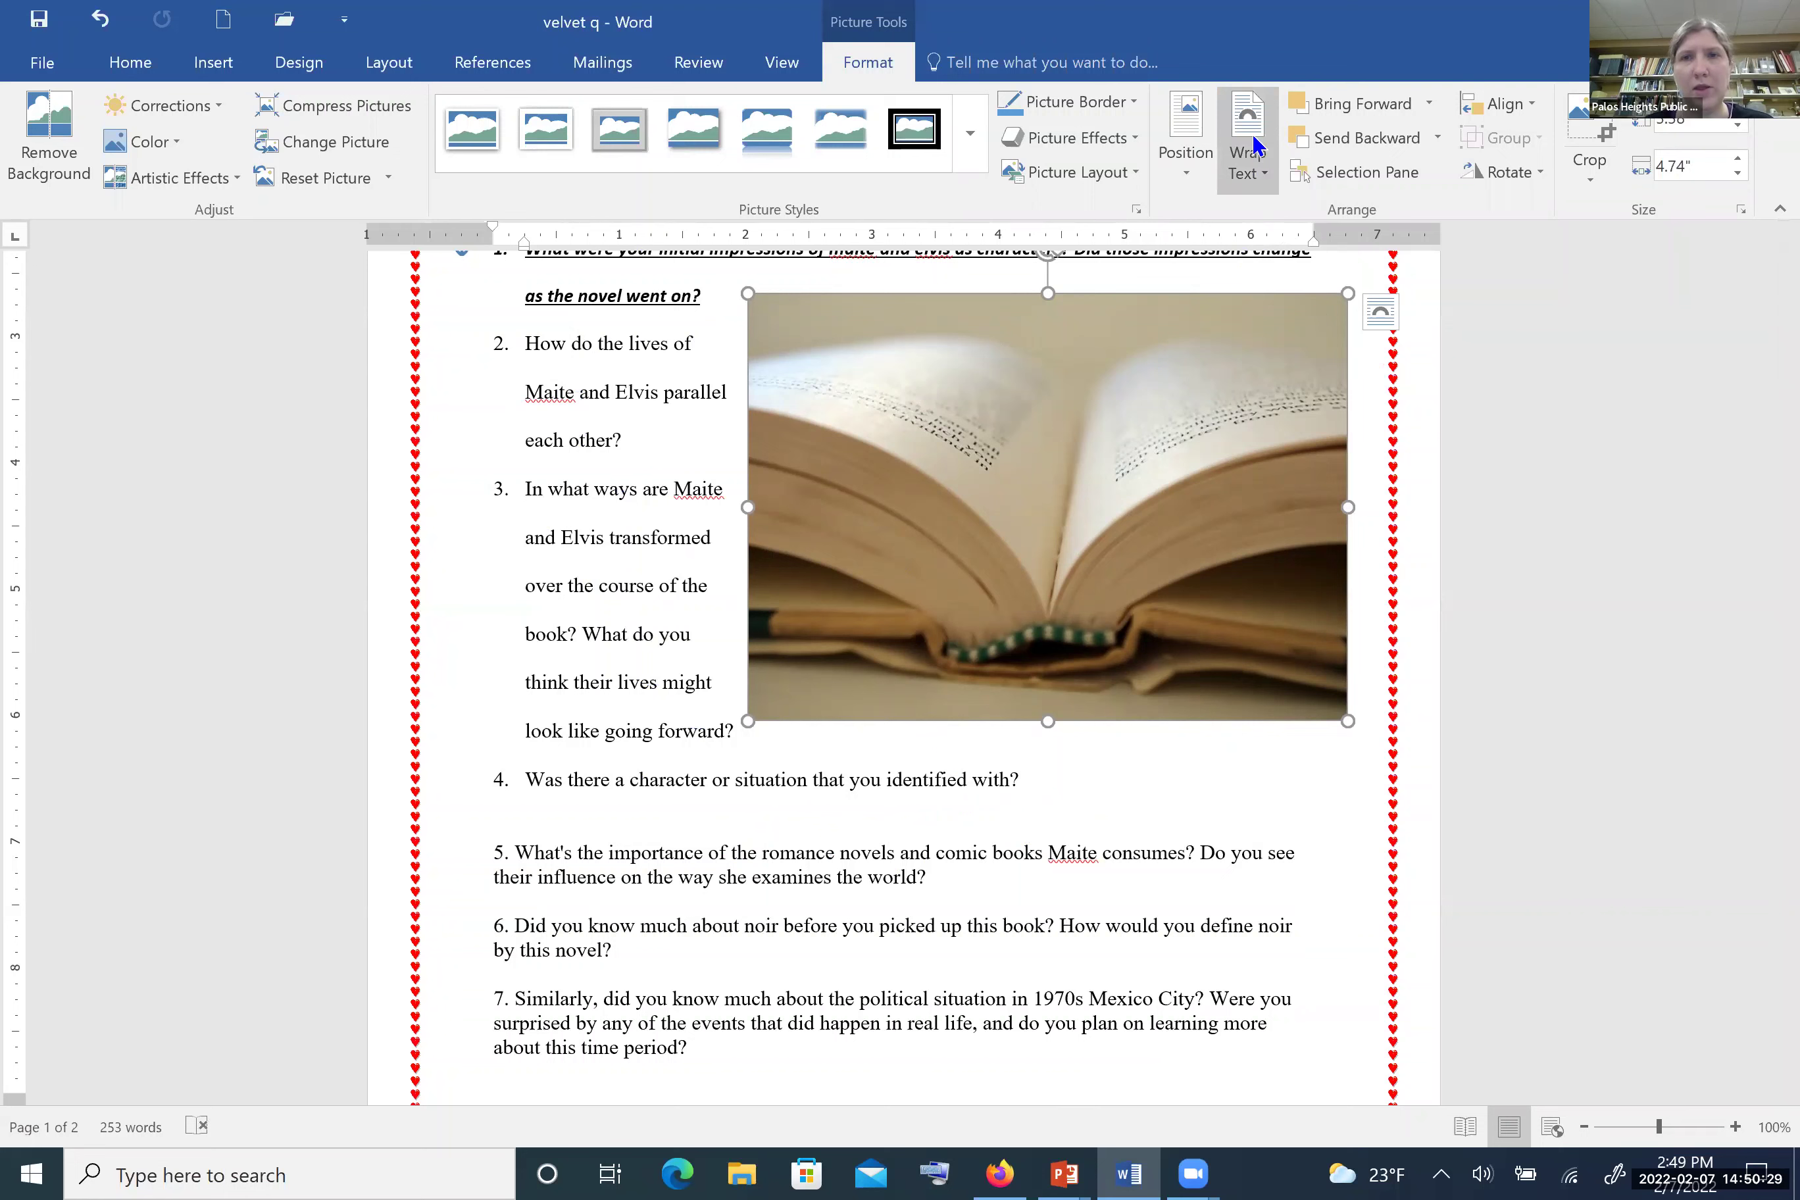
# Step: Crop a narrow strip off both the top and the bottom of the open-book picture
pyautogui.rightClick(1166, 381)
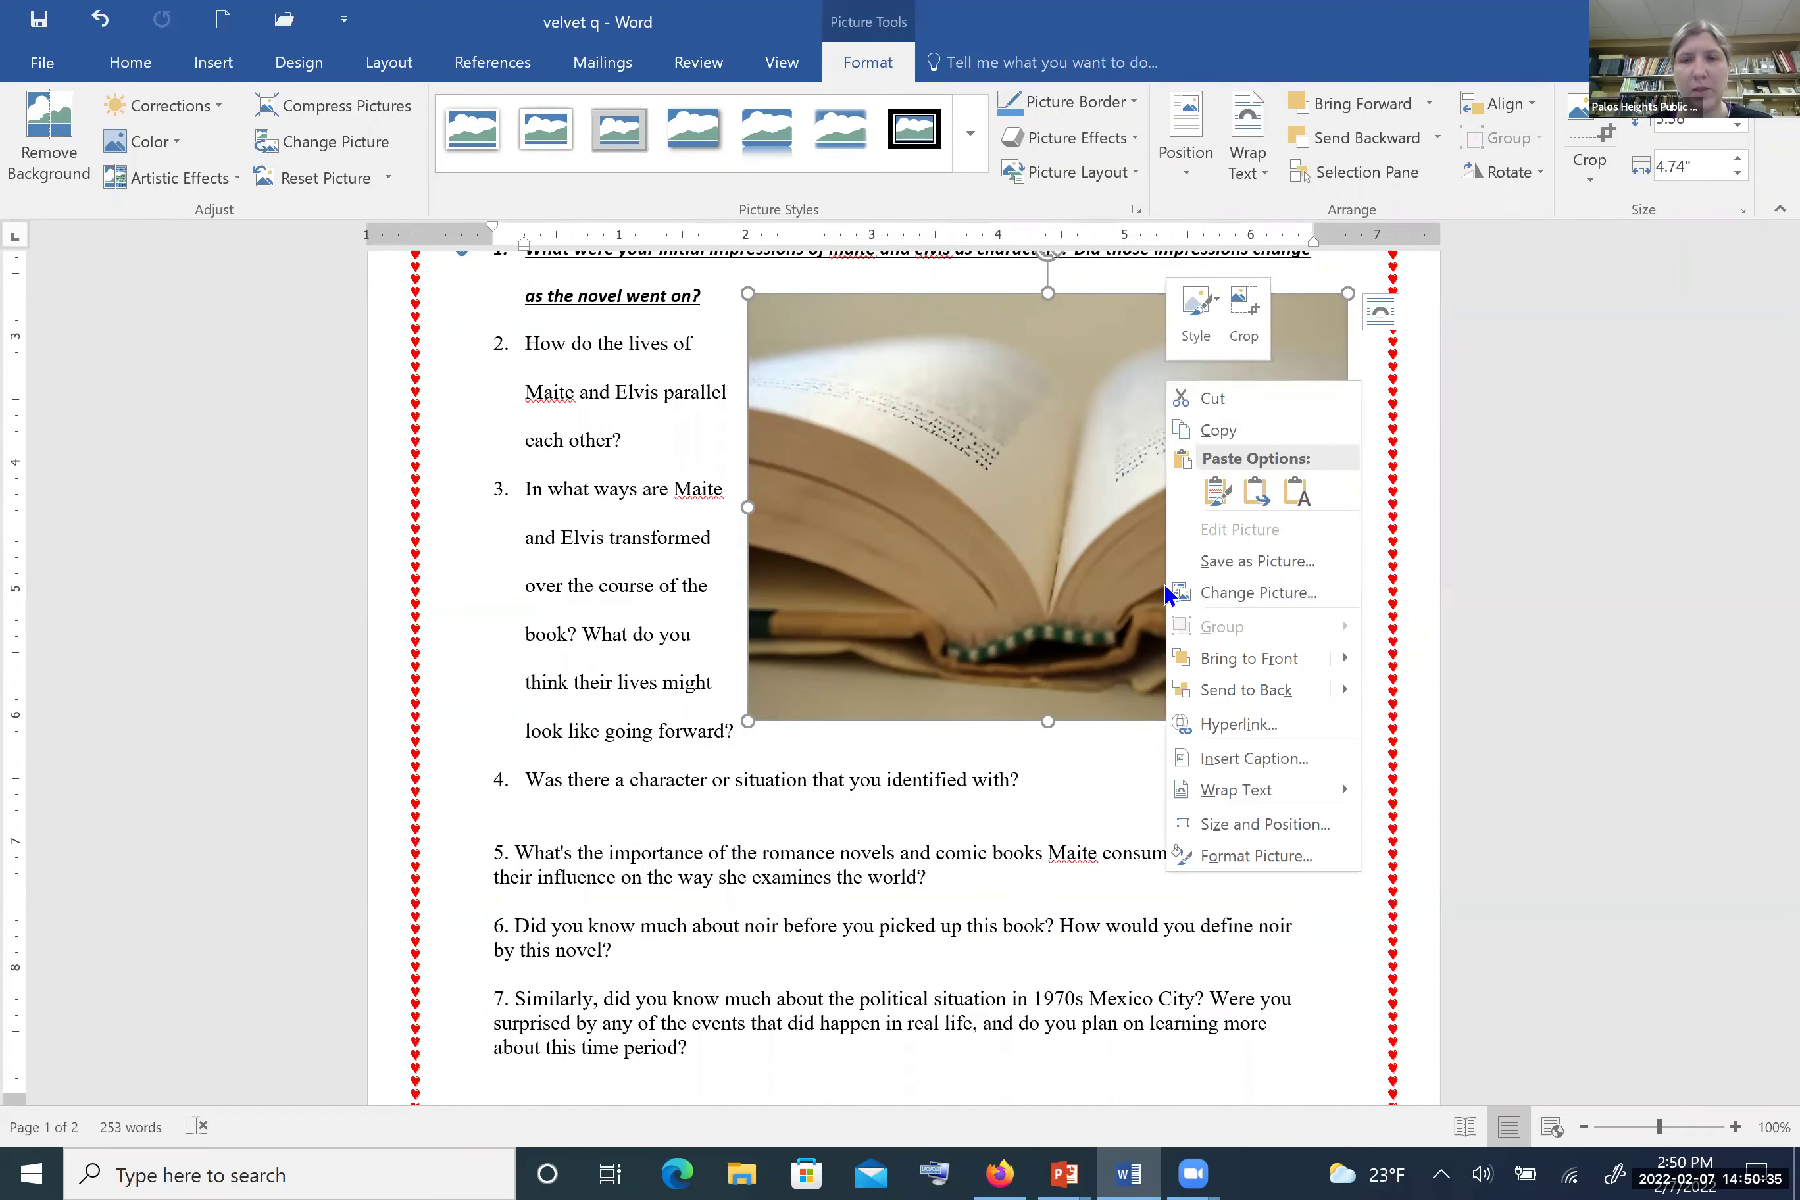
pyautogui.moveTo(1272, 790)
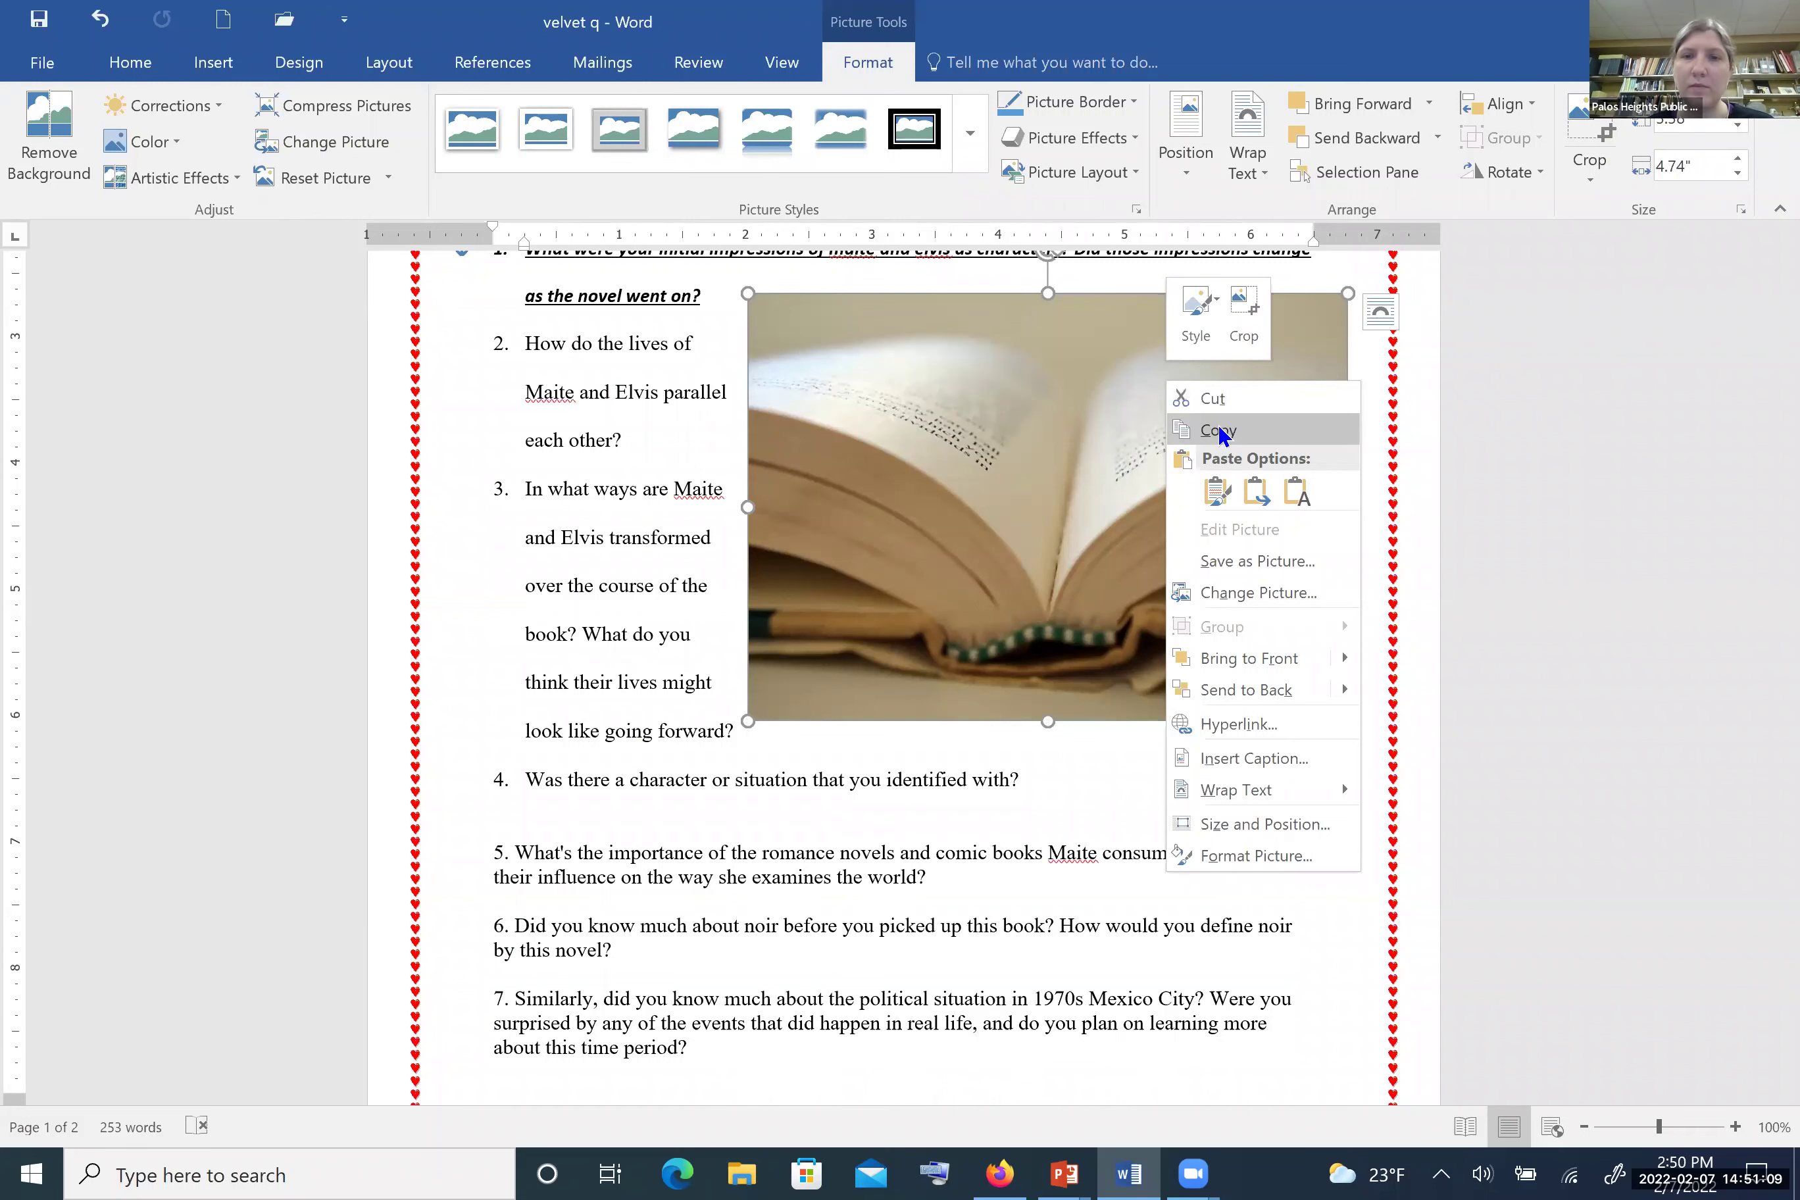
pyautogui.click(1244, 314)
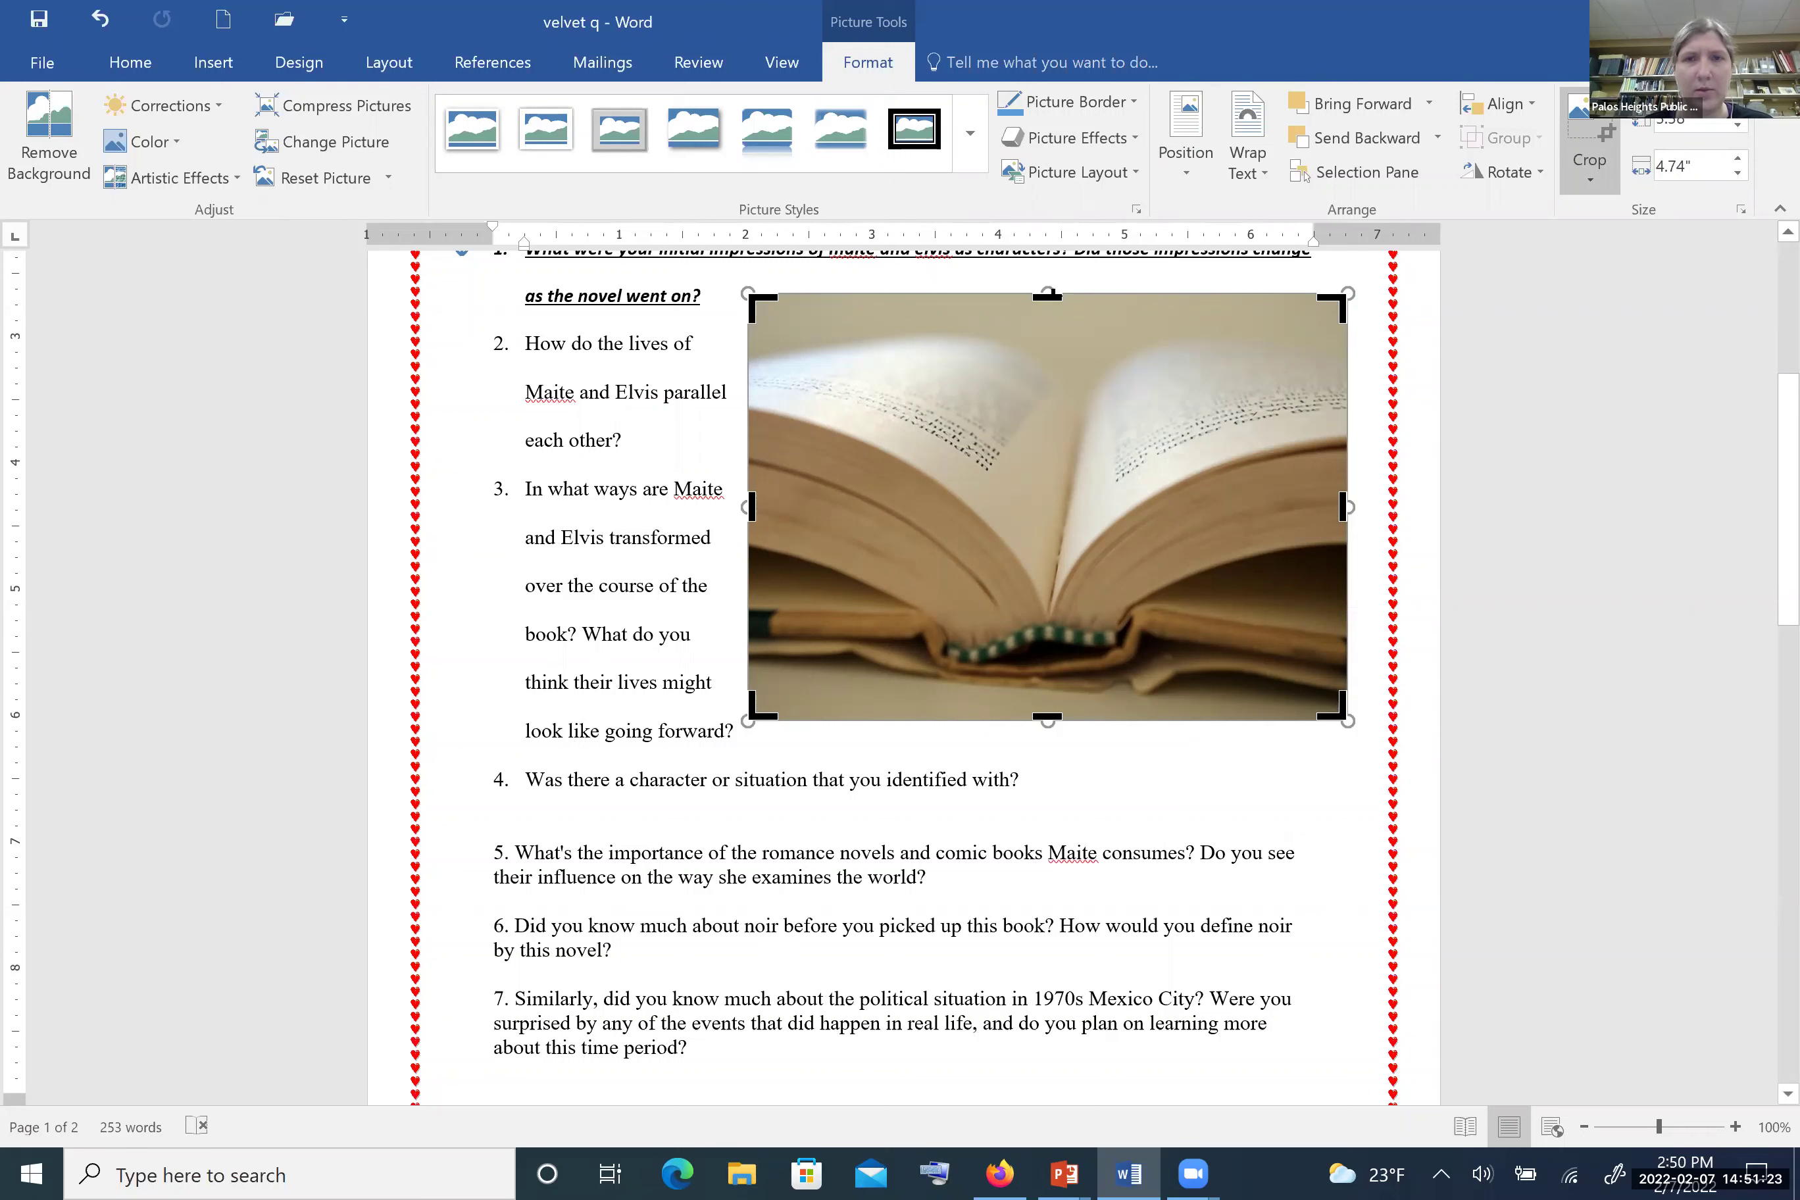
pyautogui.moveTo(1047, 297); pyautogui.dragTo(1047, 326)
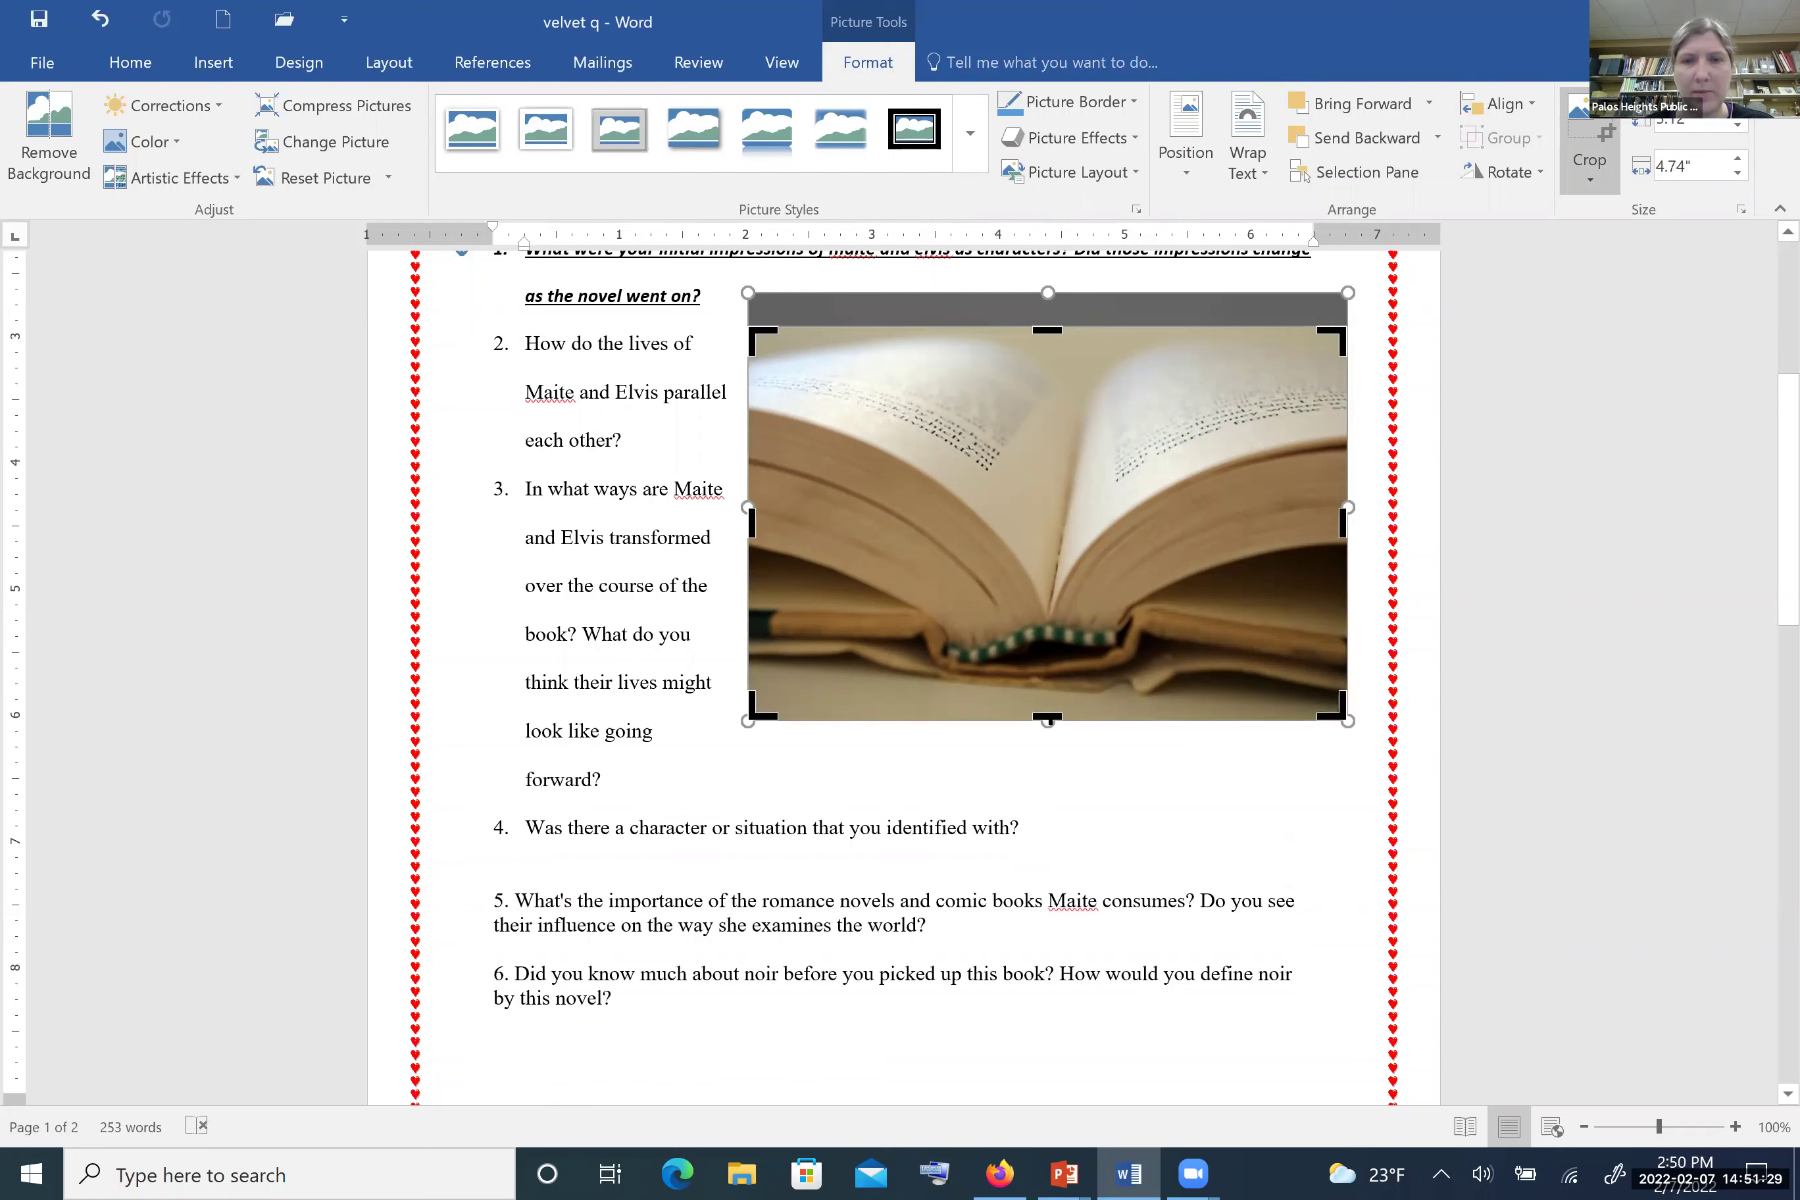
pyautogui.moveTo(1047, 717); pyautogui.dragTo(1052, 698)
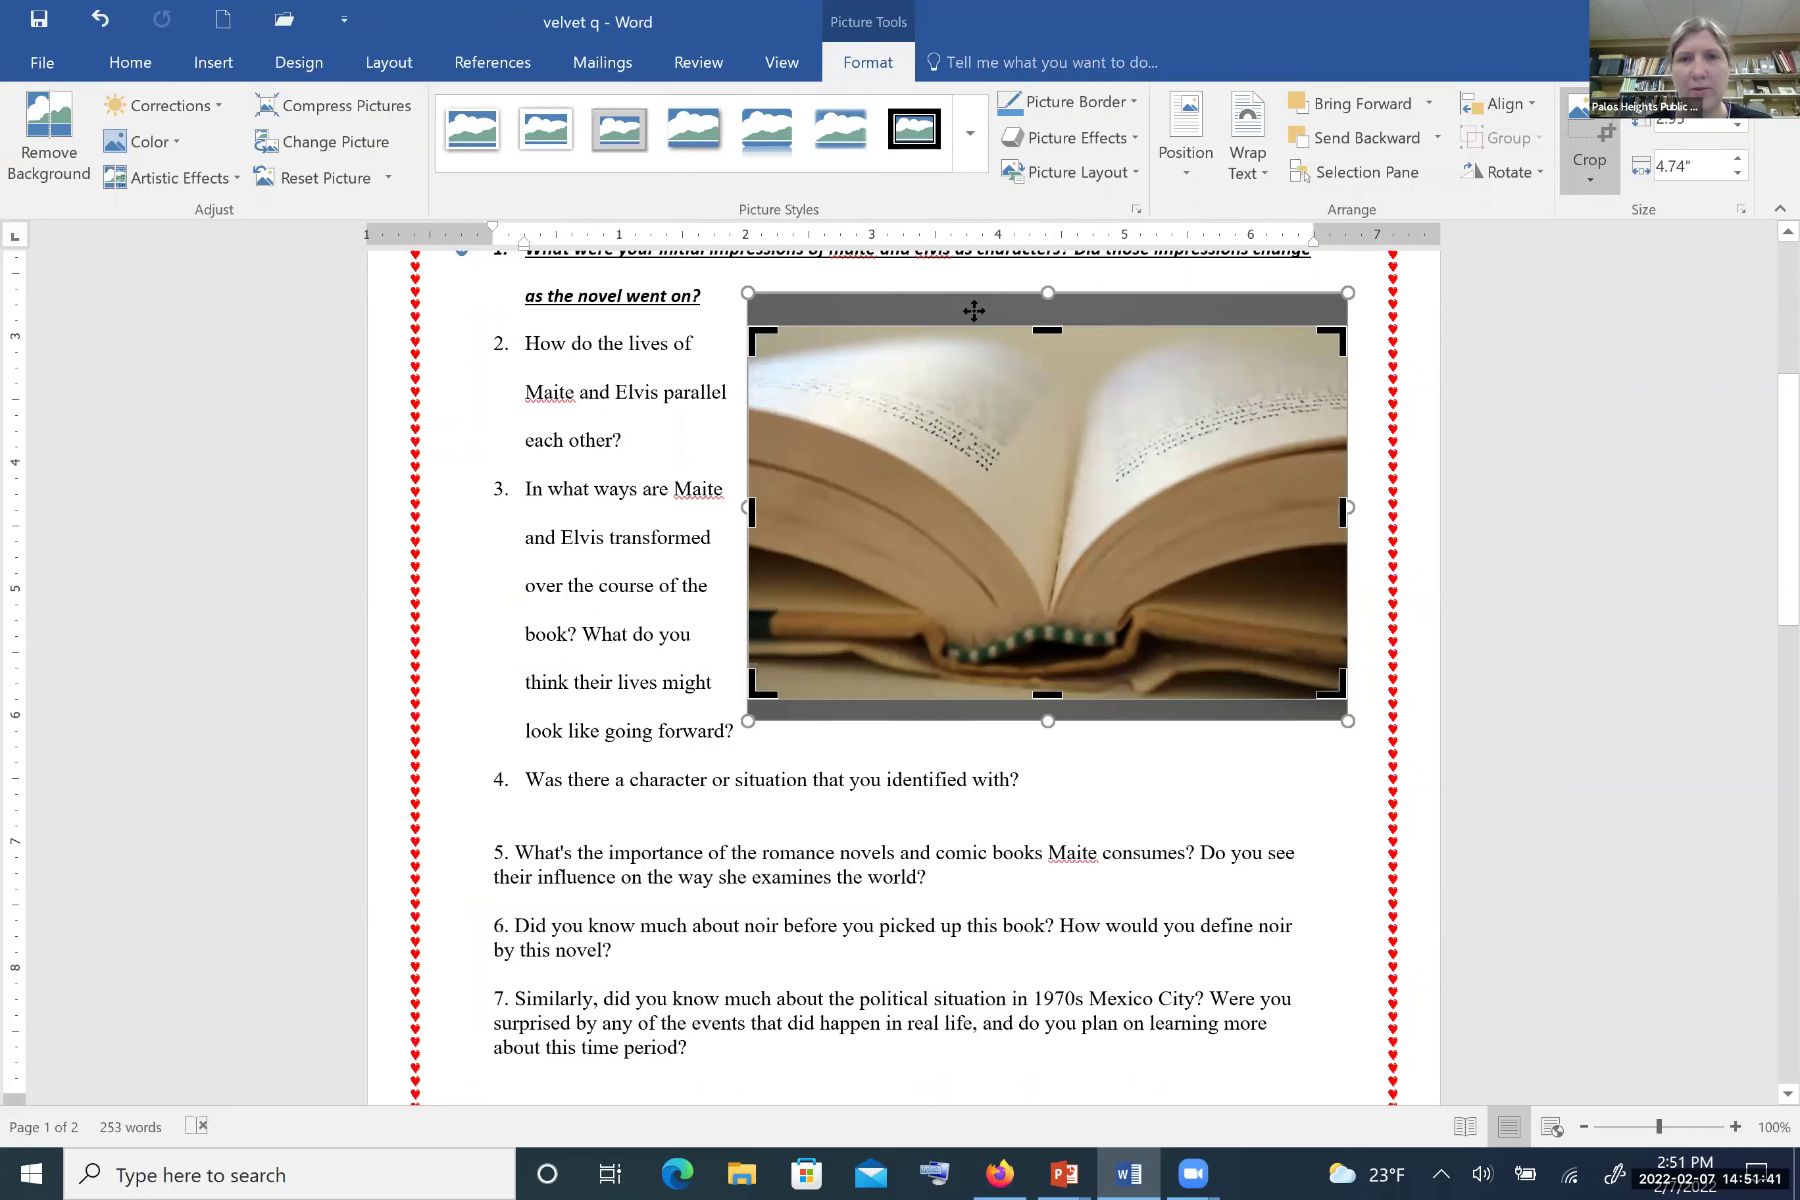
pyautogui.rightClick(1162, 774)
pyautogui.click(1088, 758)
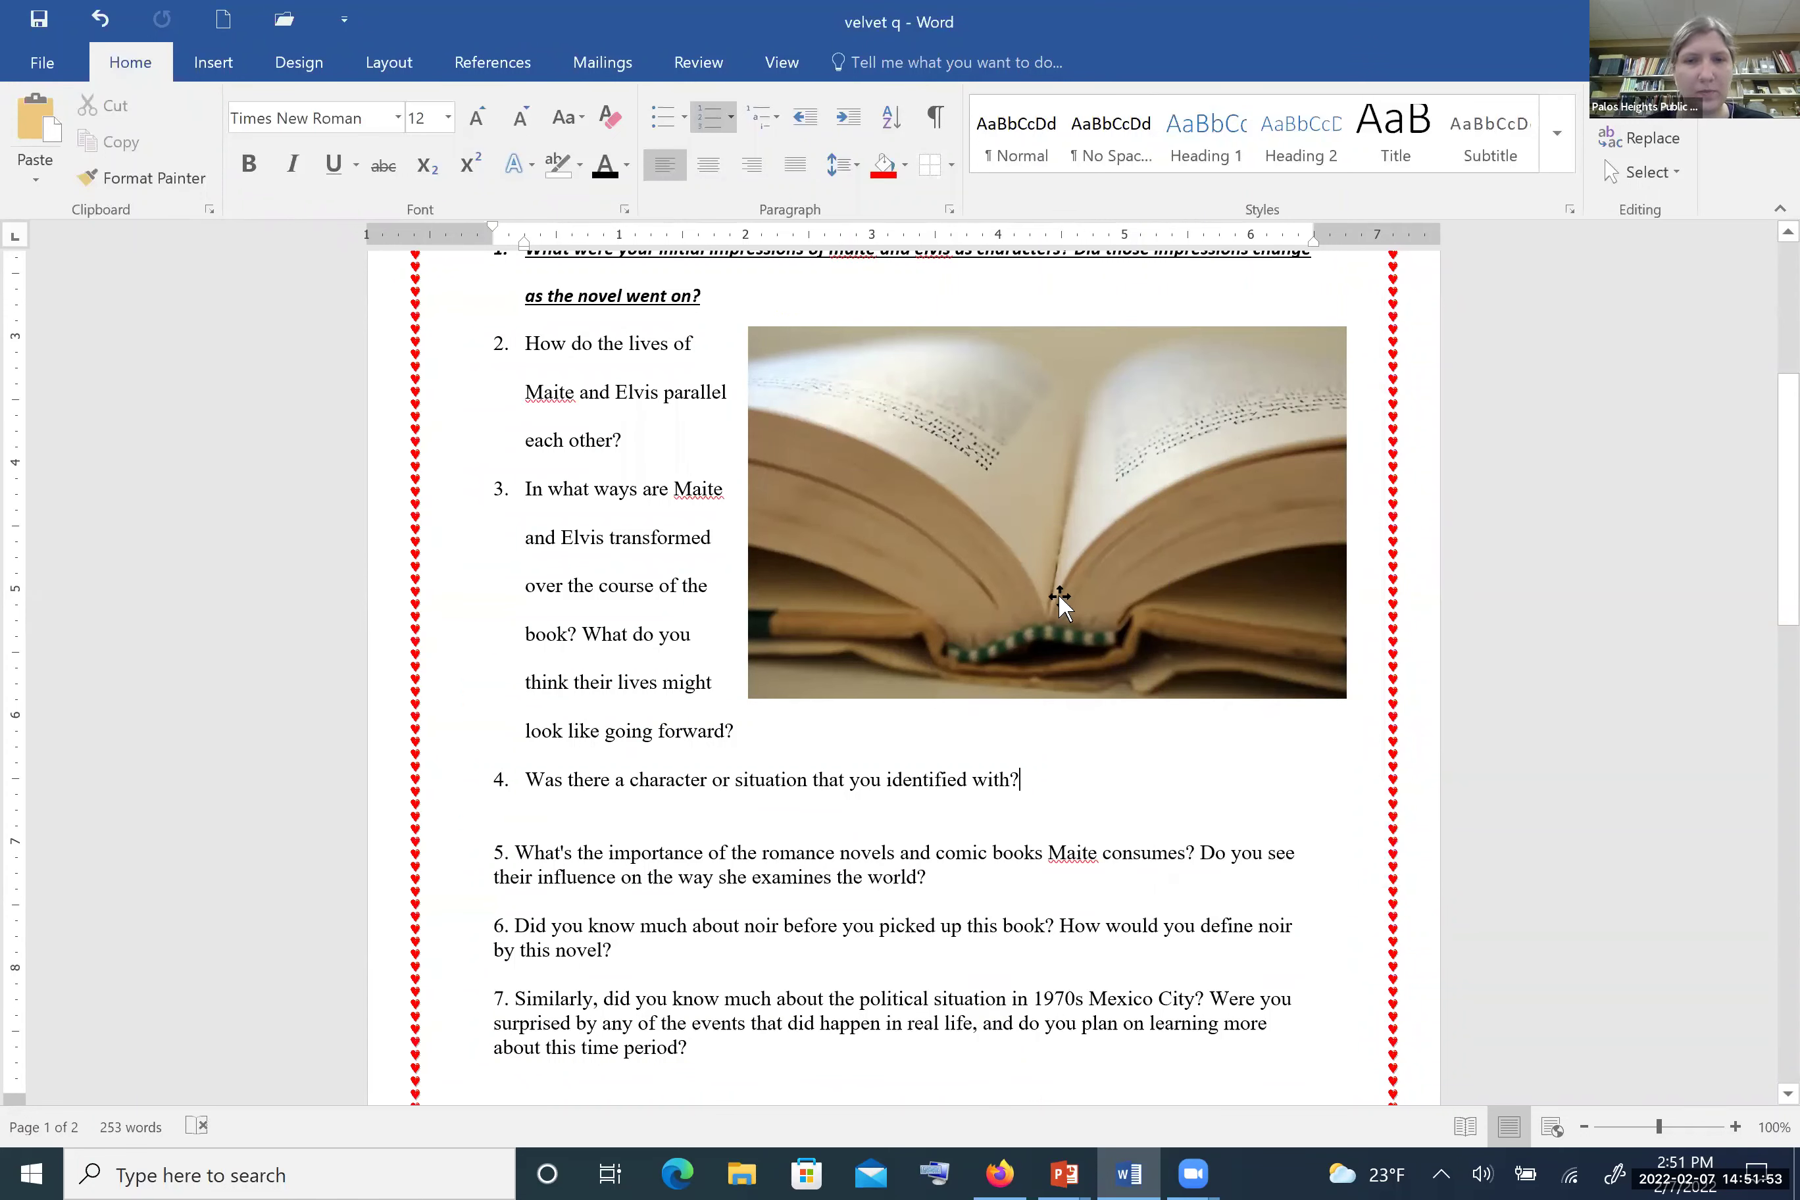
# Step: Readjust the picture's crop to restore a thin sliver at both the top and bottom edges
pyautogui.rightClick(1153, 483)
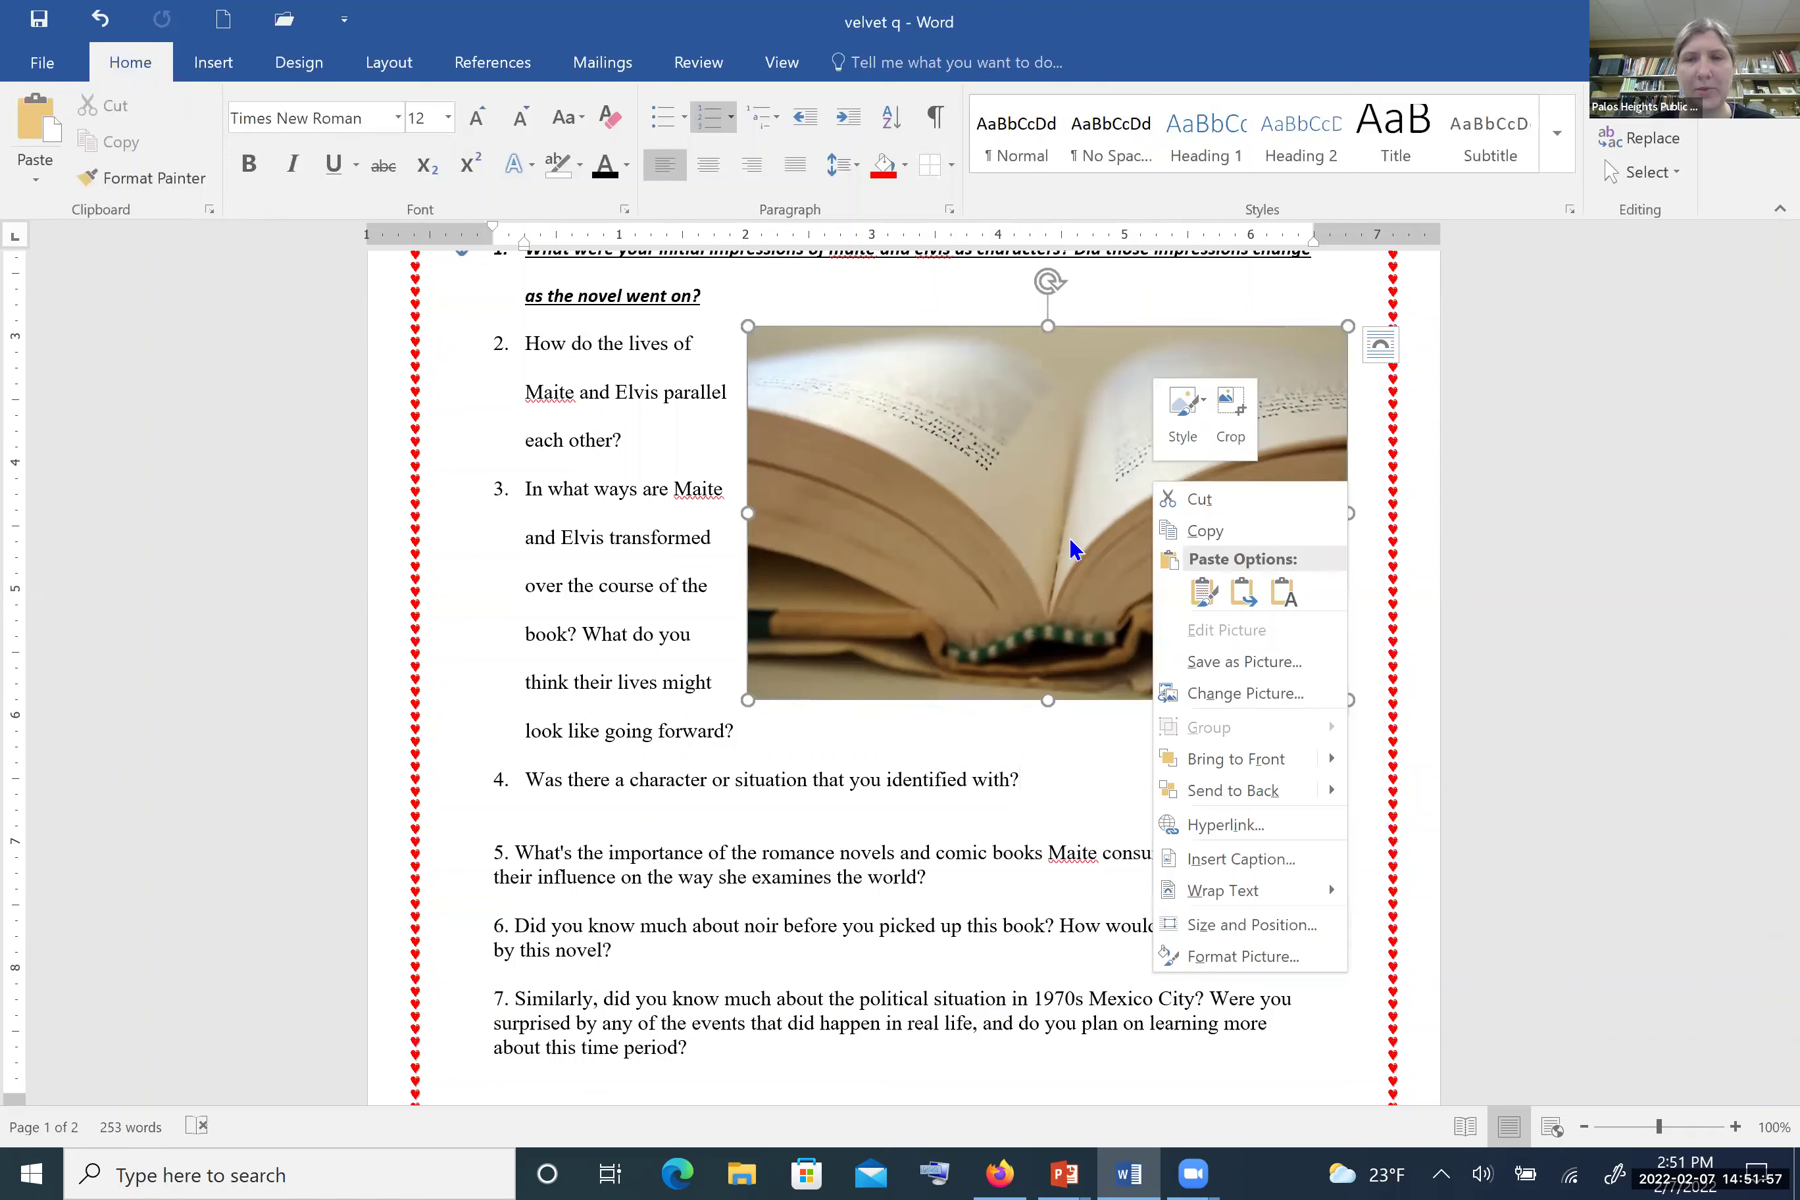
pyautogui.click(1232, 406)
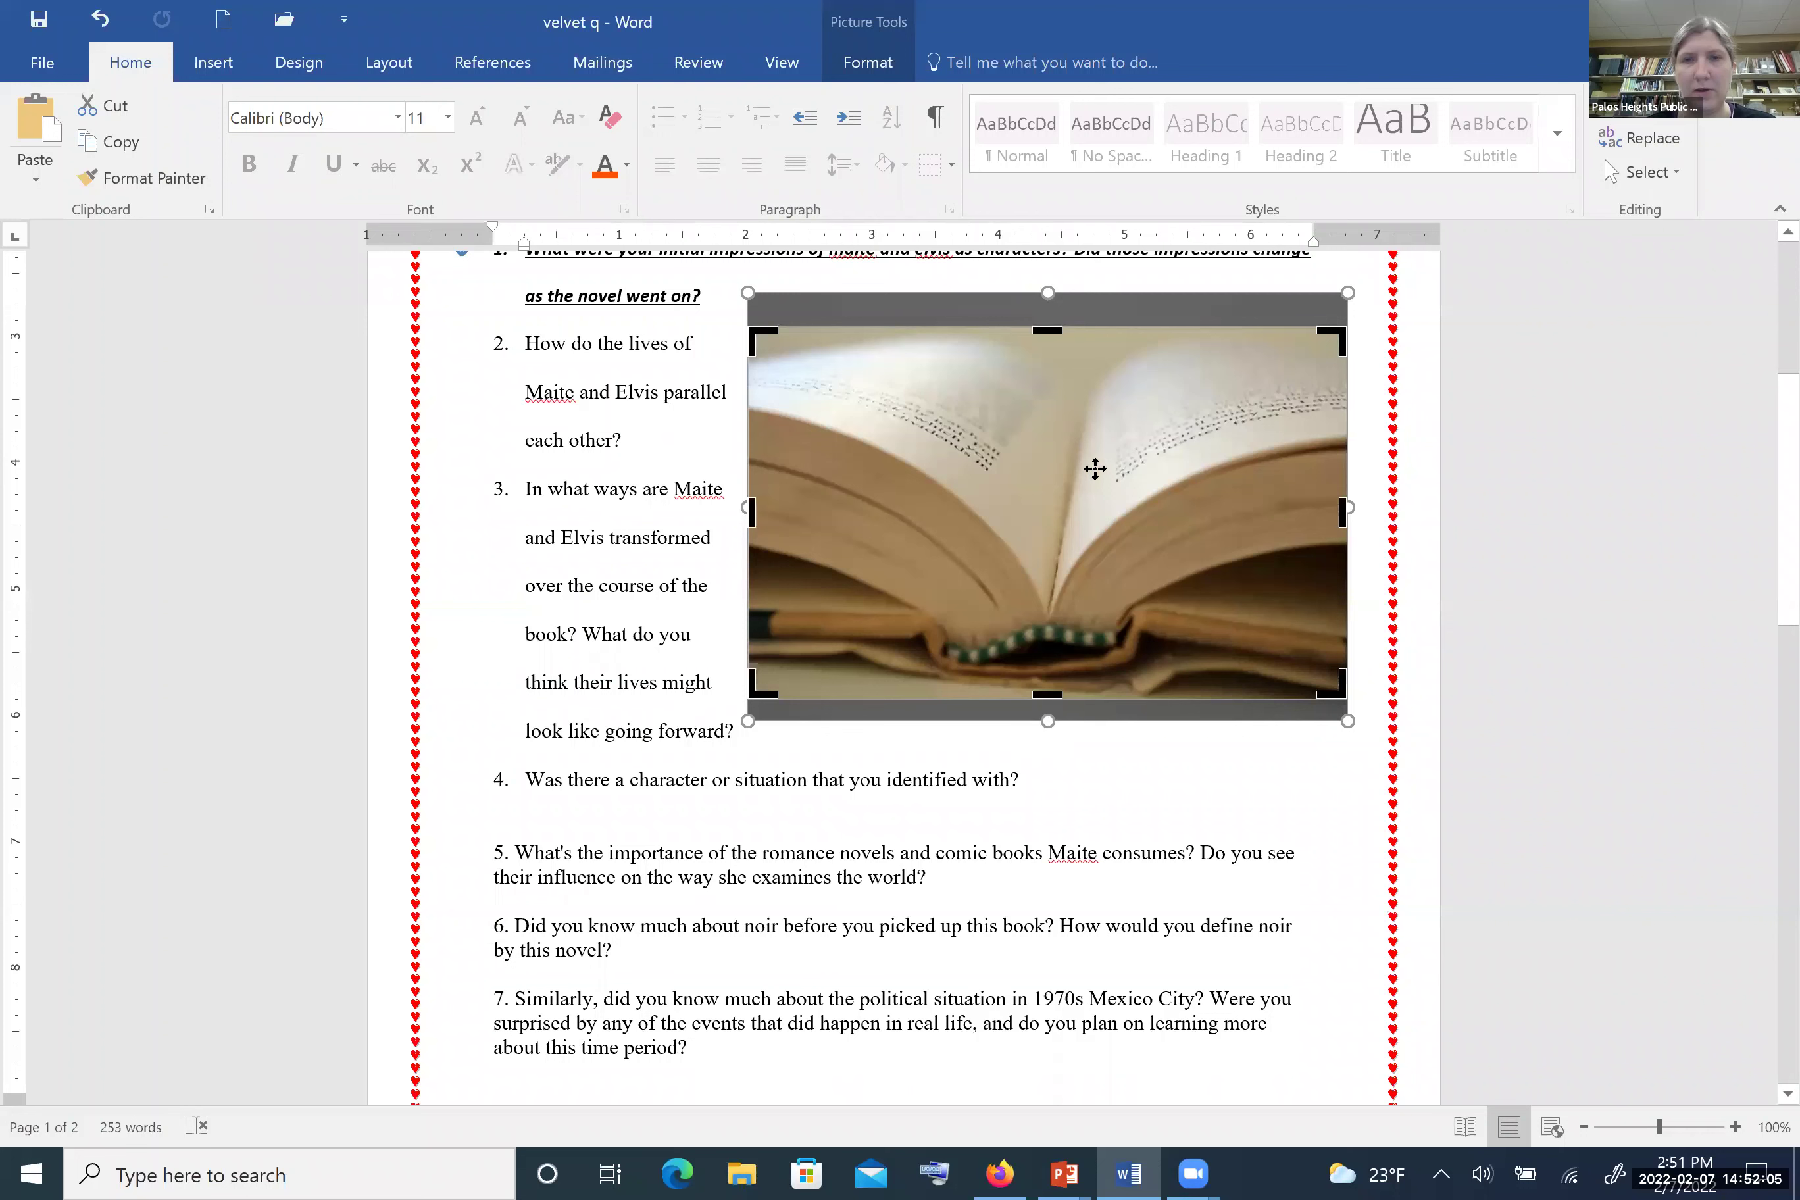
pyautogui.moveTo(1047, 329); pyautogui.dragTo(1043, 315)
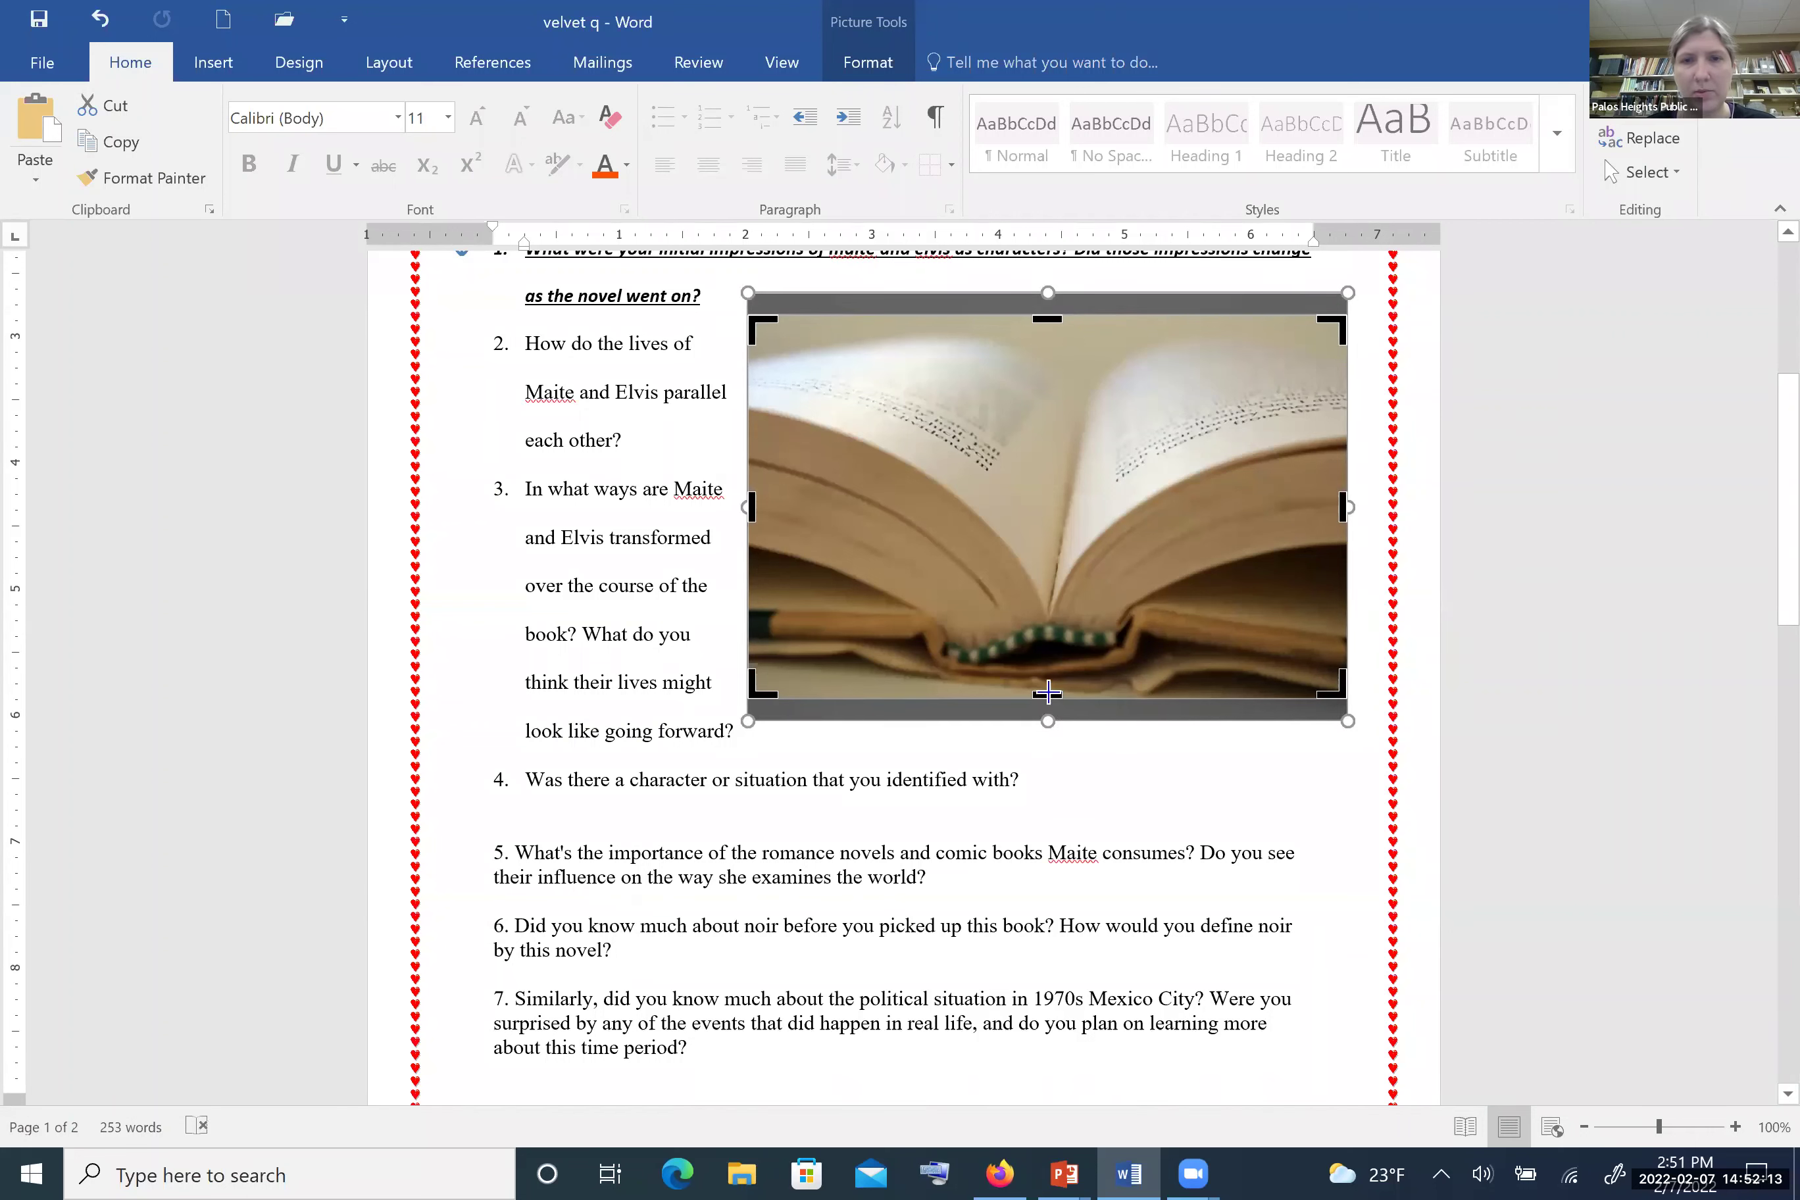
pyautogui.moveTo(1048, 693); pyautogui.dragTo(1050, 705)
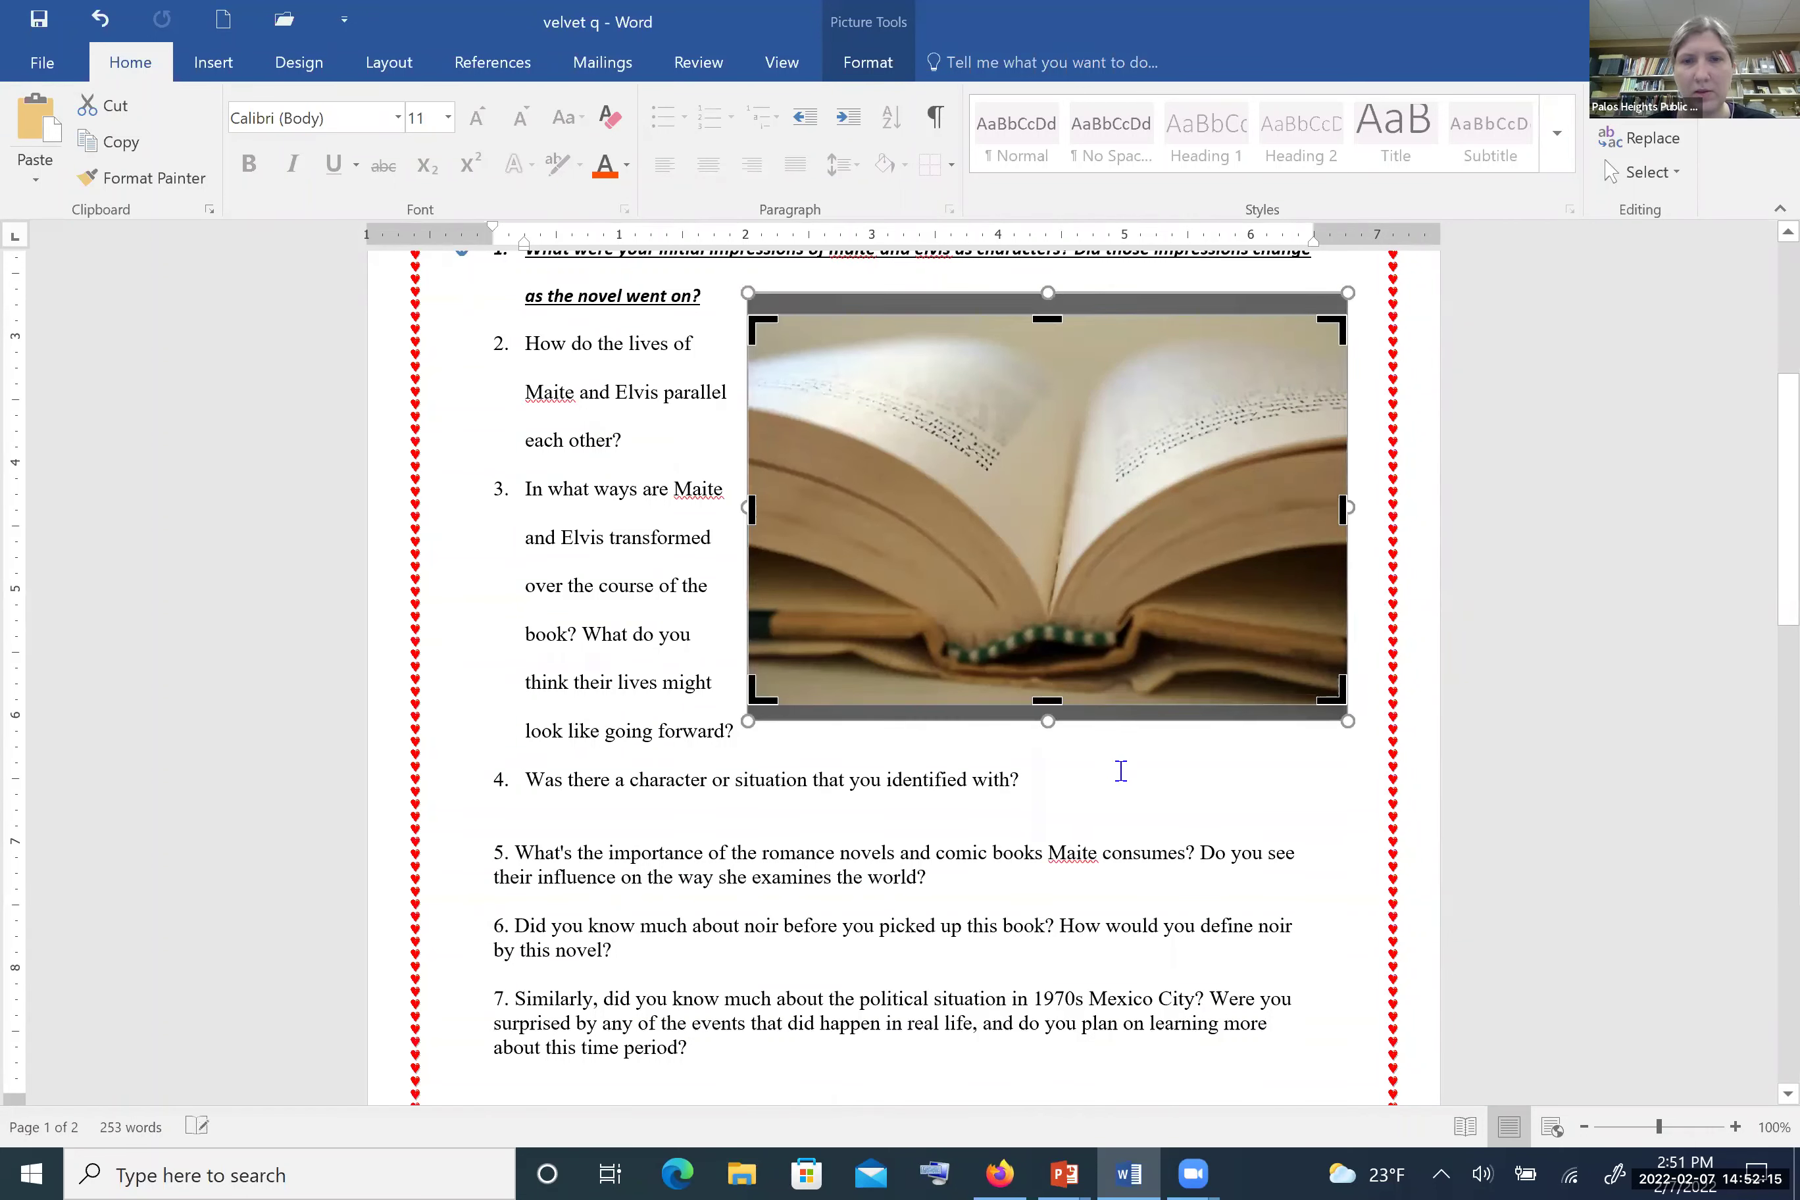
pyautogui.click(1183, 785)
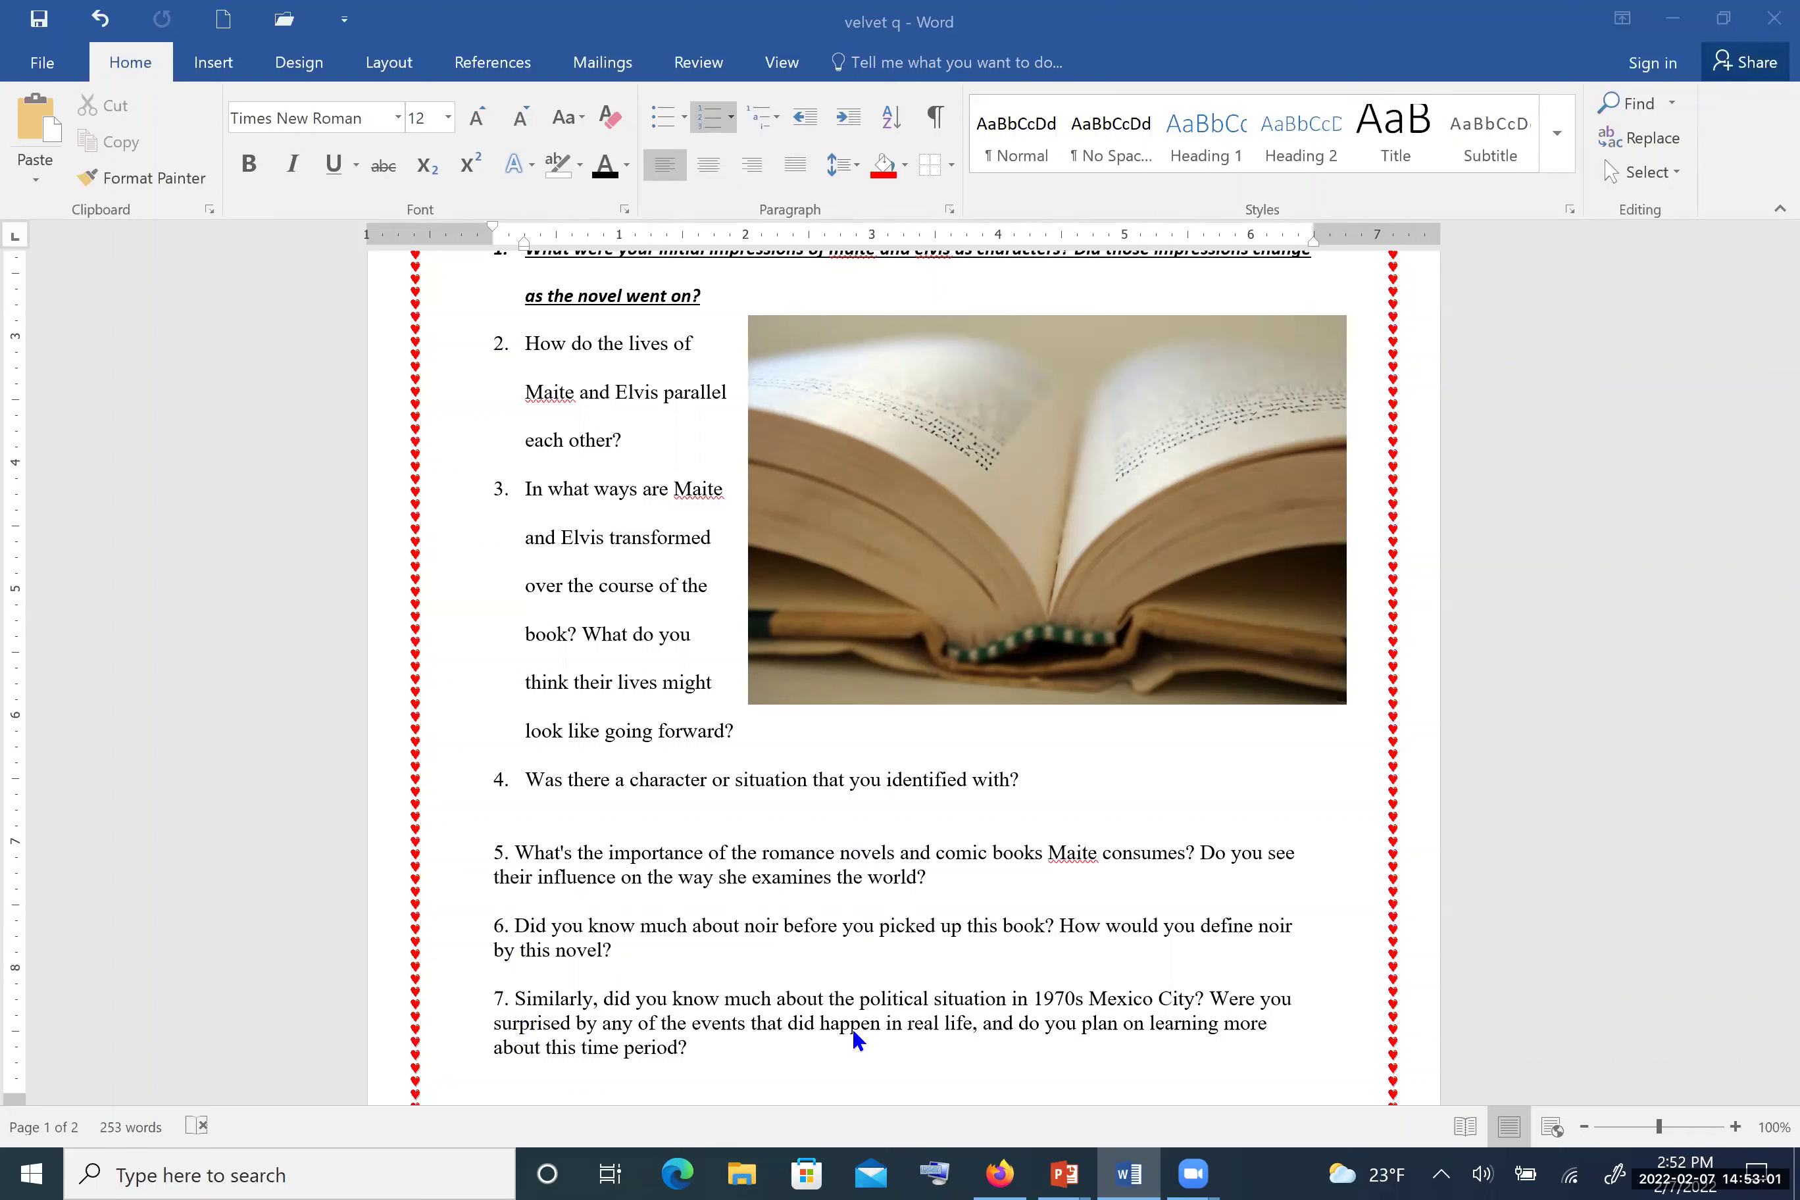
# Step: Switch to the PowerPoint presentation, show it from the Tables slide through Inserting Images to Inserting Shapes, and end the show
pyautogui.moveTo(1058, 1170)
pyautogui.click(970, 1078)
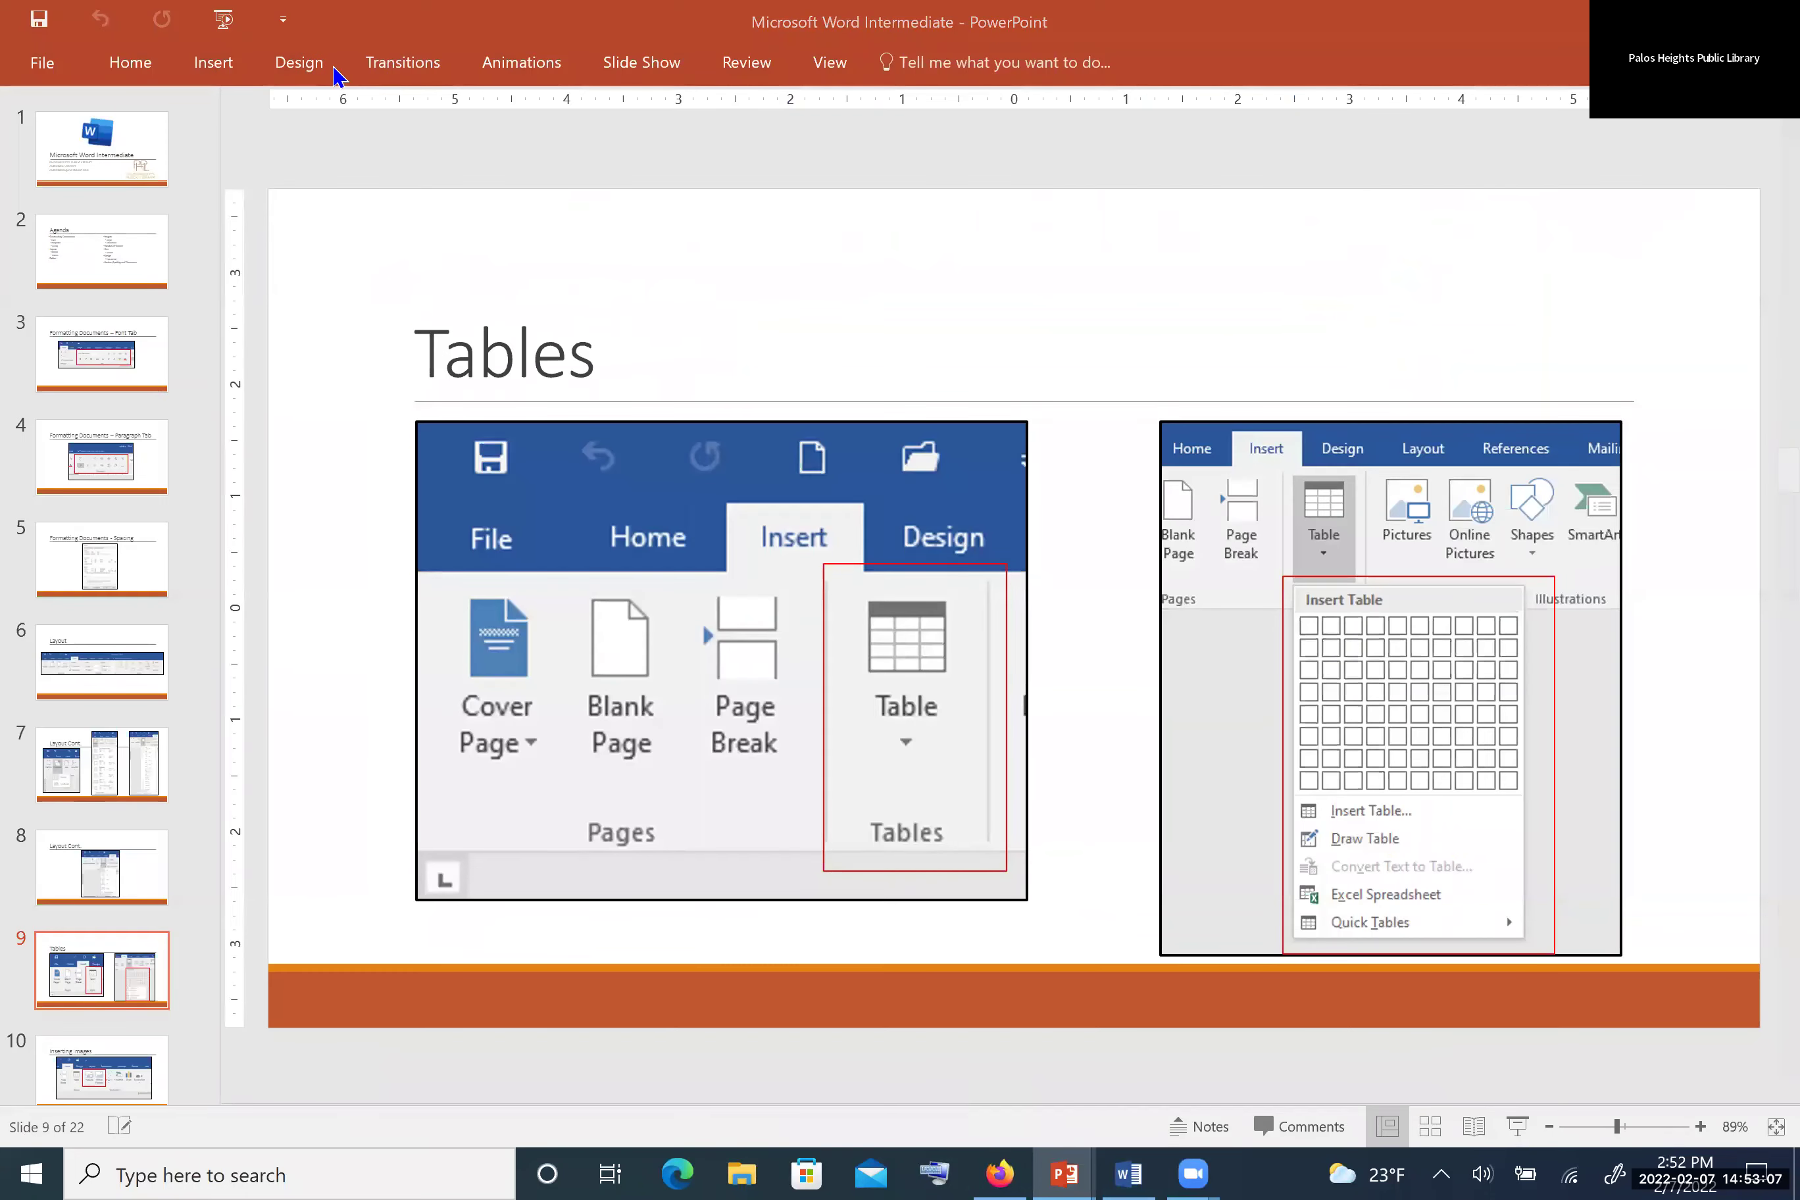
pyautogui.click(640, 62)
pyautogui.click(159, 143)
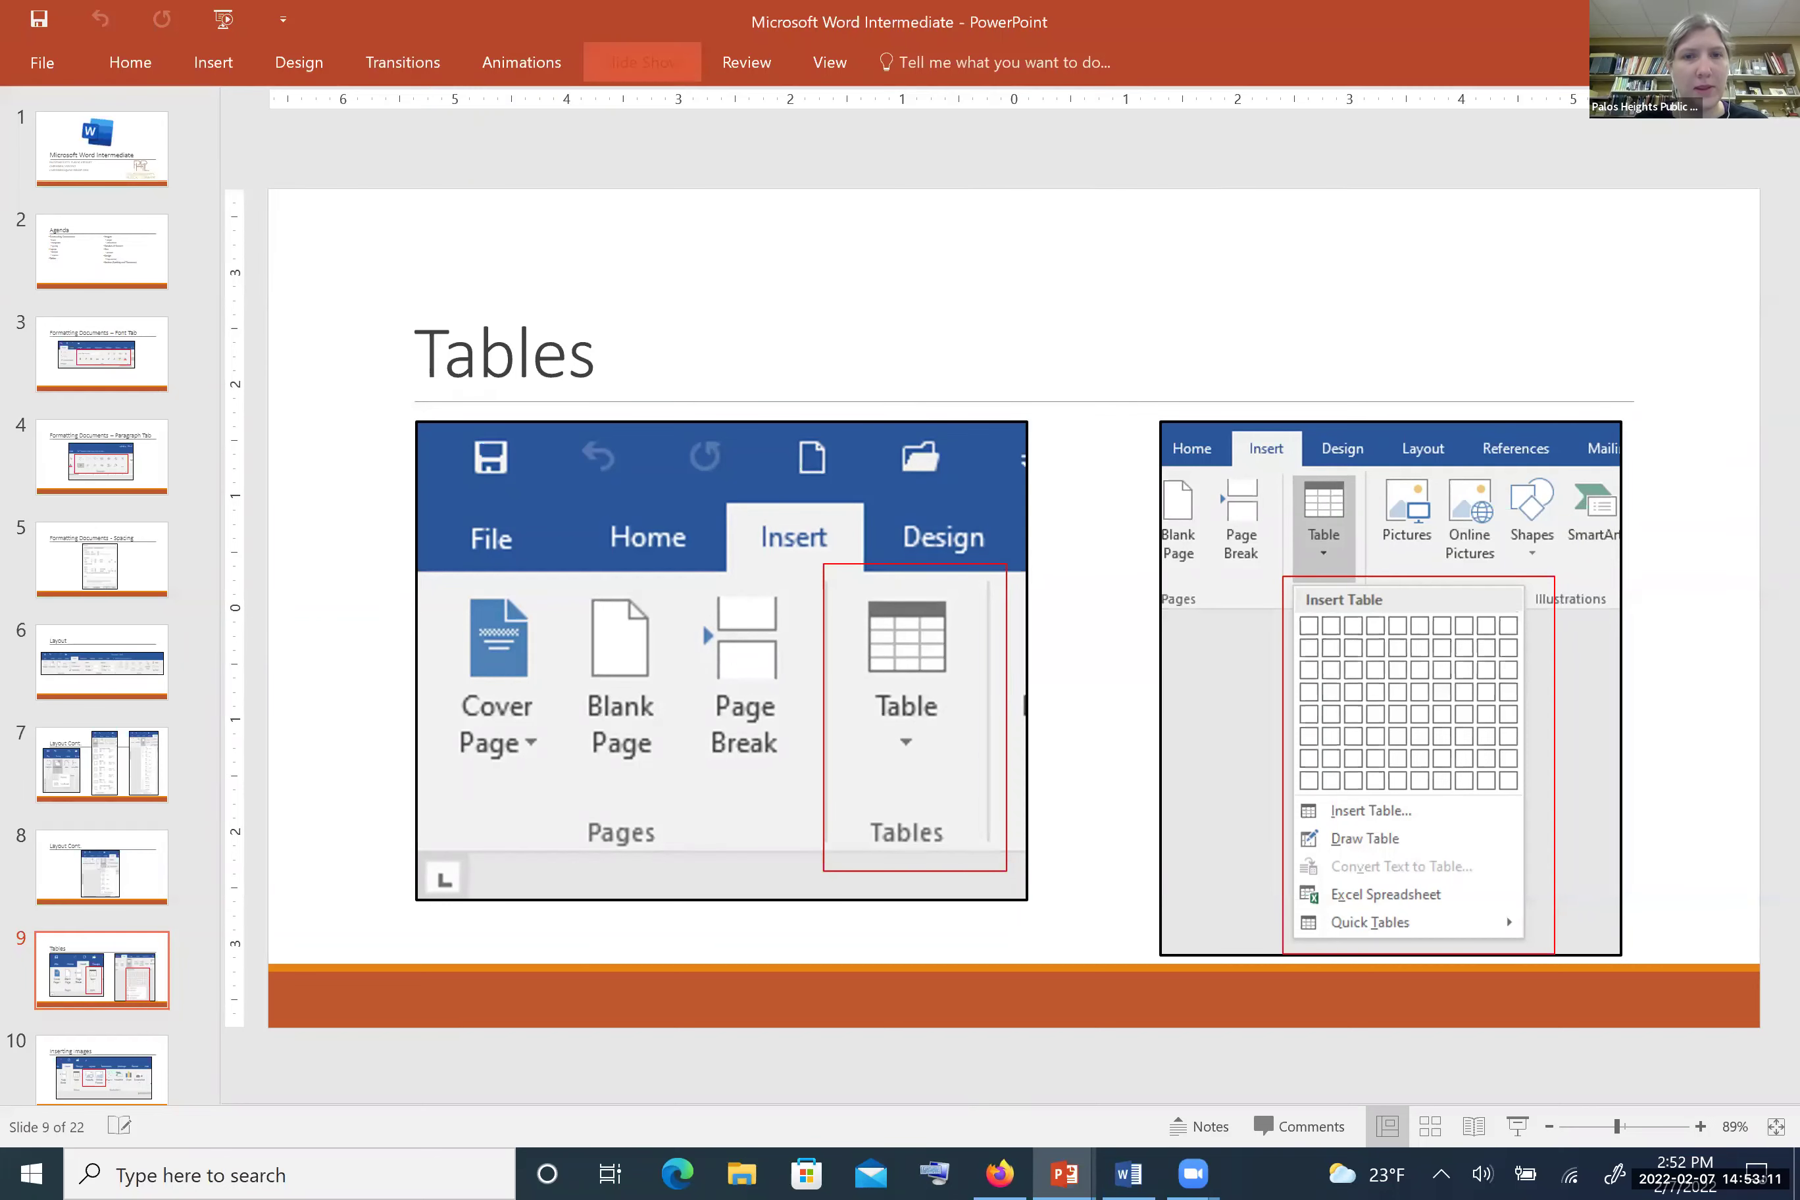
pyautogui.press('Right')
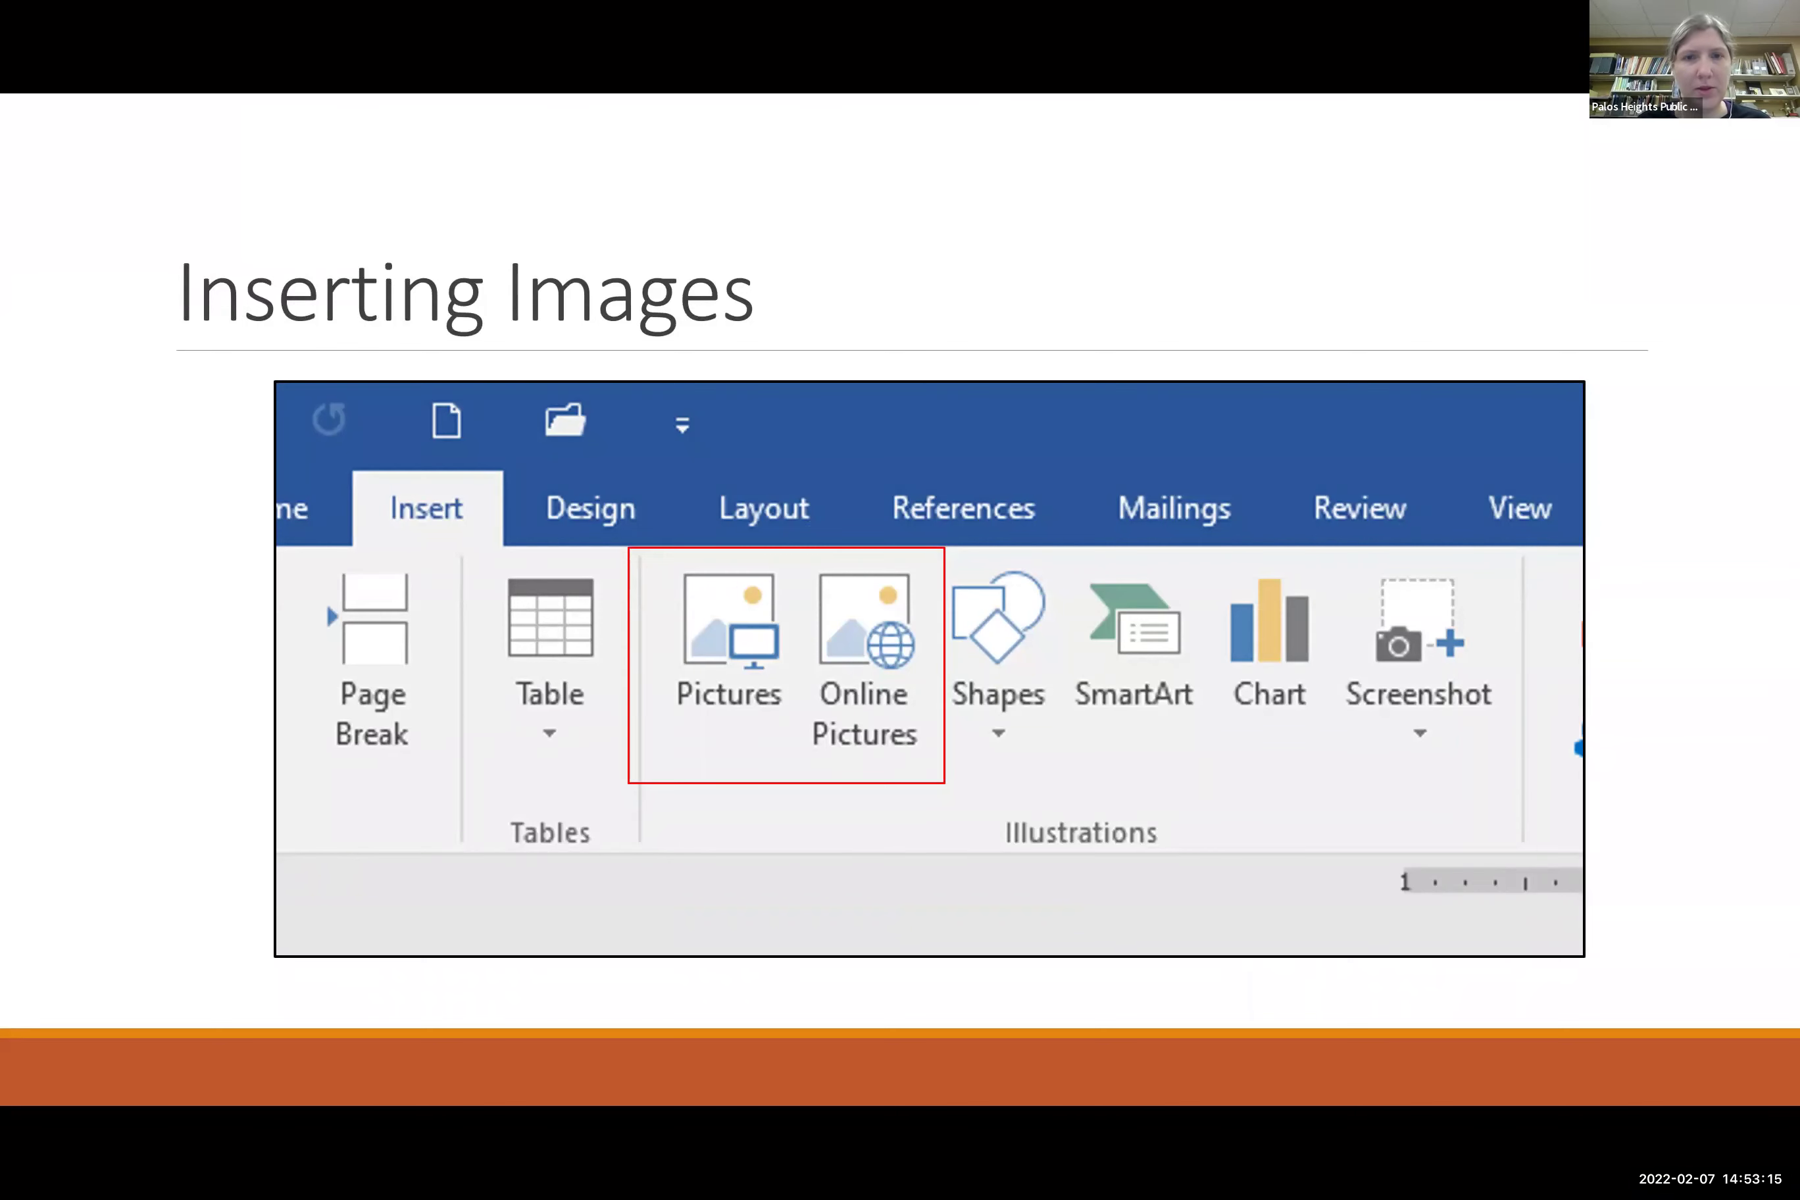
pyautogui.press('Right')
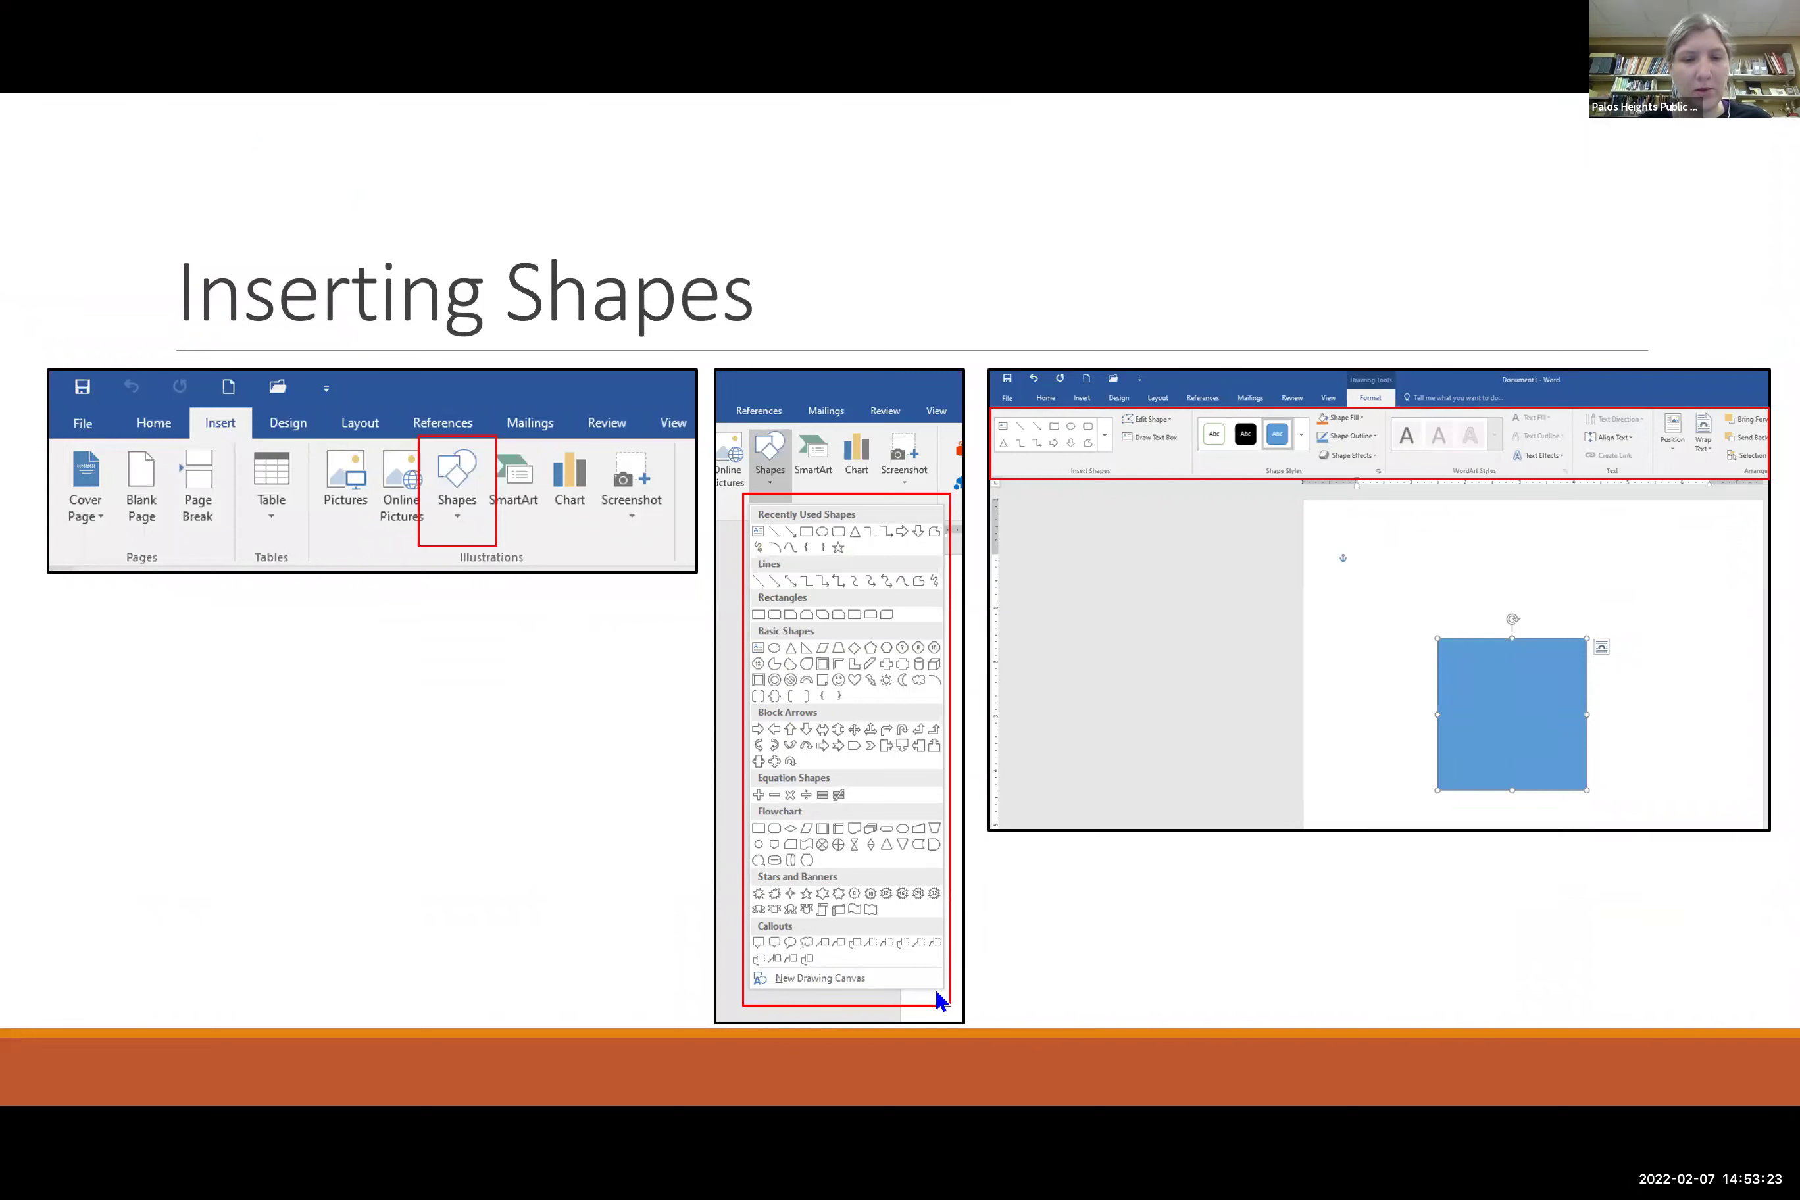
pyautogui.press('Escape')
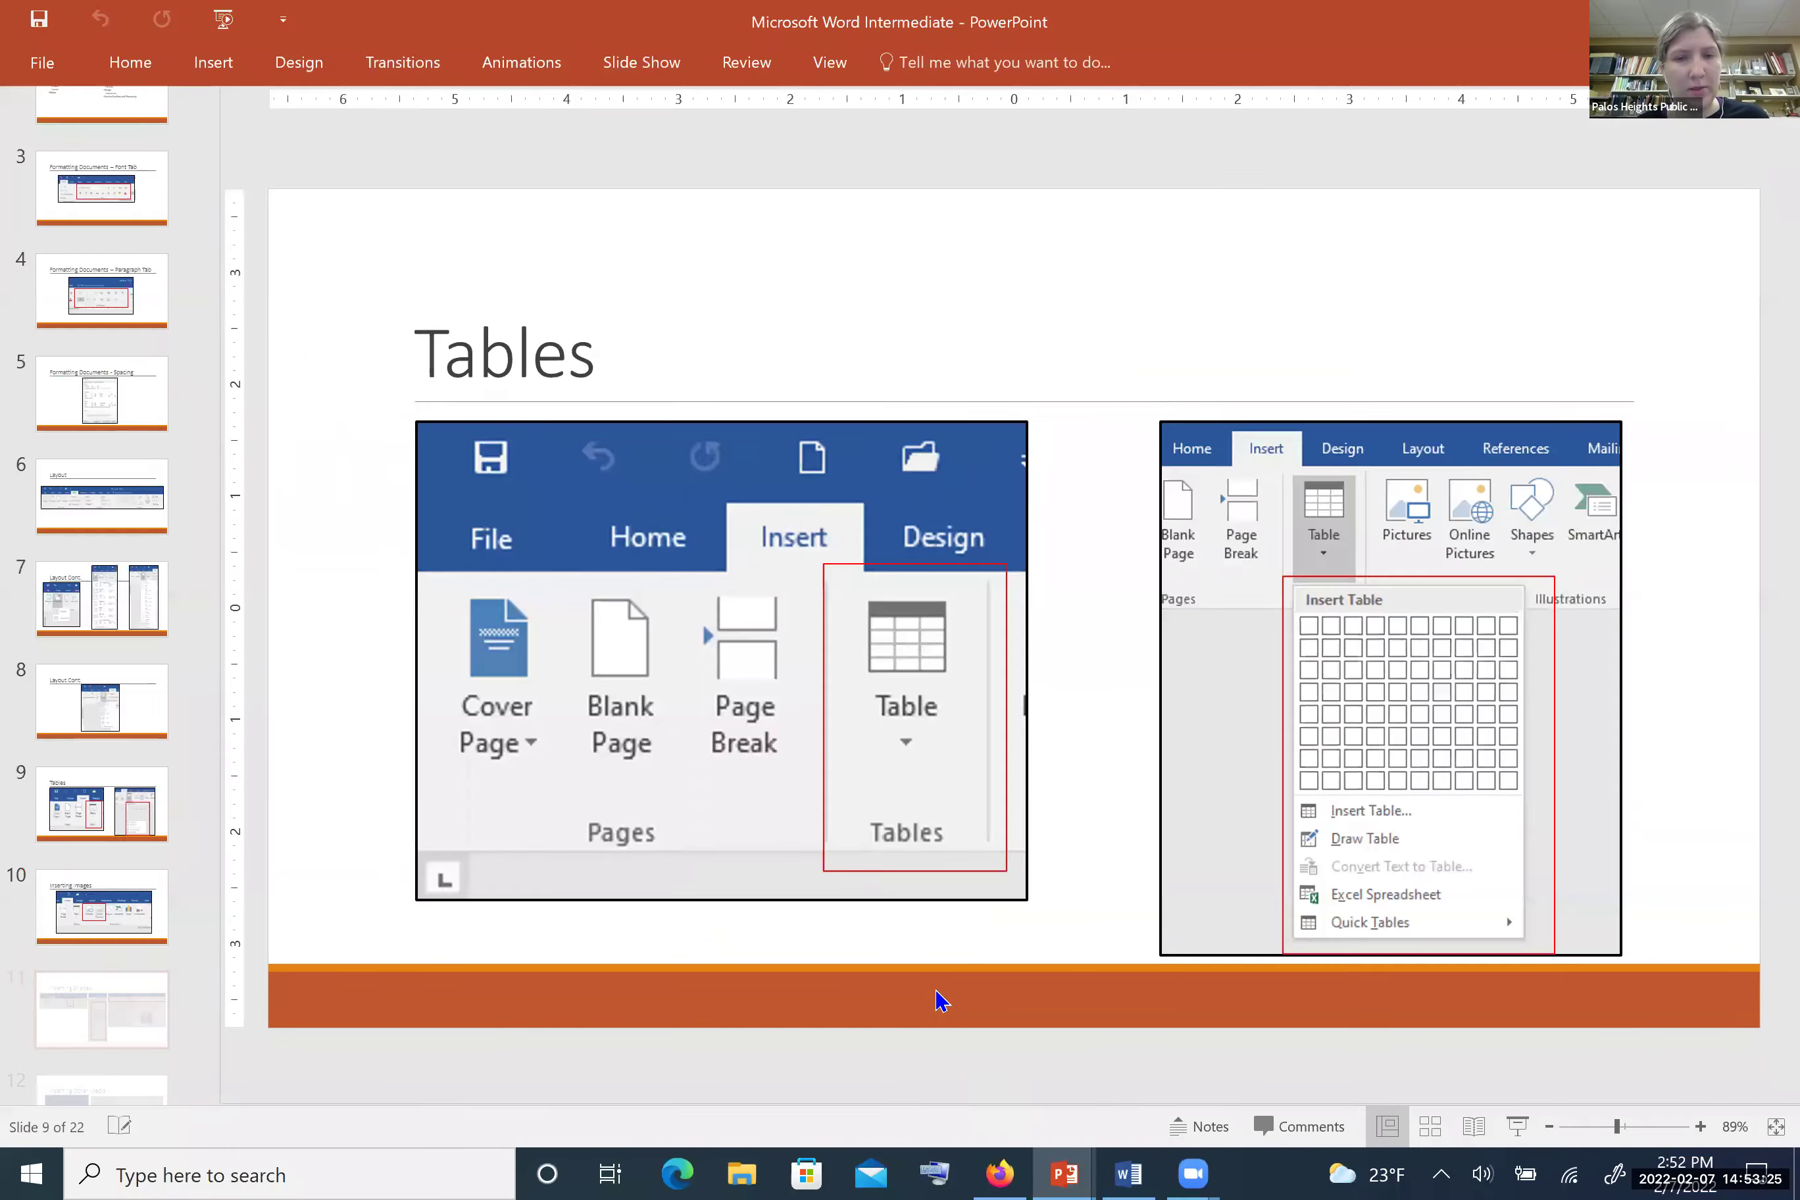
# Step: Switch back to Word and draw an up block arrow about 0.93 inches wide across the open-book picture's lower edge
pyautogui.click(1120, 1169)
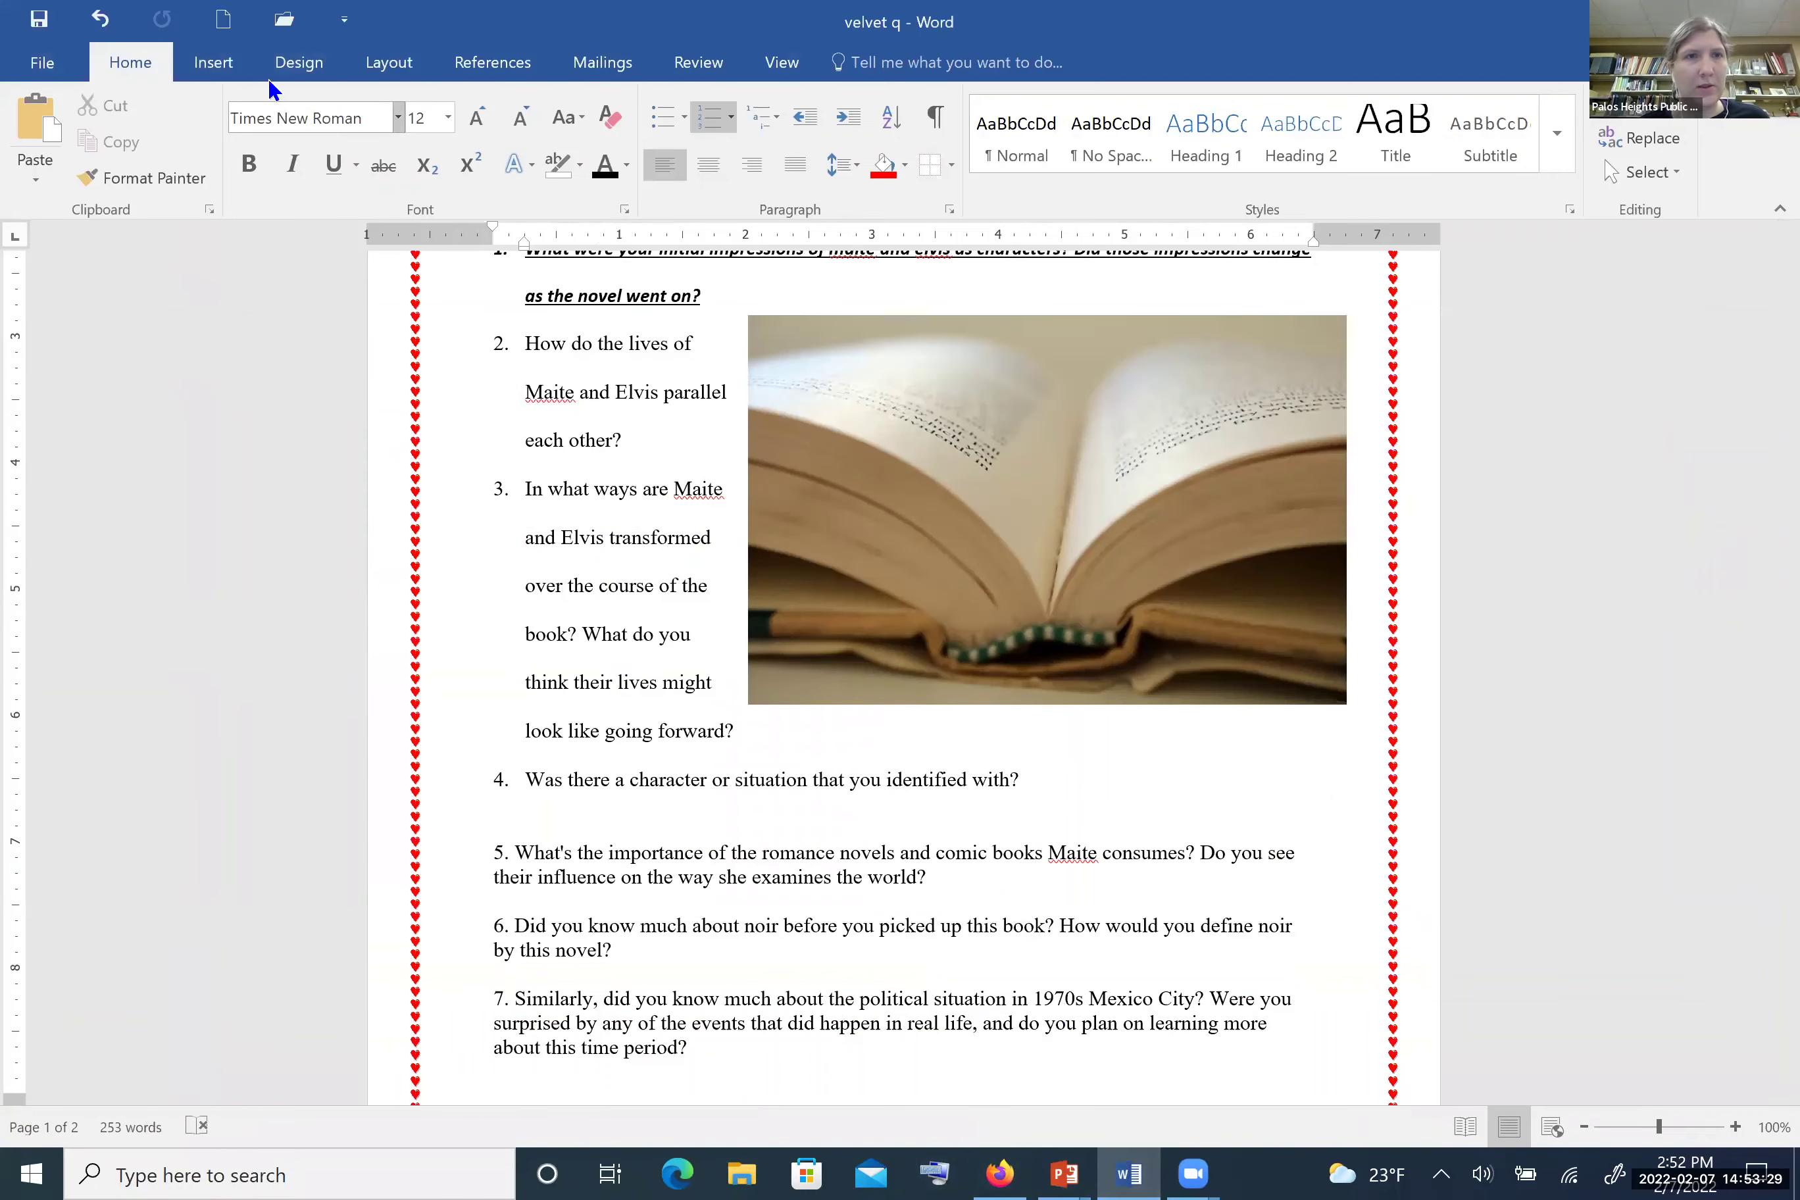
pyautogui.click(222, 66)
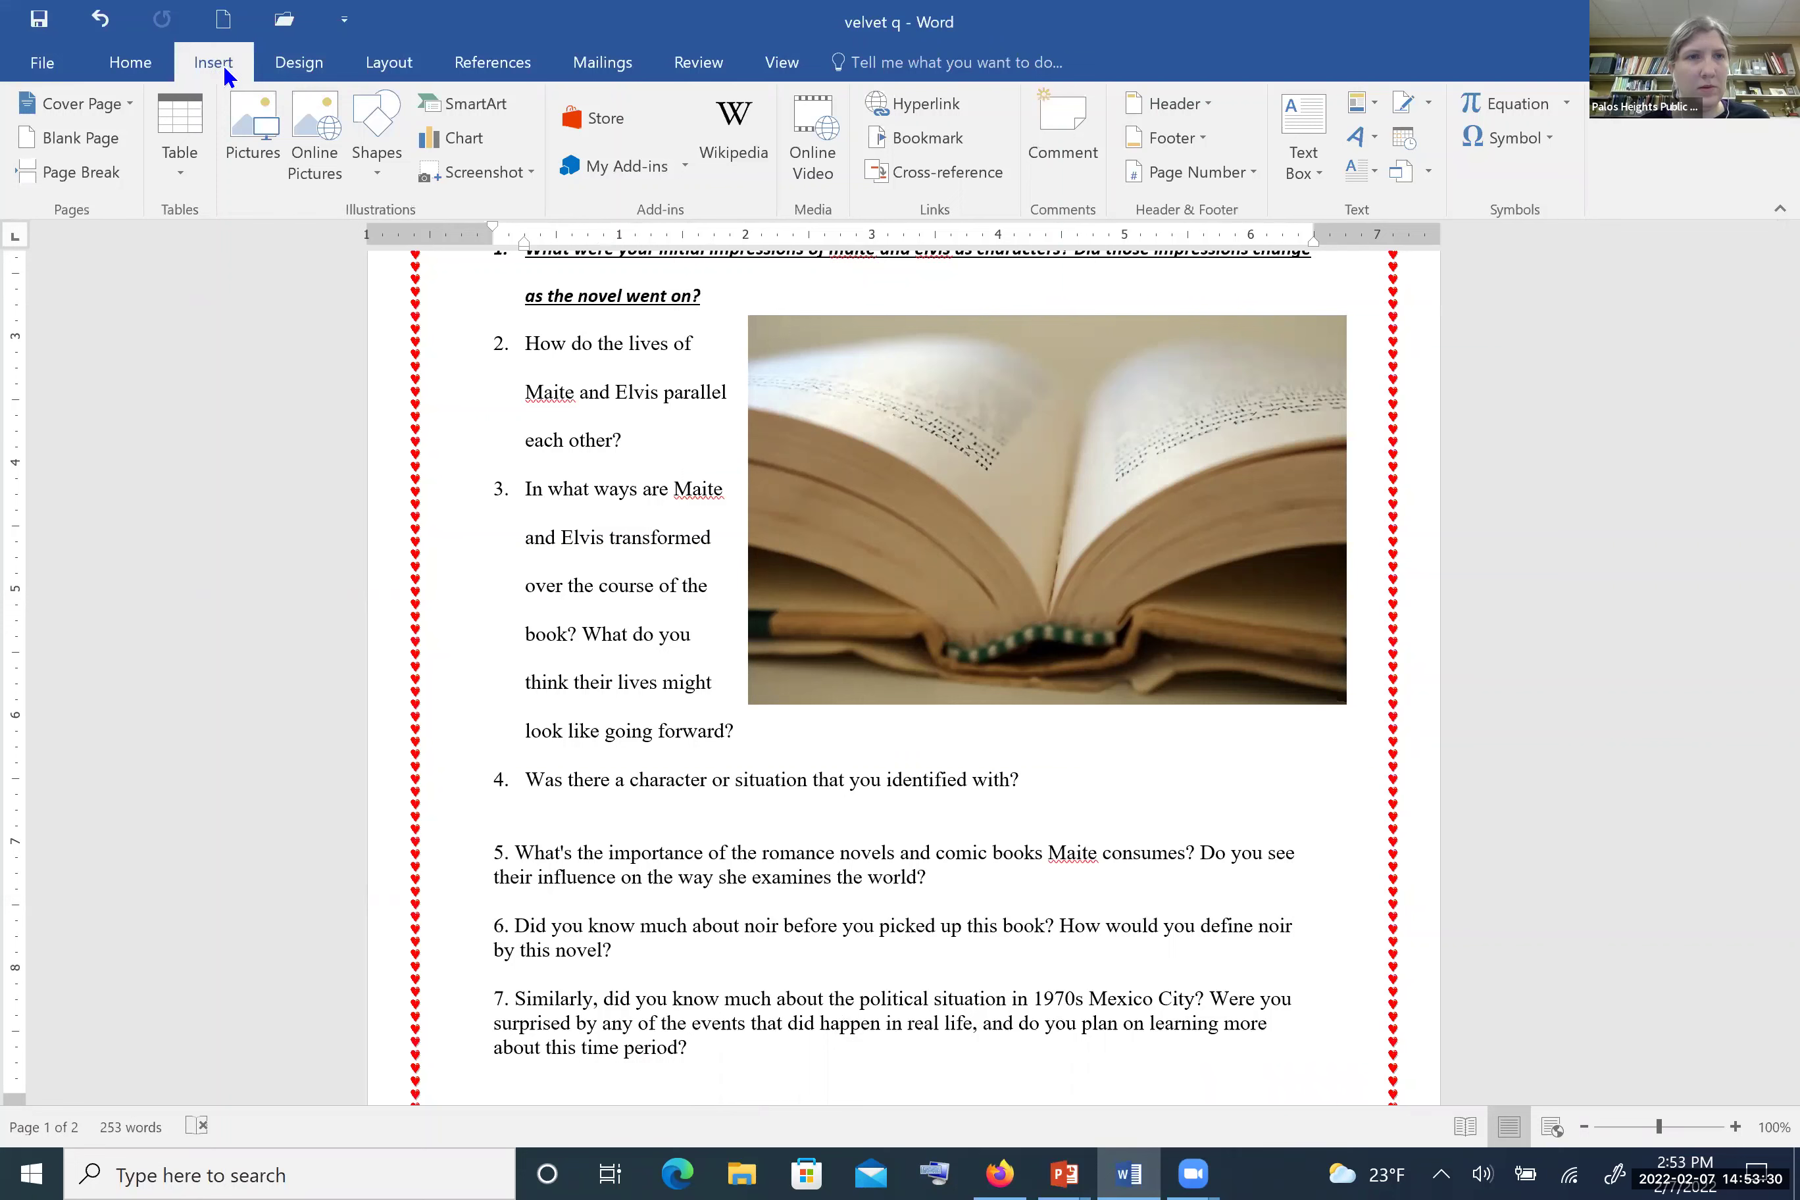
pyautogui.click(366, 170)
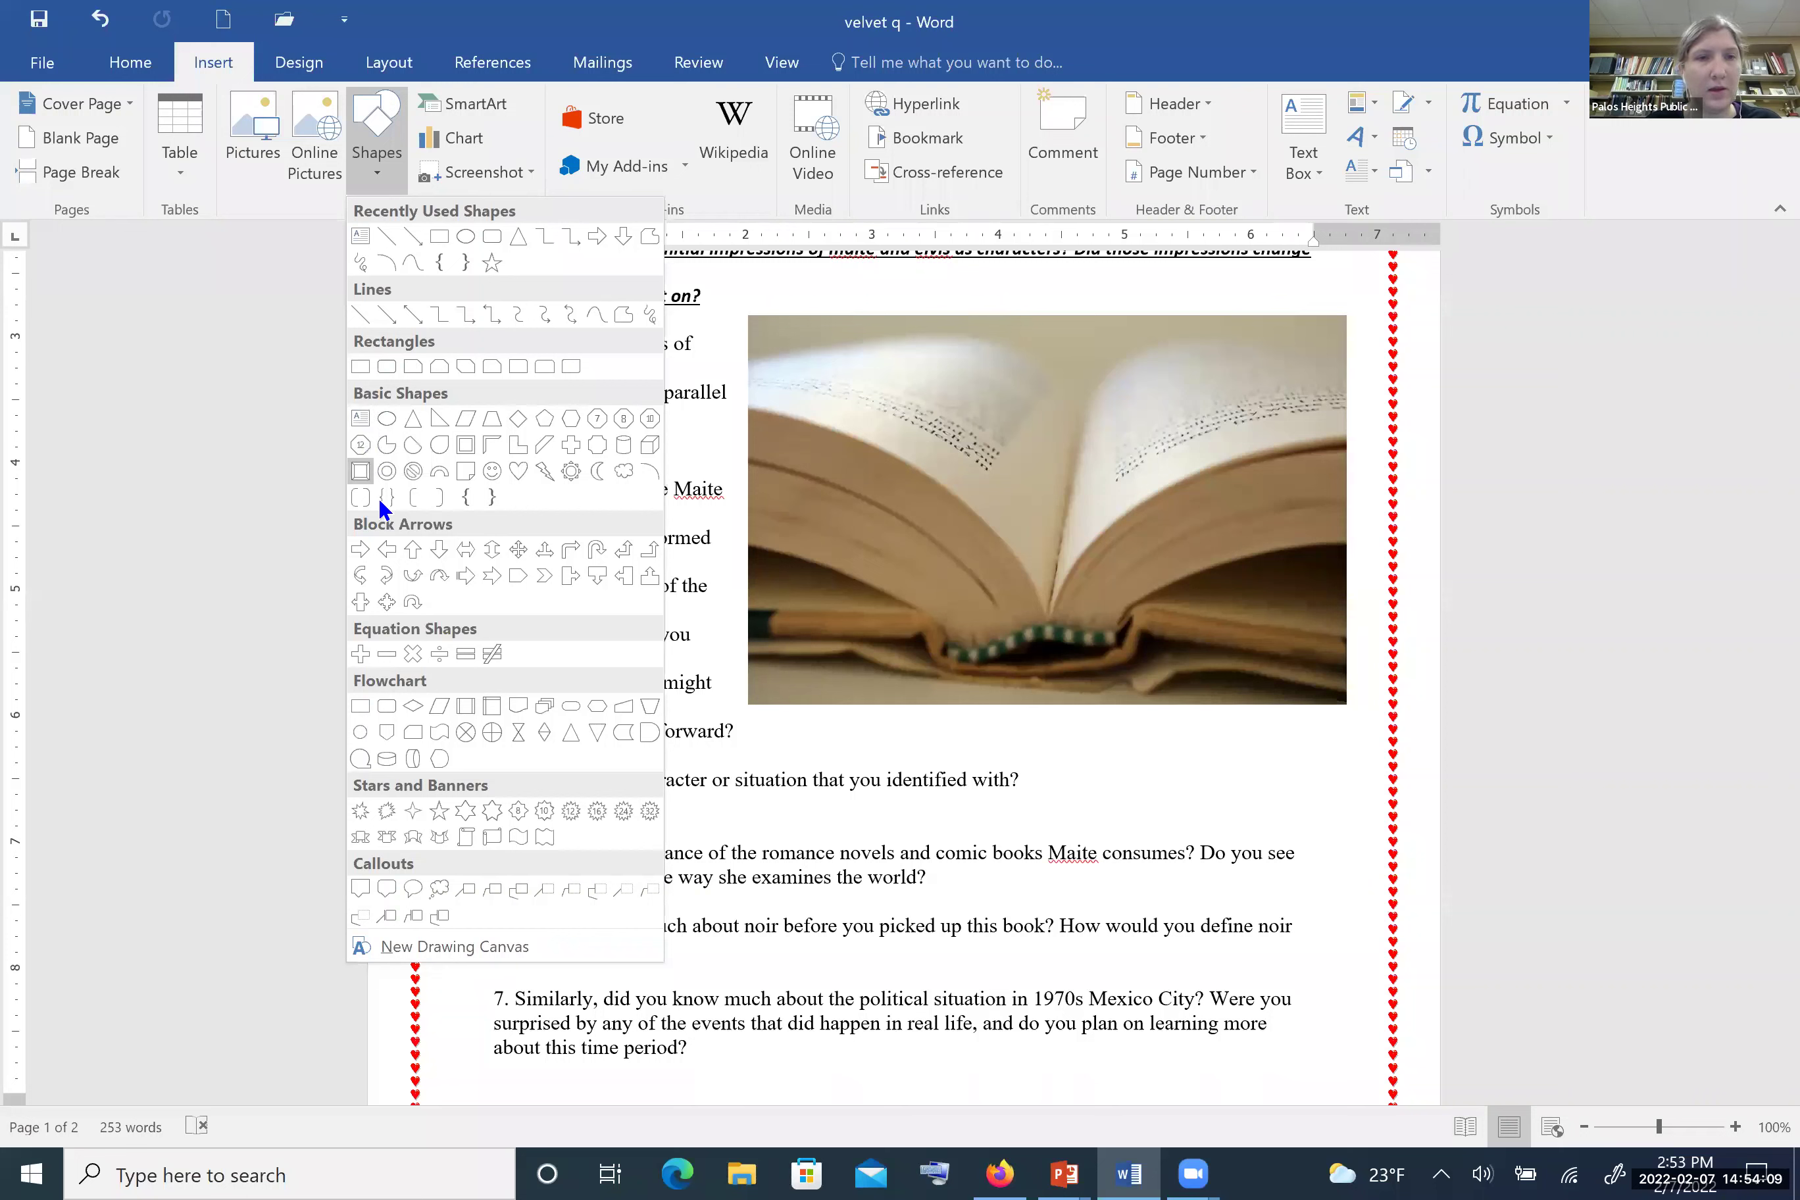
pyautogui.click(414, 548)
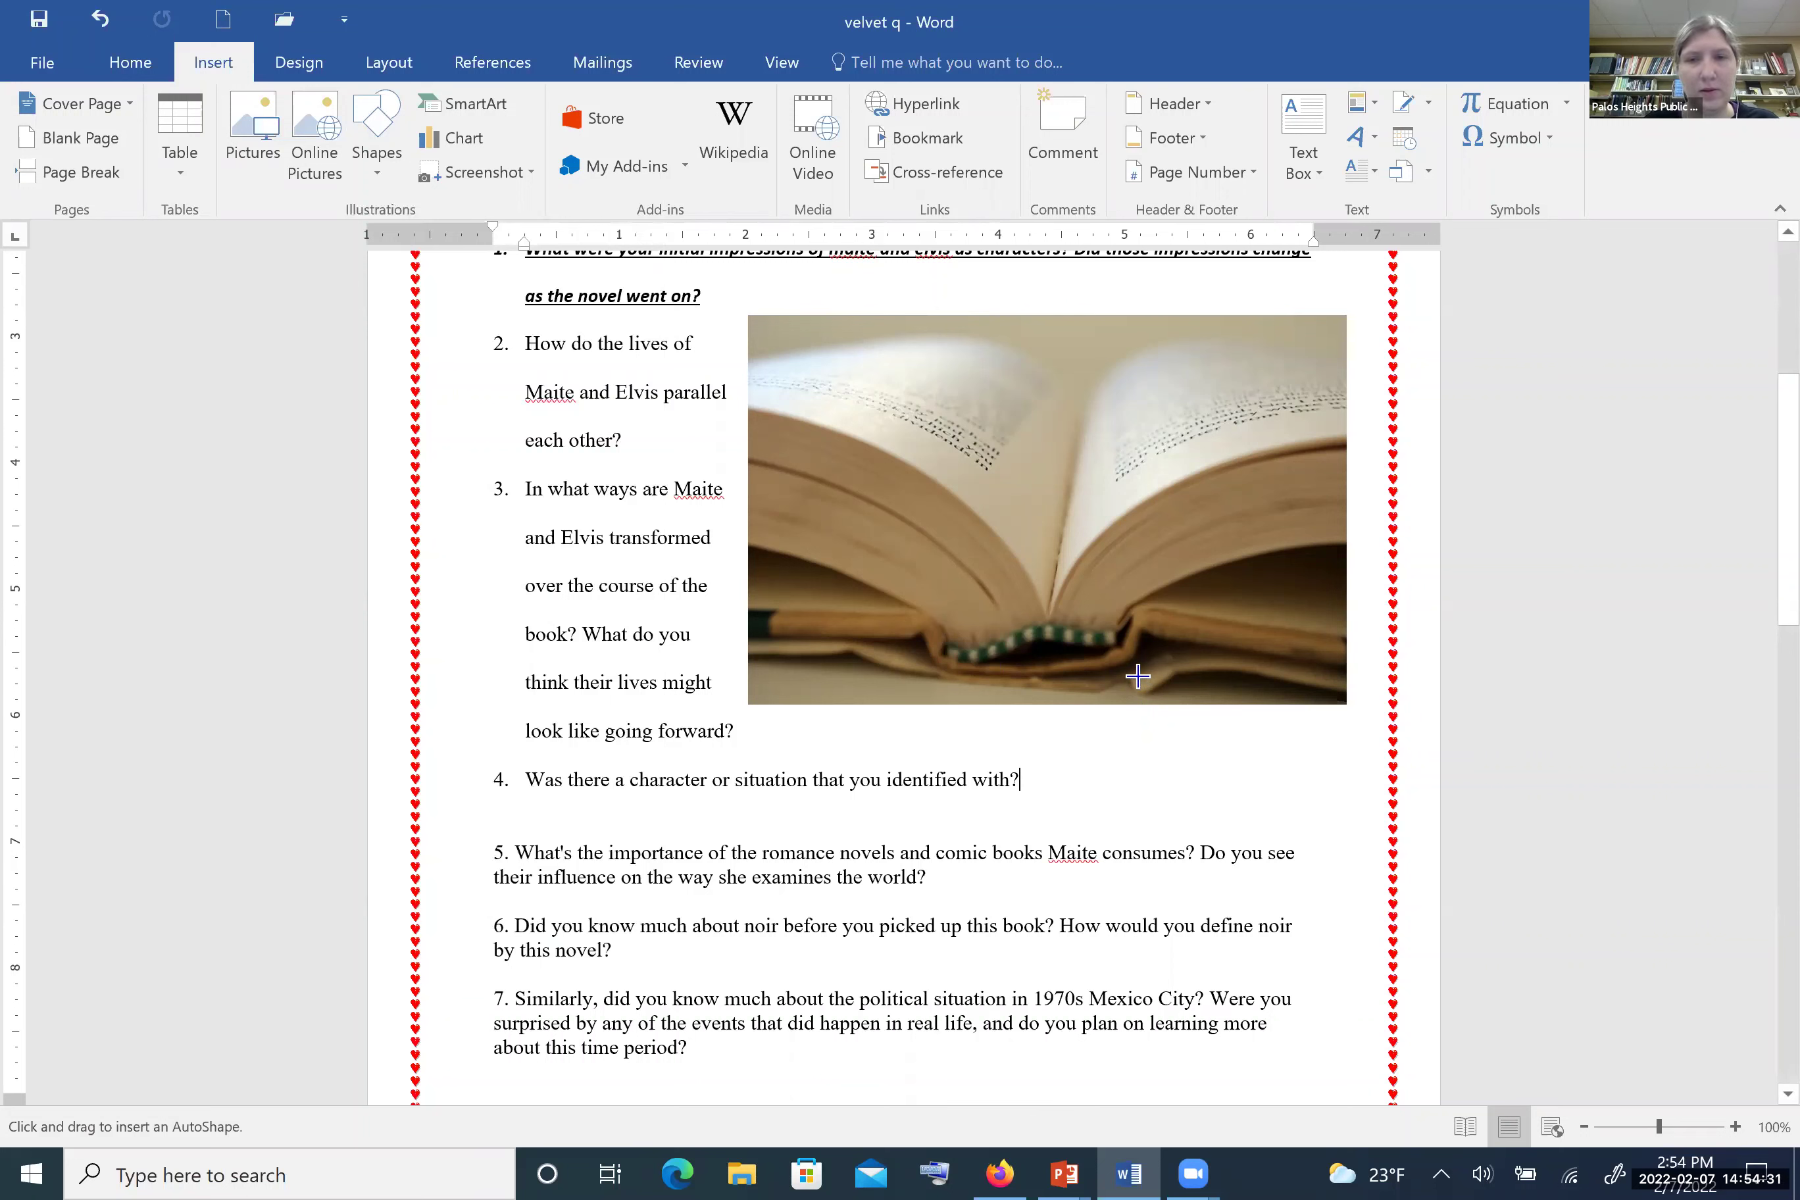
pyautogui.moveTo(1138, 679)
pyautogui.mouseDown()
pyautogui.moveTo(1153, 808)
pyautogui.moveTo(1321, 803)
pyautogui.moveTo(1154, 794)
pyautogui.moveTo(1144, 964)
pyautogui.moveTo(1154, 775)
pyautogui.moveTo(1194, 810)
pyautogui.moveTo(1256, 802)
pyautogui.mouseUp()
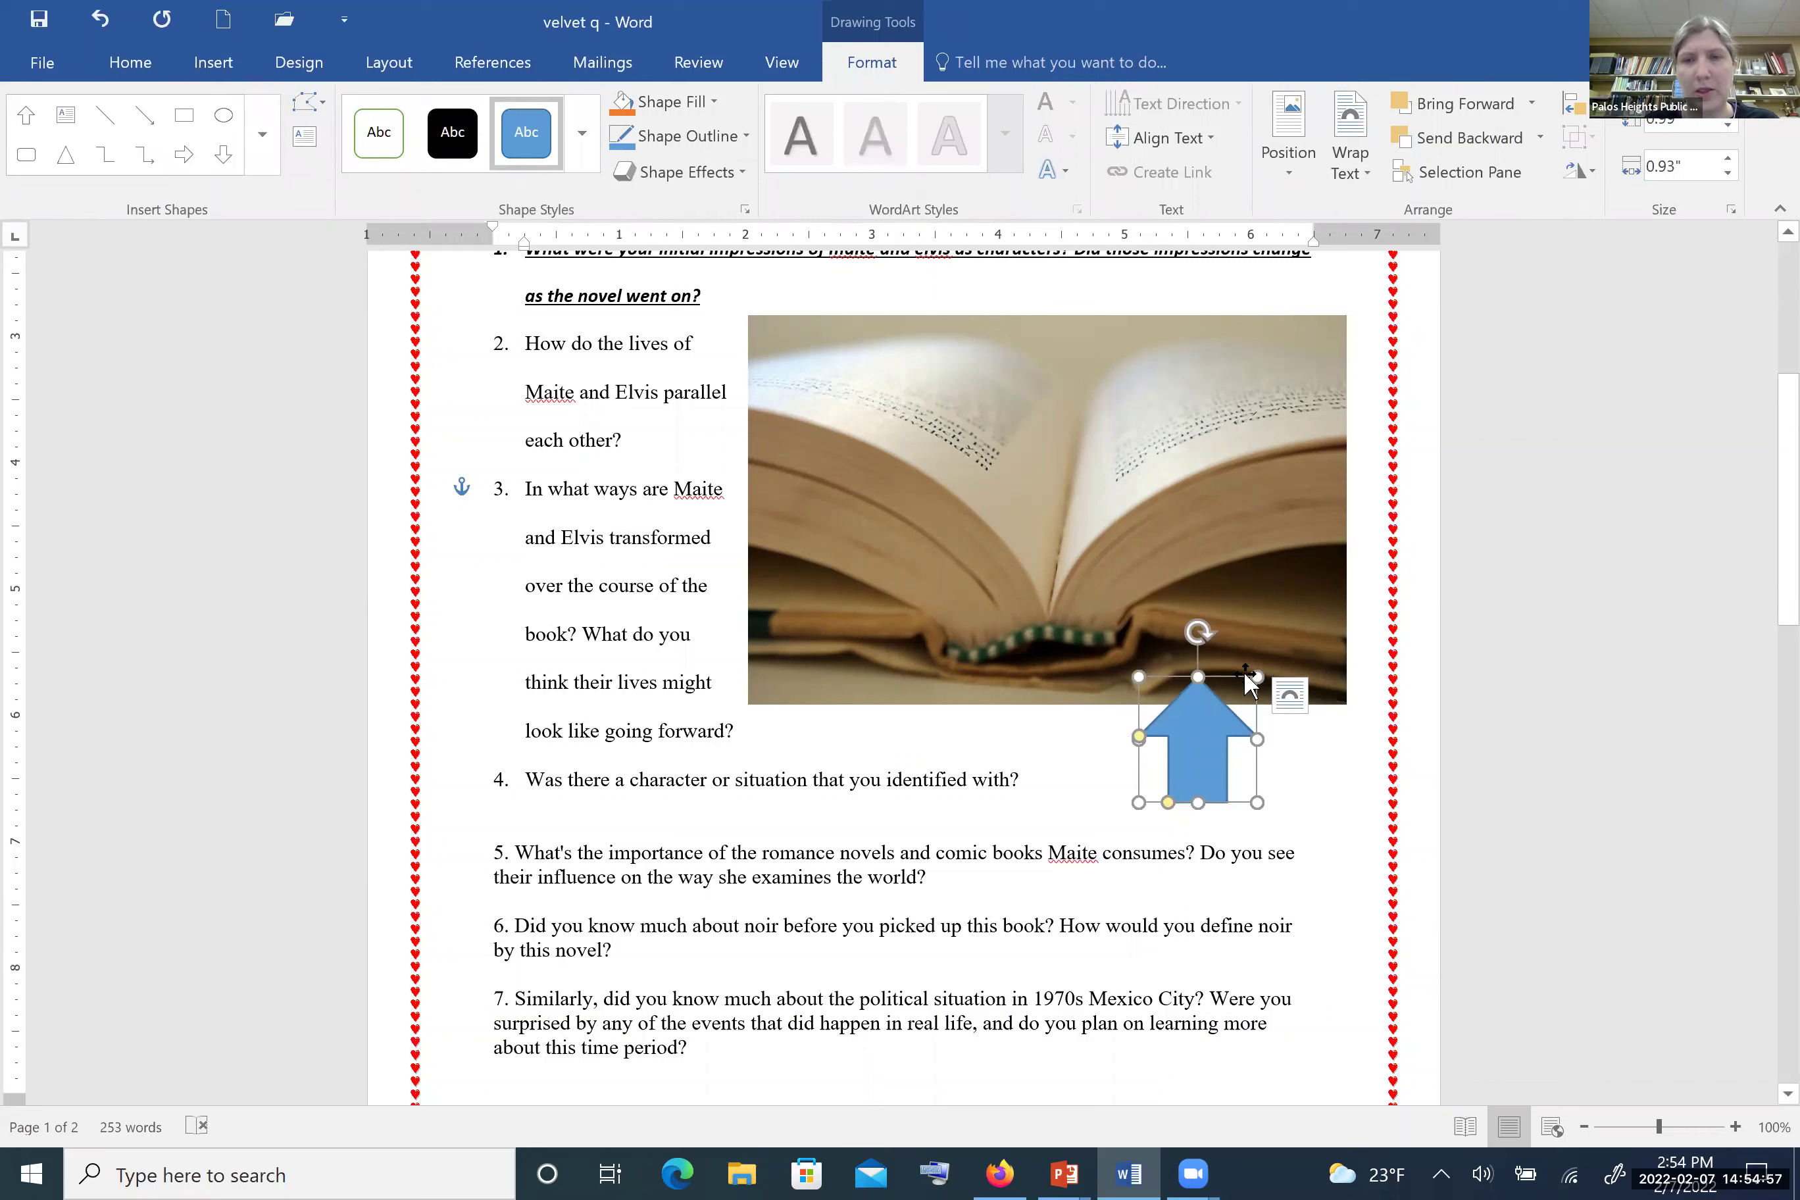
# Step: Narrow the up arrow to about 0.85 inches wide and review its text-wrapping options, keeping it selected
pyautogui.moveTo(1250, 675); pyautogui.dragTo(1199, 679)
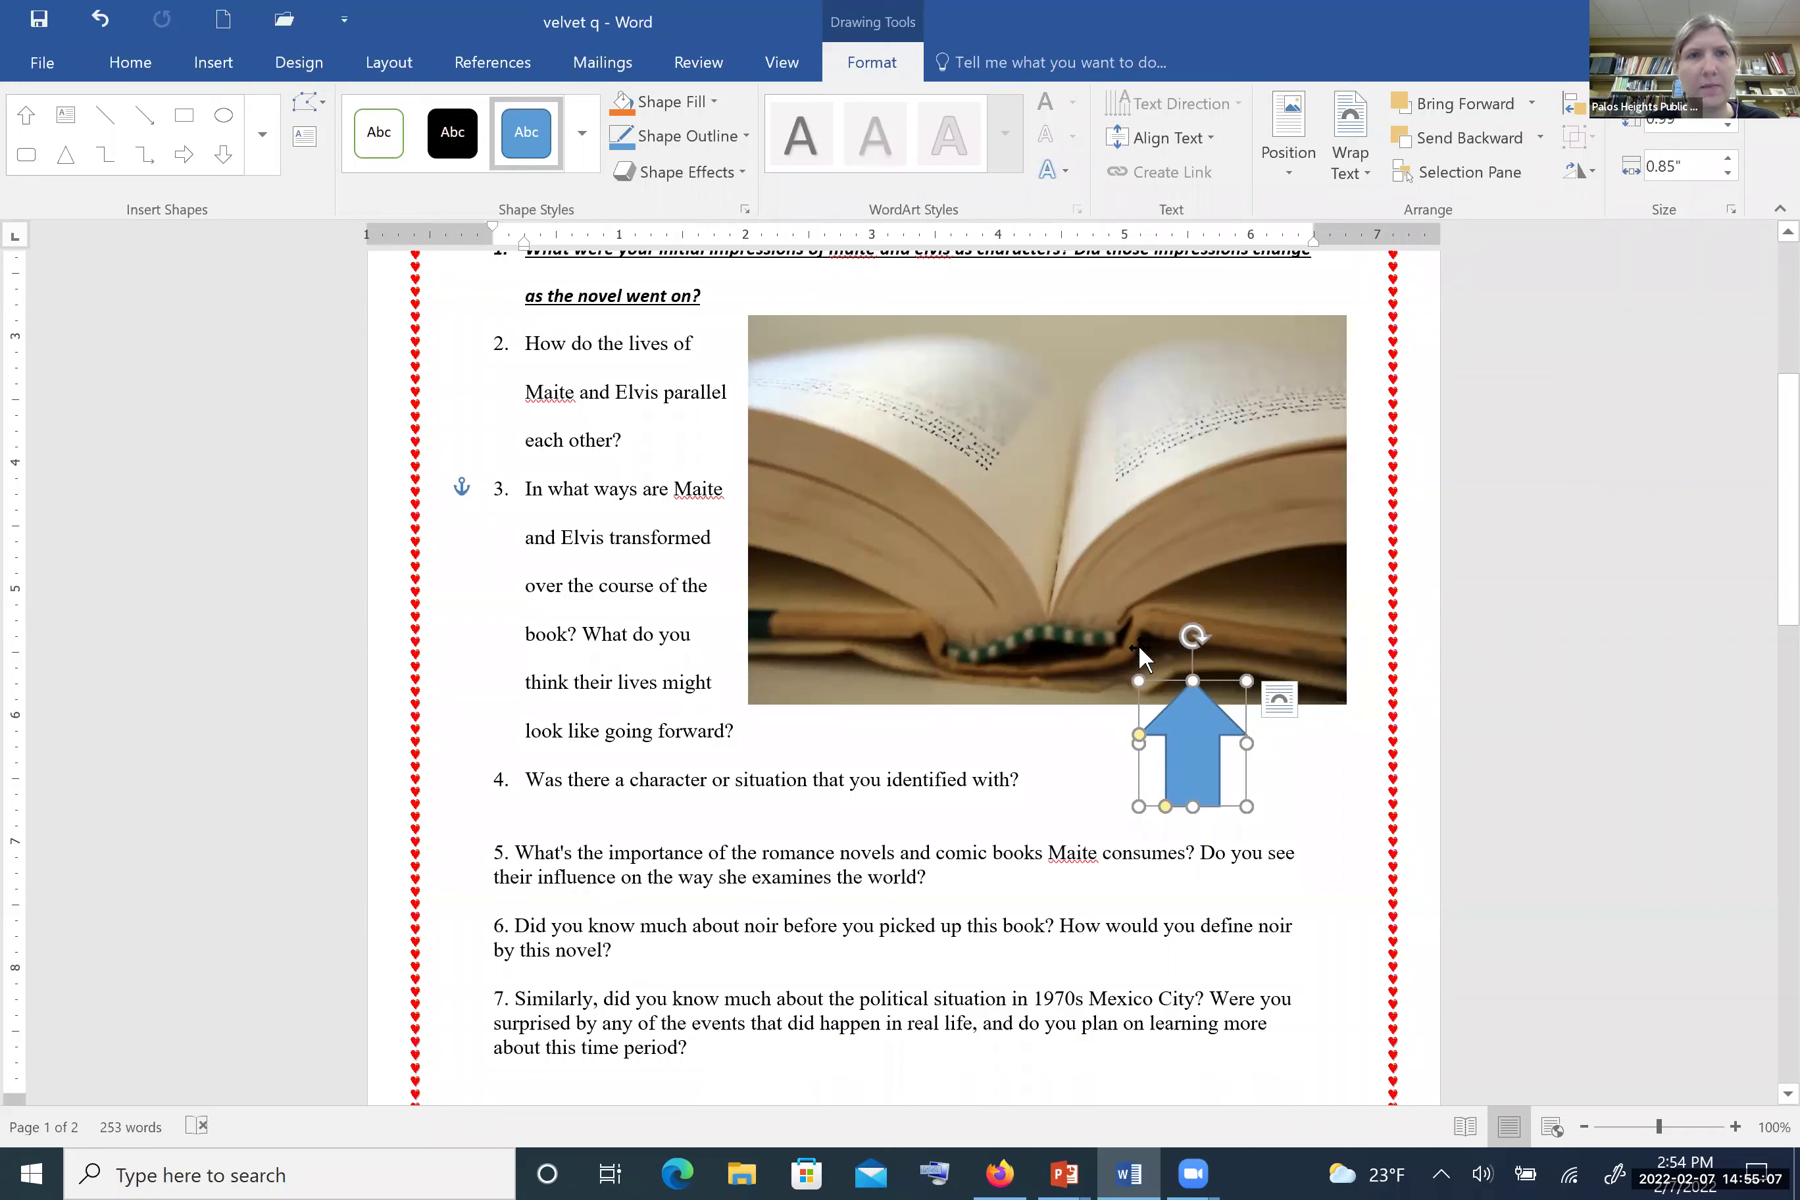
pyautogui.click(1283, 700)
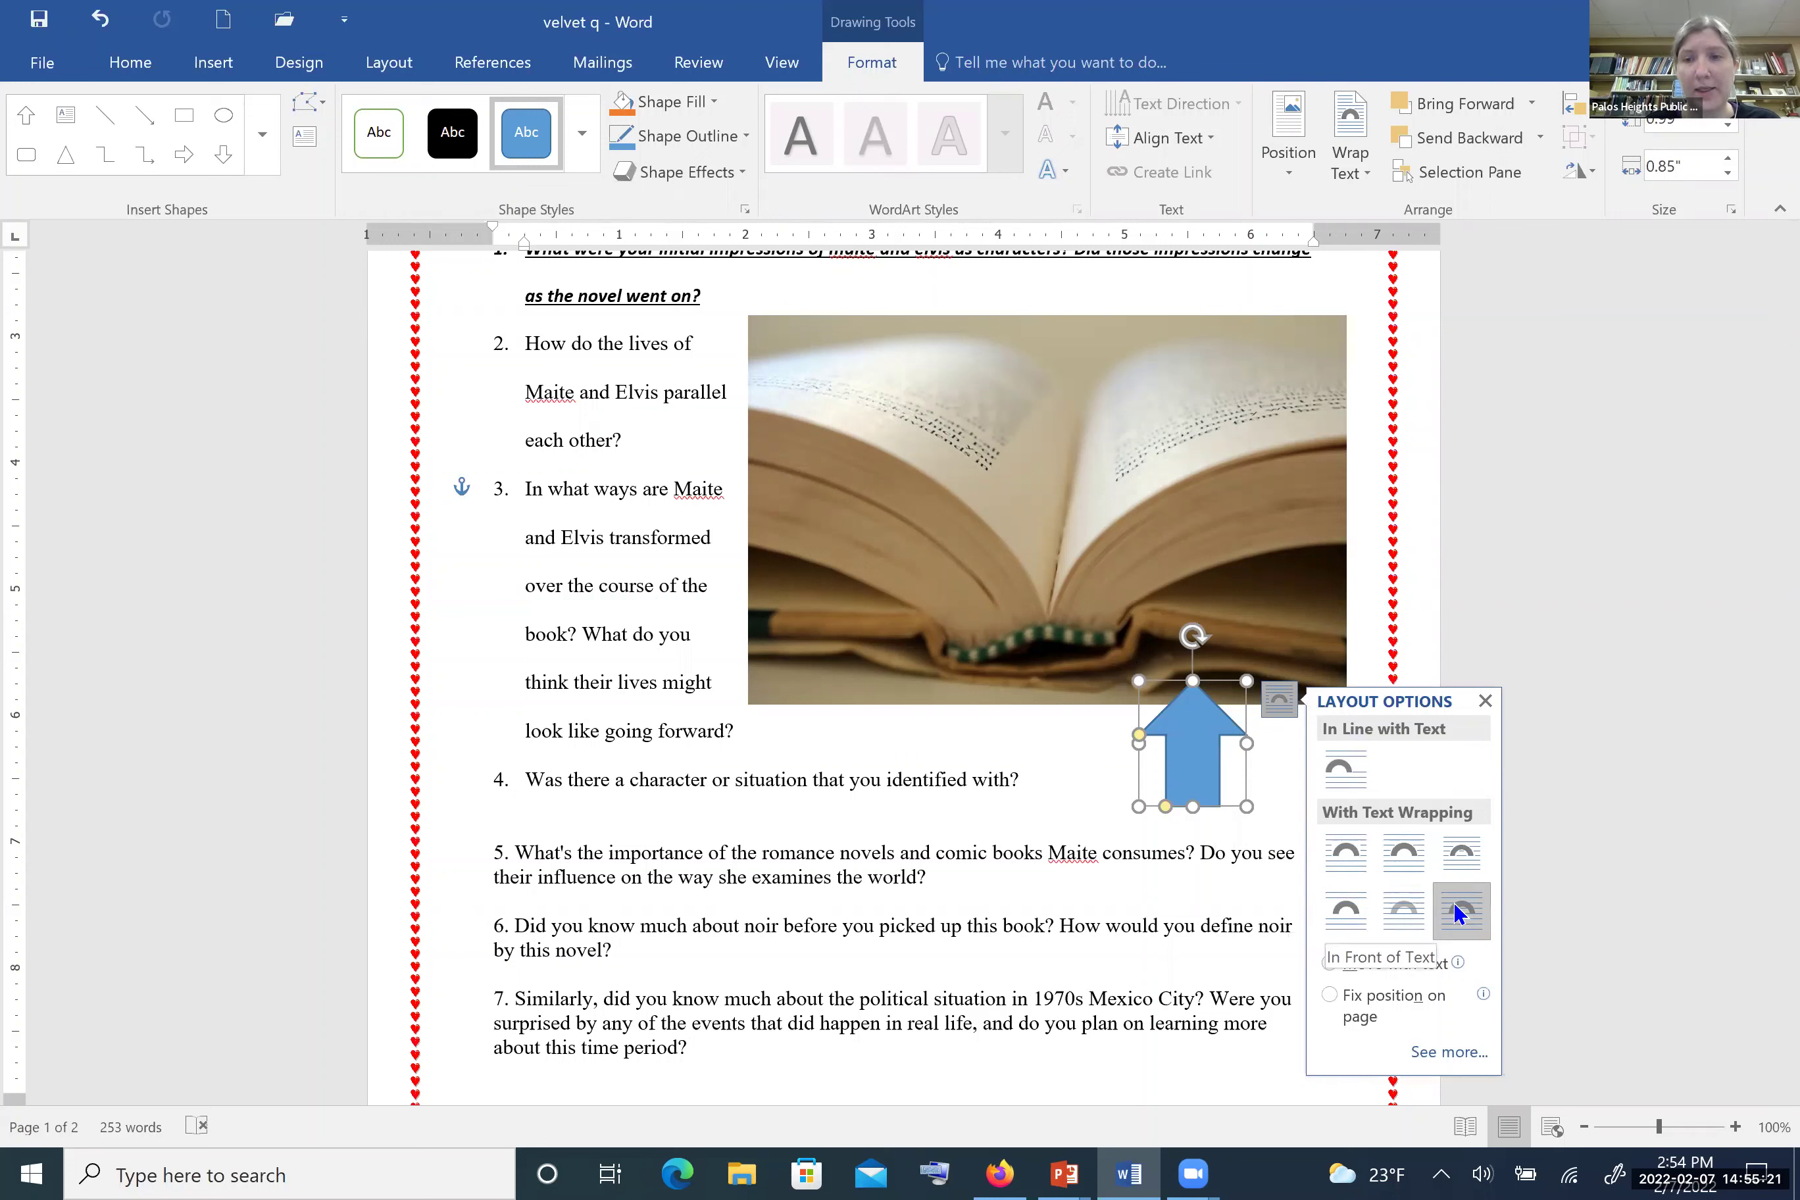
pyautogui.click(1101, 750)
pyautogui.click(1187, 742)
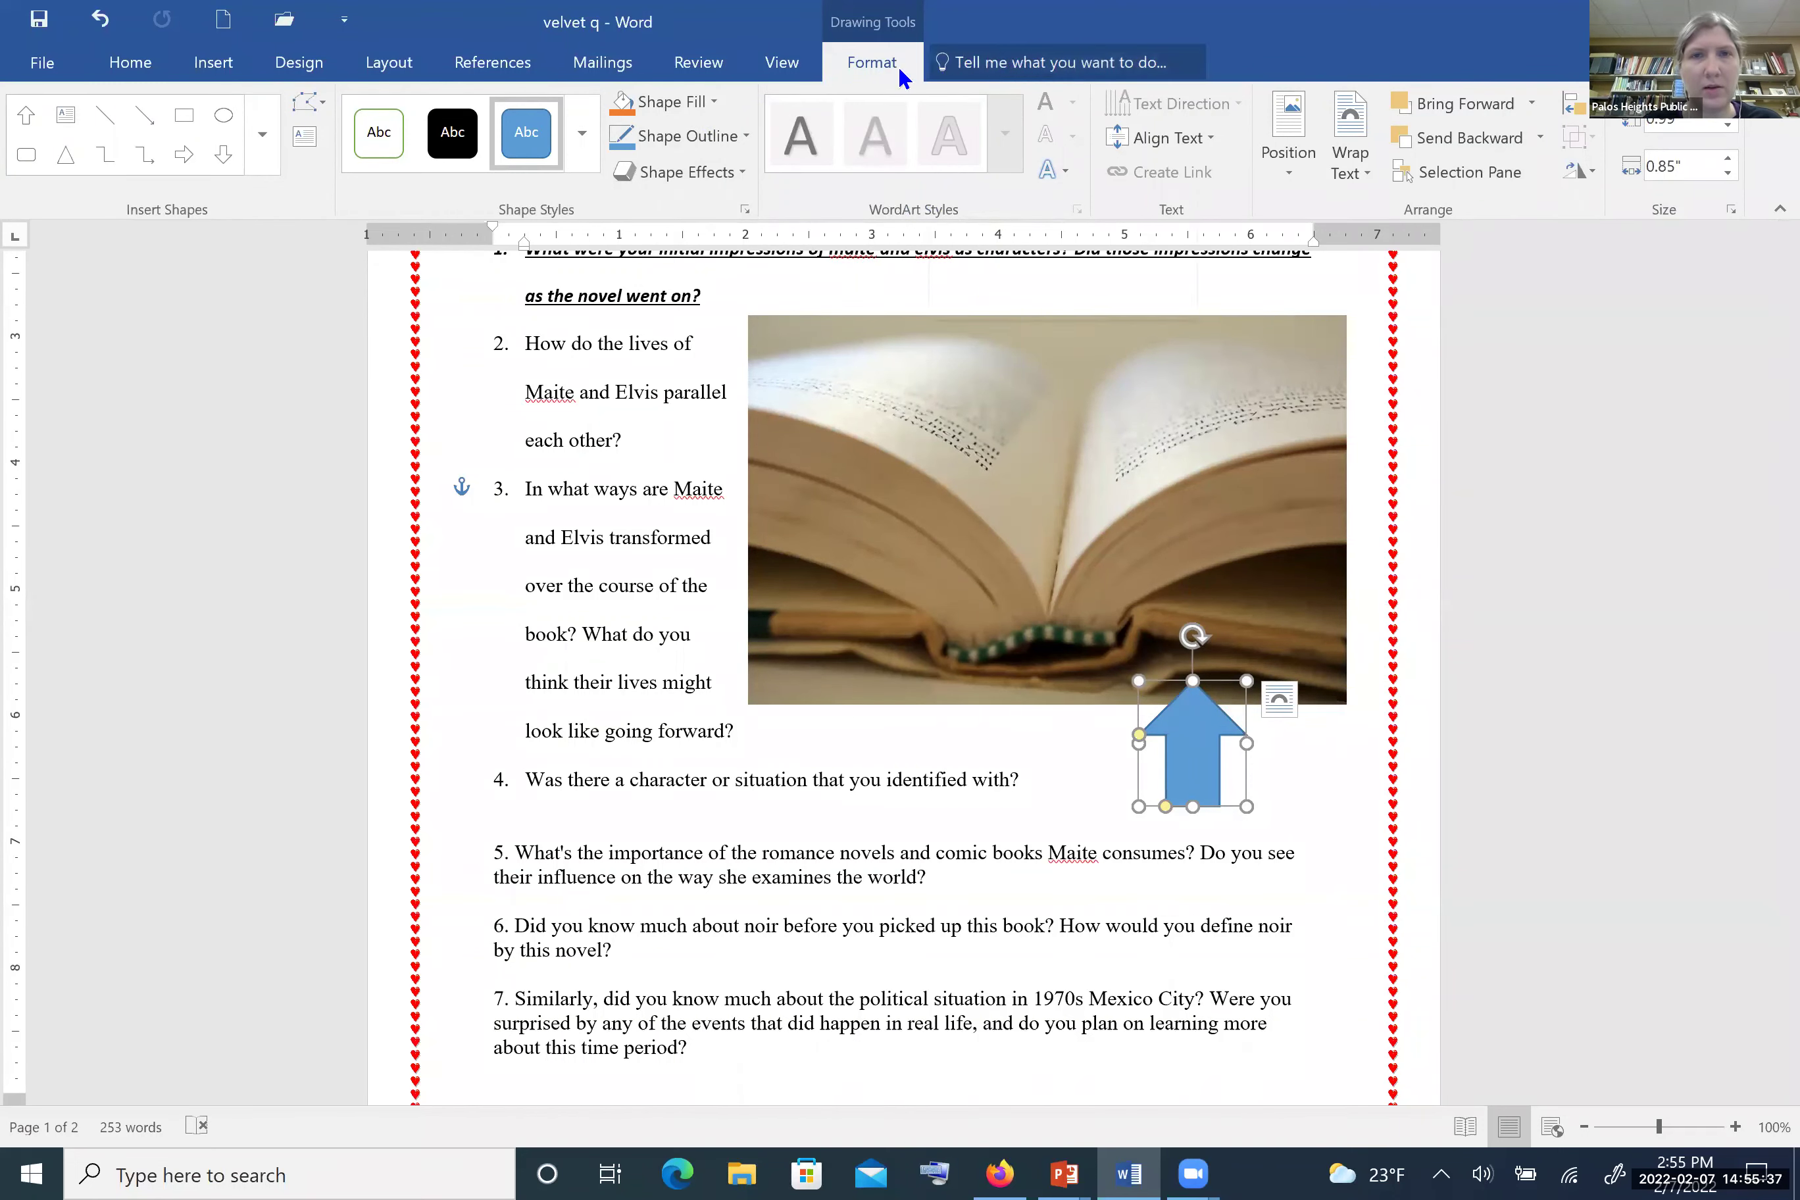
# Step: Fill the up arrow with standard red and give it a black outline
pyautogui.click(702, 102)
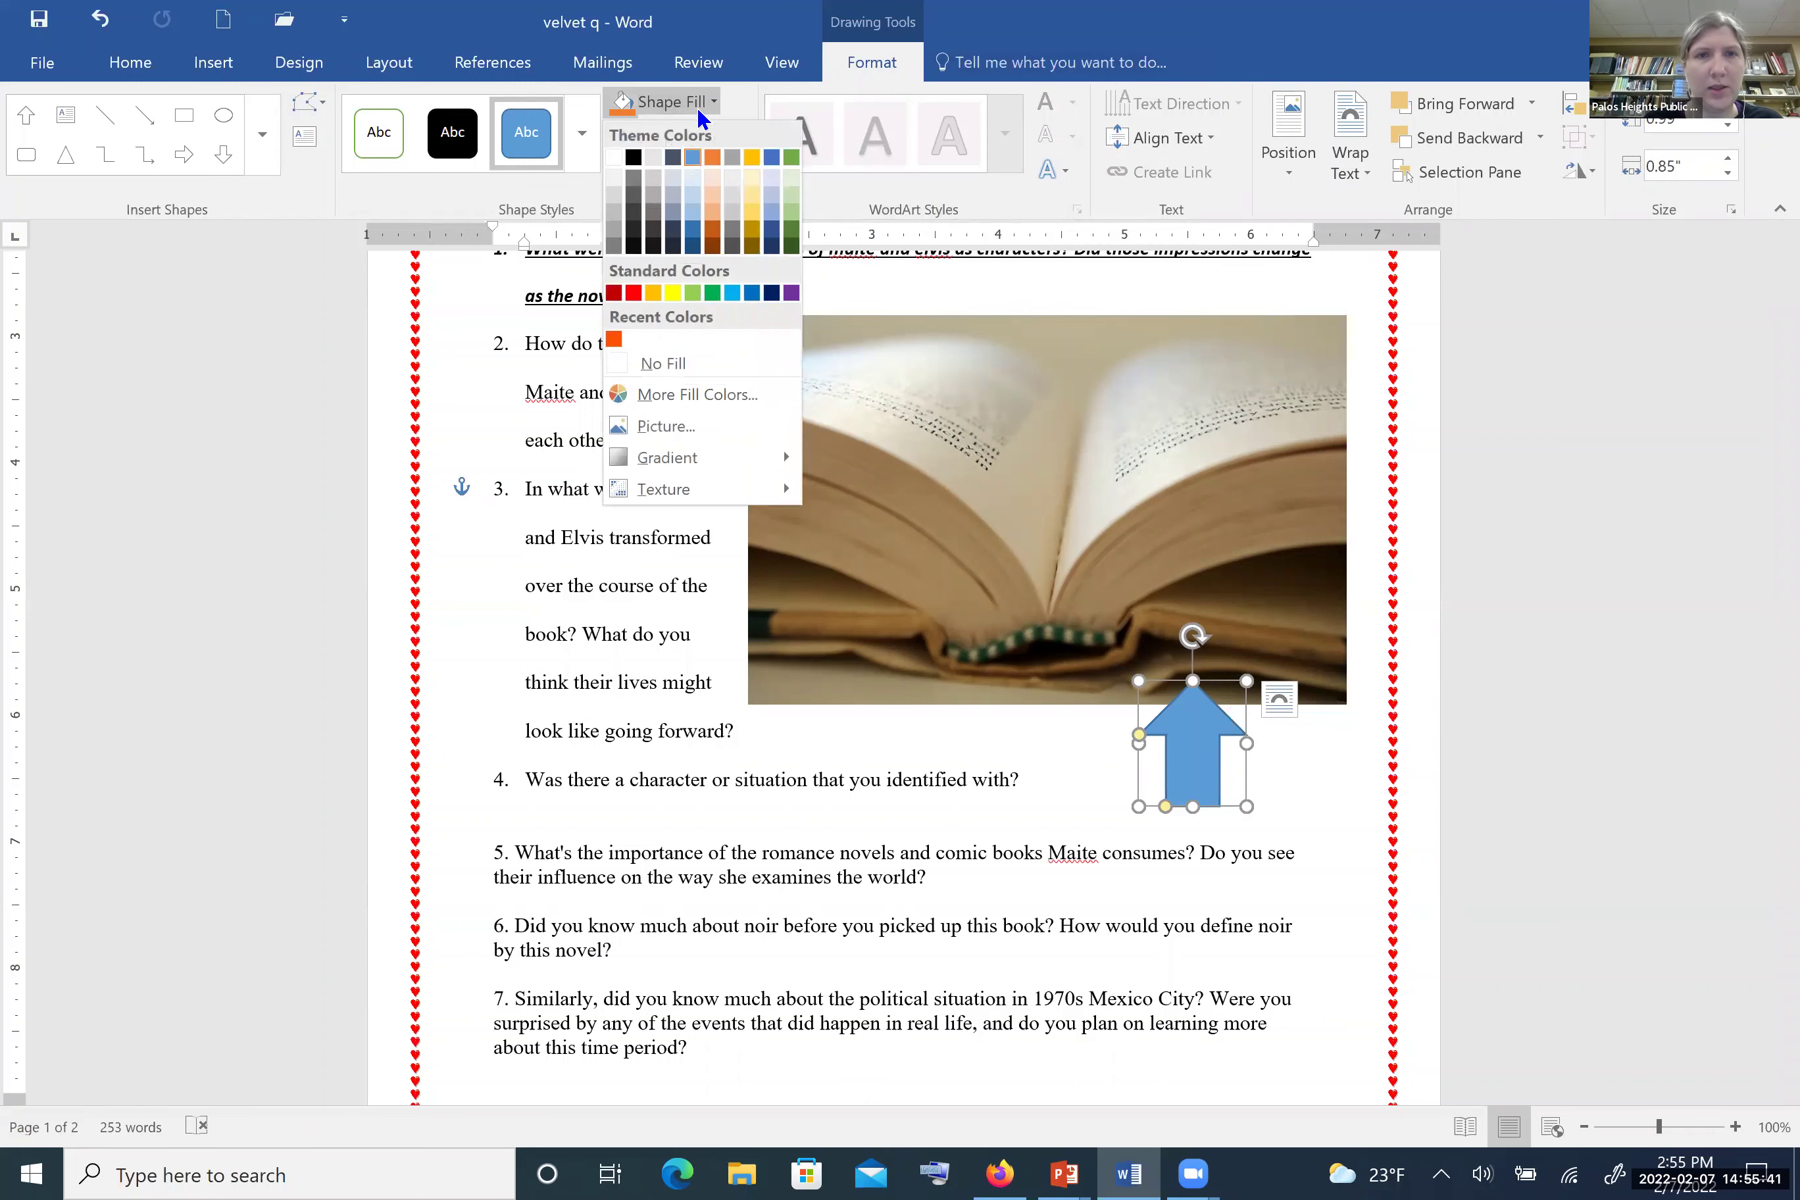
pyautogui.click(634, 293)
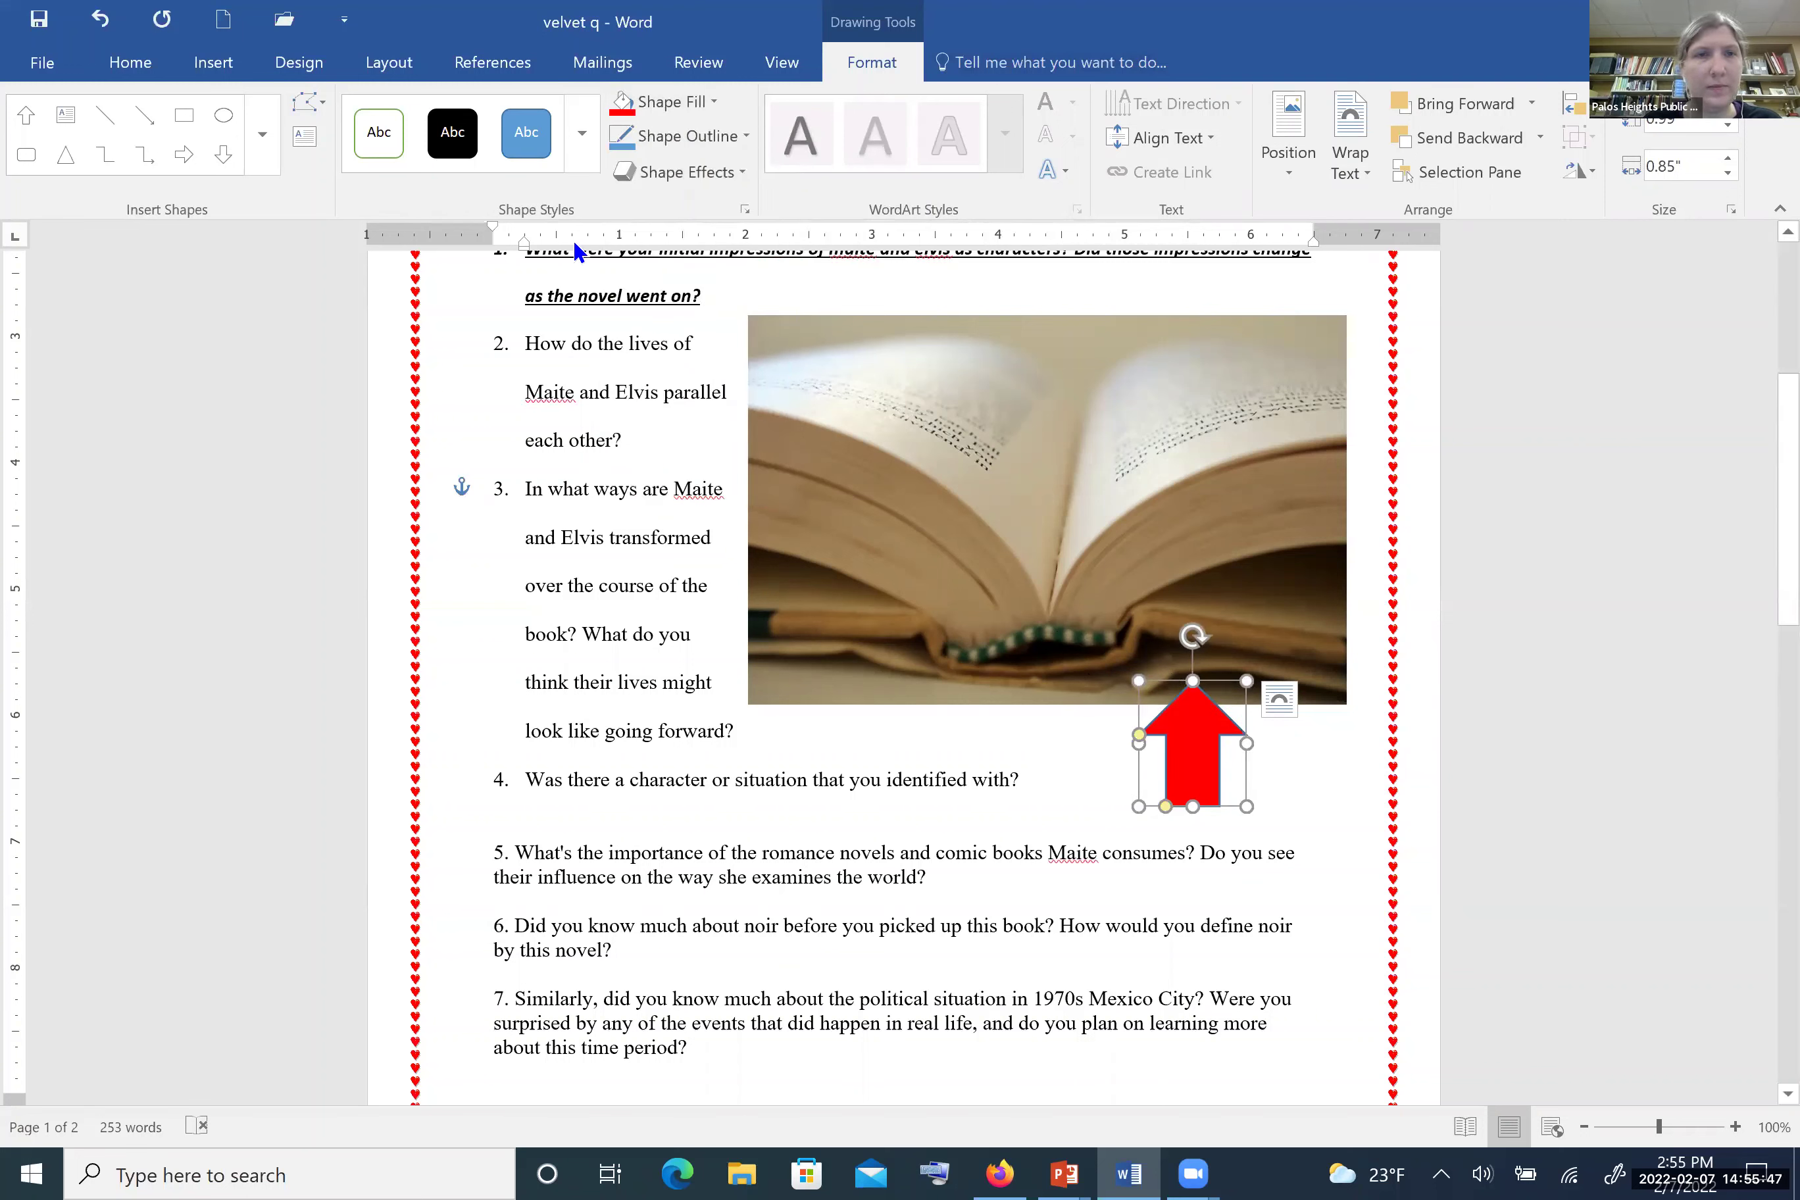
pyautogui.click(744, 136)
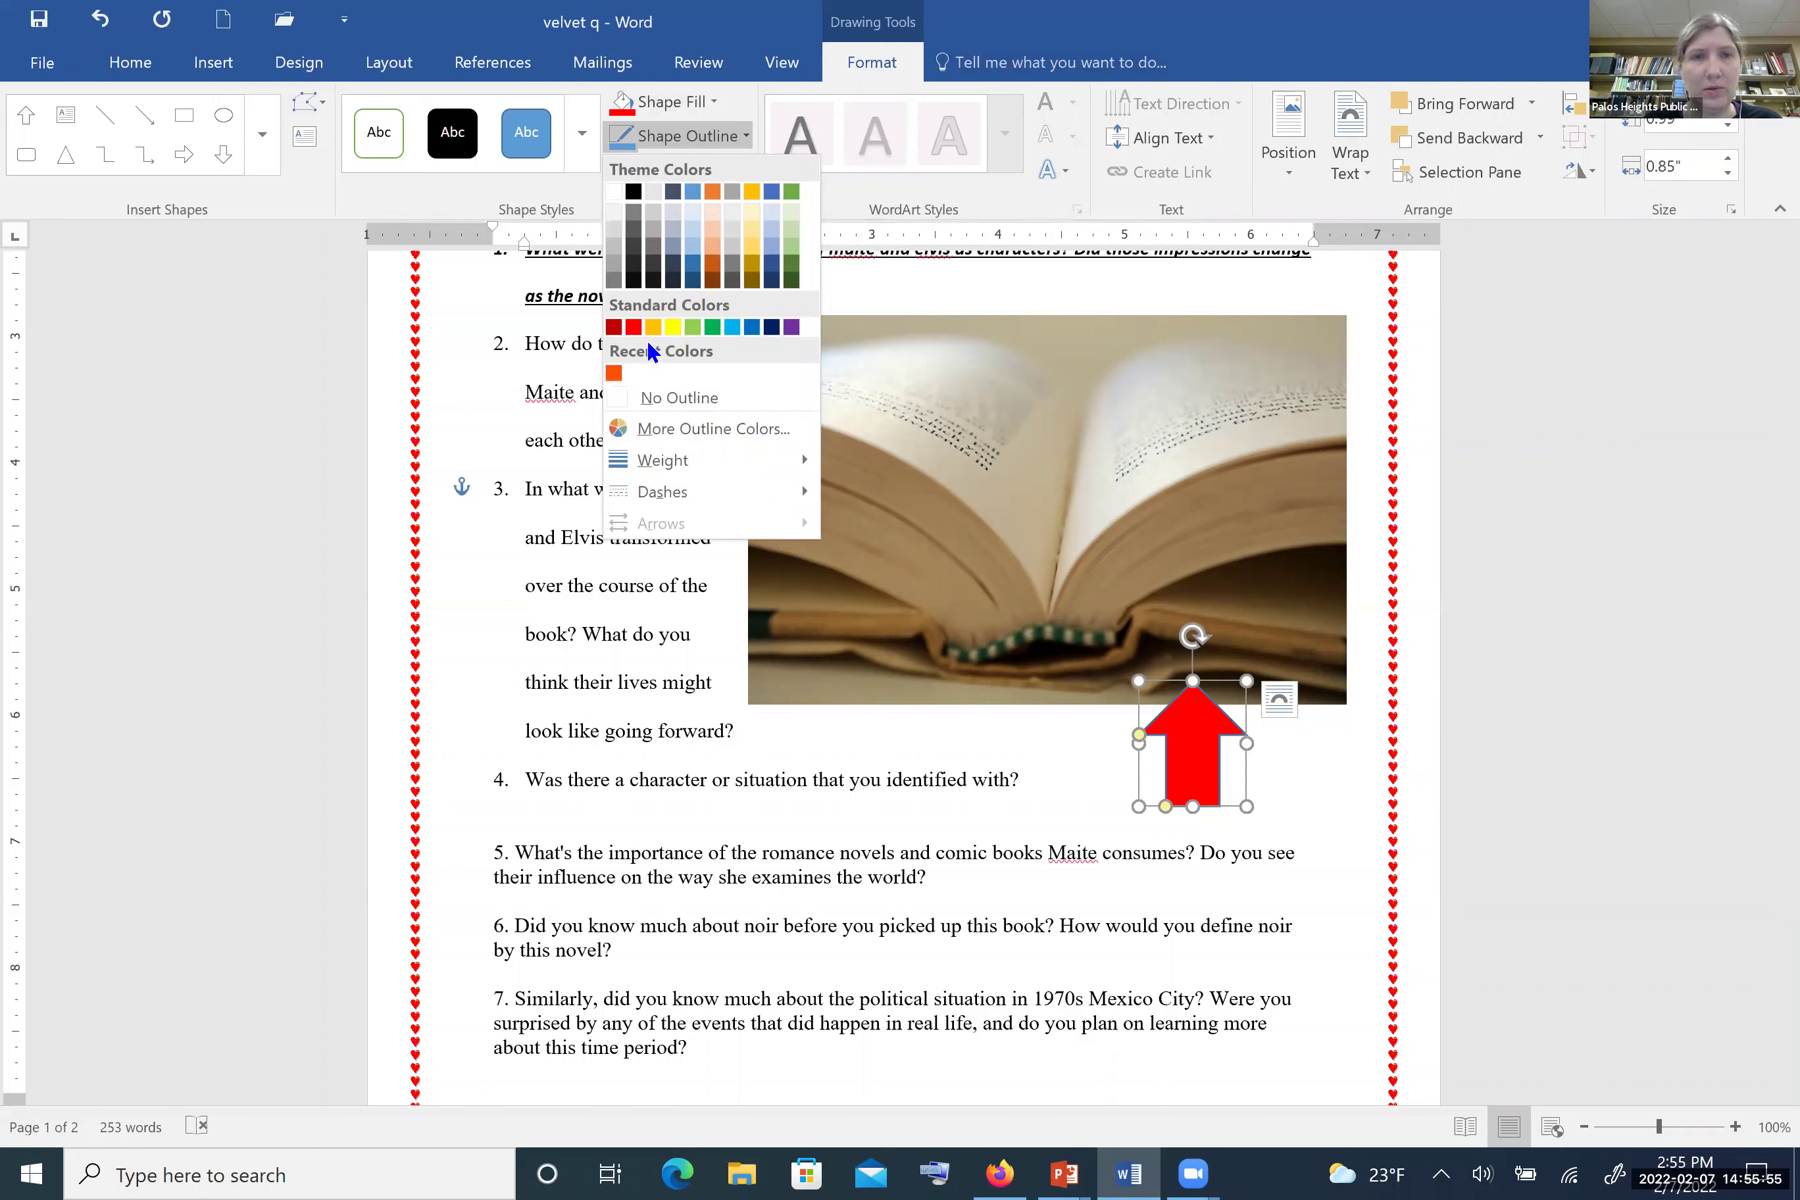
pyautogui.click(640, 275)
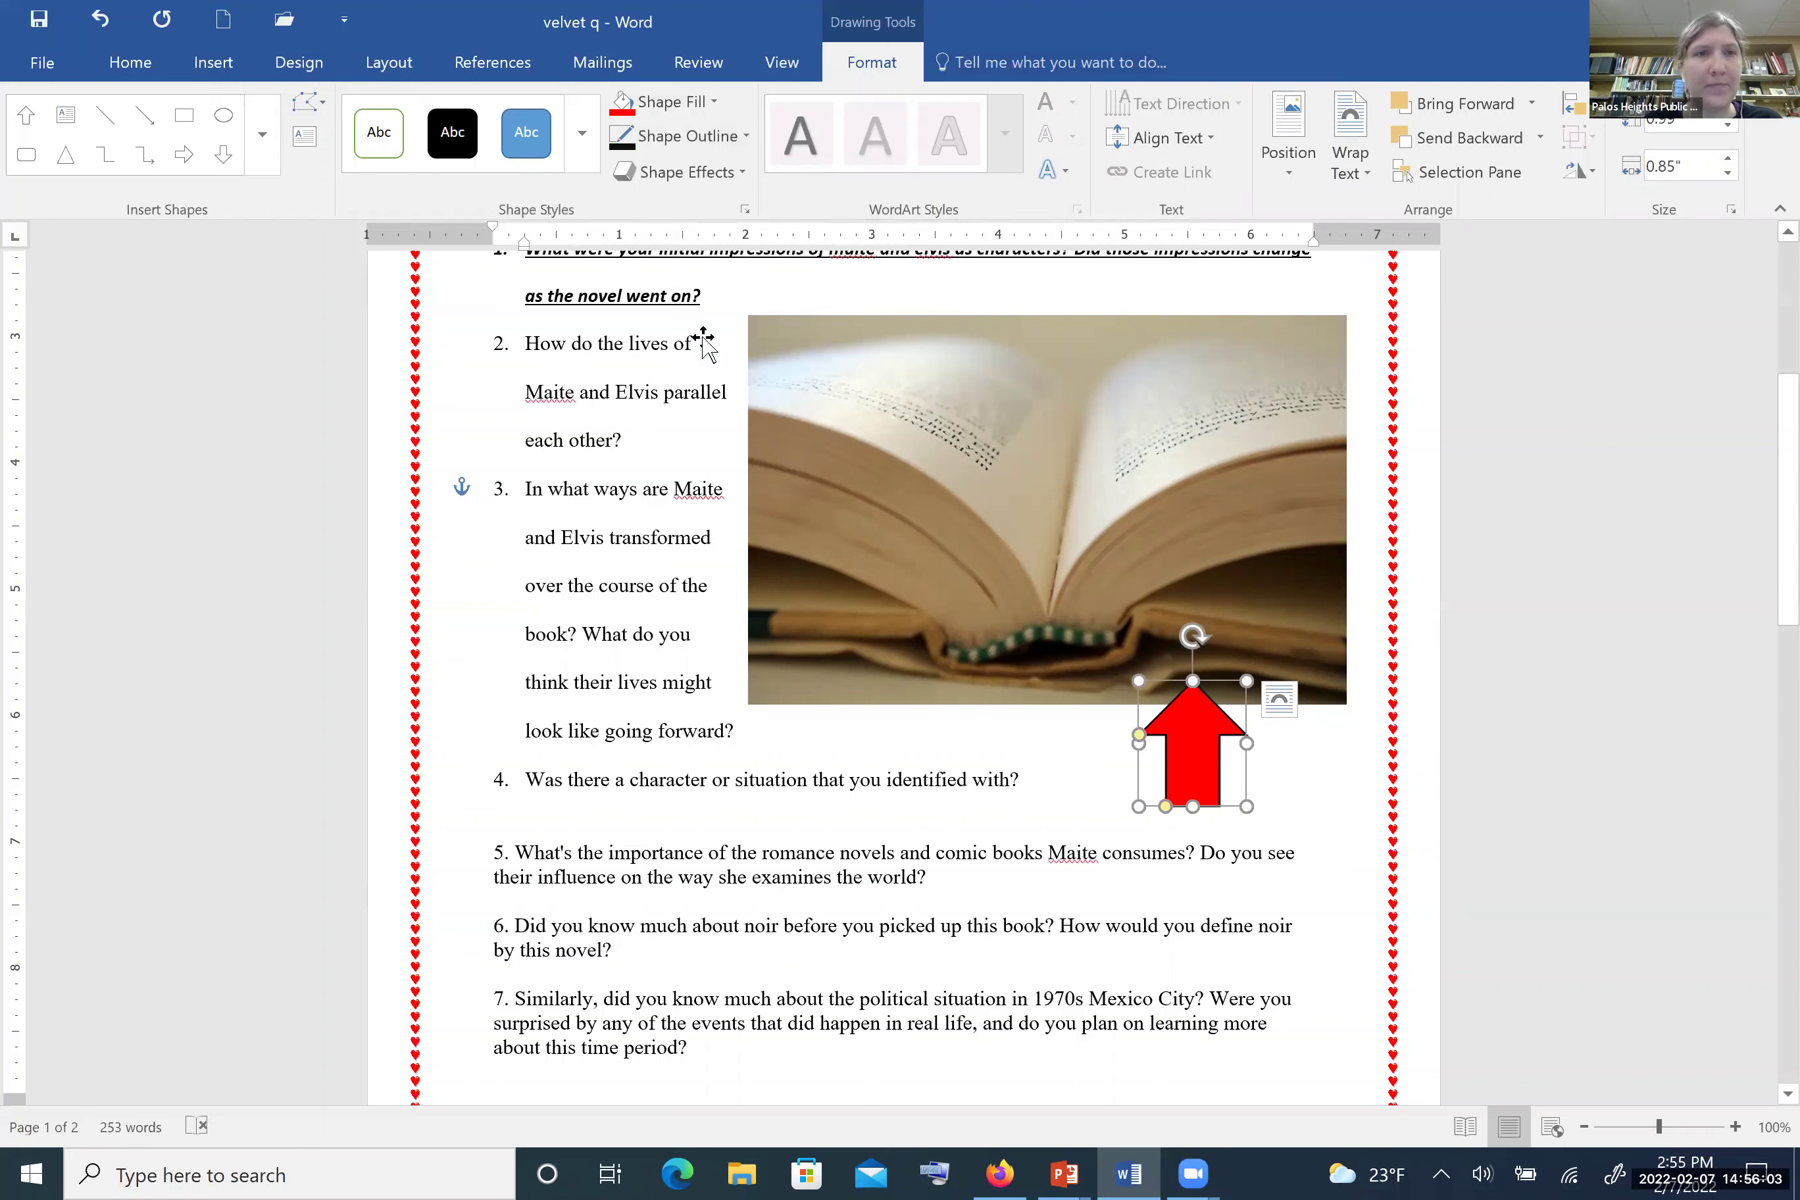
# Step: Review the shape effects available for the red up arrow, including the bevel and glow variations, and deselect the arrow
pyautogui.click(708, 175)
pyautogui.moveTo(683, 227)
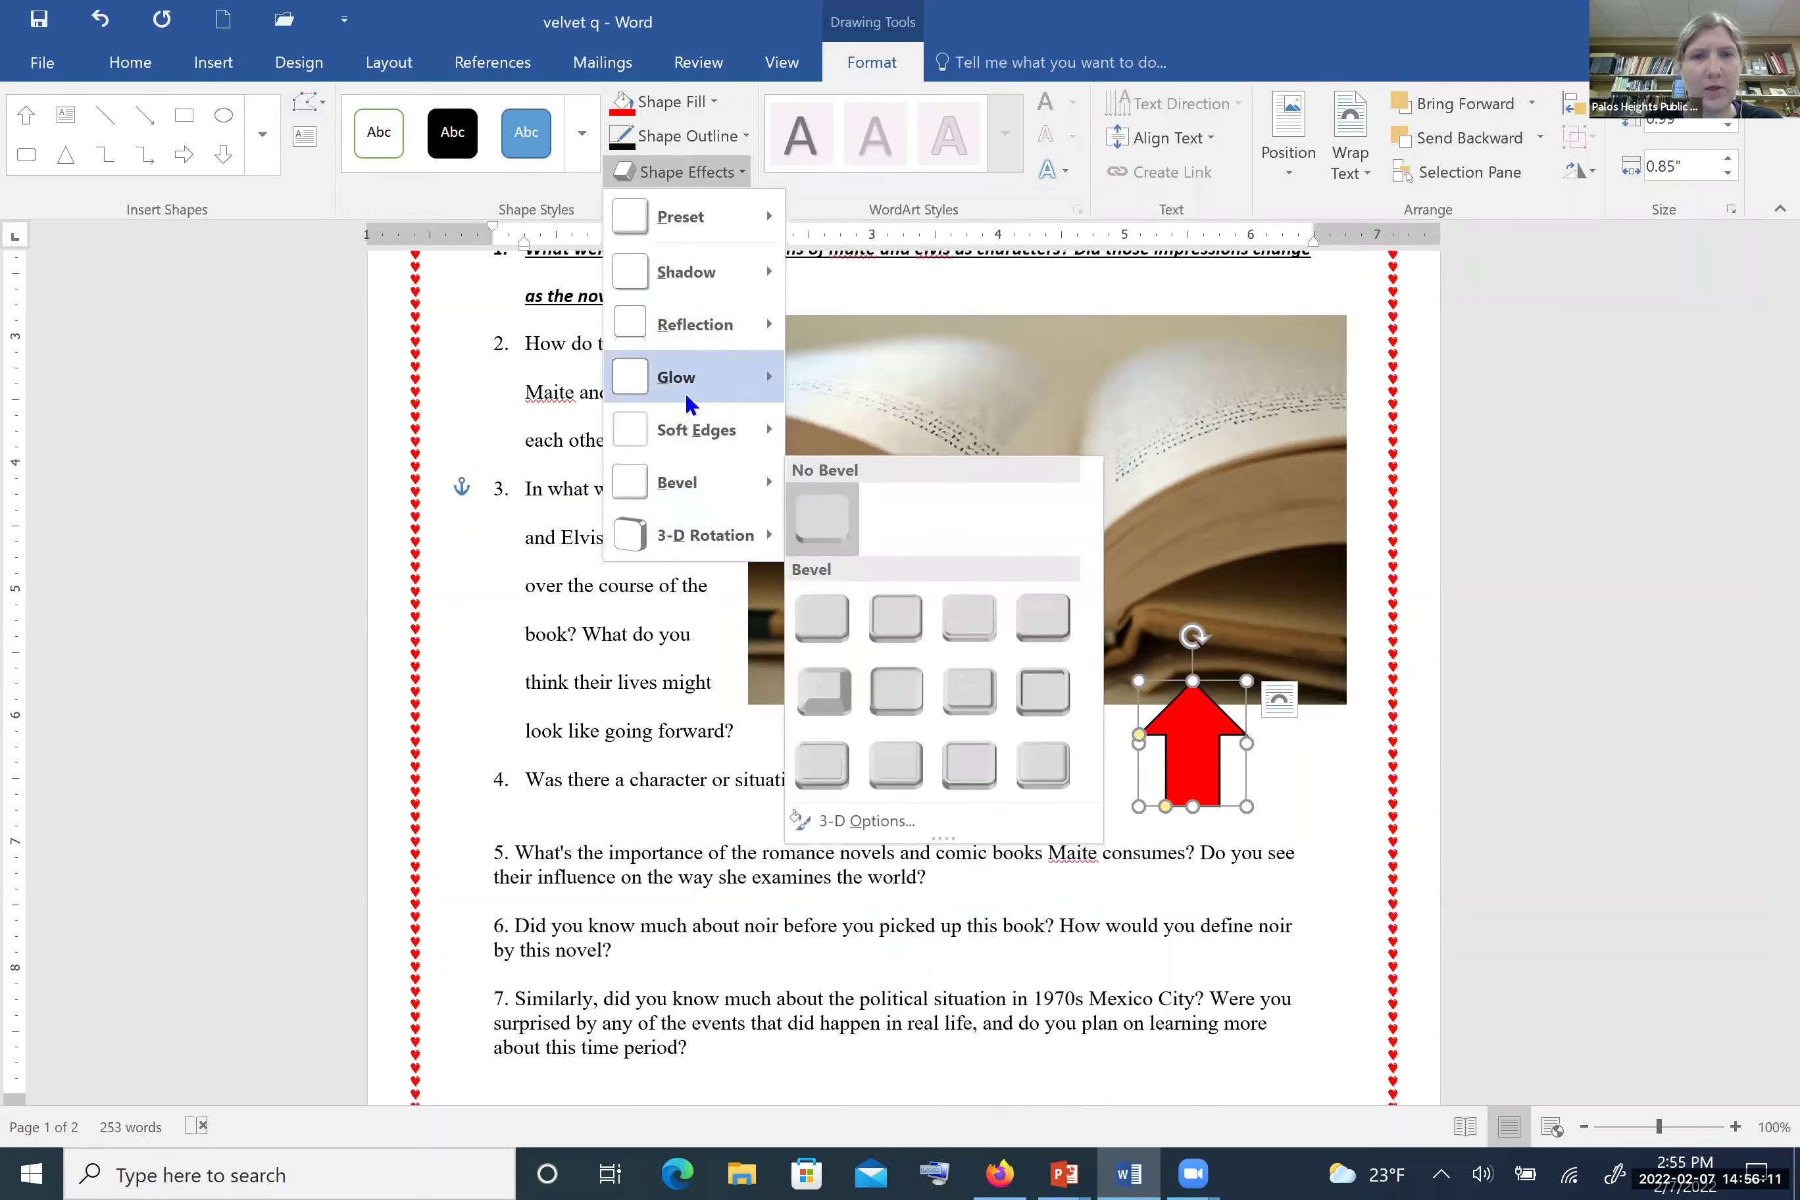
pyautogui.moveTo(686, 388)
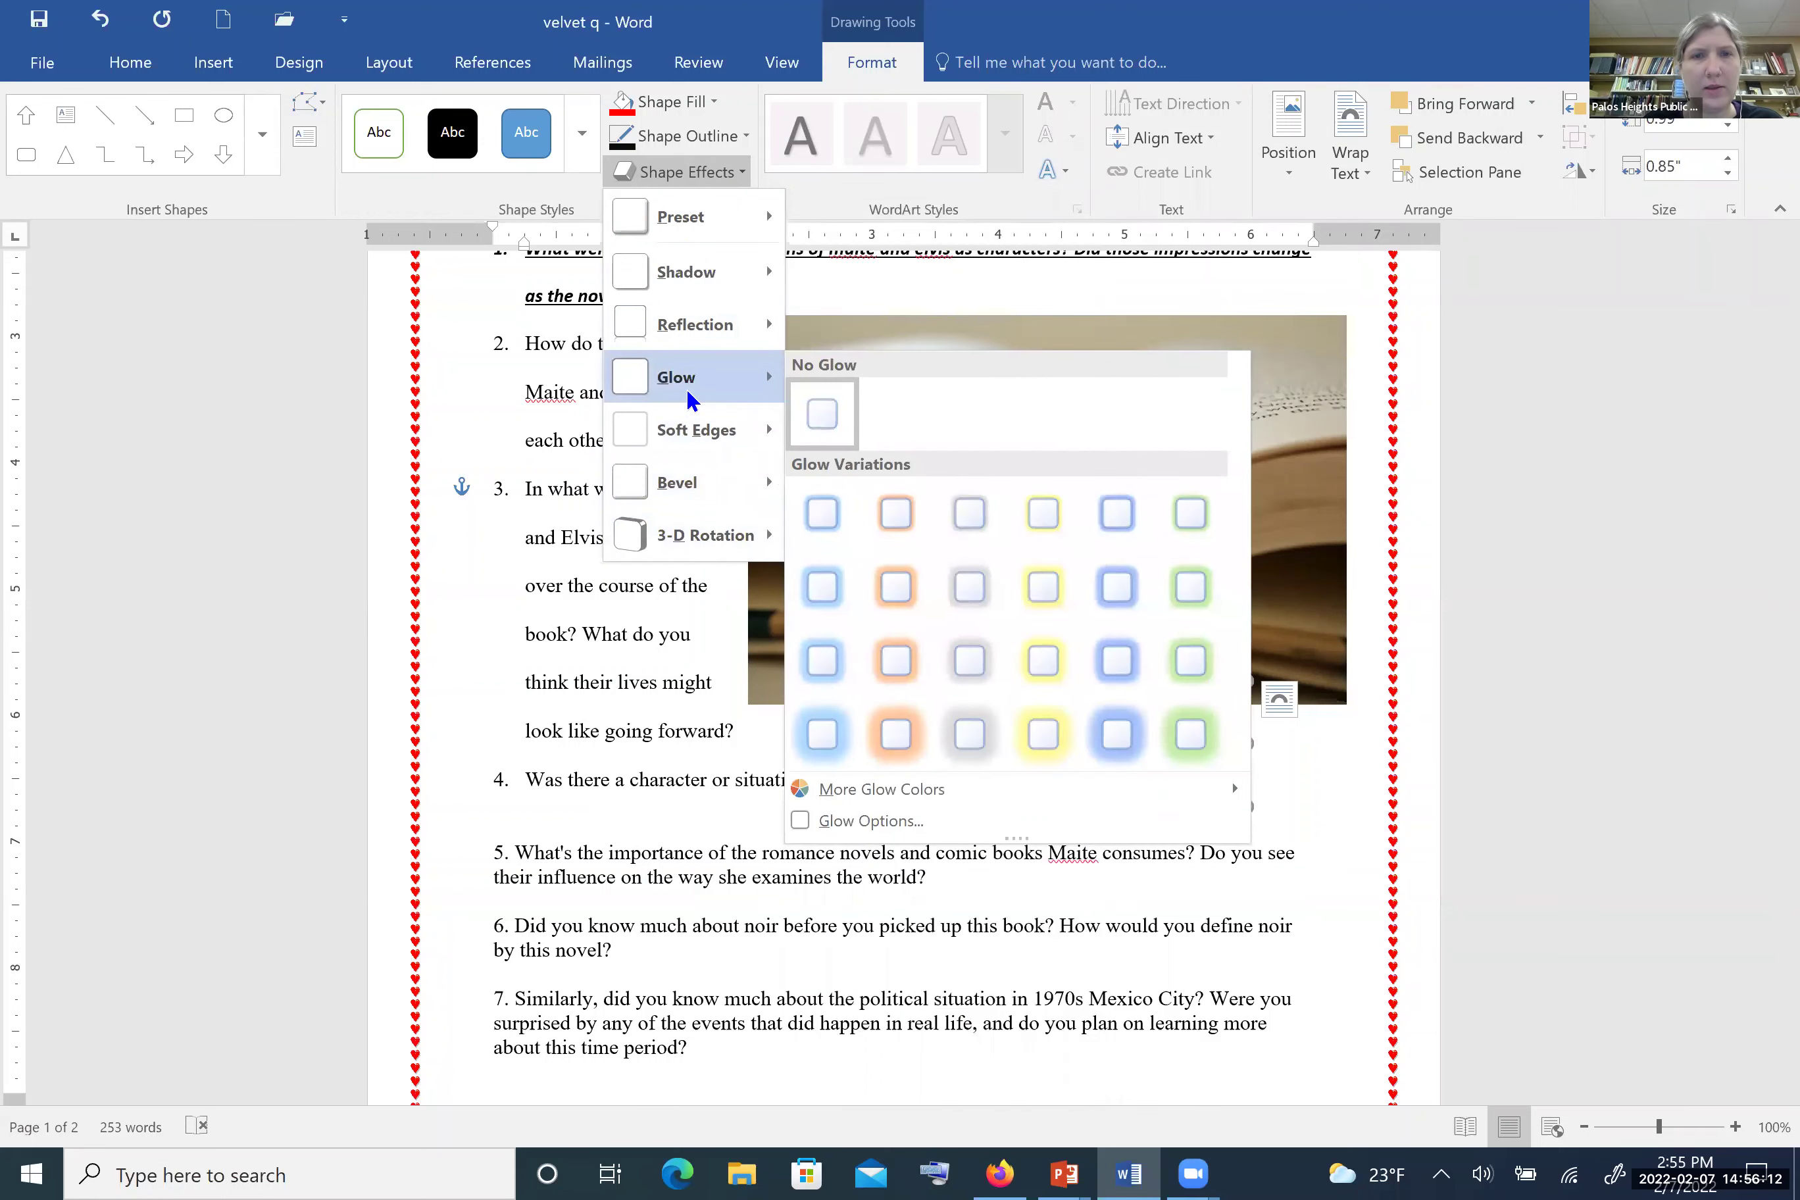
pyautogui.click(1317, 810)
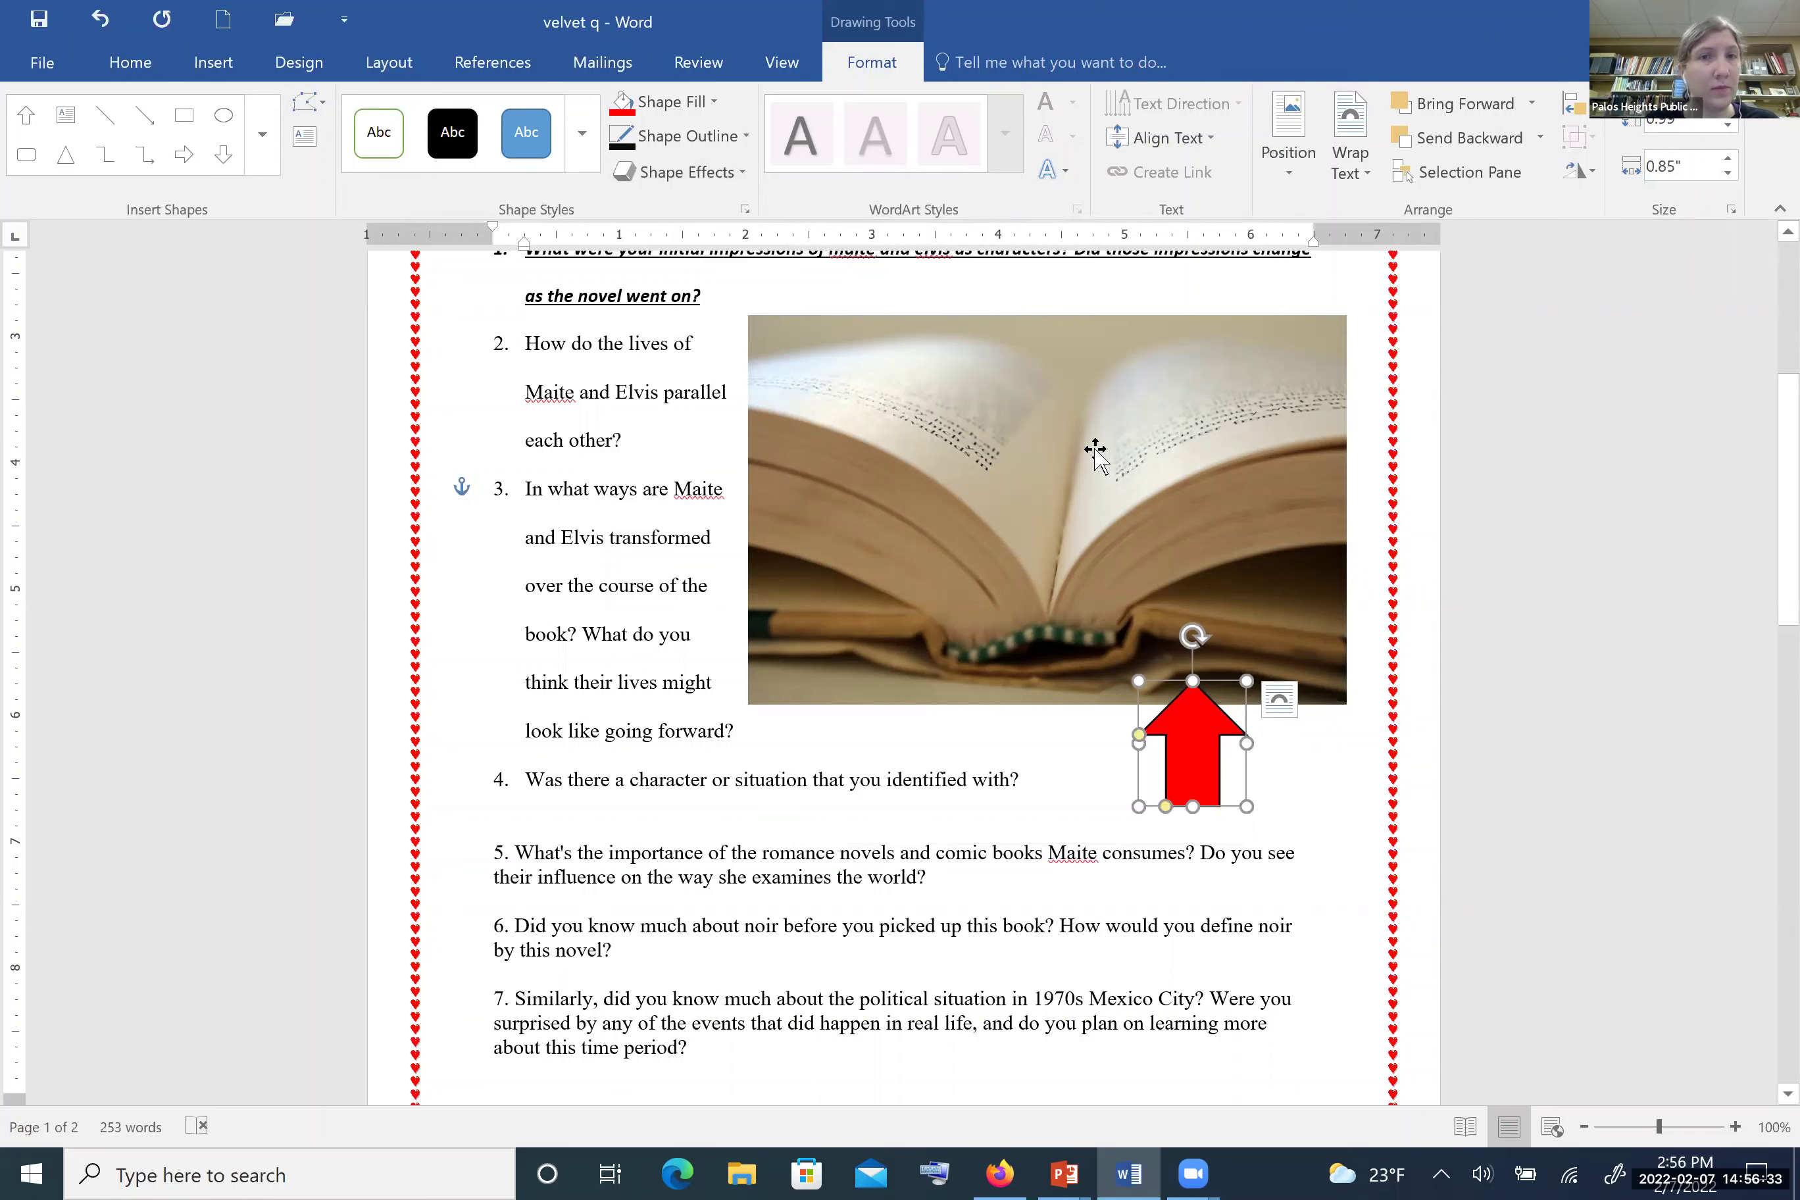
pyautogui.click(1330, 787)
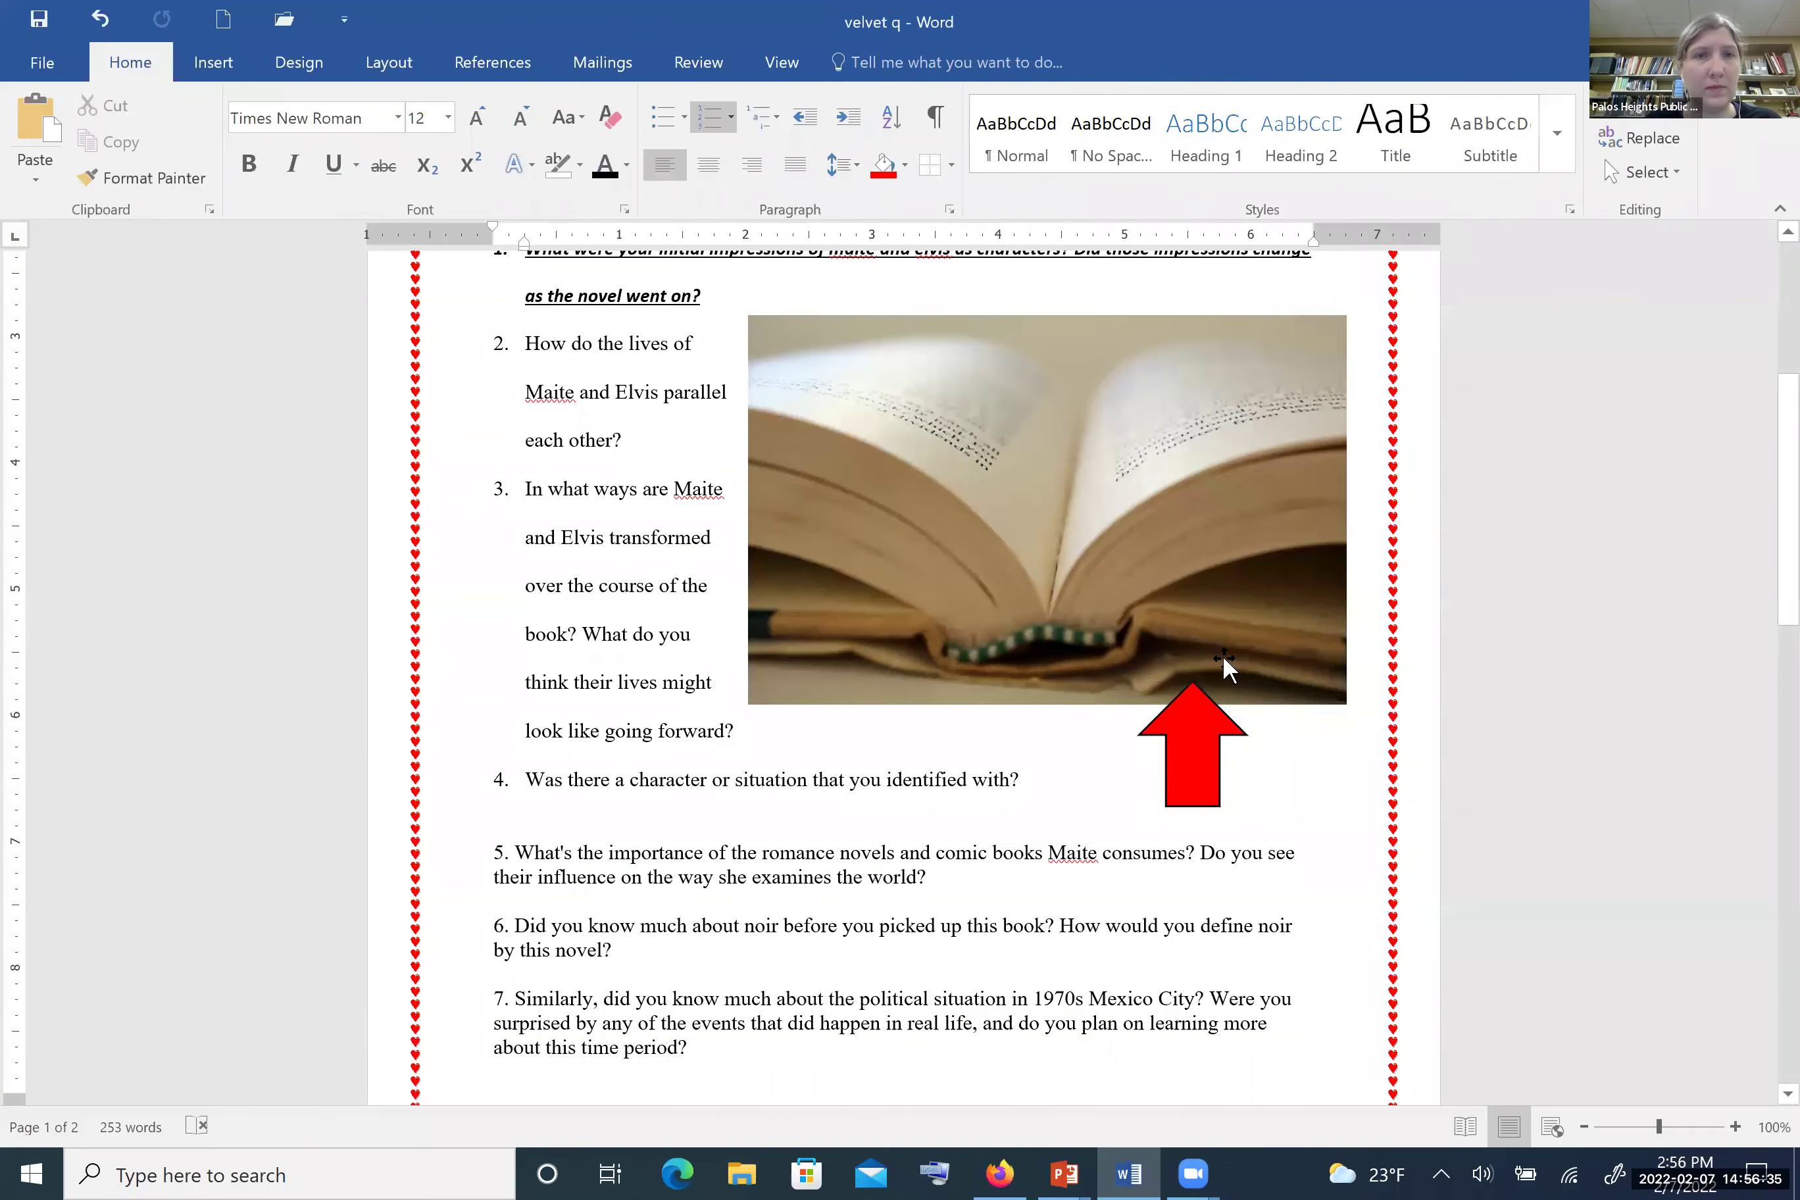
# Step: Look over the discussion questions for flagged words and start a spelling and grammar check of the document
pyautogui.click(226, 63)
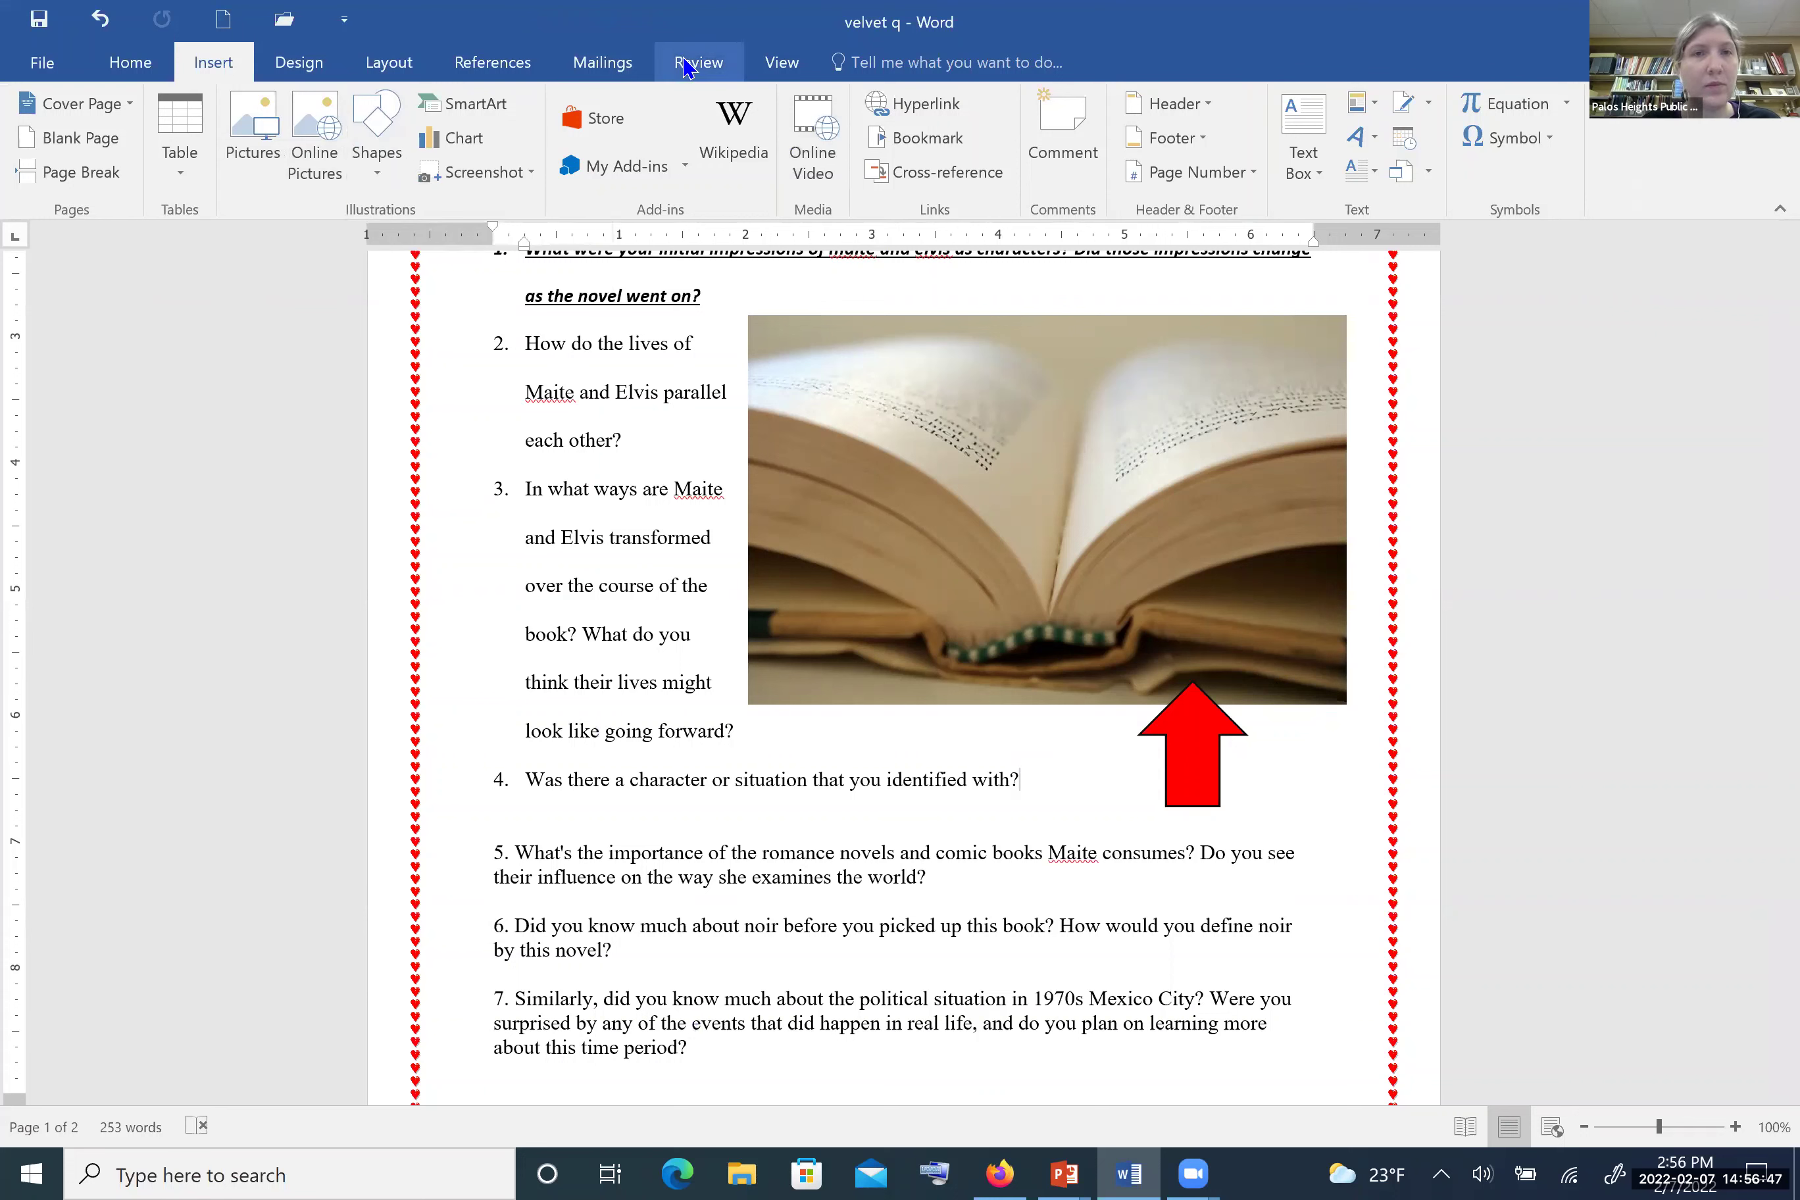
pyautogui.click(716, 69)
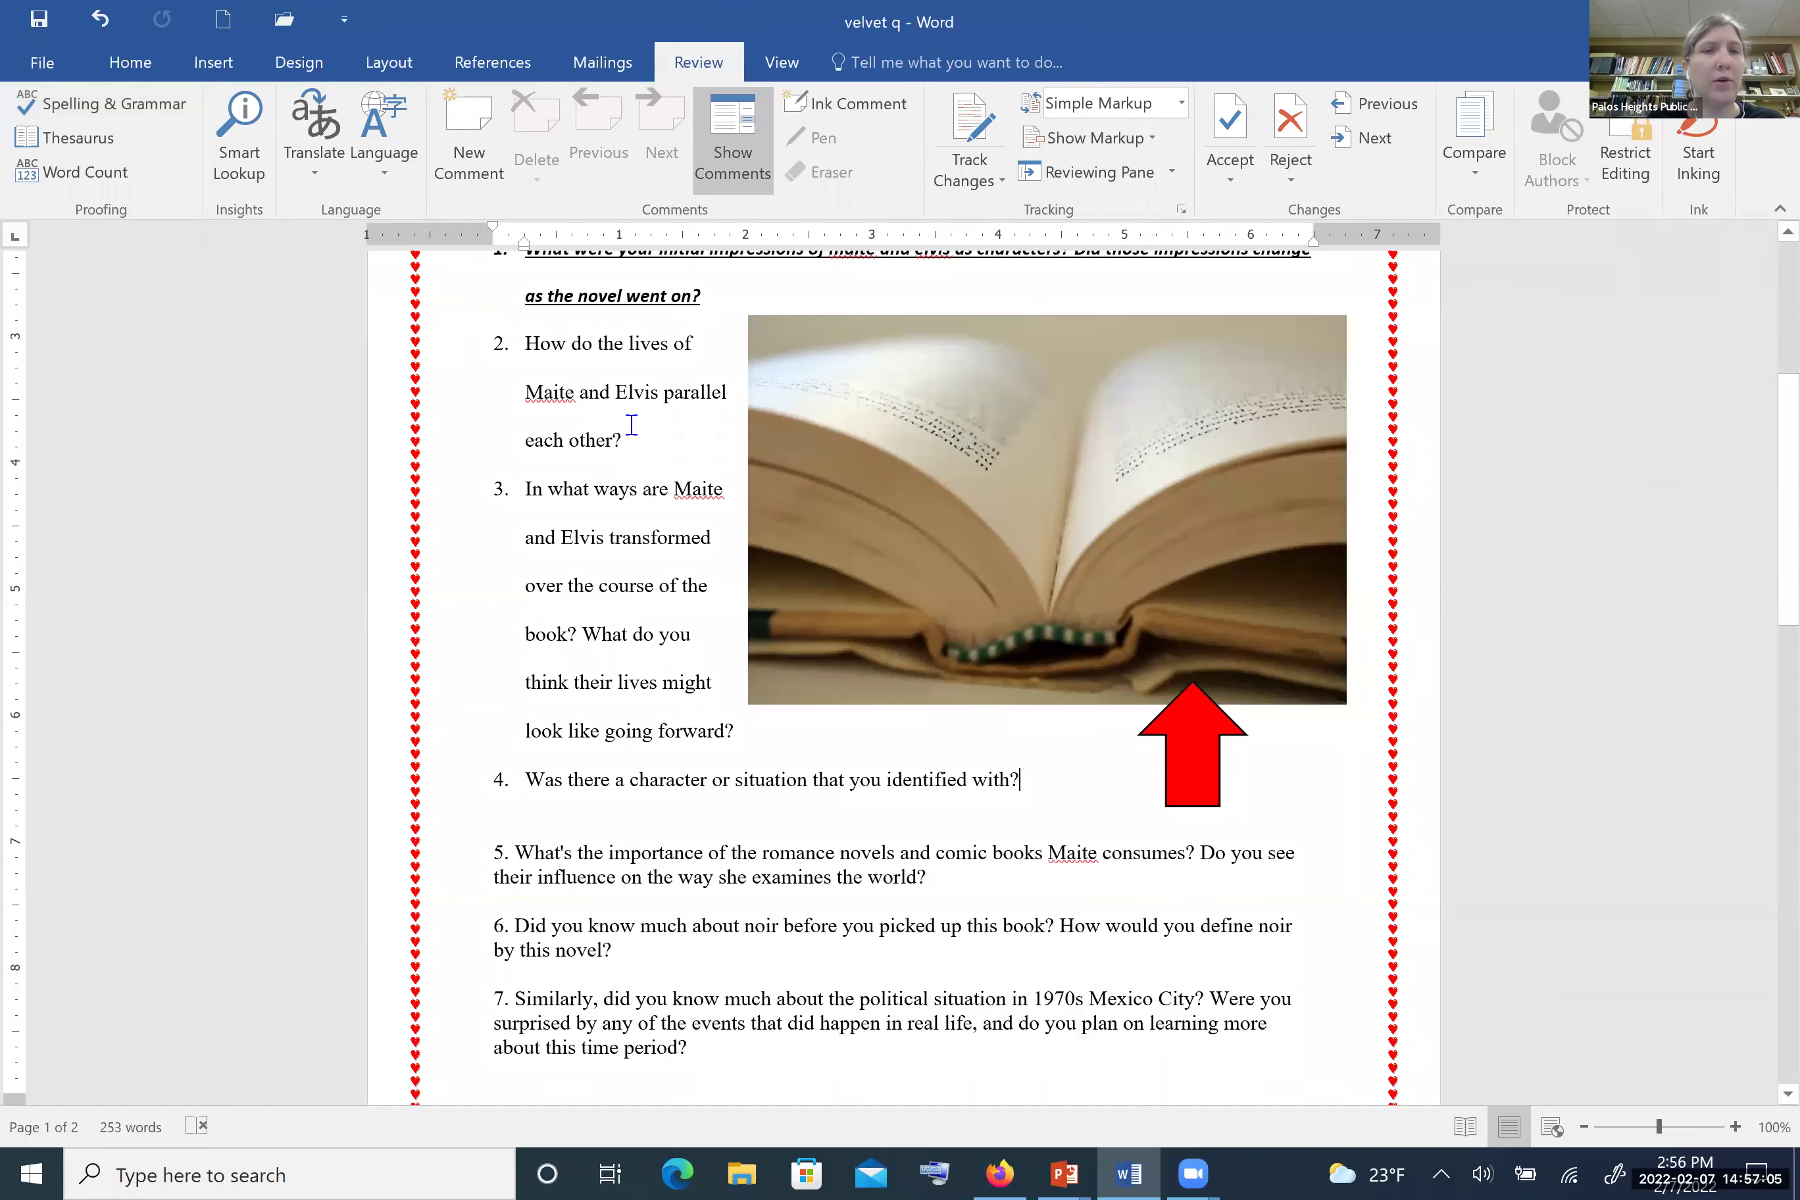
pyautogui.scroll(3, 633, 424)
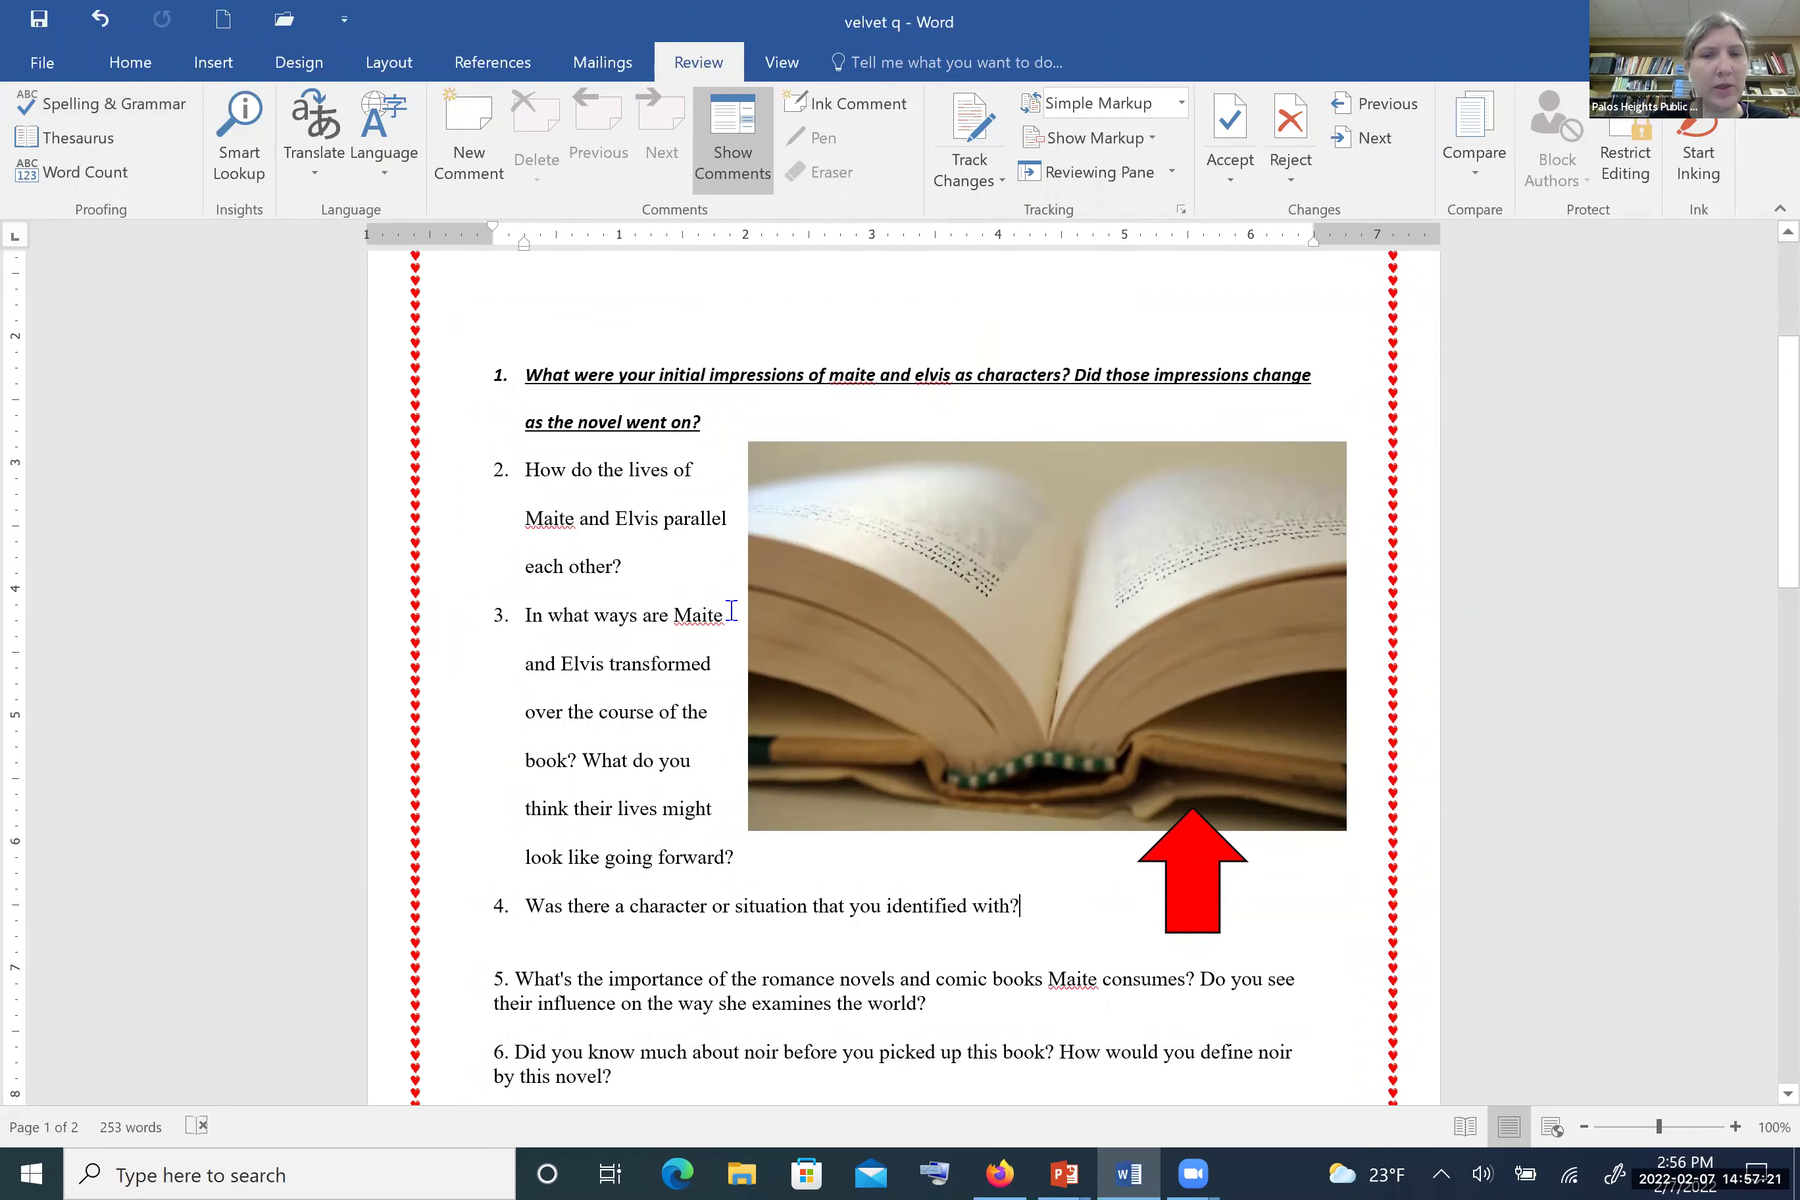
pyautogui.scroll(-3, 730, 611)
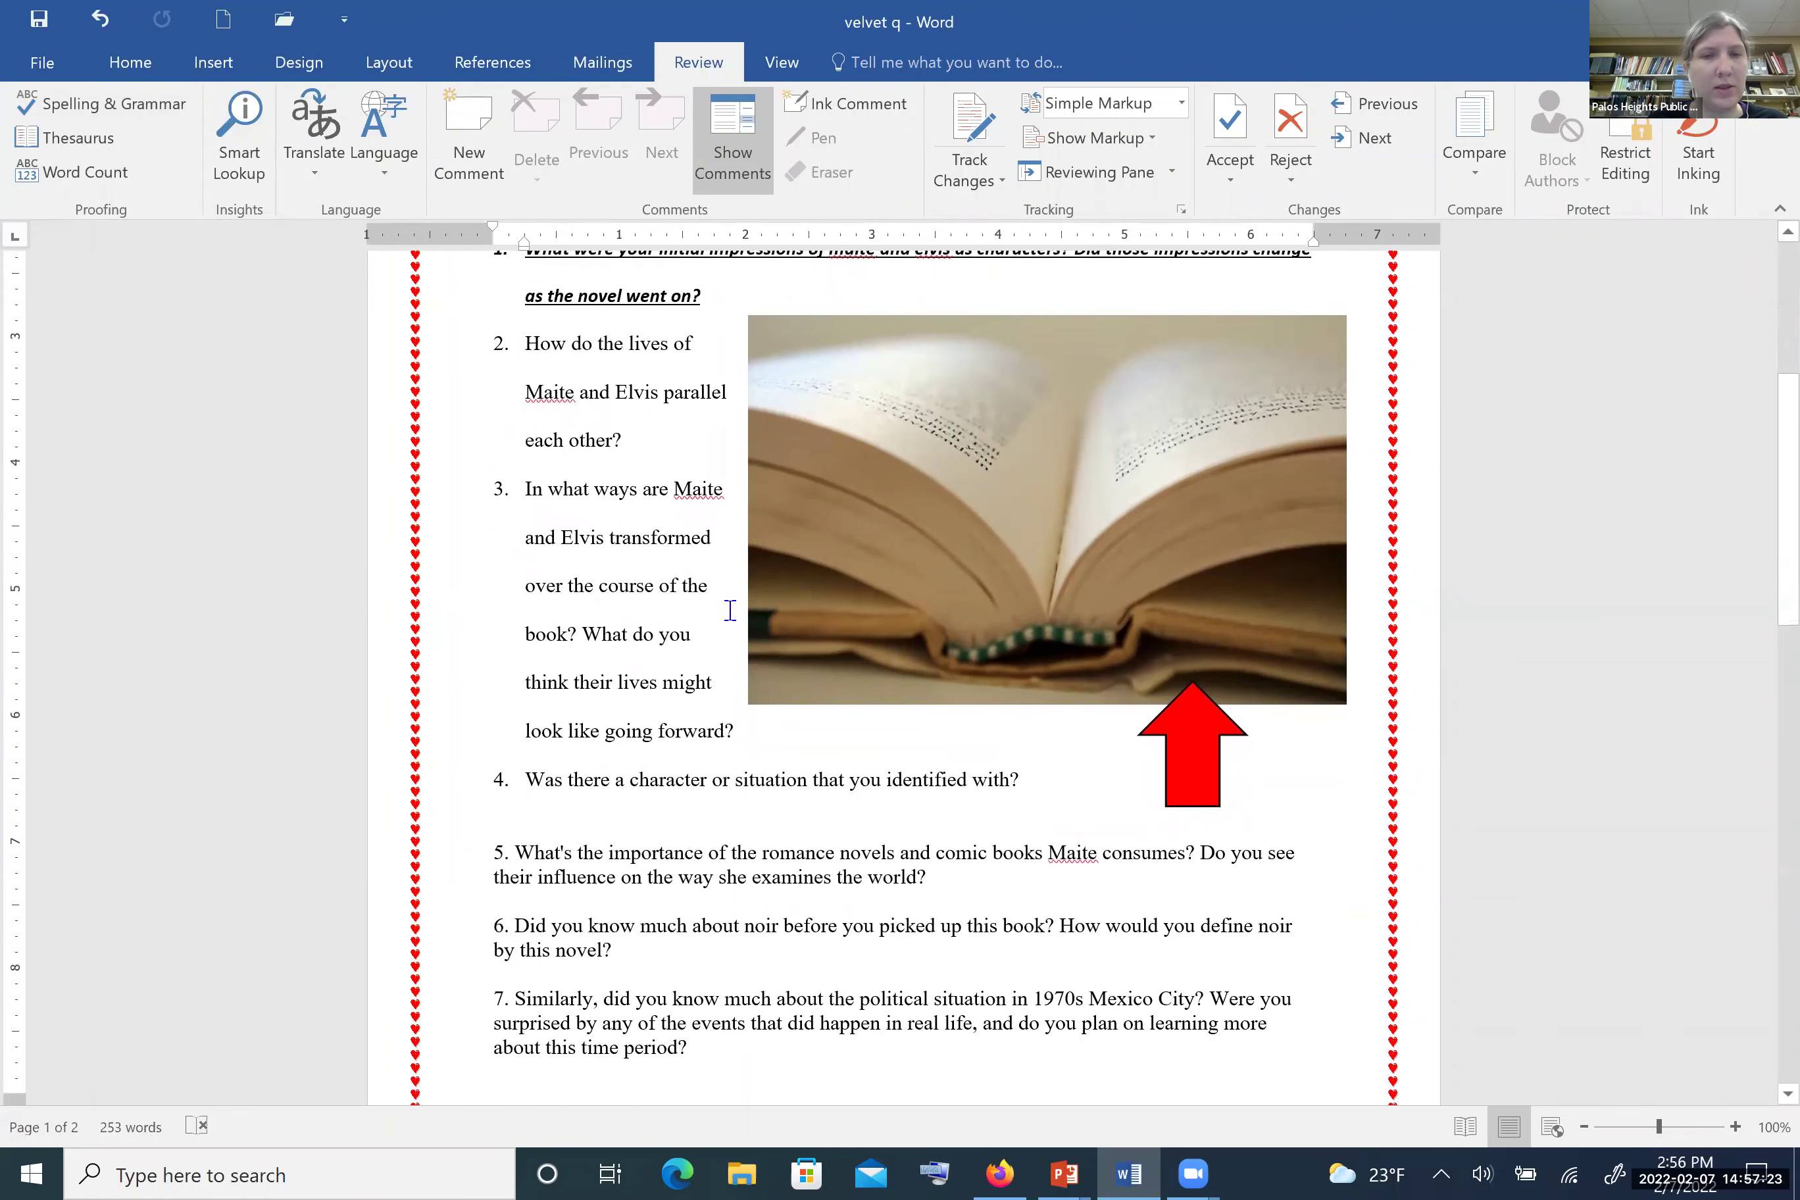
pyautogui.scroll(-4, 730, 610)
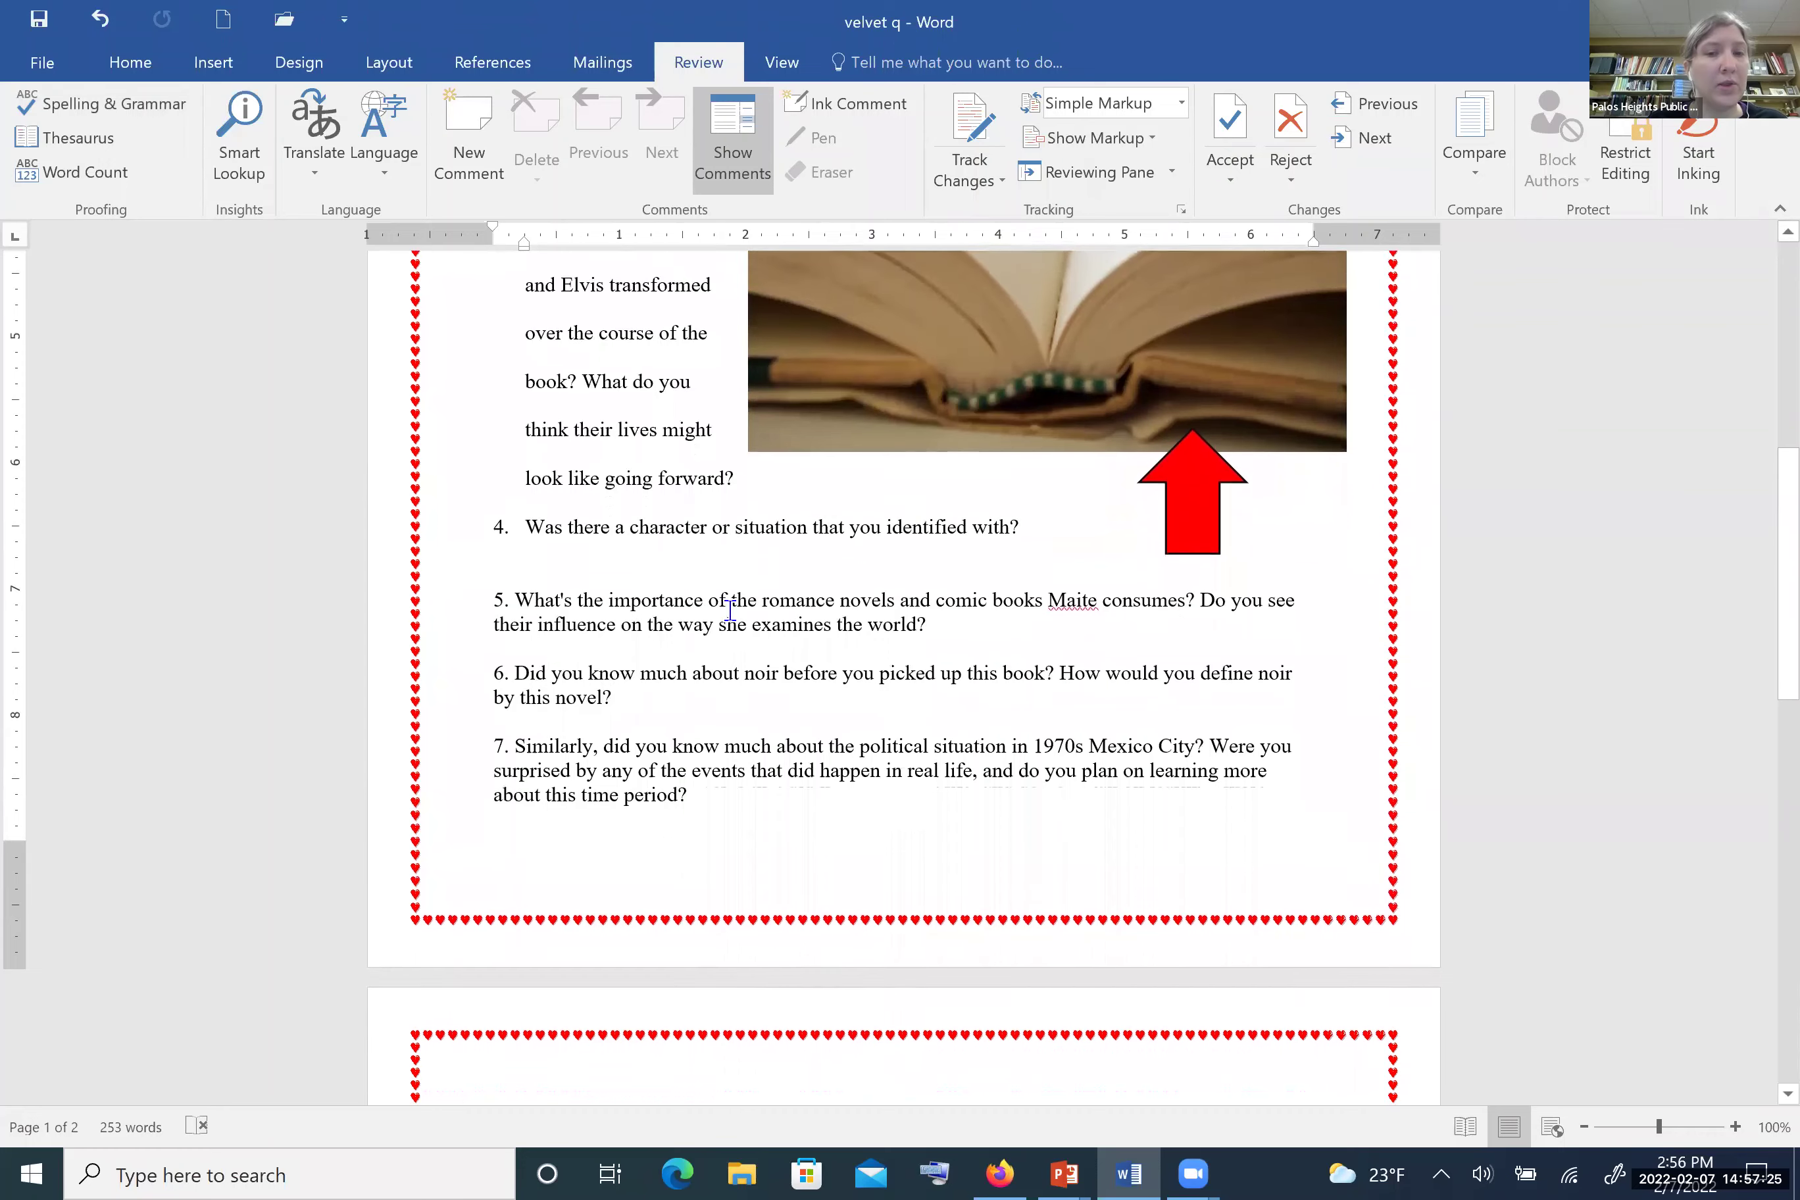
pyautogui.scroll(7, 731, 611)
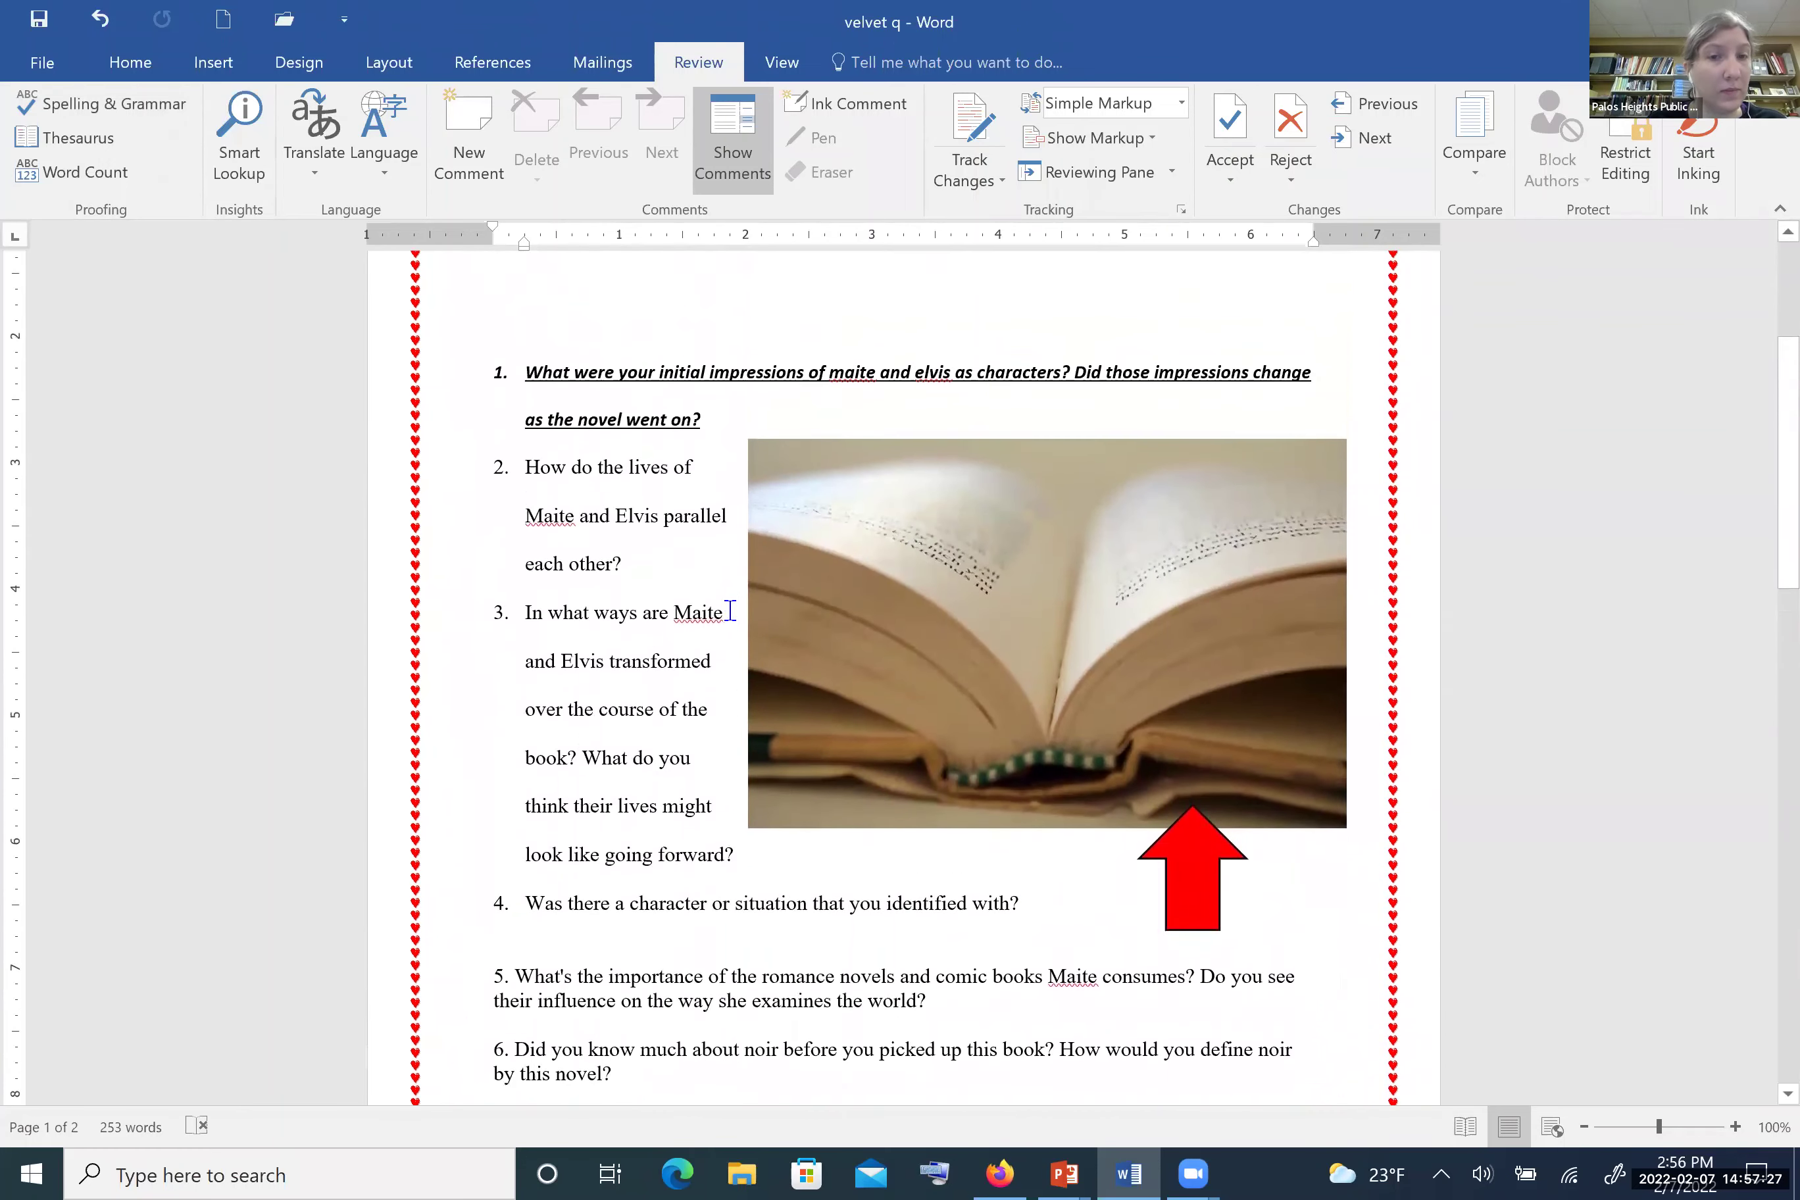
pyautogui.scroll(2, 730, 611)
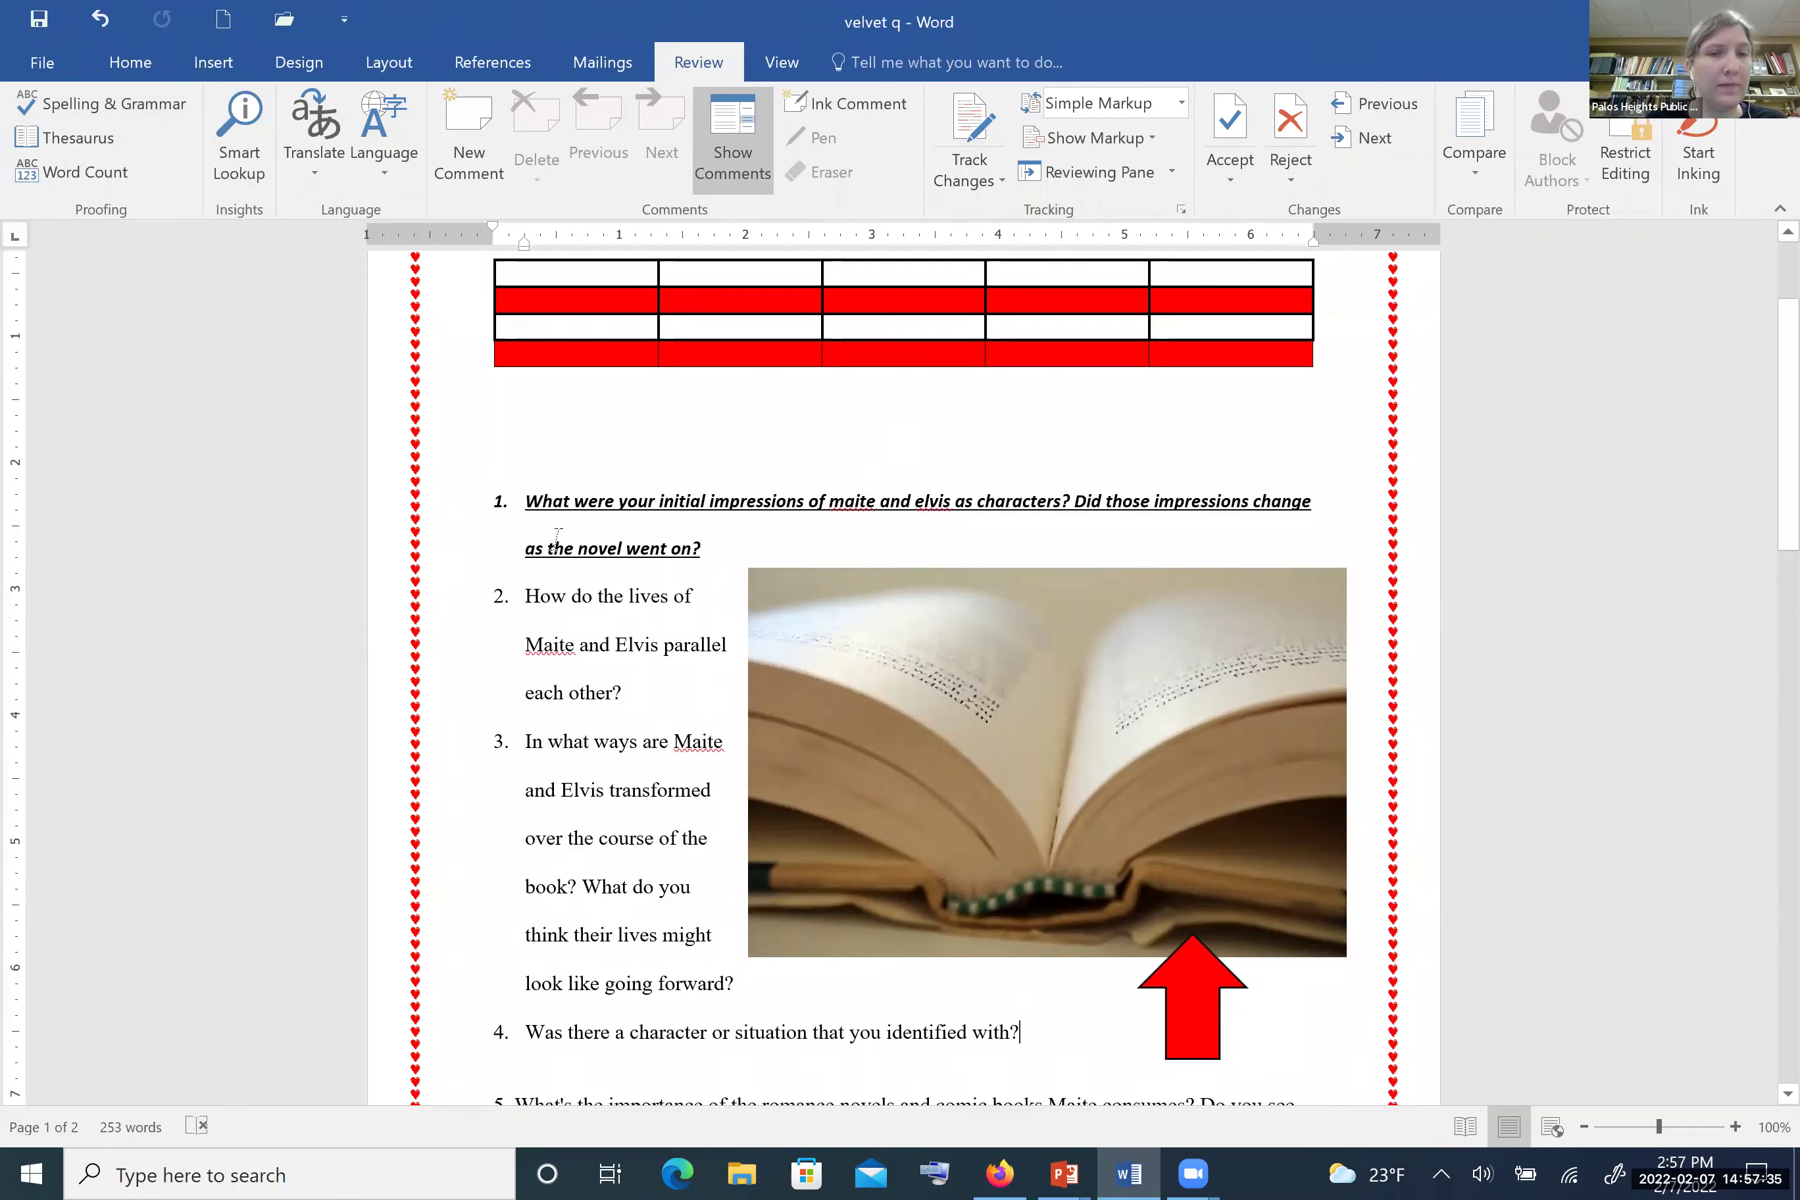
pyautogui.click(104, 103)
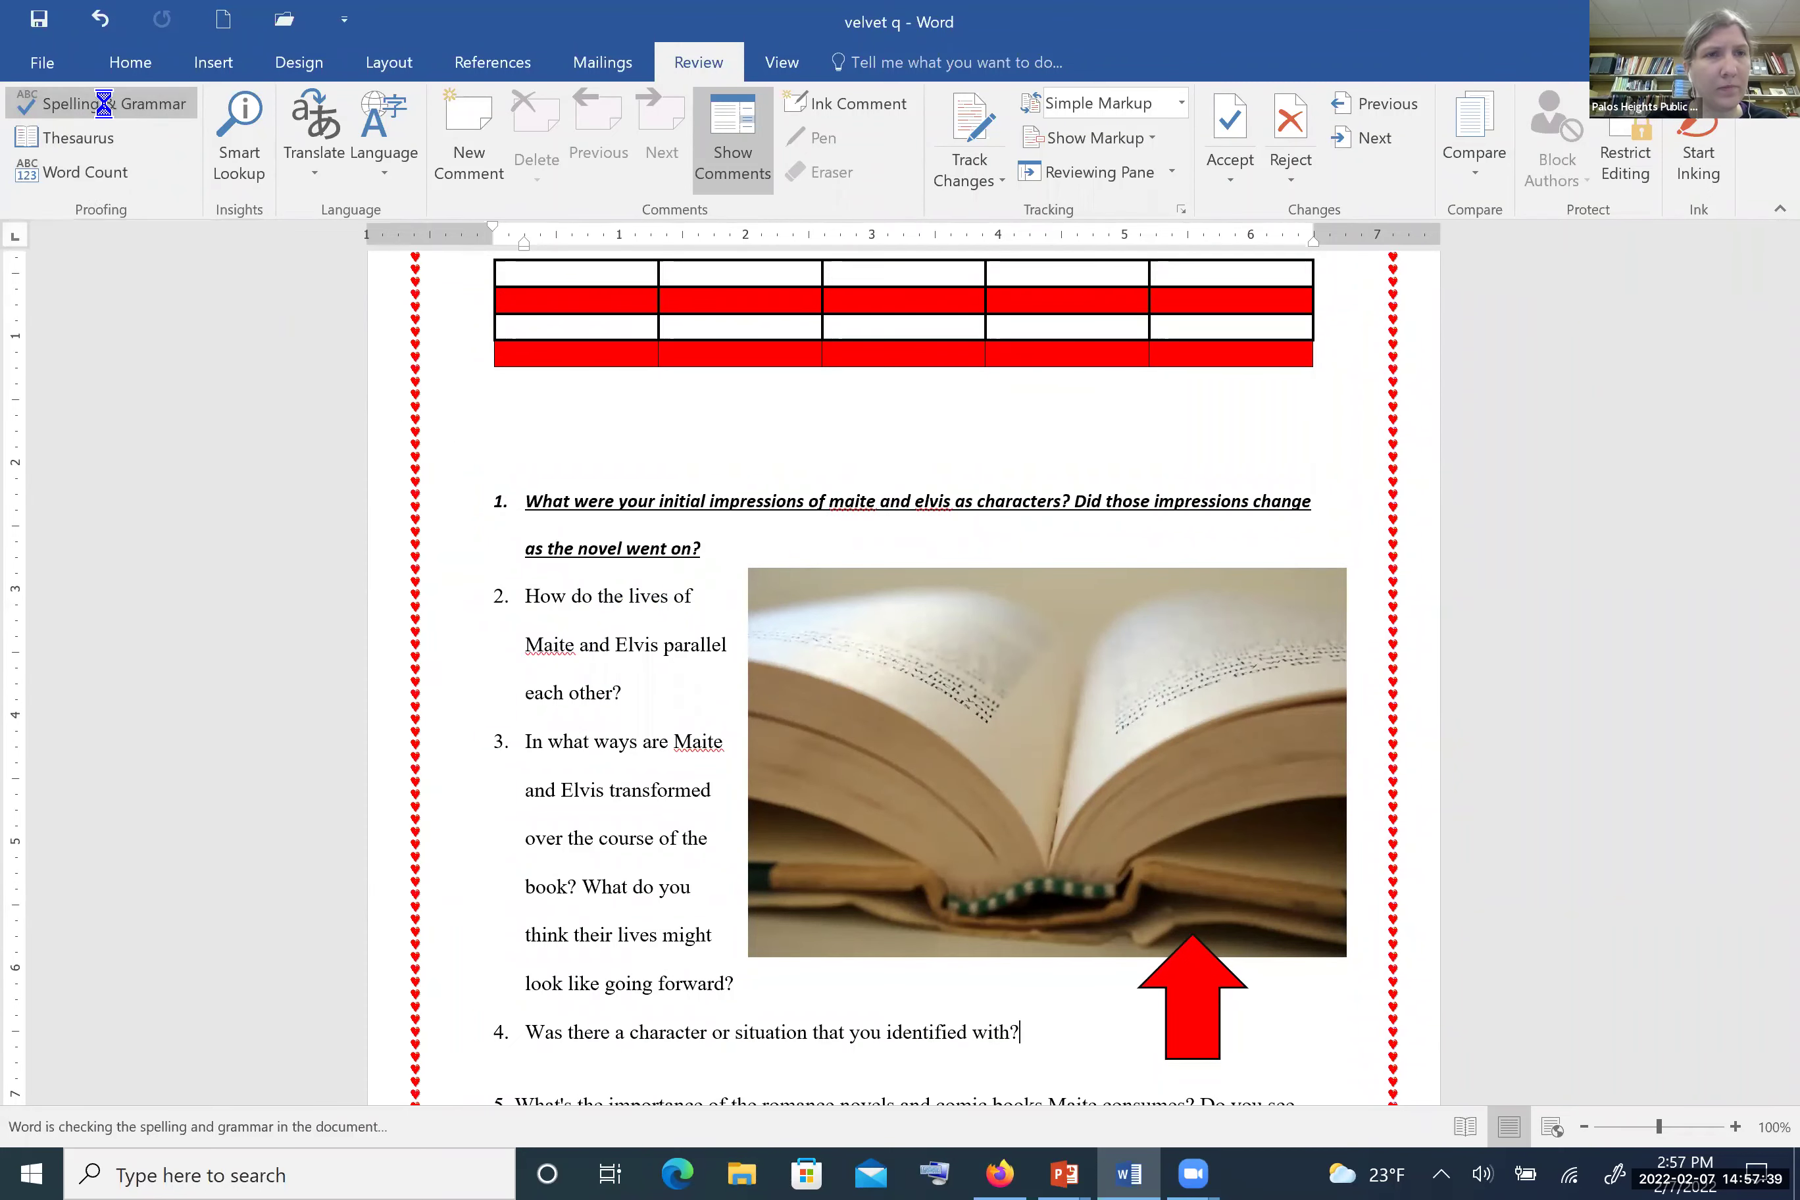